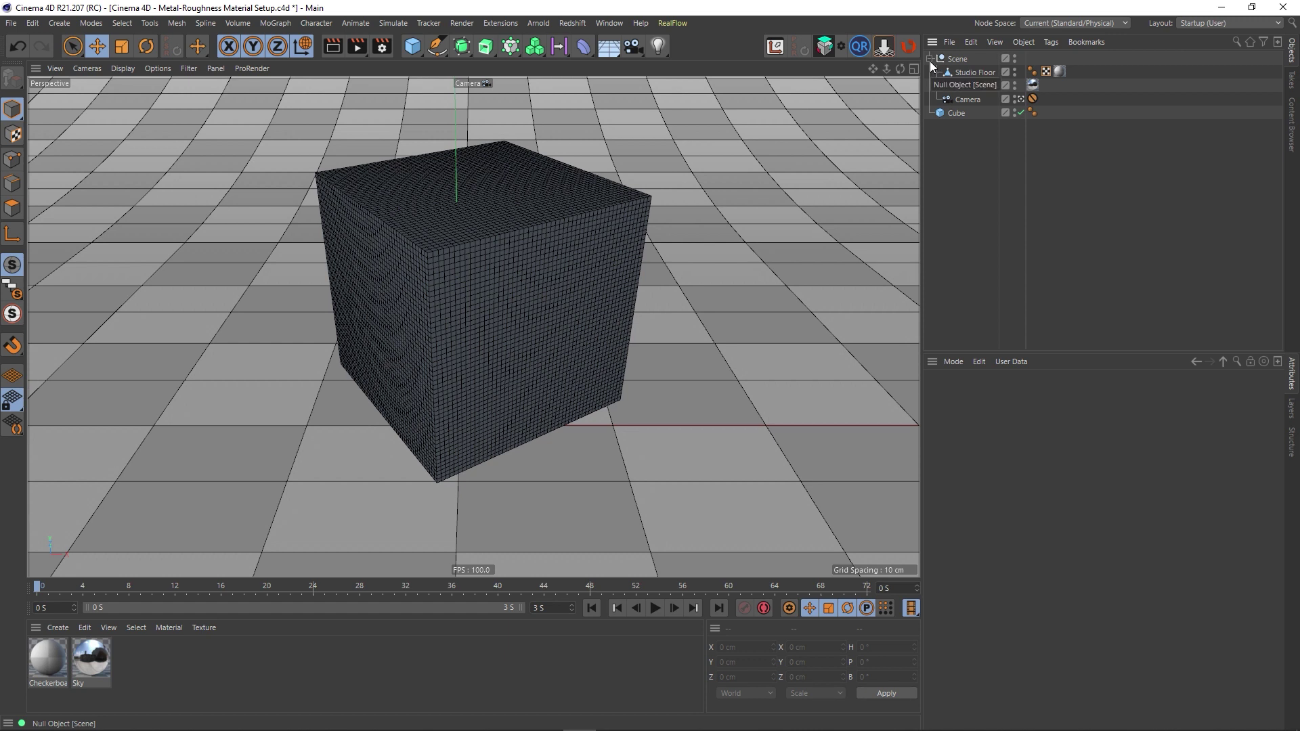
# Collapse the Scene group and switch to Unity to look at the finished textured cubes
pyautogui.click(930, 59)
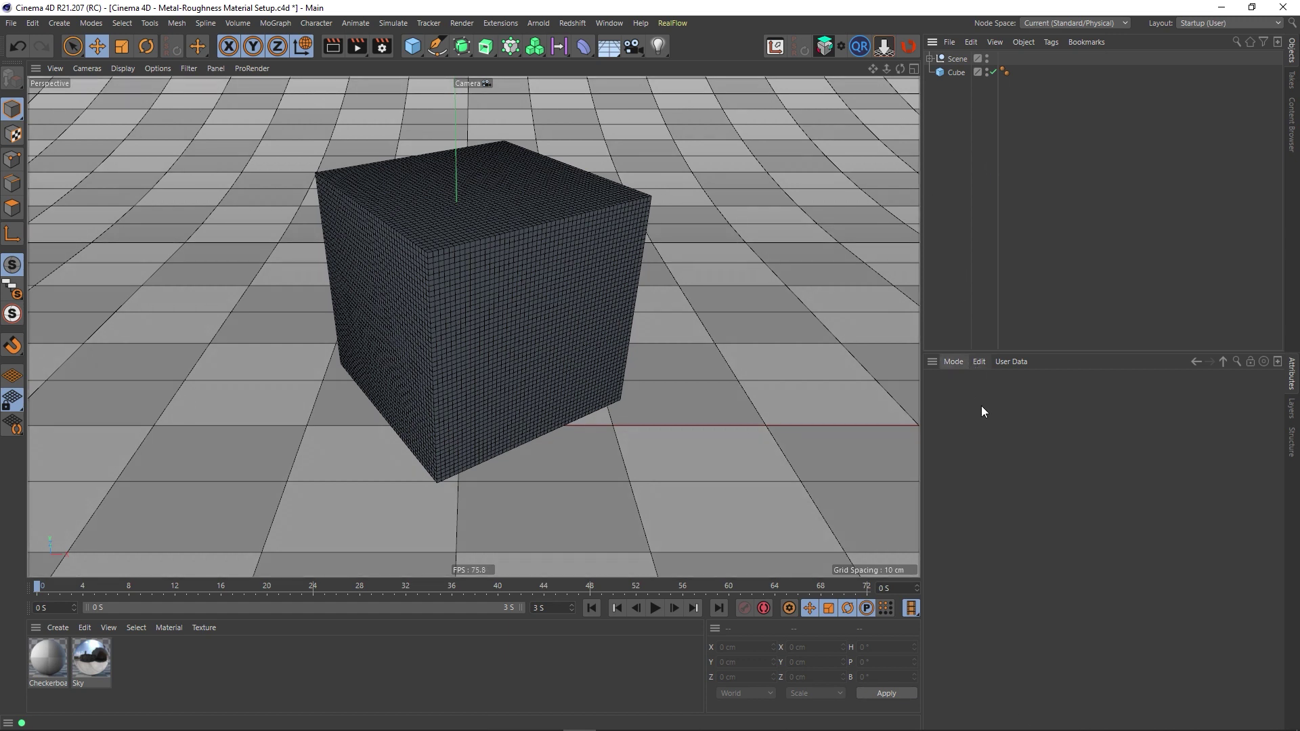
pyautogui.click(977, 717)
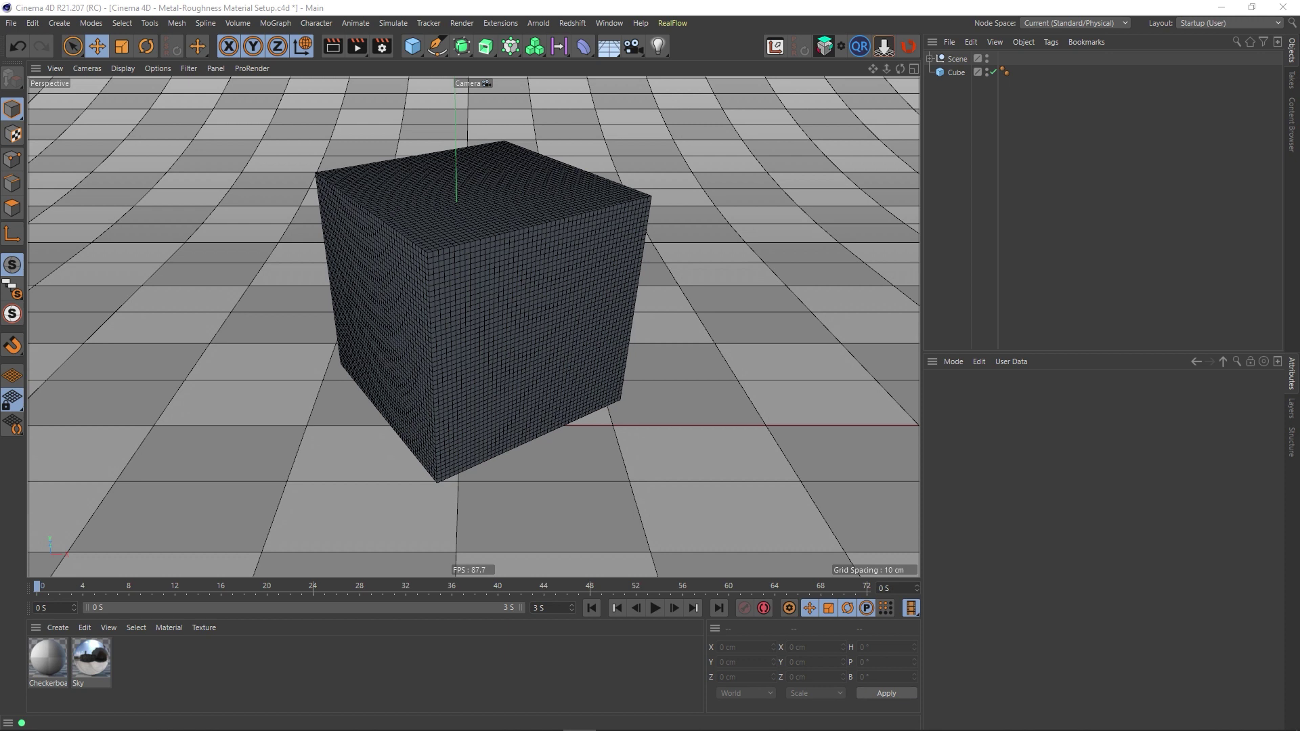
pyautogui.moveTo(1299, 257); pyautogui.dragTo(534, 0)
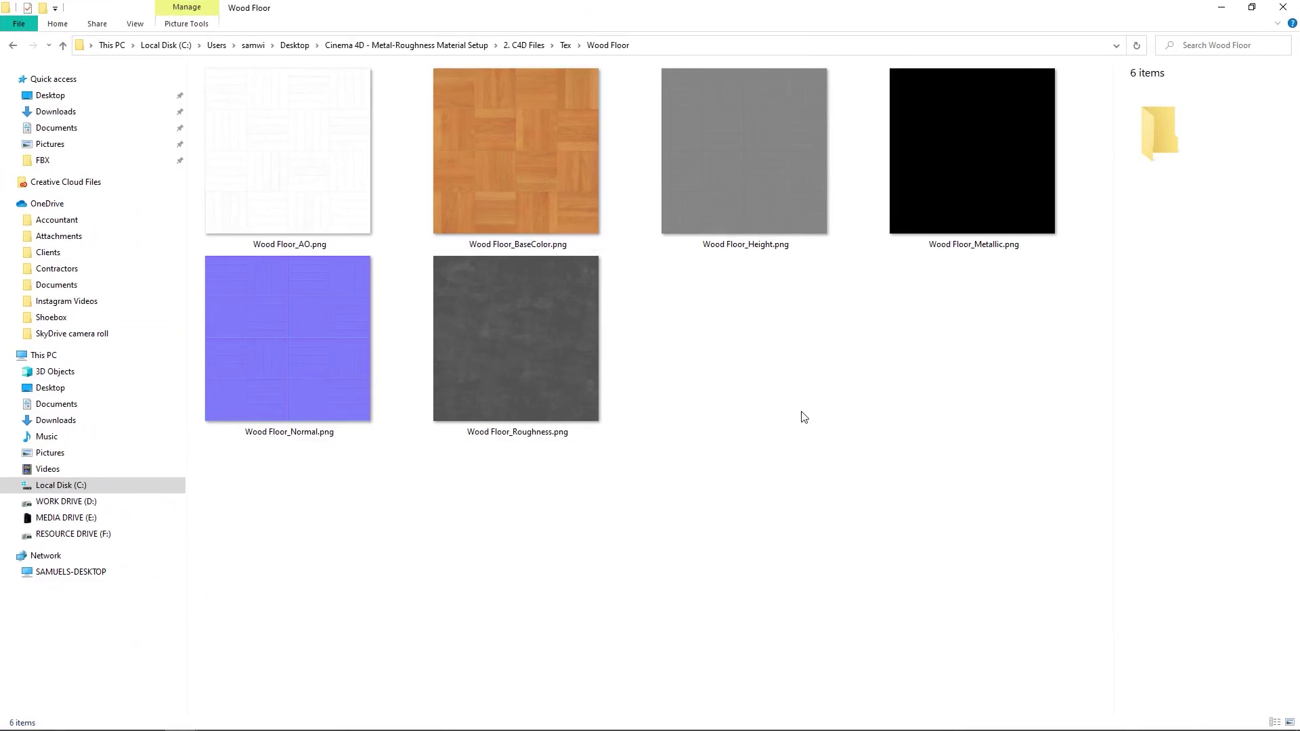
pyautogui.click(977, 718)
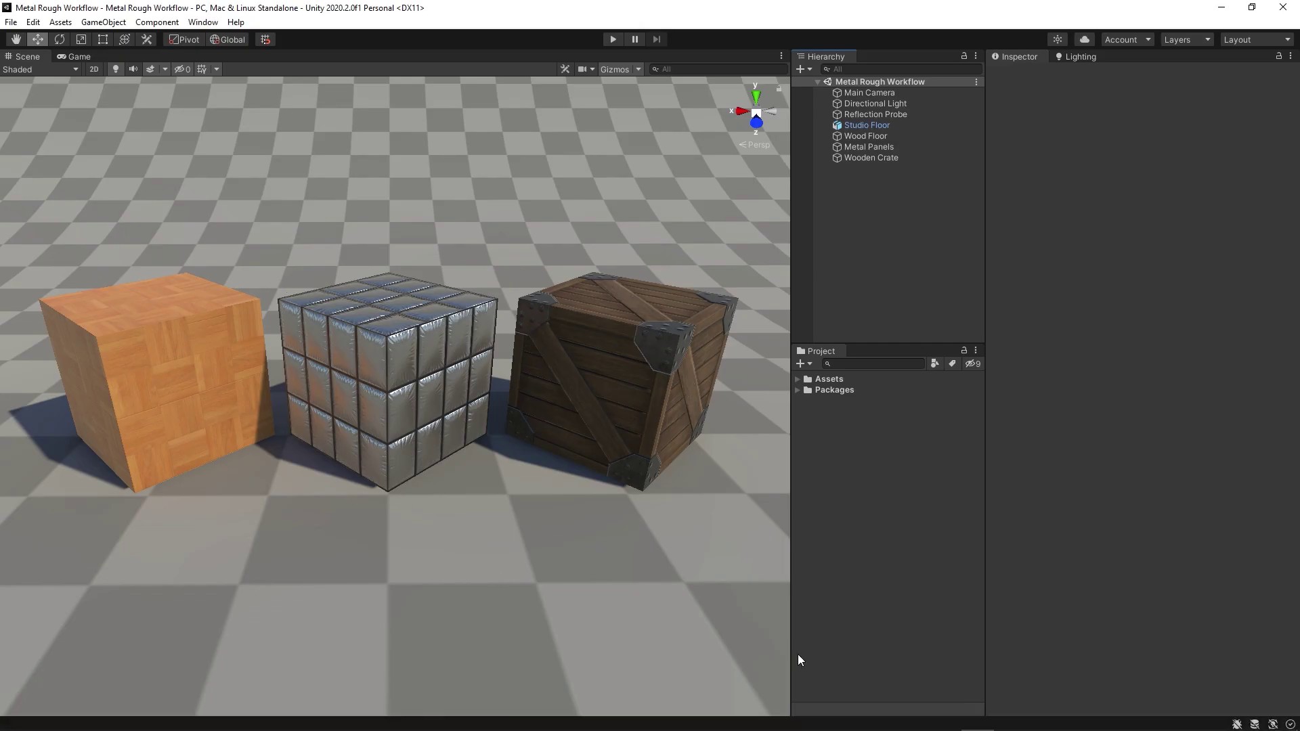
# Switch to the Wood Floor folder in File Explorer and examine the AO, BaseColor and Height maps at full size
pyautogui.click(180, 718)
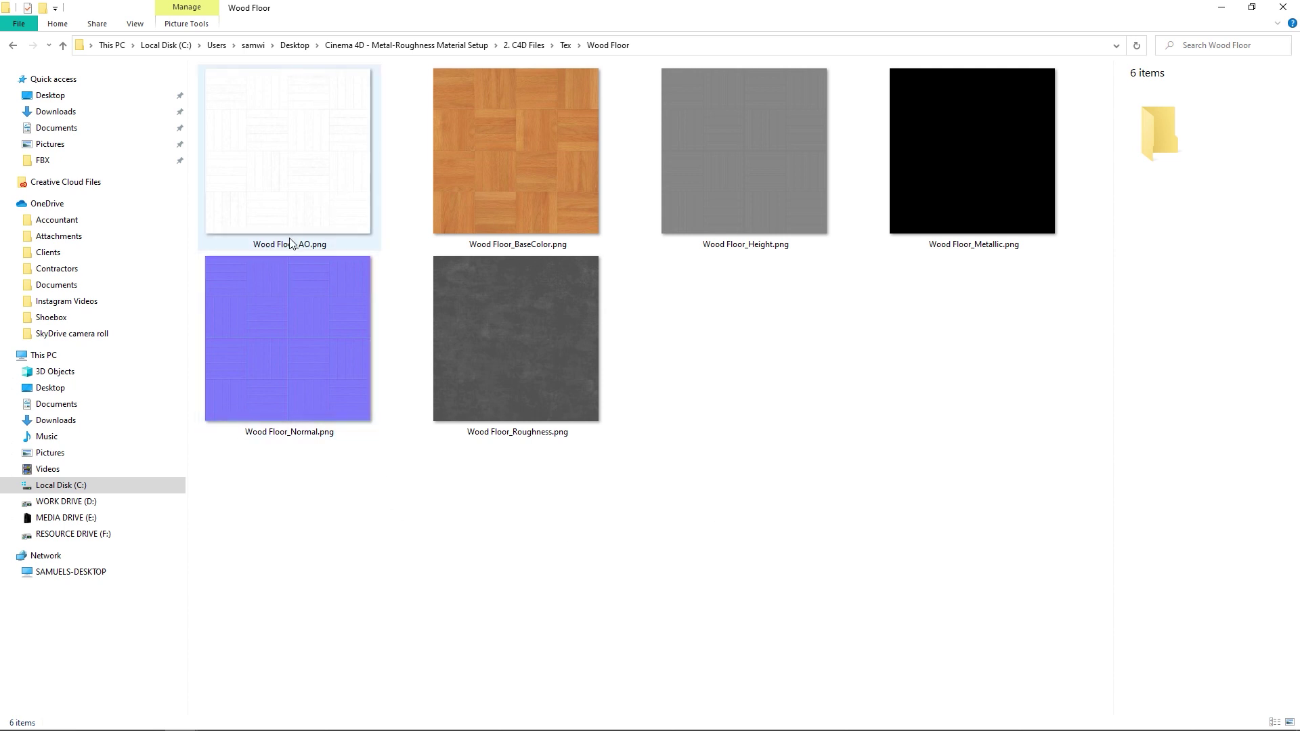
pyautogui.doubleClick(301, 194)
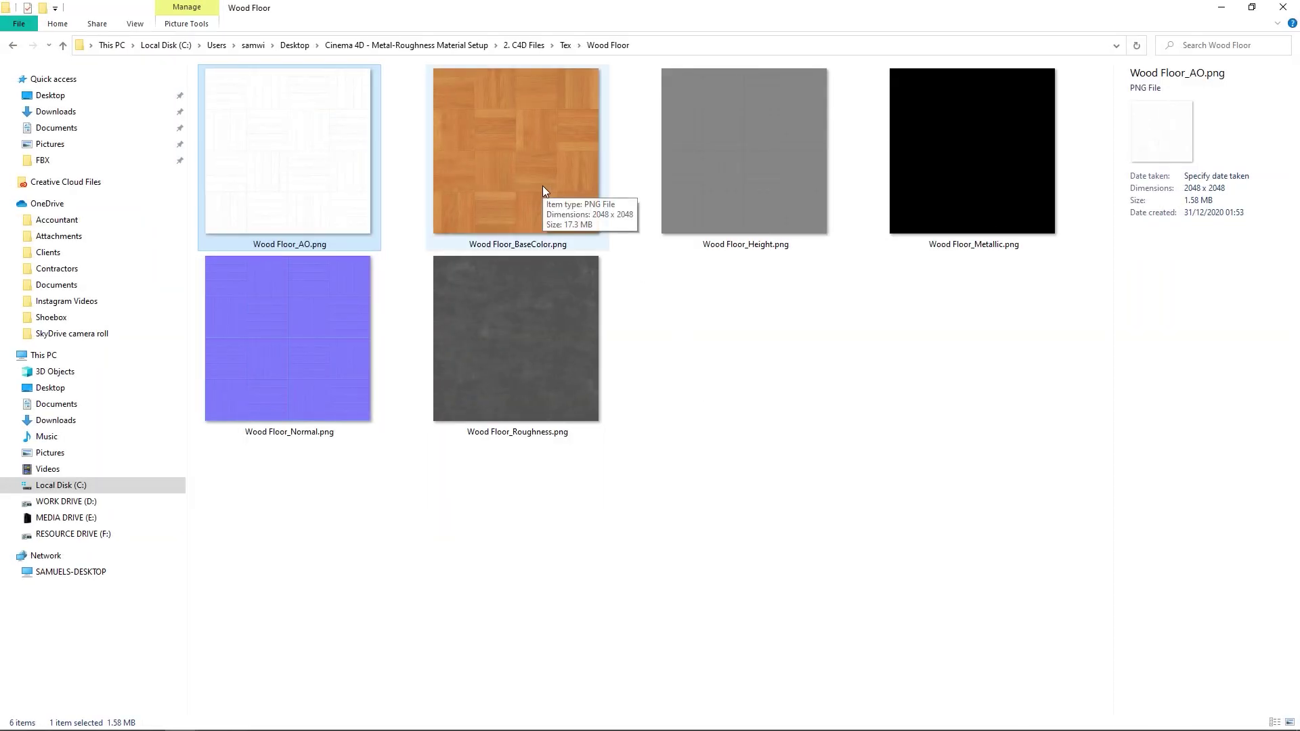
pyautogui.doubleClick(543, 186)
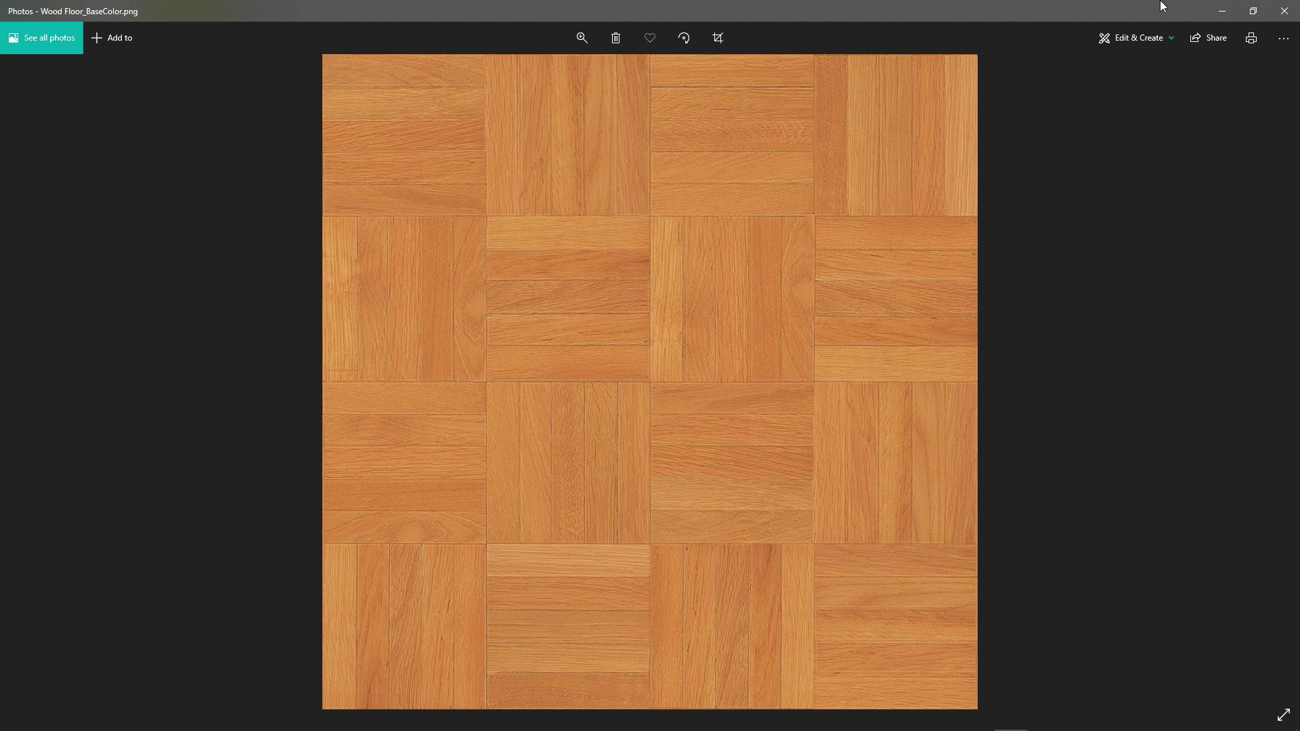
pyautogui.click(1284, 11)
pyautogui.doubleClick(730, 175)
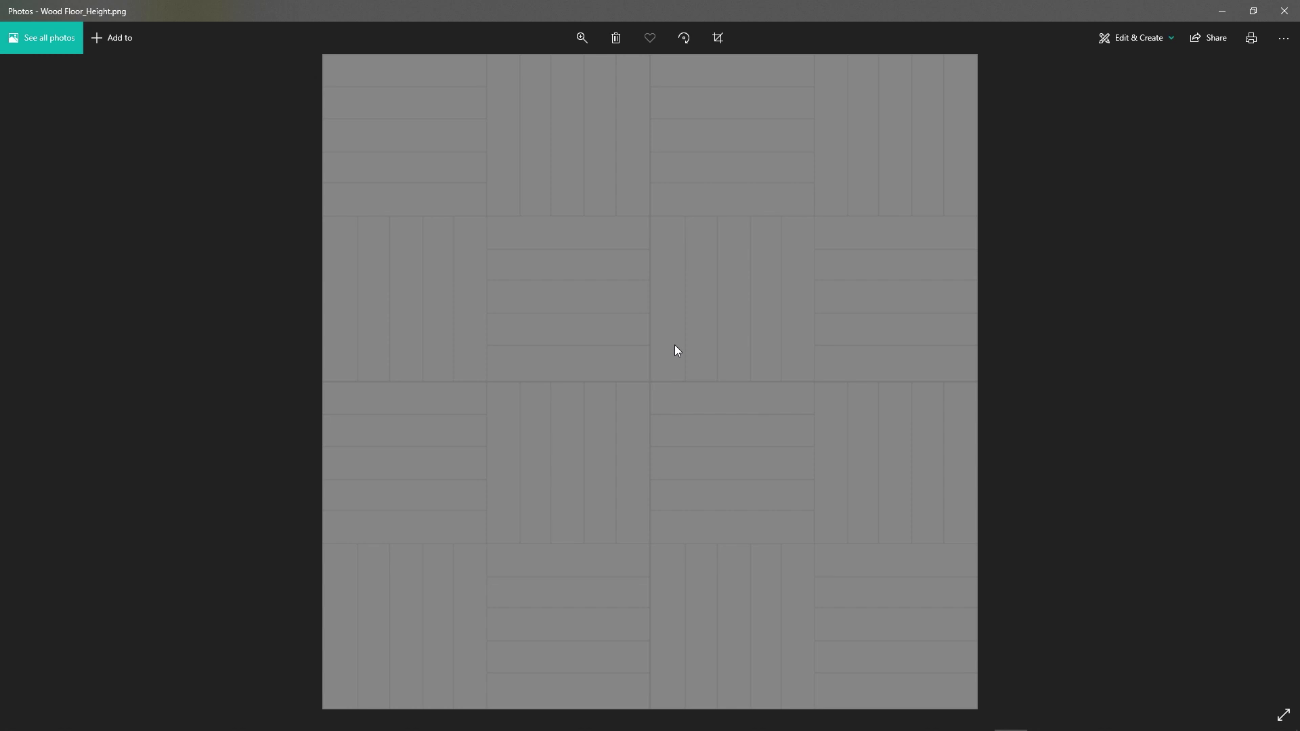
pyautogui.click(1284, 11)
pyautogui.click(831, 304)
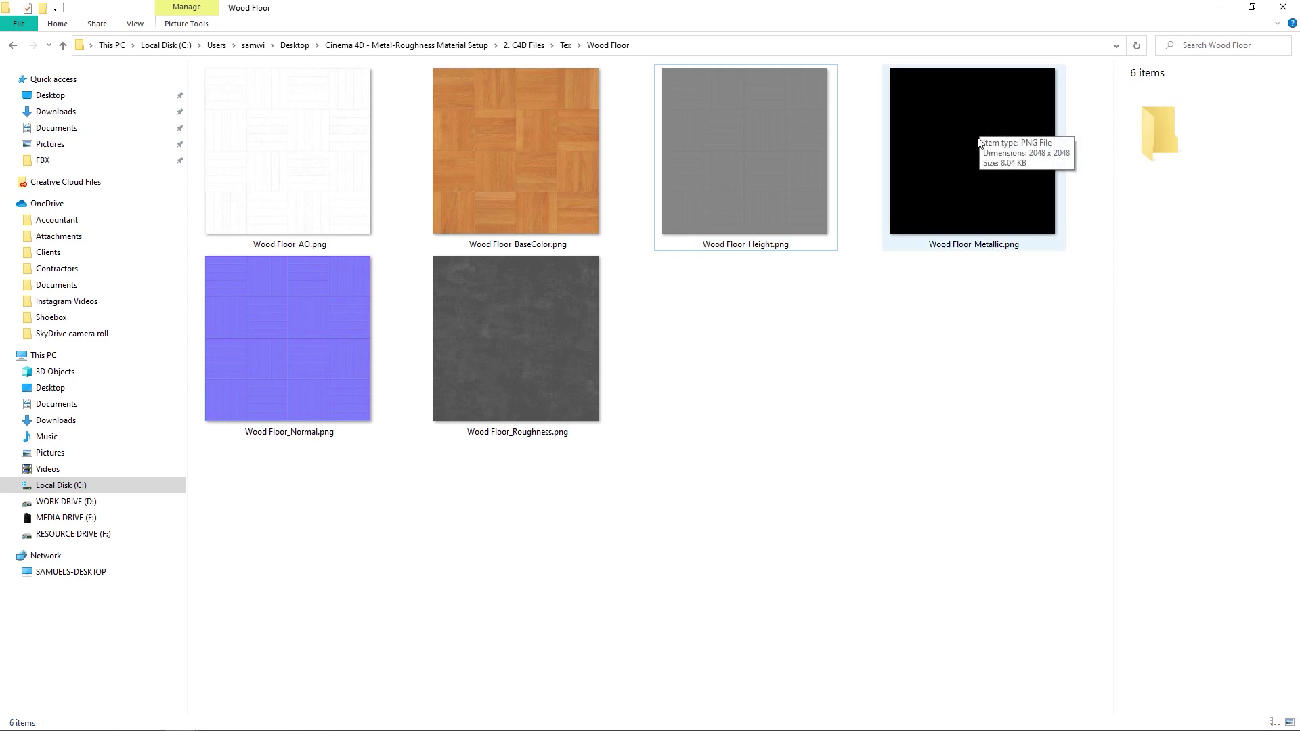
# Examine the Wood Floor Metallic, Normal and Roughness maps at full size
pyautogui.doubleClick(953, 192)
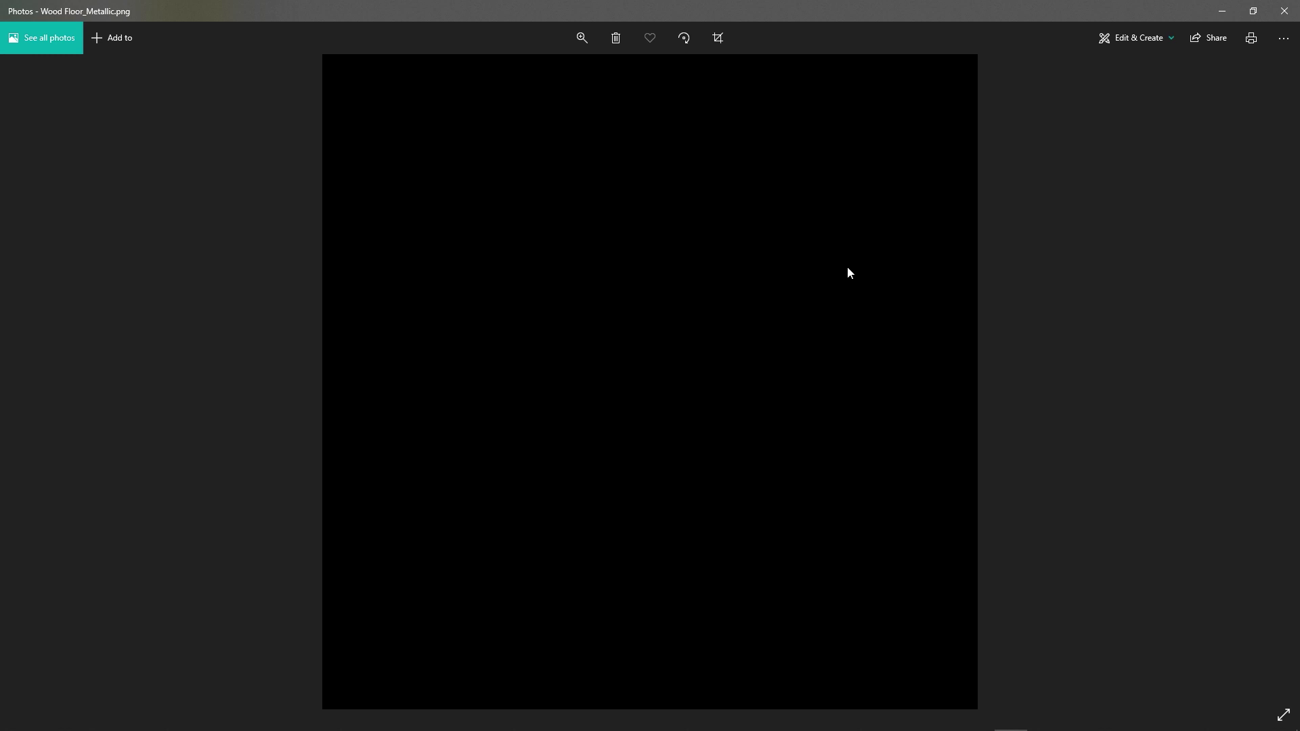
pyautogui.click(1283, 11)
pyautogui.doubleClick(288, 312)
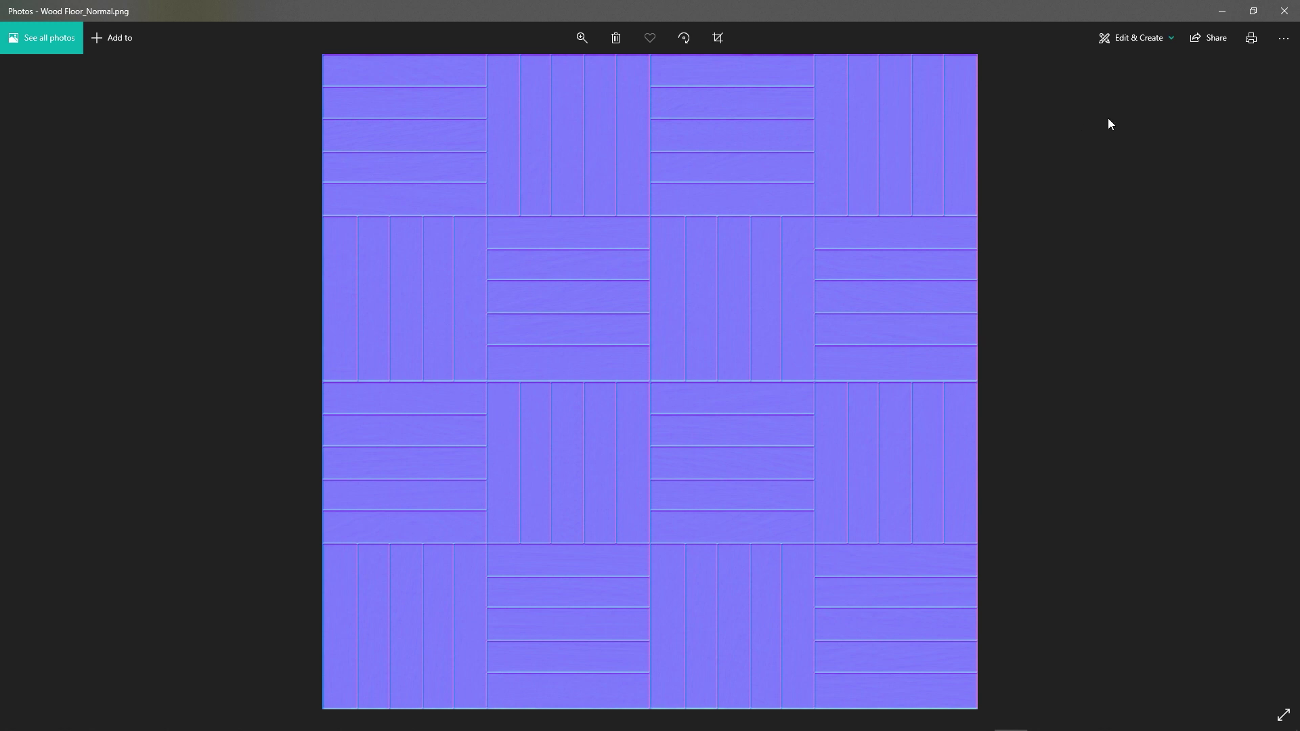
pyautogui.click(1284, 11)
pyautogui.doubleClick(566, 338)
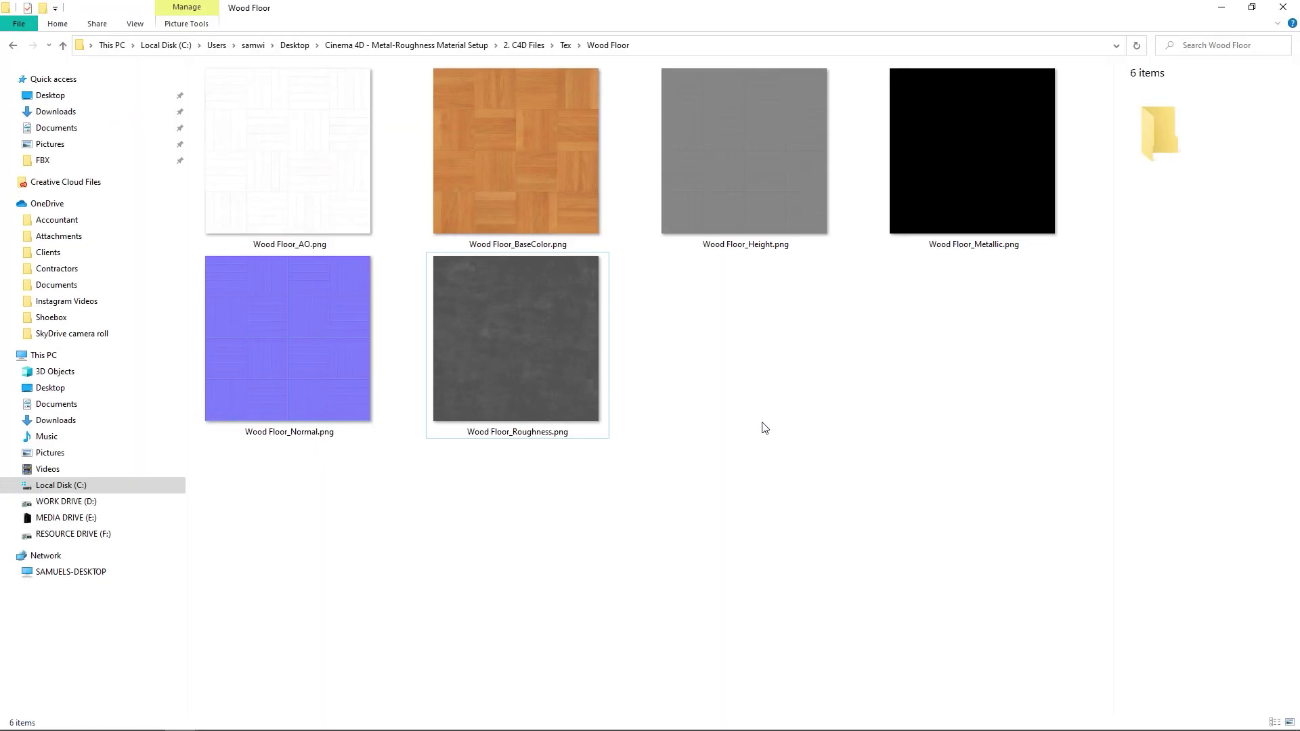
# Switch to Cinema 4D and inspect the HDRI texture in the Sky material's Luminance channel
pyautogui.moveTo(852, 726)
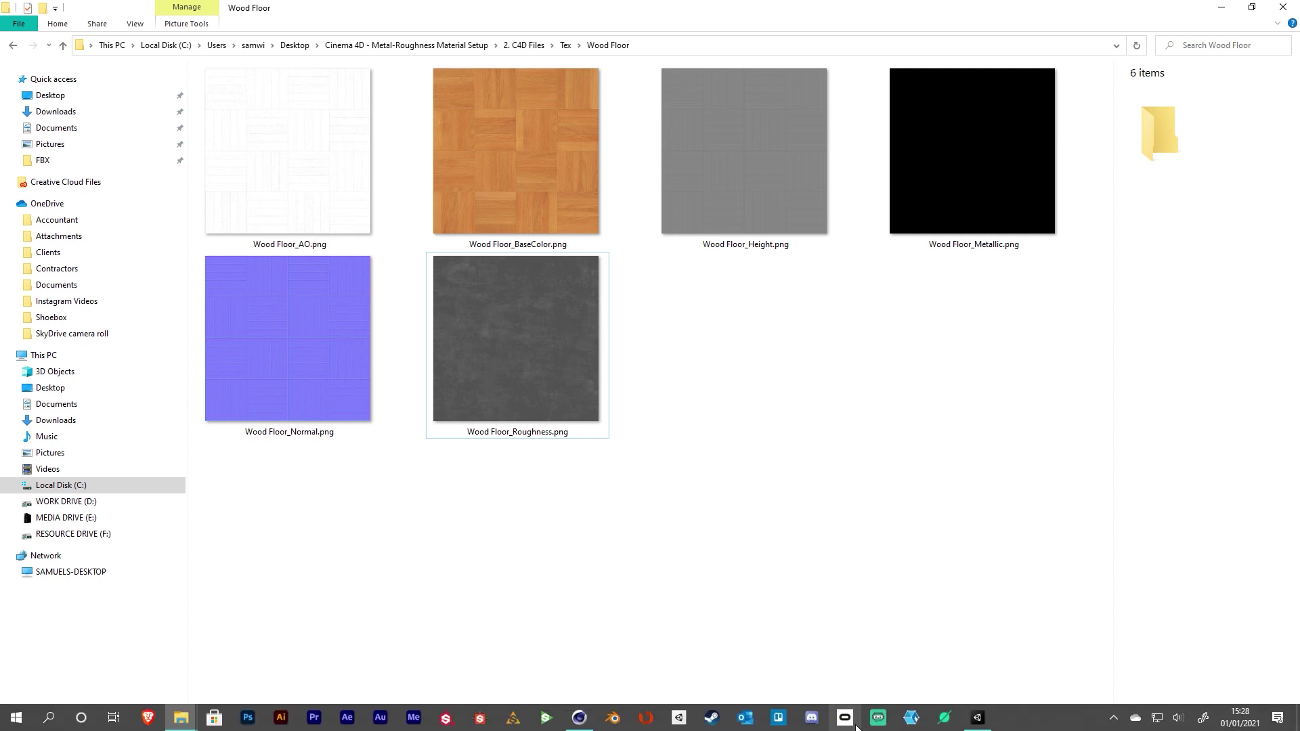
pyautogui.click(580, 720)
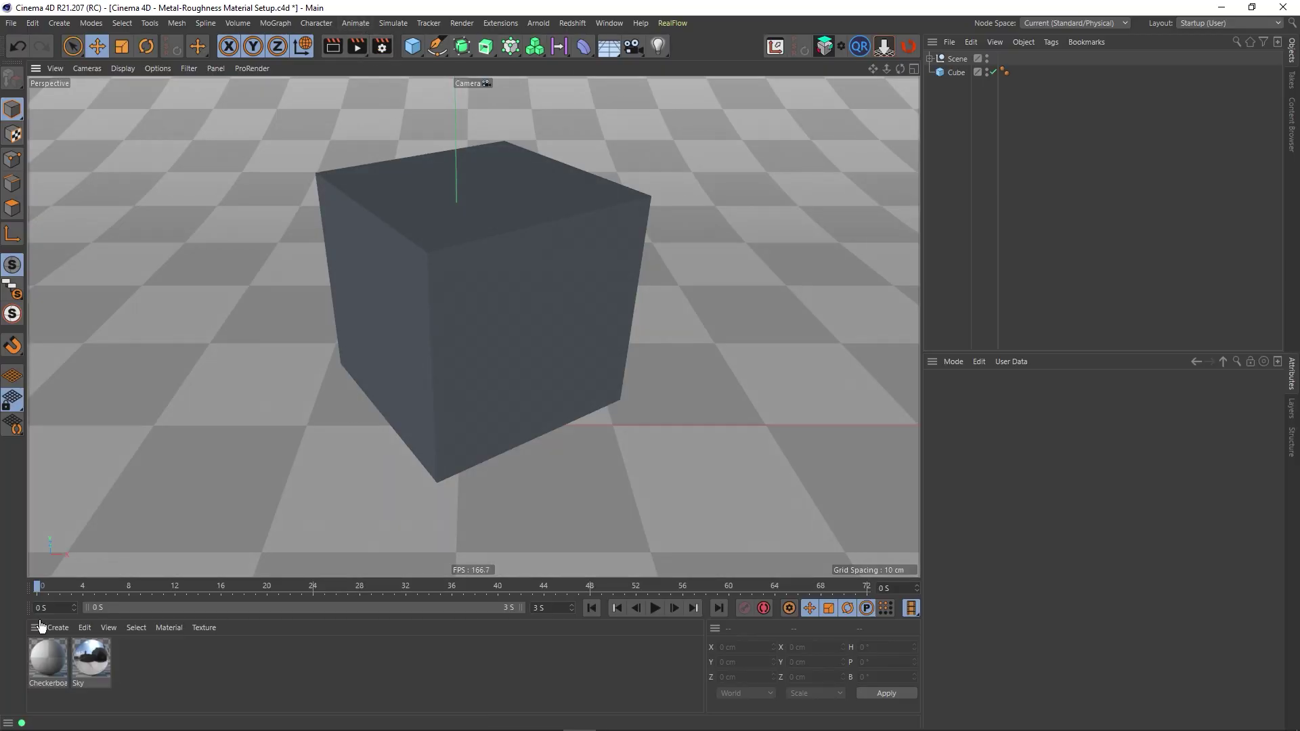
pyautogui.doubleClick(94, 661)
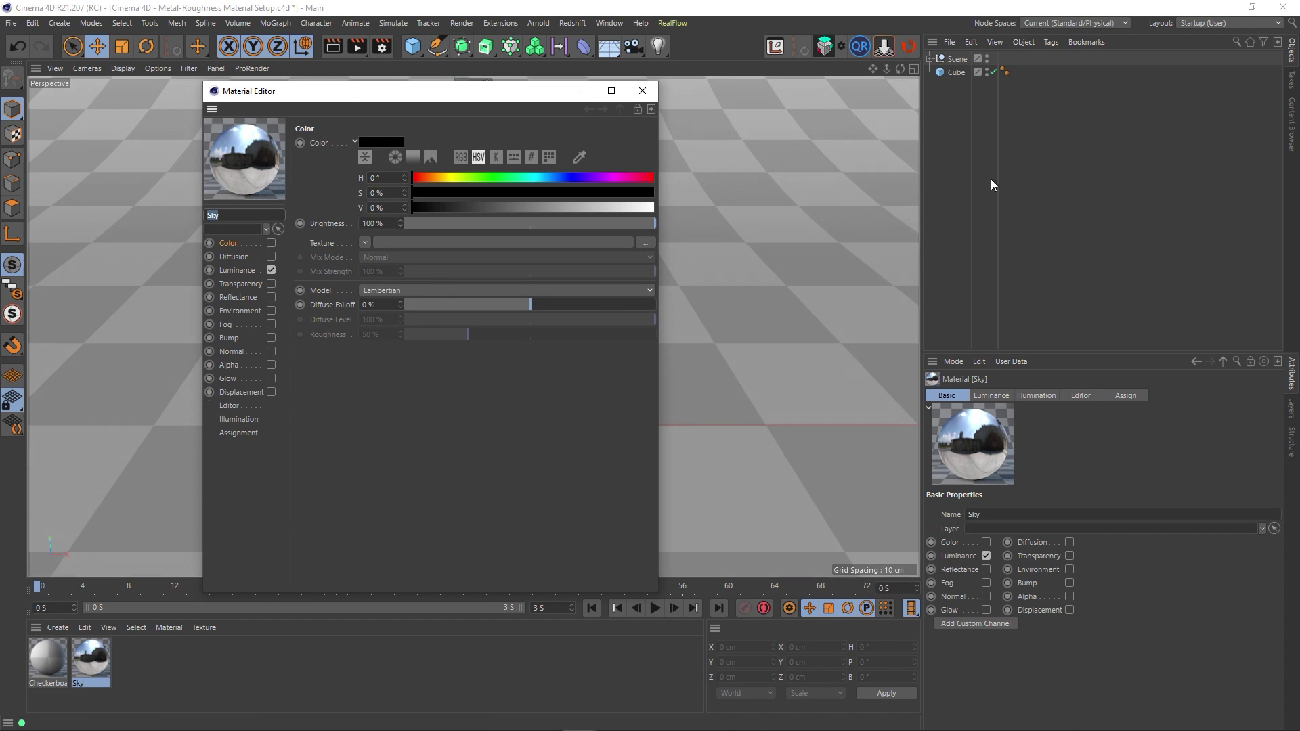
pyautogui.click(239, 270)
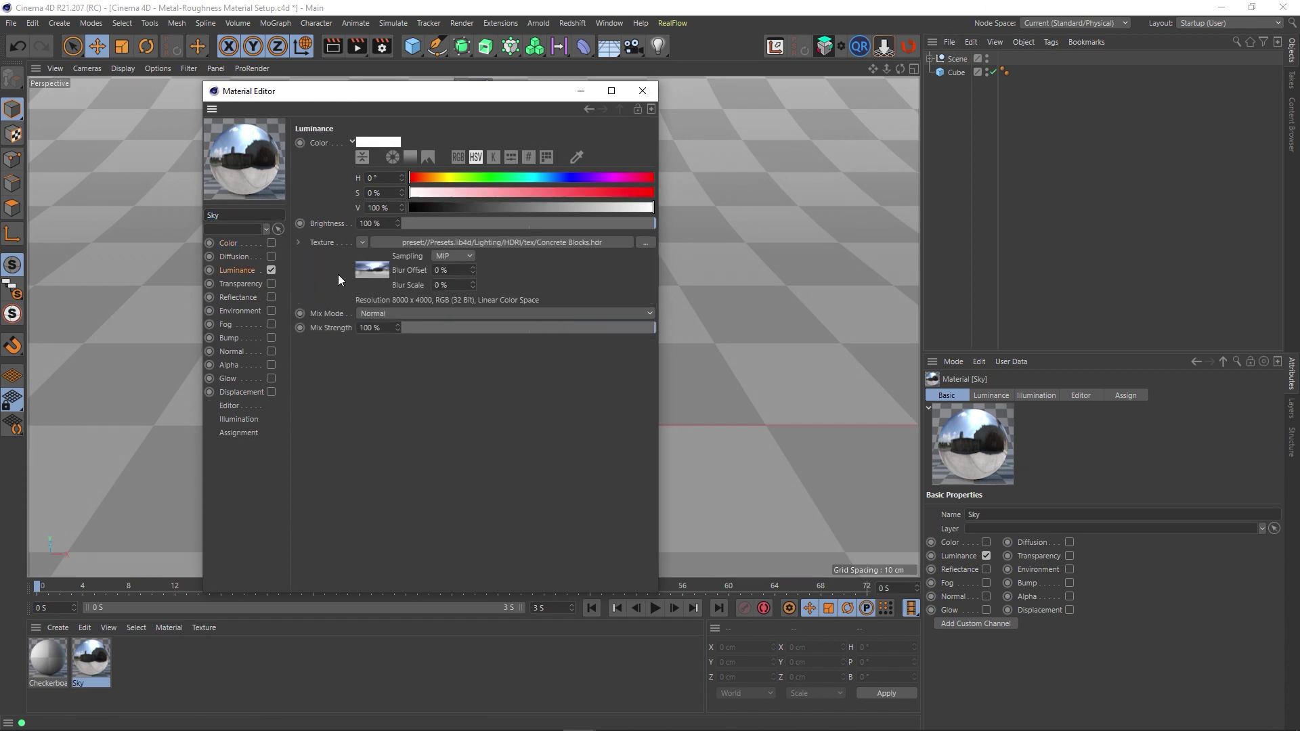
pyautogui.click(643, 91)
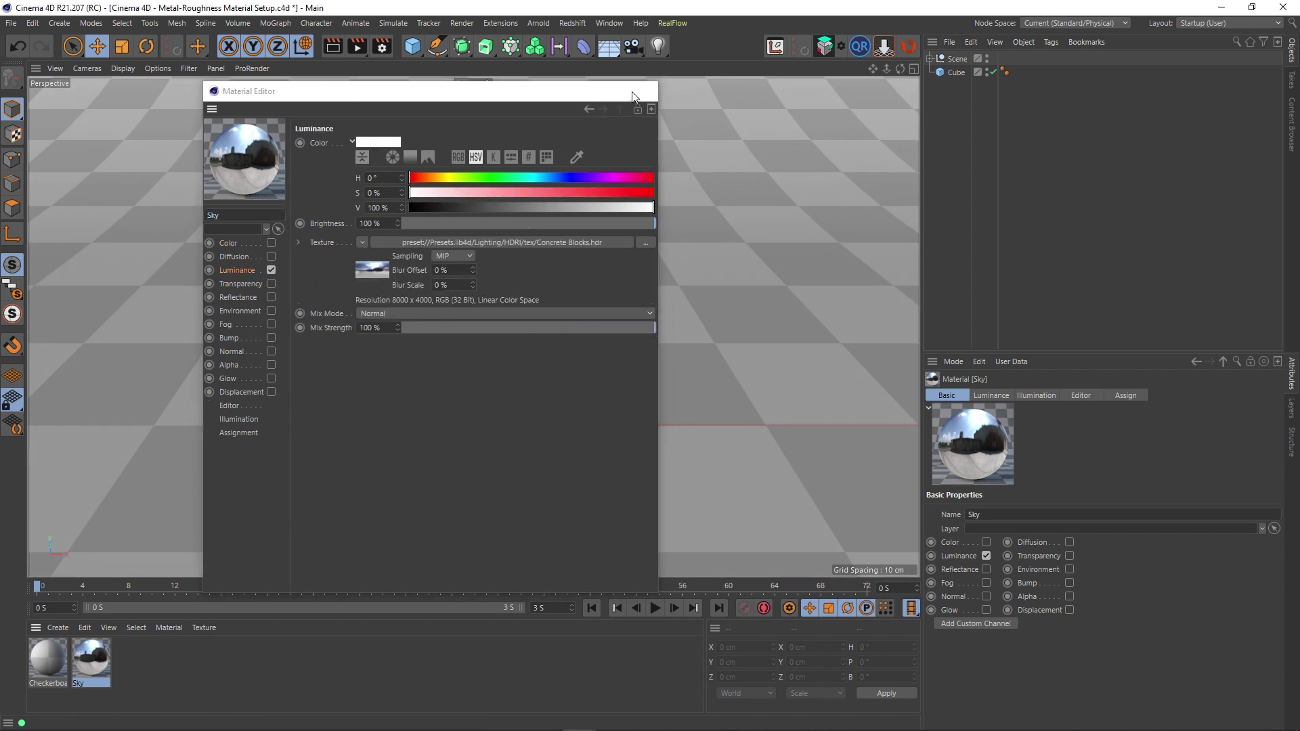
# Check the render settings and render the untextured cube scene to the Picture Viewer
pyautogui.click(379, 46)
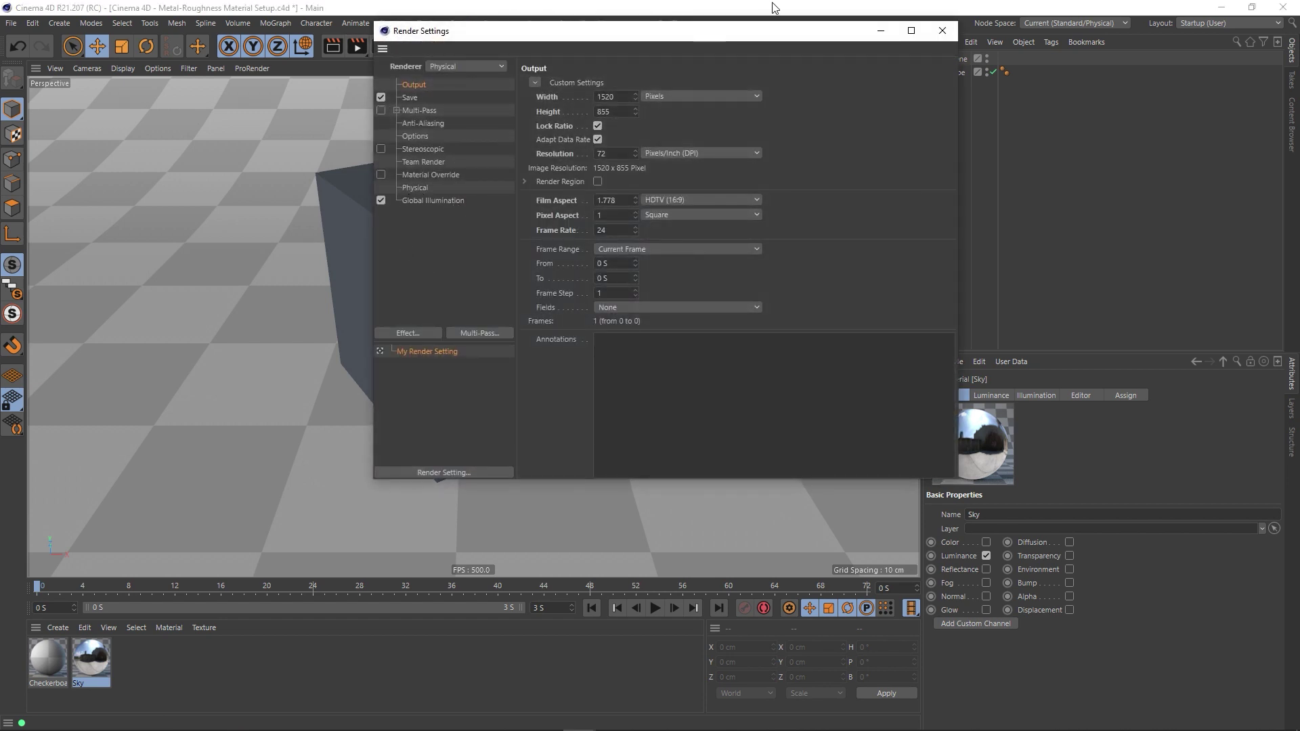
pyautogui.click(942, 31)
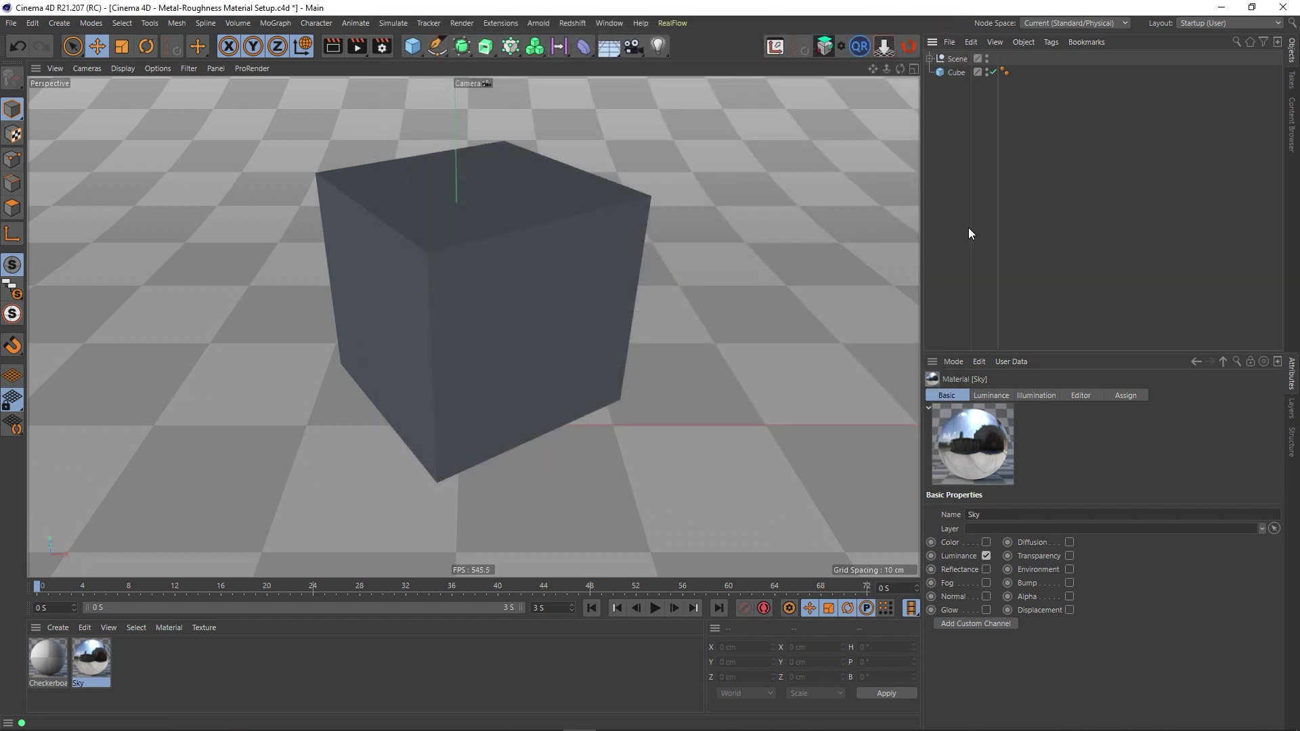
pyautogui.click(355, 49)
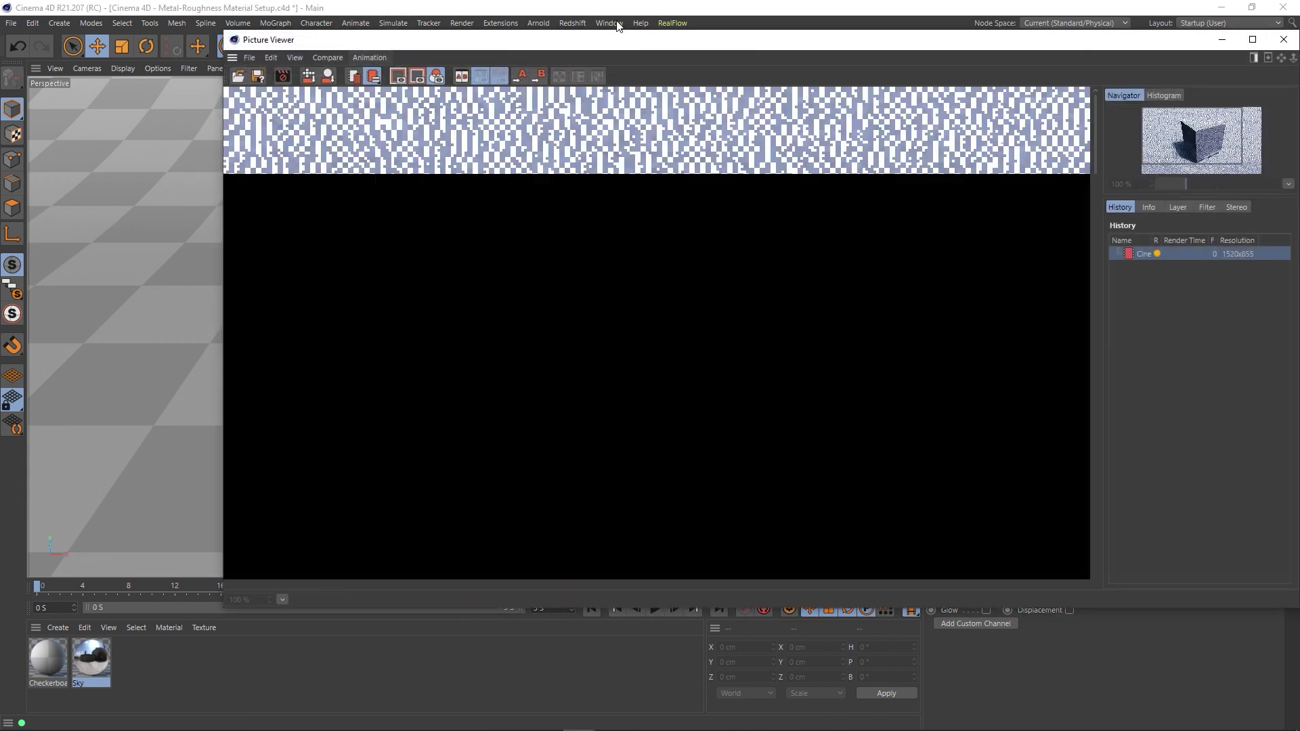
pyautogui.doubleClick(621, 77)
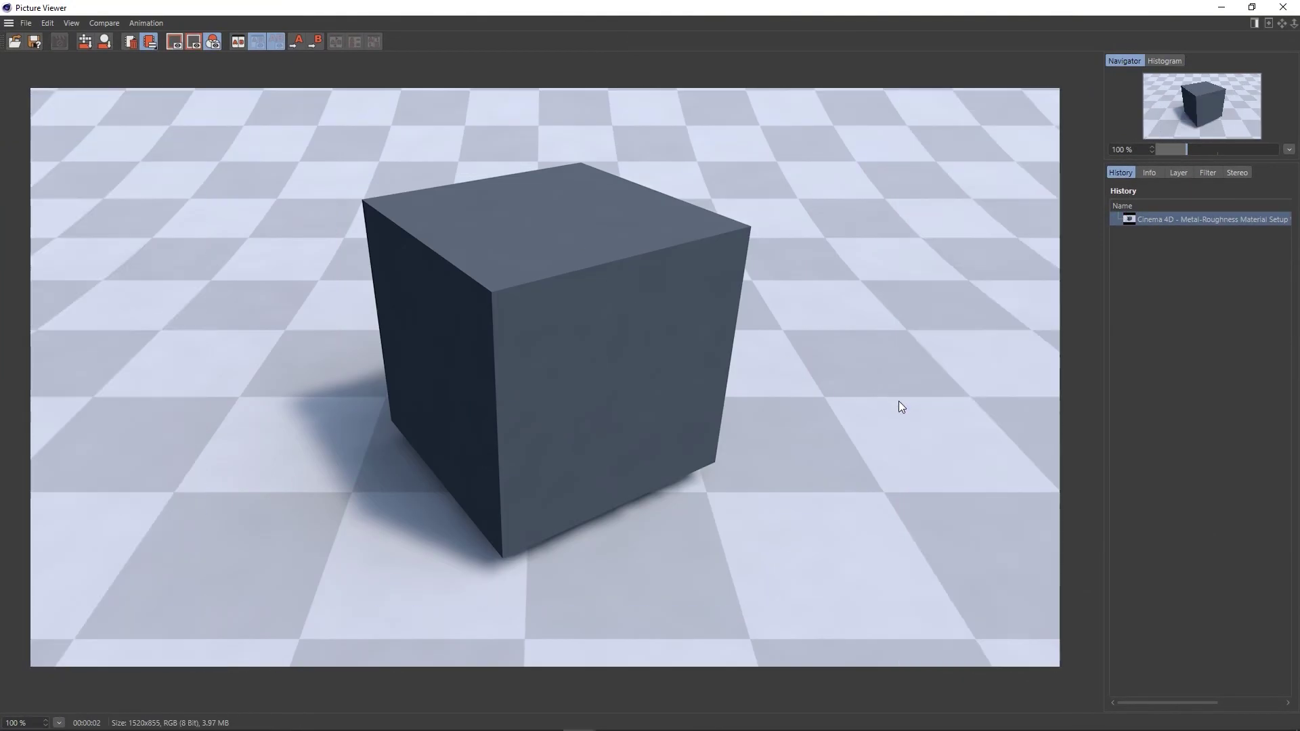
pyautogui.click(1222, 7)
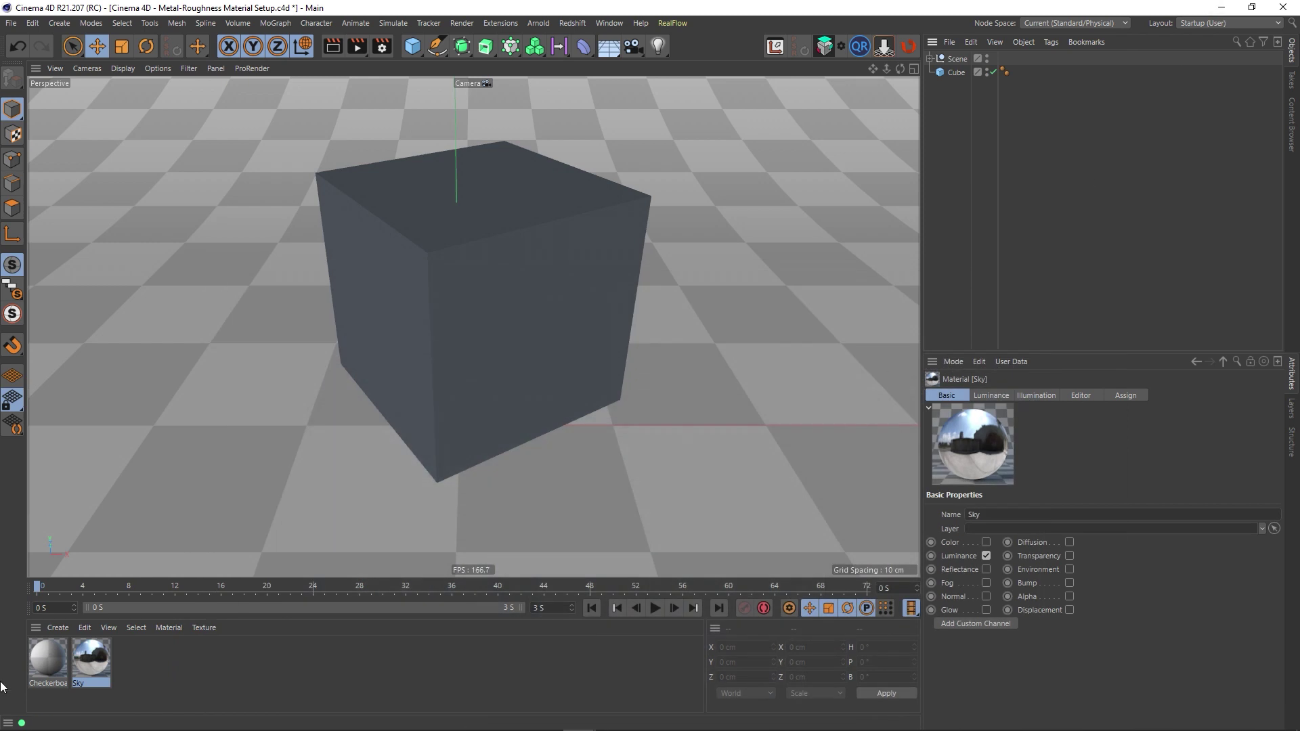
# Create a new material, place it after the Sky material and name it Wood Floor
pyautogui.doubleClick(171, 681)
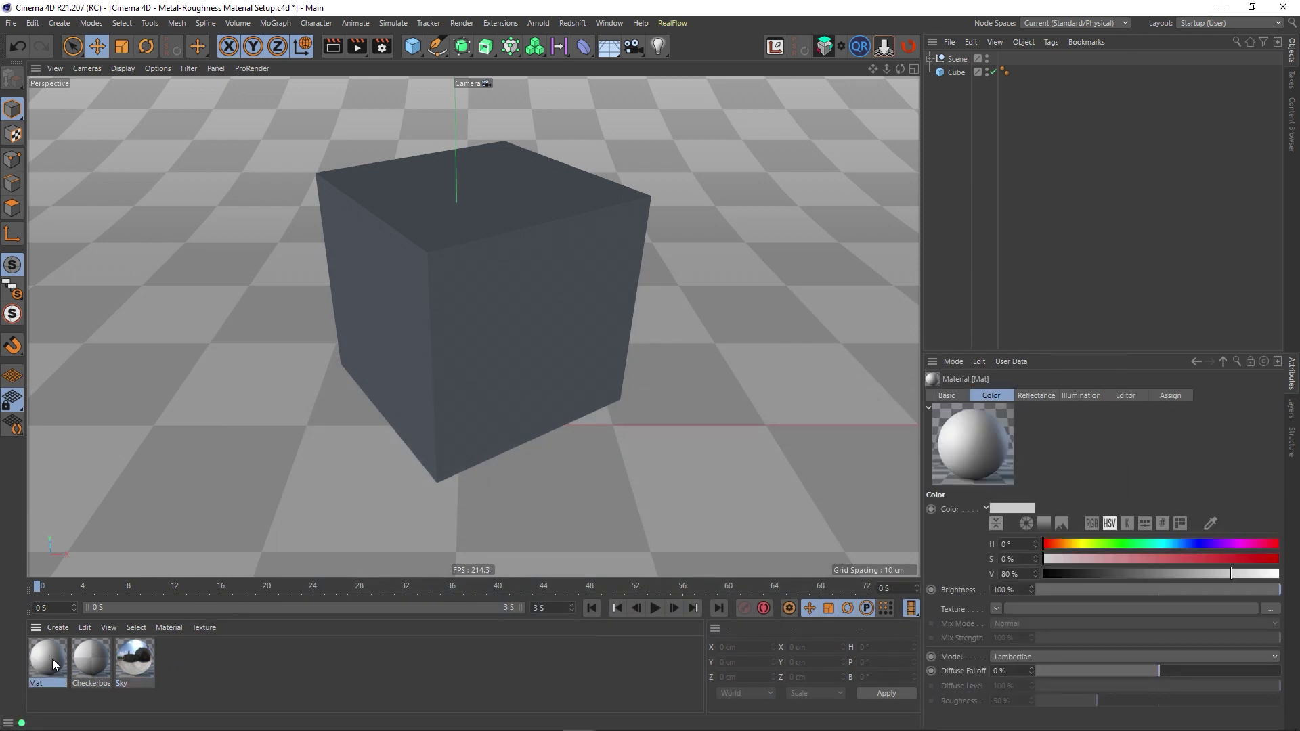
pyautogui.moveTo(52, 659); pyautogui.dragTo(154, 654)
pyautogui.doubleClick(144, 660)
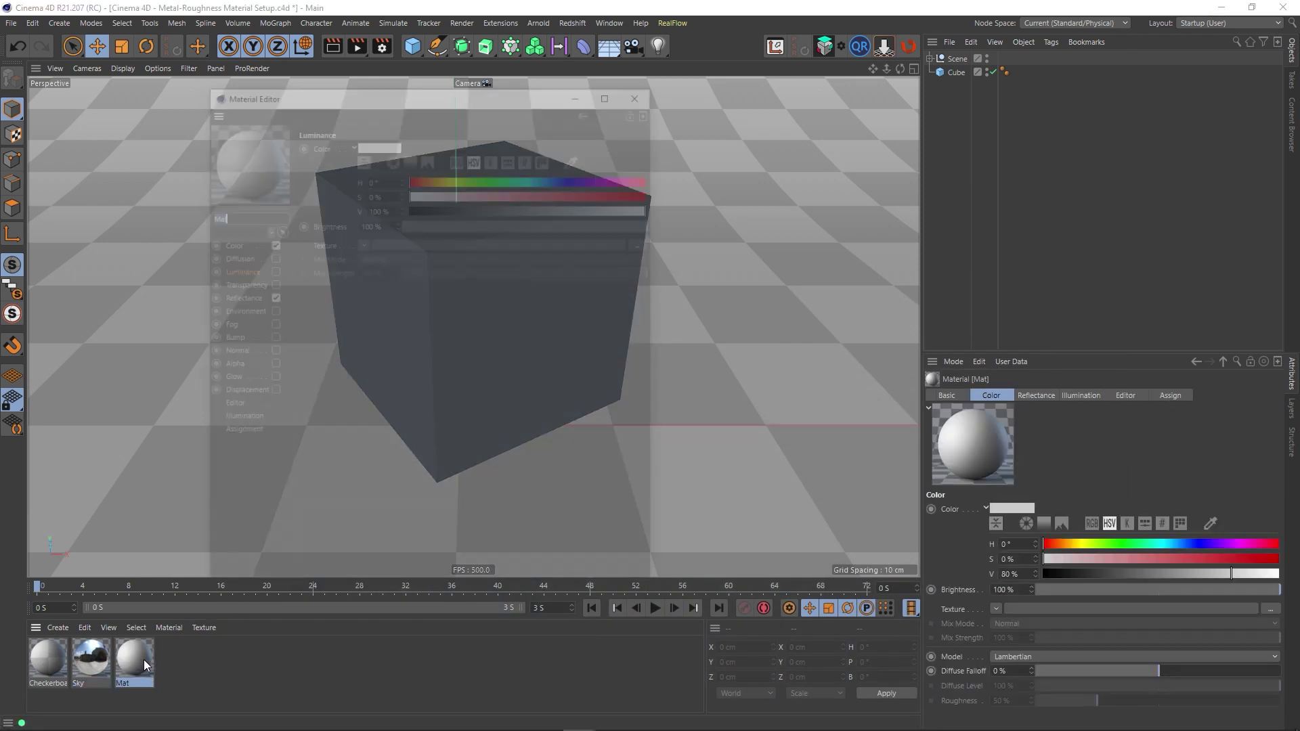
pyautogui.doubleClick(231, 216)
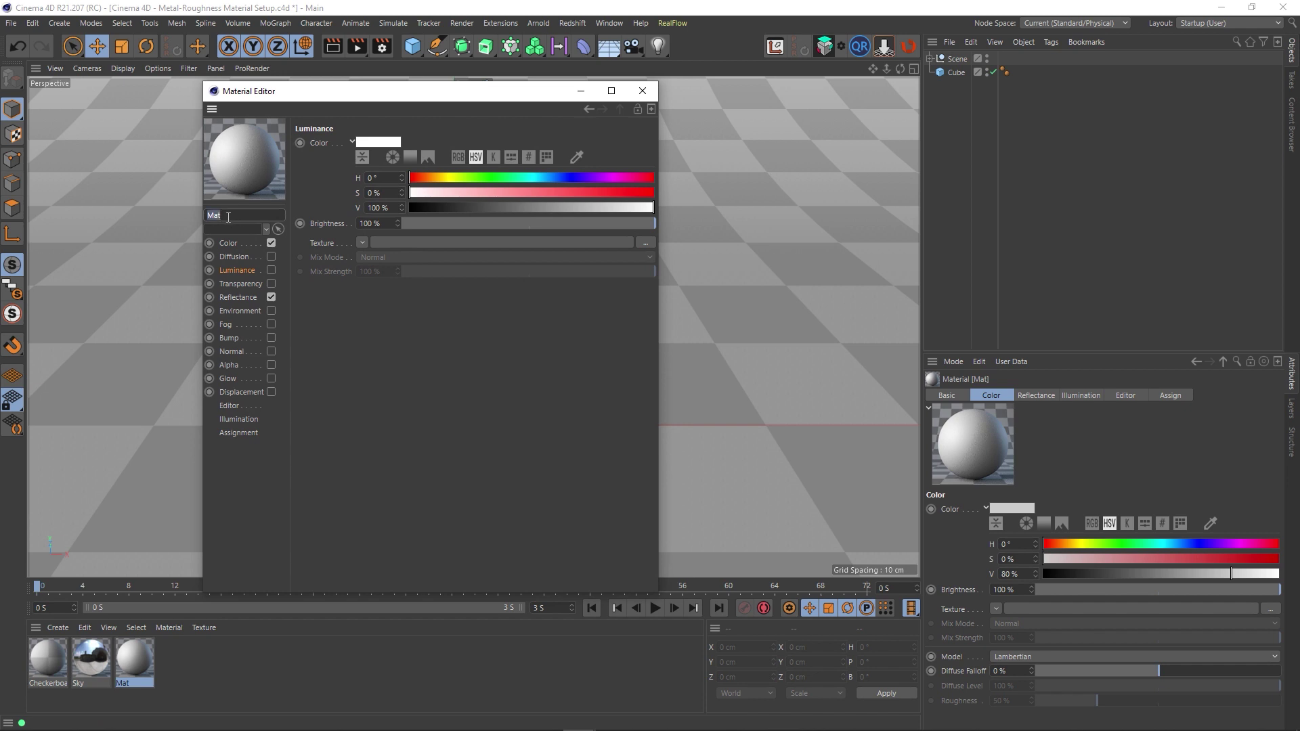
pyautogui.write('Wood Floor')
pyautogui.press('Return')
# Load Wood Floor_BaseColor.png as the Wood Floor material's Color texture and apply the material to the cube
pyautogui.click(226, 245)
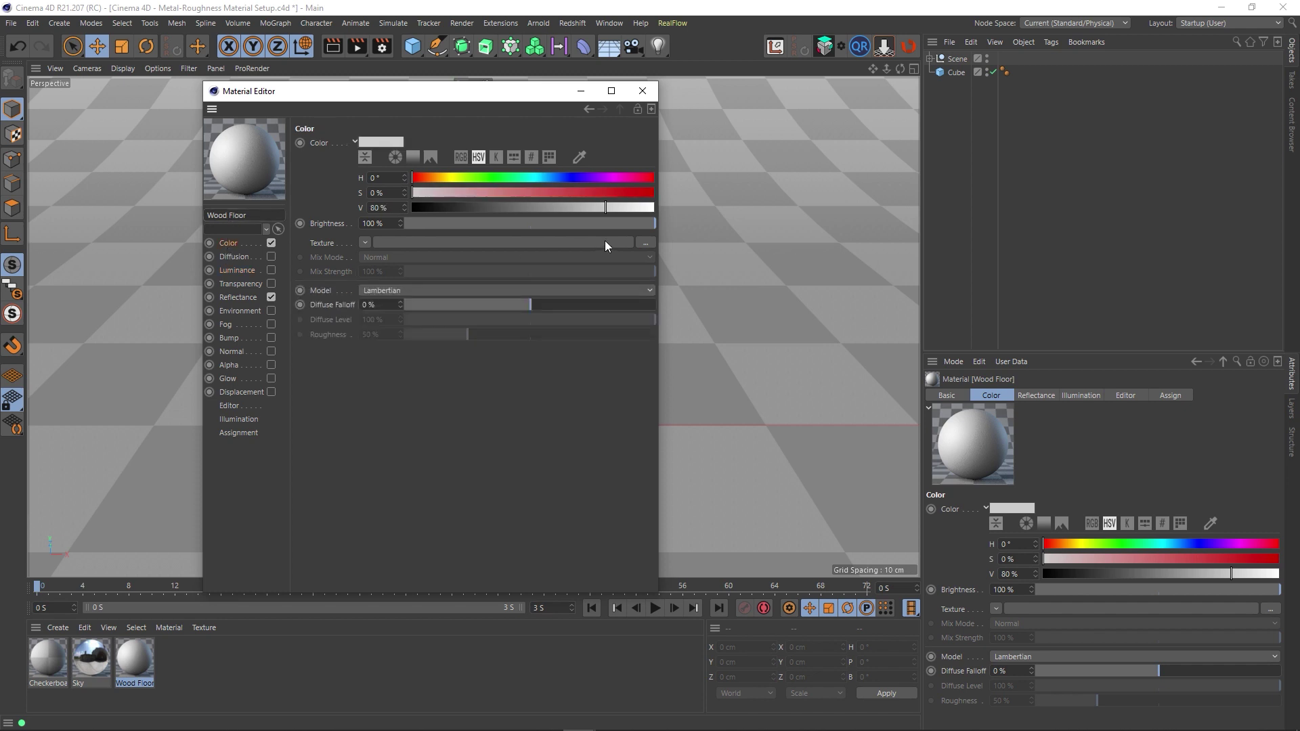
pyautogui.click(647, 243)
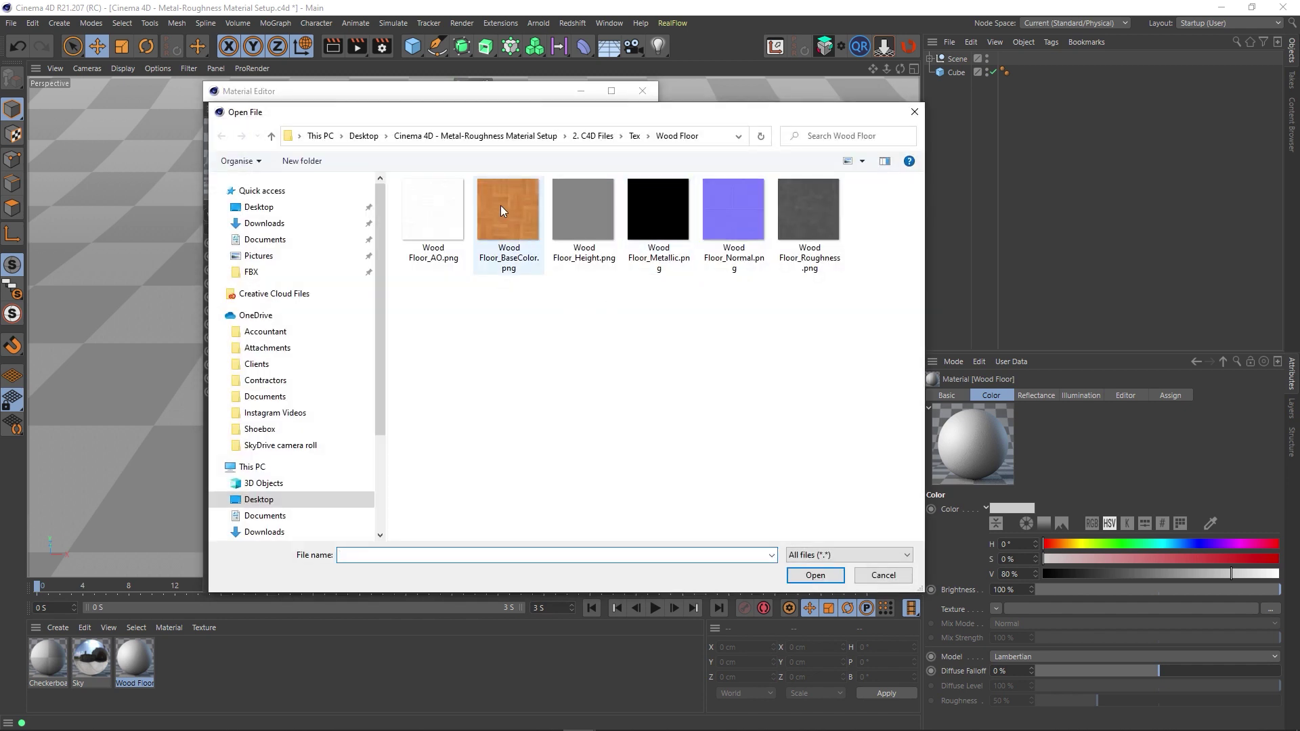
pyautogui.doubleClick(504, 211)
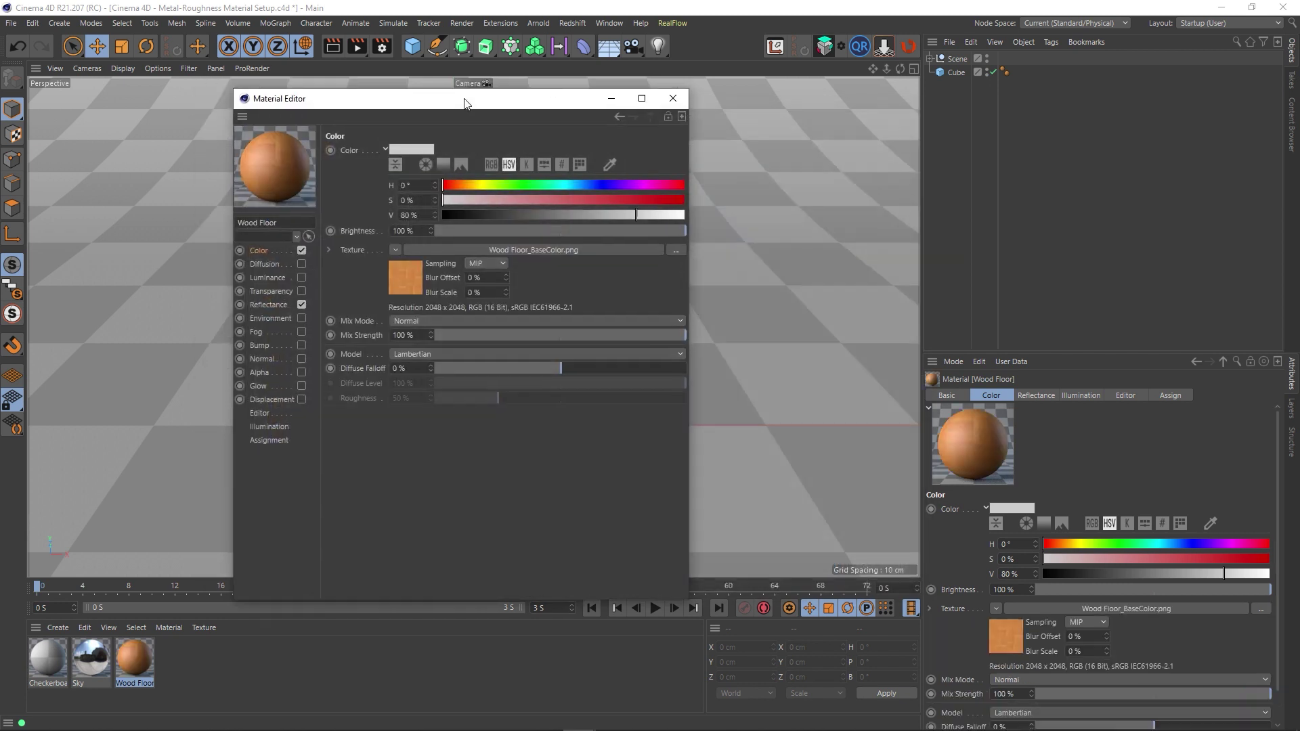
pyautogui.moveTo(465, 99); pyautogui.dragTo(984, 115)
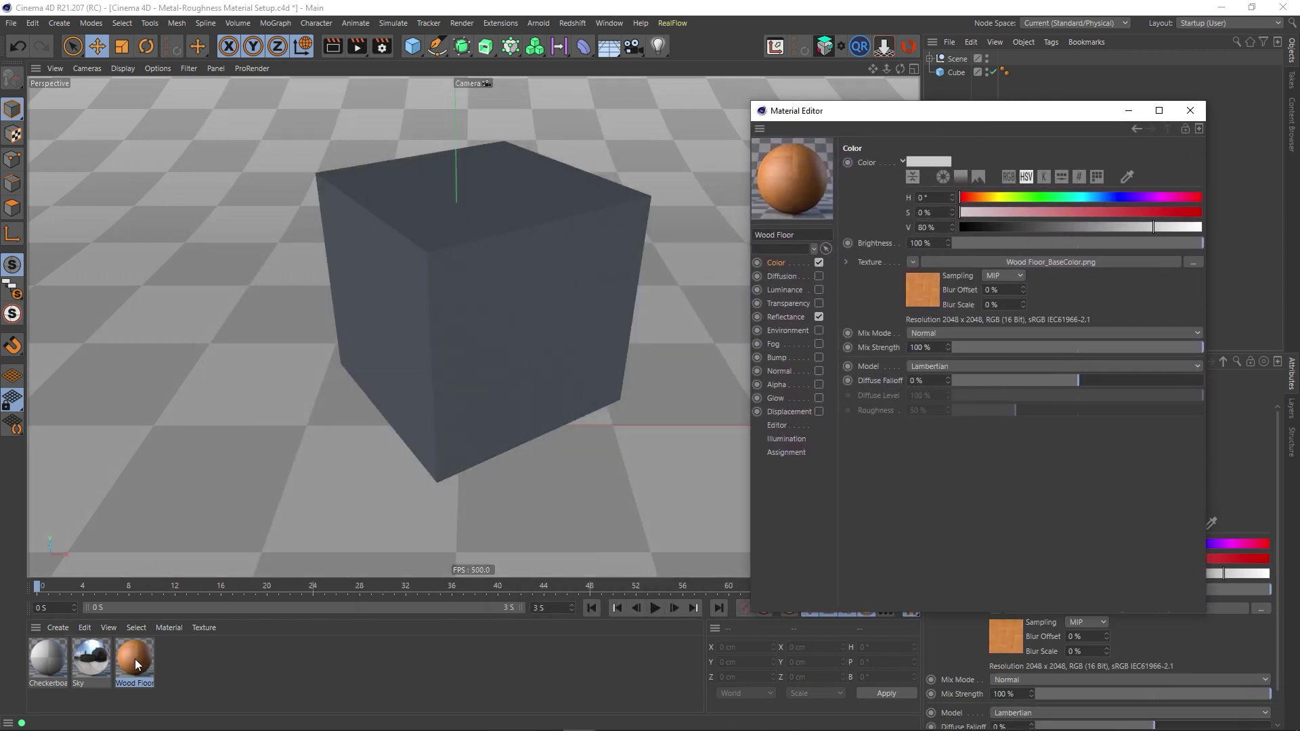
pyautogui.moveTo(410, 376); pyautogui.dragTo(453, 338)
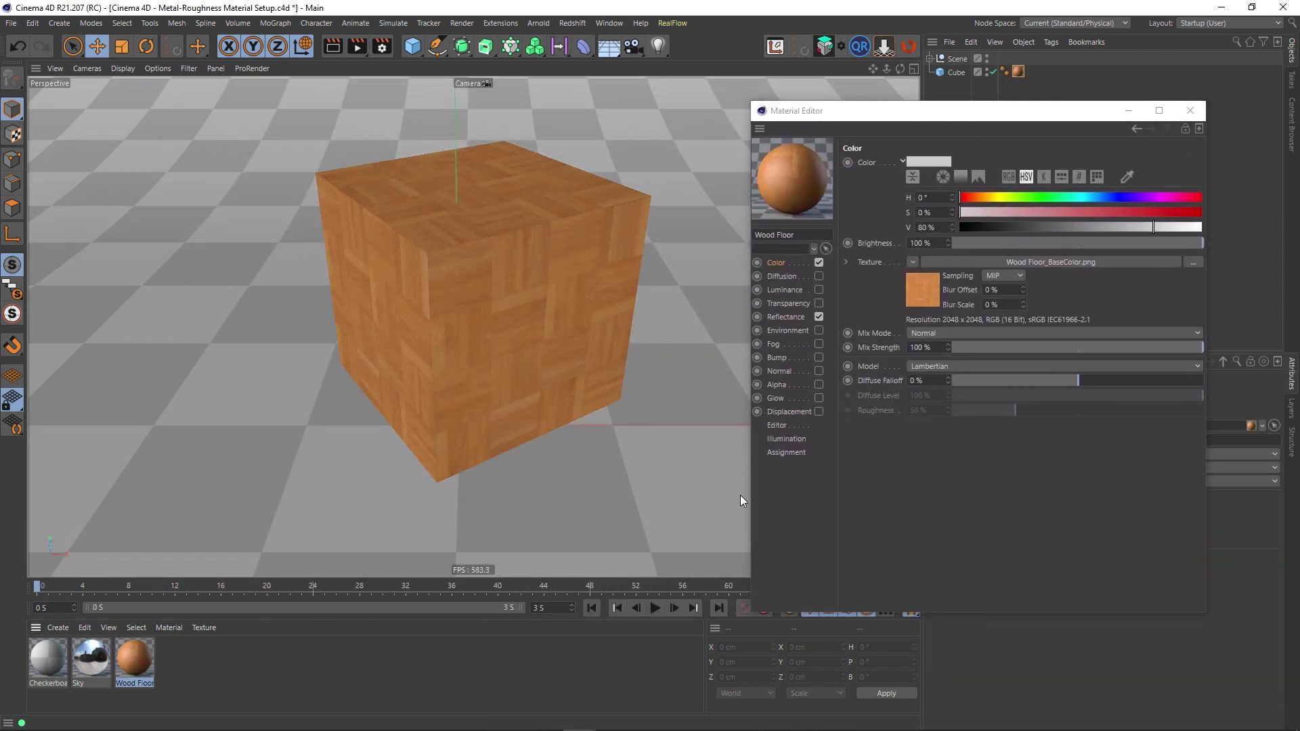
# Set the Wood Floor material's texture preview size to 2048x2048 and return to its Color channel
pyautogui.click(777, 427)
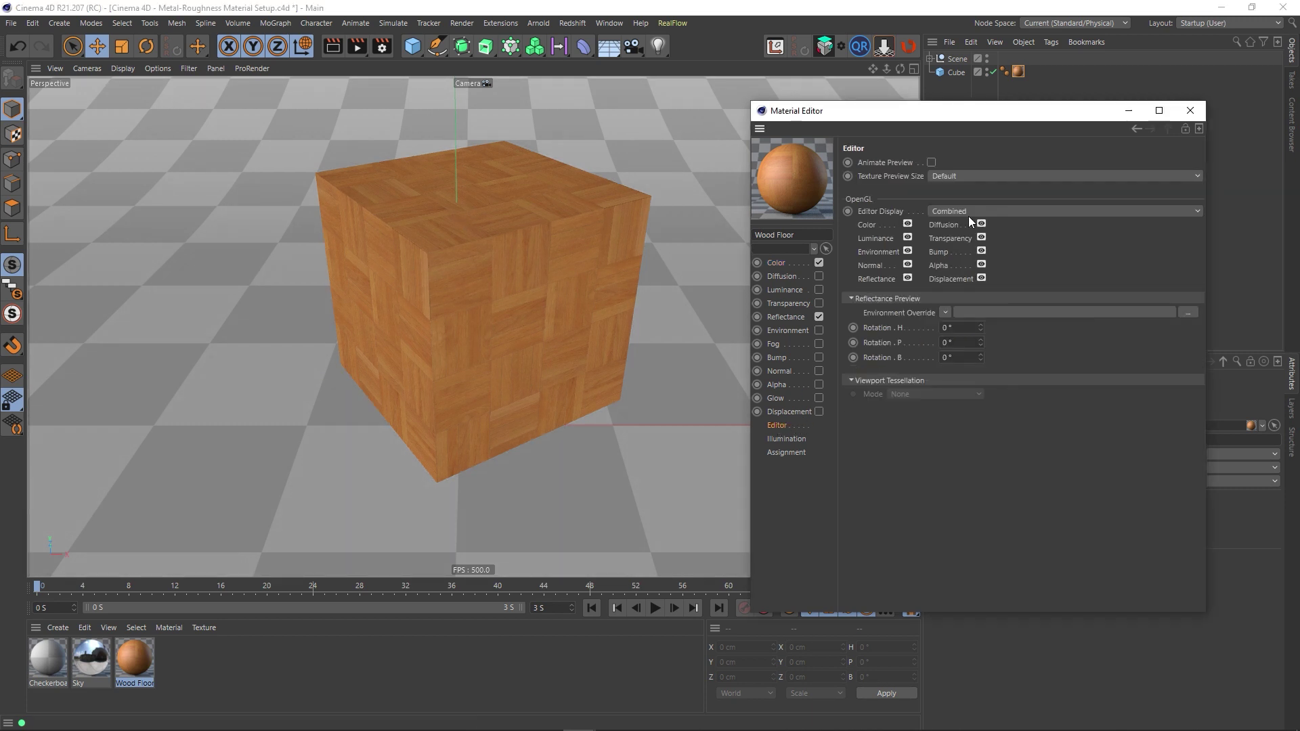
pyautogui.click(970, 175)
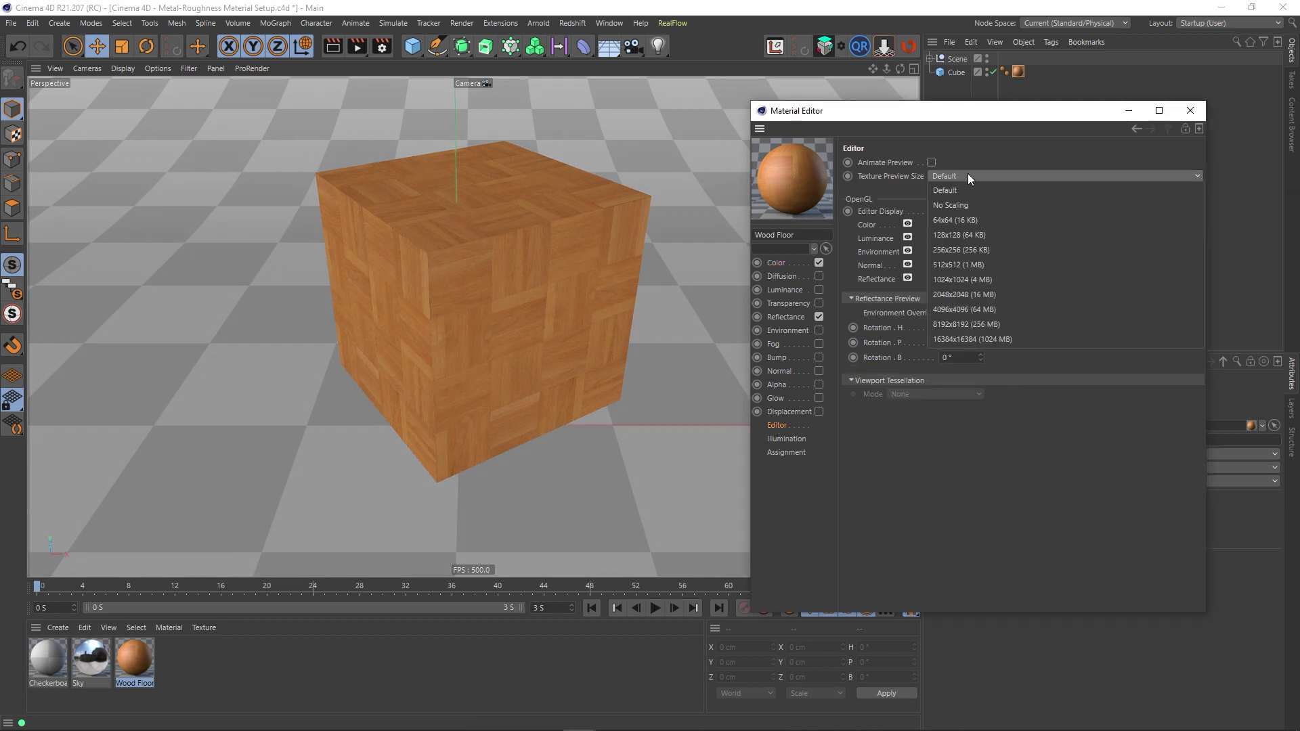
pyautogui.click(954, 298)
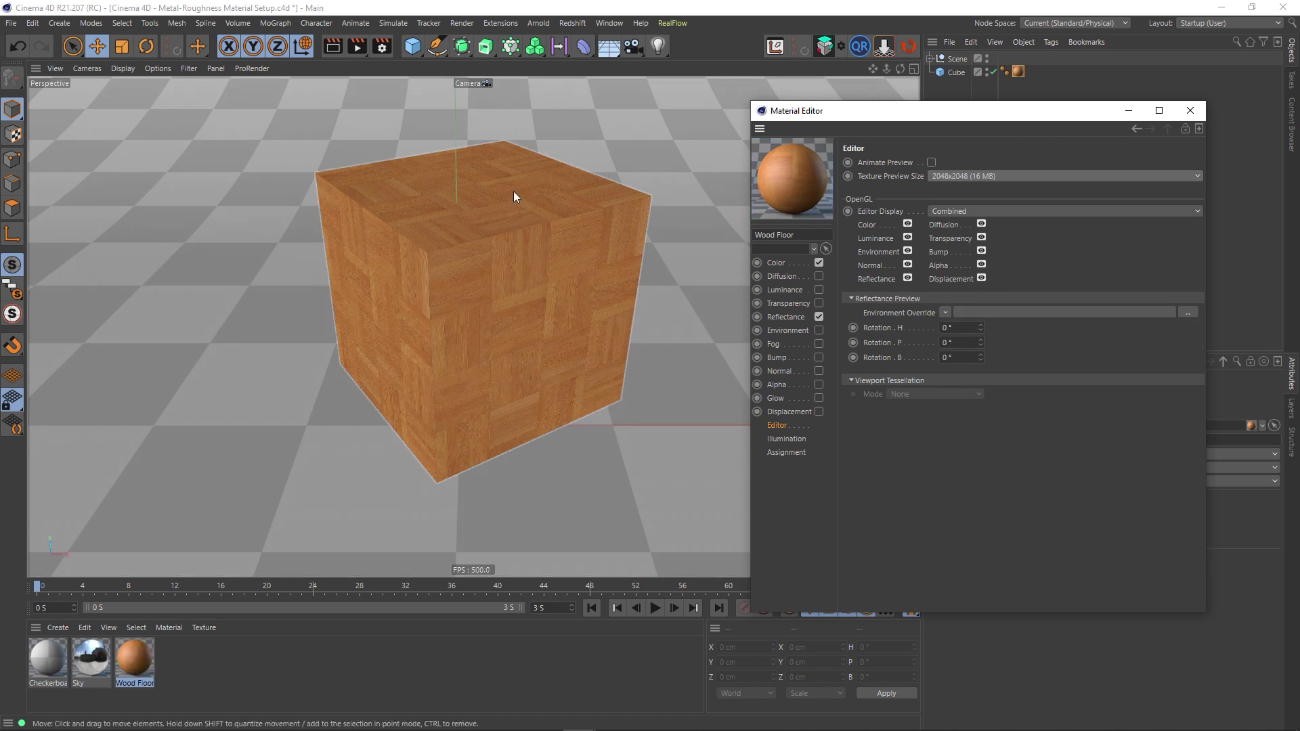
pyautogui.moveTo(1008, 114); pyautogui.dragTo(806, 182)
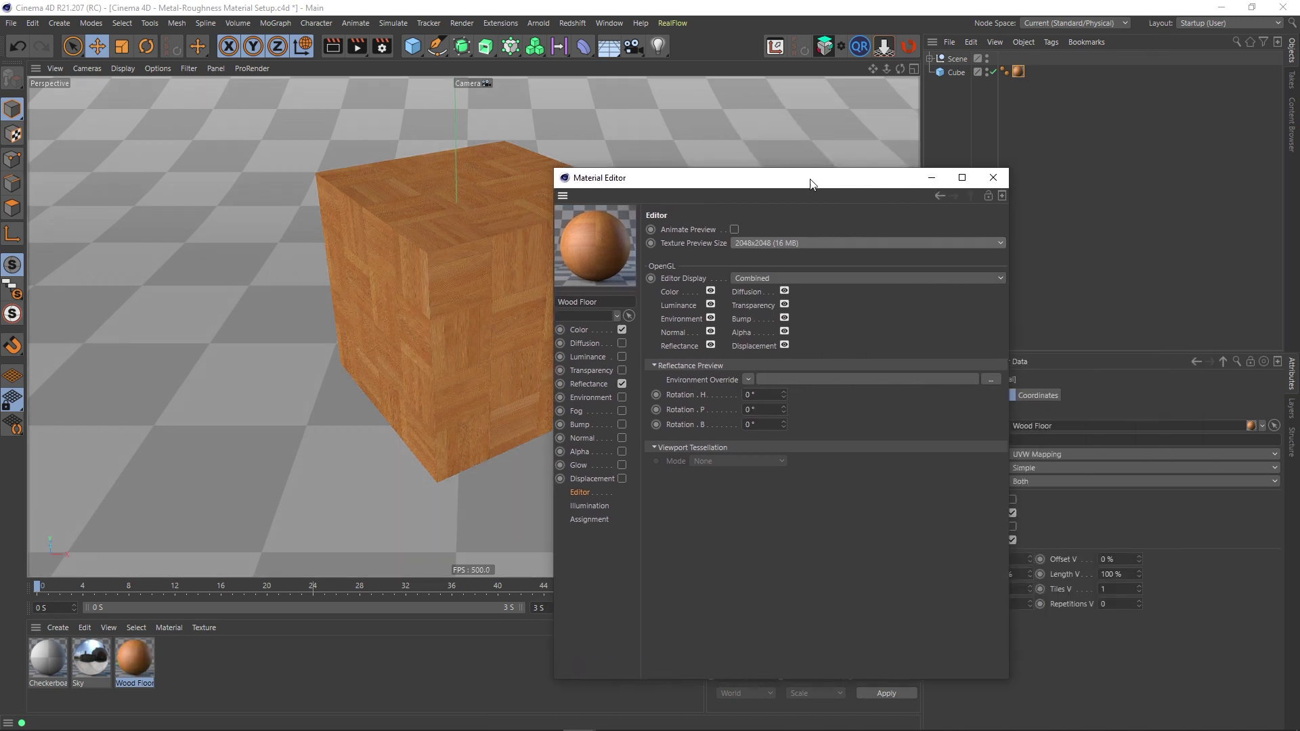
pyautogui.click(574, 331)
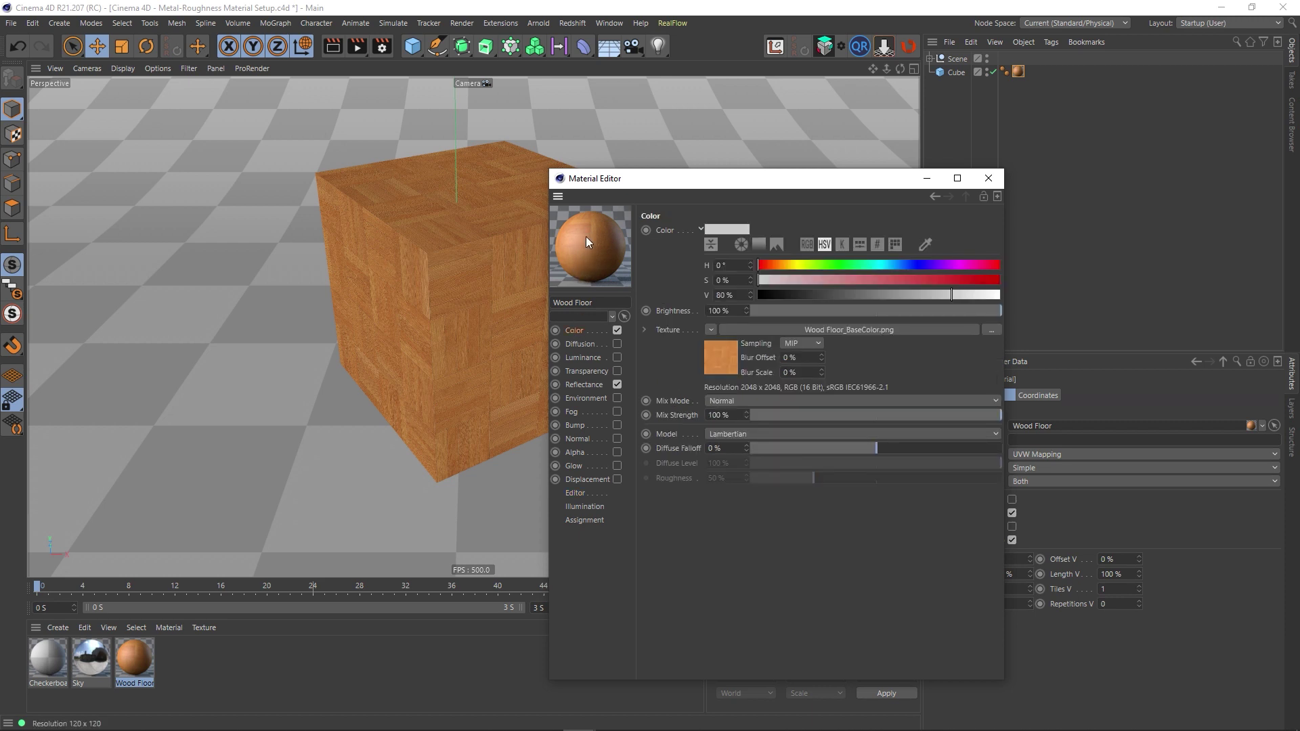
# Remove the Default Specular layer from the Wood Floor material's Reflectance channel and return to its Color channel
pyautogui.click(581, 384)
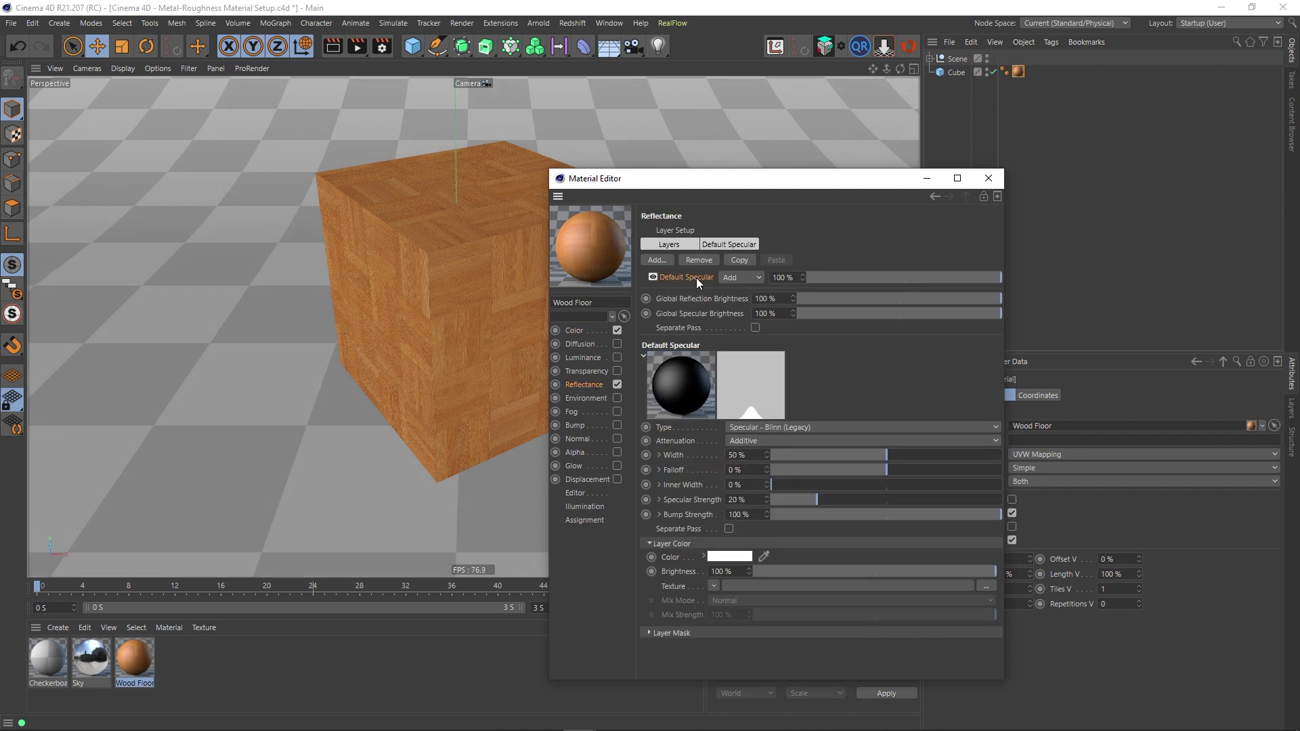
pyautogui.click(703, 261)
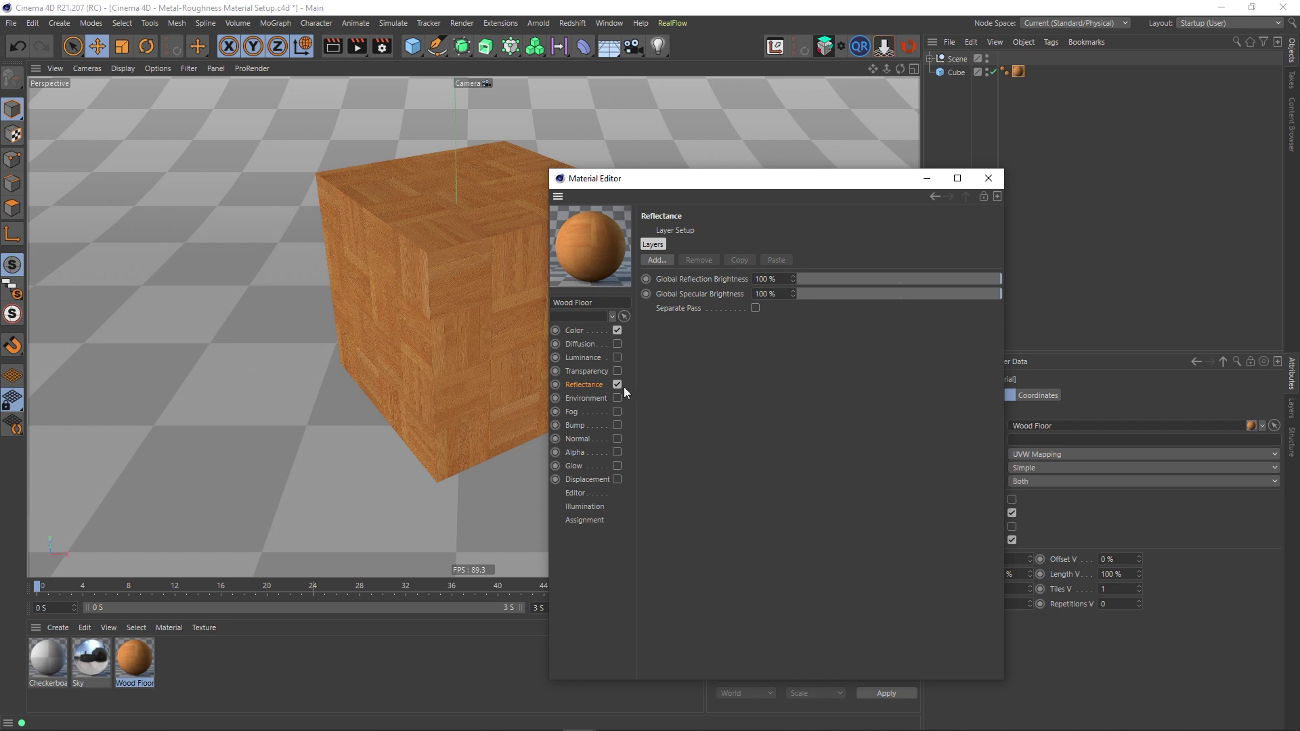
pyautogui.click(578, 330)
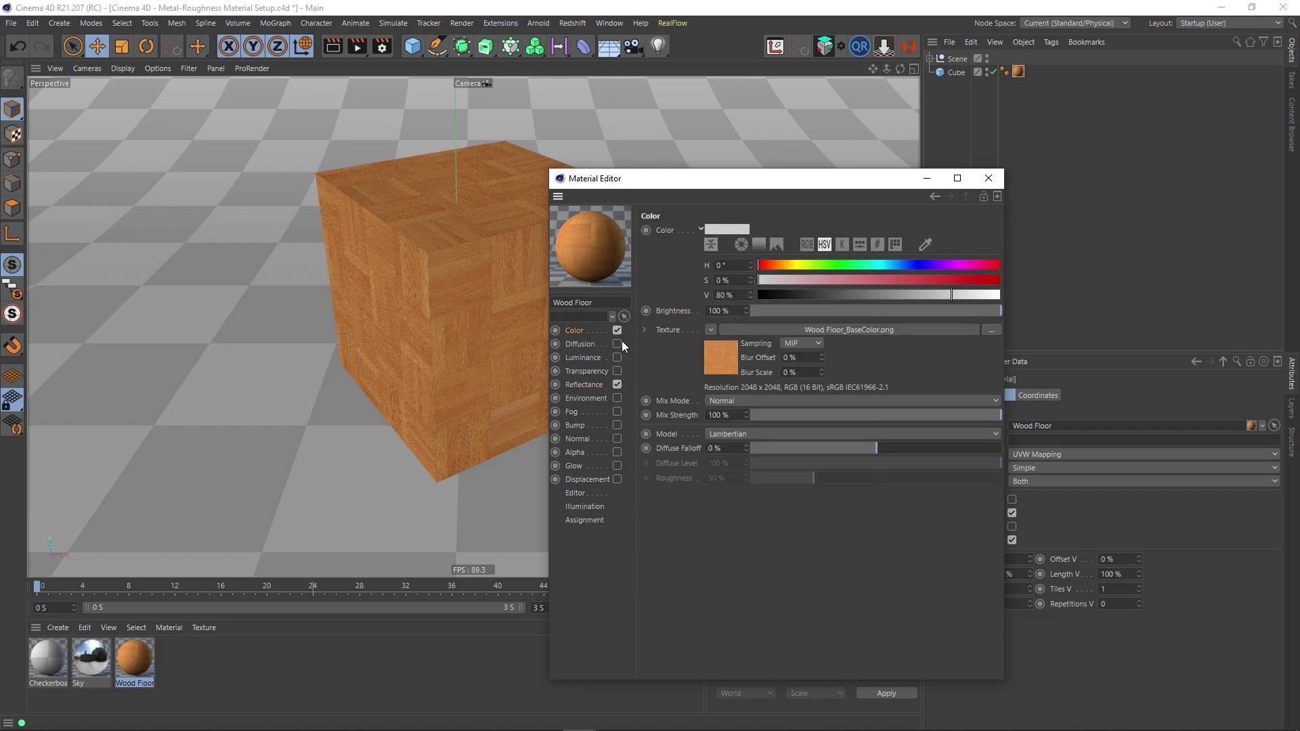
# Enable the Wood Floor material's Diffusion channel, load Wood Floor_AO.png as its texture and compare the cube with the channel off and on
pyautogui.click(578, 344)
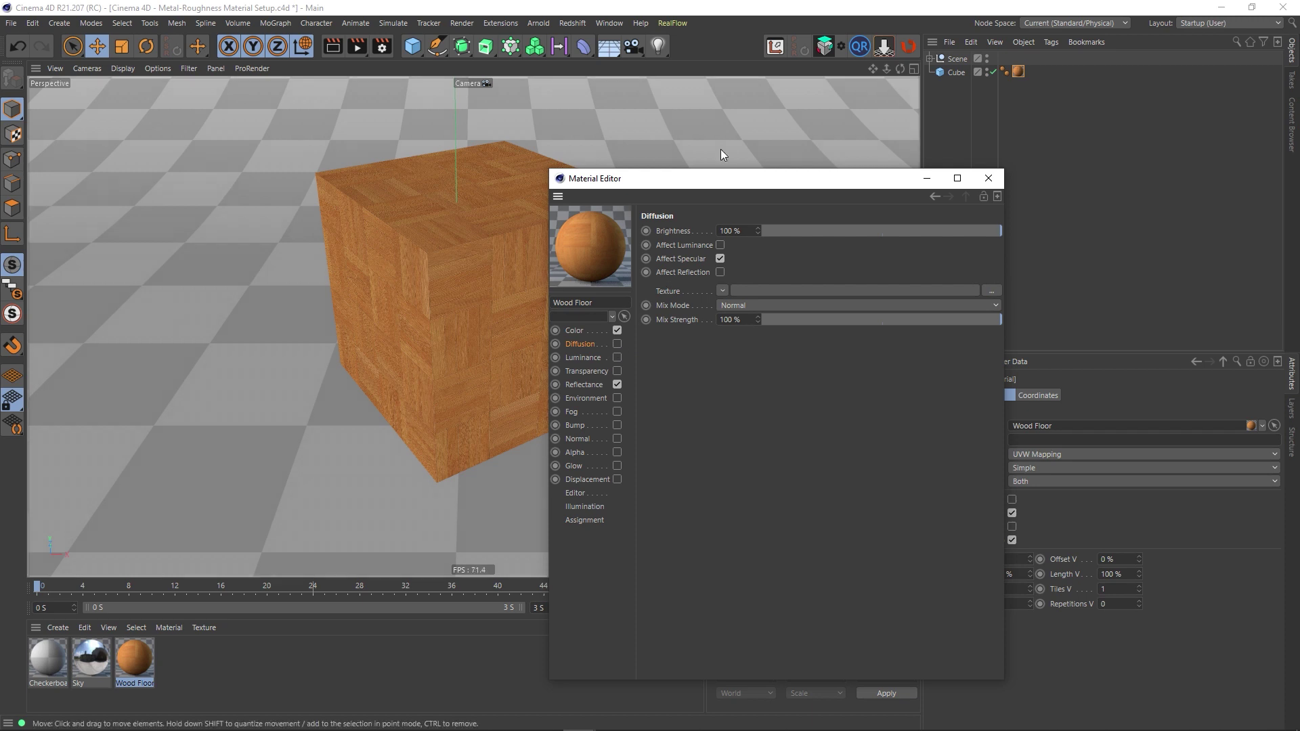
pyautogui.moveTo(720, 178); pyautogui.dragTo(928, 151)
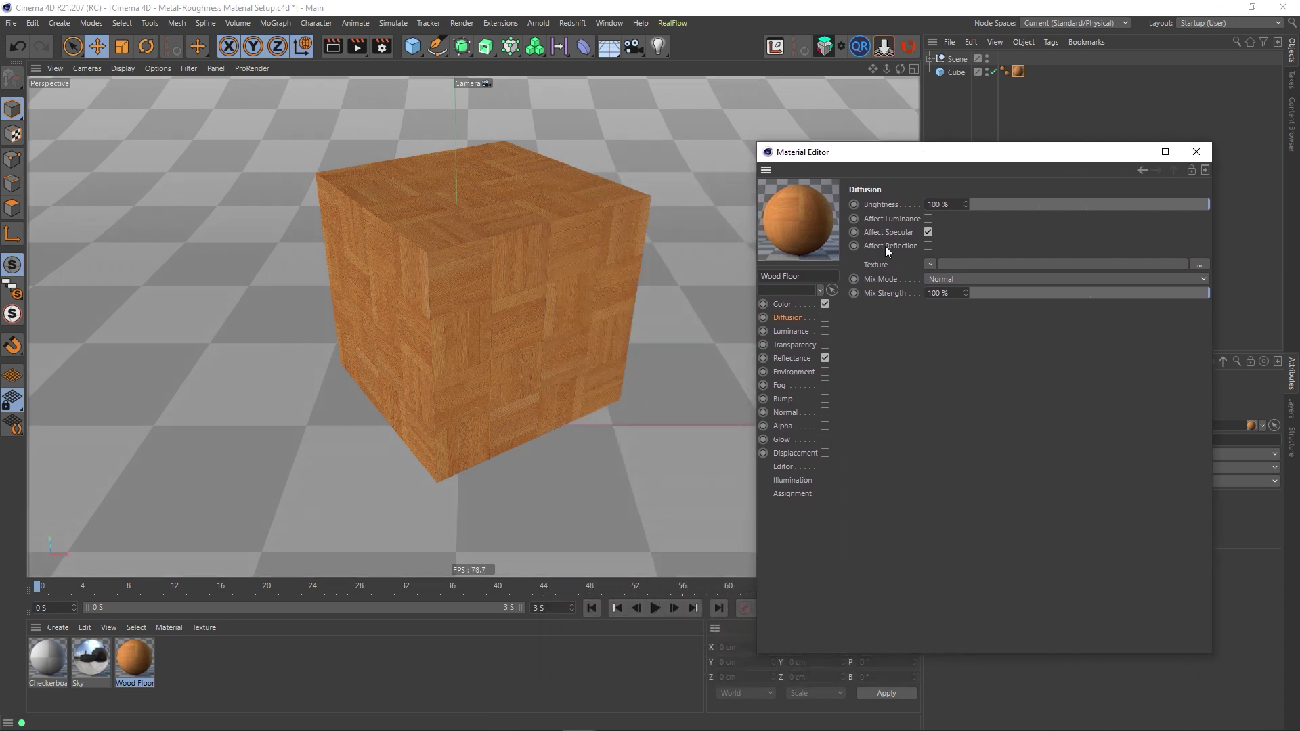
pyautogui.click(825, 317)
pyautogui.click(1196, 266)
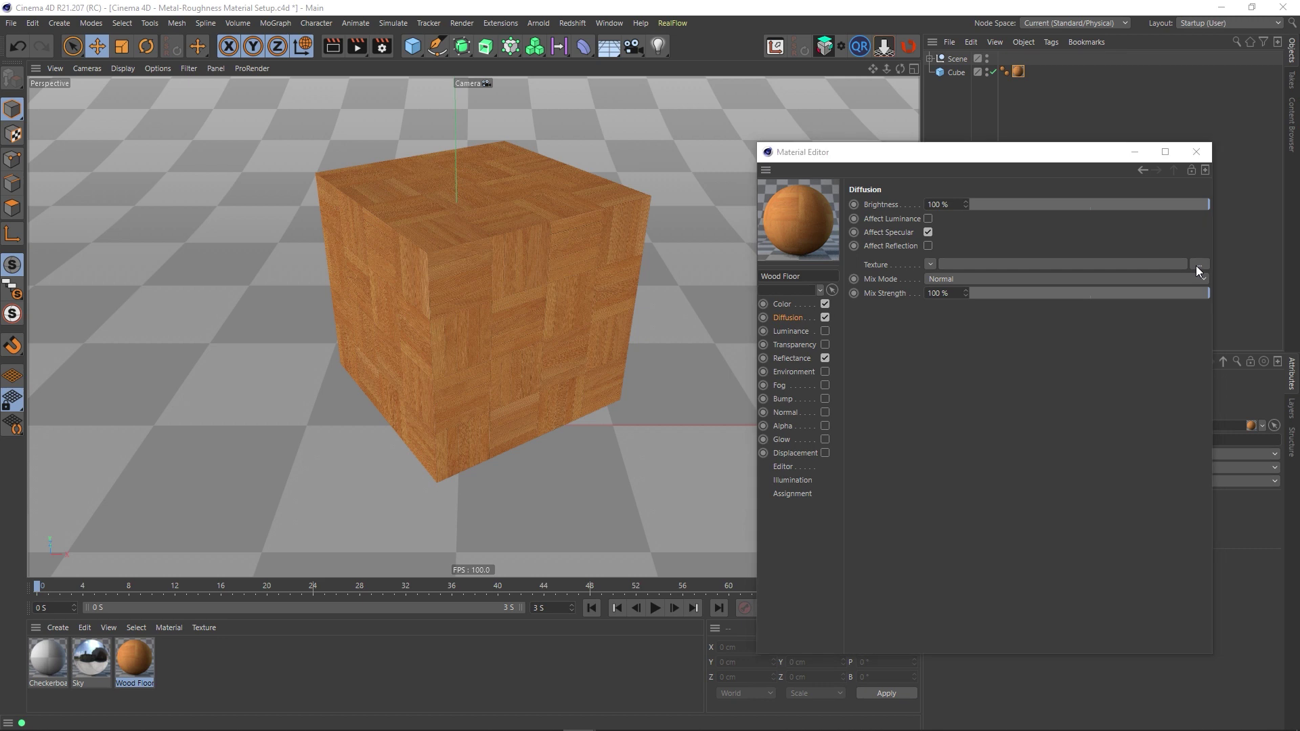
pyautogui.moveTo(984, 168); pyautogui.dragTo(790, 179)
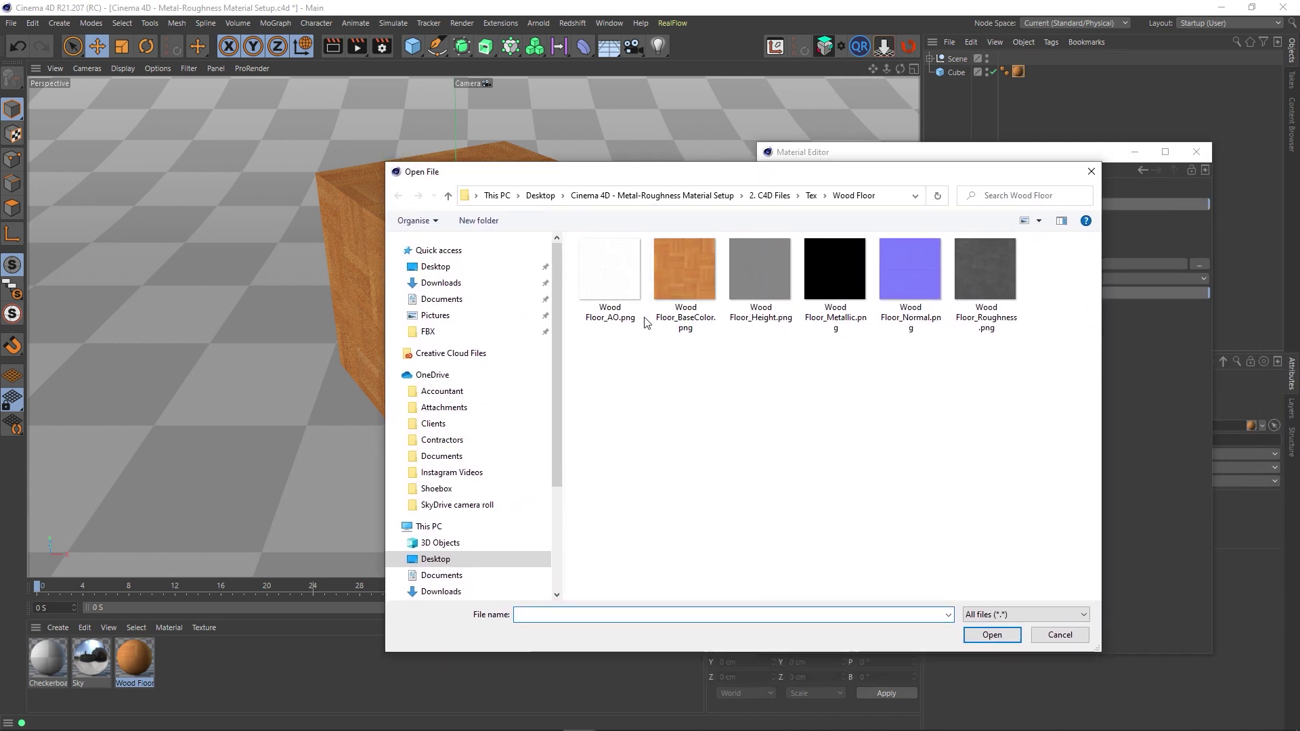
pyautogui.click(612, 280)
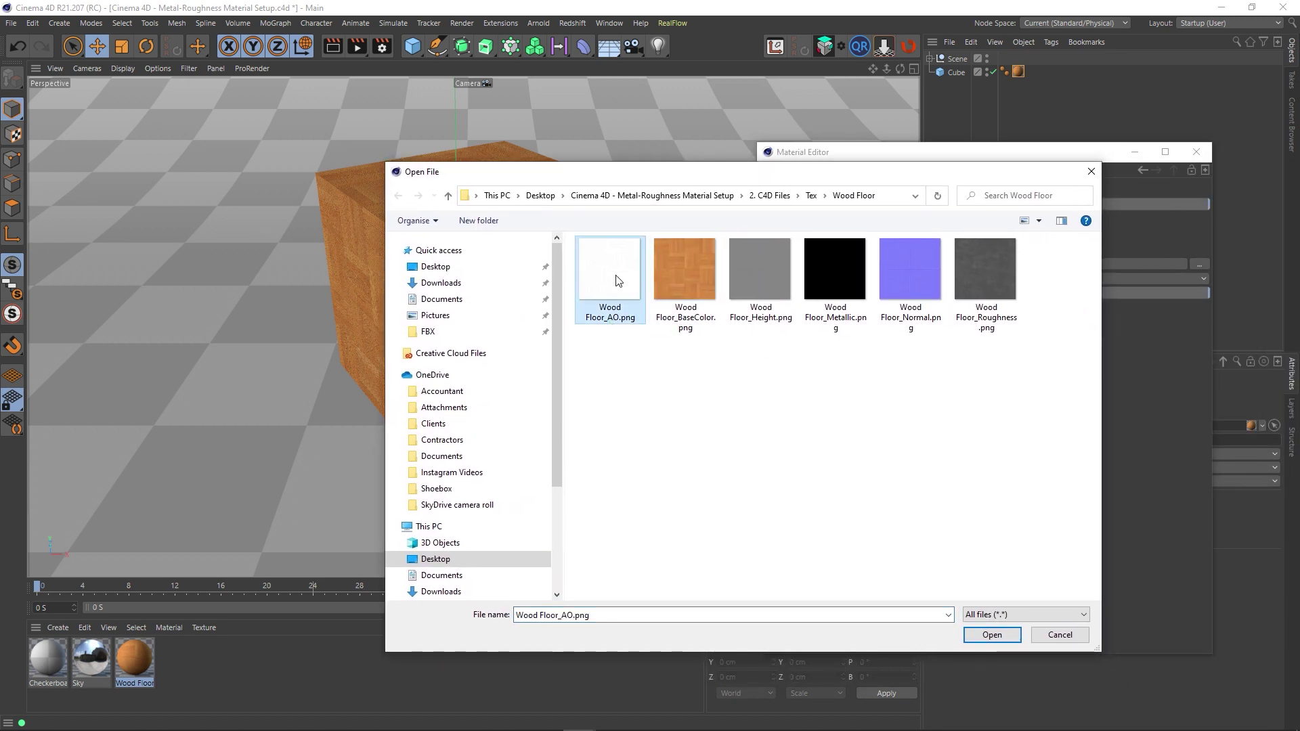
pyautogui.doubleClick(616, 275)
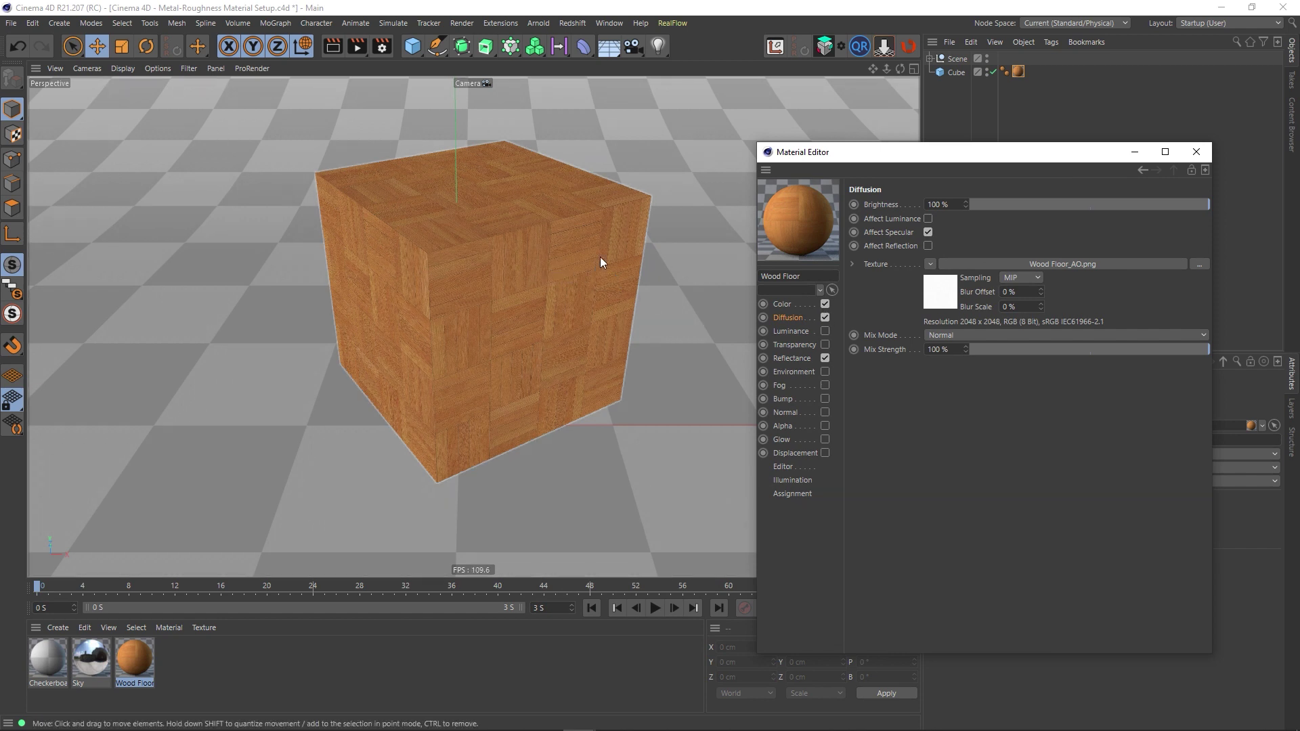
pyautogui.click(824, 315)
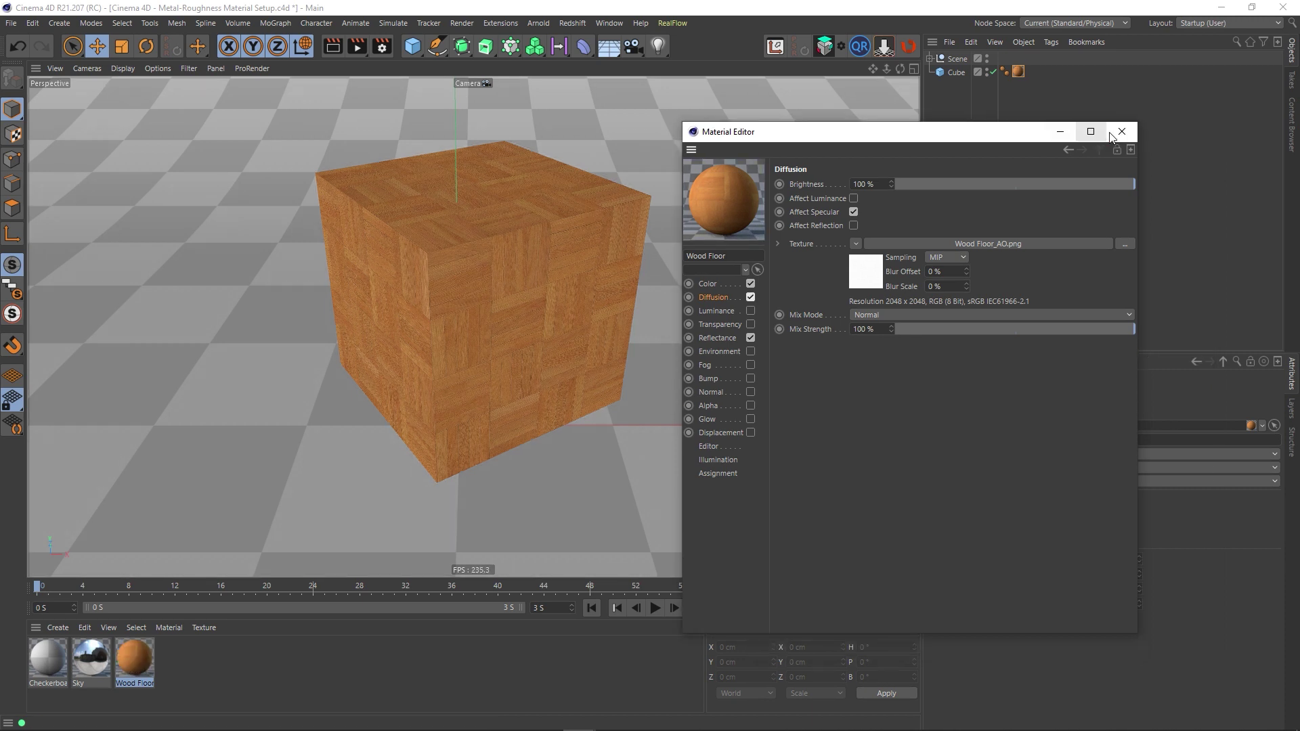
# Close the material and render the cube with base color and ambient occlusion to the Picture Viewer
pyautogui.click(1119, 134)
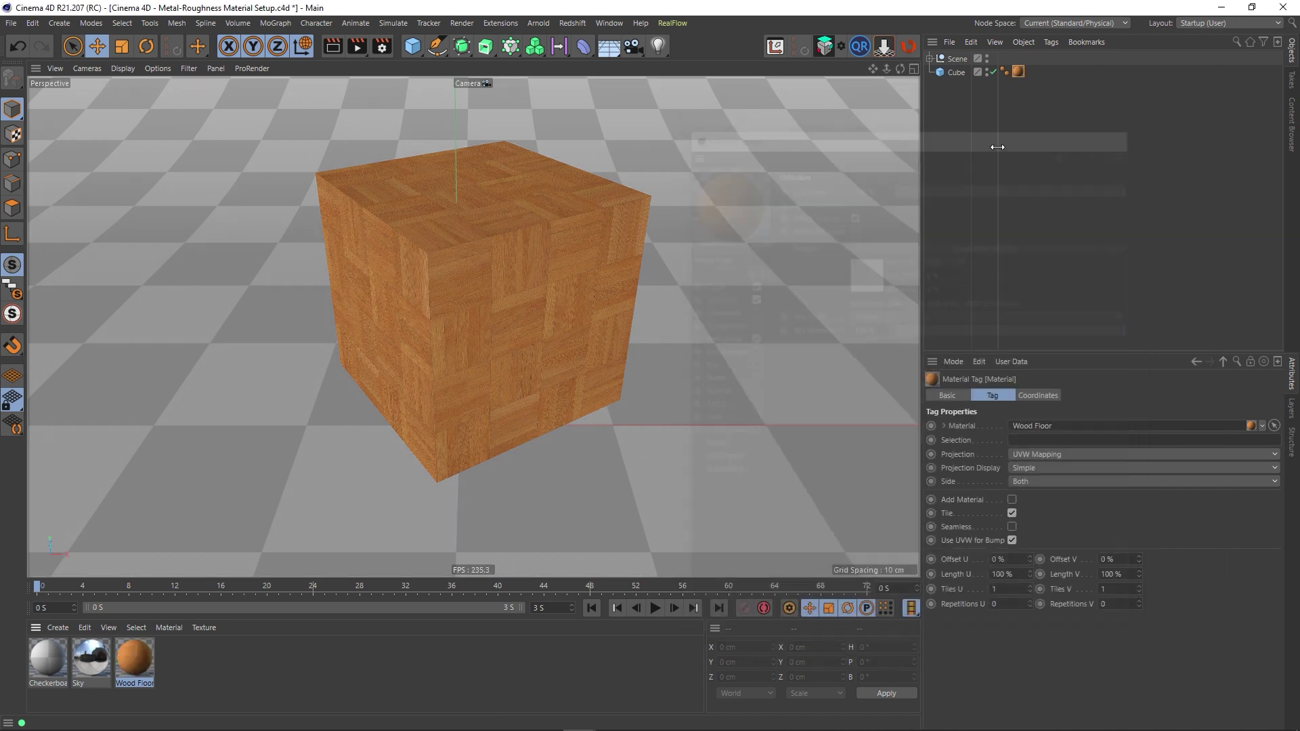
pyautogui.click(351, 50)
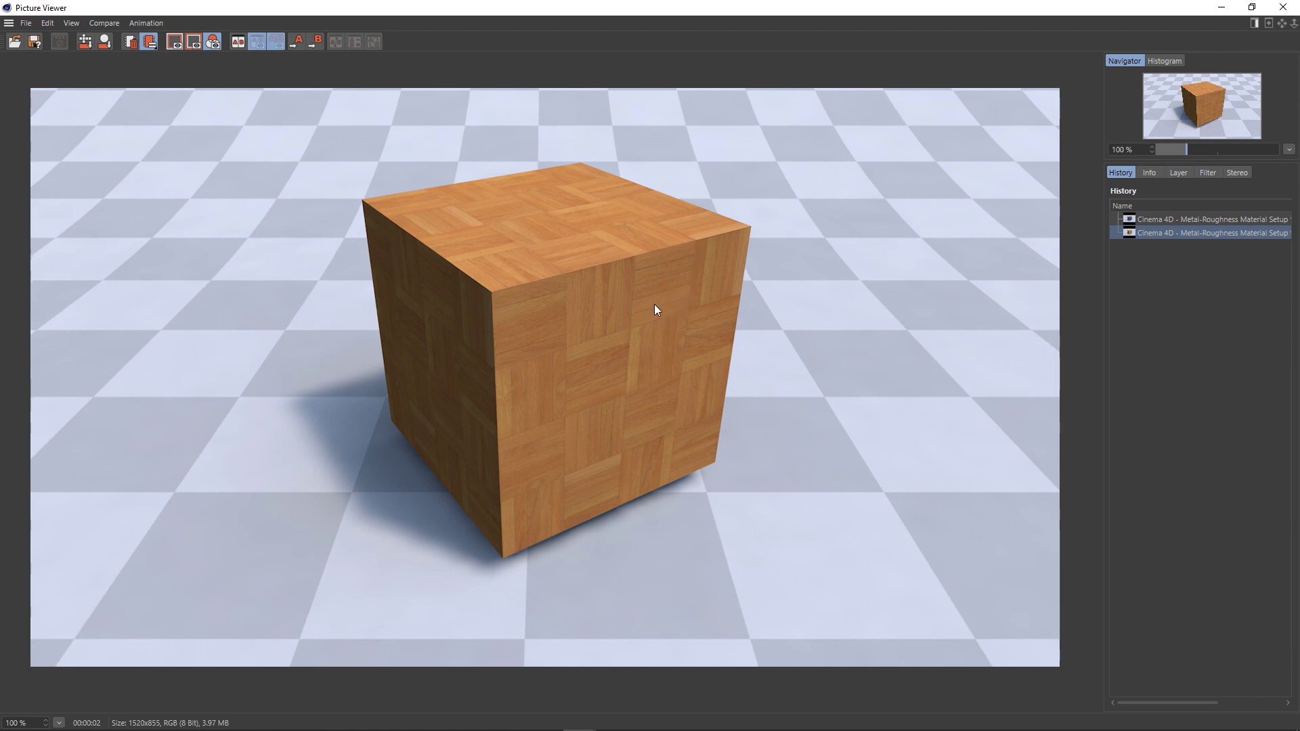
pyautogui.click(1287, 7)
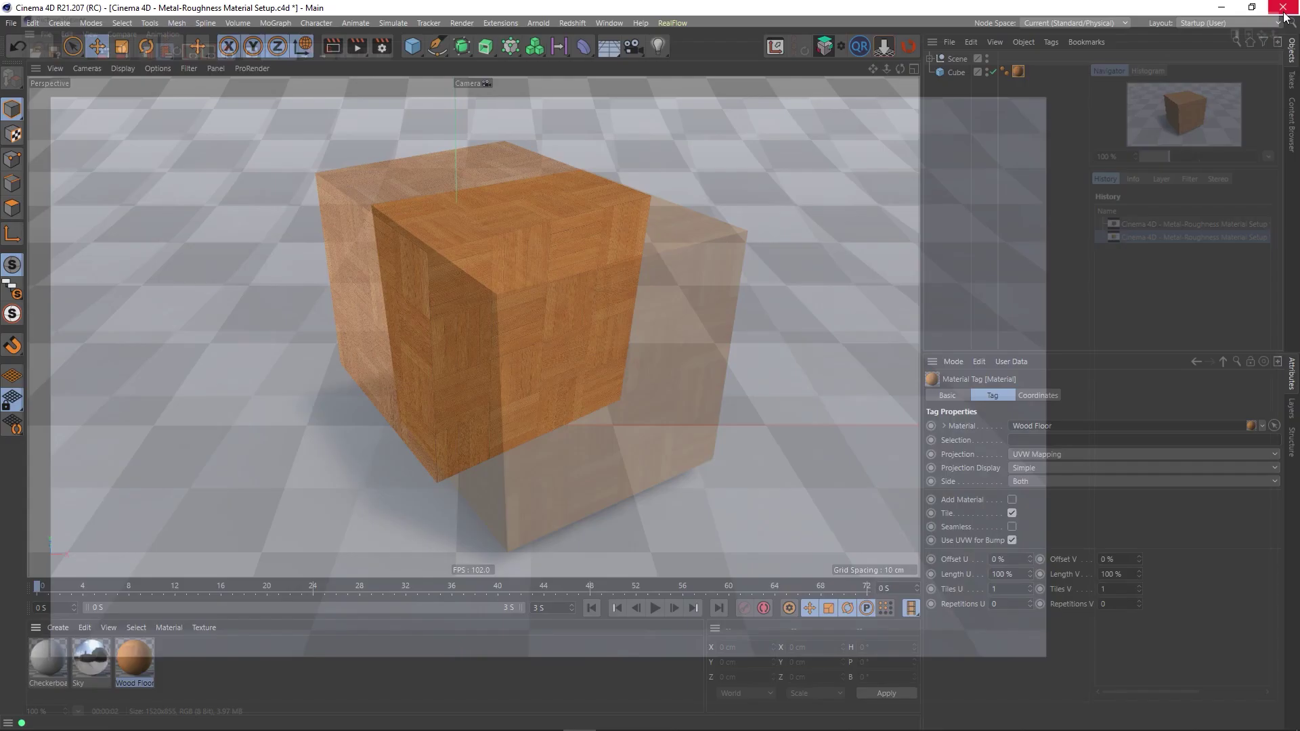
# Reopen the Wood Floor material, enable its Normal channel and load Wood Floor_Normal.png as the texture
pyautogui.doubleClick(140, 656)
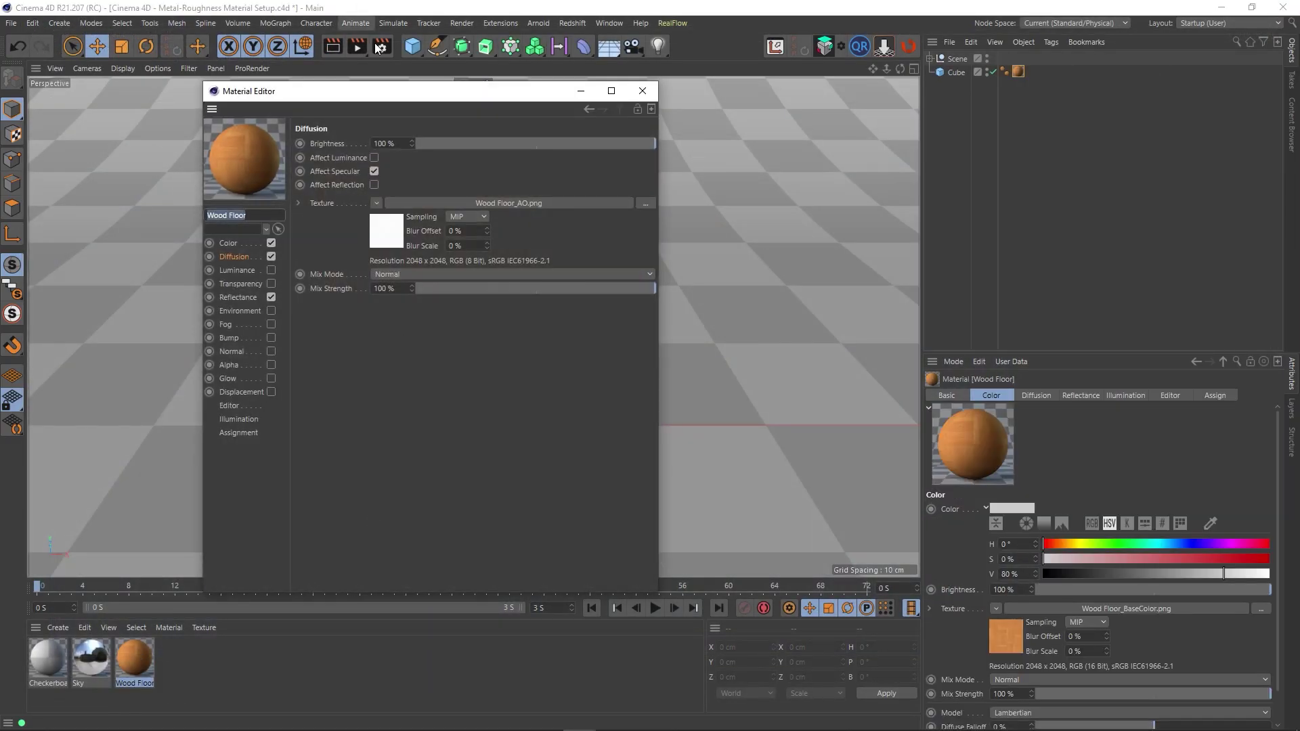
pyautogui.moveTo(385, 90); pyautogui.dragTo(686, 103)
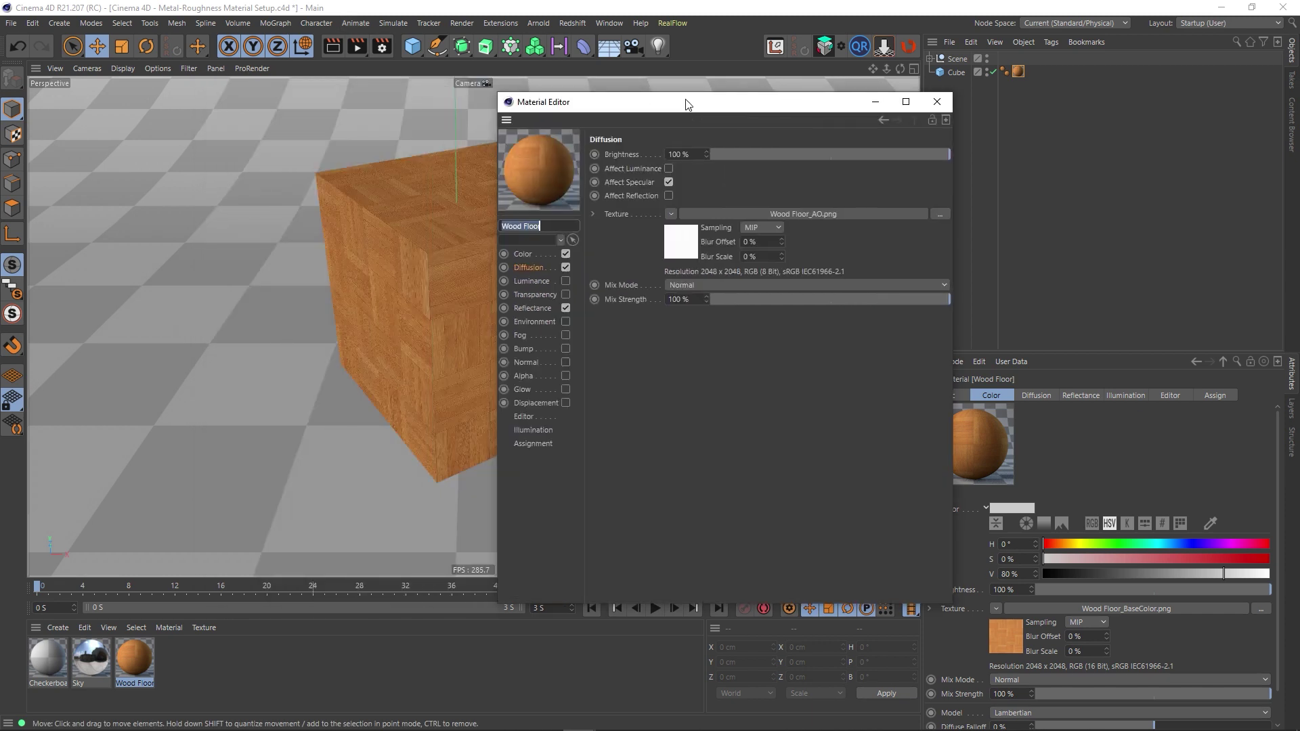
pyautogui.click(534, 309)
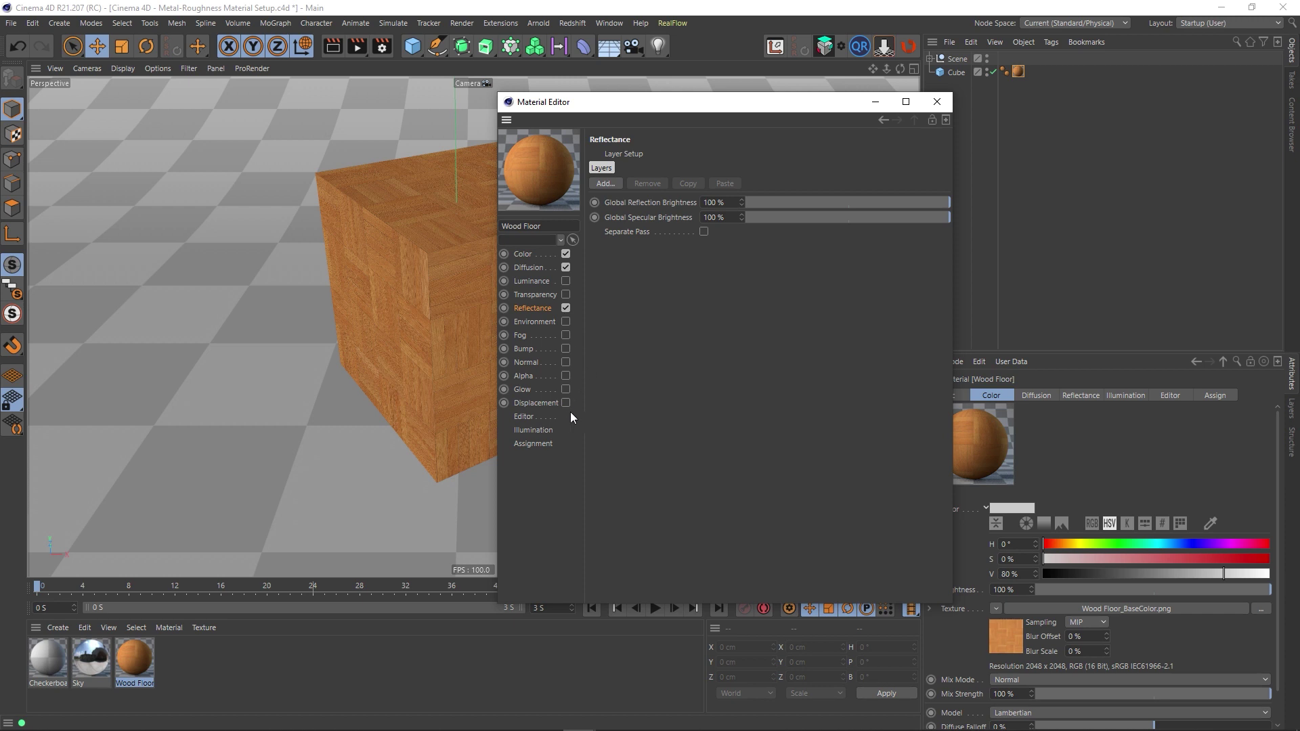
pyautogui.click(526, 363)
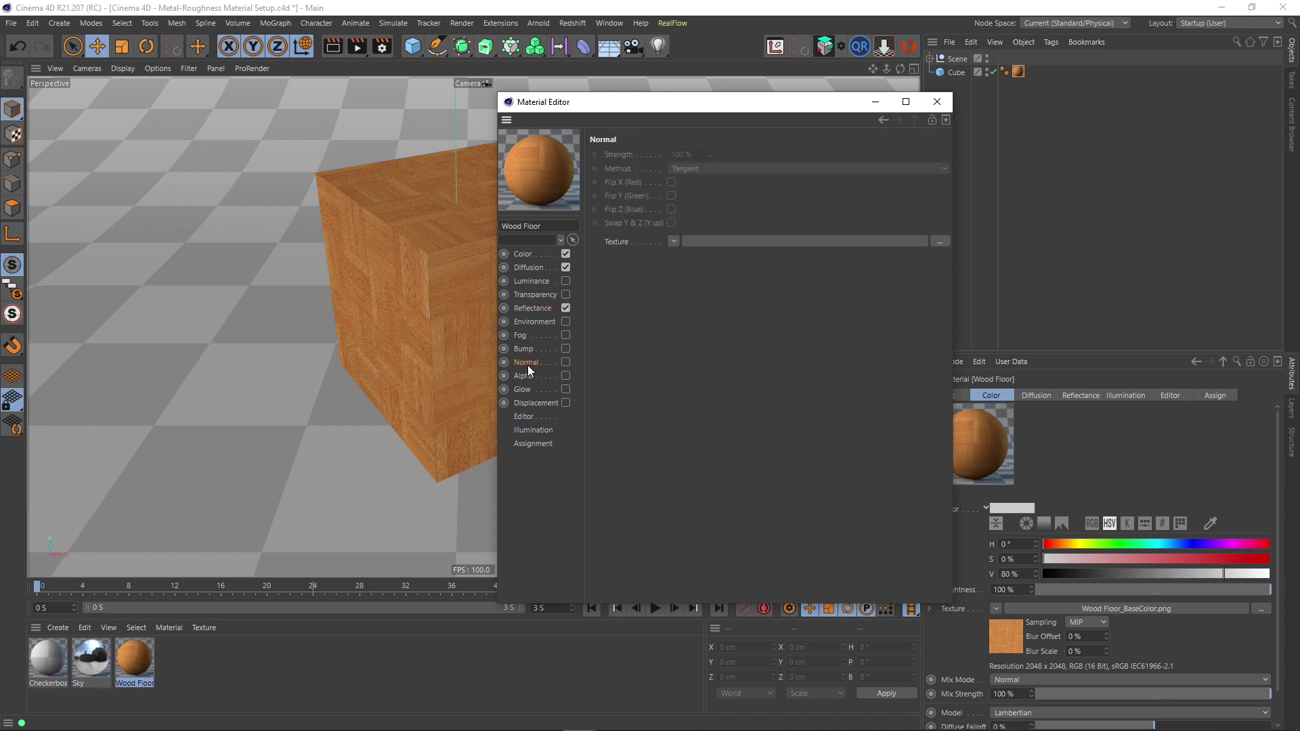
pyautogui.click(566, 362)
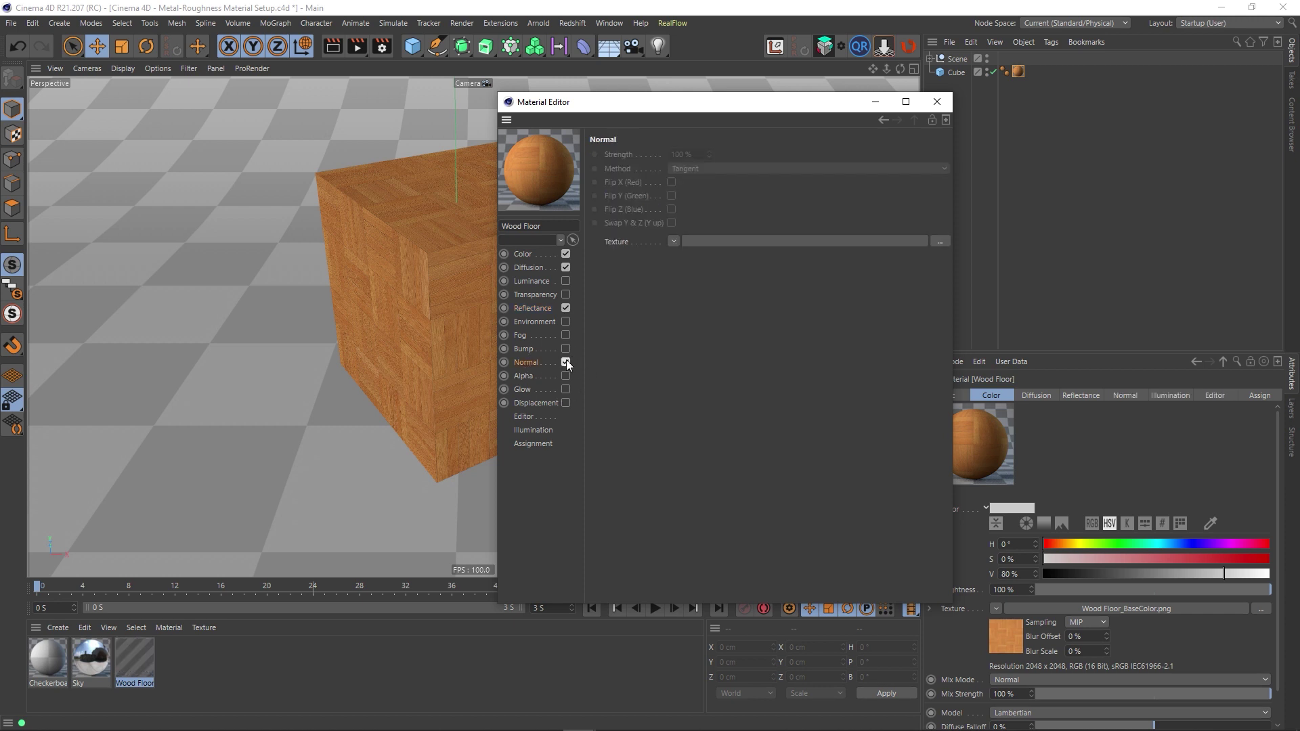
pyautogui.click(940, 243)
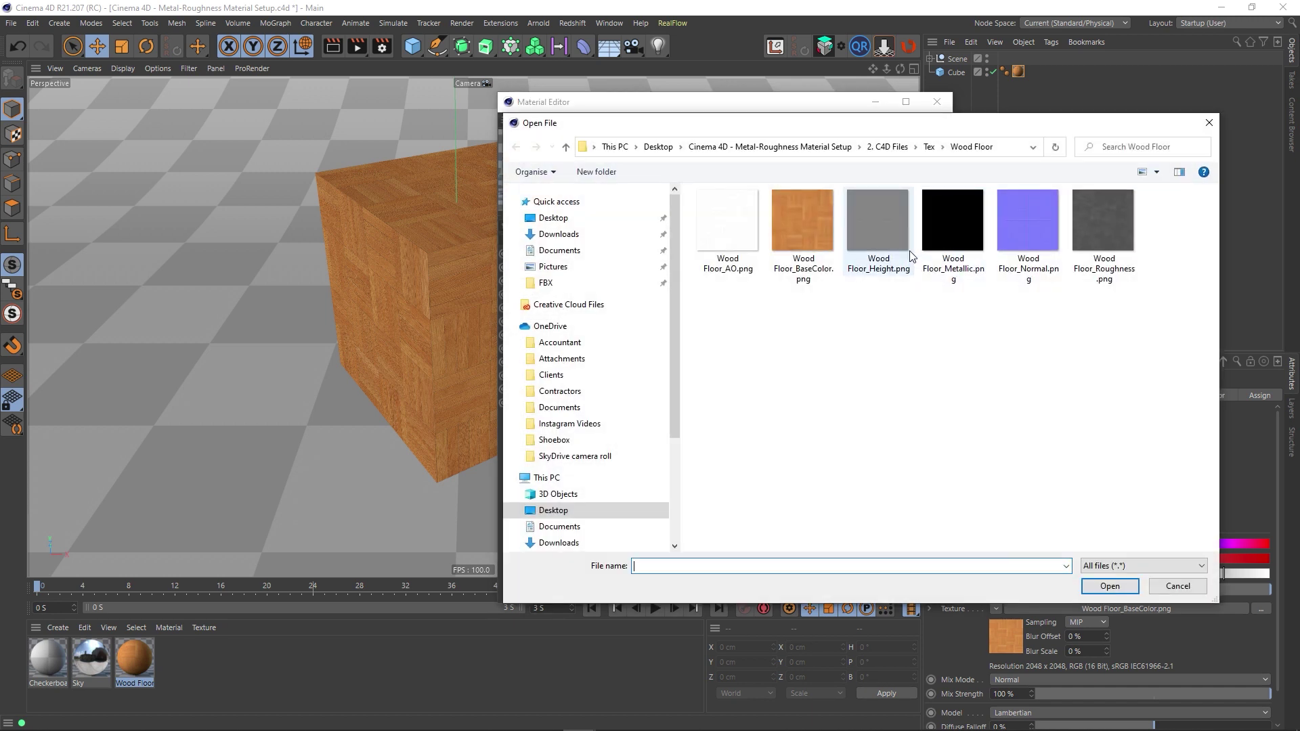
pyautogui.doubleClick(1024, 235)
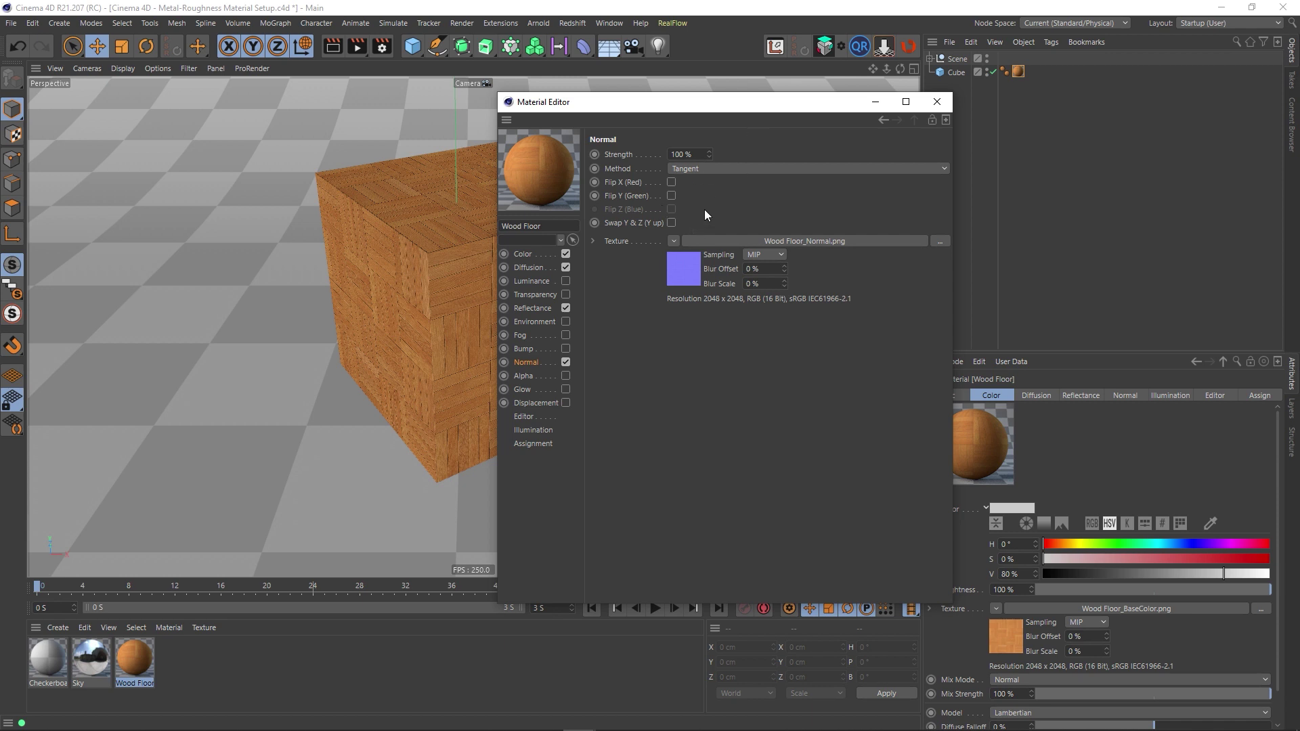
# Turn on Flip Y (Green) for the normal map, comparing its effect on the cube
pyautogui.click(671, 196)
pyautogui.moveTo(669, 110); pyautogui.dragTo(848, 123)
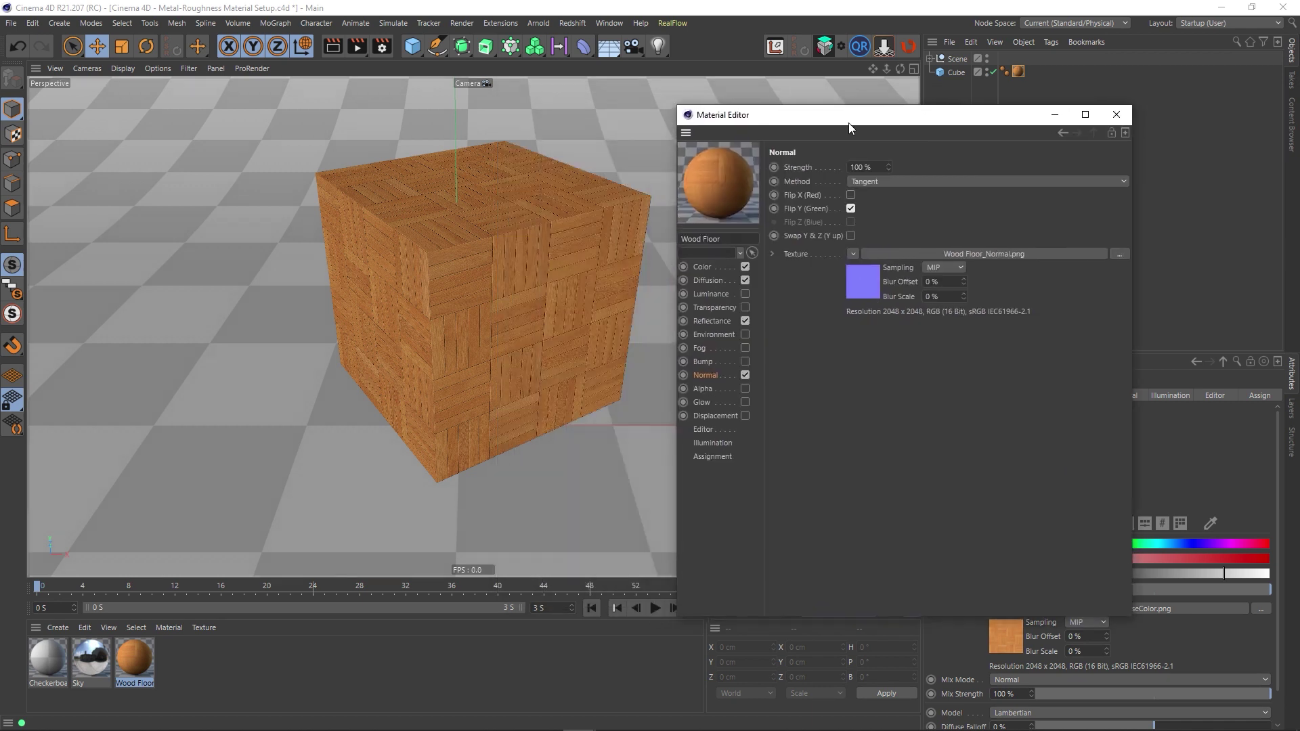
pyautogui.click(850, 207)
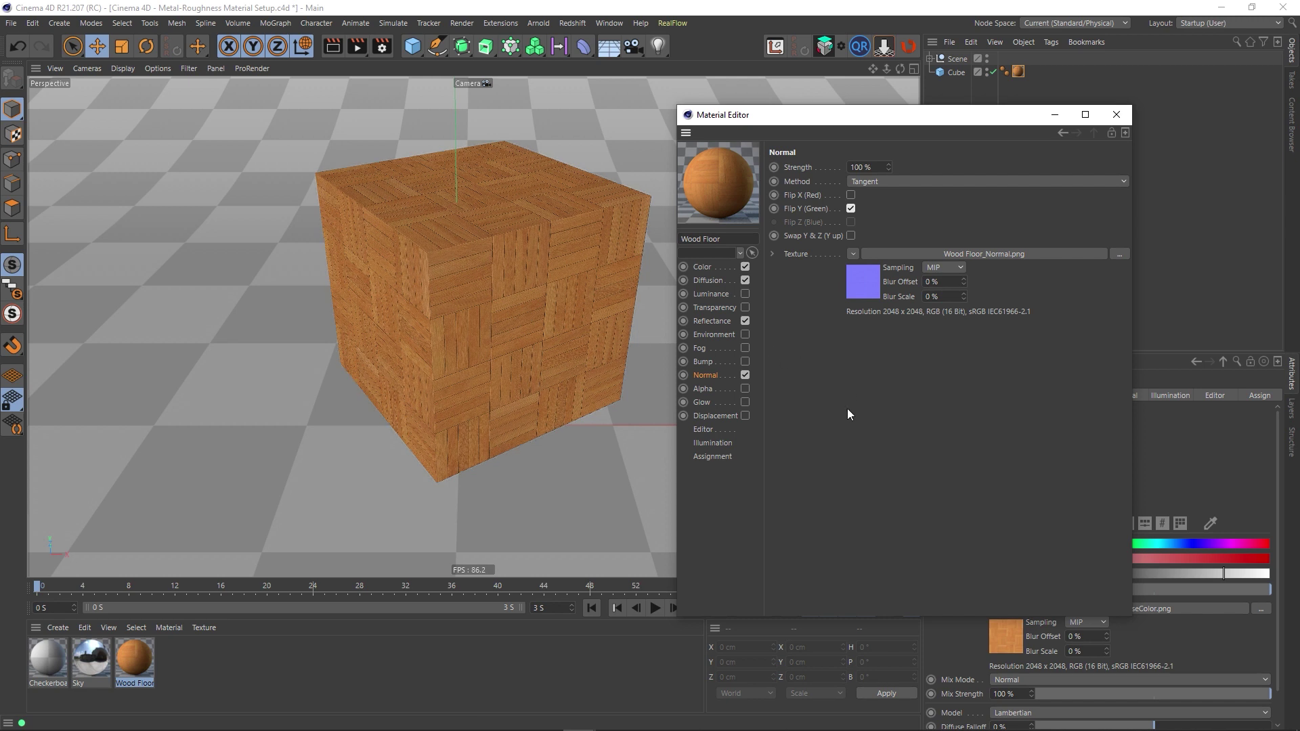
# Open the material's Displacement channel, switch to Unity to view the three textured example cubes, and return to Cinema 4D's Material Editor
pyautogui.click(704, 418)
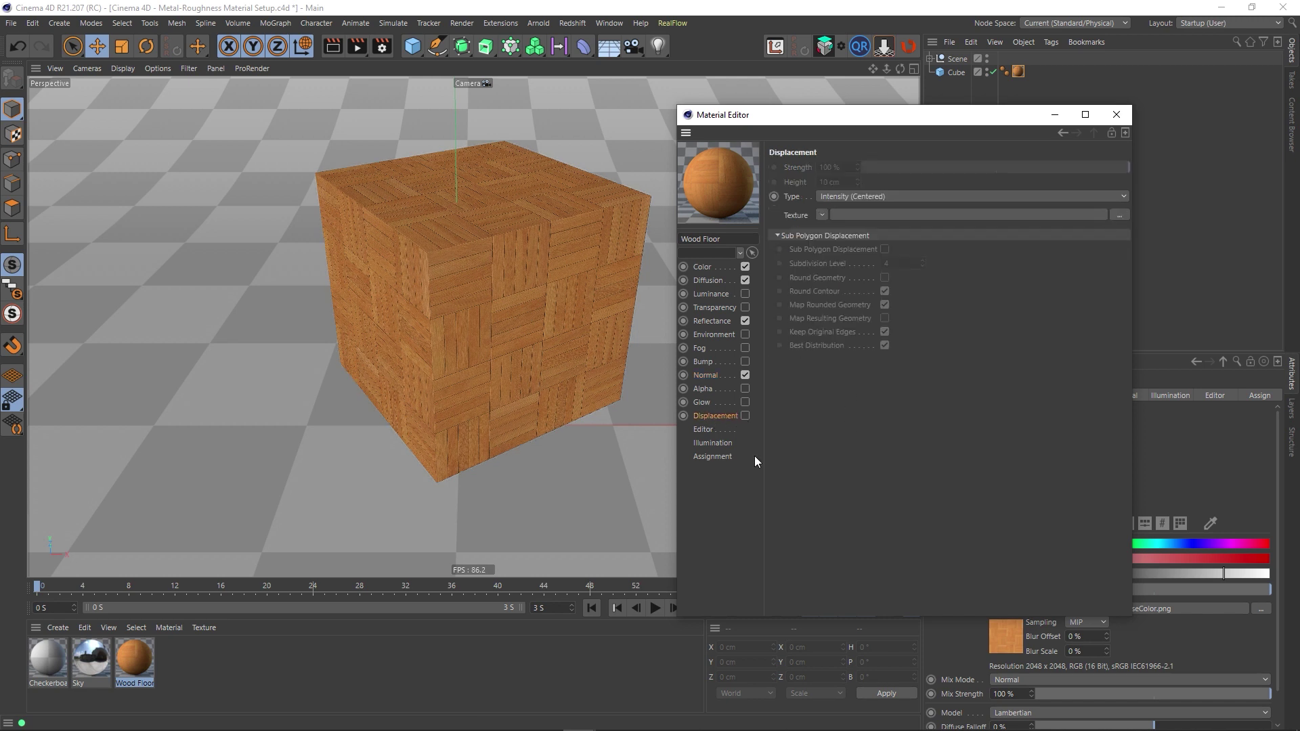
pyautogui.click(975, 718)
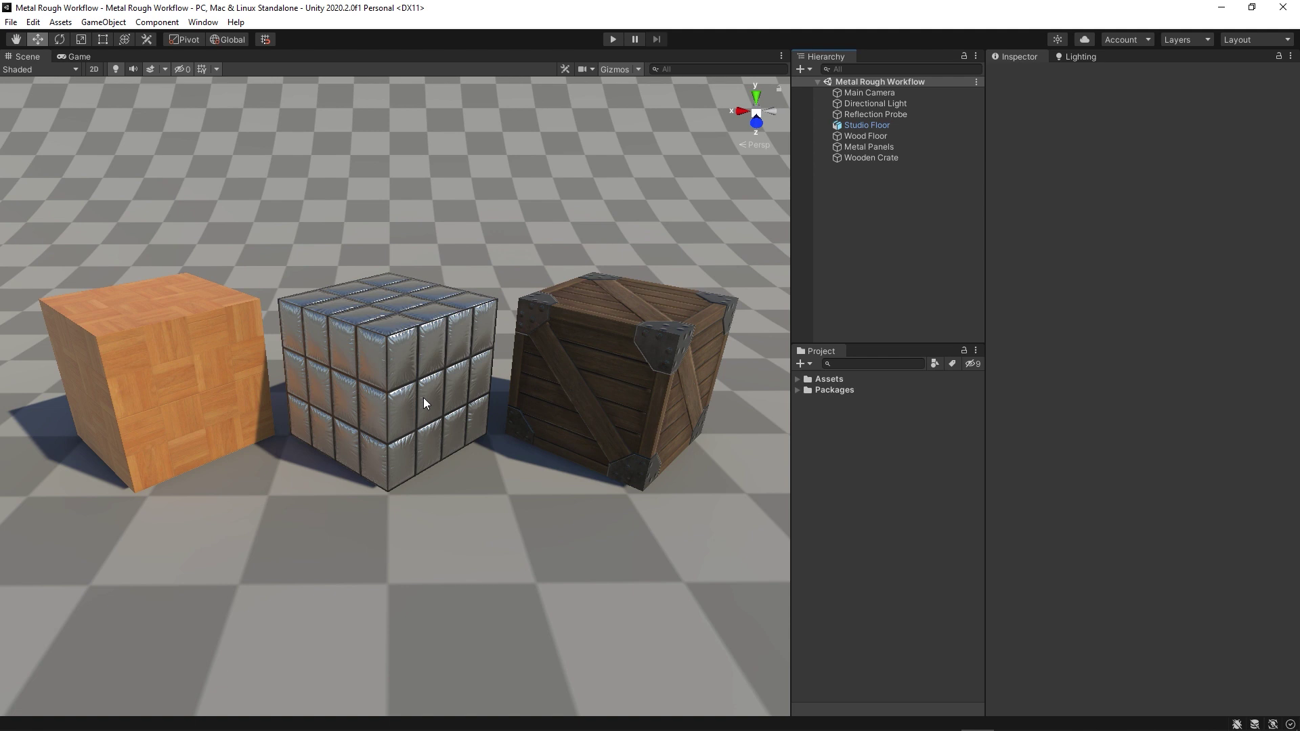
pyautogui.moveTo(810, 729)
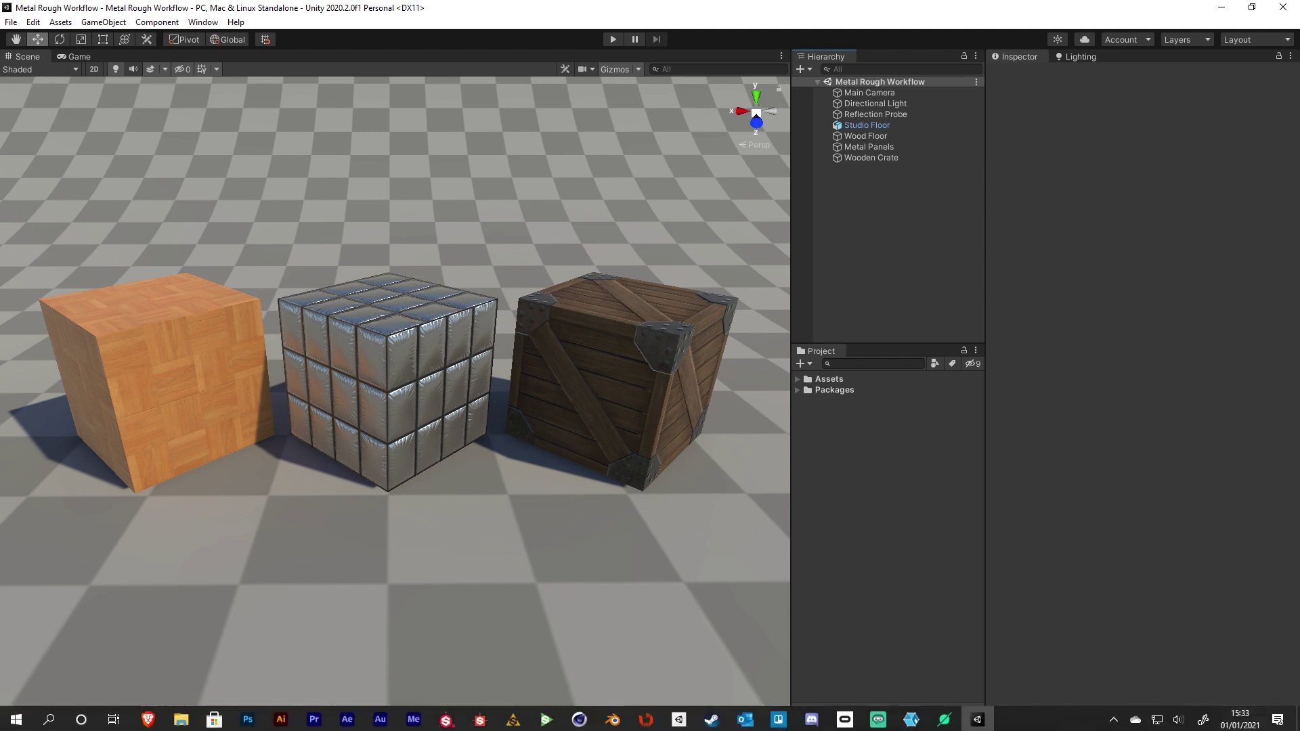
pyautogui.click(575, 722)
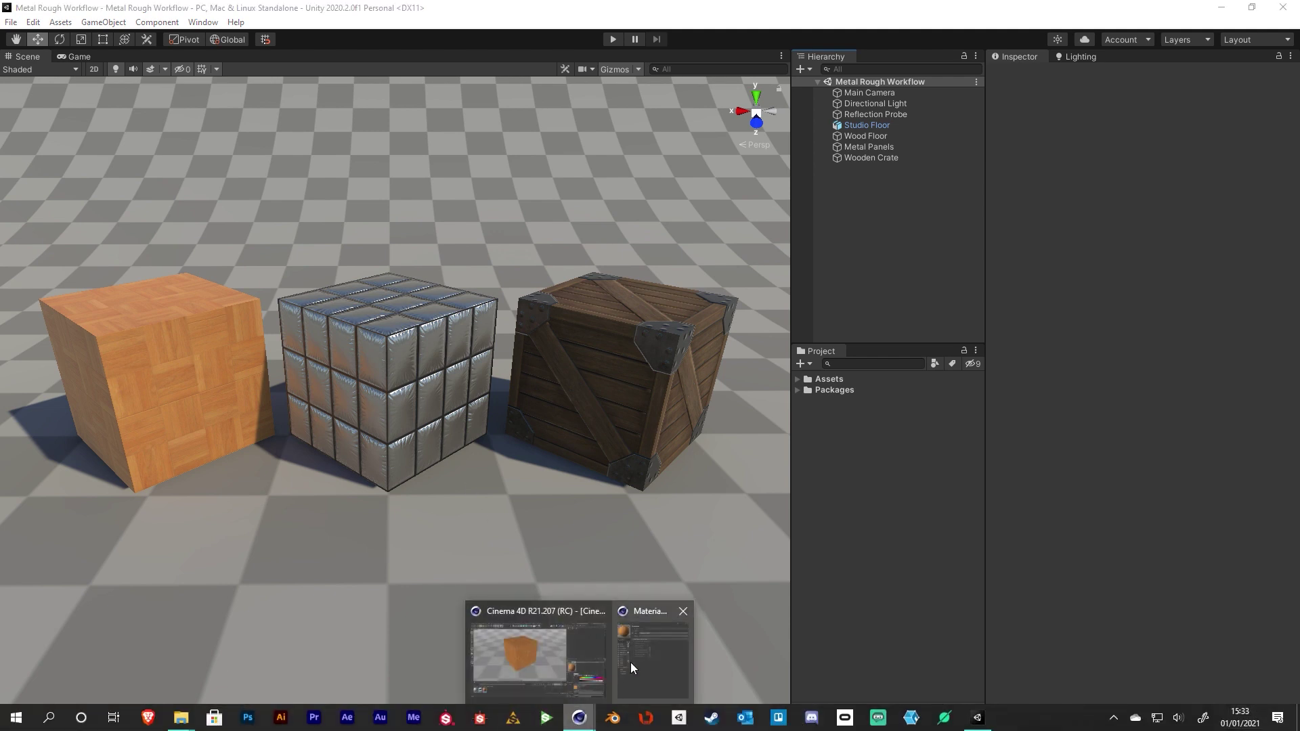
pyautogui.click(632, 661)
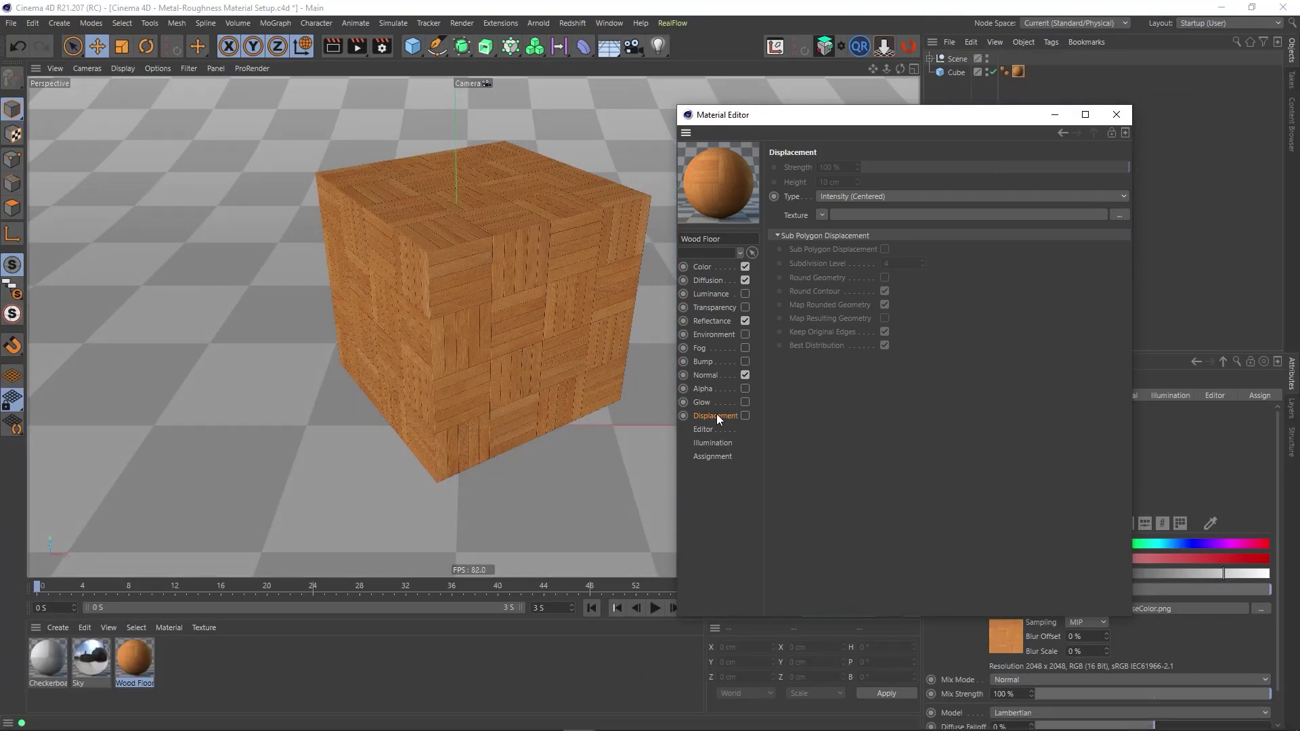
# Render the cube with the normal map and without displacement to the Picture Viewer, and minimize the viewer after checking it
pyautogui.click(744, 416)
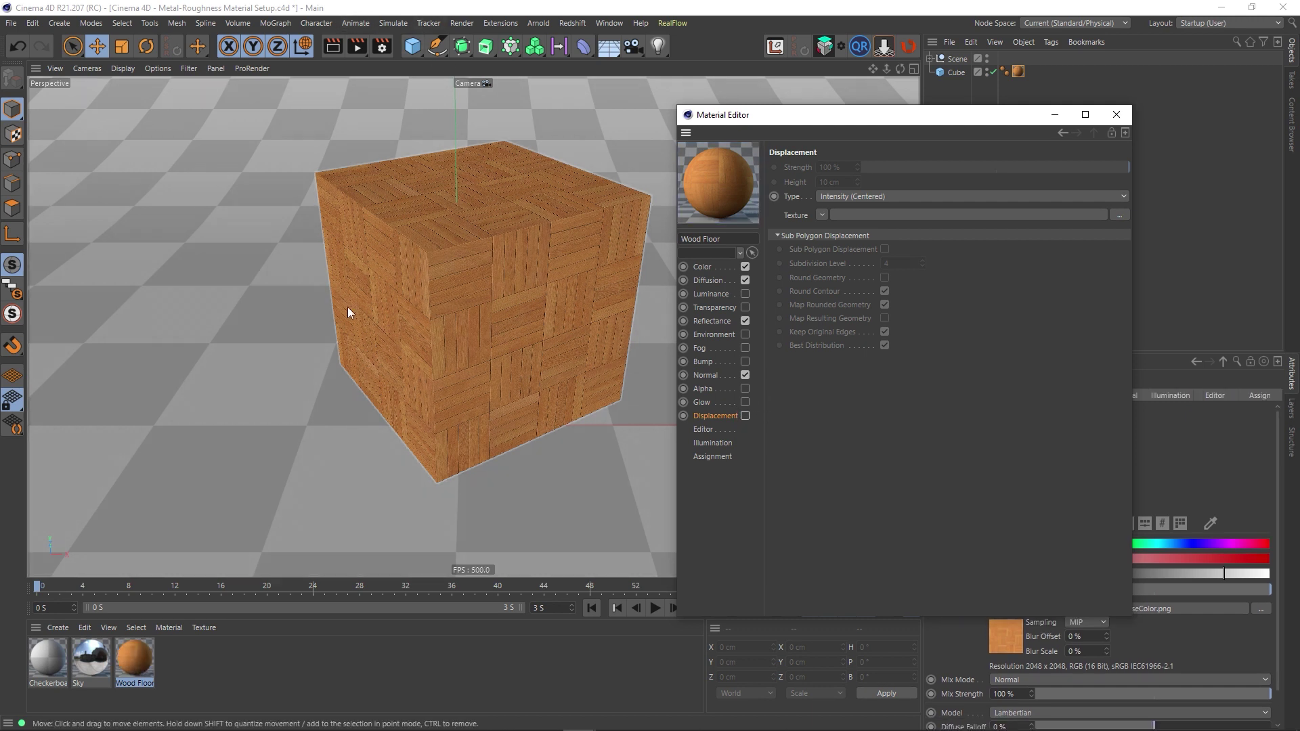
pyautogui.click(357, 47)
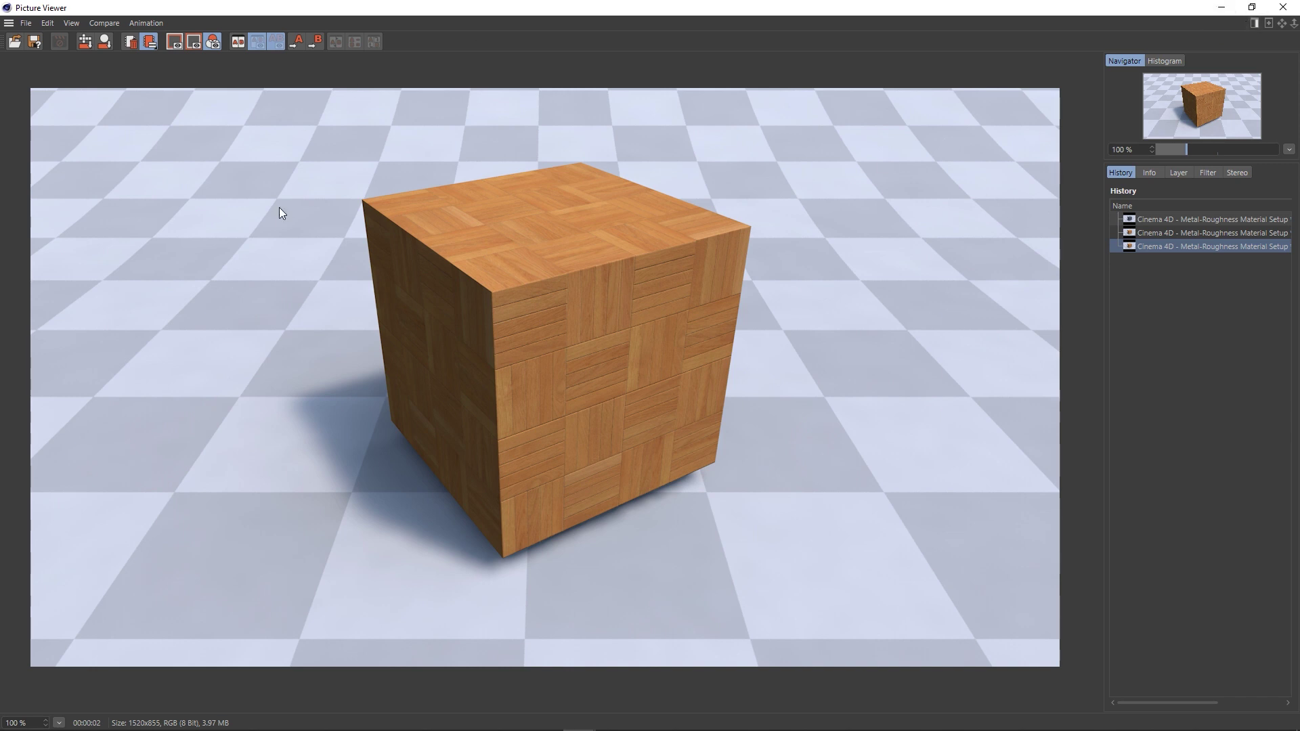
pyautogui.click(1221, 7)
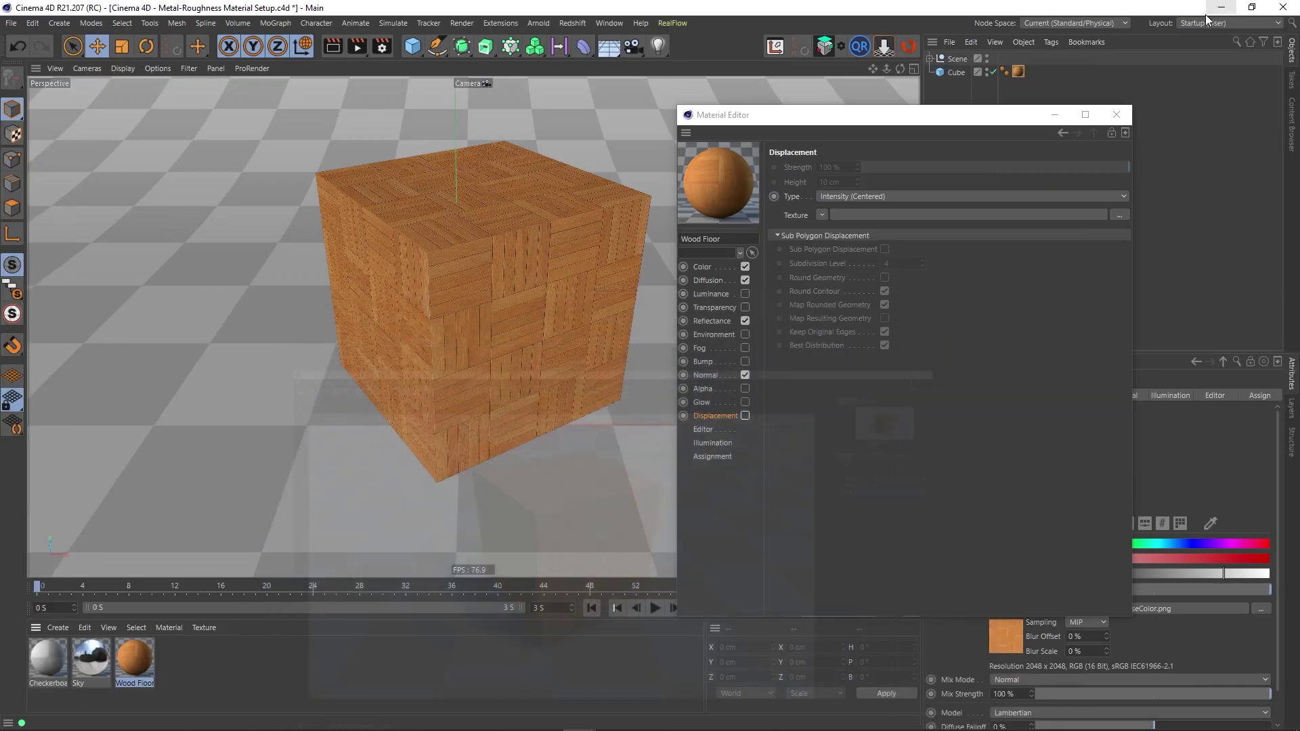
# Enable the Displacement channel, load Wood Floor_Height.png as its texture and set the displacement height to 0.5 cm
pyautogui.click(746, 416)
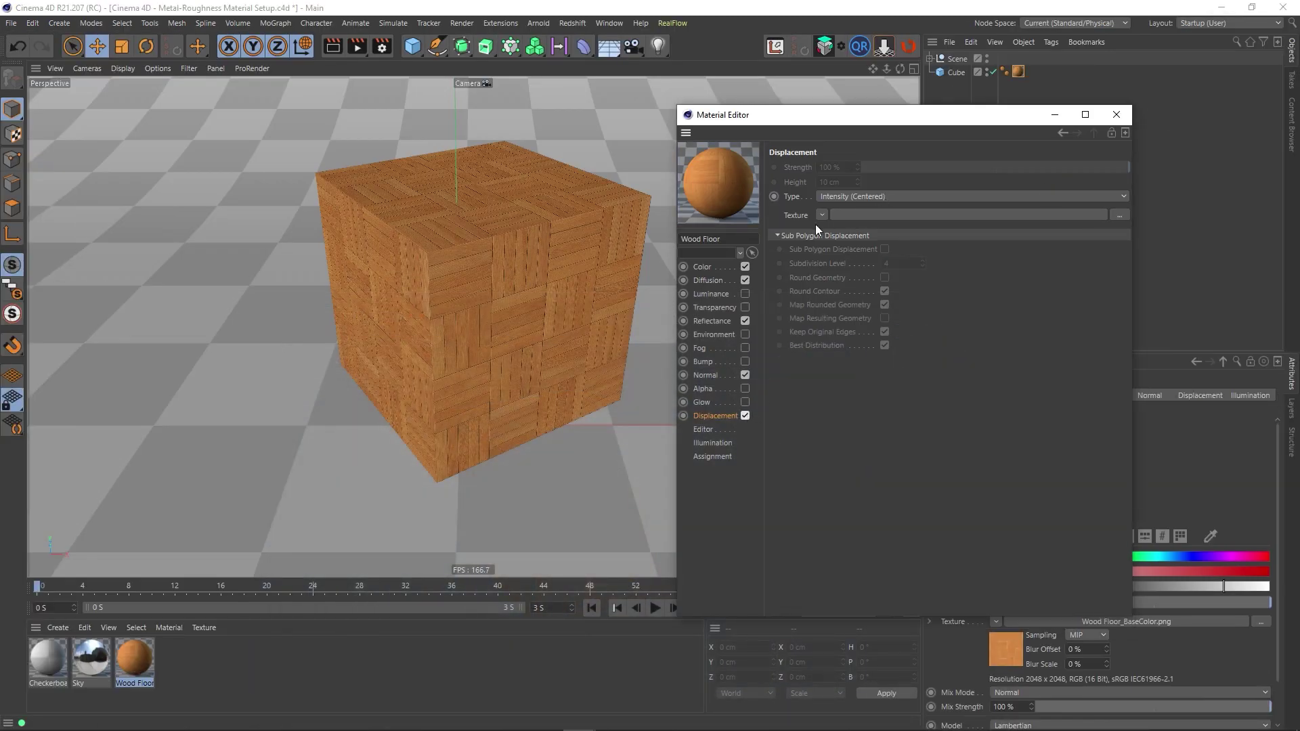
pyautogui.click(1118, 215)
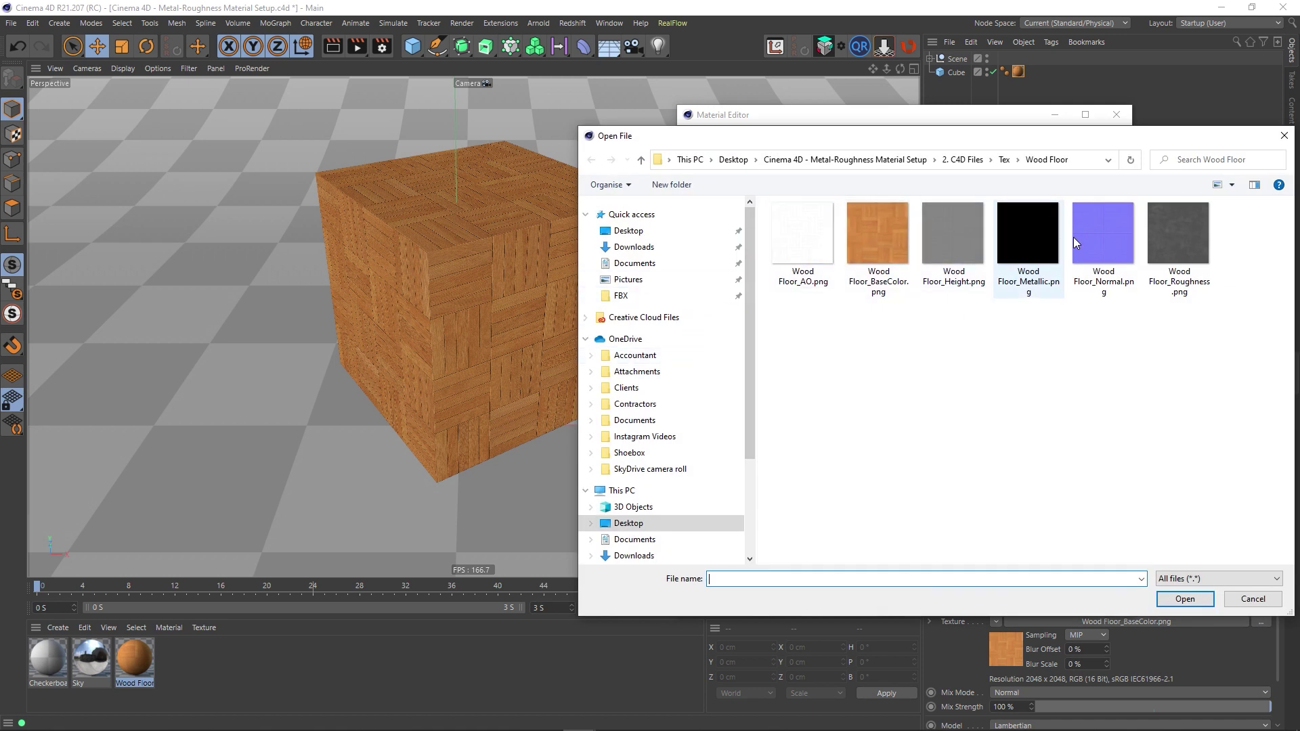
pyautogui.doubleClick(948, 218)
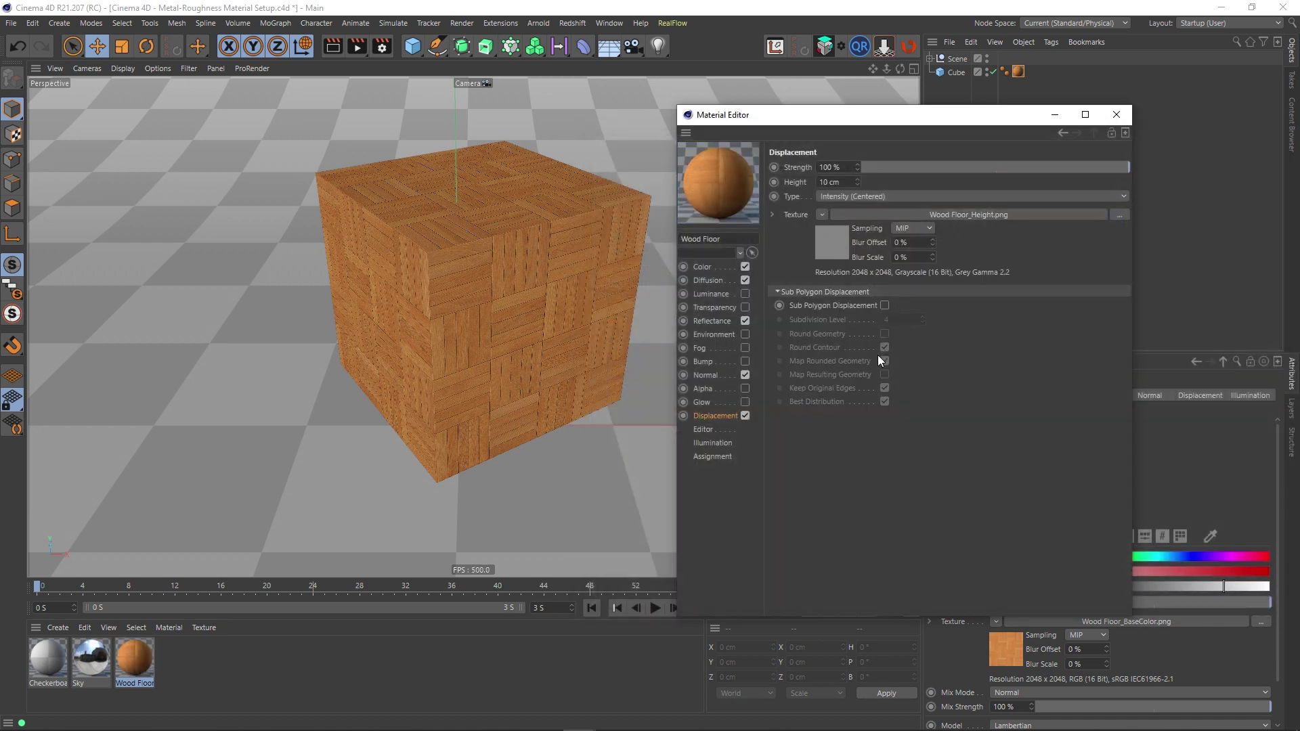
pyautogui.click(839, 183)
pyautogui.write('0.5')
pyautogui.press('Return')
# Render the cube with displacement to the Picture Viewer and compare it with the previous render made without displacement
pyautogui.click(1116, 115)
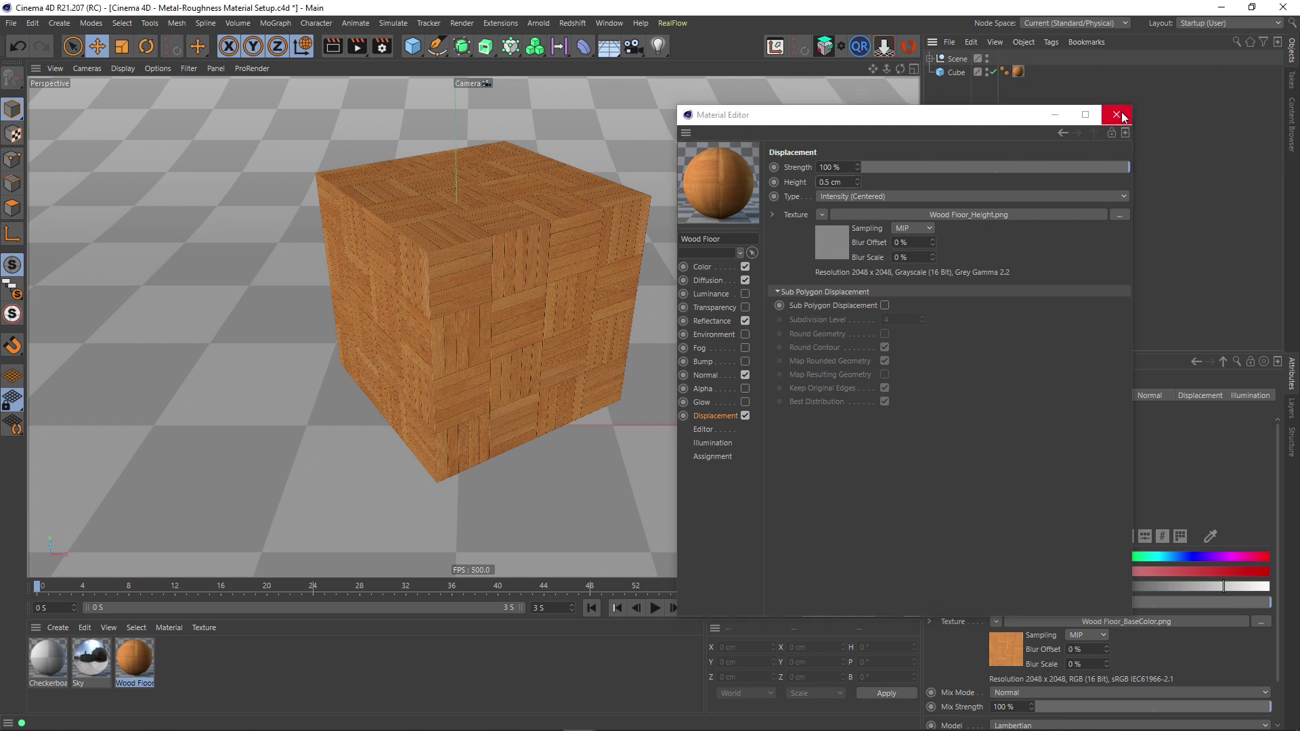
pyautogui.click(357, 46)
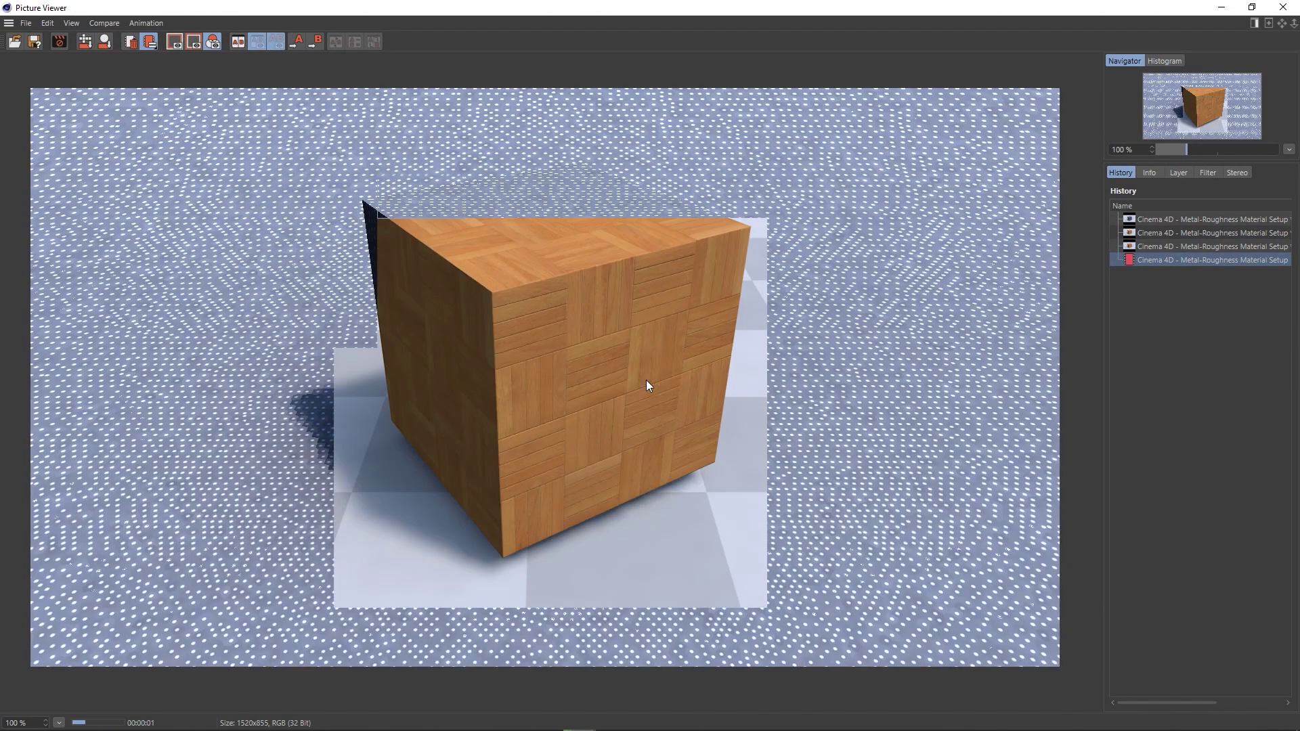
pyautogui.click(1148, 246)
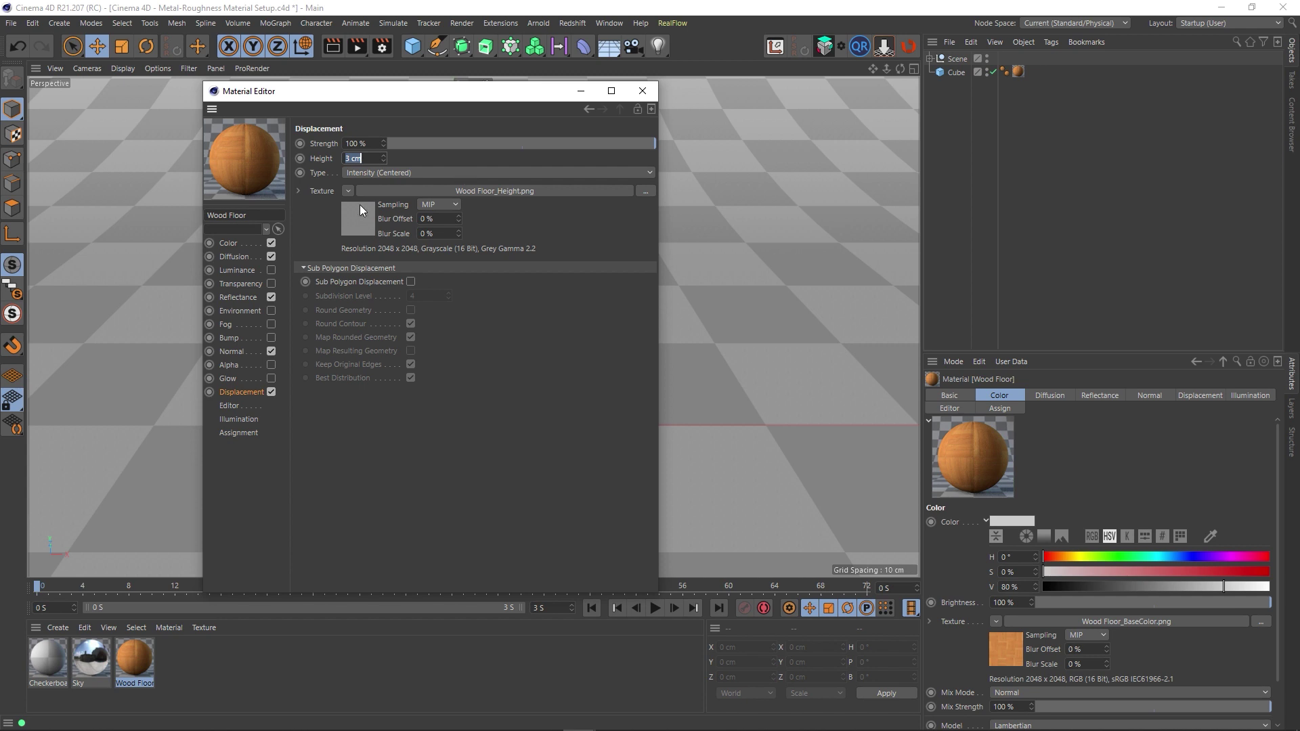
# Set the Wood Floor displacement type to Intensity with a height of 0.5 cm and close the Material Editor
pyautogui.click(408, 173)
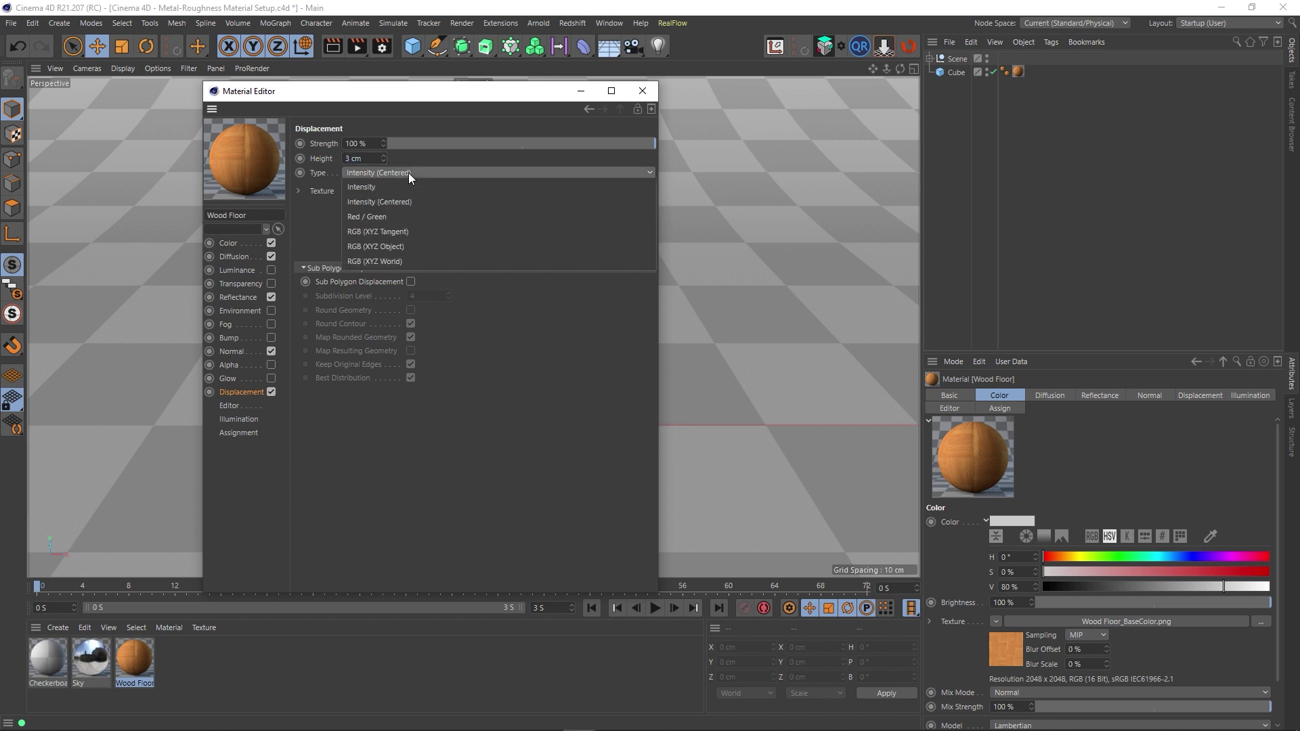
pyautogui.click(376, 188)
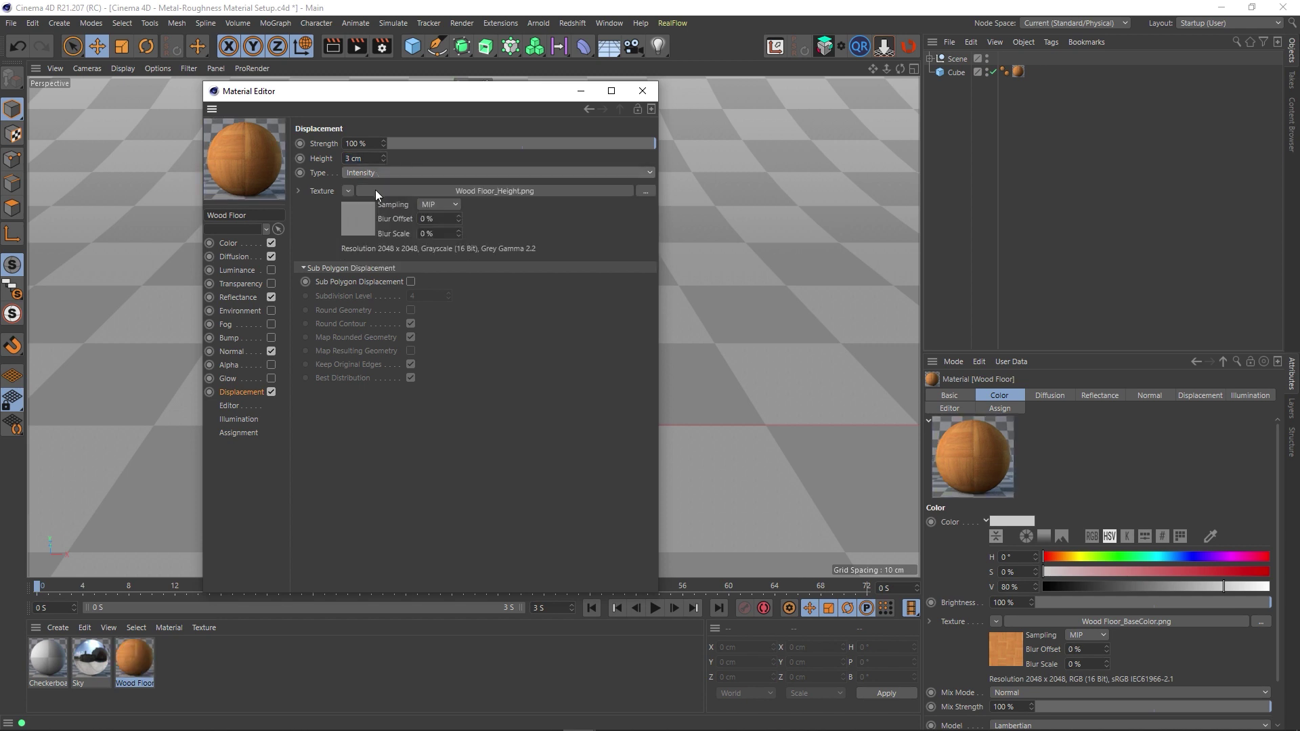
pyautogui.click(424, 174)
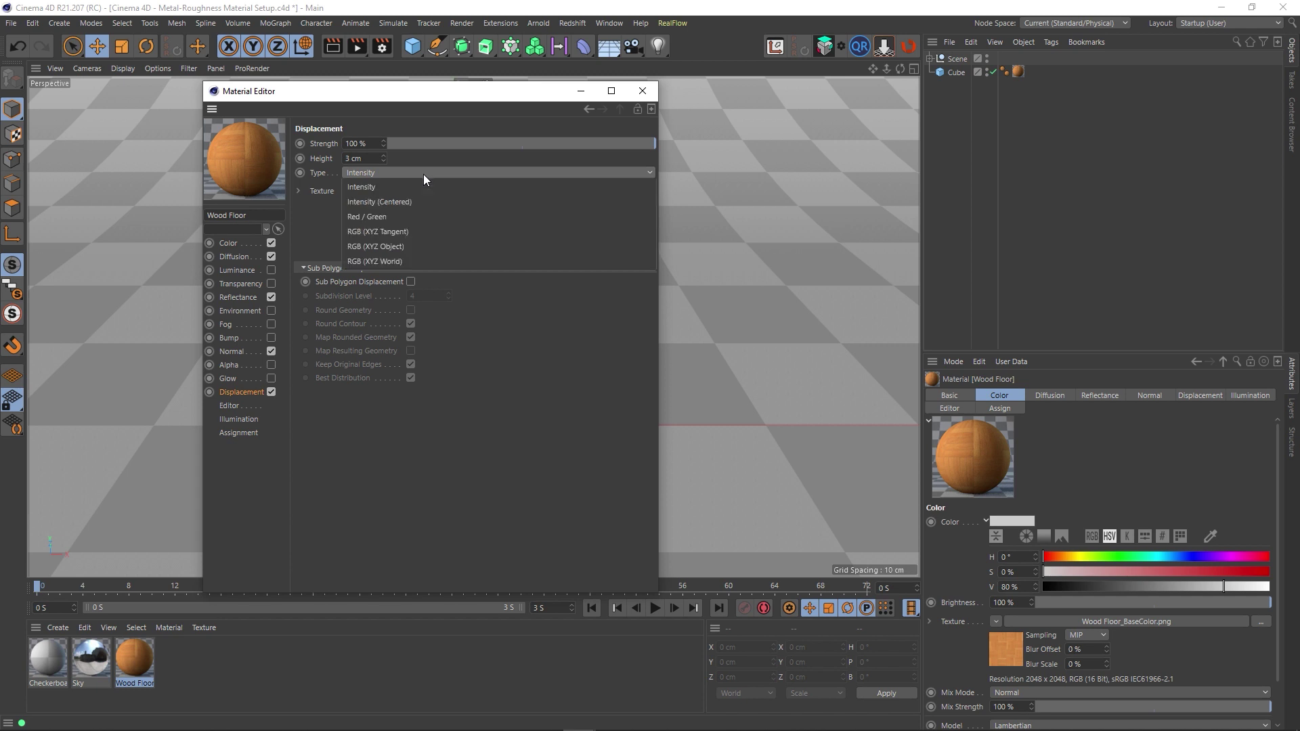
pyautogui.click(387, 190)
pyautogui.click(642, 91)
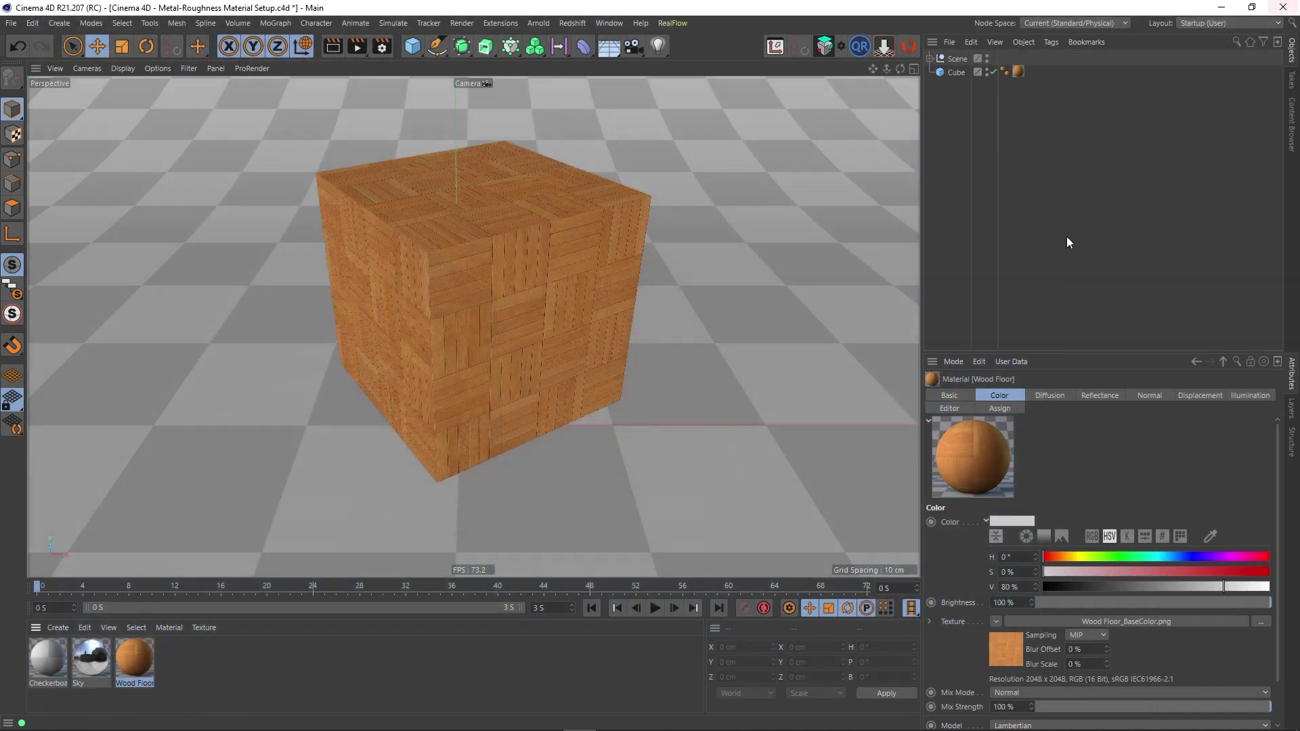
# Reopen the Wood Floor material and view its Alpha and Luminance channel settings
pyautogui.doubleClick(135, 667)
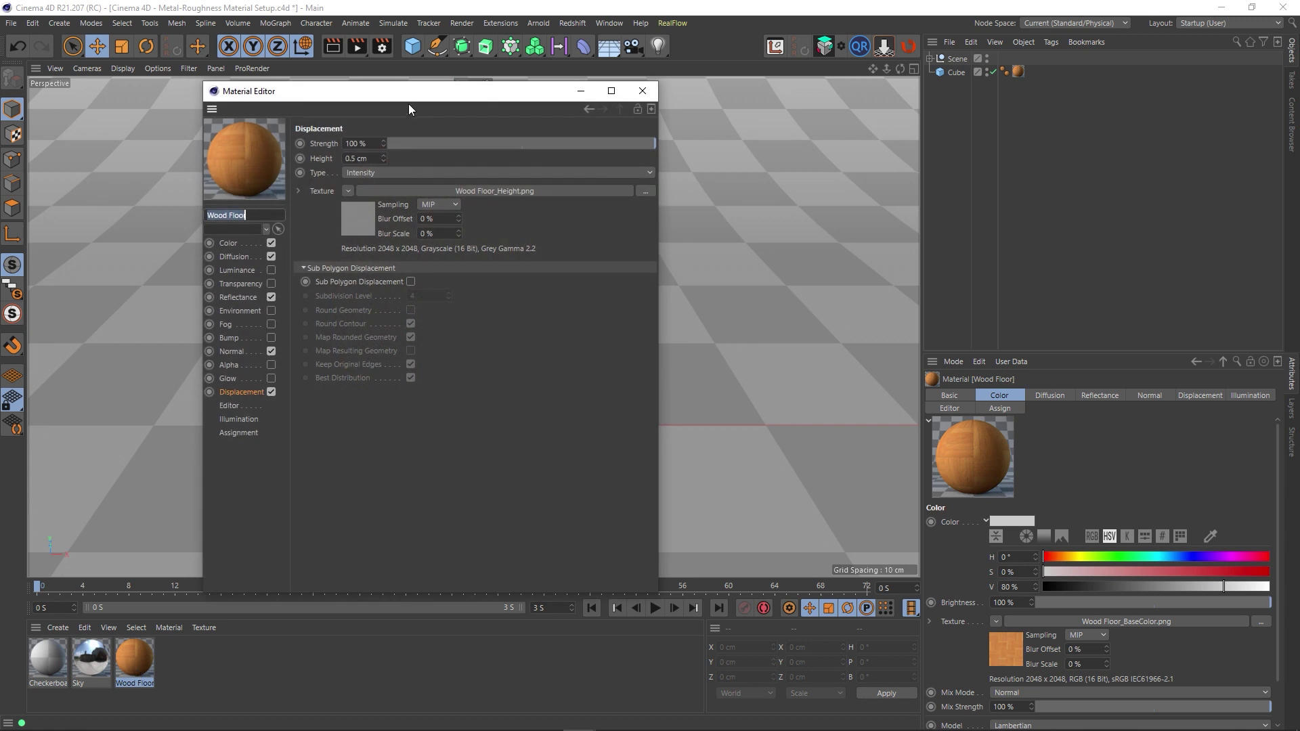
pyautogui.moveTo(409, 91); pyautogui.dragTo(589, 102)
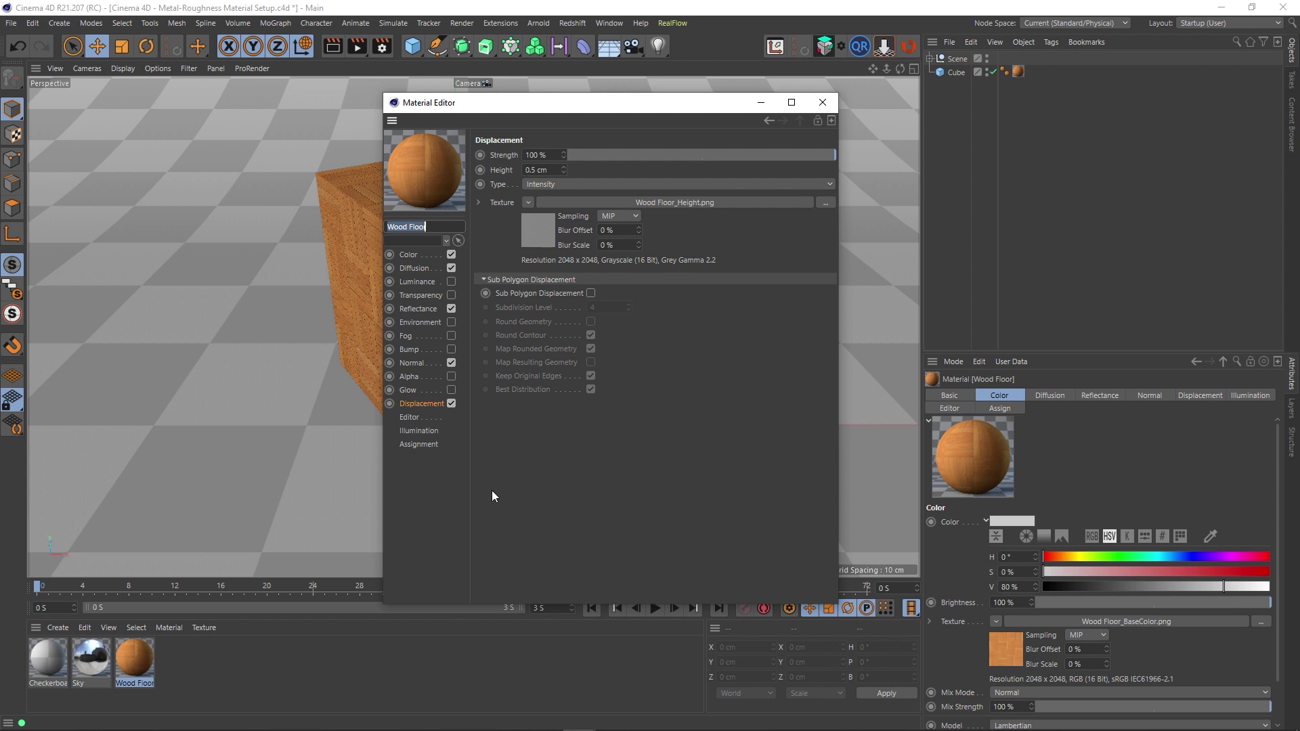
pyautogui.click(409, 377)
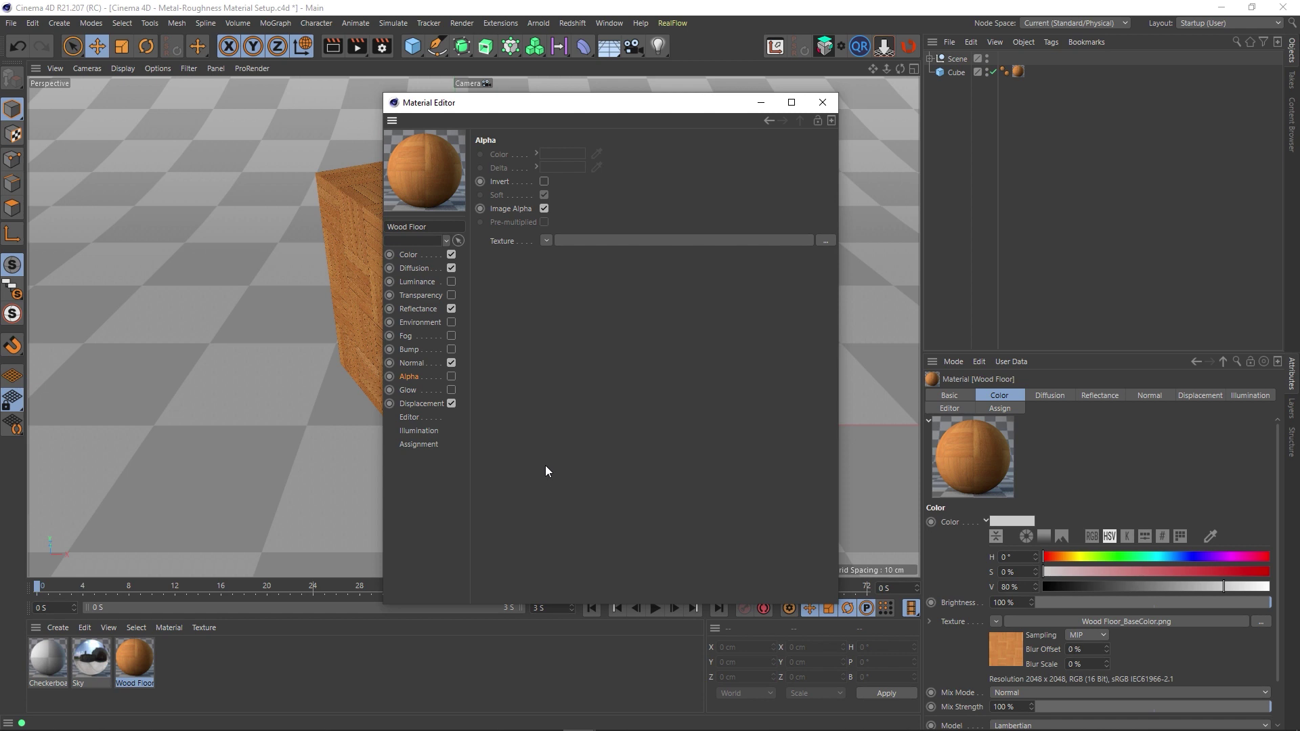
pyautogui.click(417, 284)
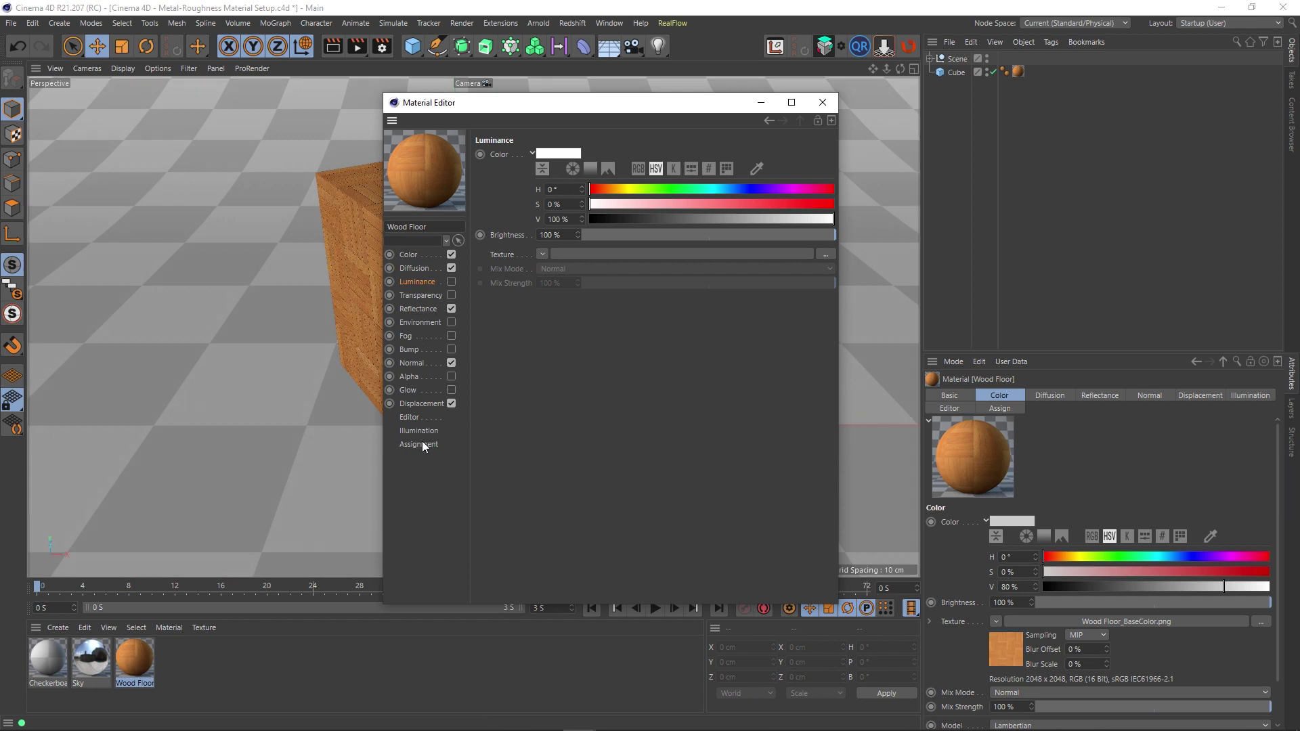
# Add a GGX layer to the Wood Floor material's Reflectance channel
pyautogui.click(416, 309)
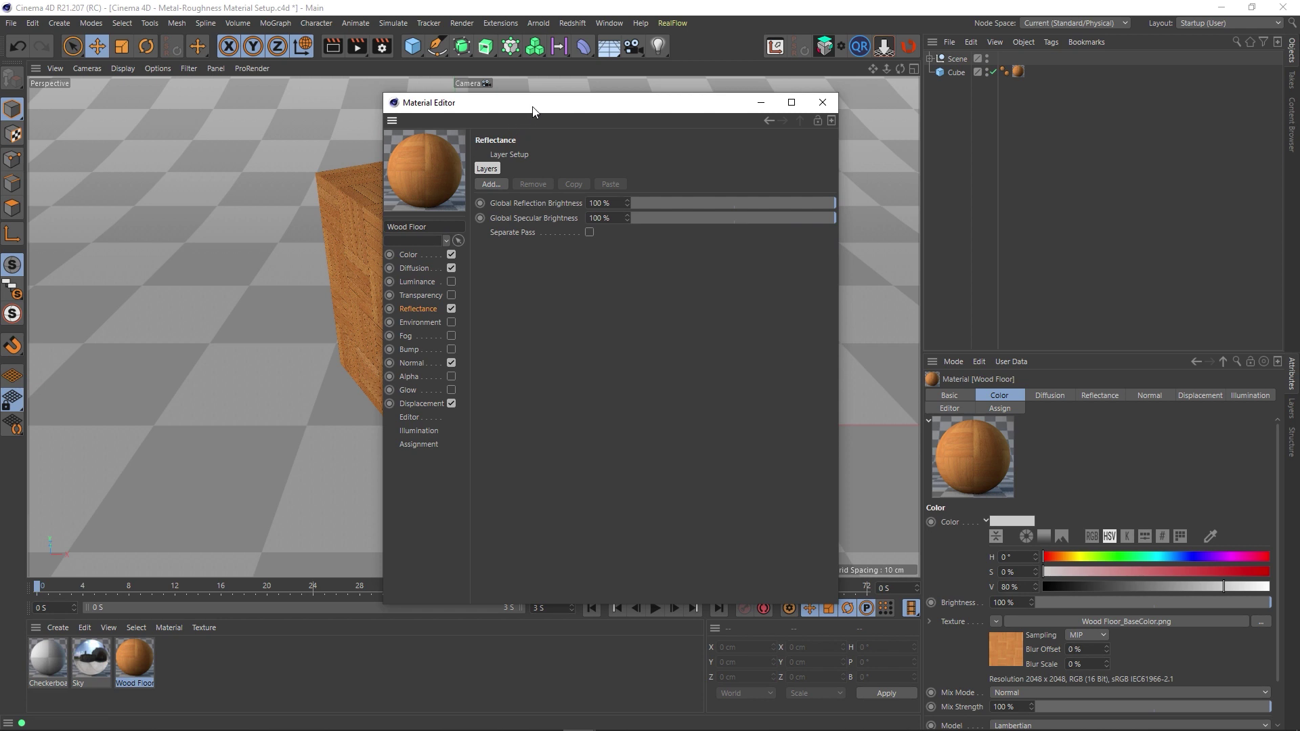
pyautogui.moveTo(533, 110); pyautogui.dragTo(849, 137)
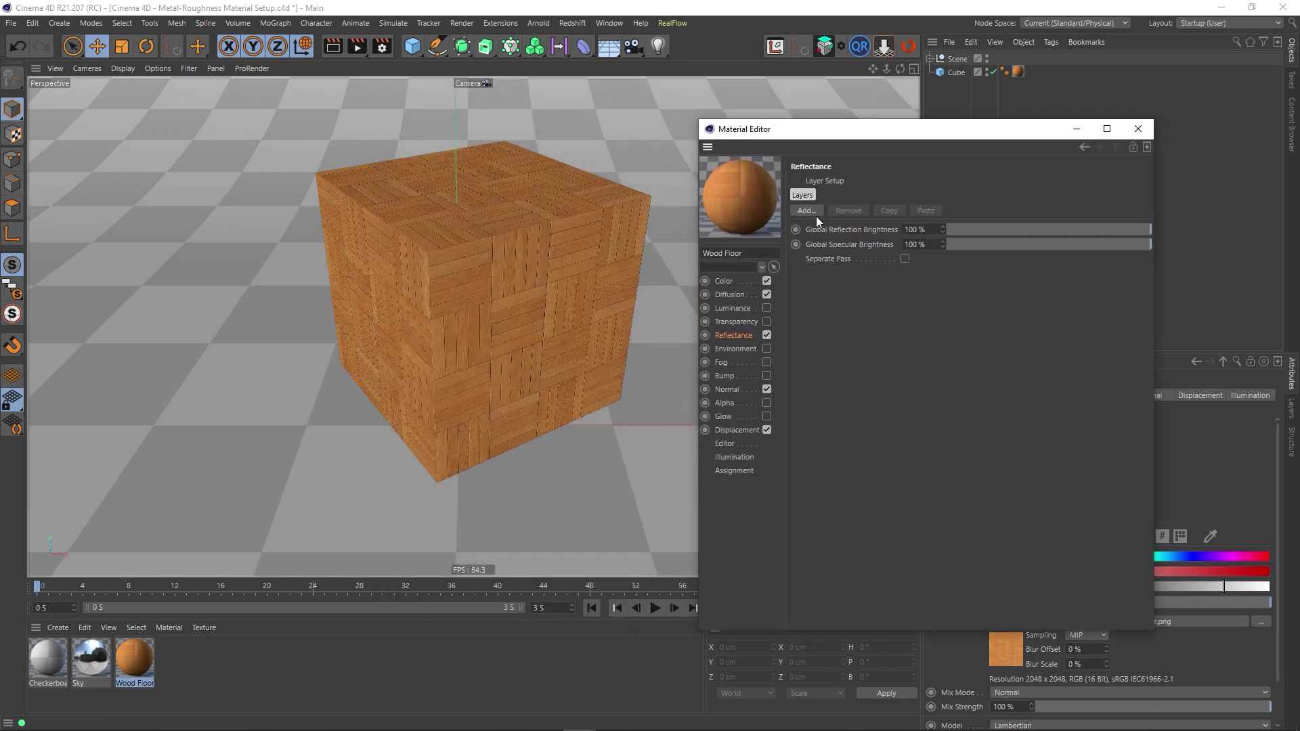
pyautogui.moveTo(821, 128); pyautogui.dragTo(579, 125)
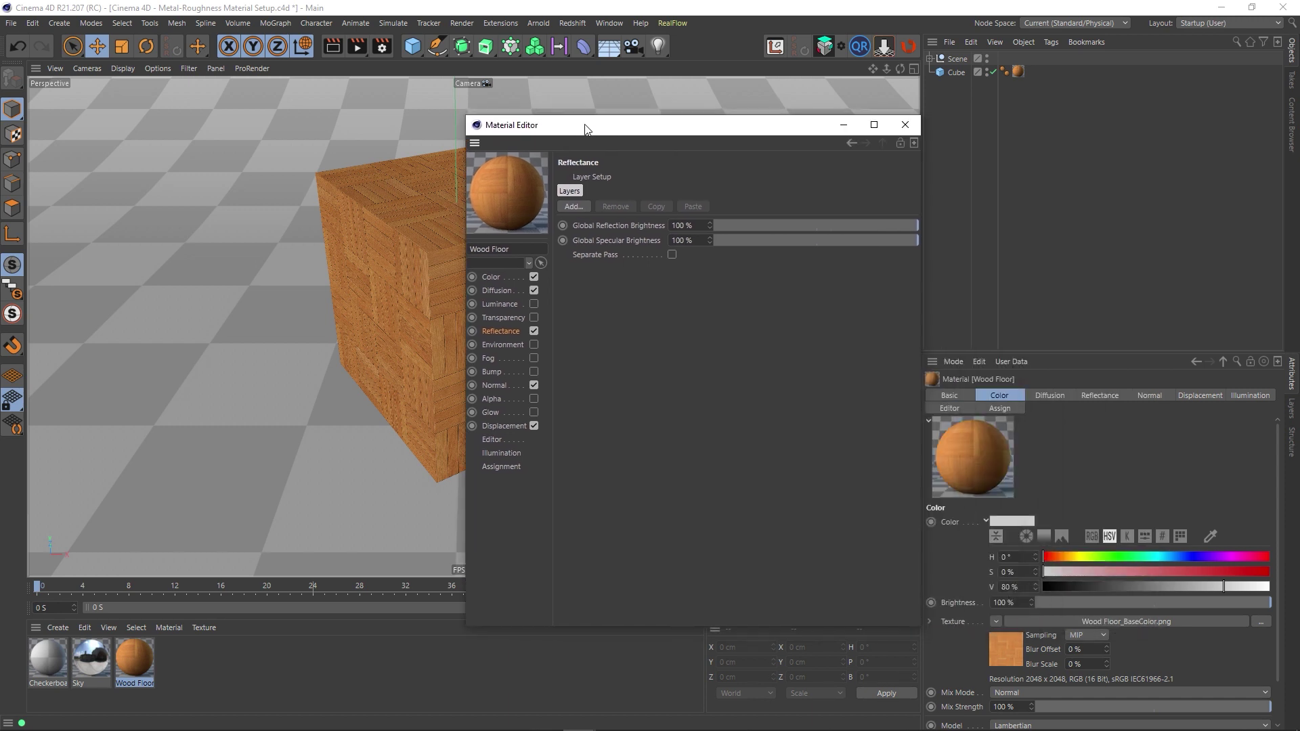
pyautogui.click(576, 203)
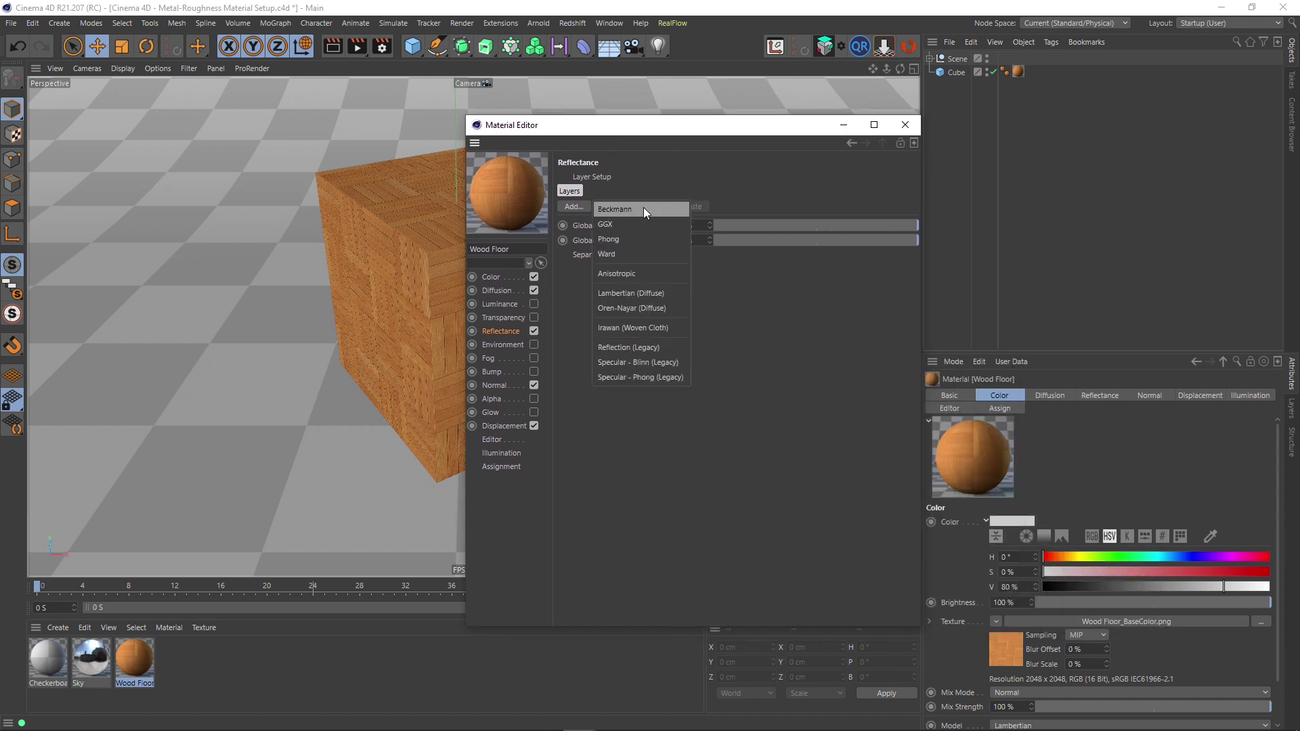
pyautogui.click(610, 223)
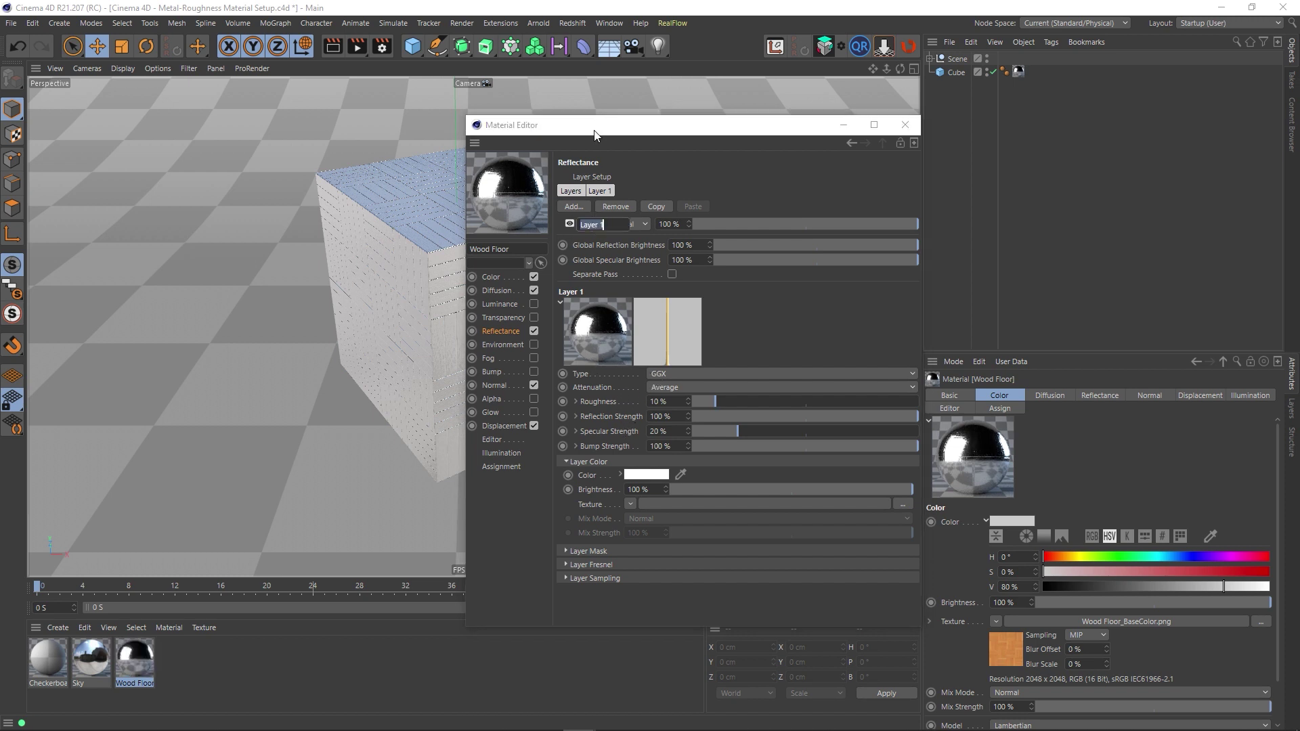
# Rename the new GGX reflectance layer to Dielectric, keeping the cube in view beside the Material Editor
pyautogui.moveTo(593, 132); pyautogui.dragTo(706, 141)
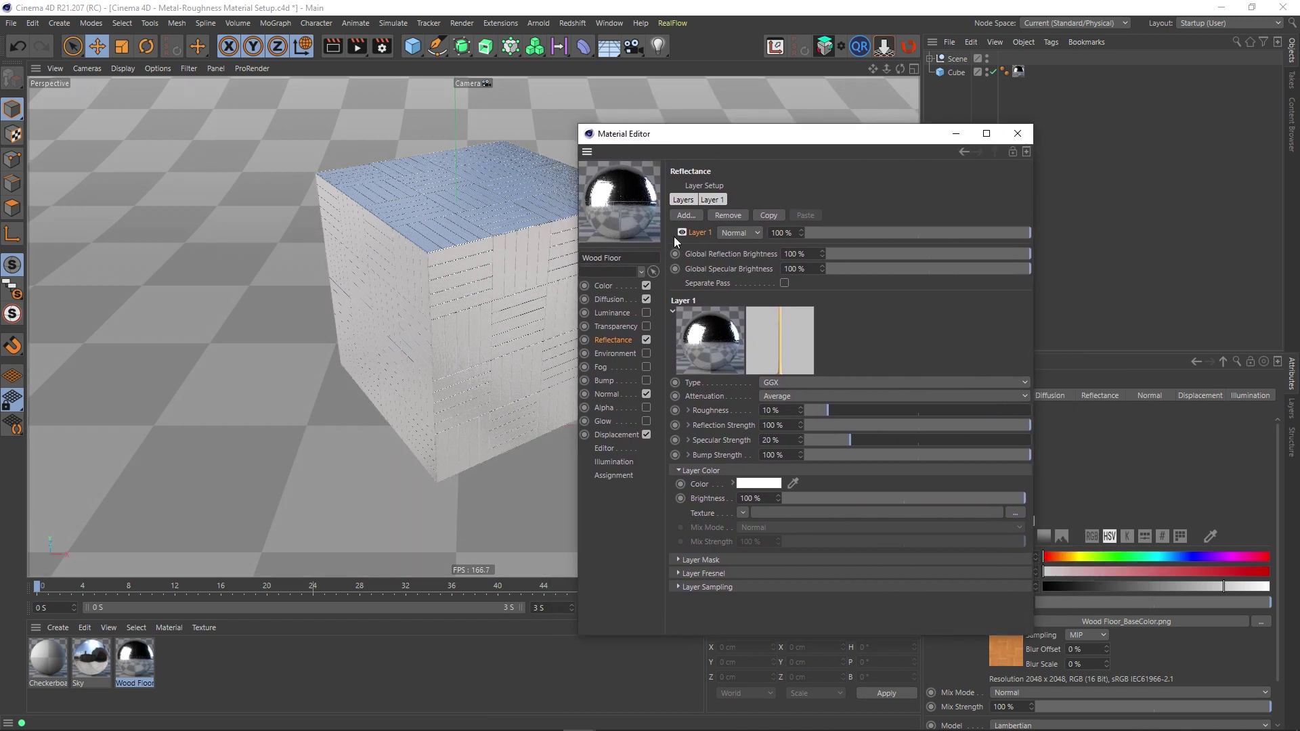
pyautogui.doubleClick(697, 234)
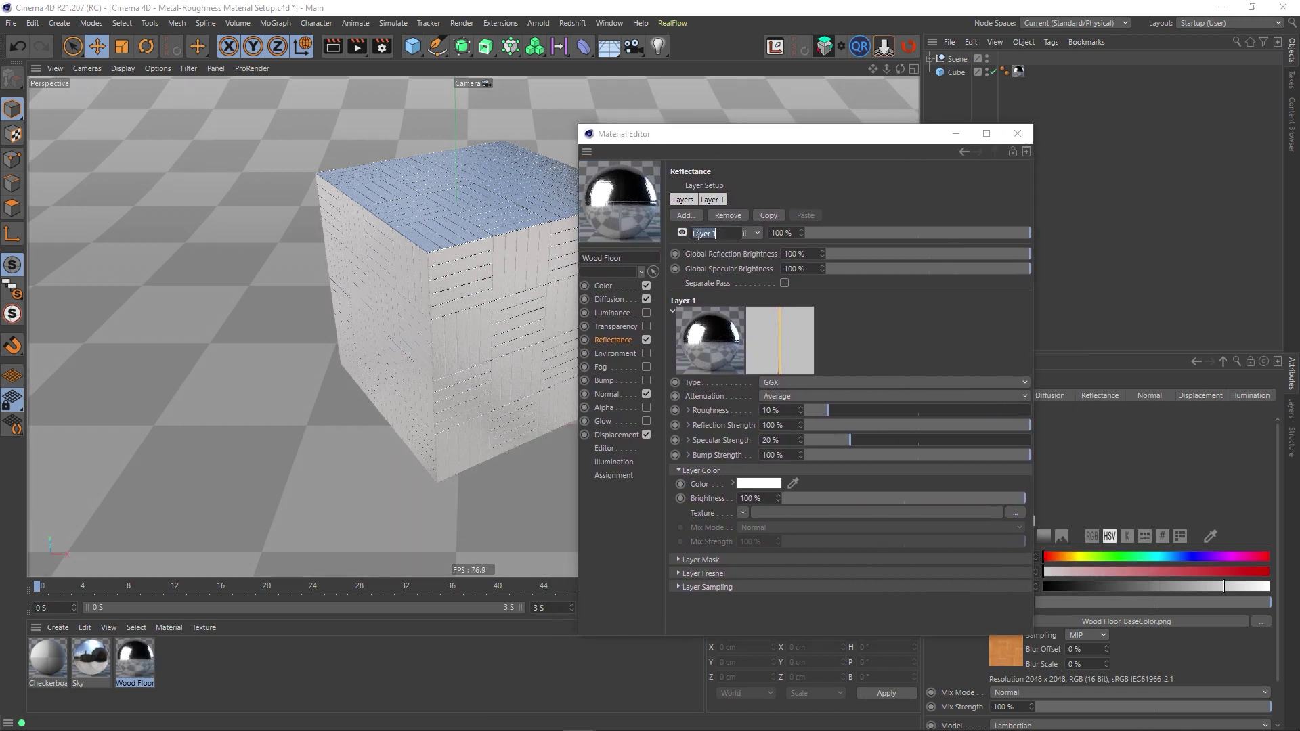
pyautogui.press('BackSpace')
pyautogui.write('Dielectric')
pyautogui.press('Return')
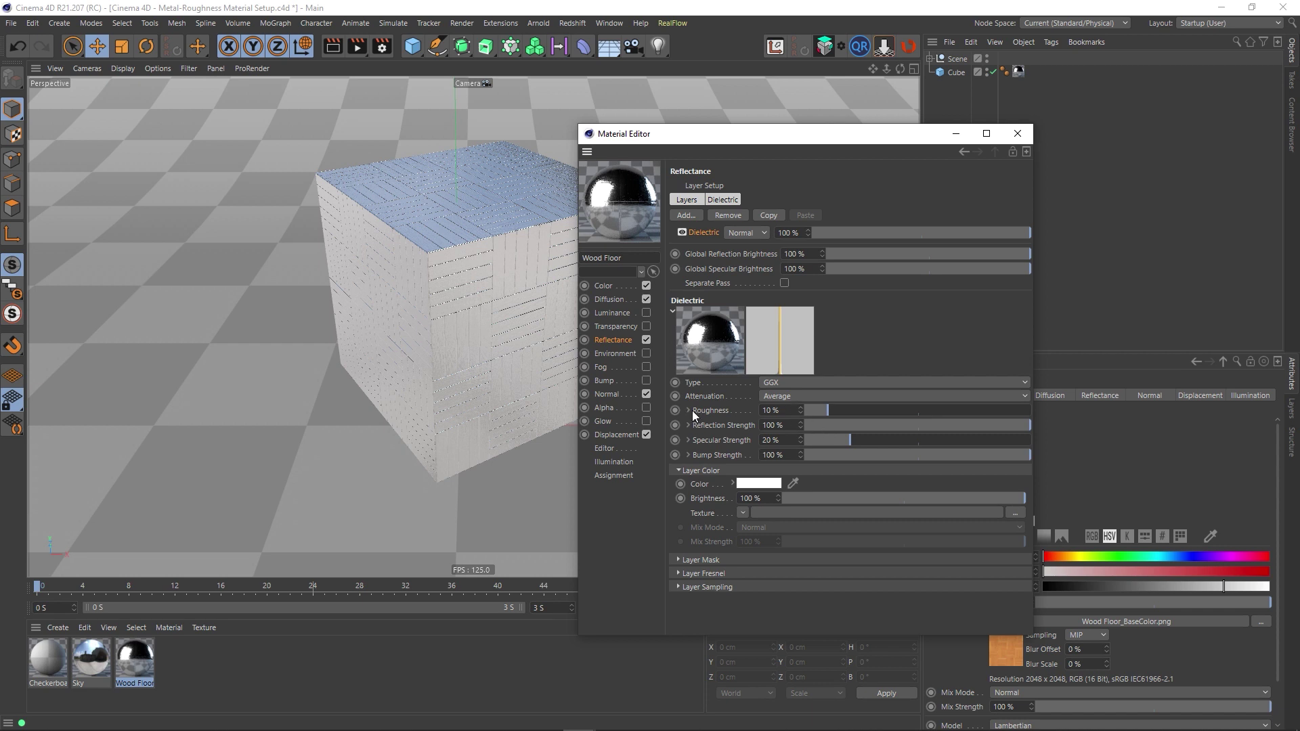
# Test the Dielectric layer's roughness at 0 % and 100 % to compare the cube's reflections, returning it to 0 %
pyautogui.moveTo(830, 408); pyautogui.dragTo(758, 408)
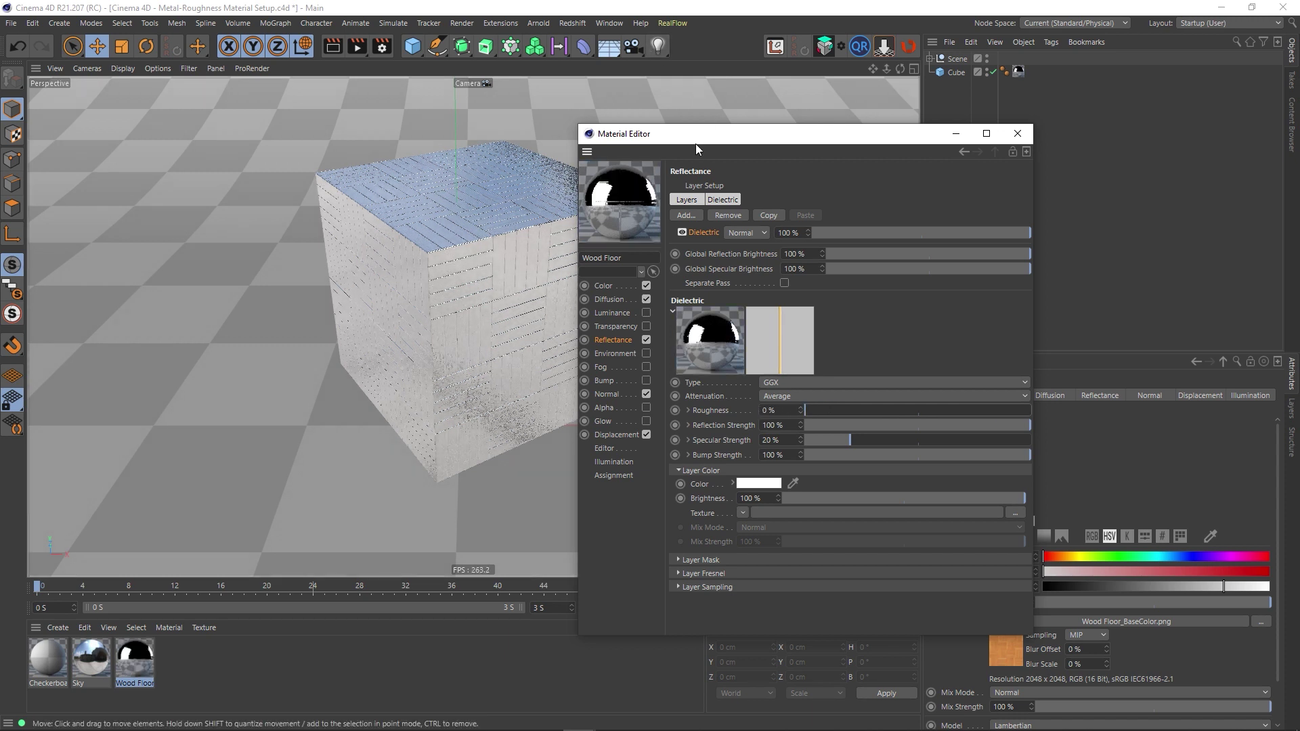
pyautogui.moveTo(698, 140); pyautogui.dragTo(805, 103)
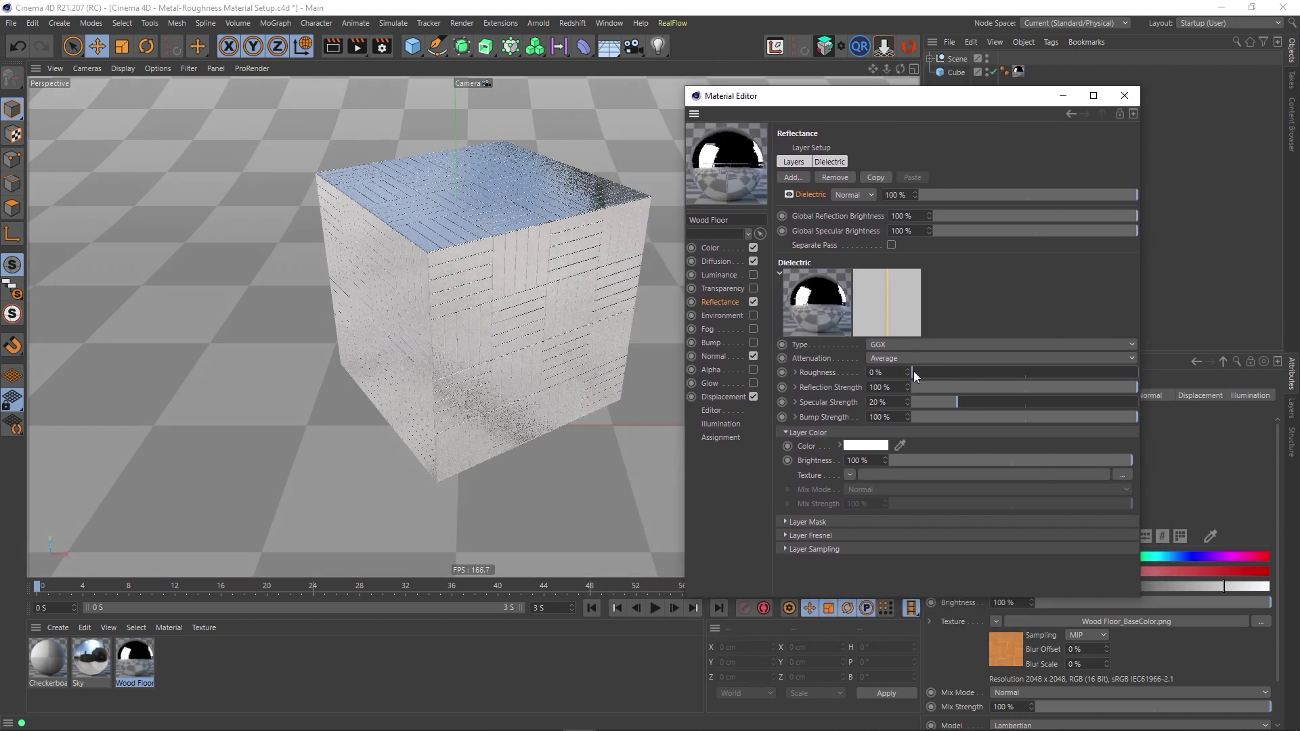
pyautogui.moveTo(913, 372); pyautogui.dragTo(847, 377)
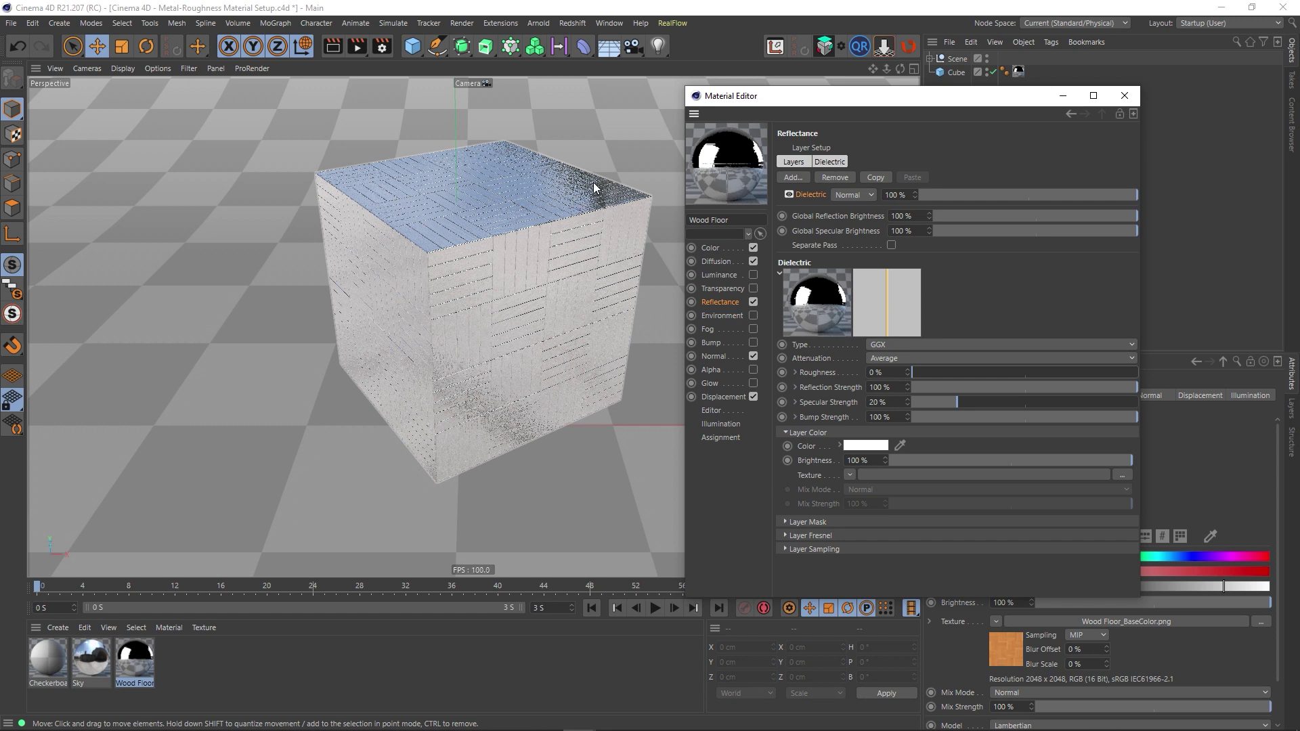
pyautogui.moveTo(920, 371); pyautogui.dragTo(1211, 356)
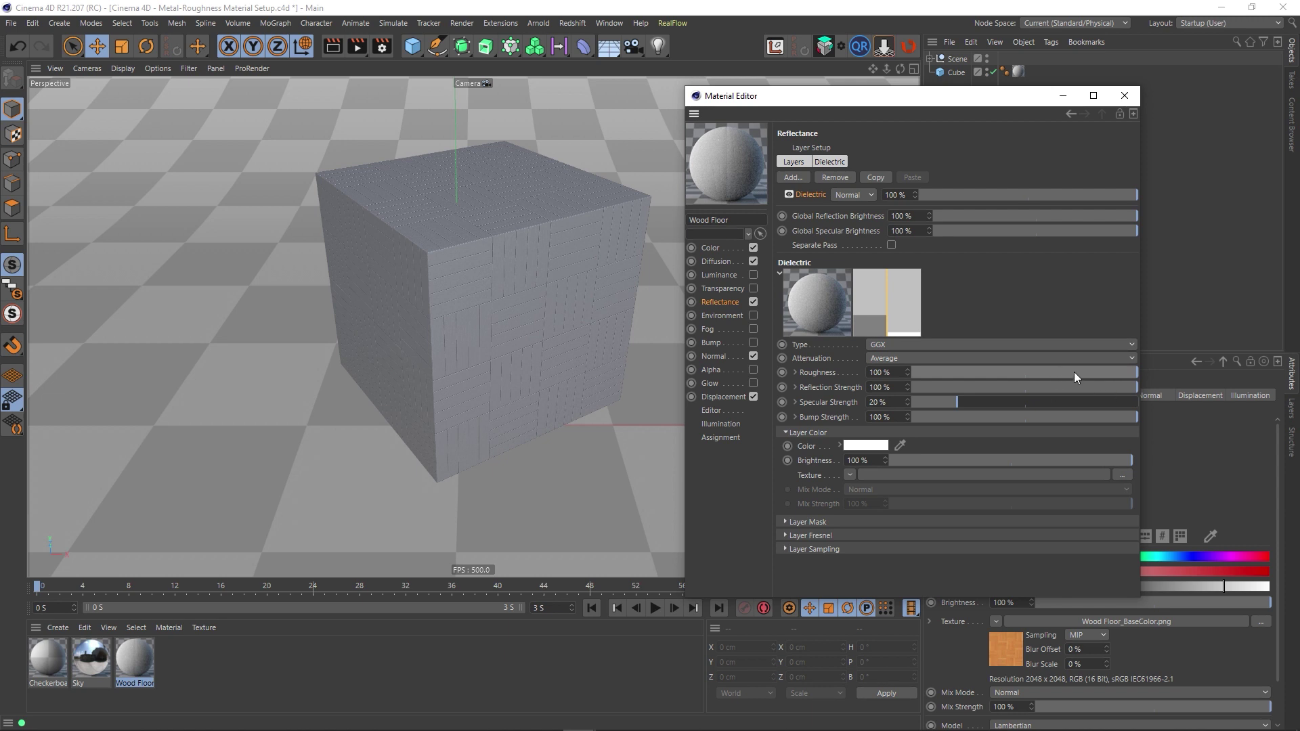
pyautogui.moveTo(1074, 372); pyautogui.dragTo(912, 377)
# Load Wood Floor_Roughness.png as the Dielectric layer's roughness texture at 100 % and set the specular strength to 0 %
pyautogui.click(796, 372)
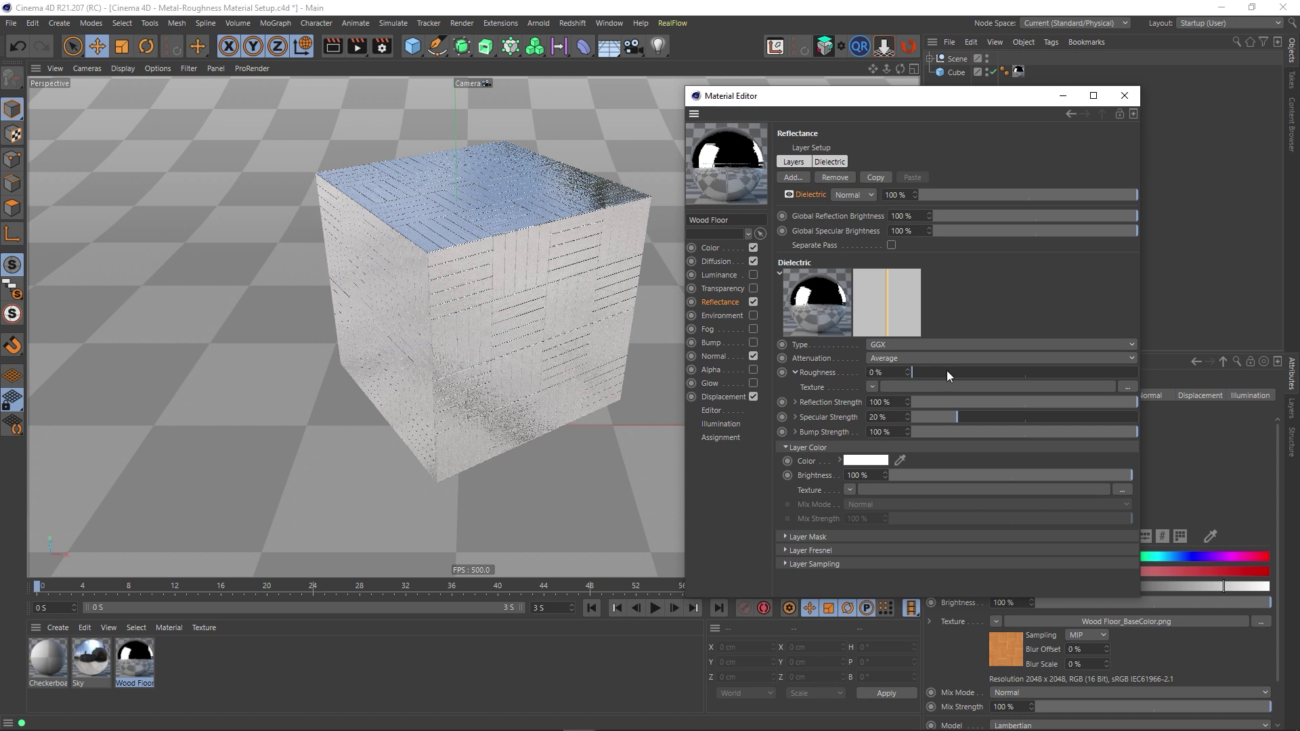
pyautogui.click(1129, 388)
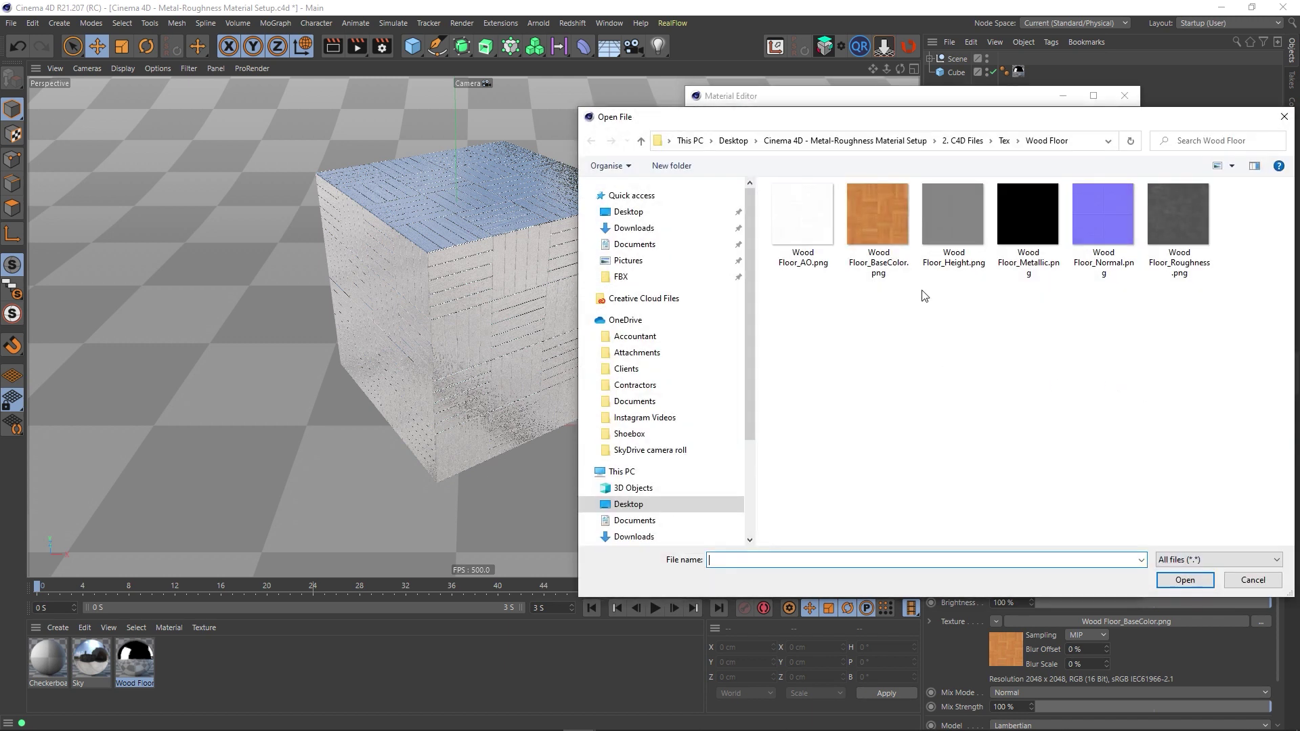
pyautogui.doubleClick(1180, 222)
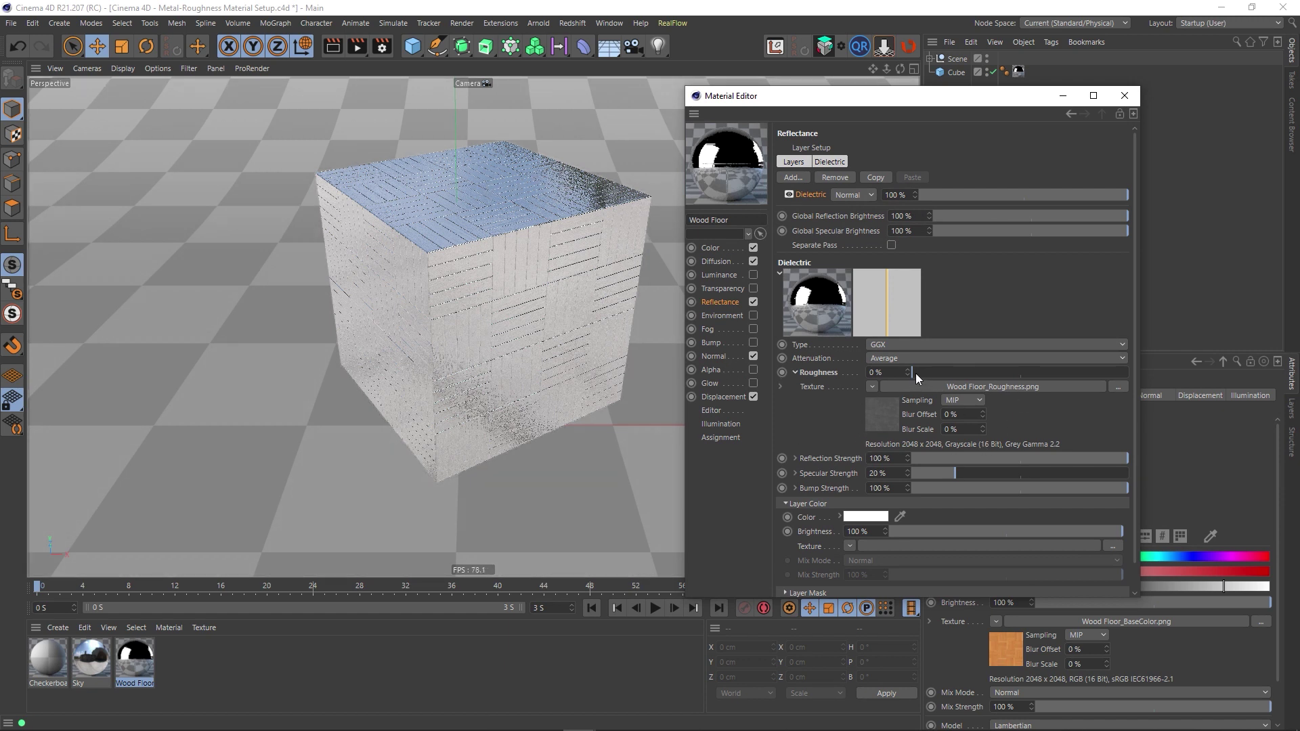
pyautogui.moveTo(915, 373); pyautogui.dragTo(1222, 363)
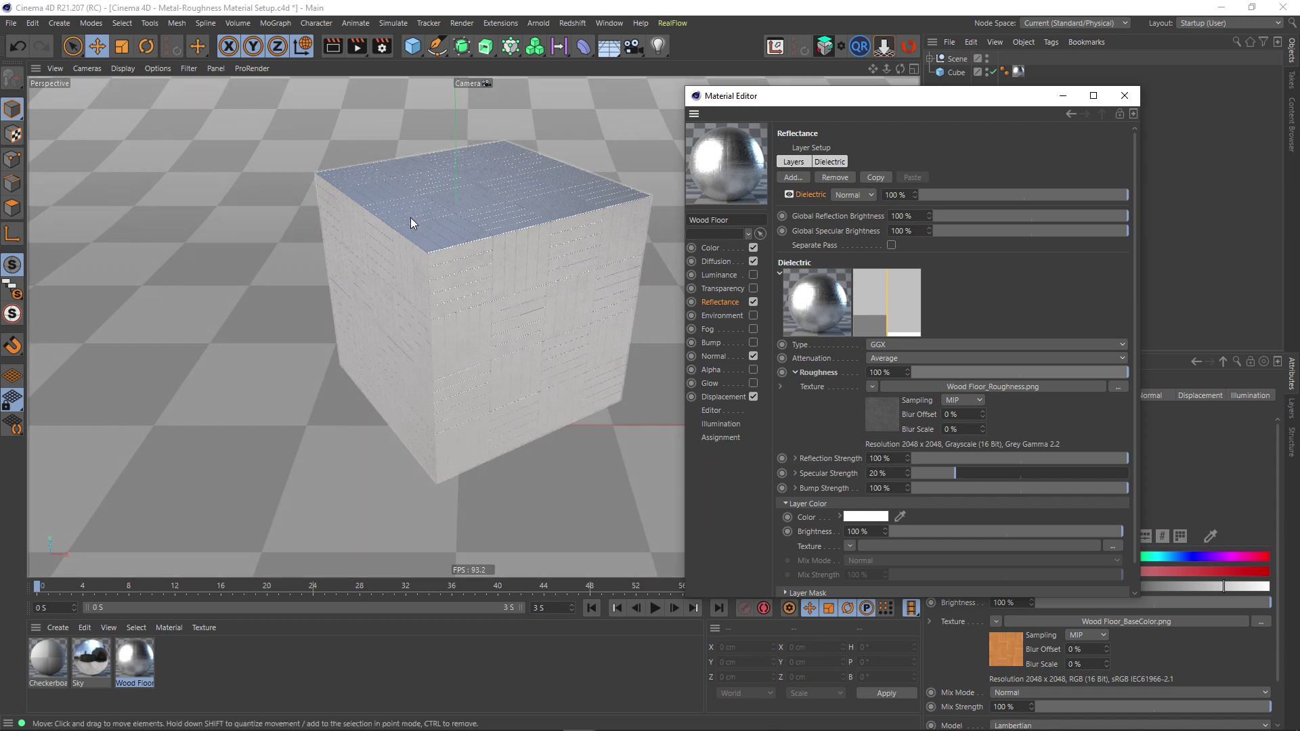
pyautogui.click(819, 373)
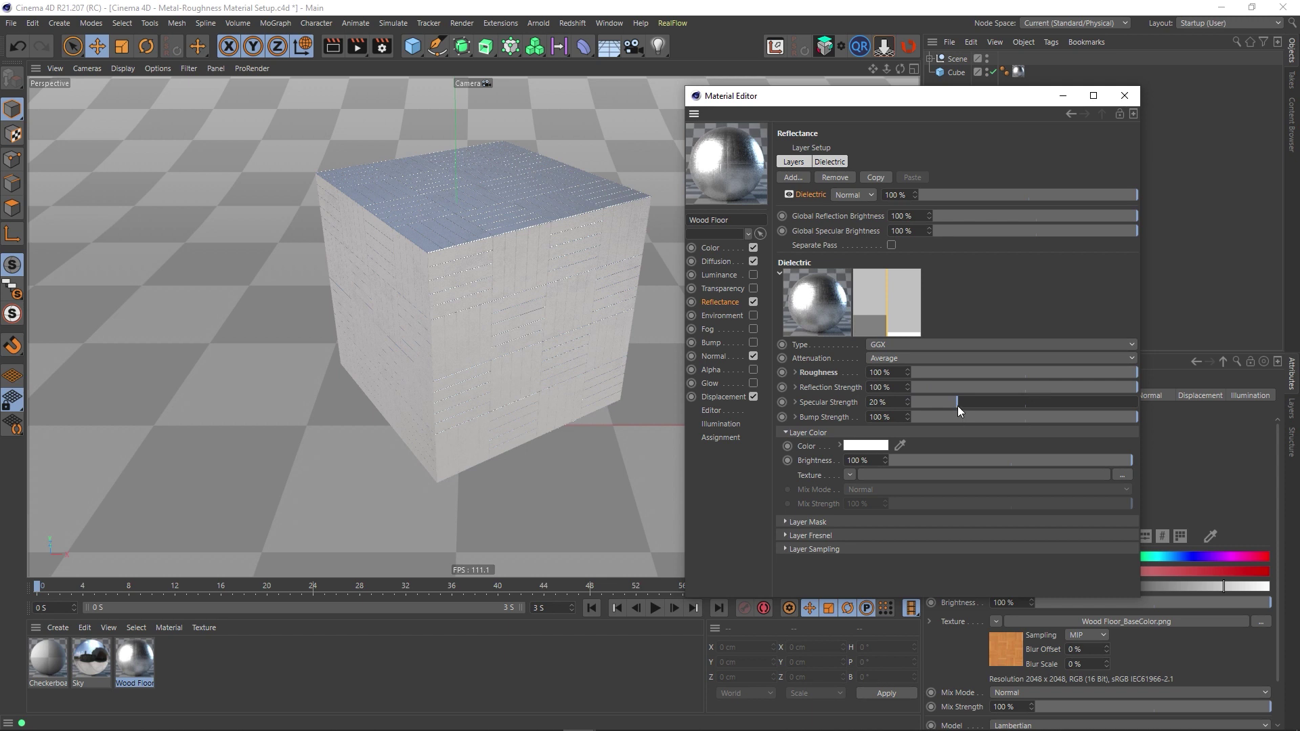
pyautogui.moveTo(958, 407); pyautogui.dragTo(787, 429)
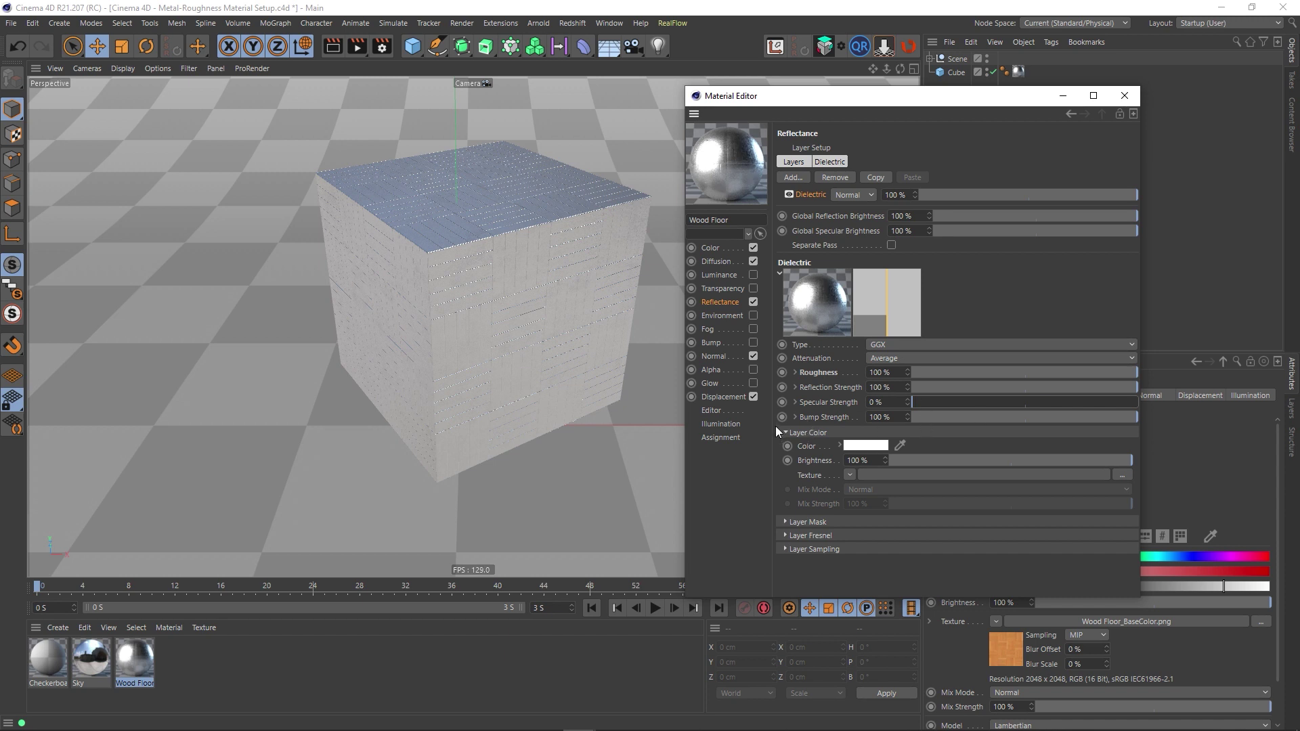
# Test the Dielectric layer's bump strength at 0 % against 100 % and undo the last reduction
pyautogui.click(797, 416)
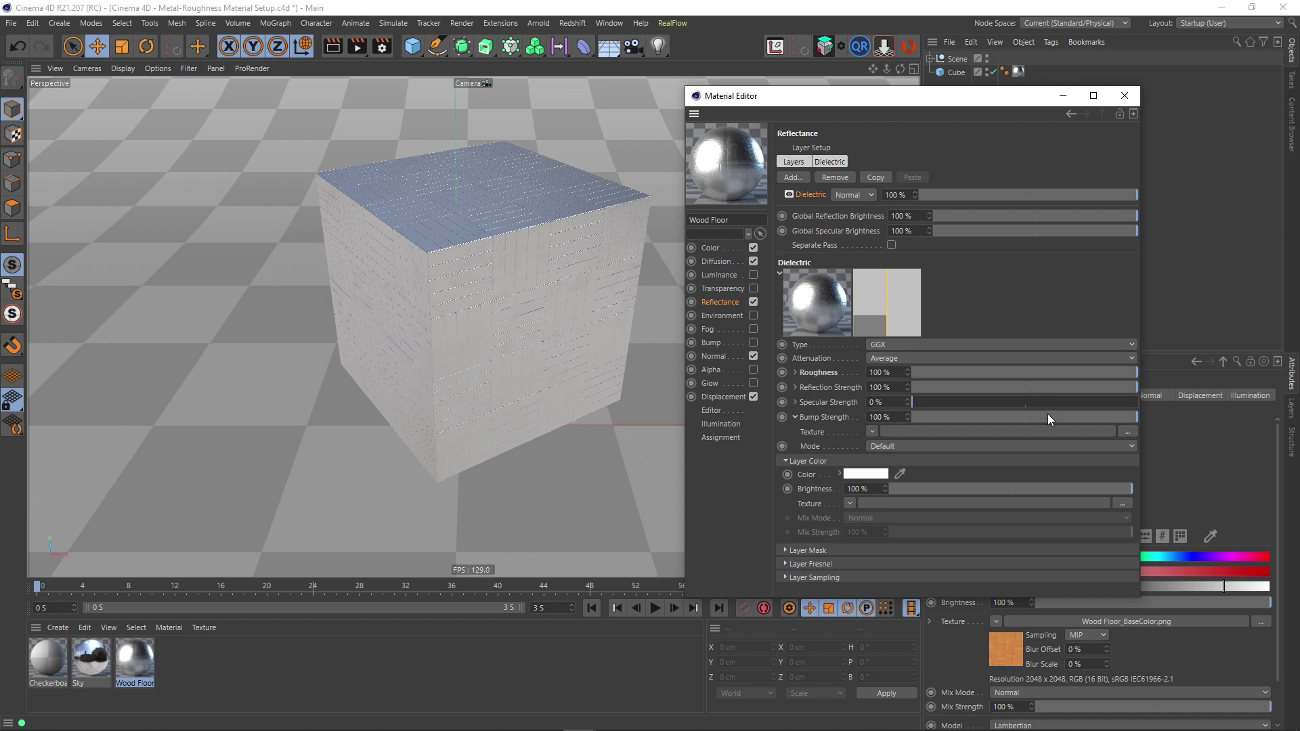
pyautogui.moveTo(1047, 415); pyautogui.dragTo(850, 438)
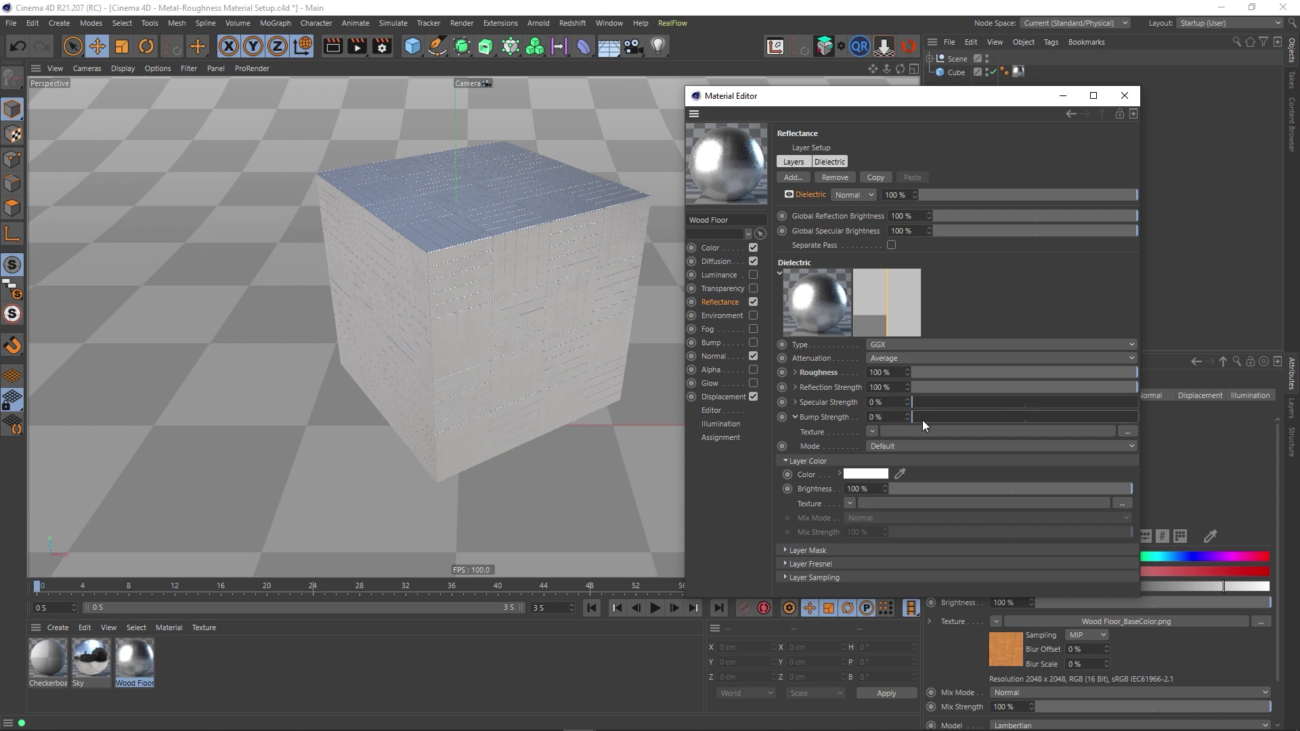
pyautogui.moveTo(924, 416); pyautogui.dragTo(1137, 406)
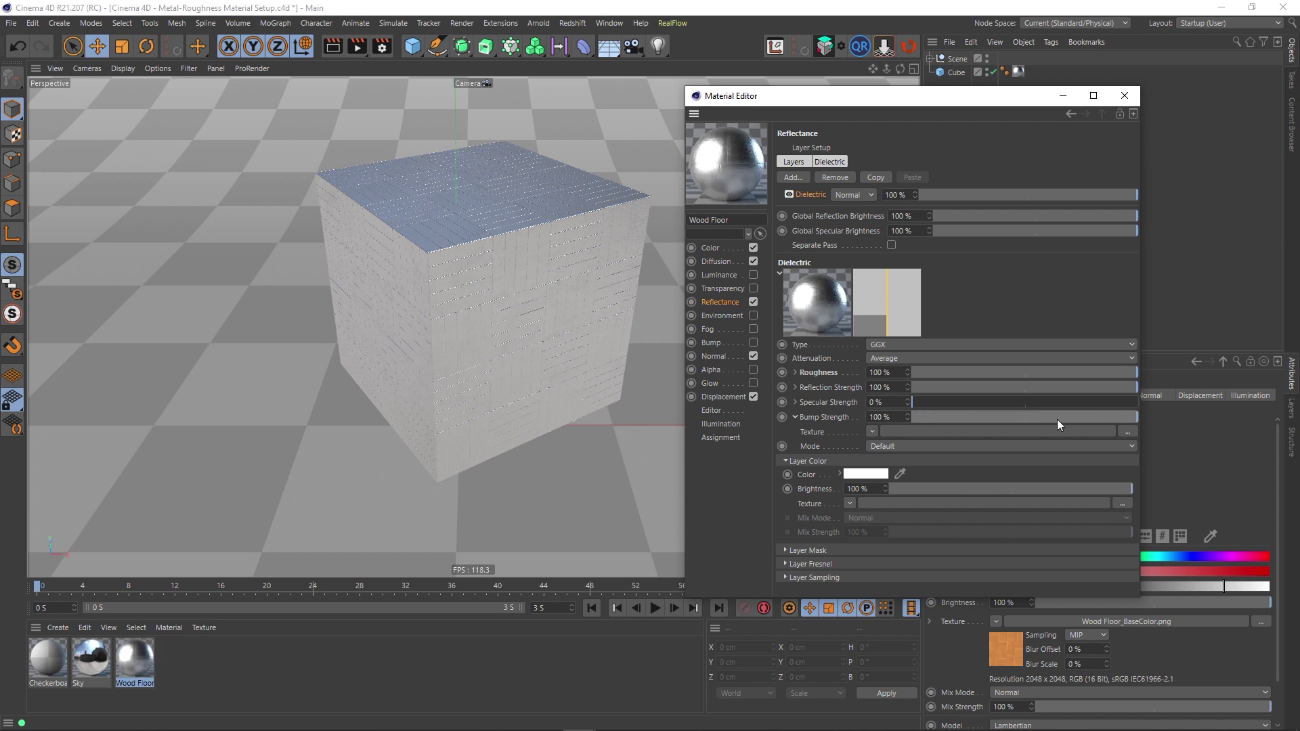
pyautogui.moveTo(1058, 422); pyautogui.dragTo(876, 450)
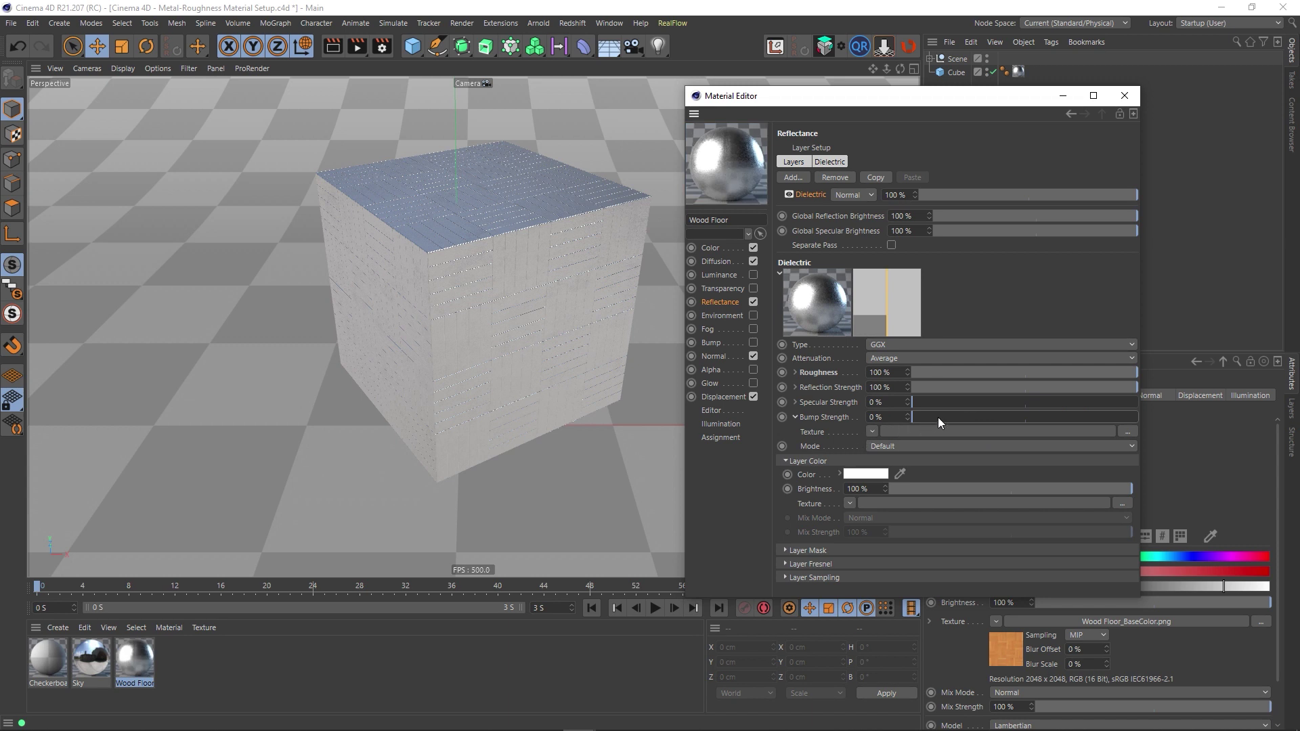
pyautogui.hotkey('ctrl', 'z')
pyautogui.click(795, 417)
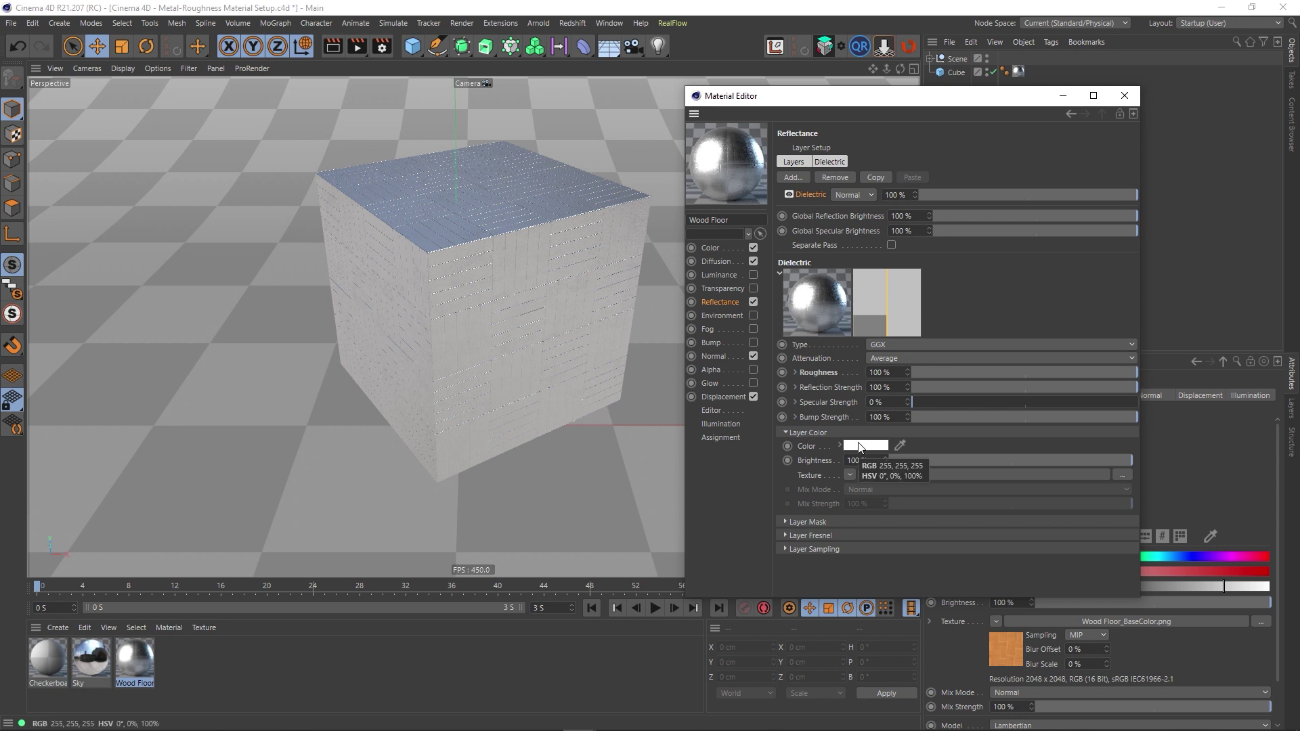
# Set the Dielectric layer's Fresnel type to Dielectric, after looking into the layer's mask settings
pyautogui.click(804, 433)
pyautogui.click(805, 445)
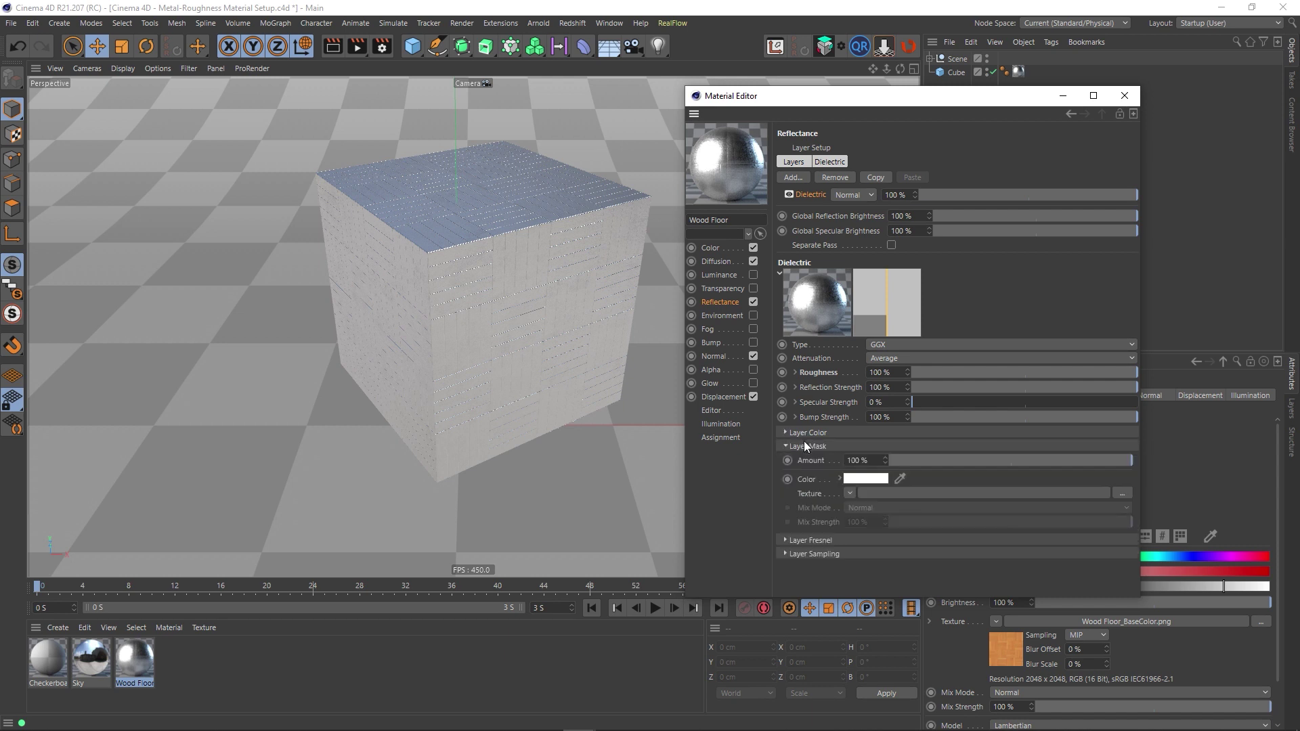
pyautogui.click(805, 446)
pyautogui.click(810, 461)
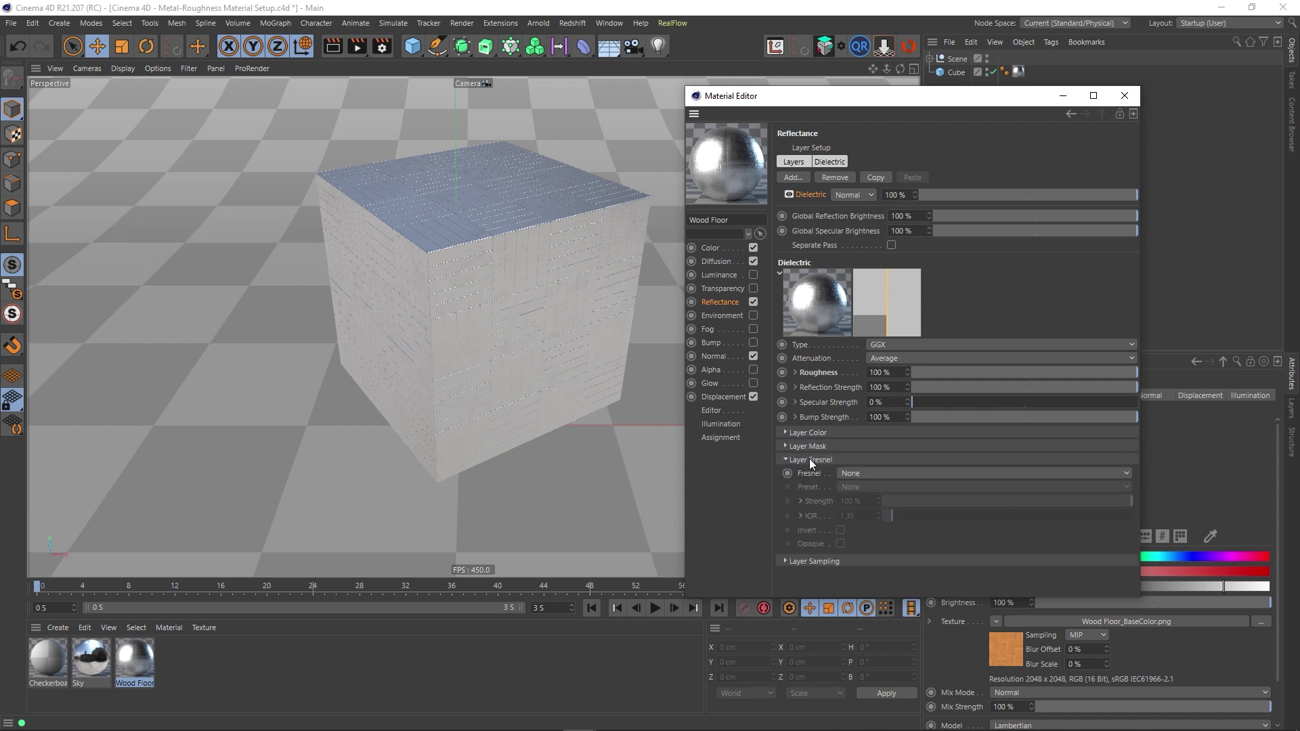
pyautogui.click(880, 472)
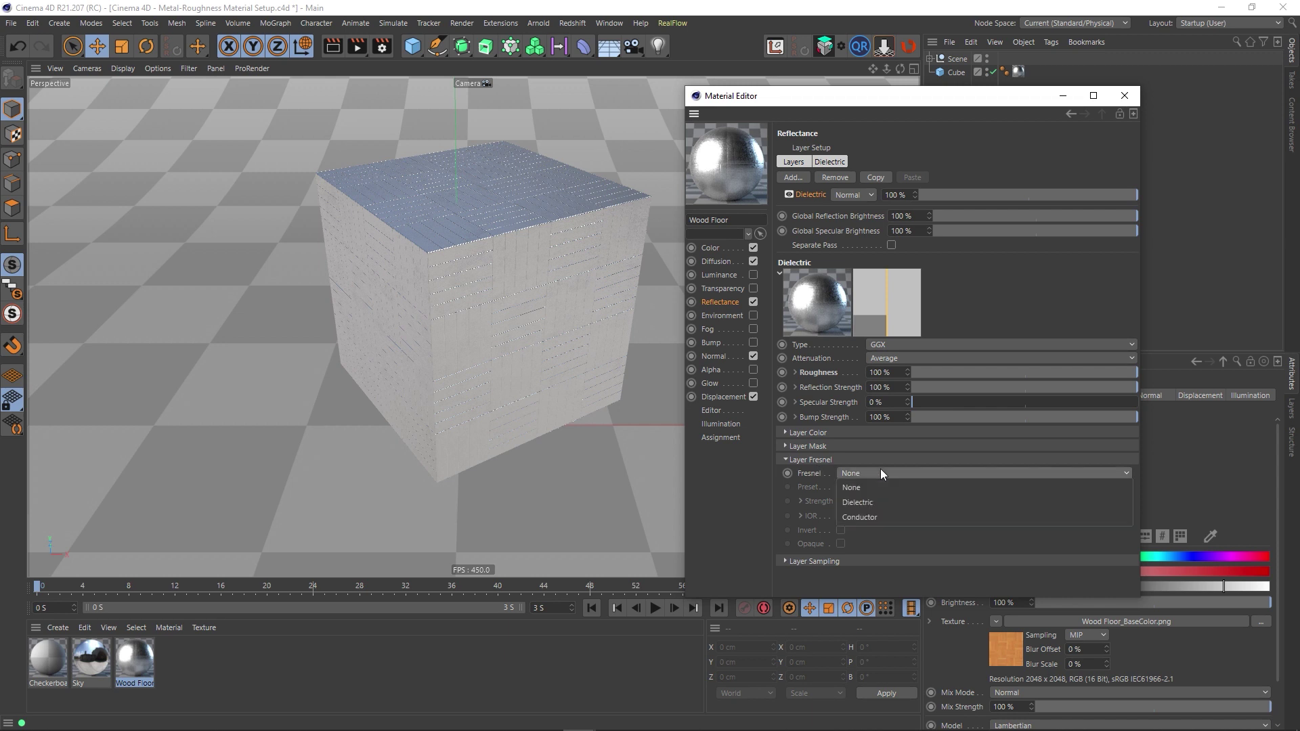
pyautogui.click(863, 503)
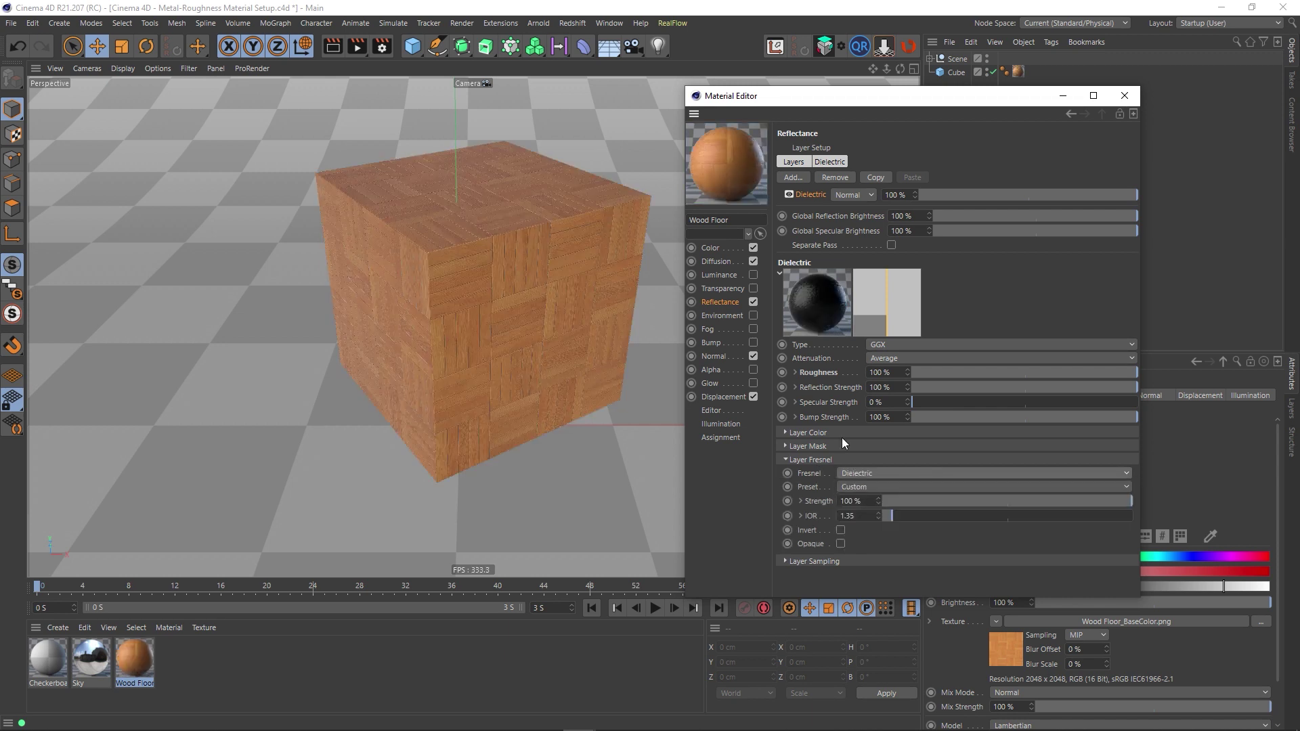
# Review the Dielectric layer's sampling and Fresnel settings, and close the Material Editor
pyautogui.click(826, 460)
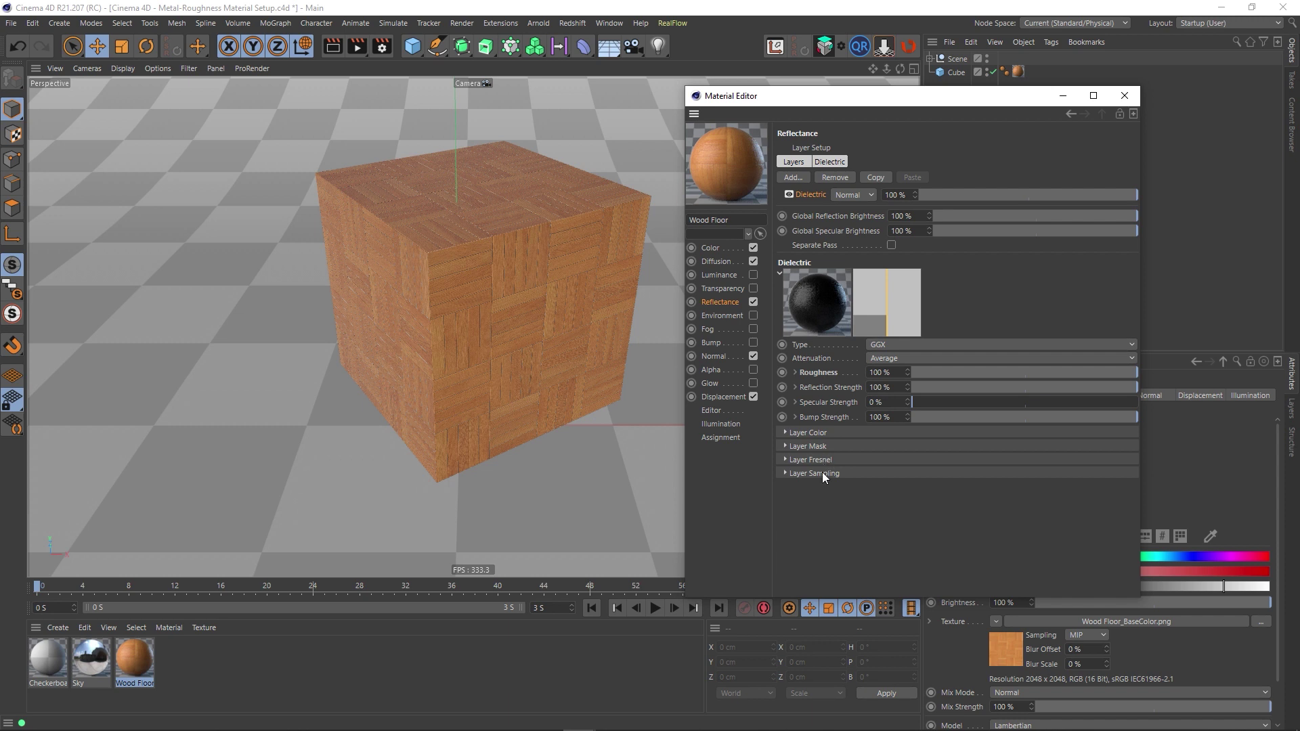
pyautogui.click(822, 473)
pyautogui.click(822, 473)
pyautogui.click(819, 460)
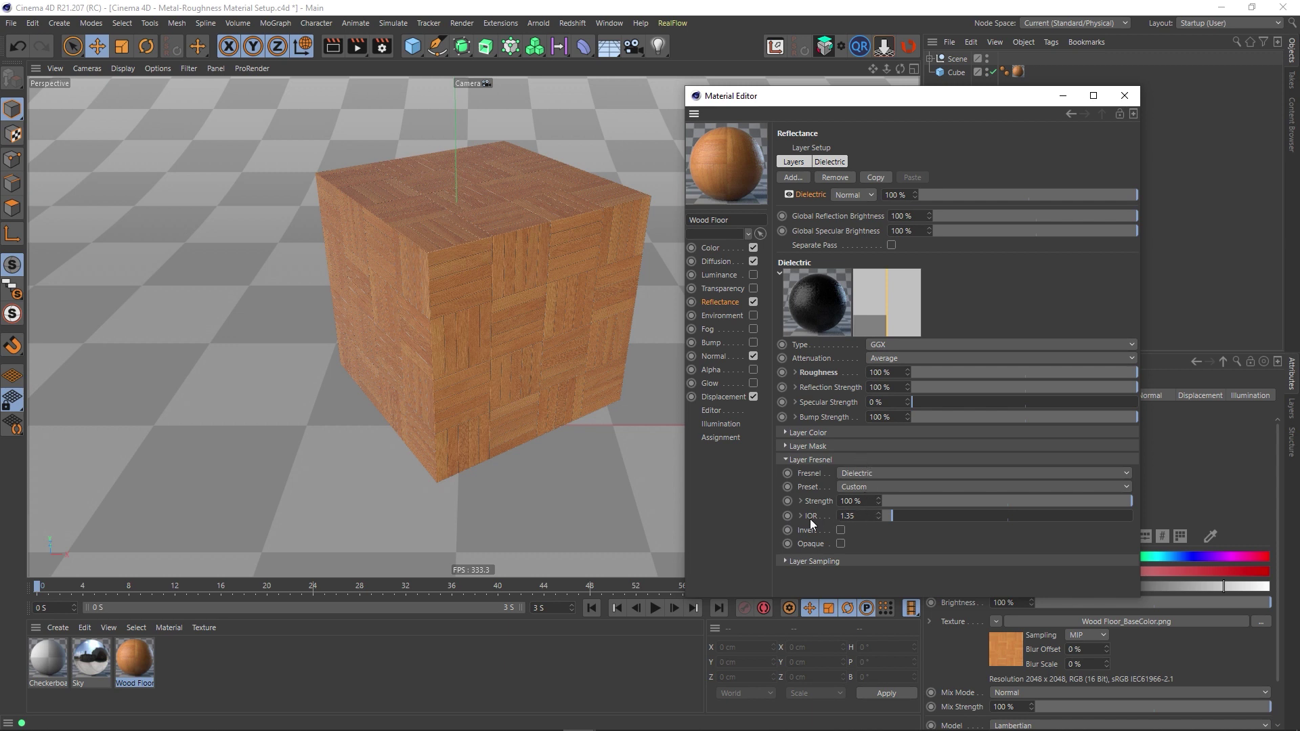
pyautogui.click(813, 459)
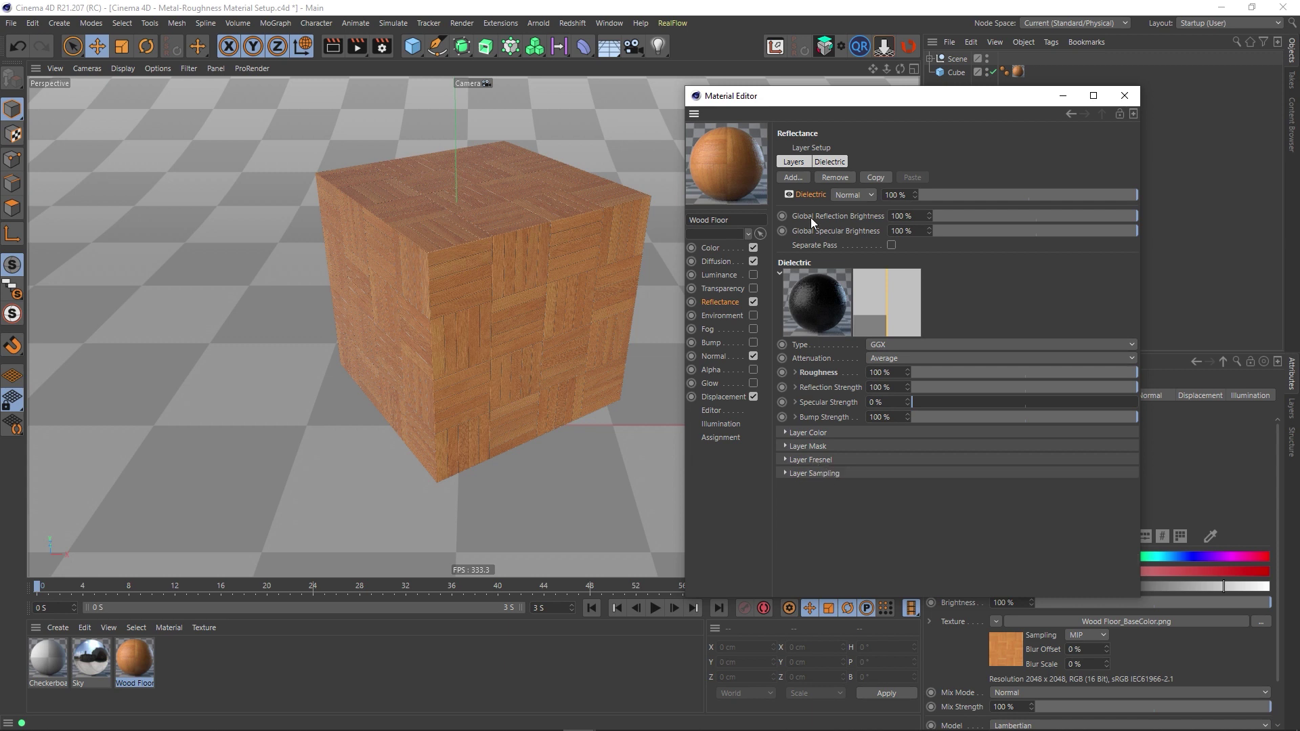
pyautogui.click(1126, 97)
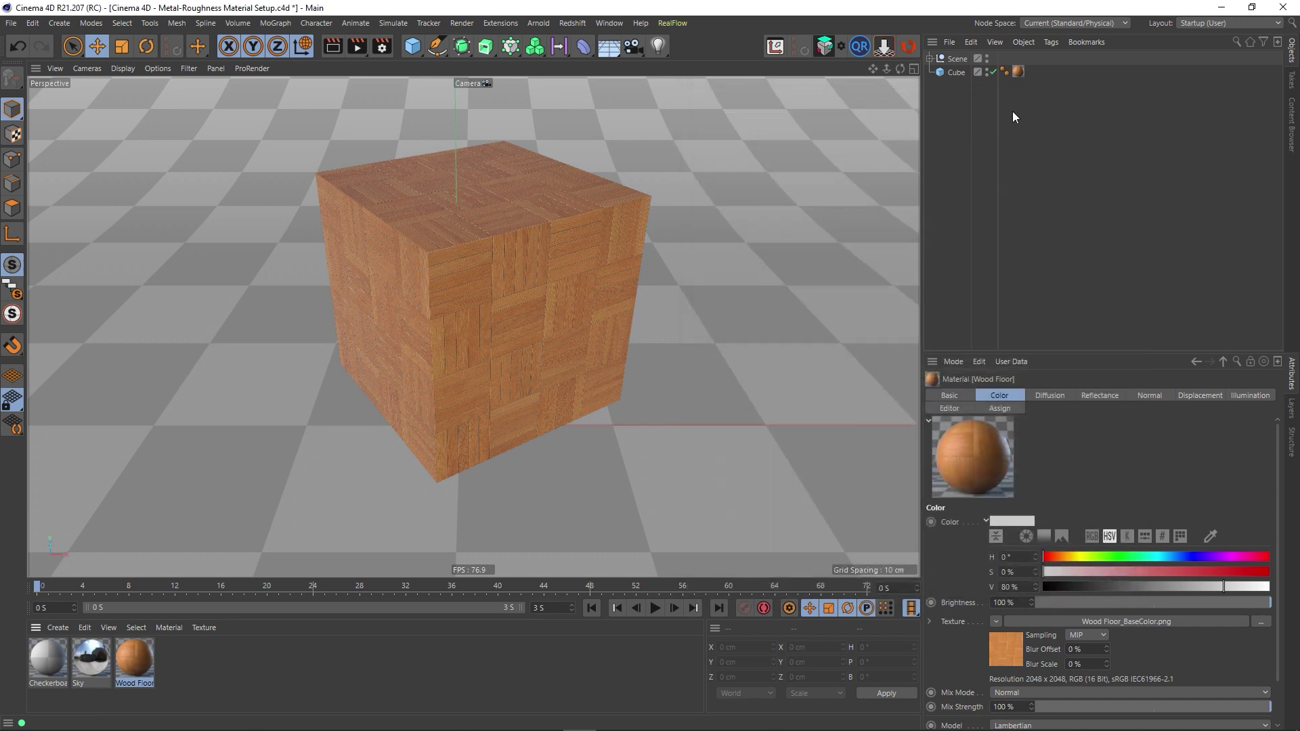
# Leave the scene camera for a freely orbited view of the cube and add an Omni light
pyautogui.click(930, 59)
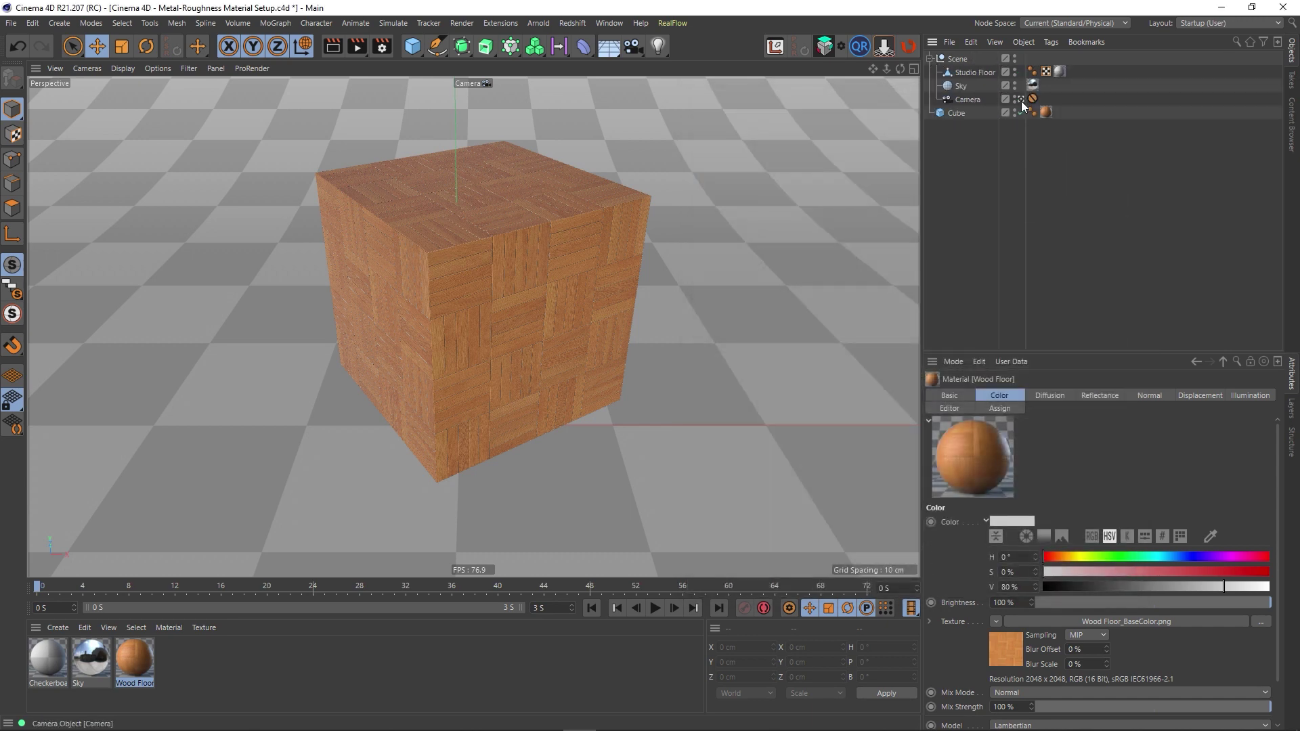
pyautogui.click(1020, 99)
pyautogui.scroll(5, 746, 275)
pyautogui.keyDown('alt'); pyautogui.moveTo(591, 256); pyautogui.dragTo(433, 257); pyautogui.keyUp('alt')
pyautogui.moveTo(659, 54); pyautogui.dragTo(697, 57)
pyautogui.scroll(-5, 579, 230)
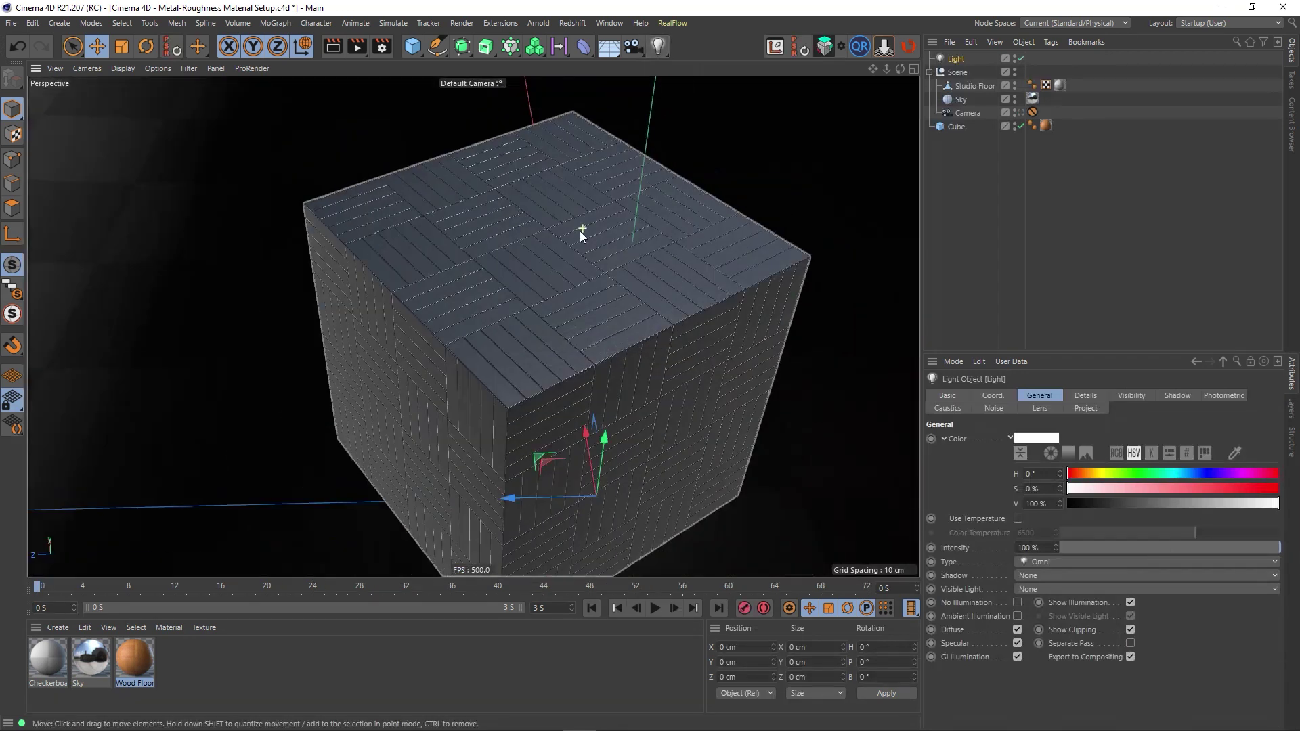
# Raise the light to about 45.7 cm in Y to inspect the wood surface on the cube's top face, and delete the light
pyautogui.moveTo(607, 424); pyautogui.dragTo(606, 100)
pyautogui.scroll(5, 577, 261)
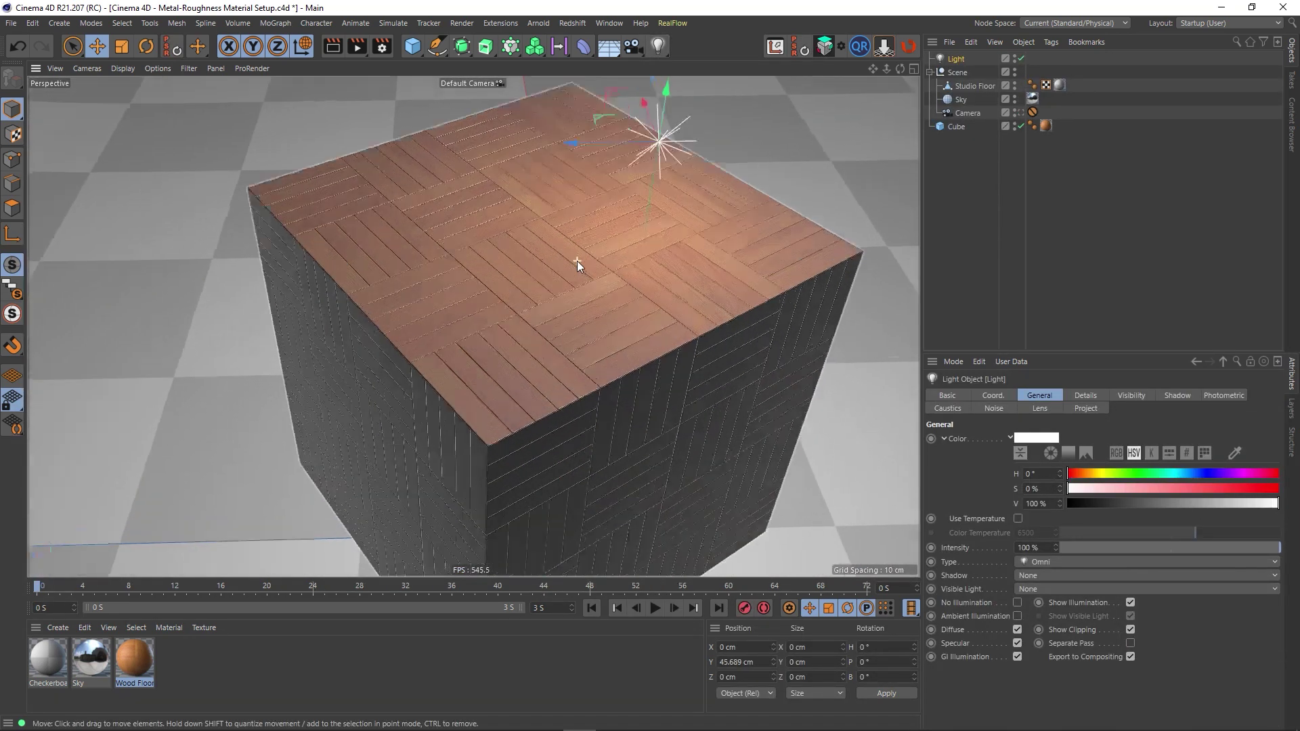
pyautogui.keyDown('alt'); pyautogui.moveTo(565, 293); pyautogui.dragTo(624, 307); pyautogui.keyUp('alt')
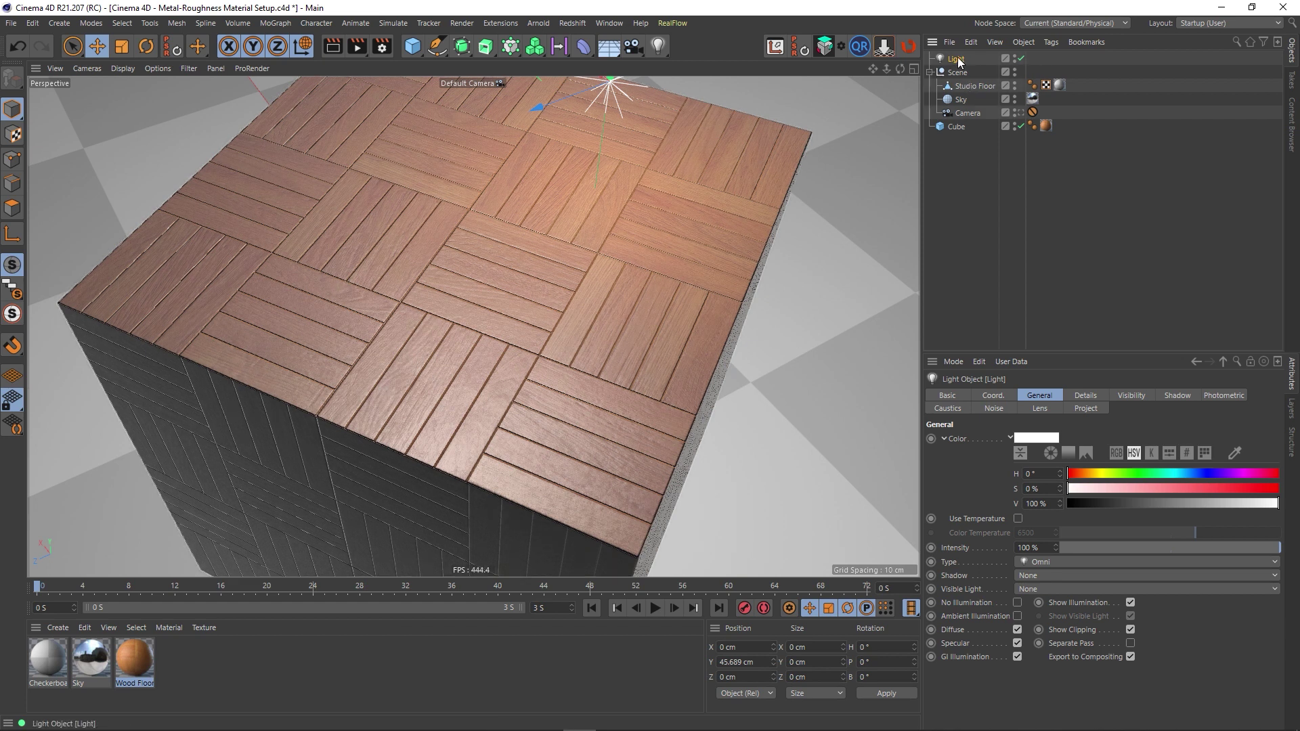
pyautogui.press('Delete')
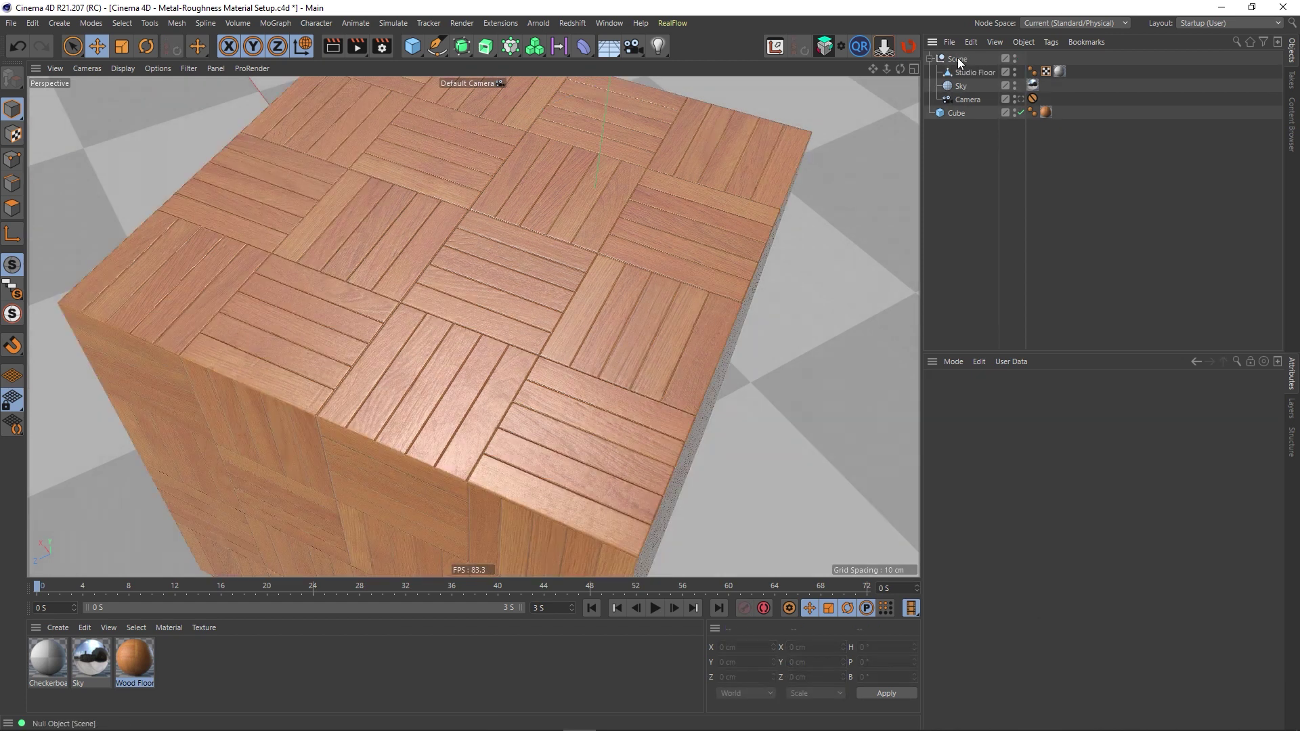
# Return to the scene camera and render the wood cube to the Picture Viewer, closing it after inspection
pyautogui.click(1022, 100)
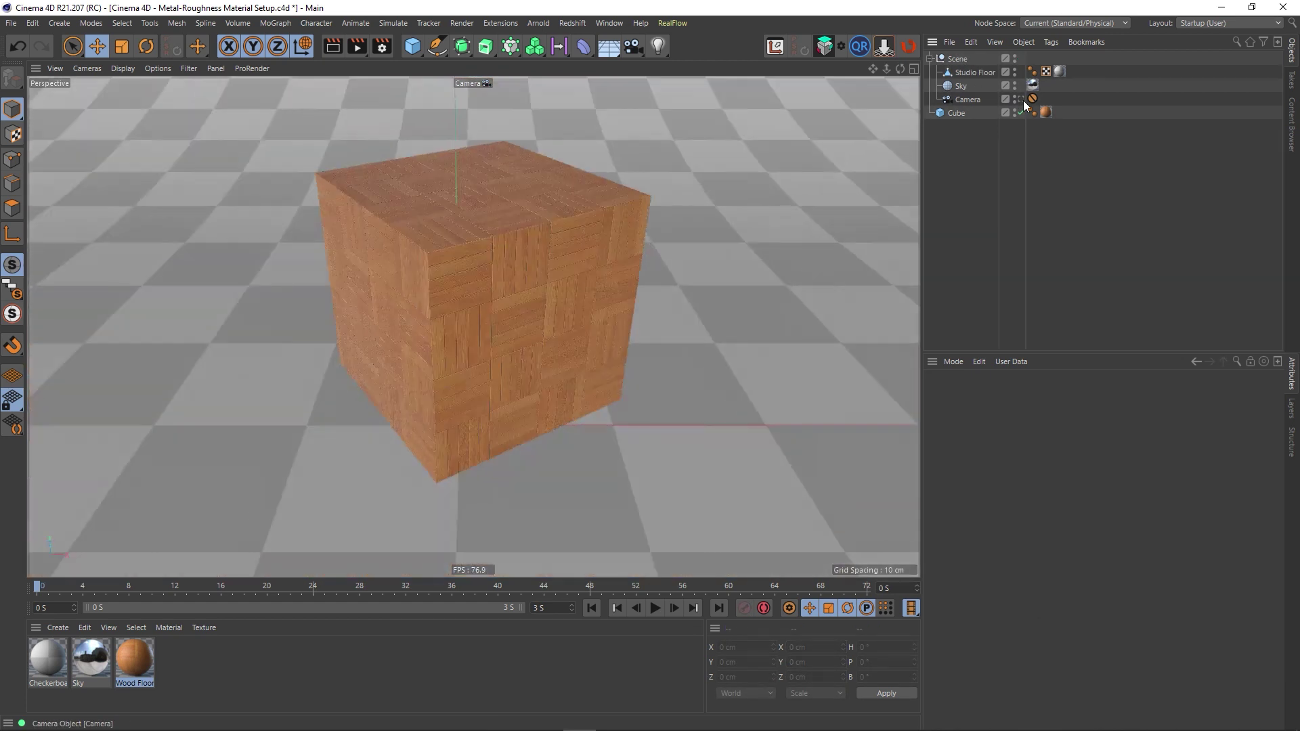
pyautogui.click(353, 47)
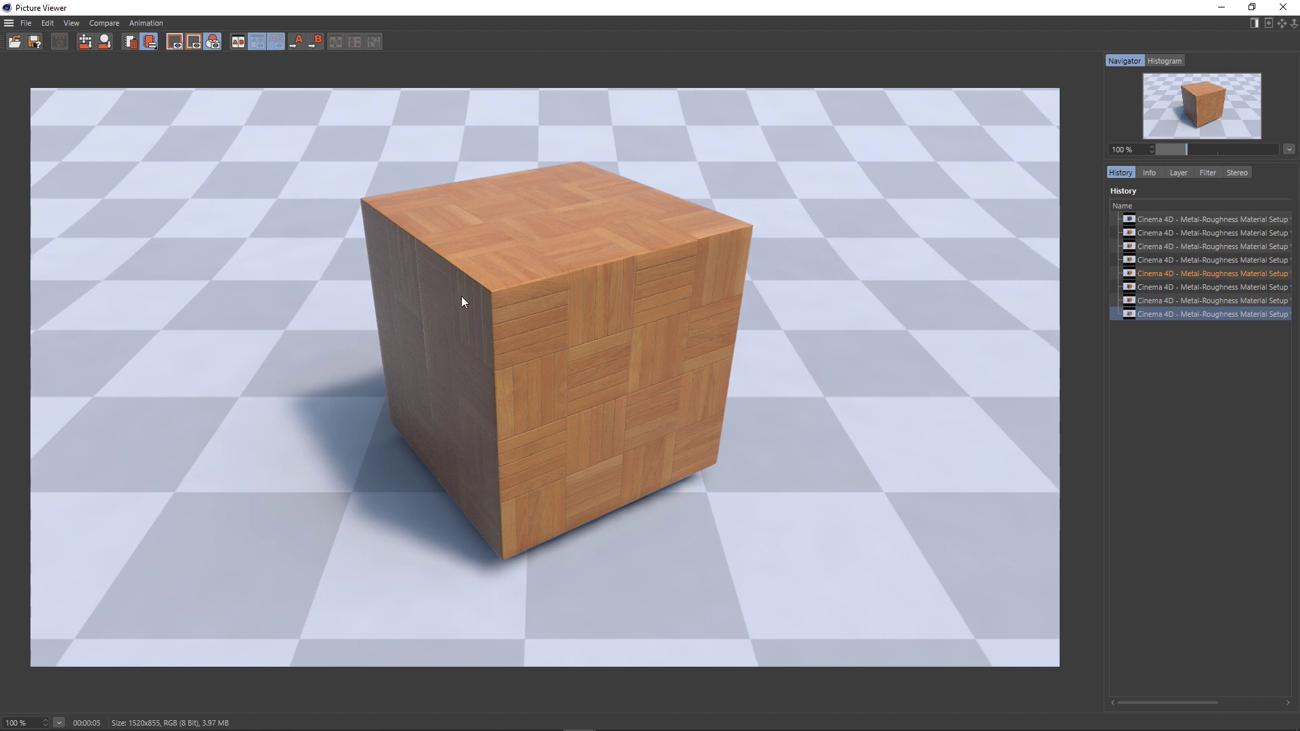
pyautogui.click(1285, 8)
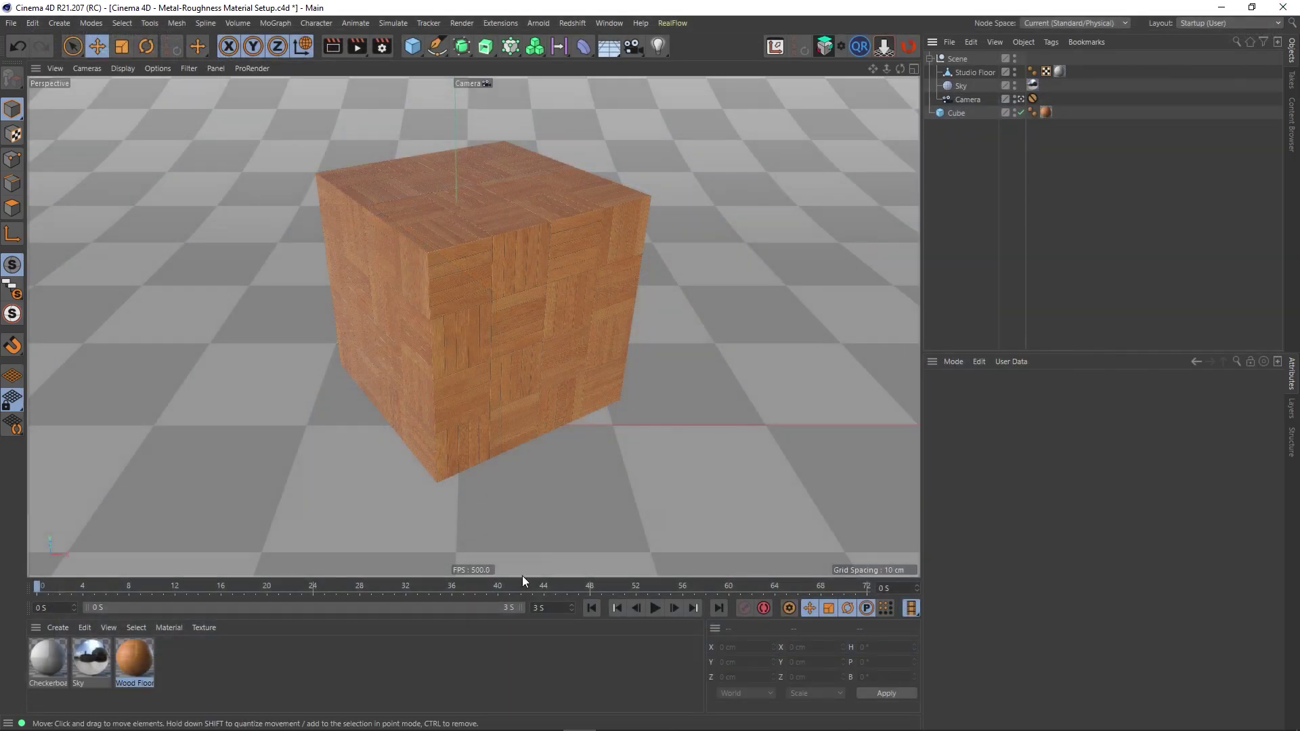
# Add a second GGX reflectance layer above the Dielectric layer in the Wood Floor material
pyautogui.doubleClick(140, 661)
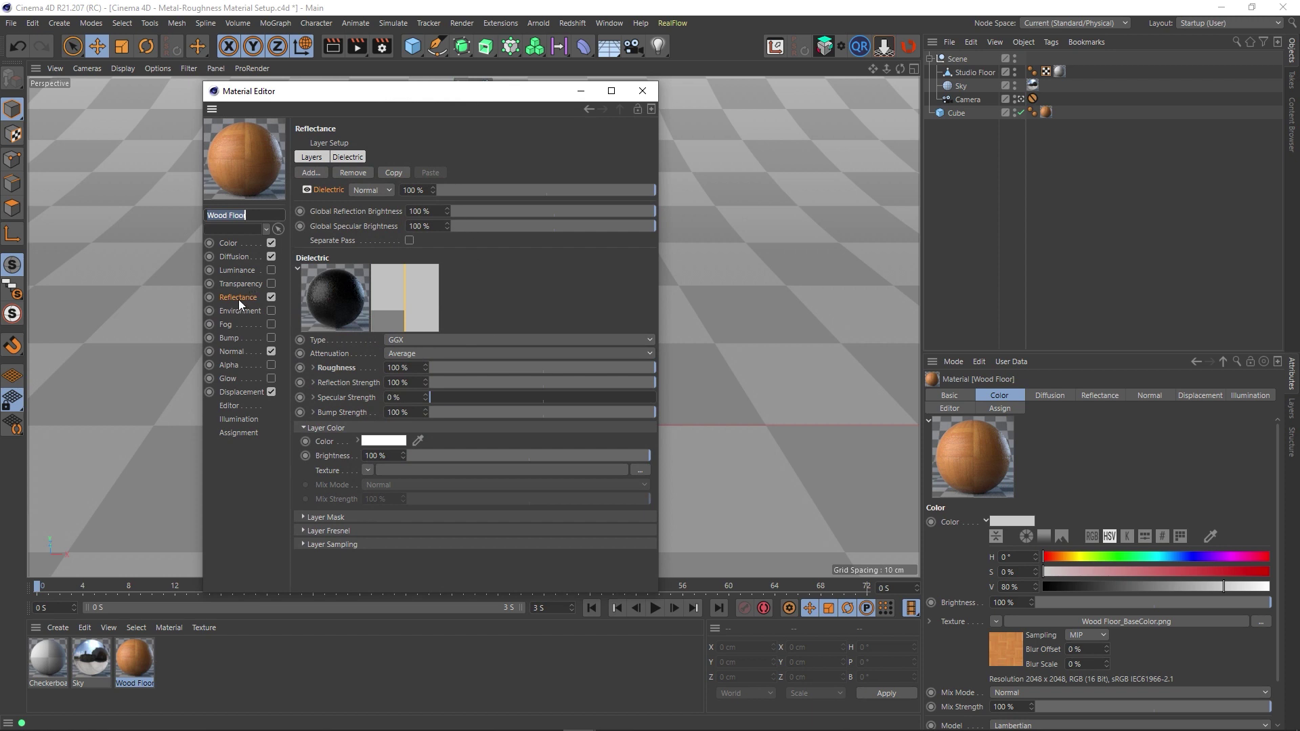
pyautogui.click(313, 173)
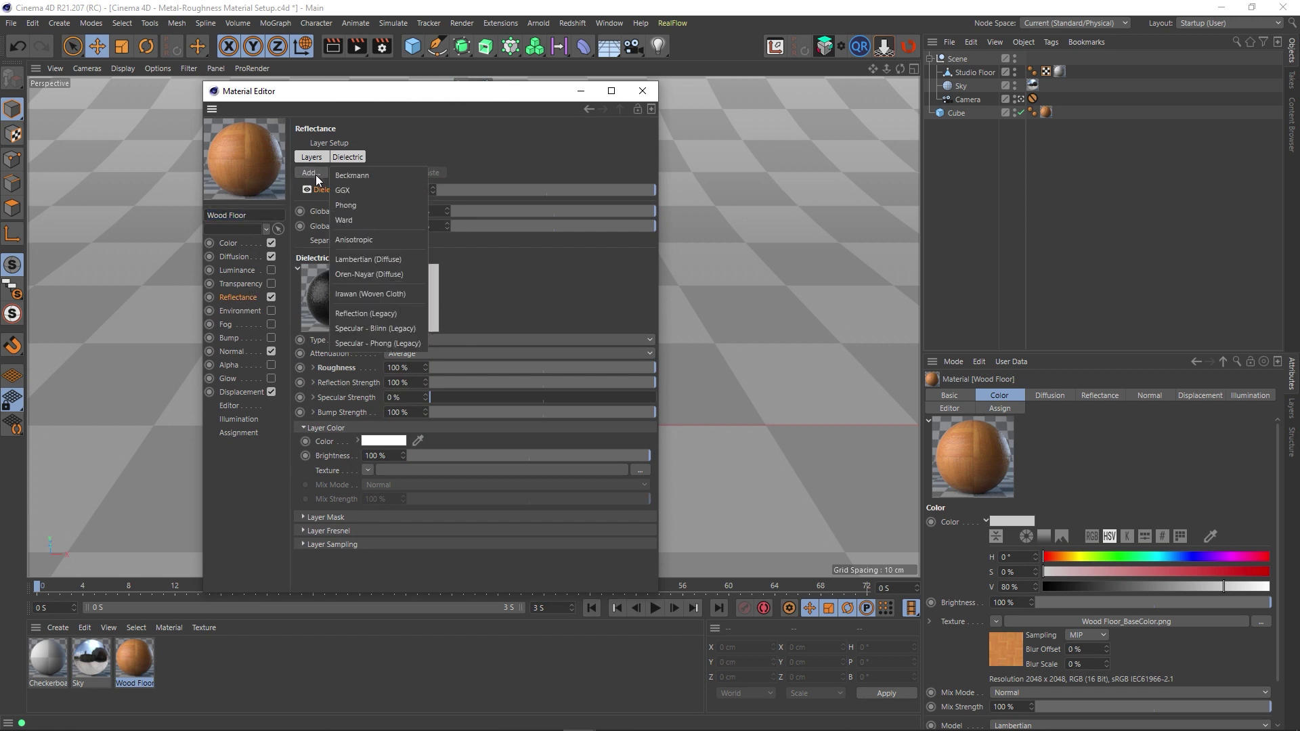
pyautogui.click(340, 191)
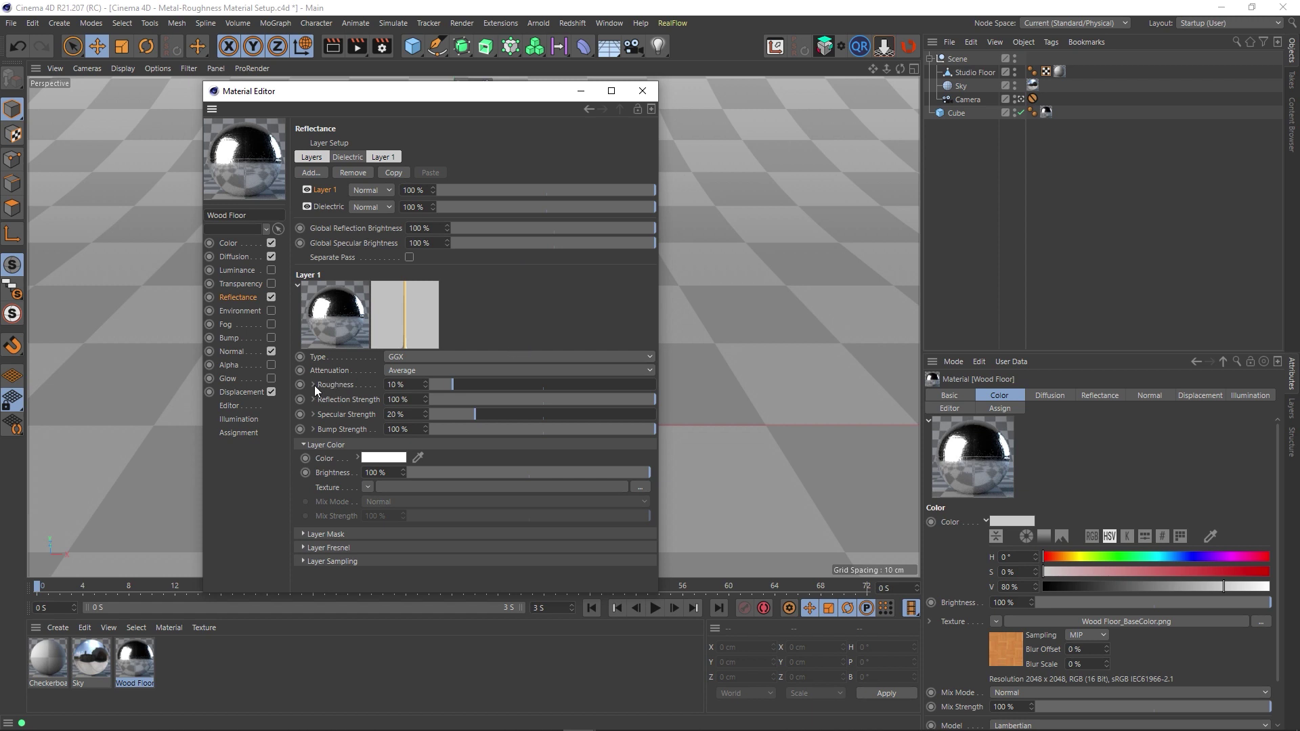
# Inspect the Wood Floor maps, including Wood Floor_Metallic.png, as extra large icons without loading one, and discard the extra GGX layer
pyautogui.click(639, 487)
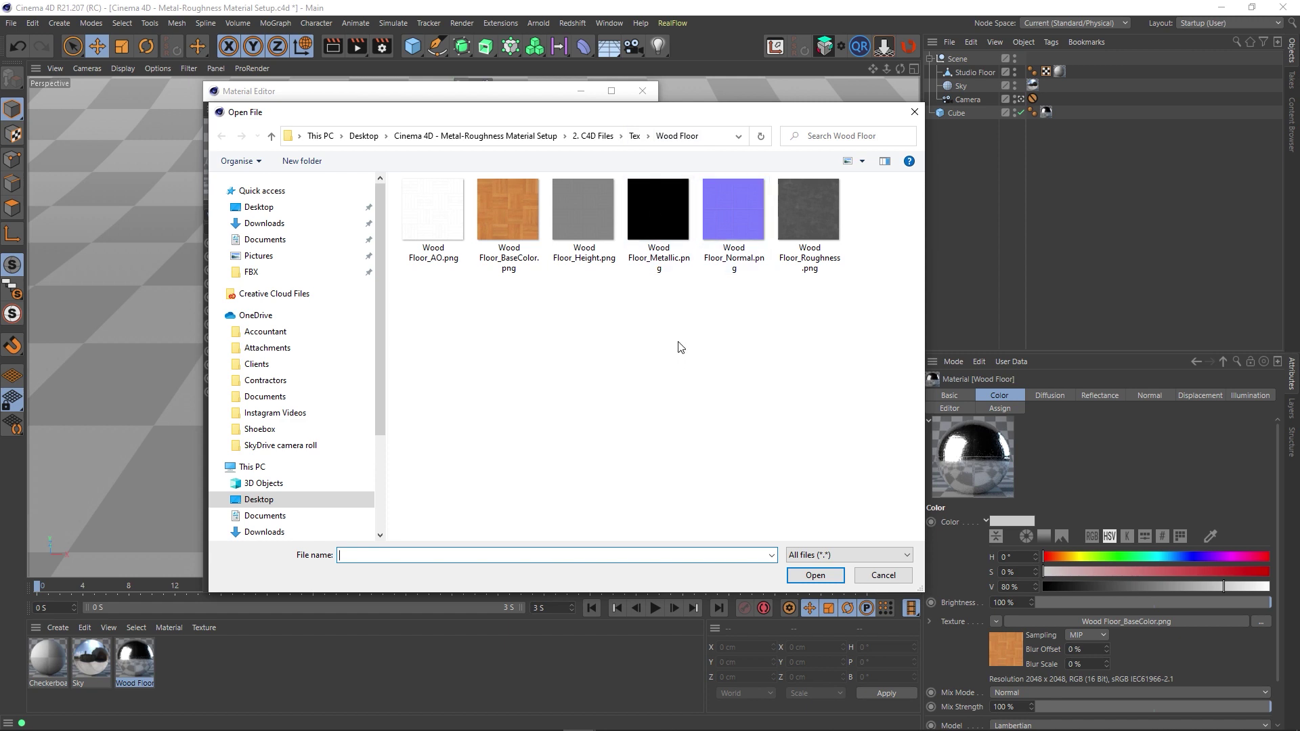
pyautogui.rightClick(635, 372)
pyautogui.moveTo(632, 373)
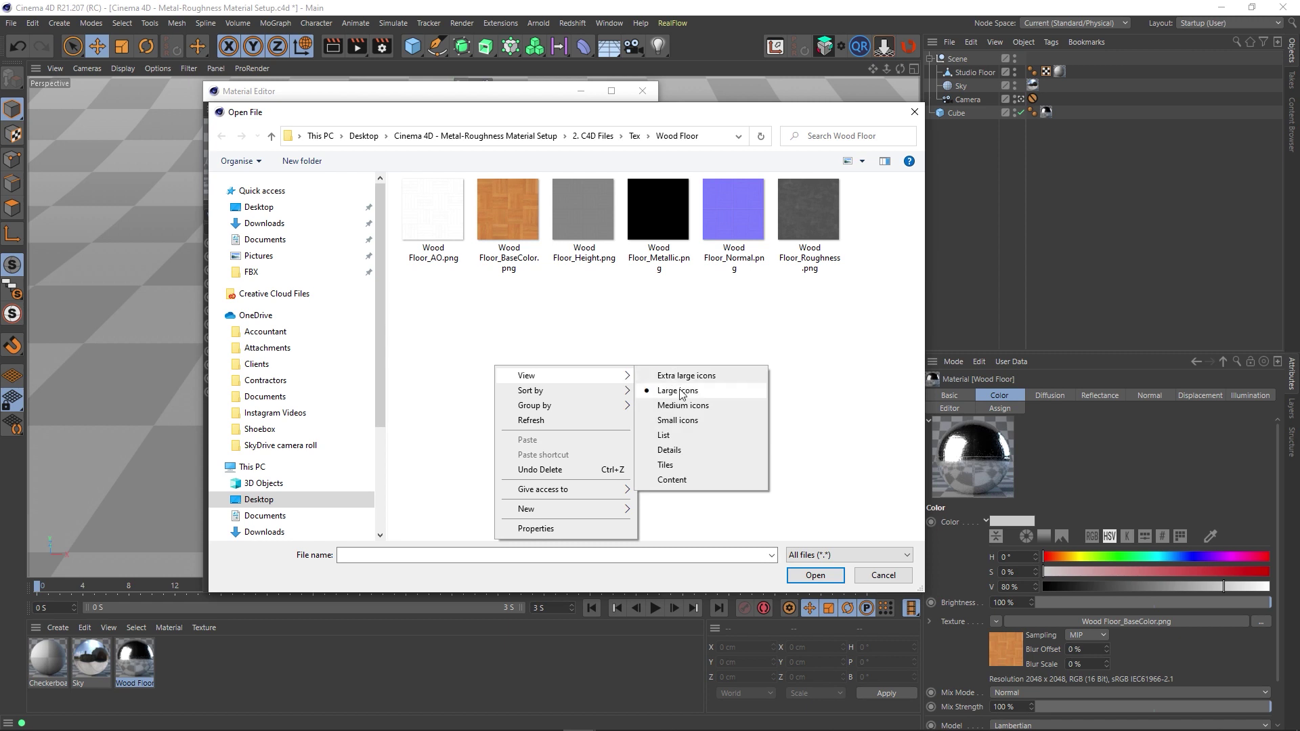
pyautogui.click(678, 376)
pyautogui.scroll(-3, 872, 406)
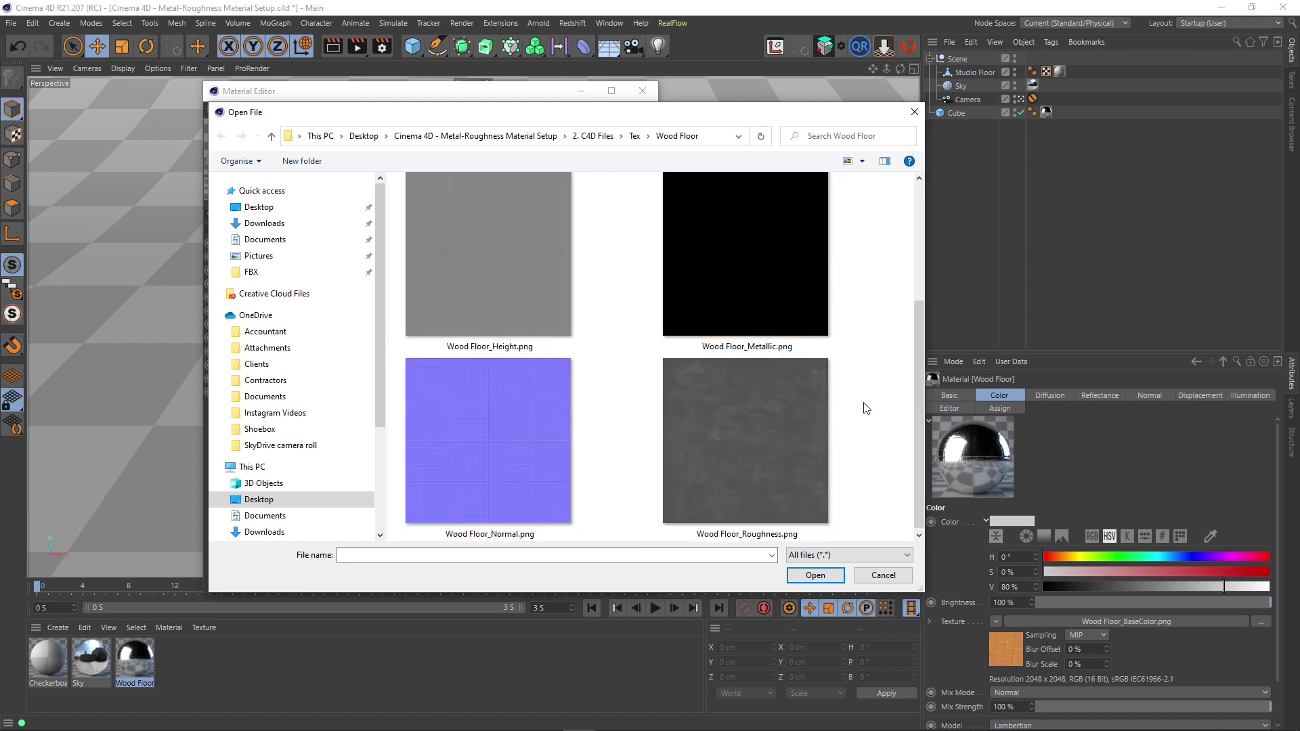
pyautogui.scroll(2, 873, 404)
pyautogui.scroll(-2, 873, 404)
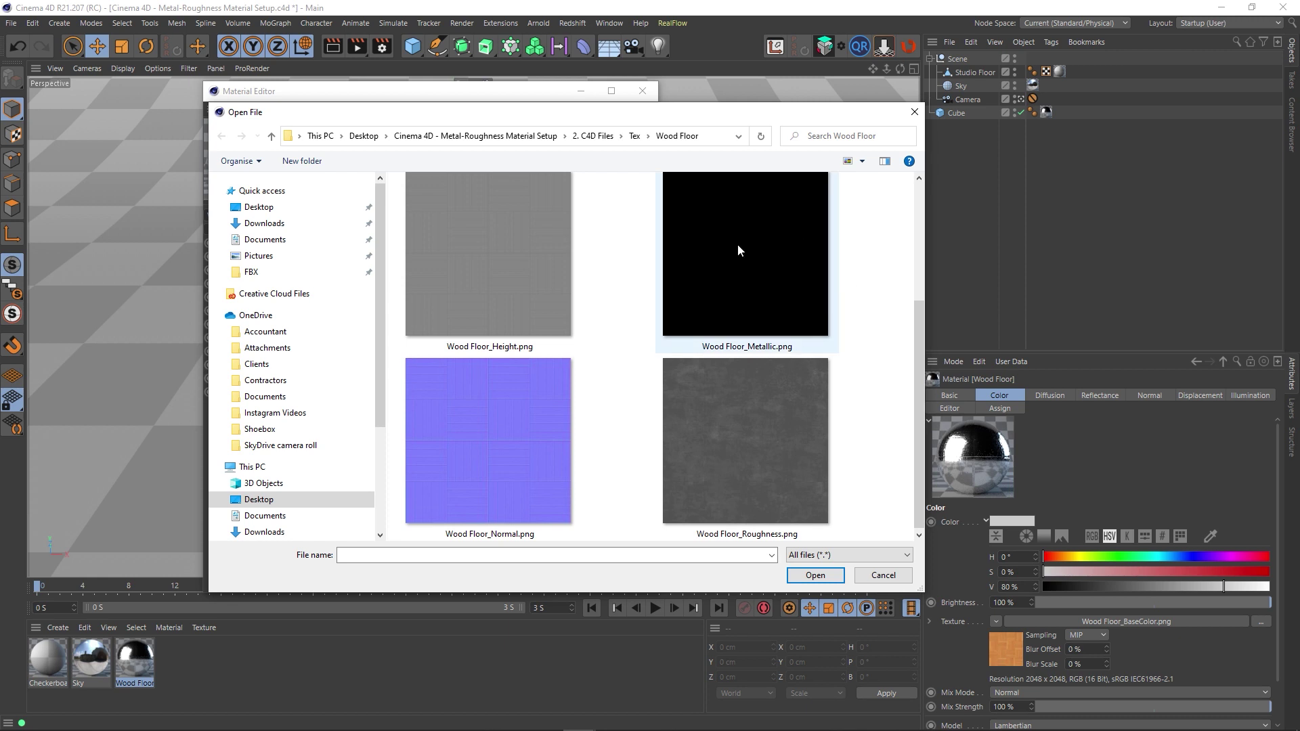
pyautogui.click(914, 112)
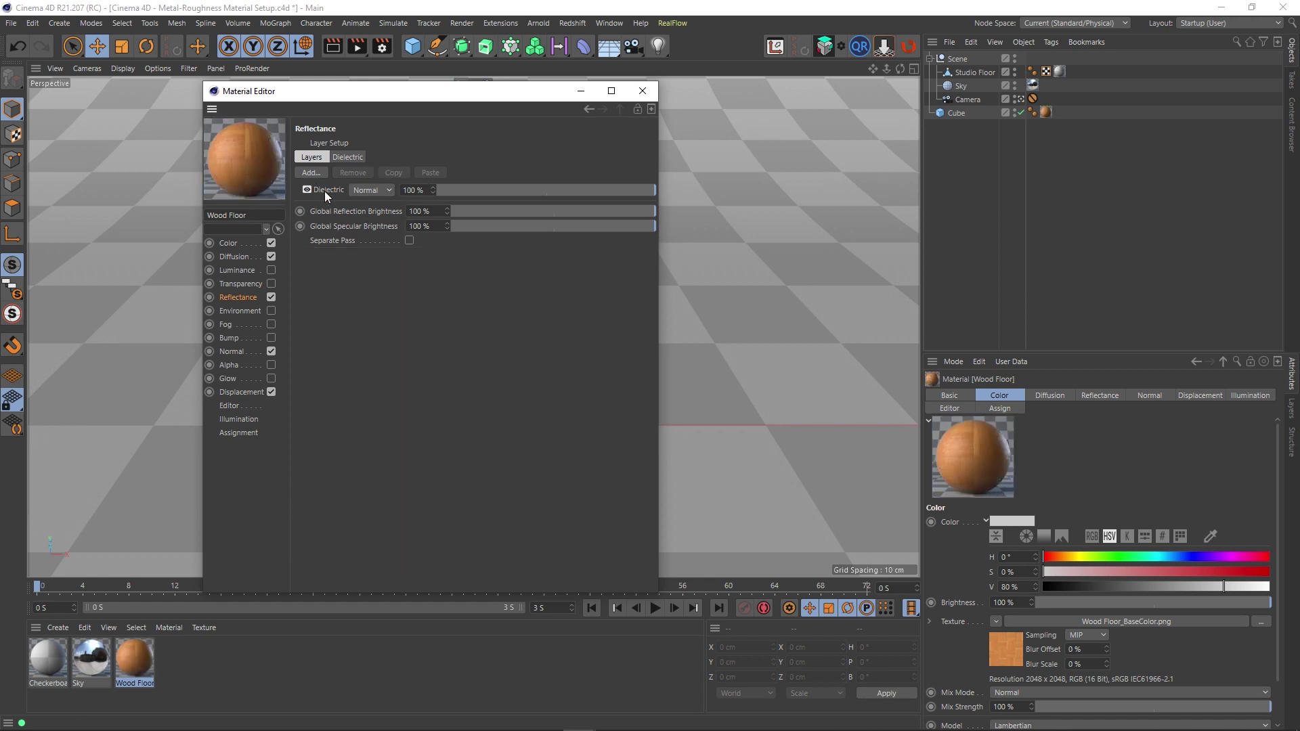
pyautogui.click(642, 91)
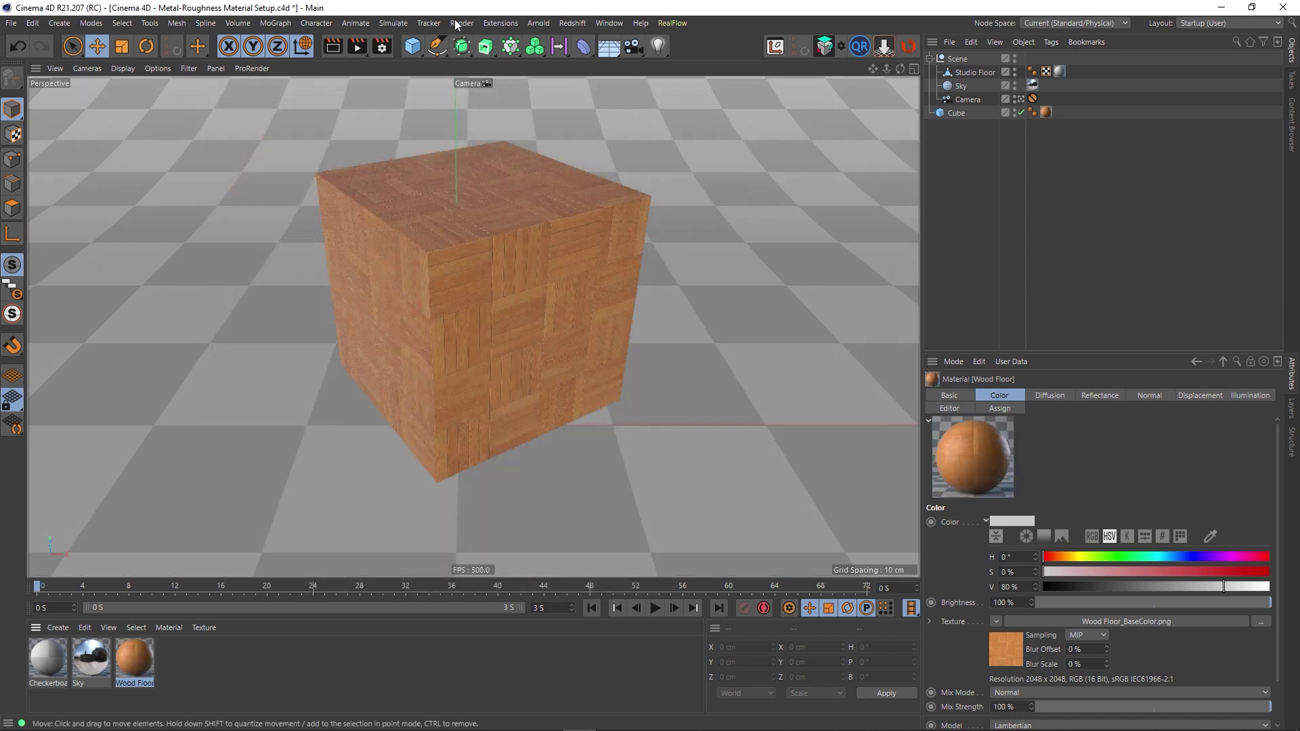
# Reopen the Picture Viewer render and switch to Unity, framing its Wood Floor cube from a similar angle for comparison
pyautogui.click(609, 23)
pyautogui.click(637, 317)
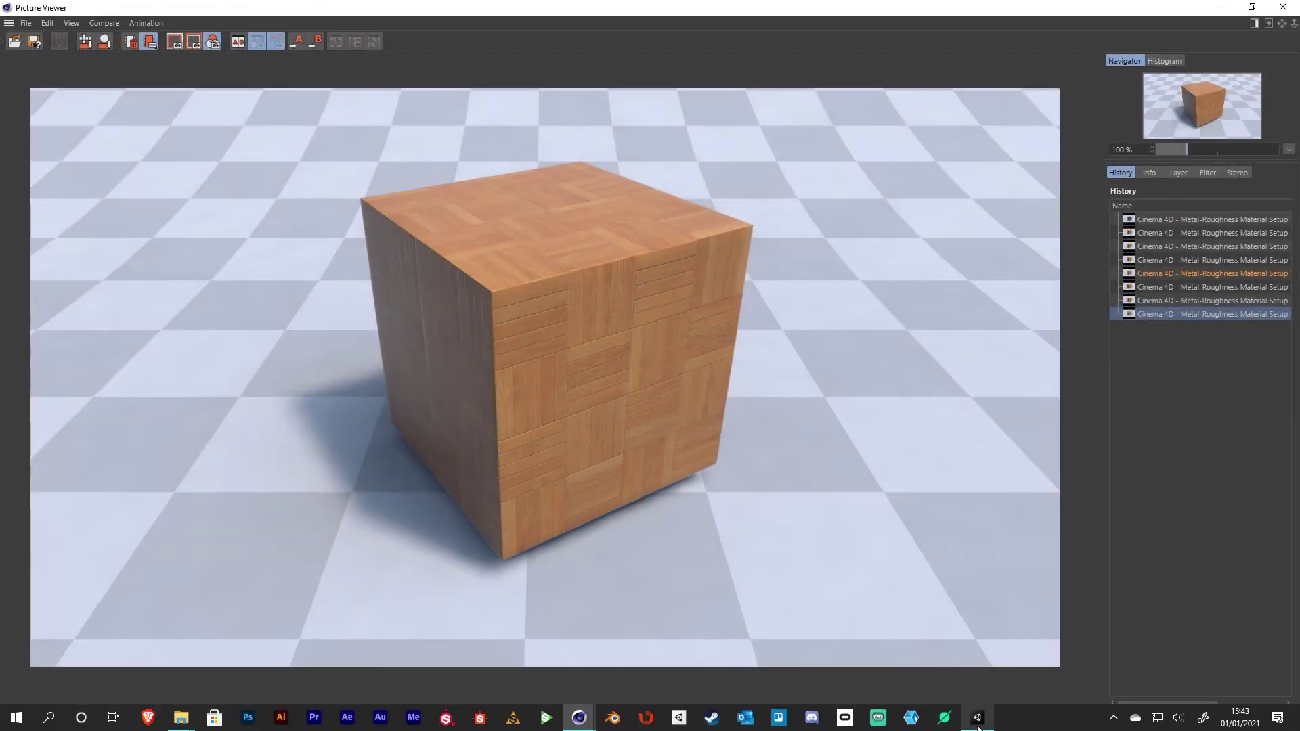
pyautogui.click(978, 717)
pyautogui.click(171, 351)
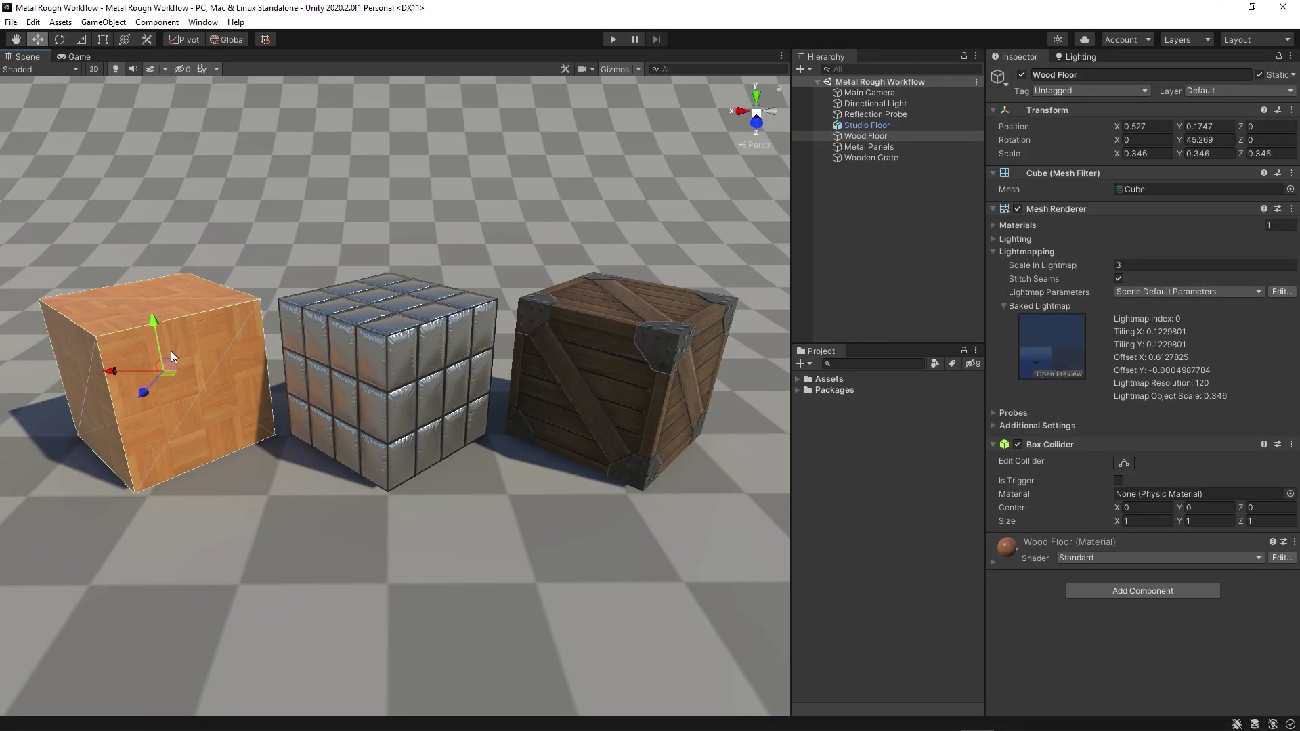
pyautogui.press('f')
pyautogui.keyDown('alt'); pyautogui.moveTo(371, 355); pyautogui.dragTo(441, 333); pyautogui.keyUp('alt')
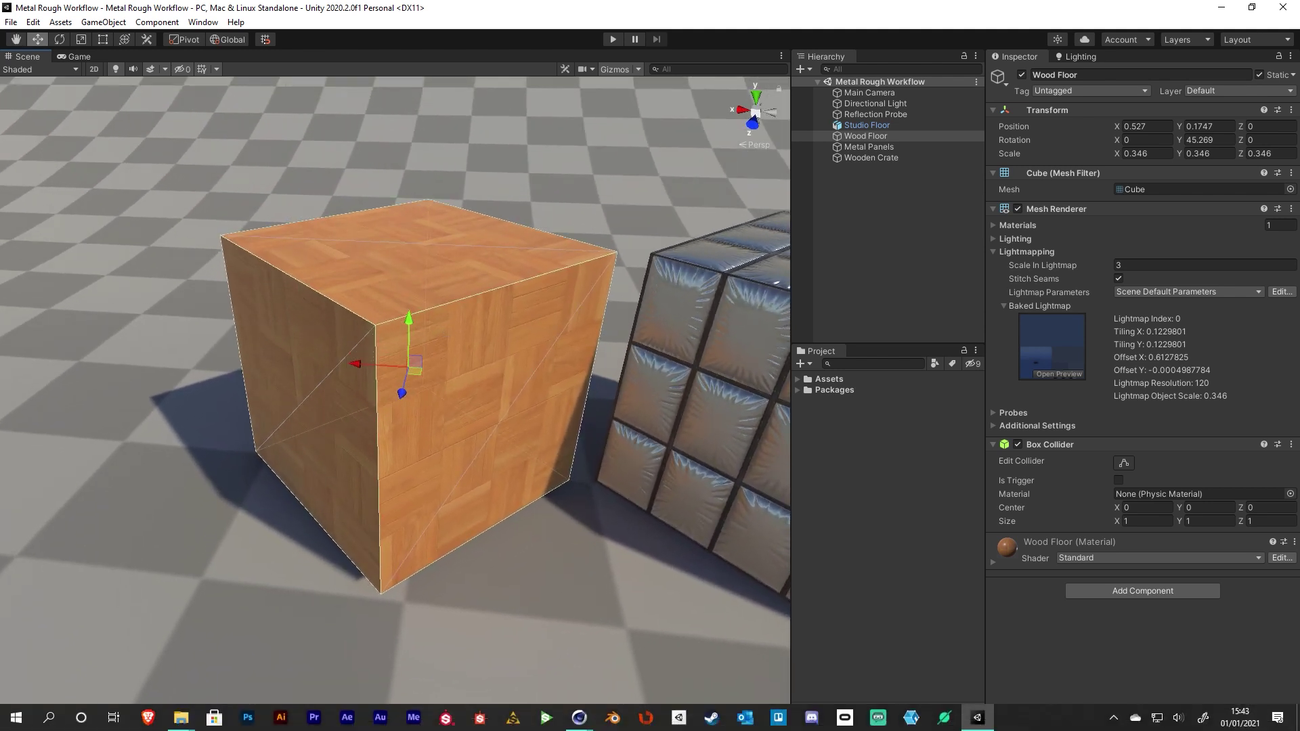
# Switch back to the Cinema 4D Picture Viewer to compare the rendered cube, and close the viewer
pyautogui.moveTo(579, 717)
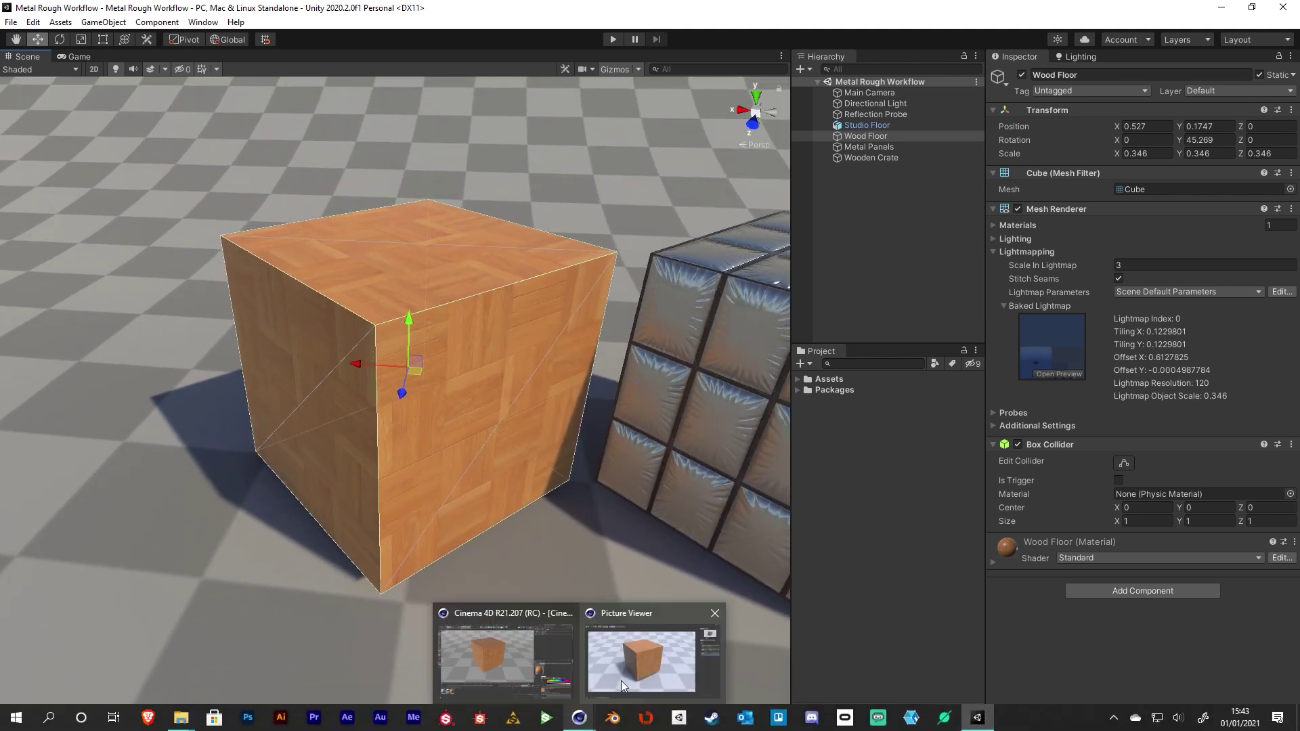
pyautogui.click(620, 680)
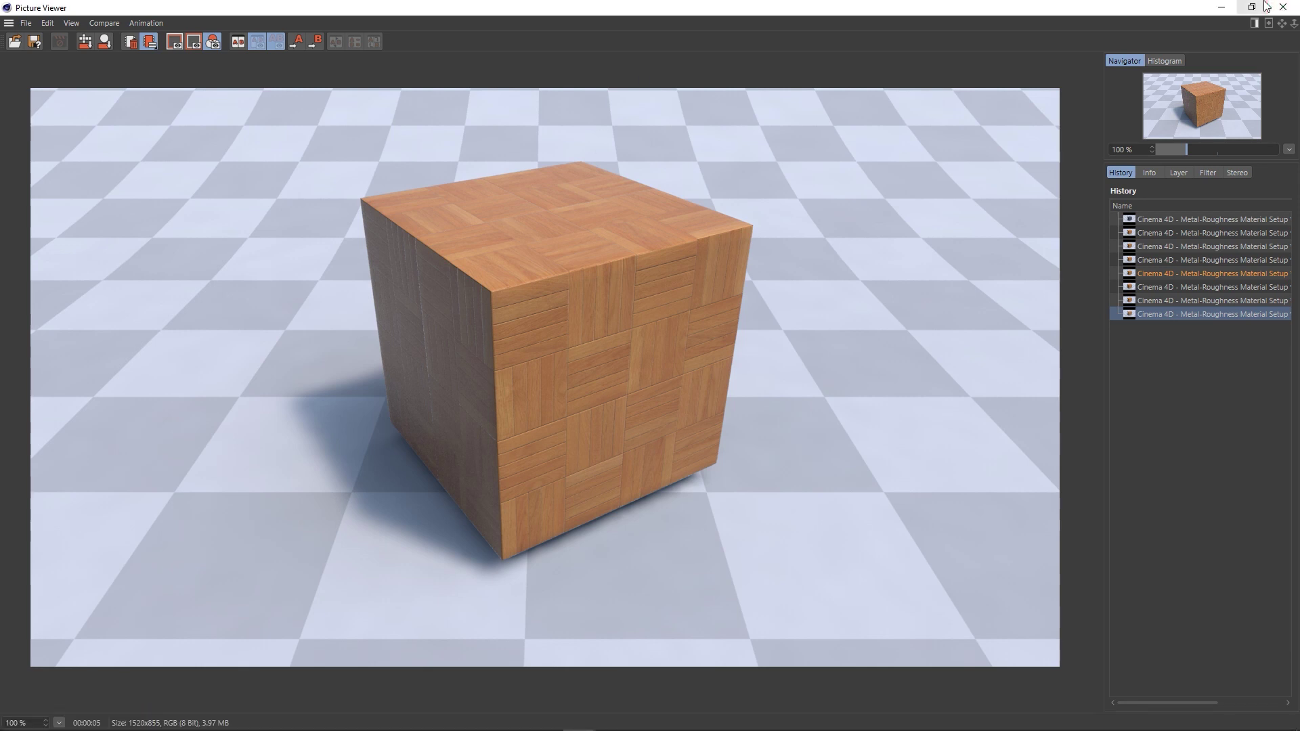
pyautogui.click(1285, 7)
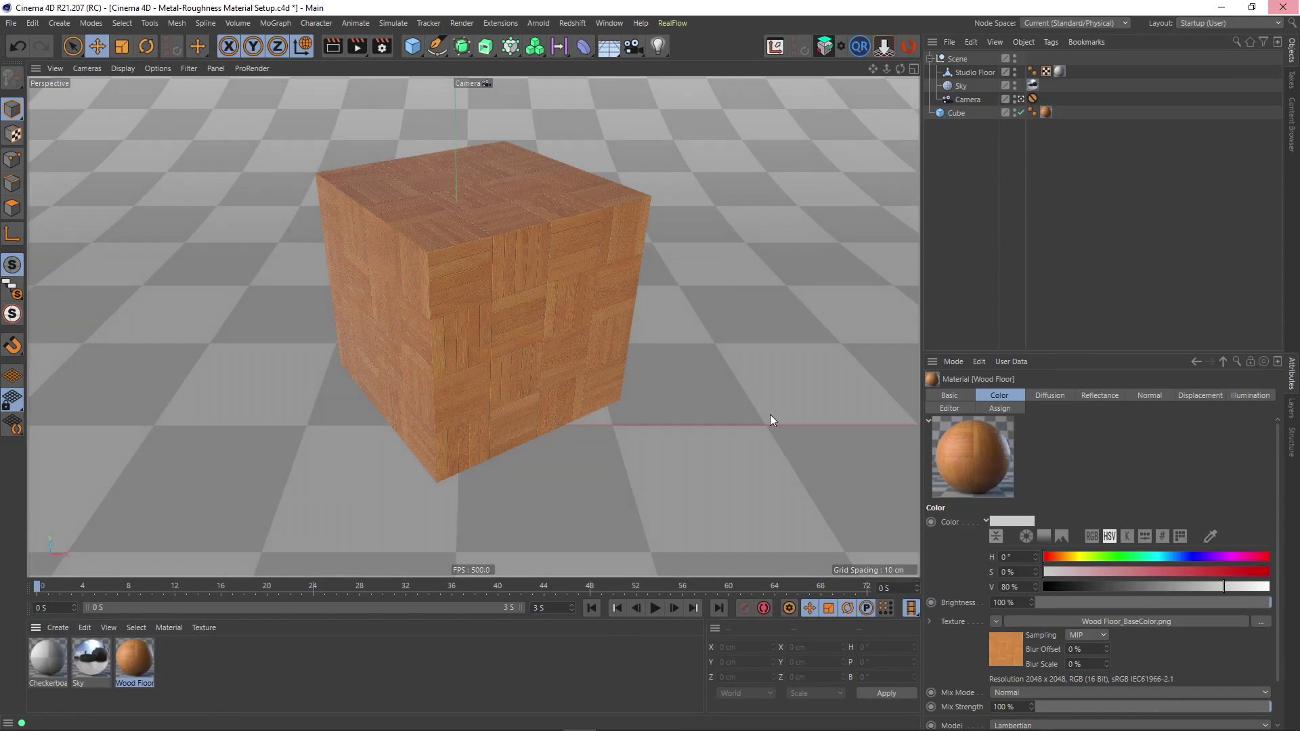
pyautogui.doubleClick(135, 660)
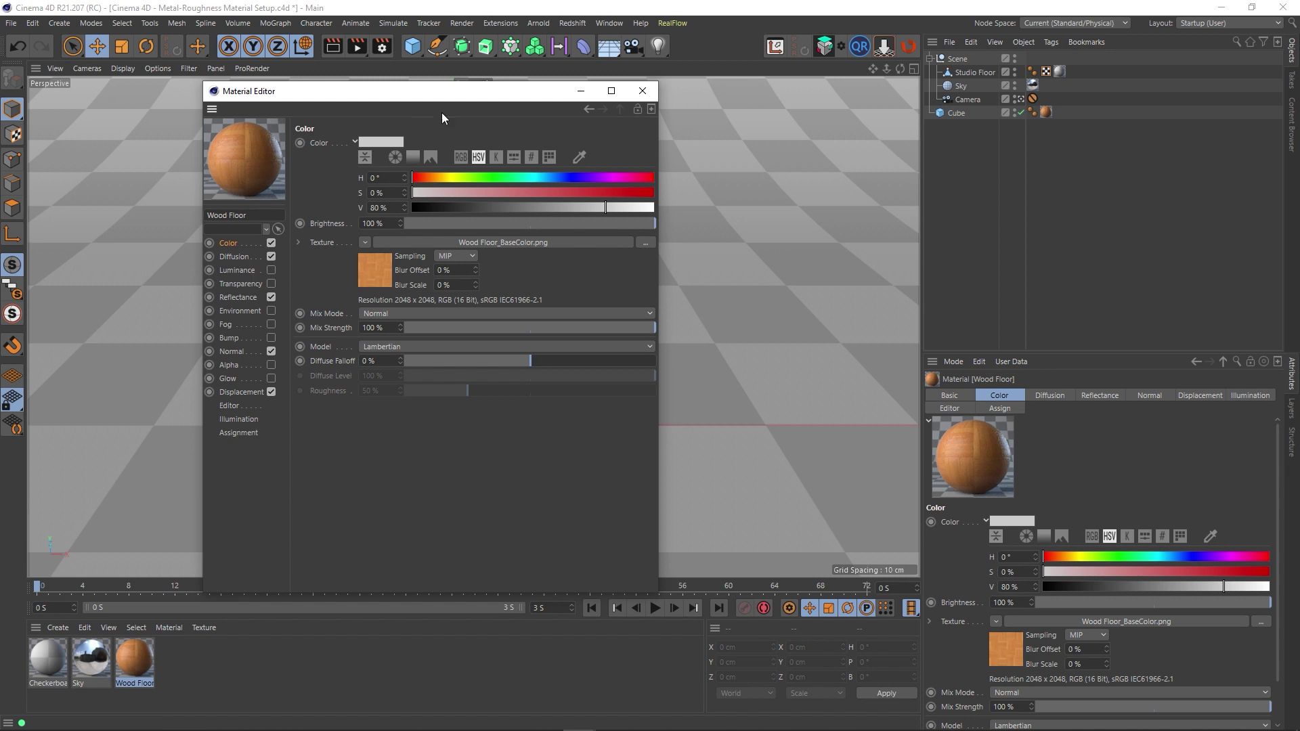
pyautogui.click(643, 91)
# Create a new PBR material and place it after the Wood Floor material
pyautogui.click(58, 628)
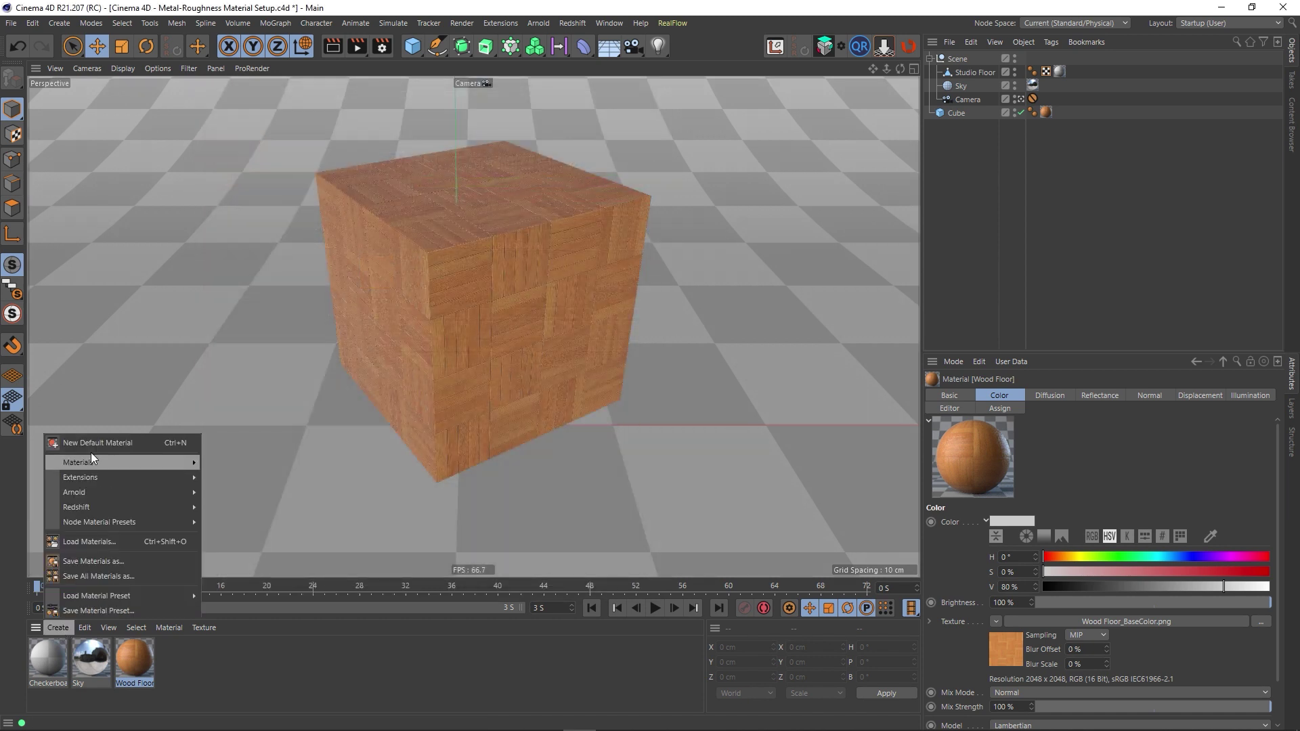
pyautogui.moveTo(102, 463)
pyautogui.click(264, 474)
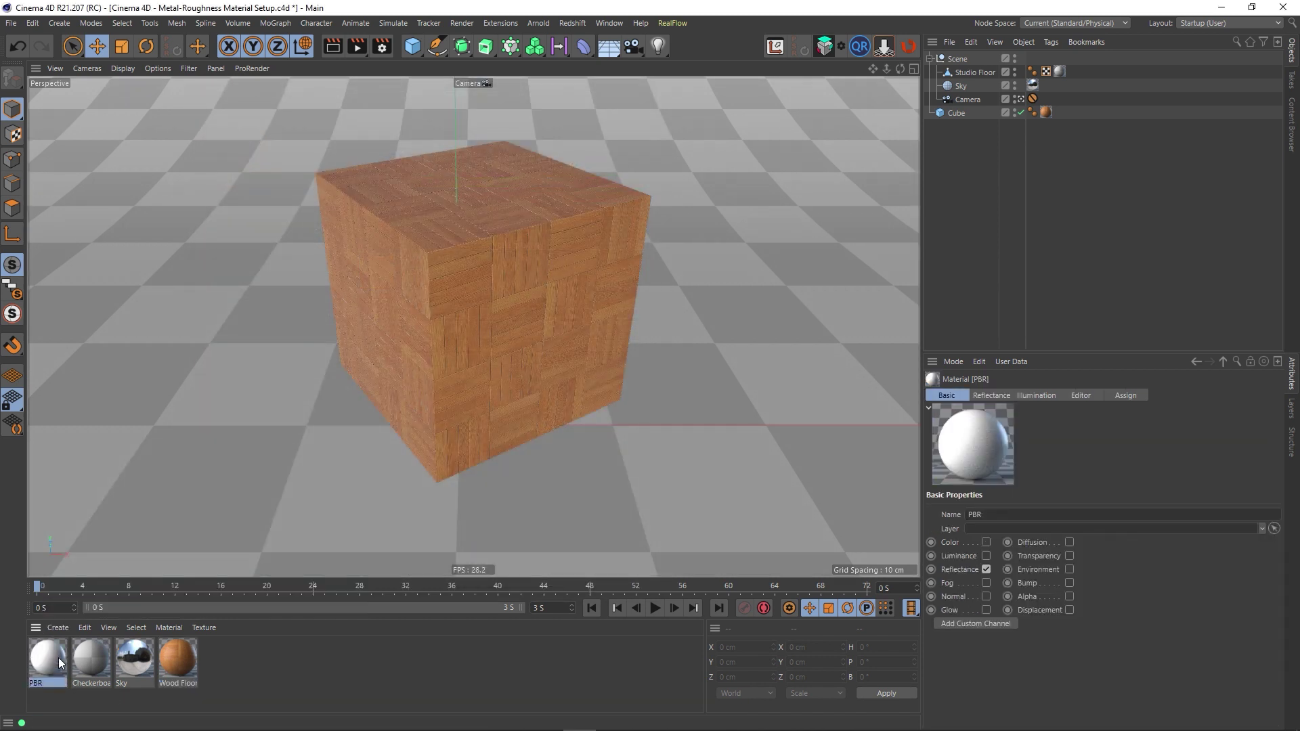
pyautogui.moveTo(136, 659); pyautogui.dragTo(200, 665)
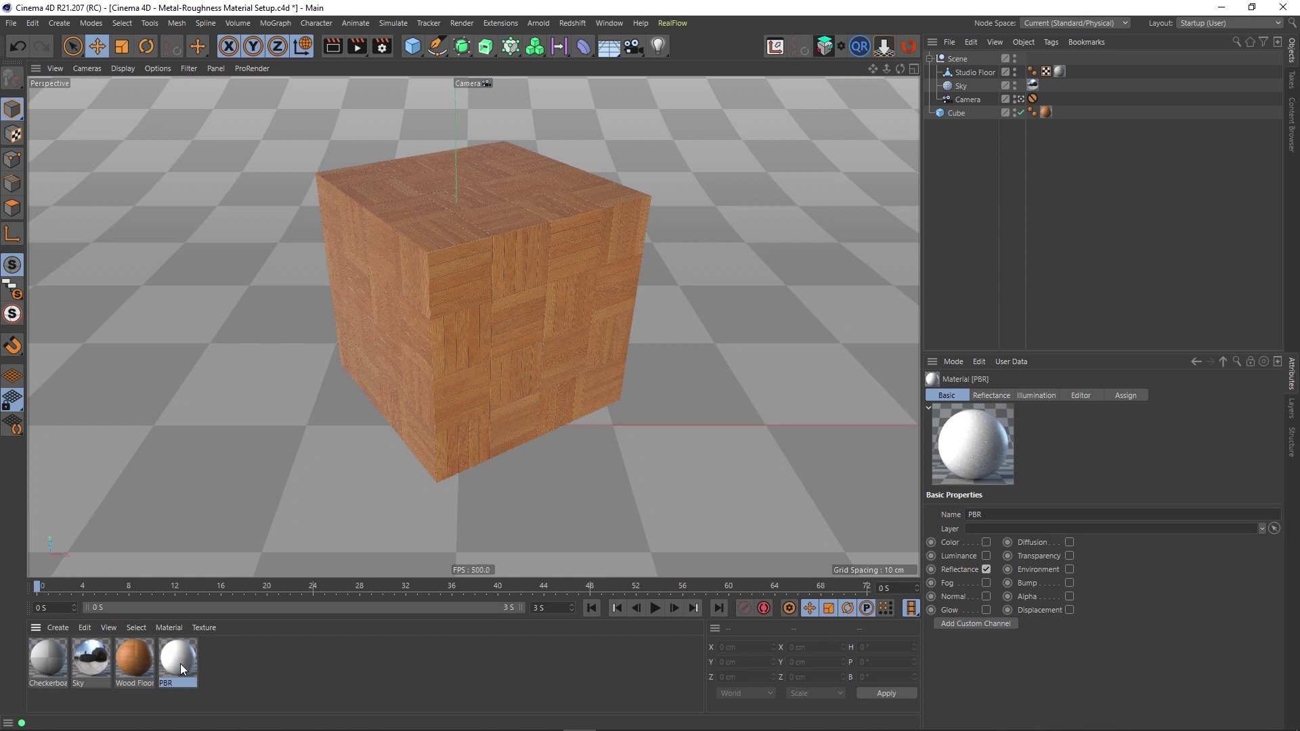
pyautogui.doubleClick(180, 664)
pyautogui.doubleClick(282, 672)
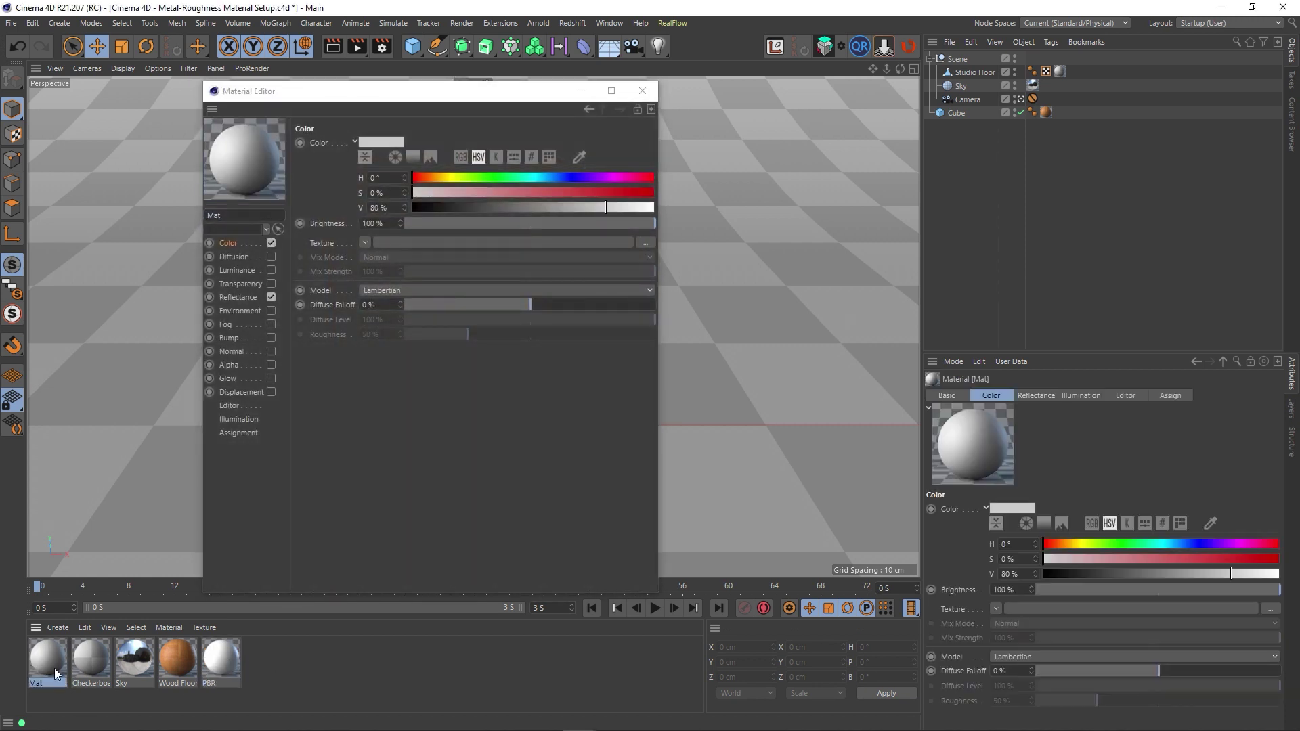
pyautogui.click(654, 95)
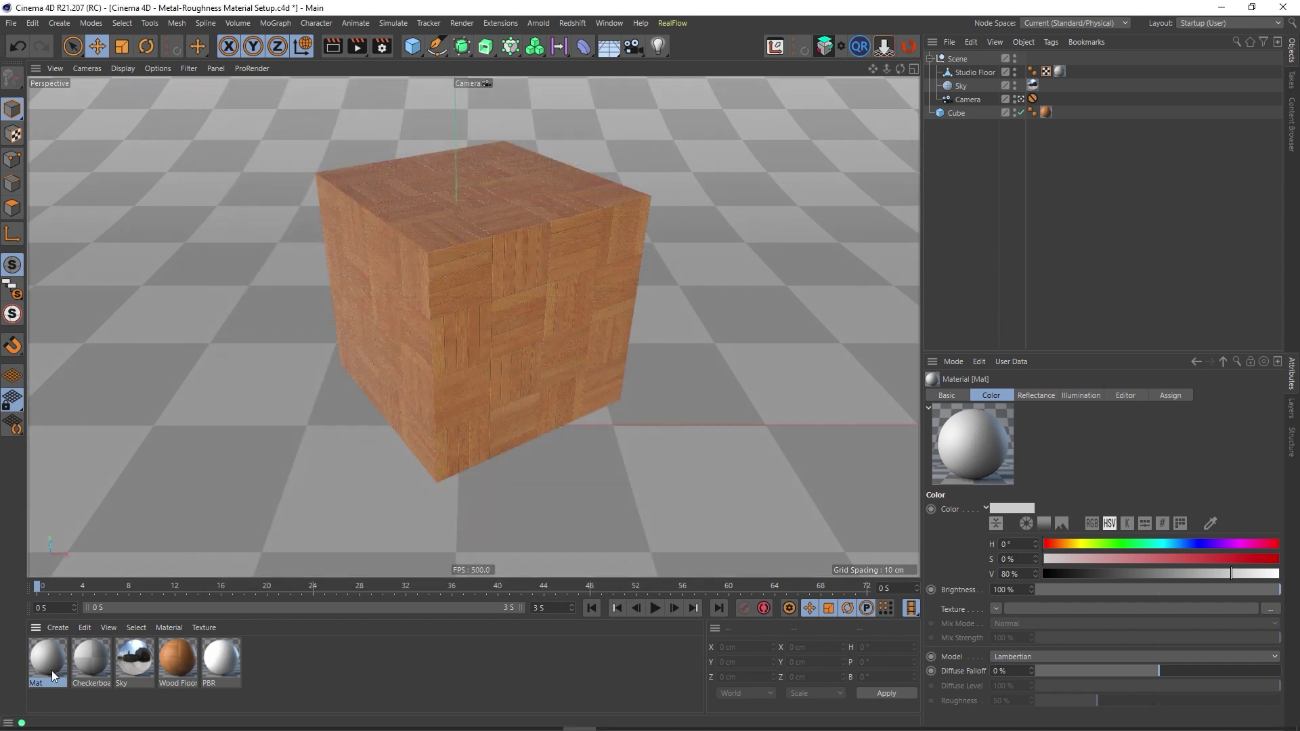
pyautogui.press('Delete')
# Review the PBR material's Color and Reflectance channels, including its default diffuse and reflection layers, and delete the material
pyautogui.doubleClick(190, 662)
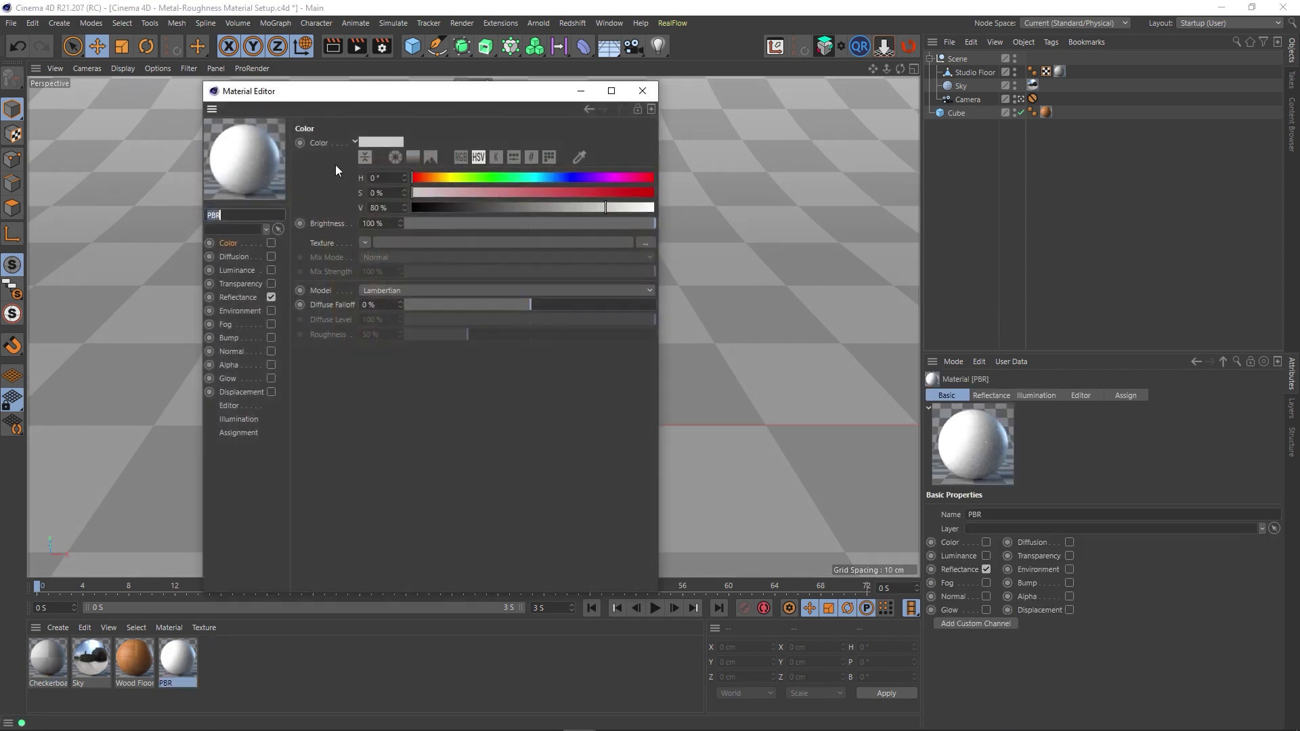
pyautogui.moveTo(319, 88); pyautogui.dragTo(427, 79)
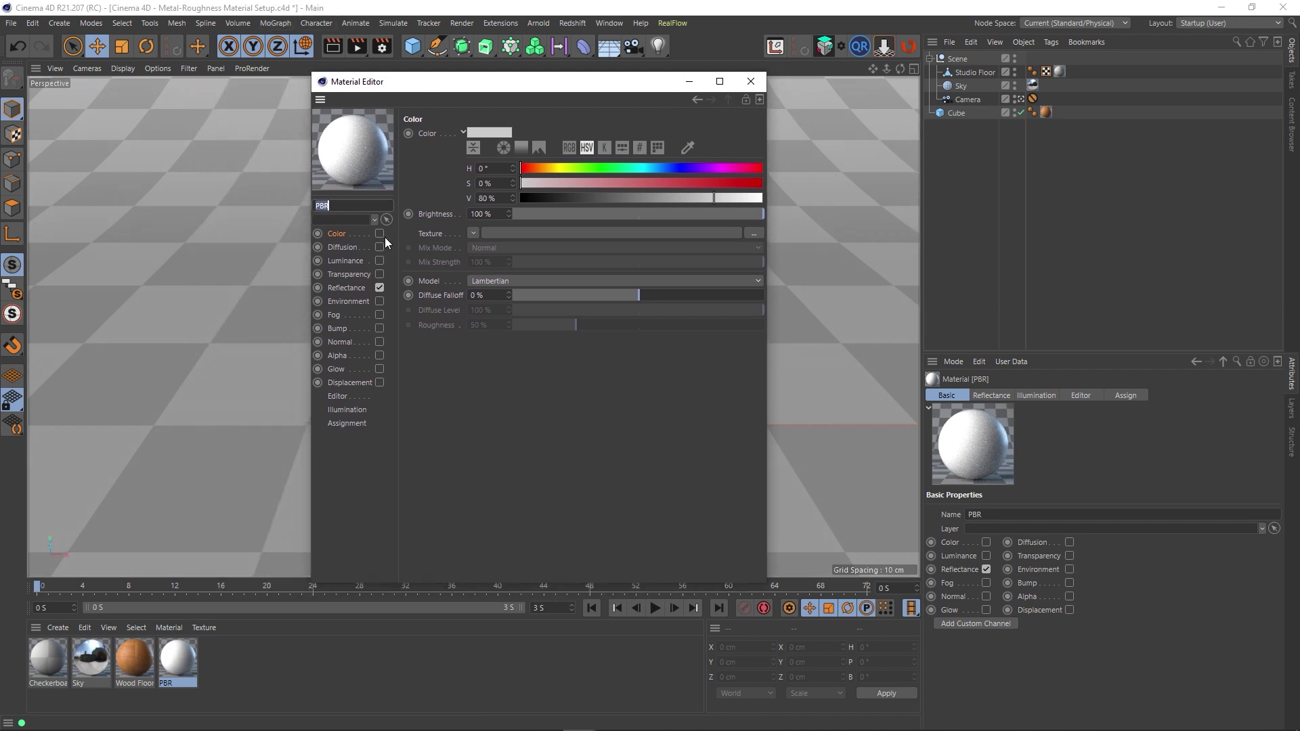
pyautogui.click(346, 289)
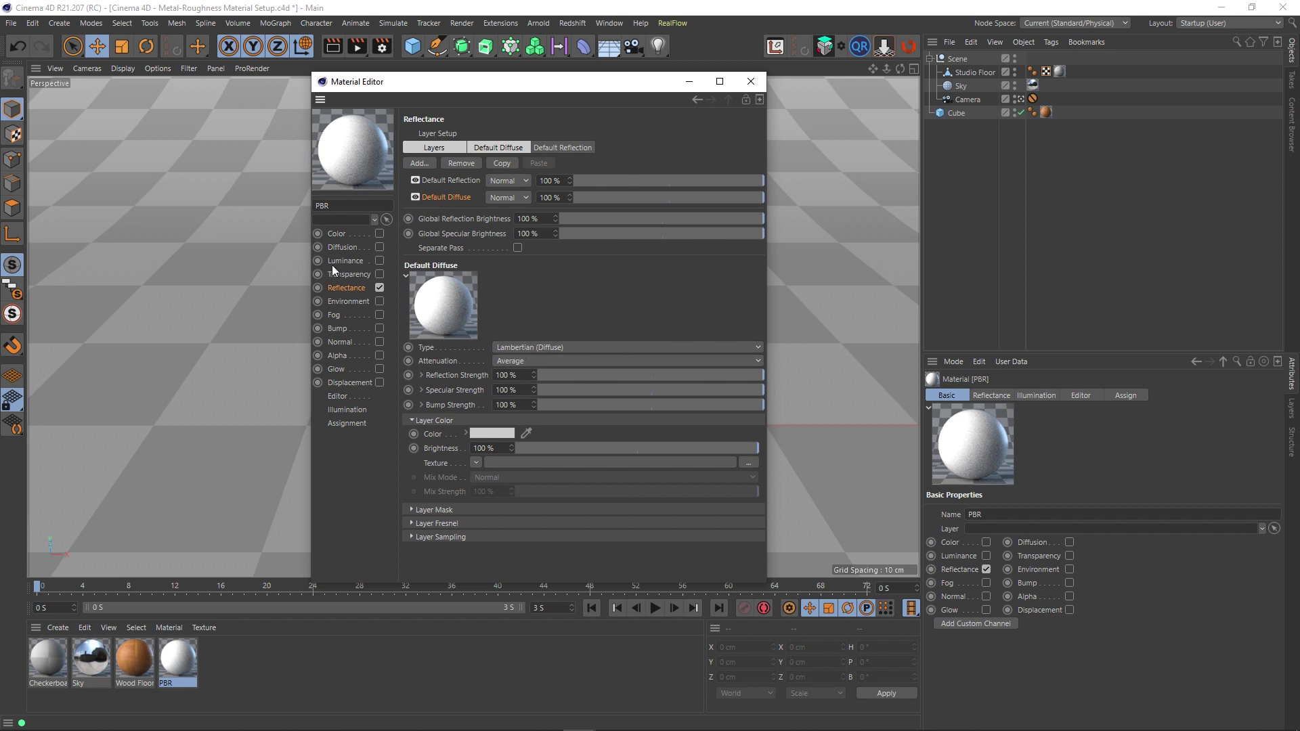
pyautogui.click(336, 235)
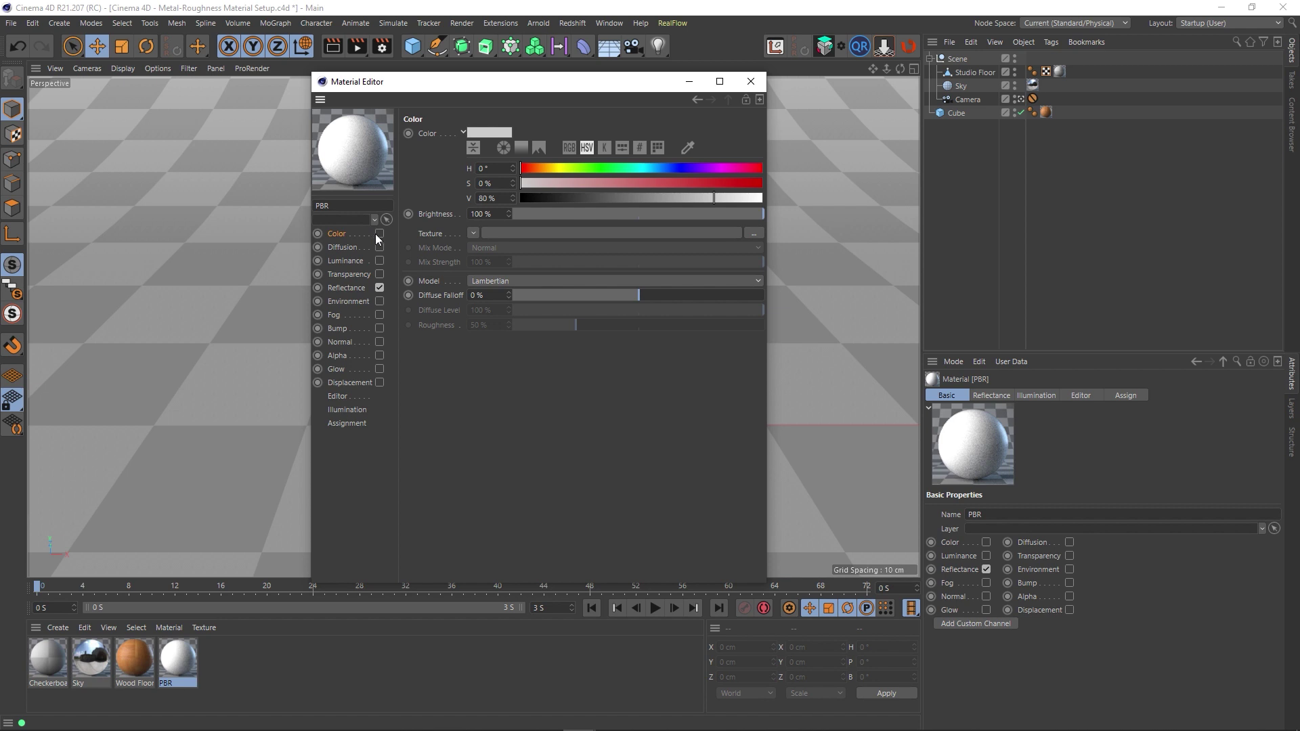
pyautogui.click(351, 290)
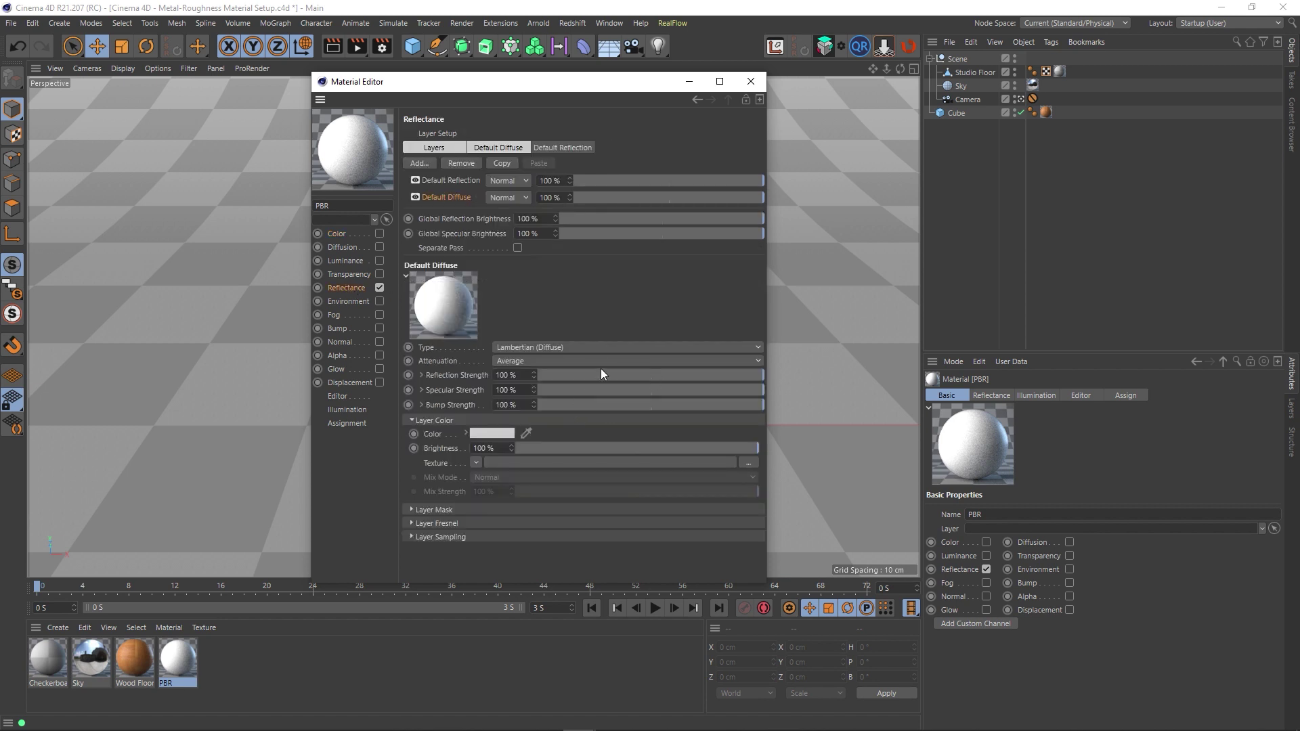
pyautogui.click(562, 148)
pyautogui.click(753, 80)
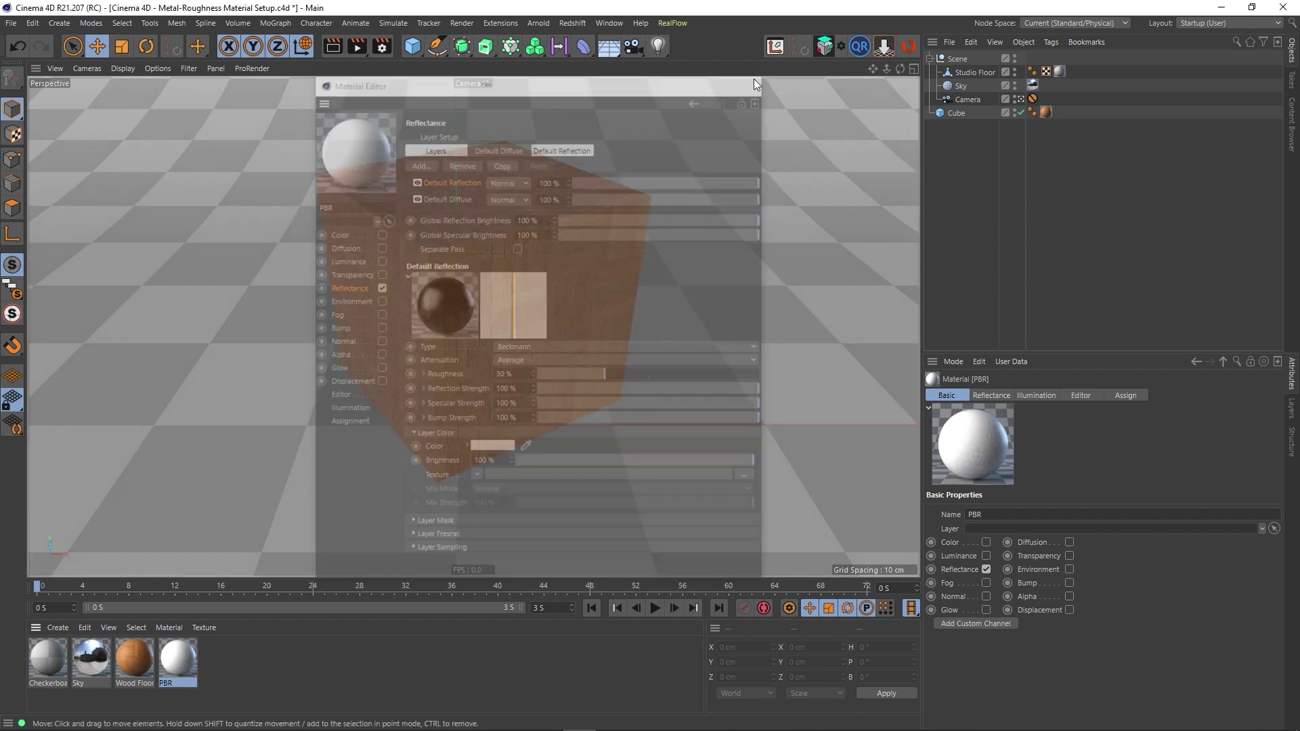
pyautogui.press('Delete')
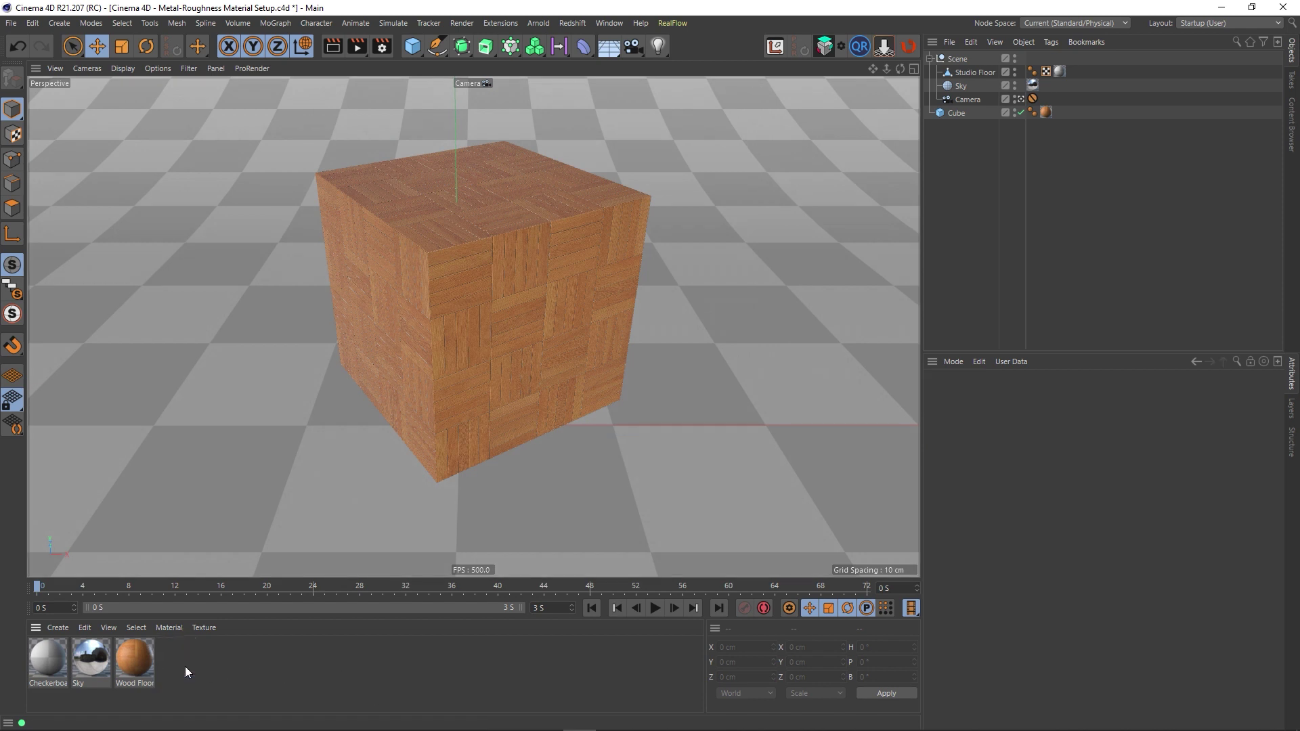
# Open the Wood Floor material for editing and disable its Color channel
pyautogui.doubleClick(135, 660)
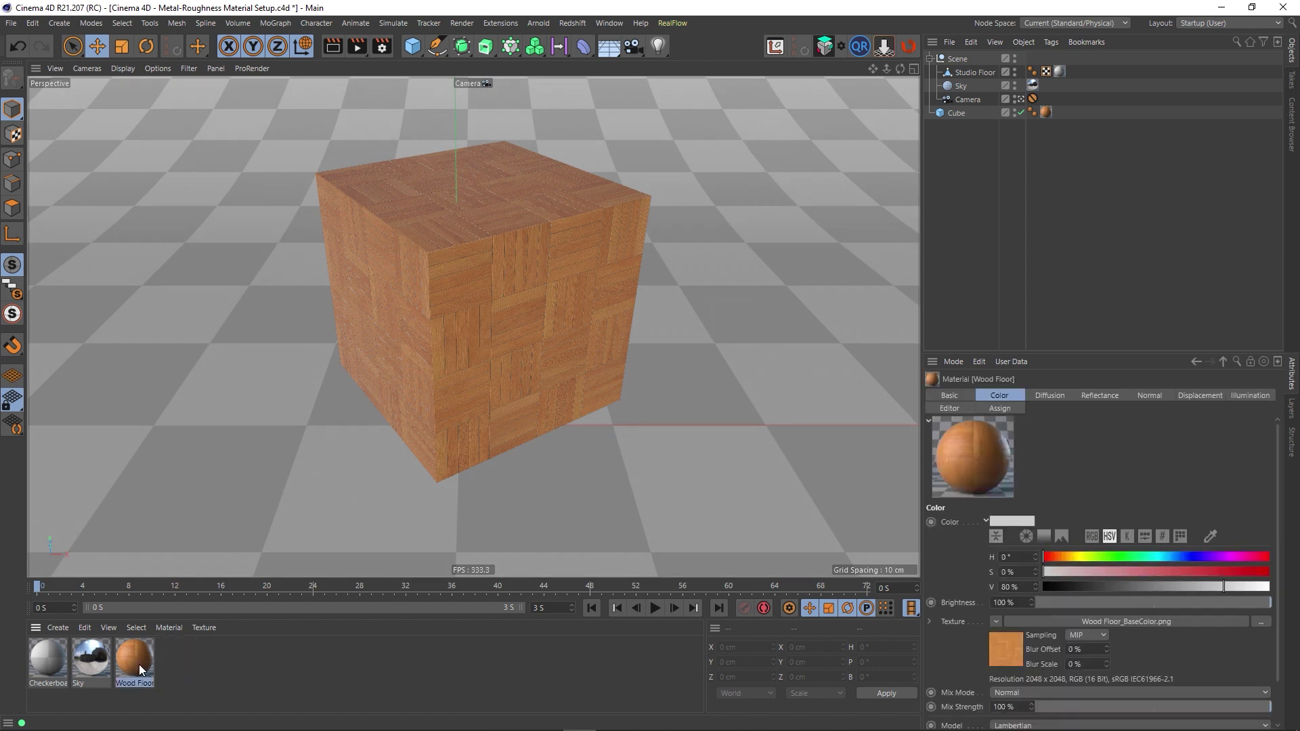
pyautogui.moveTo(376, 102); pyautogui.dragTo(759, 117)
pyautogui.click(612, 259)
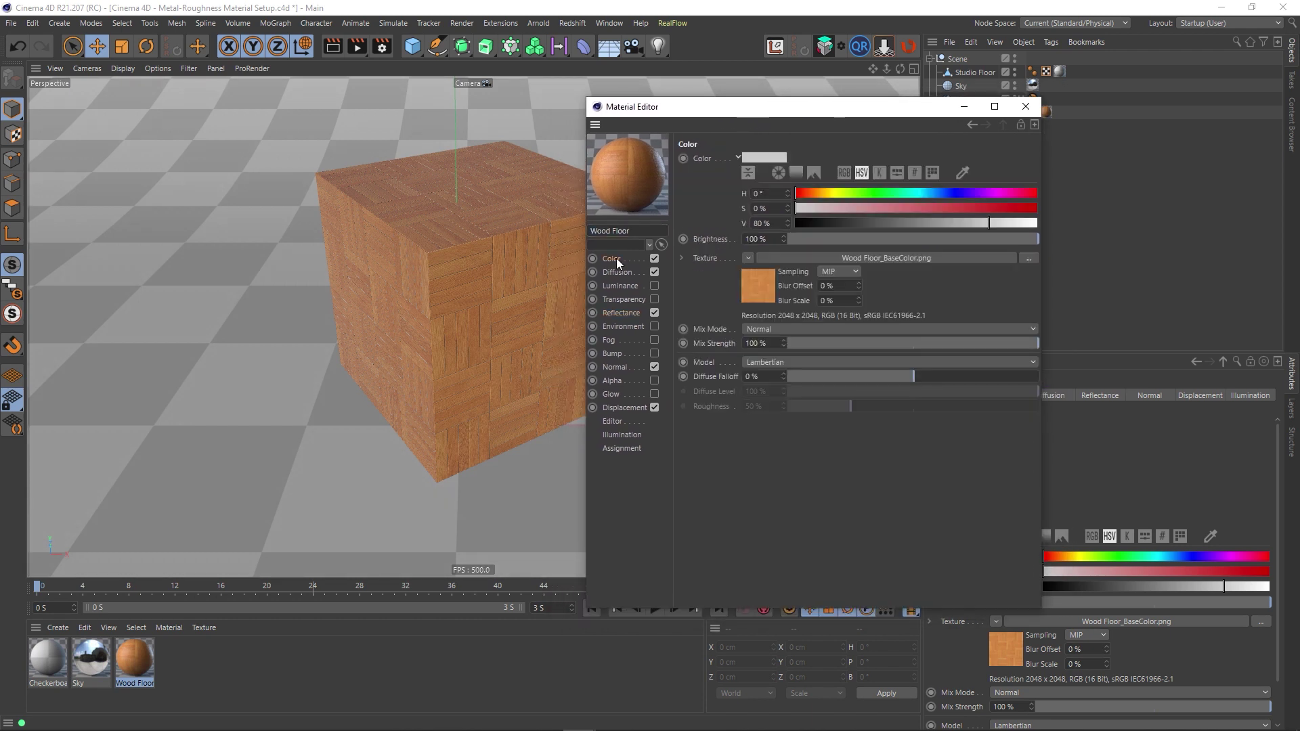
pyautogui.click(654, 259)
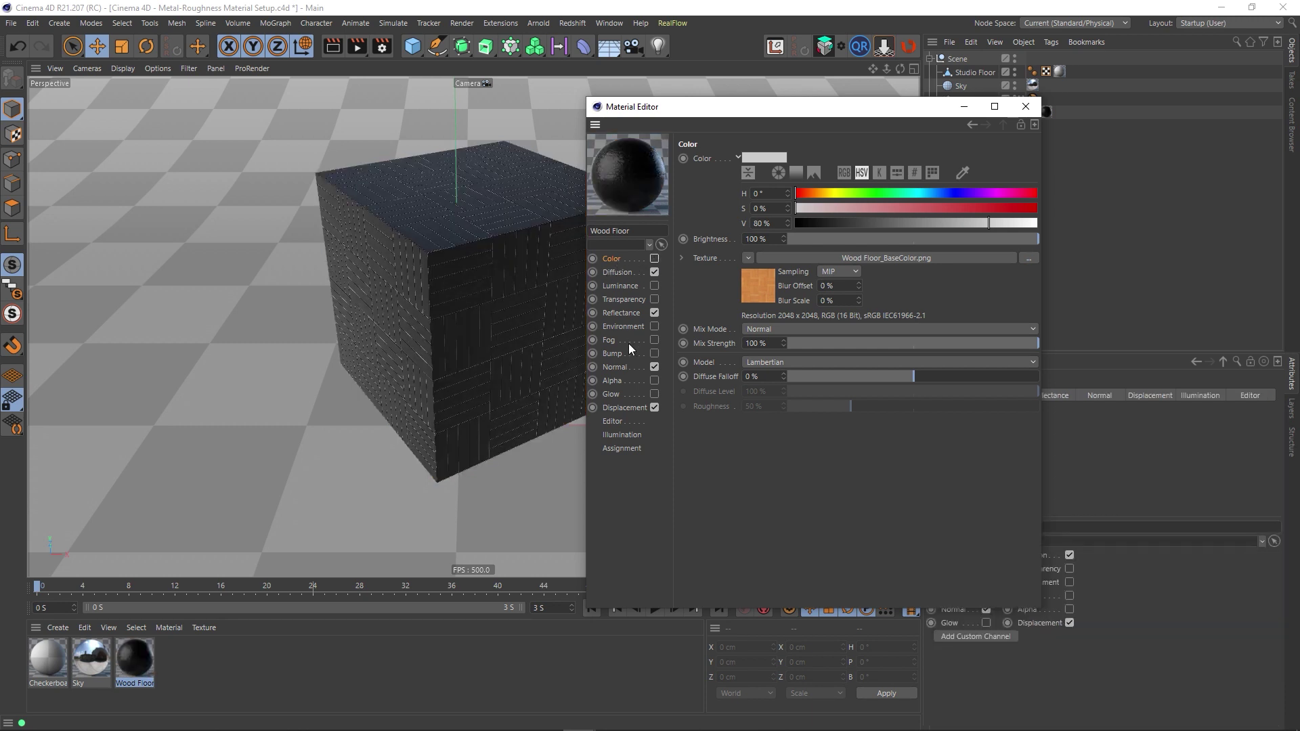
# Add a Lambertian (Diffuse) layer to the Wood Floor reflectance, name it Diffuse, and place it below the Dielectric layer
pyautogui.click(621, 314)
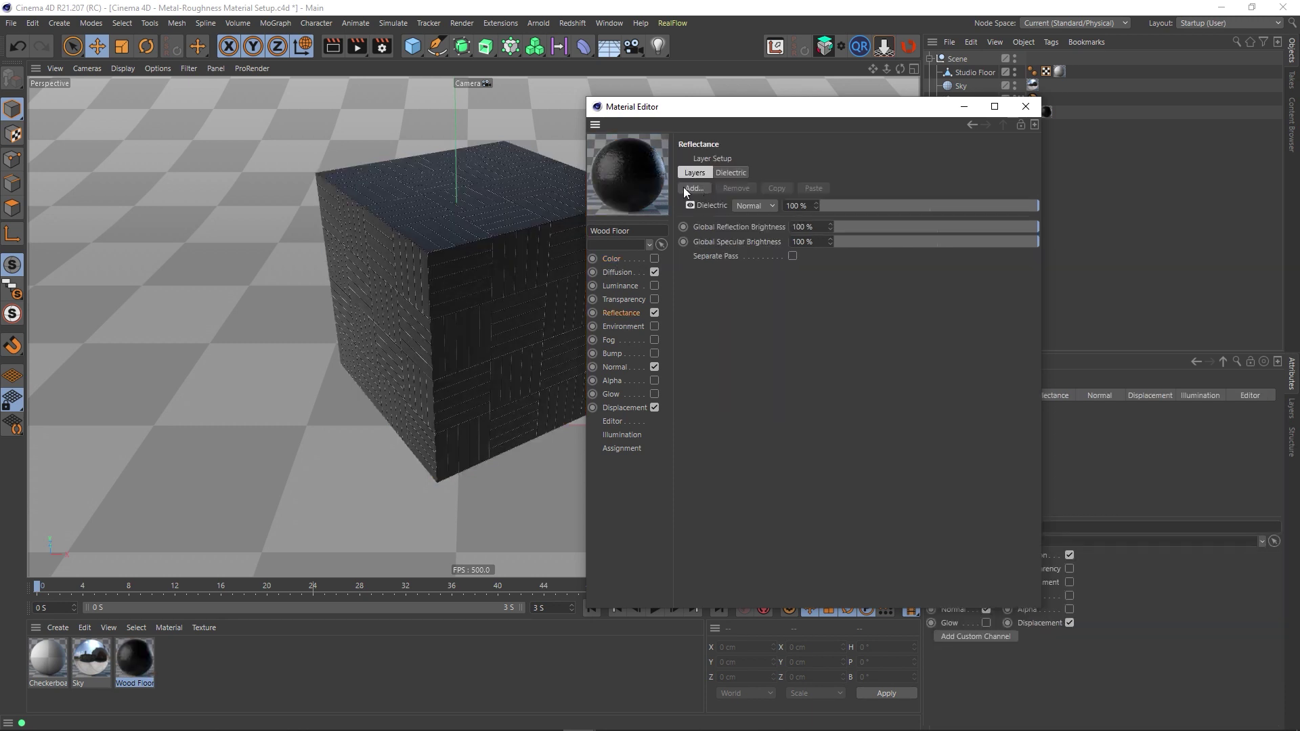
pyautogui.click(701, 190)
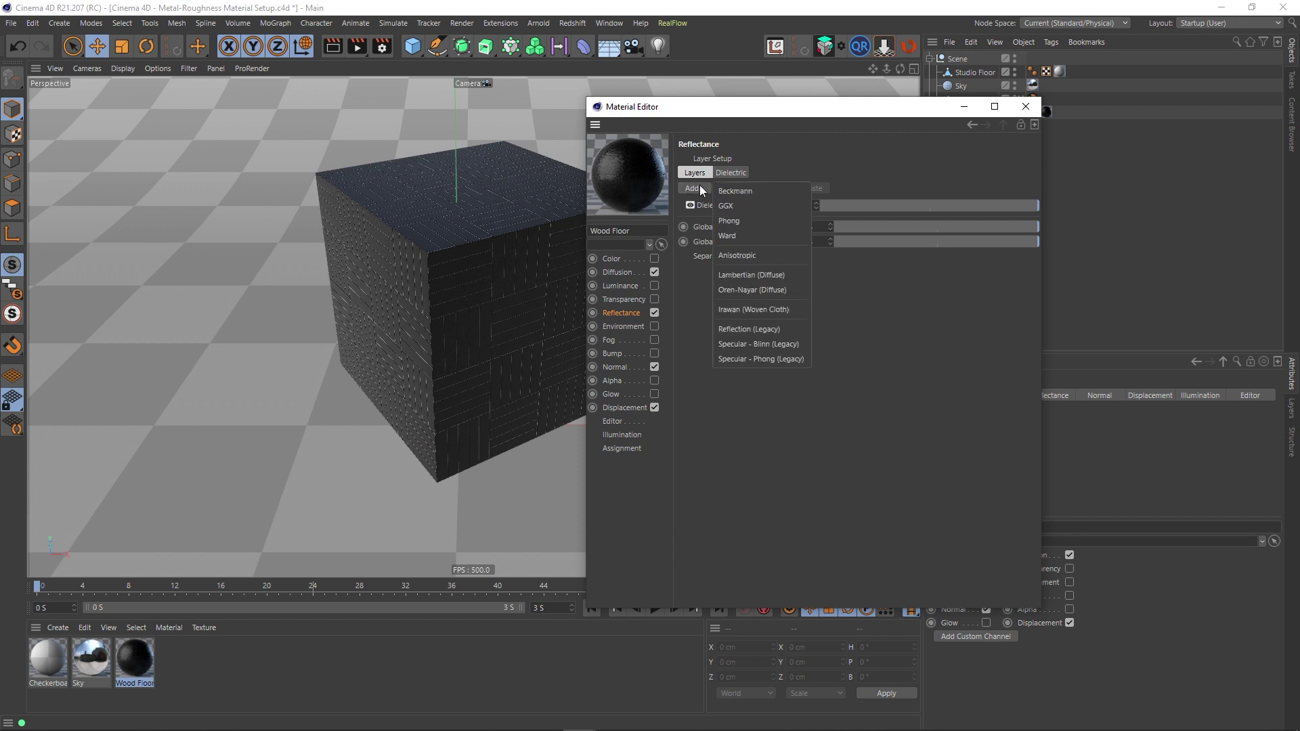
pyautogui.click(749, 275)
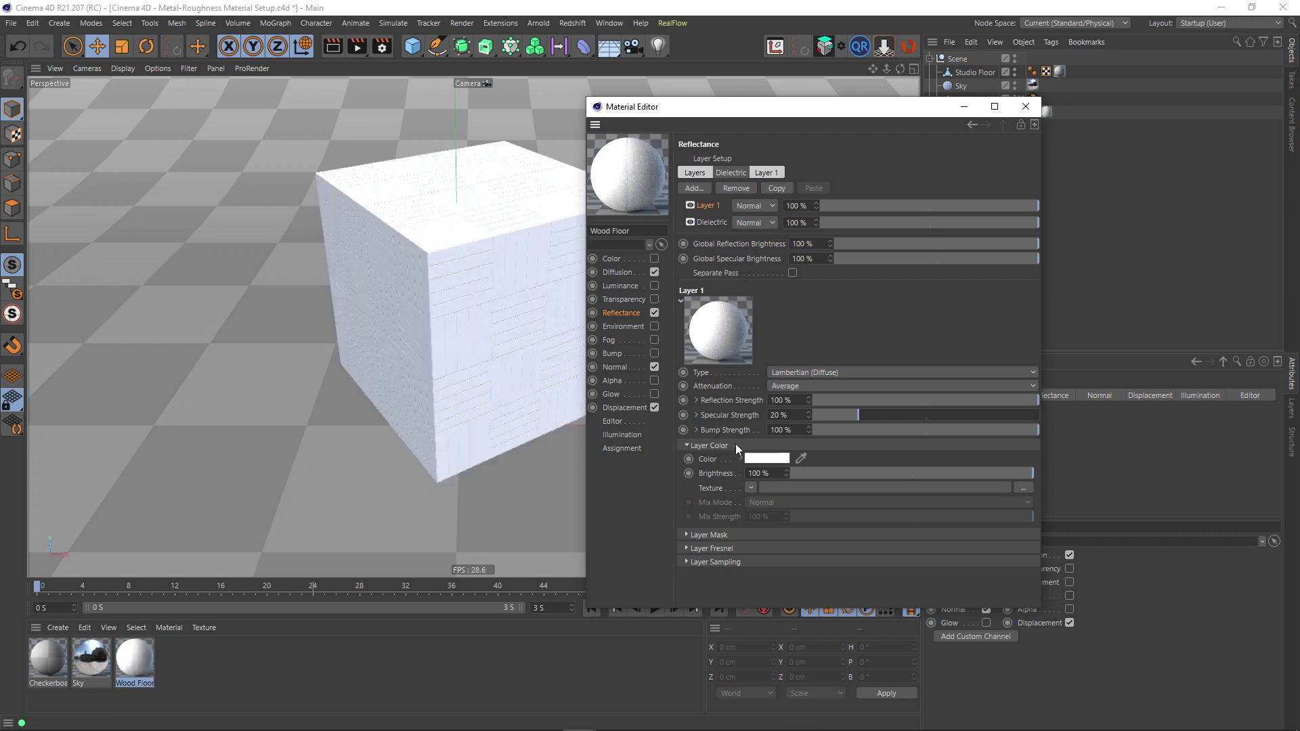
pyautogui.doubleClick(709, 206)
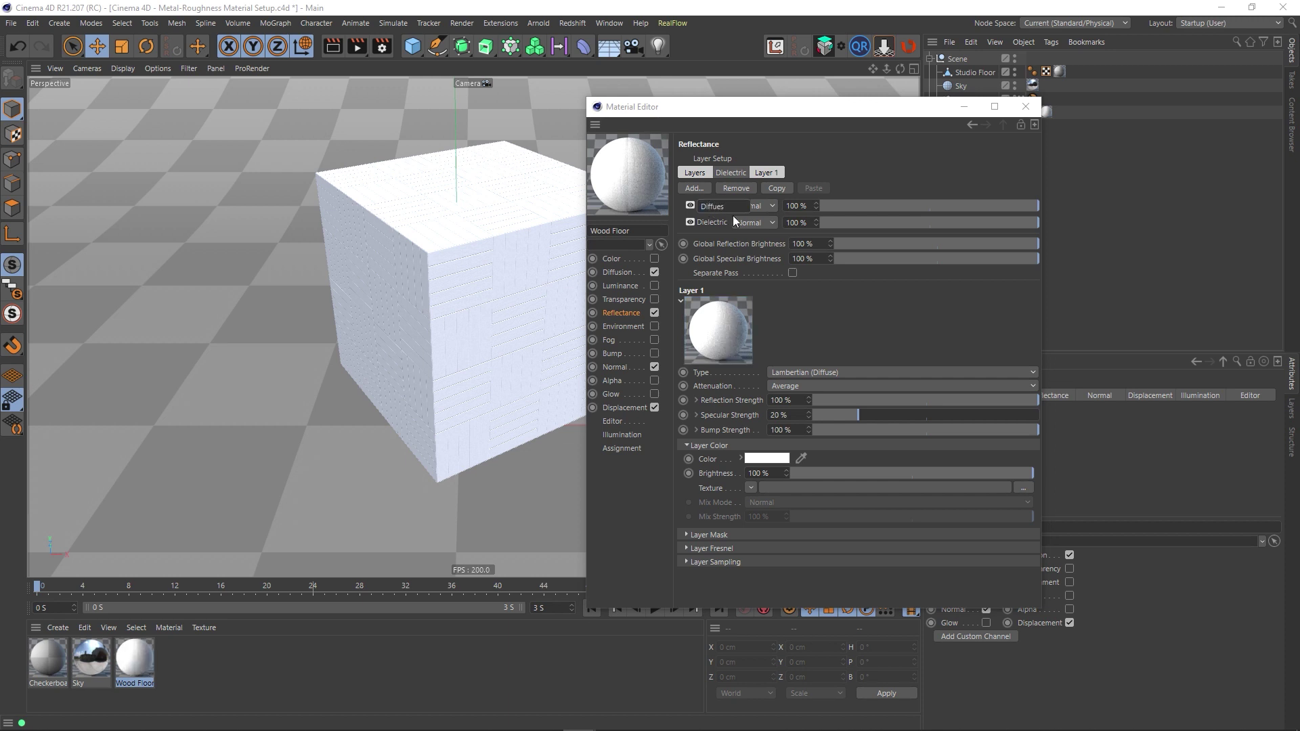
pyautogui.write('Diffuse')
pyautogui.press('Return')
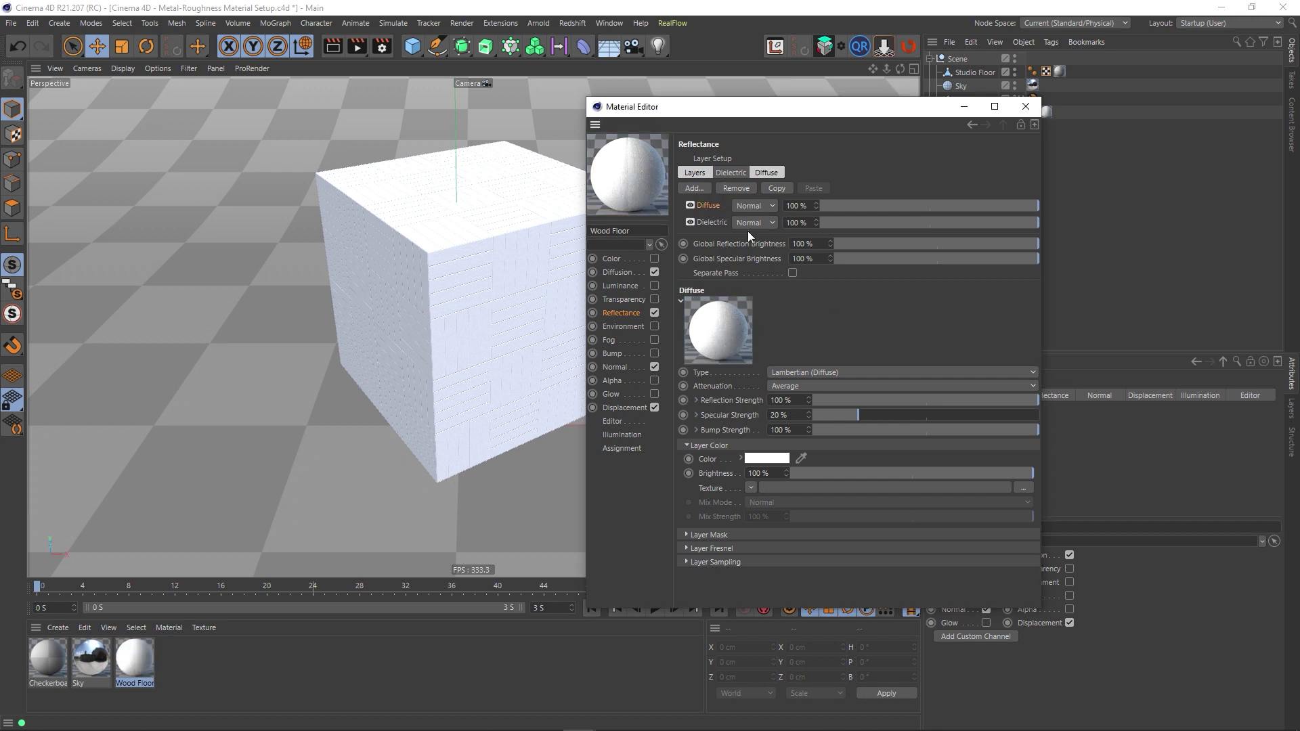
pyautogui.moveTo(705, 232); pyautogui.dragTo(730, 221)
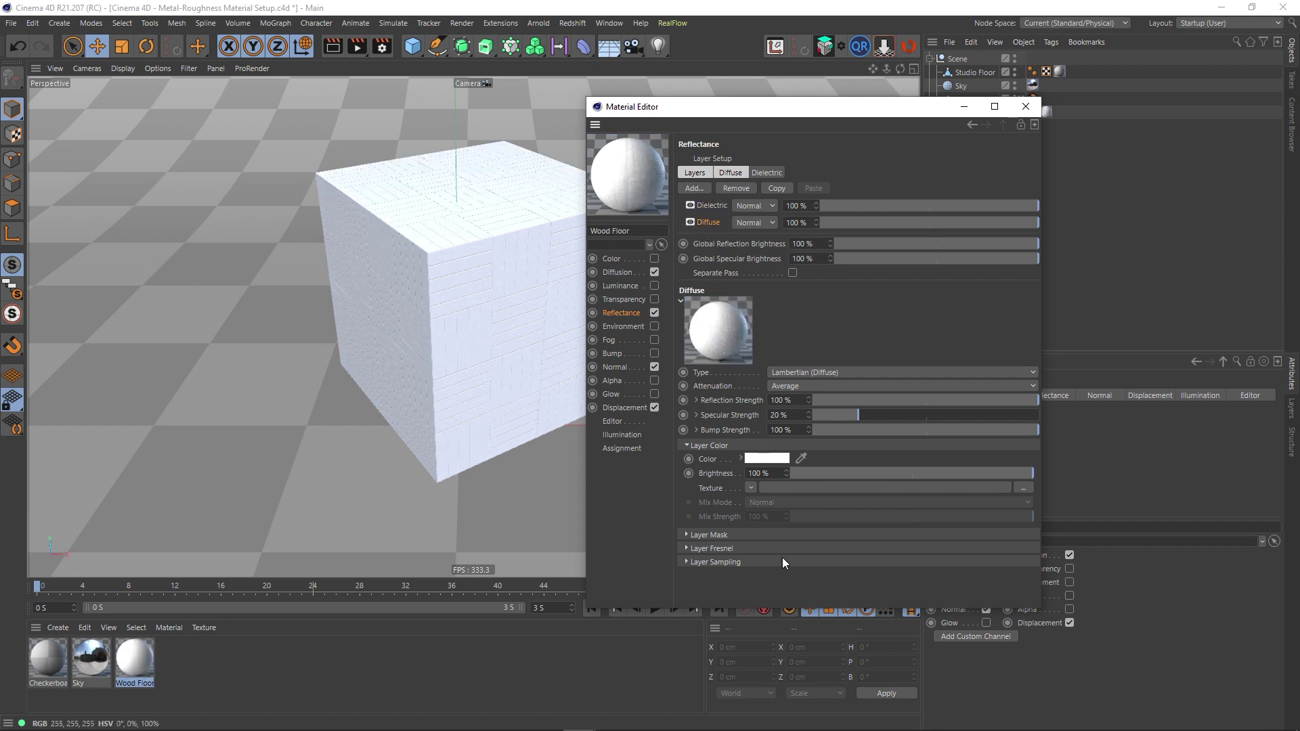
# Load Wood Floor_BaseColor.png as the Diffuse layer's color texture and check the cube in a Picture Viewer render
pyautogui.click(1022, 487)
pyautogui.doubleClick(1119, 279)
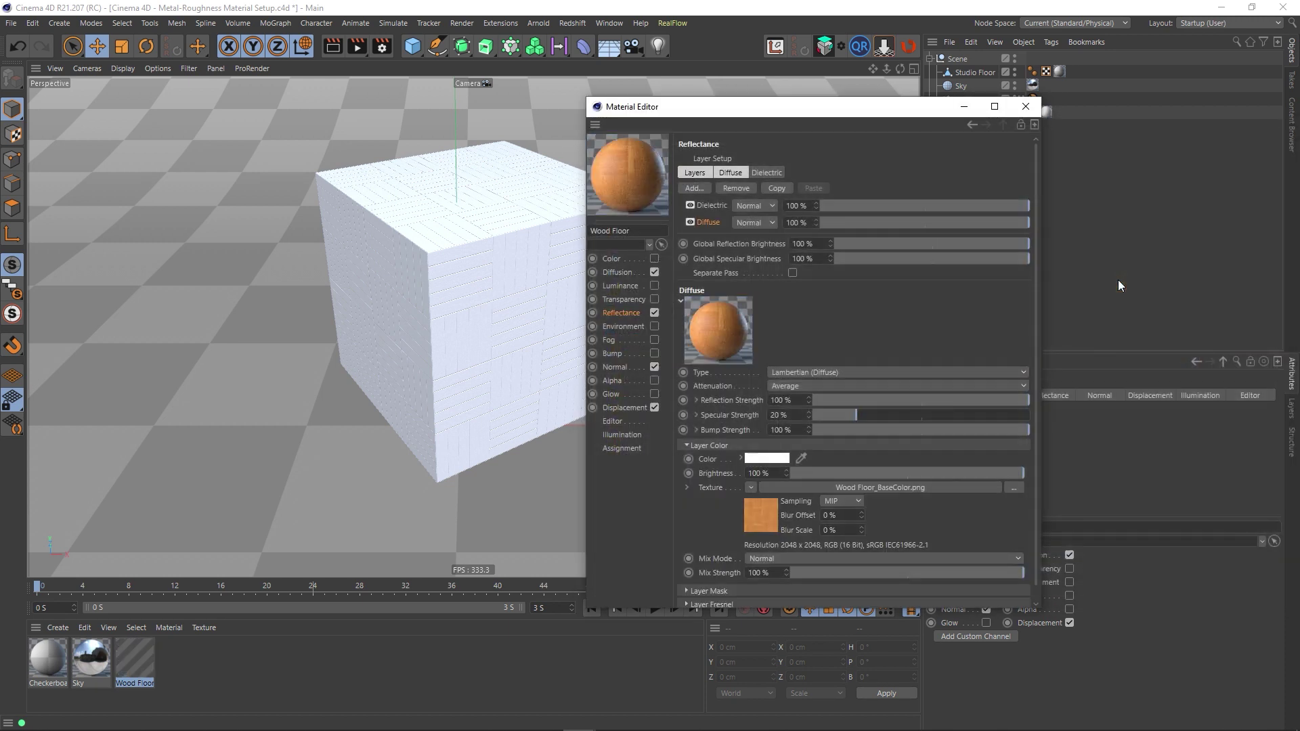
pyautogui.click(1026, 106)
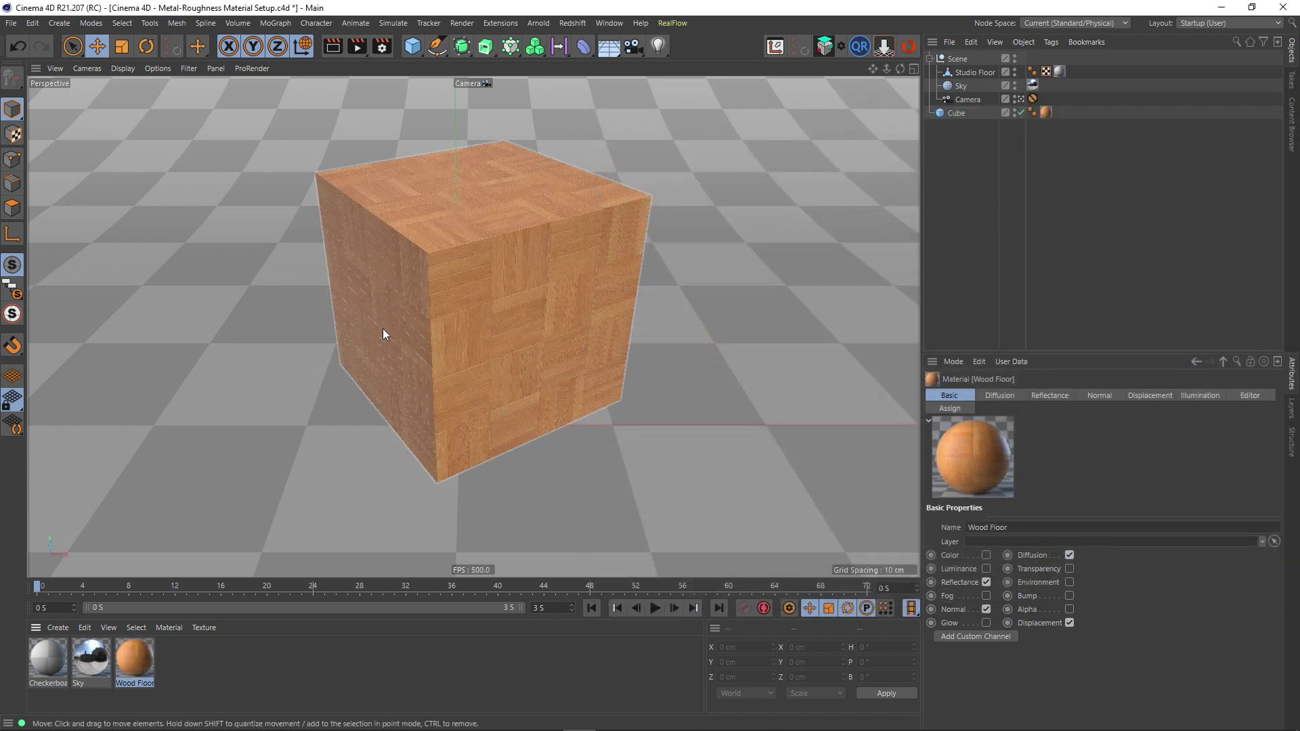
pyautogui.click(356, 46)
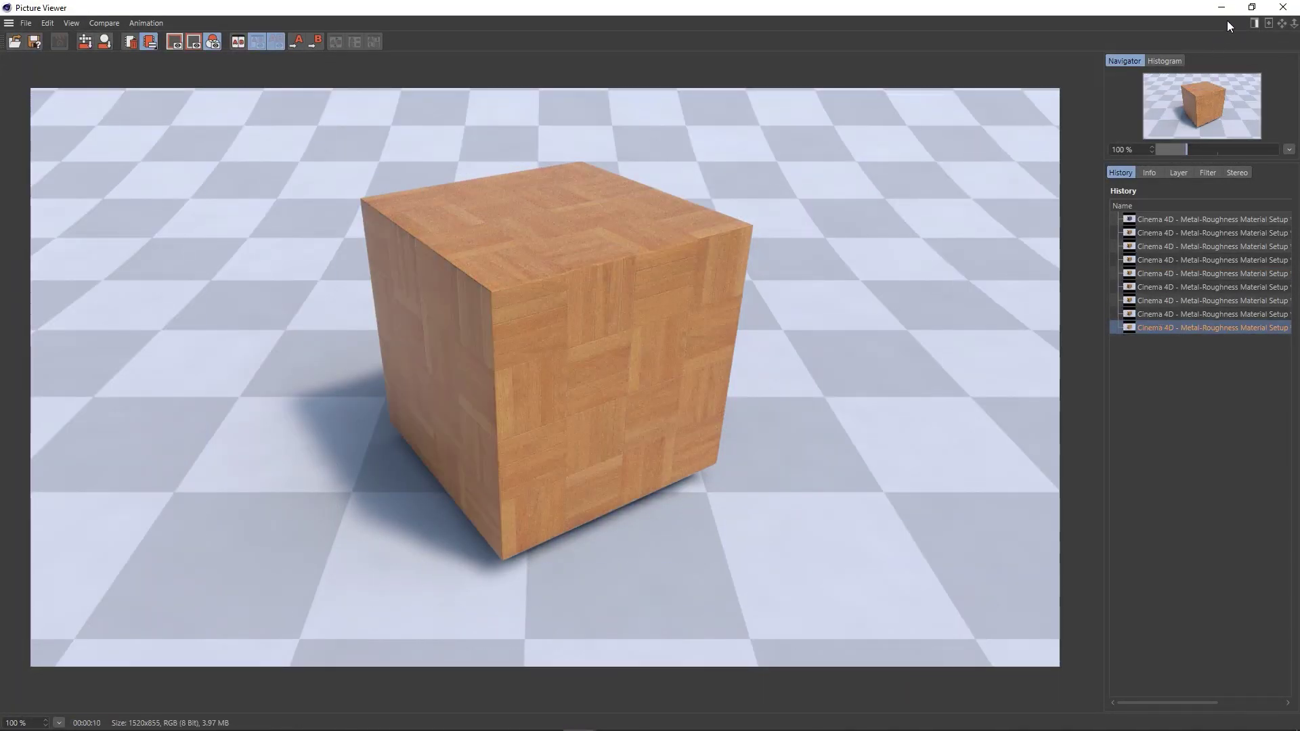
pyautogui.click(1282, 8)
# Switch the Checkerboard material from the Color channel to its Reflectance channel with the Lambertian Default Diffuse layer
pyautogui.doubleClick(43, 661)
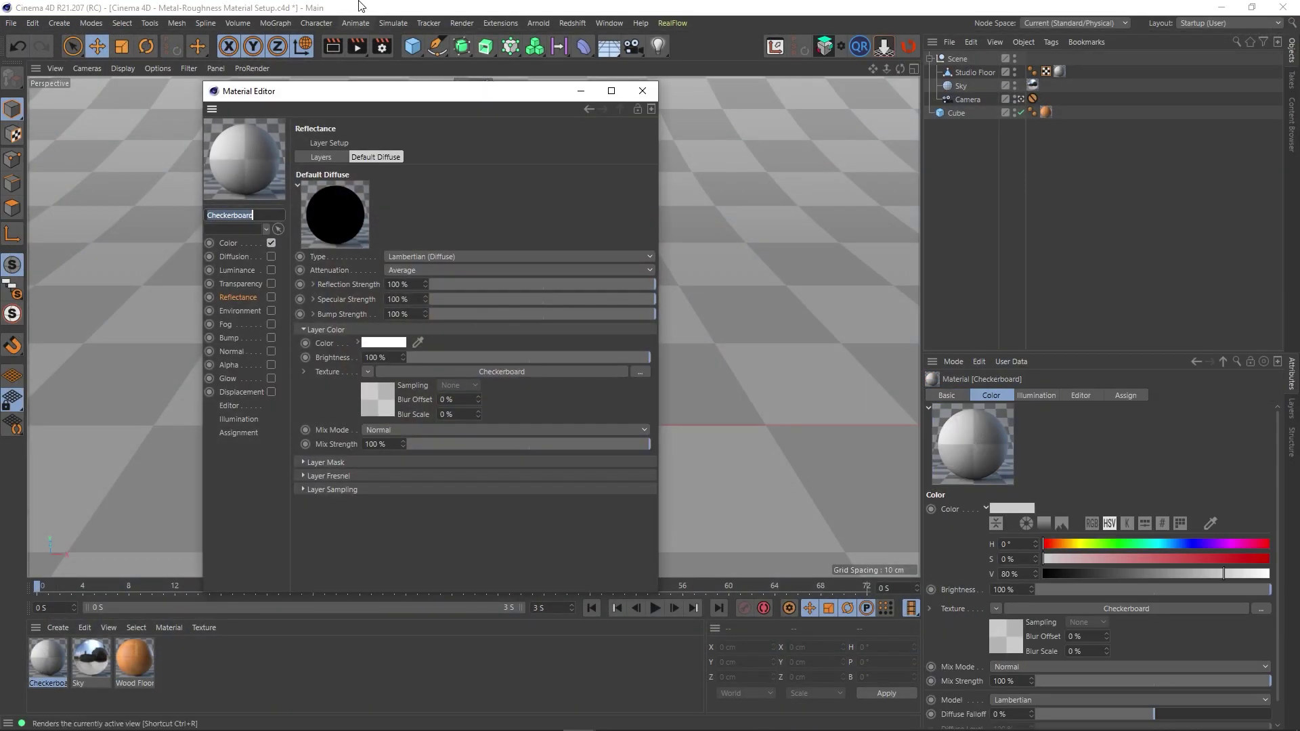
pyautogui.moveTo(376, 92); pyautogui.dragTo(921, 71)
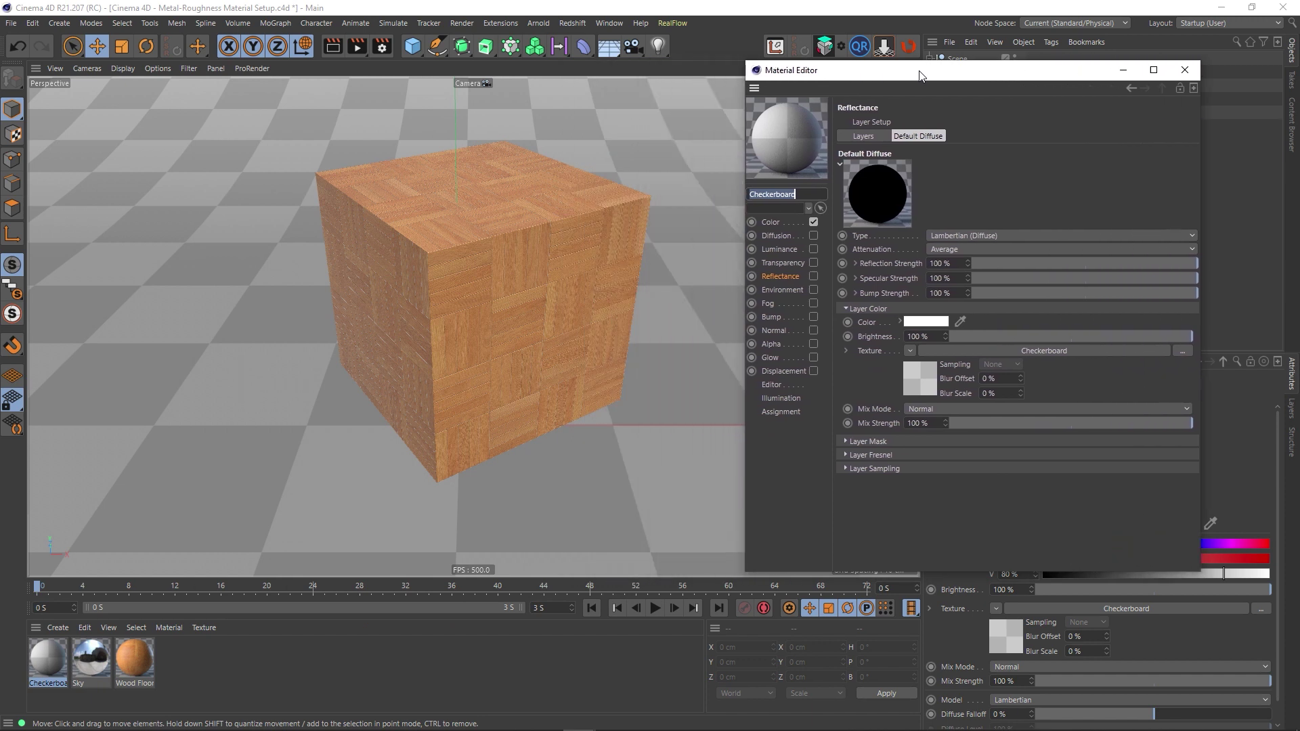
pyautogui.click(773, 222)
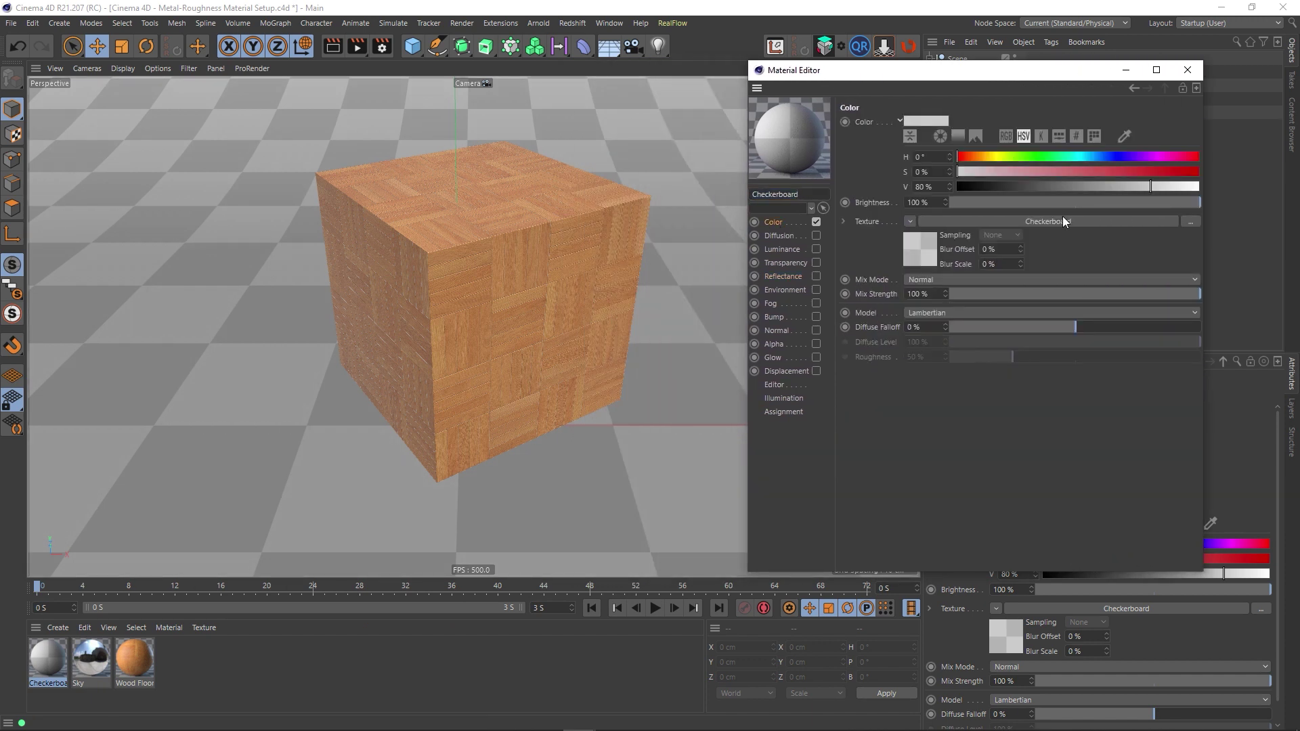
pyautogui.click(817, 222)
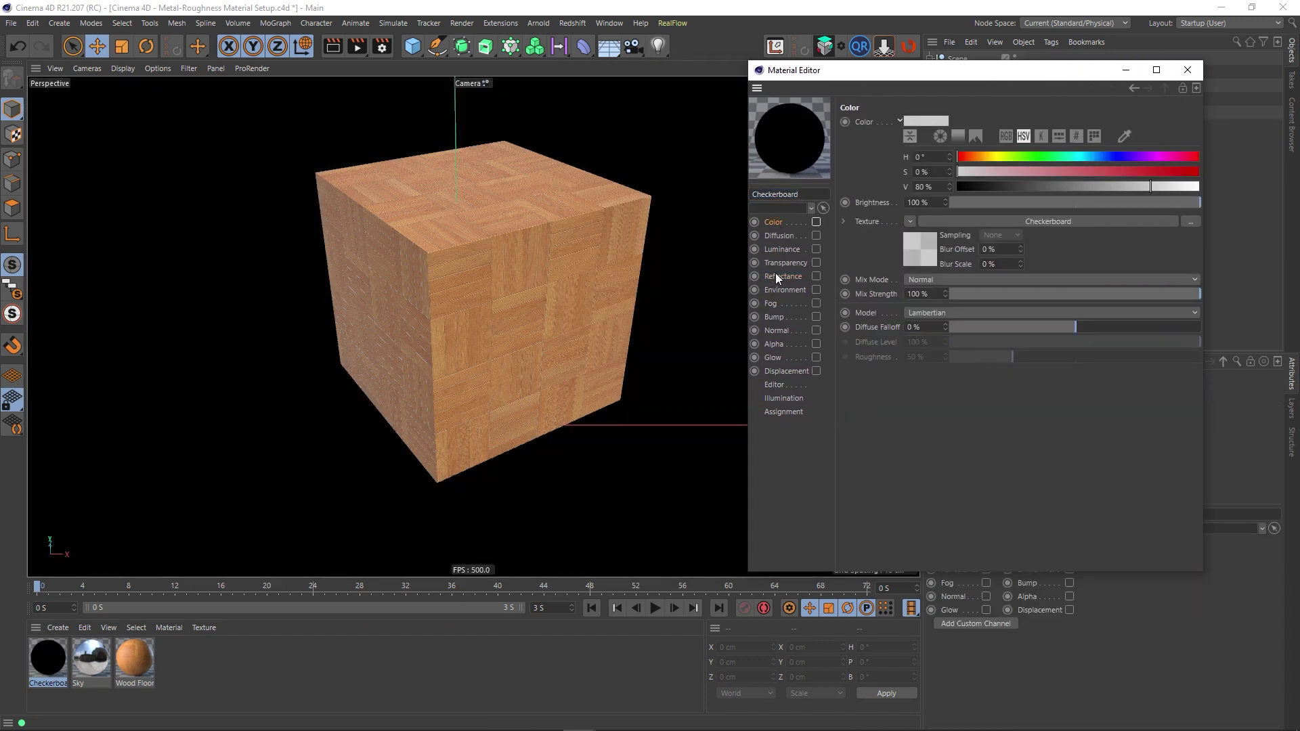
pyautogui.click(789, 276)
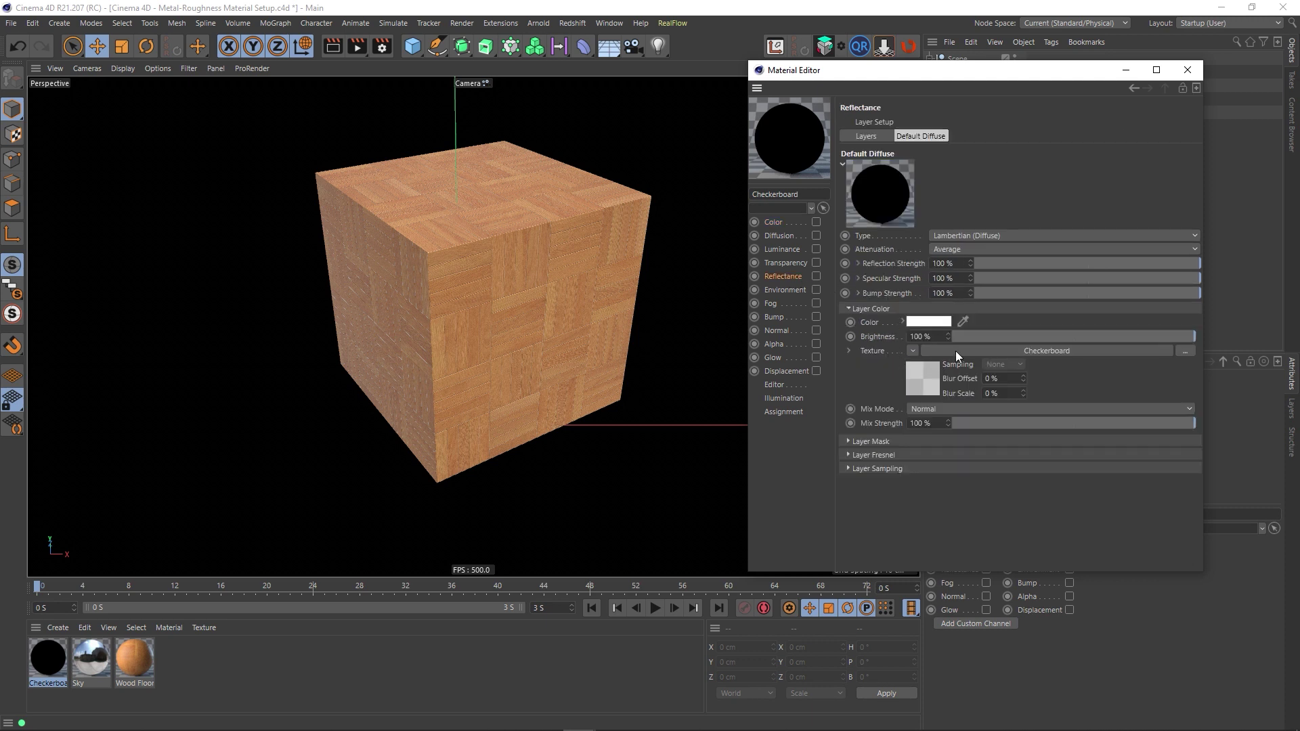
pyautogui.click(817, 276)
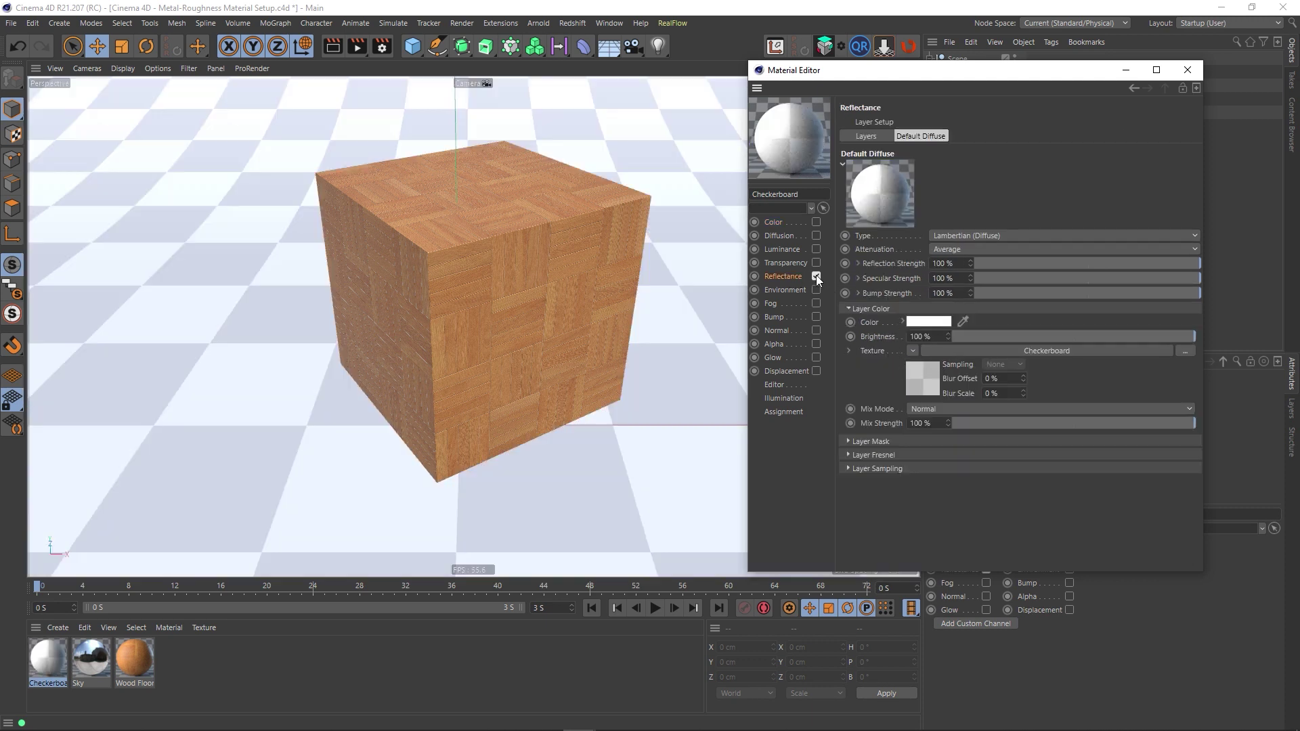
pyautogui.click(1194, 70)
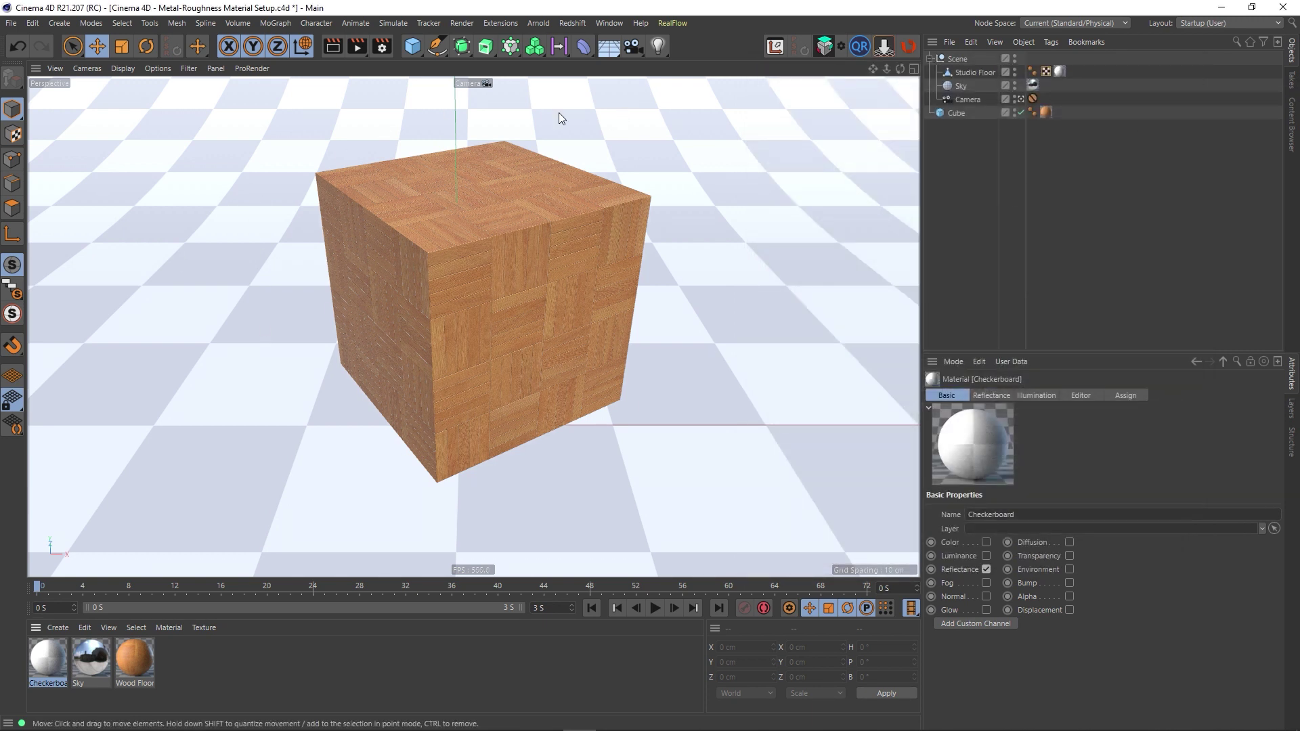
# Compare the diffuse reflectance layer settings of the Checkerboard and Wood Floor materials
pyautogui.doubleClick(48, 659)
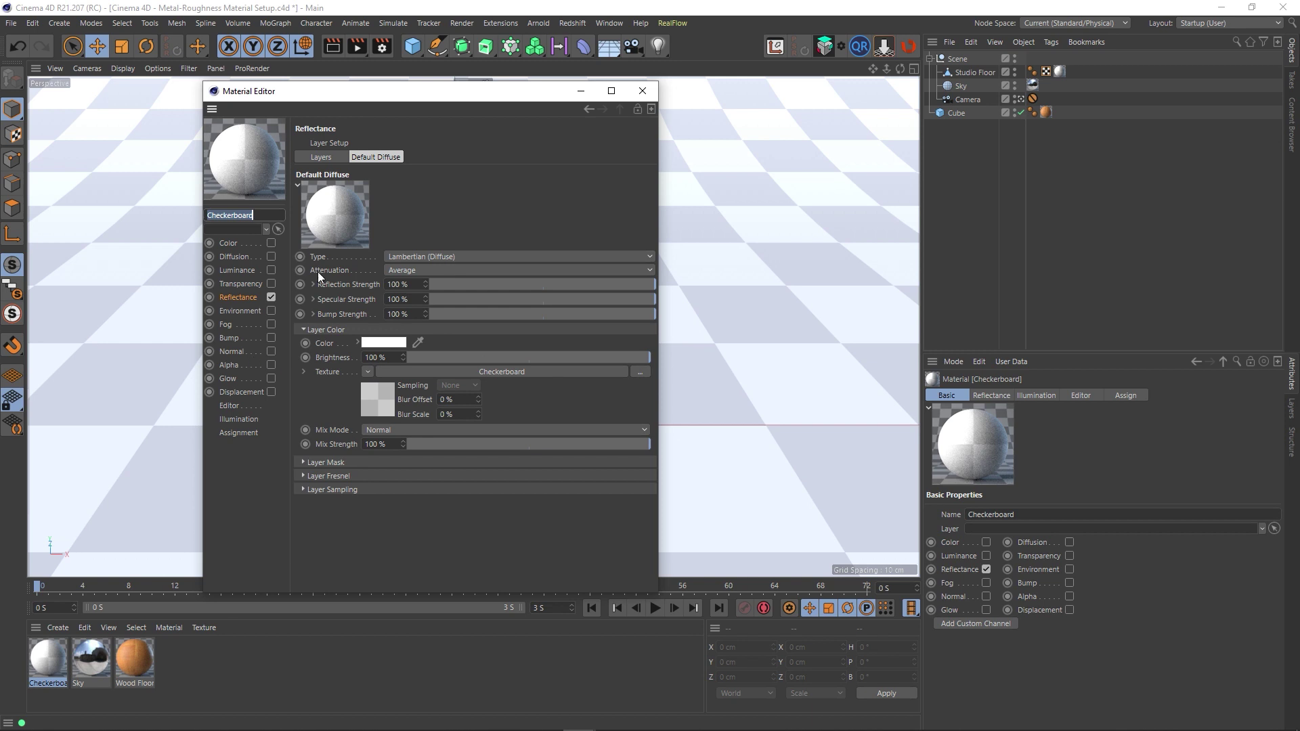
pyautogui.click(644, 90)
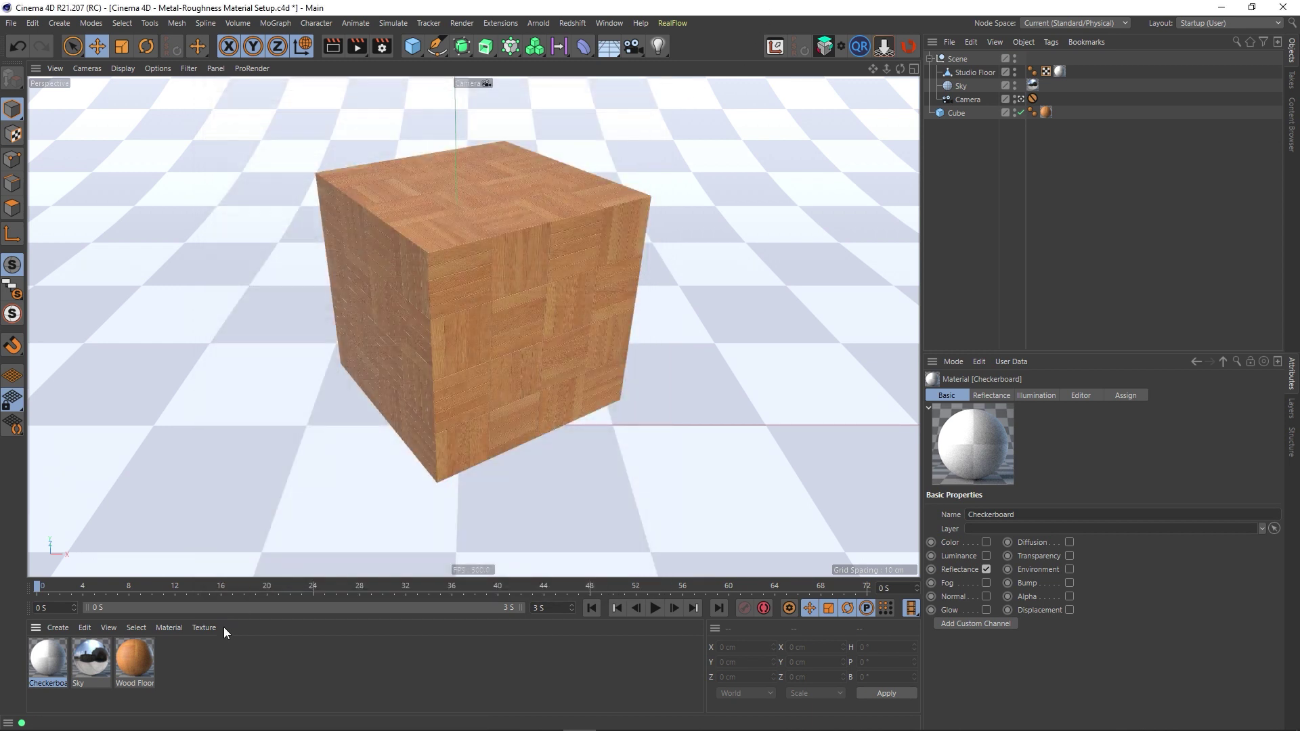
pyautogui.doubleClick(128, 662)
pyautogui.moveTo(378, 99); pyautogui.dragTo(858, 99)
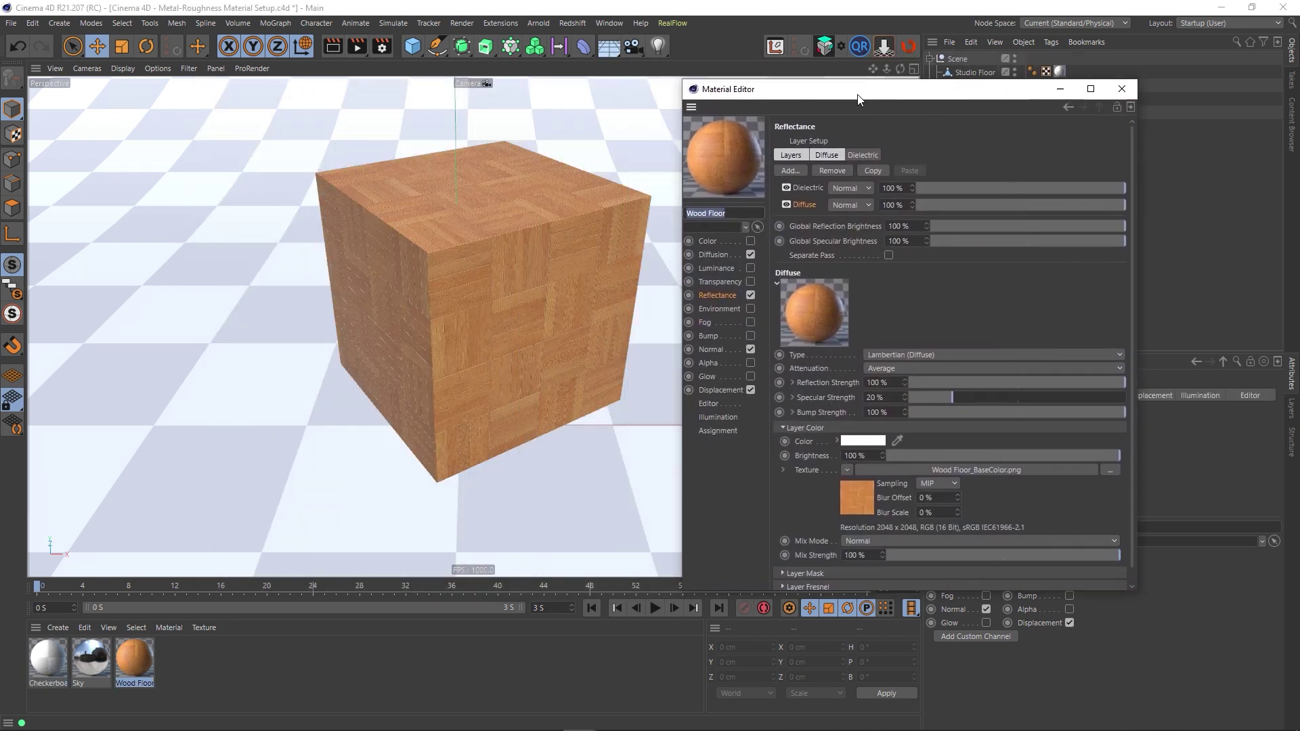
pyautogui.click(1120, 88)
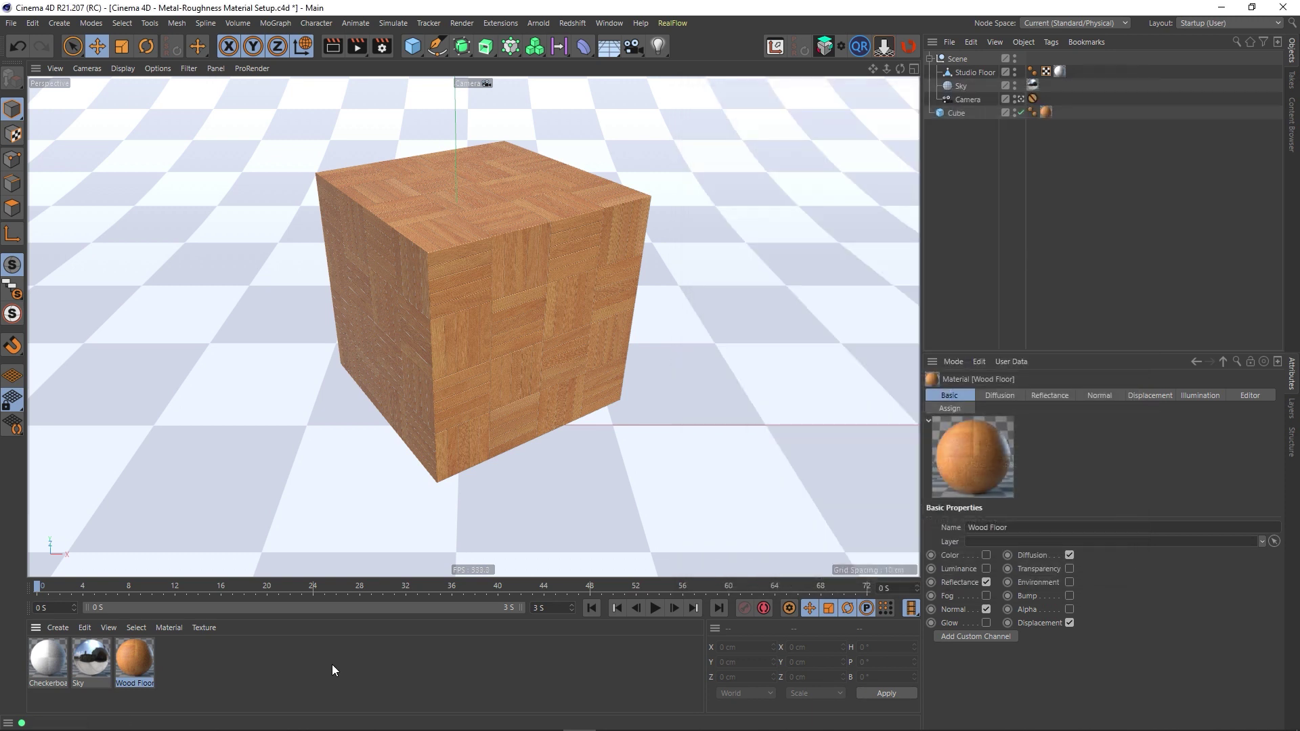
# Review the Global Illumination entry in the render settings and render the cube scene in the Picture Viewer
pyautogui.click(382, 46)
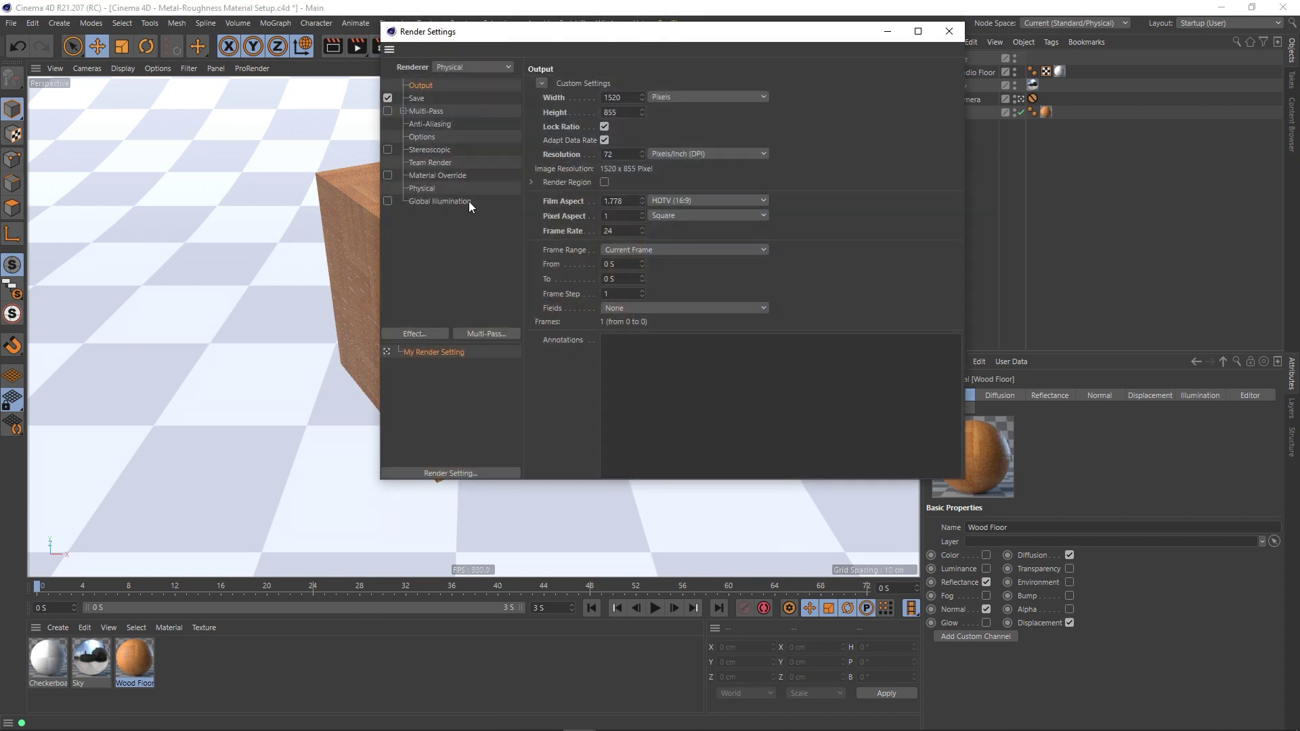
pyautogui.click(947, 32)
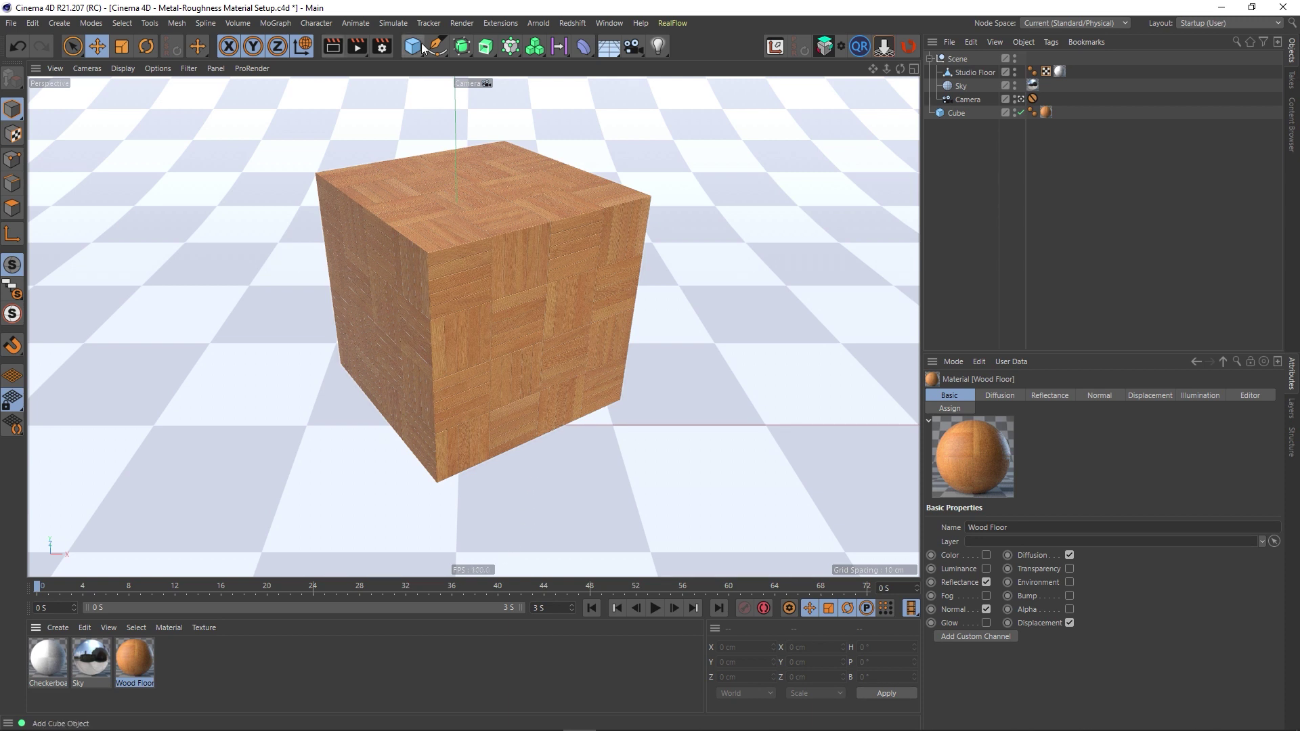
pyautogui.click(382, 46)
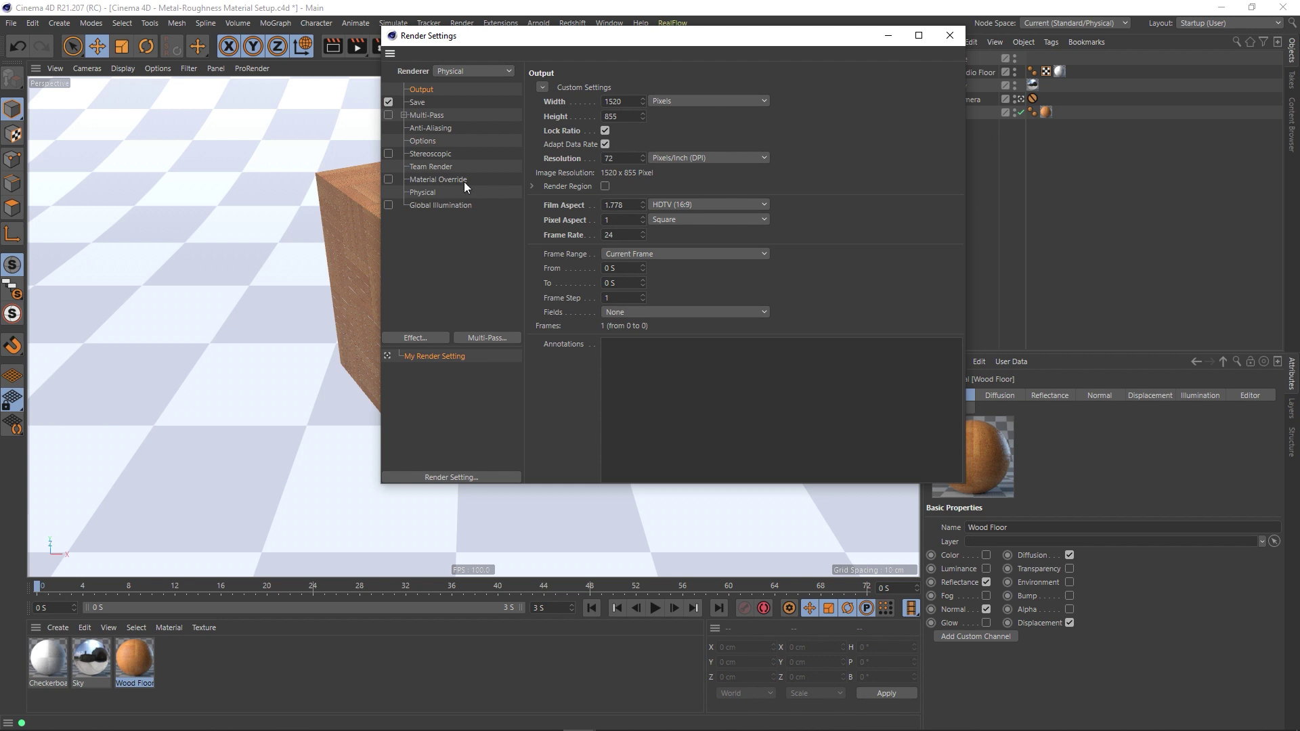
pyautogui.click(948, 39)
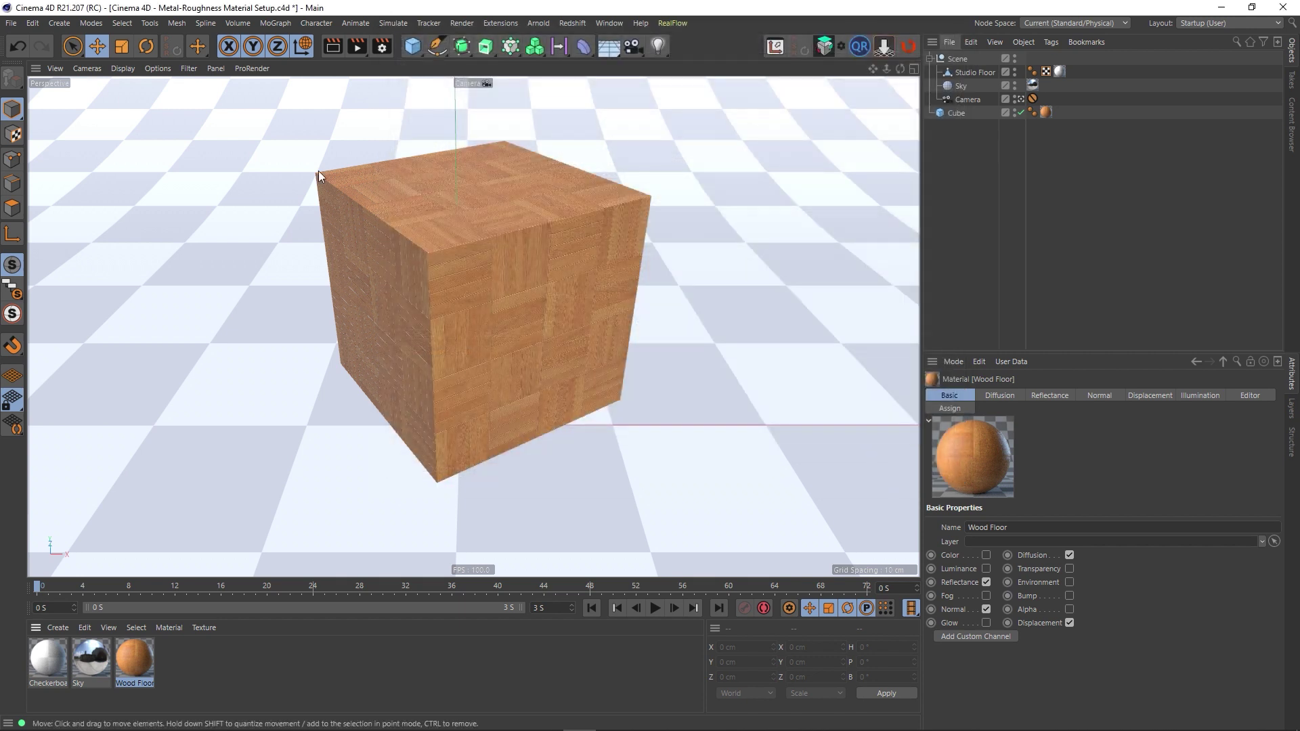
pyautogui.click(382, 46)
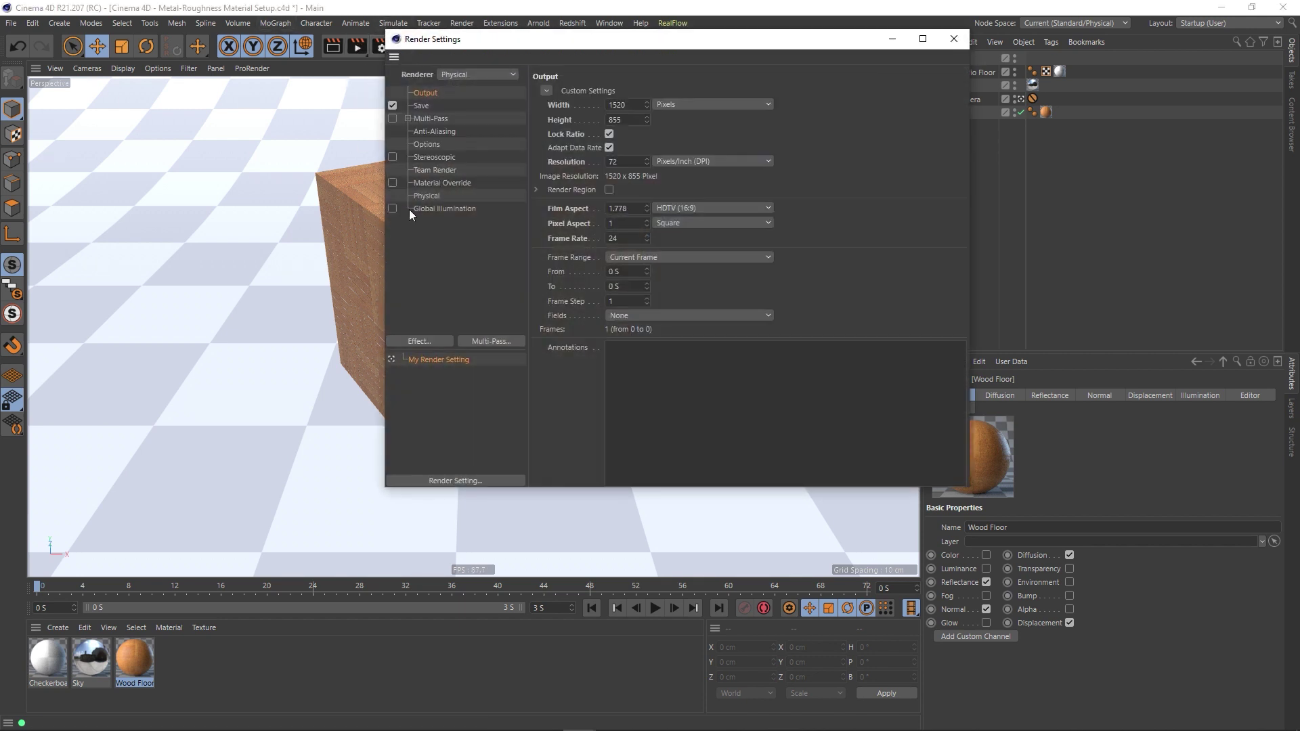
pyautogui.click(953, 40)
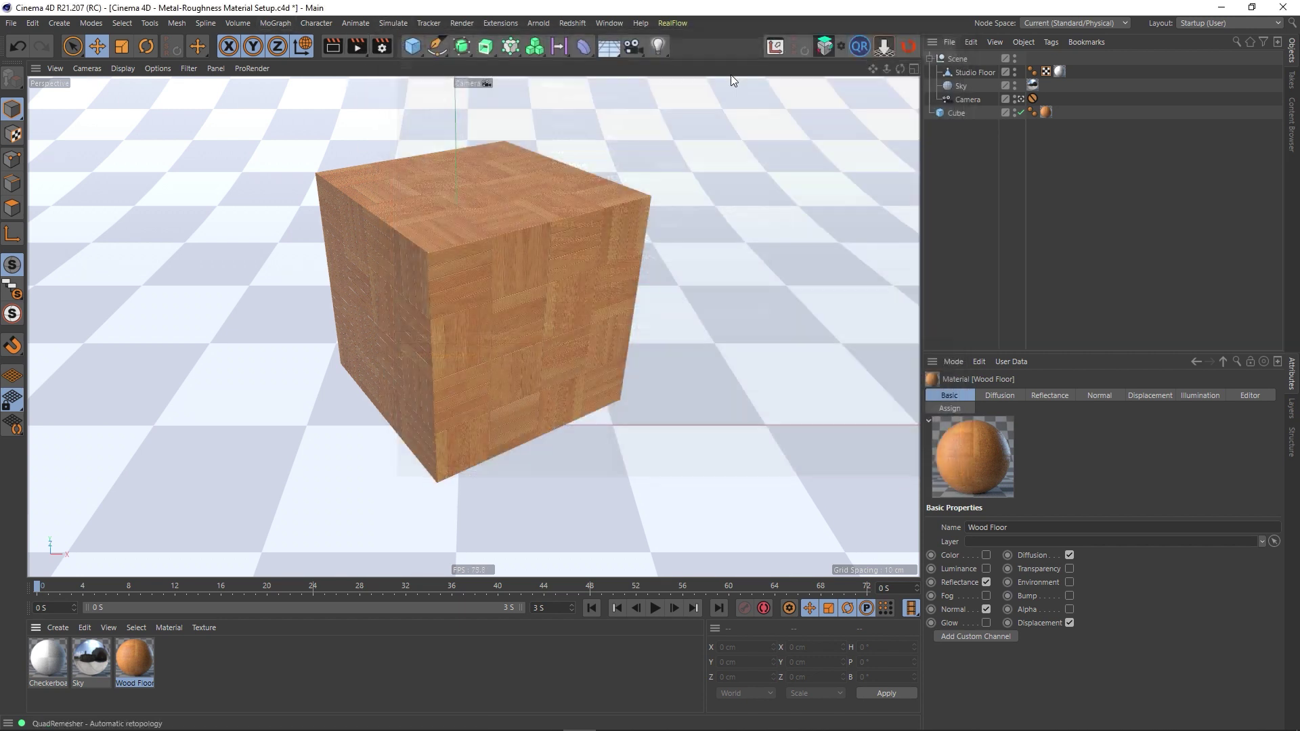
pyautogui.click(357, 45)
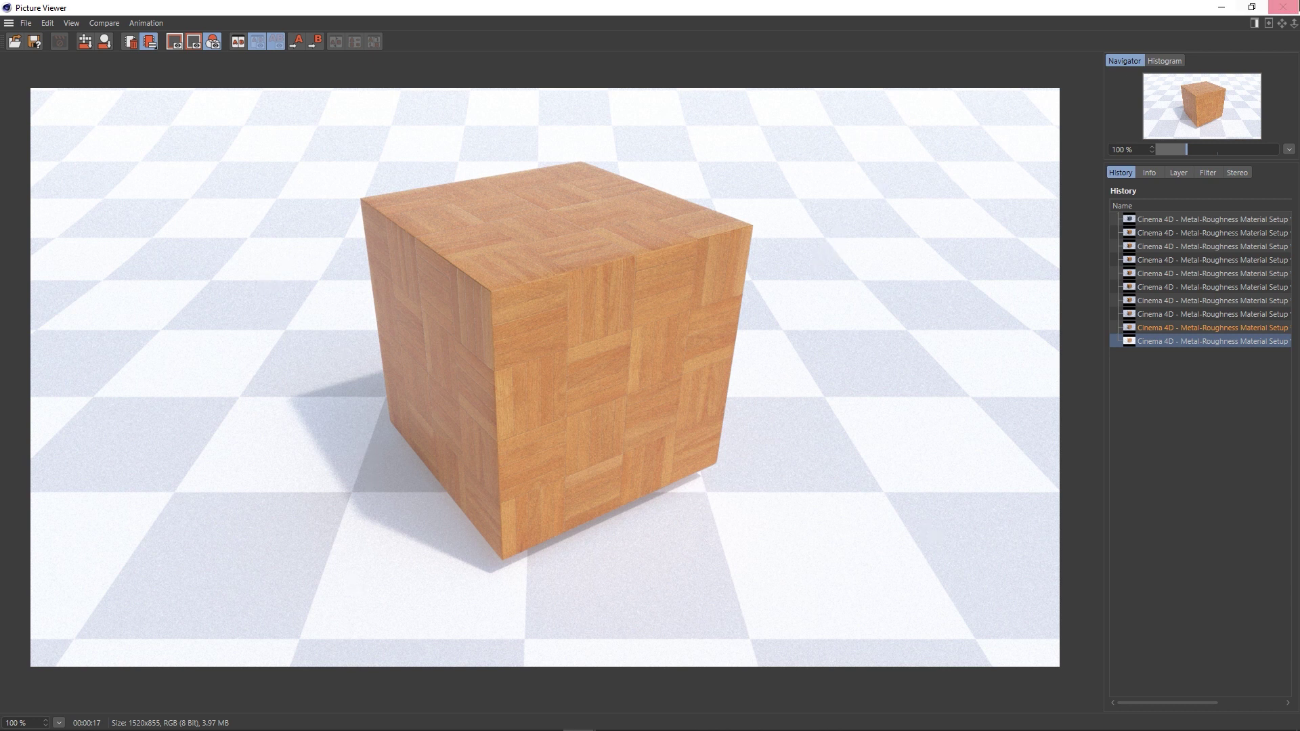
pyautogui.click(1284, 7)
# Switch the Checkerboard material back to its Color channel and disable its Reflectance channel
pyautogui.doubleClick(54, 675)
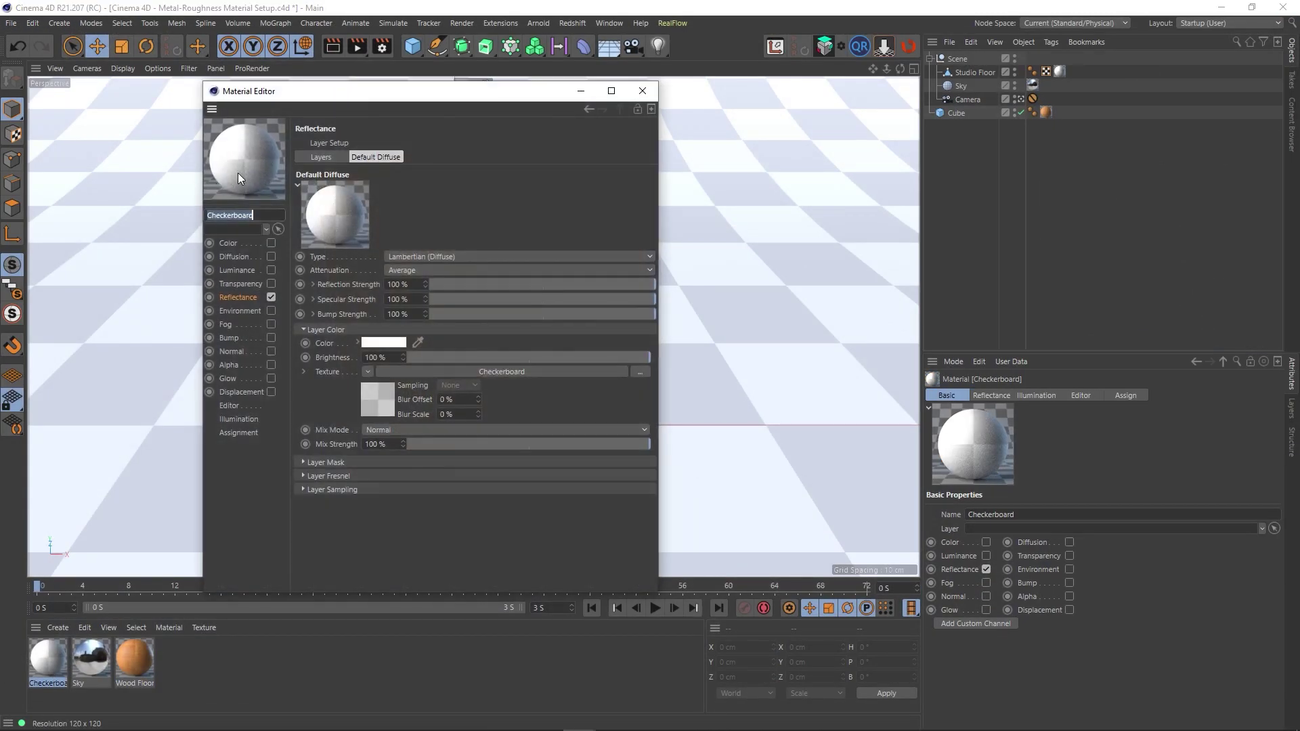
pyautogui.click(271, 243)
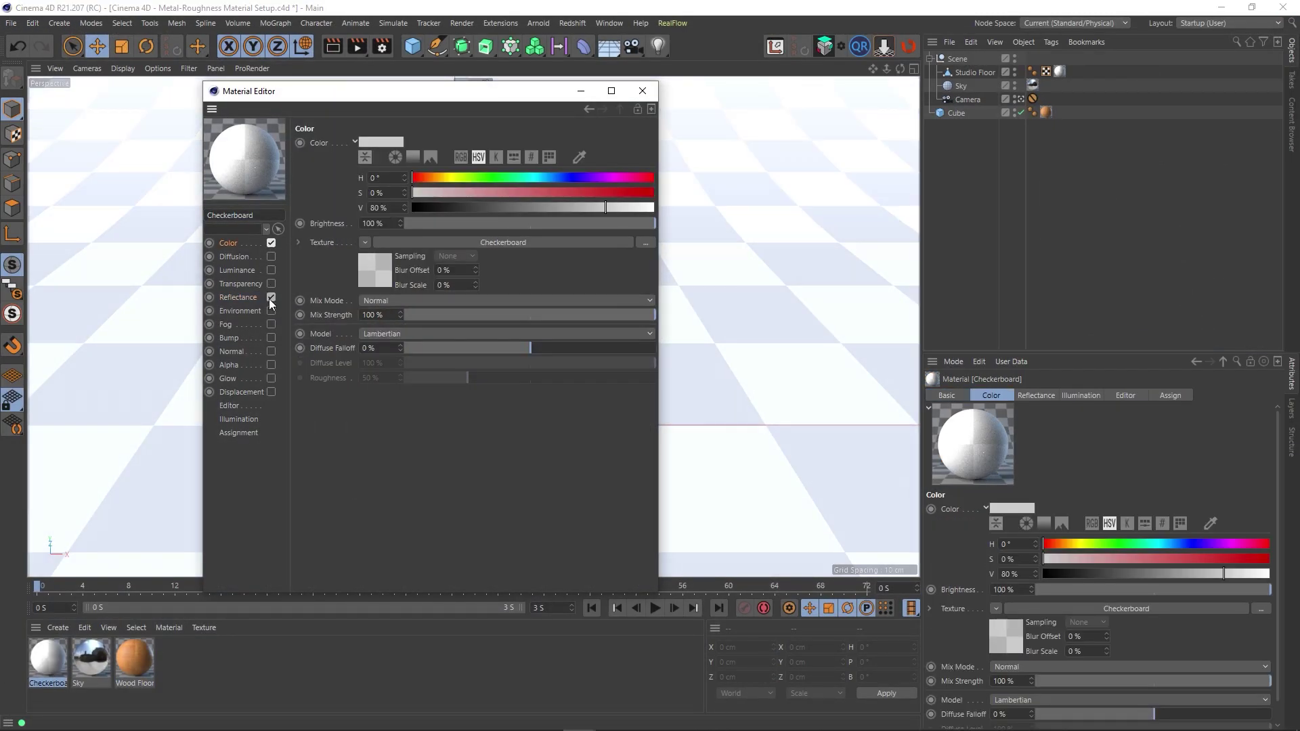
pyautogui.click(271, 297)
pyautogui.click(643, 91)
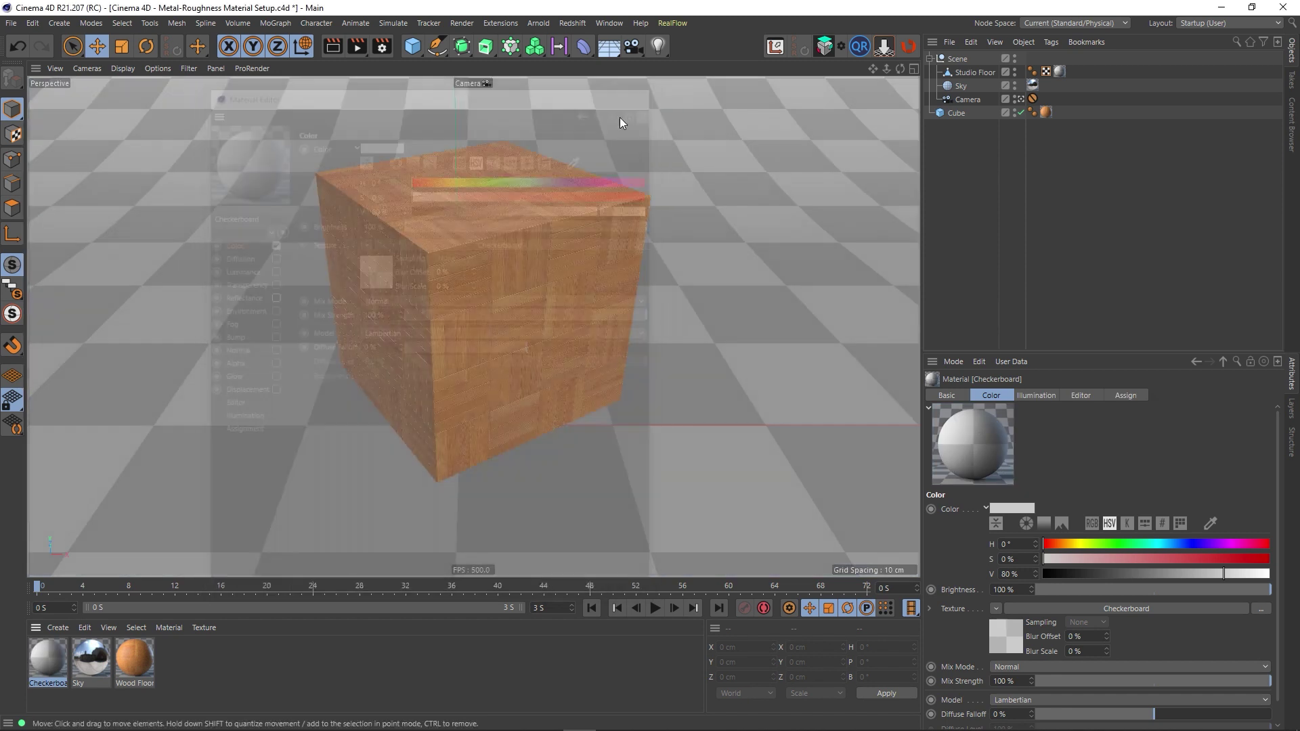
# Remove the Diffuse layer from the Wood Floor material's reflectance and re-enable its Color channel with Wood Floor_BaseColor.png
pyautogui.doubleClick(134, 652)
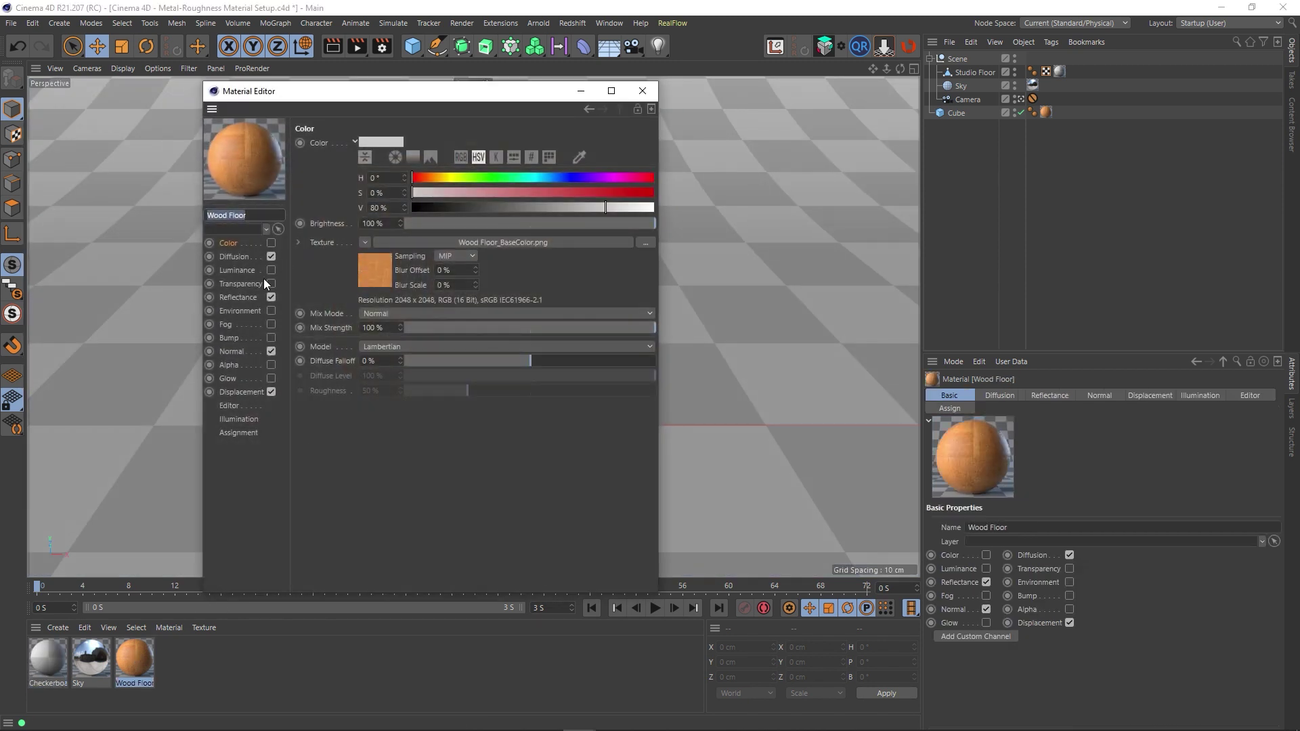
pyautogui.click(238, 295)
pyautogui.press('Delete')
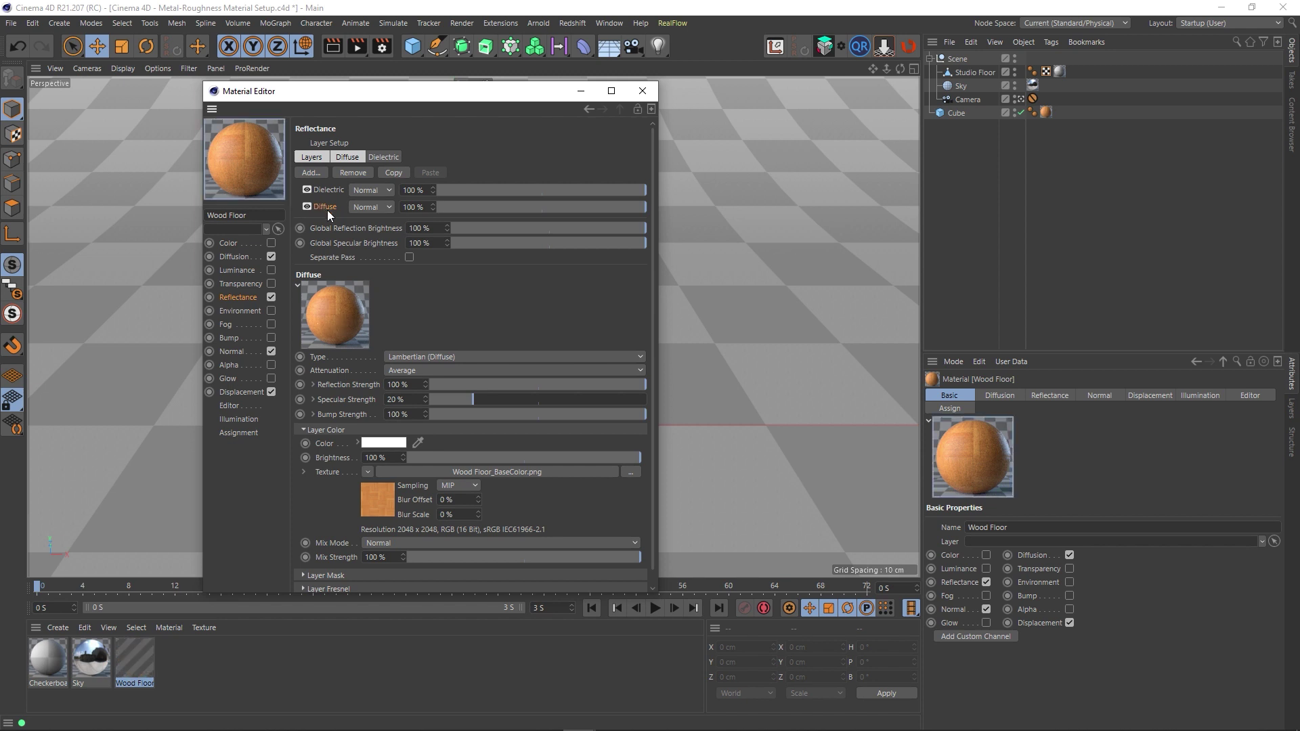
pyautogui.click(225, 243)
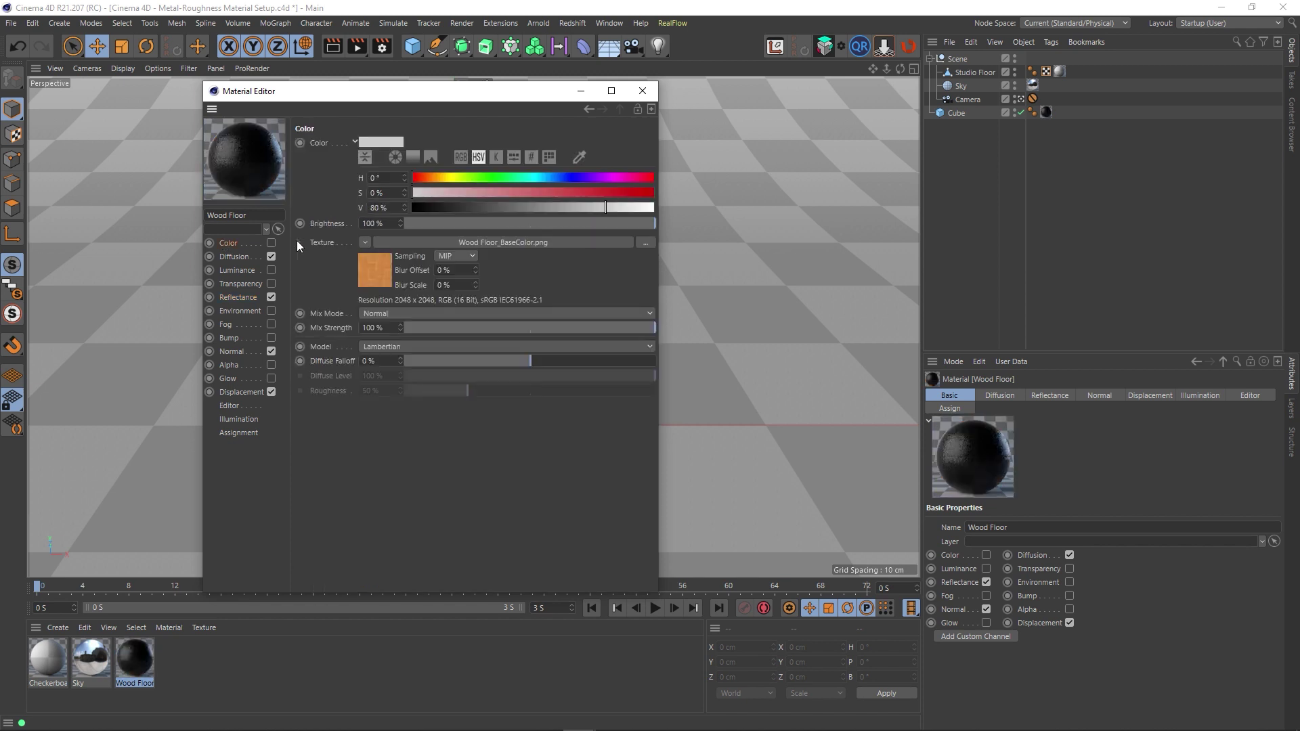
pyautogui.click(271, 242)
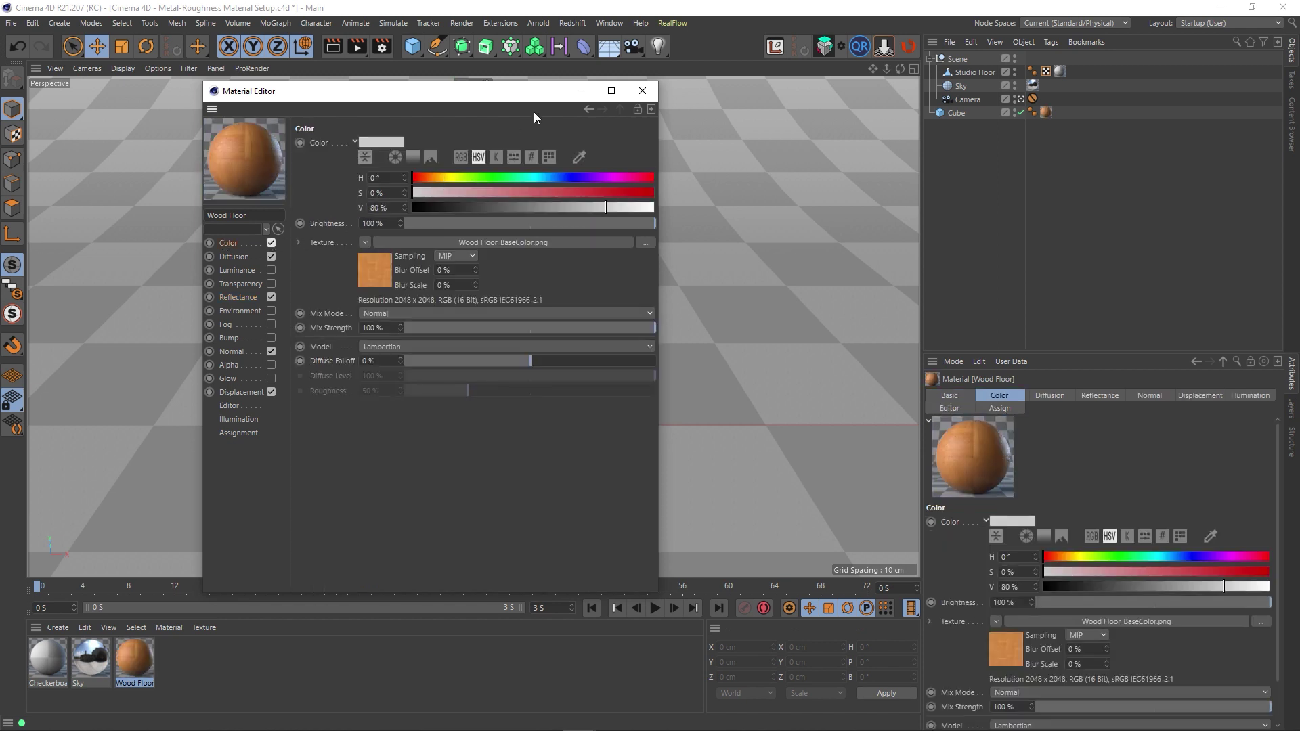
pyautogui.click(629, 94)
# Enable Global Illumination in the render settings and check the cube in a Picture Viewer render
pyautogui.click(382, 46)
pyautogui.click(387, 202)
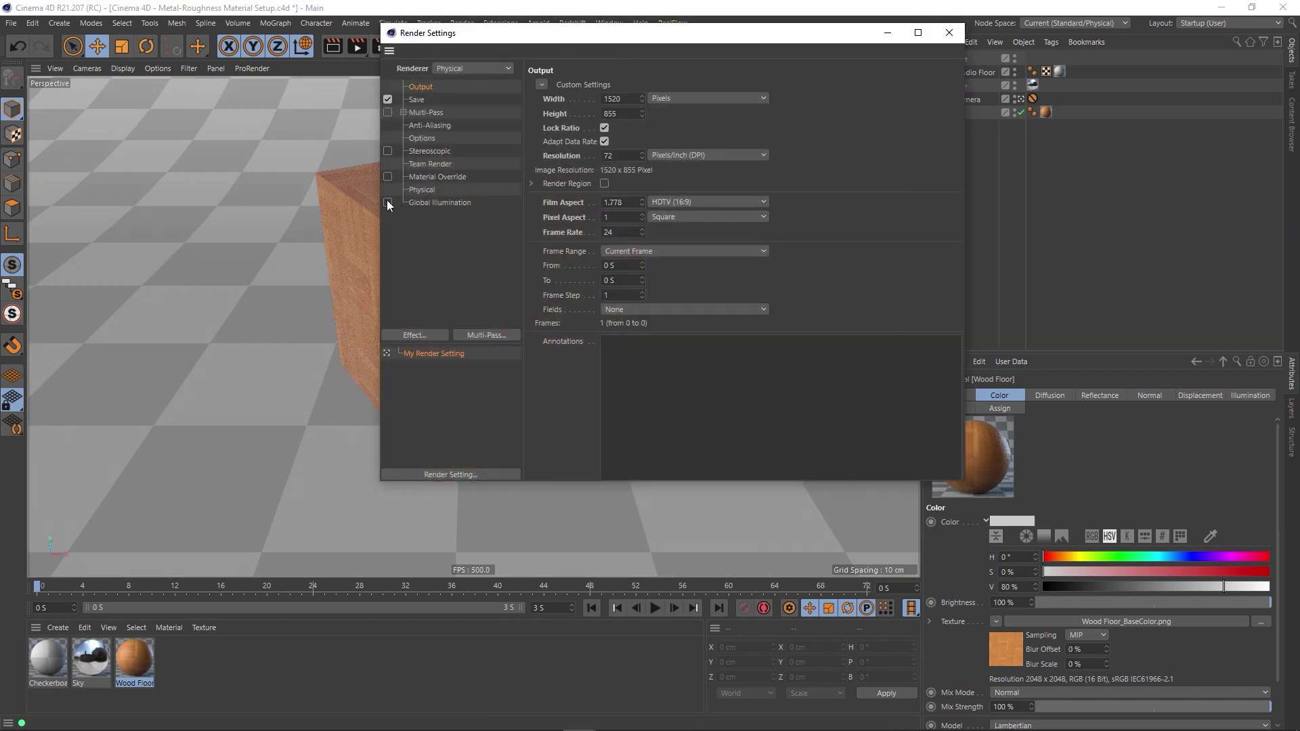
pyautogui.click(949, 34)
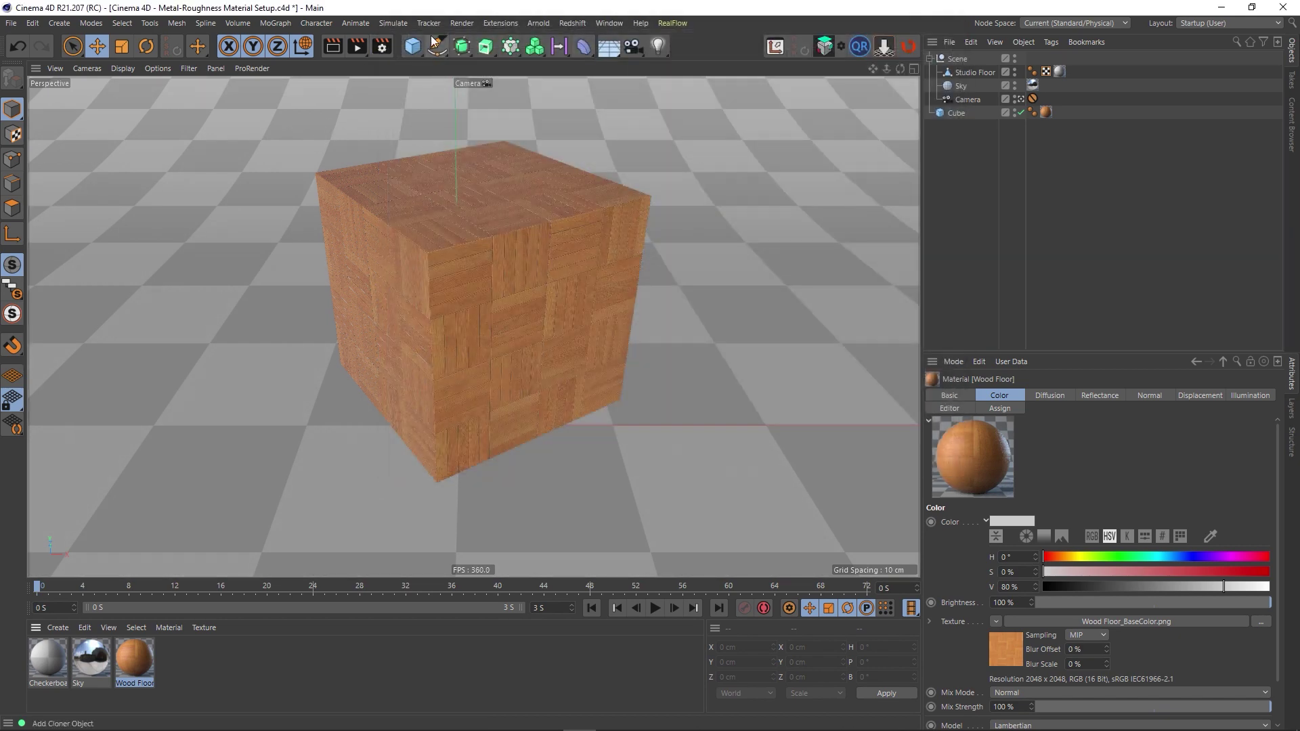
pyautogui.click(357, 46)
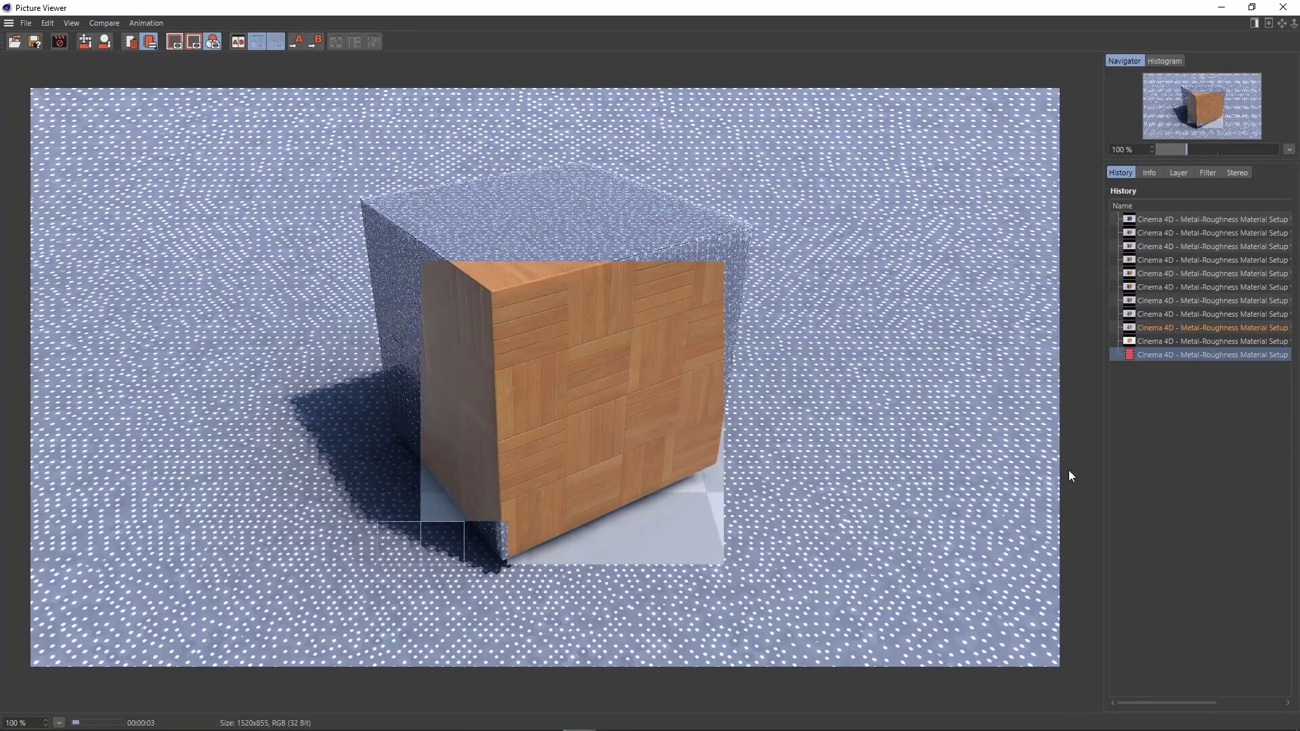
pyautogui.click(1278, 9)
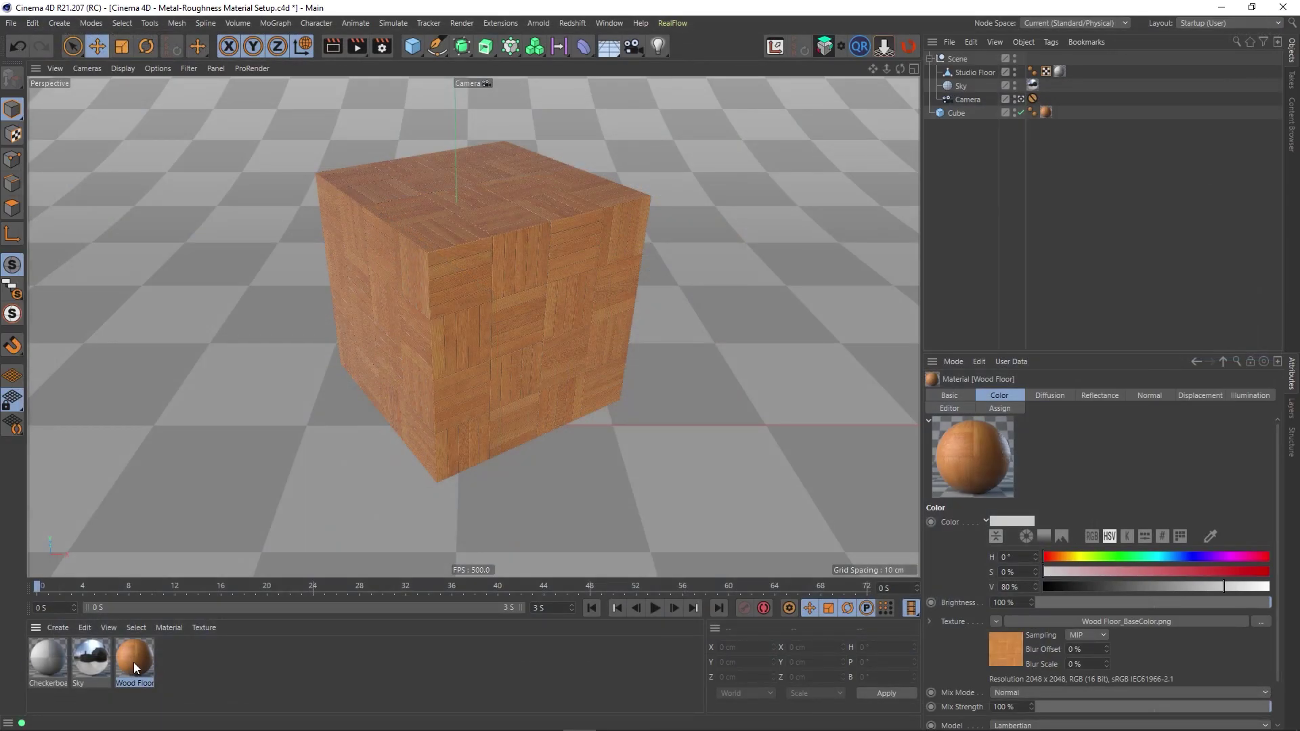
# Delete the Wood Floor material, inspect the Metal Panels cube in Unity as a reference, and return to Cinema 4D
pyautogui.press('Delete')
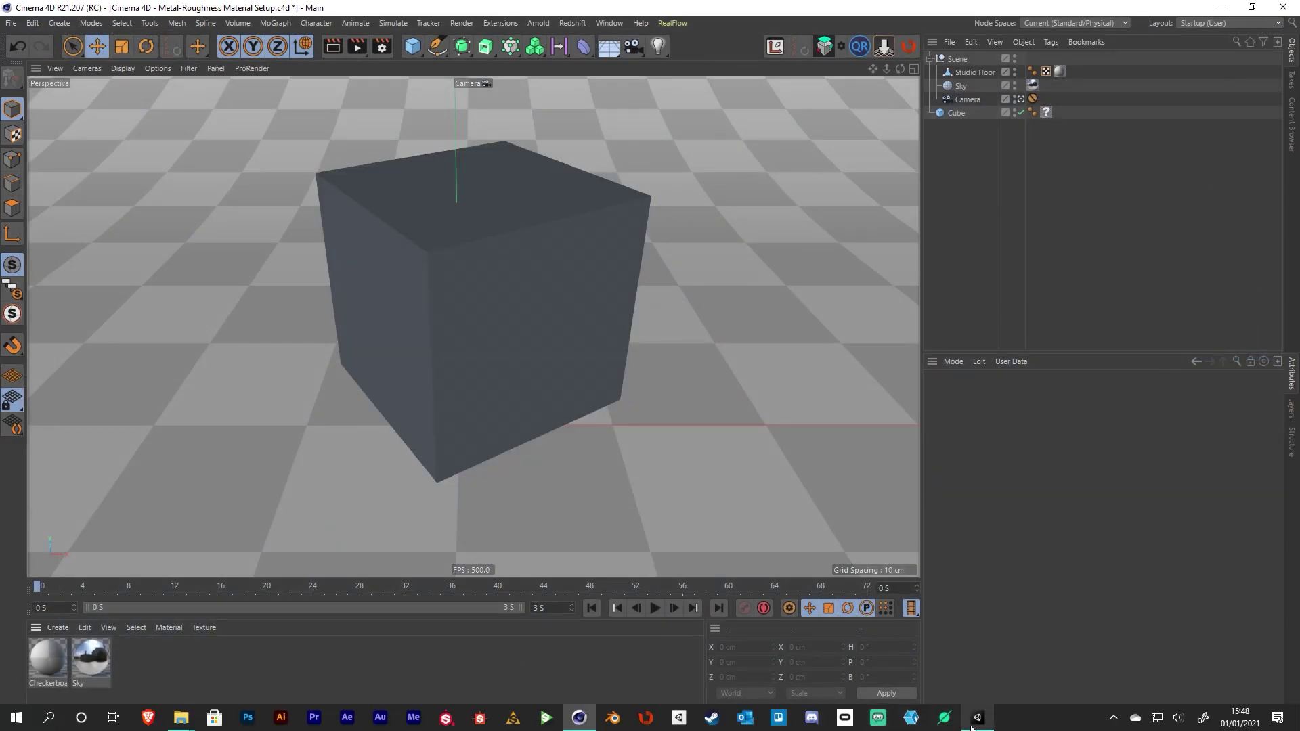
pyautogui.click(977, 722)
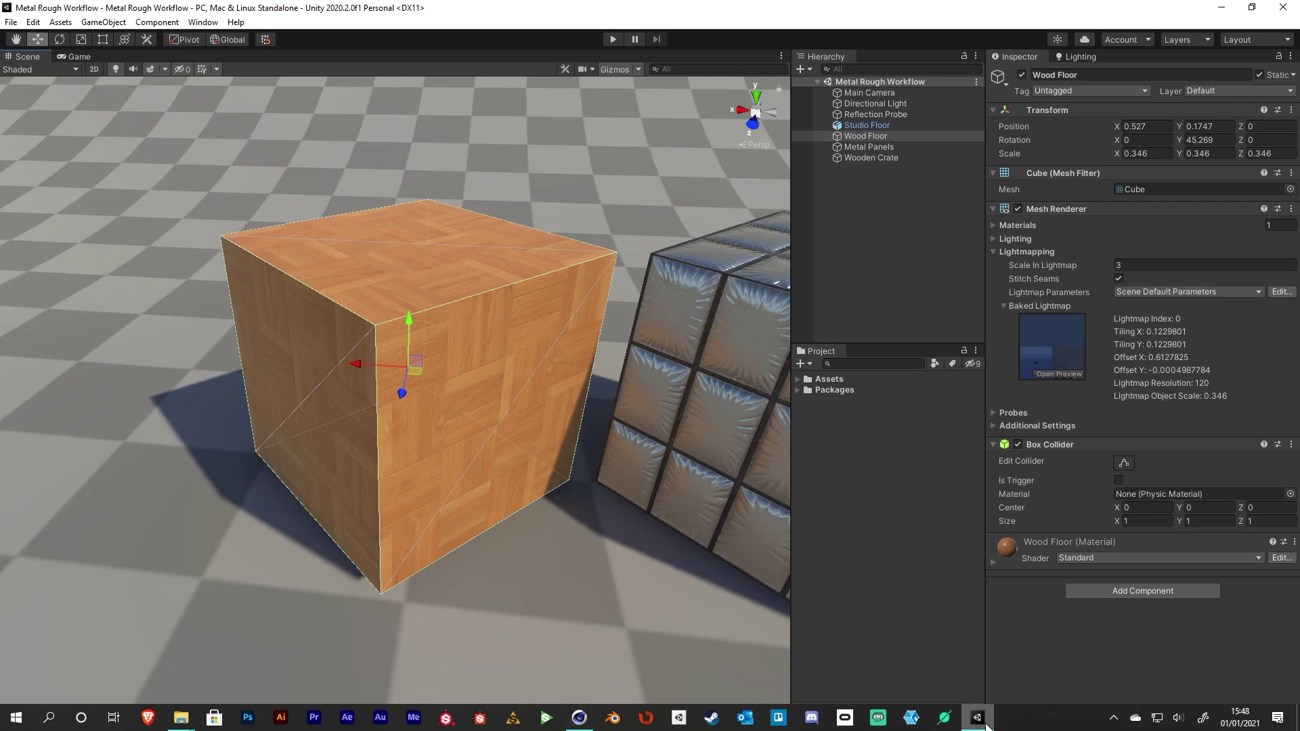
pyautogui.click(727, 378)
pyautogui.press('f')
pyautogui.keyDown('alt'); pyautogui.moveTo(490, 425); pyautogui.dragTo(599, 332); pyautogui.keyUp('alt')
pyautogui.click(880, 270)
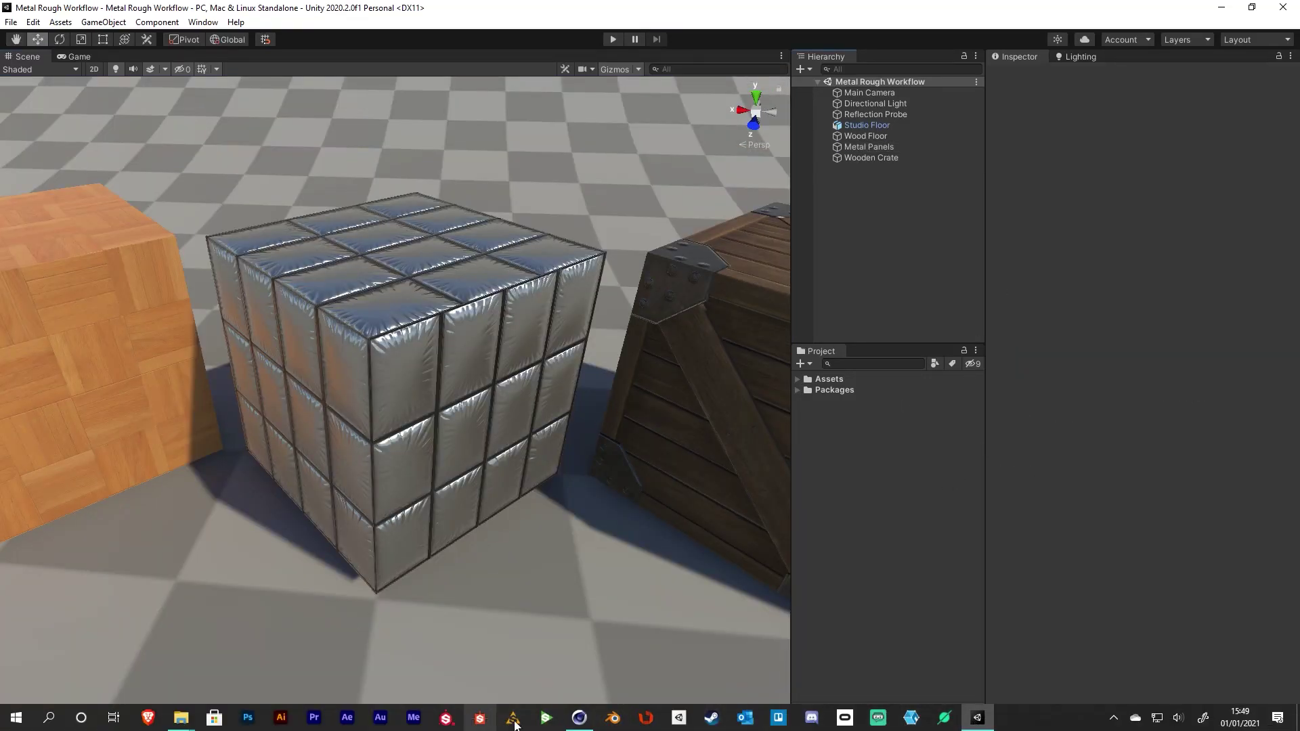
pyautogui.moveTo(576, 721)
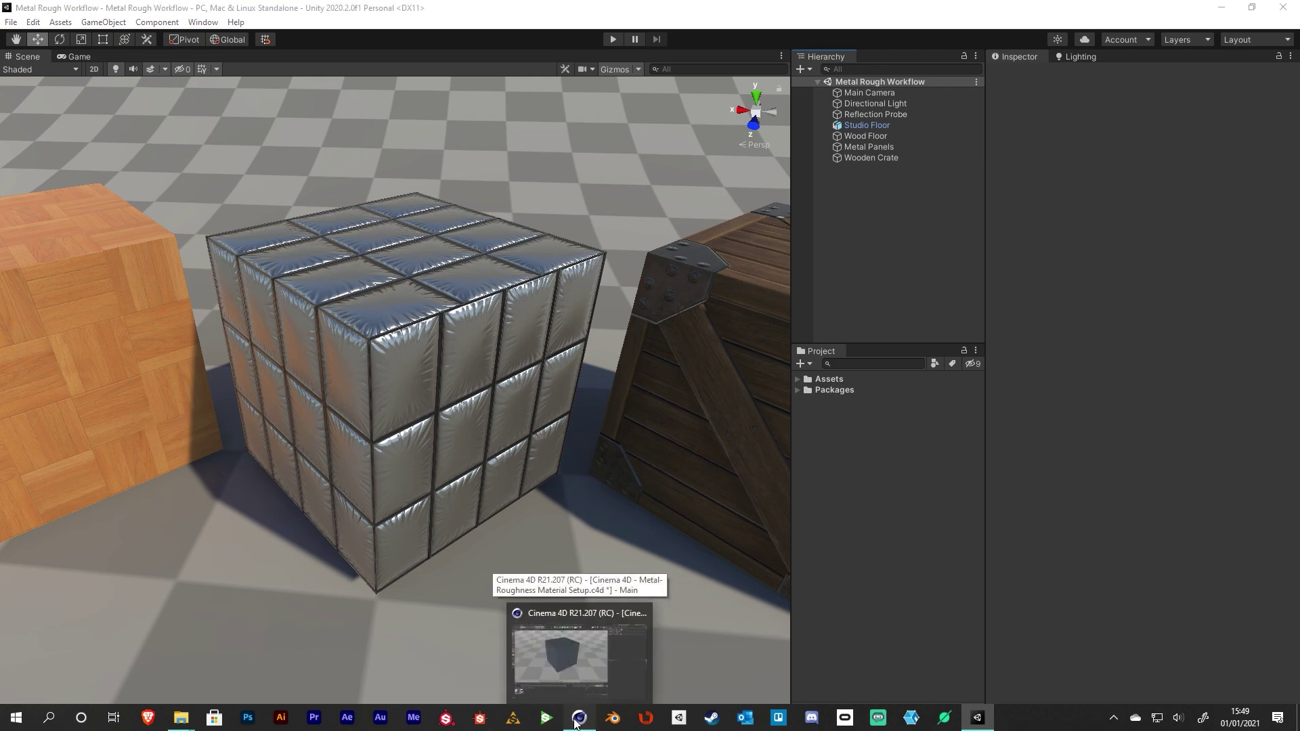
pyautogui.click(581, 656)
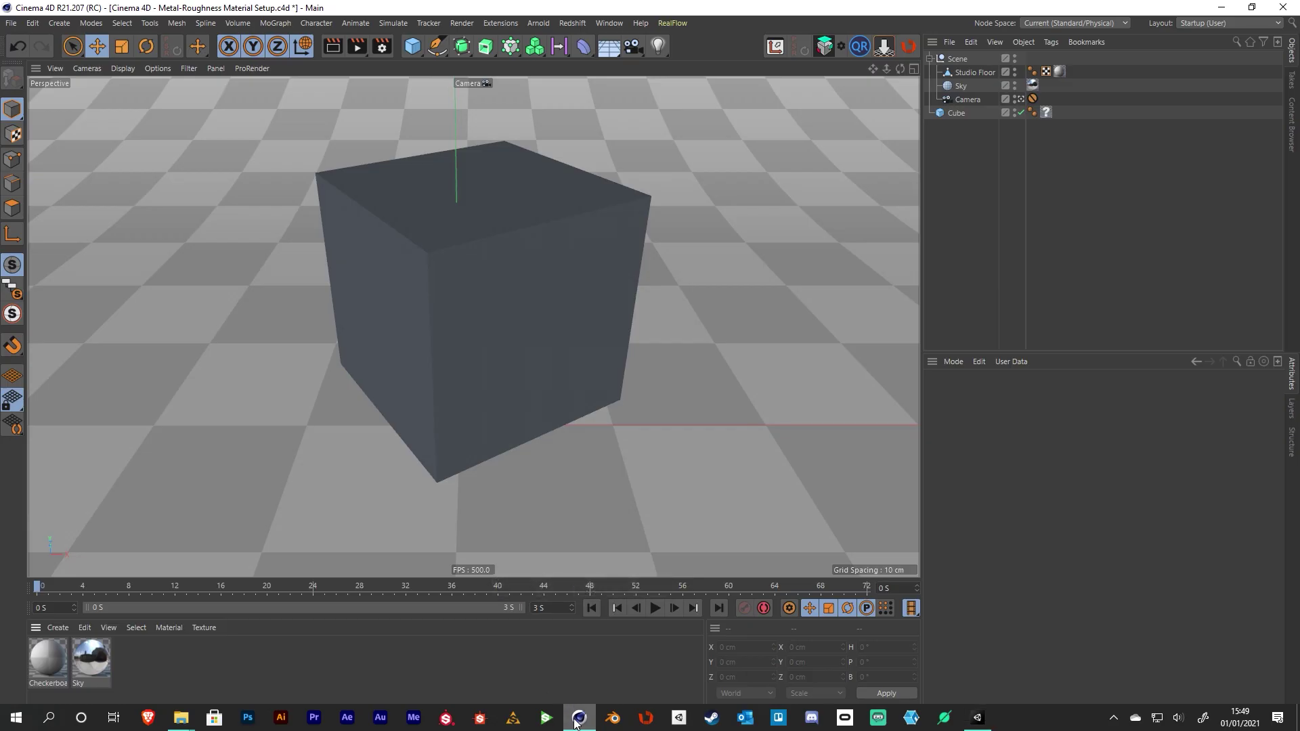
# Create a new material placed after Sky and set its editor texture preview size to 2048x2048 (16 MB)
pyautogui.doubleClick(229, 668)
pyautogui.moveTo(51, 660); pyautogui.dragTo(164, 649)
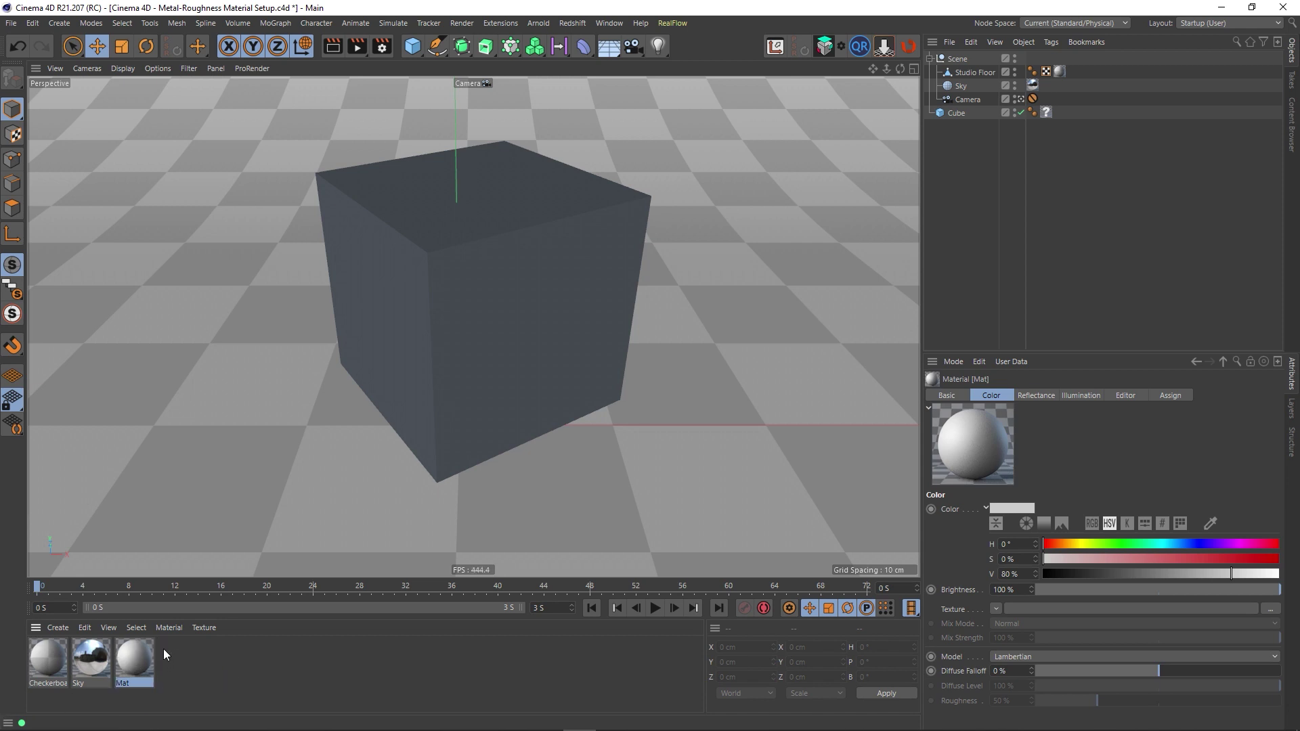
pyautogui.doubleClick(133, 659)
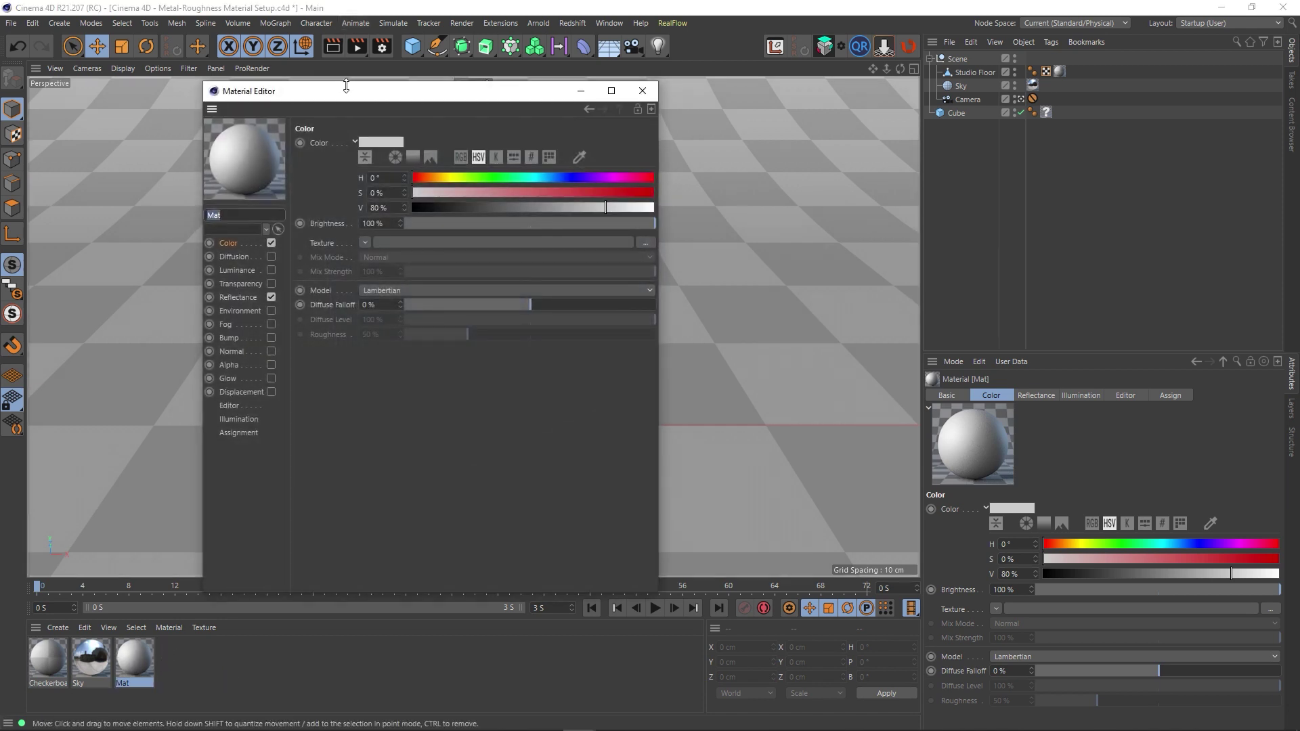
pyautogui.moveTo(366, 86); pyautogui.dragTo(818, 148)
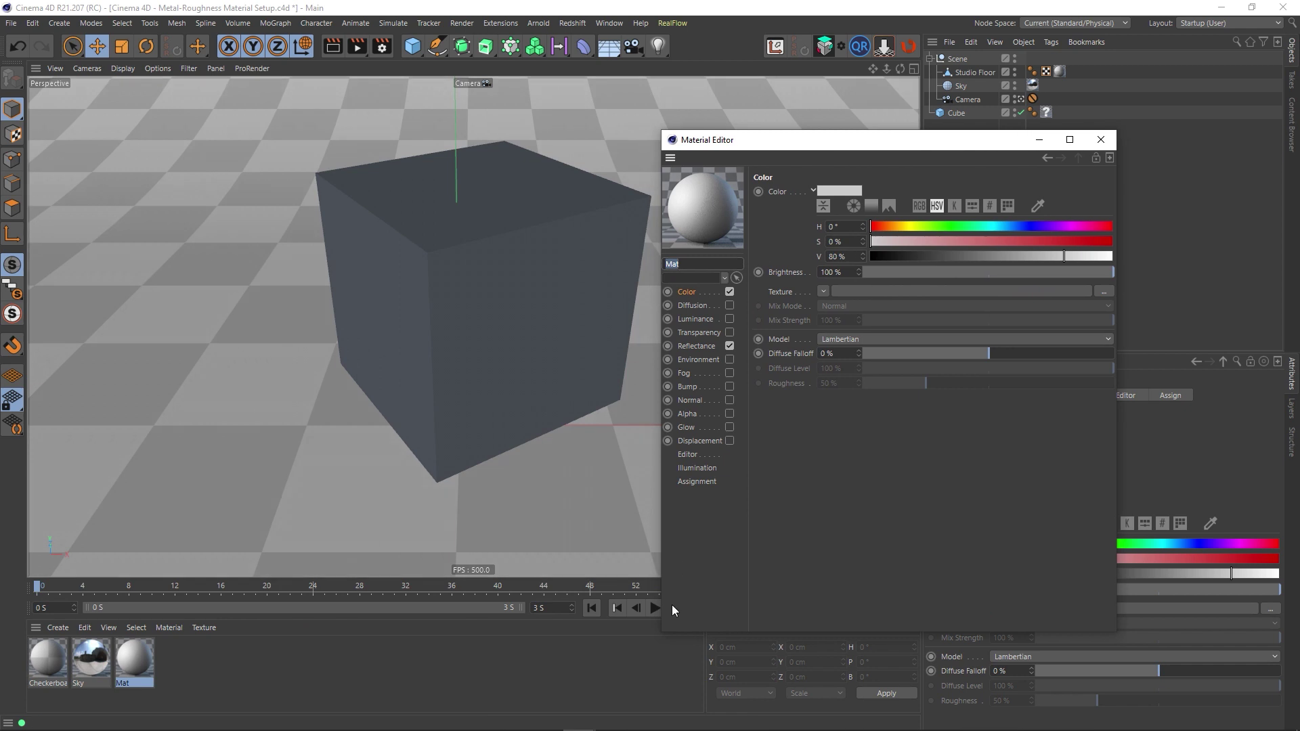
pyautogui.click(689, 455)
pyautogui.click(878, 203)
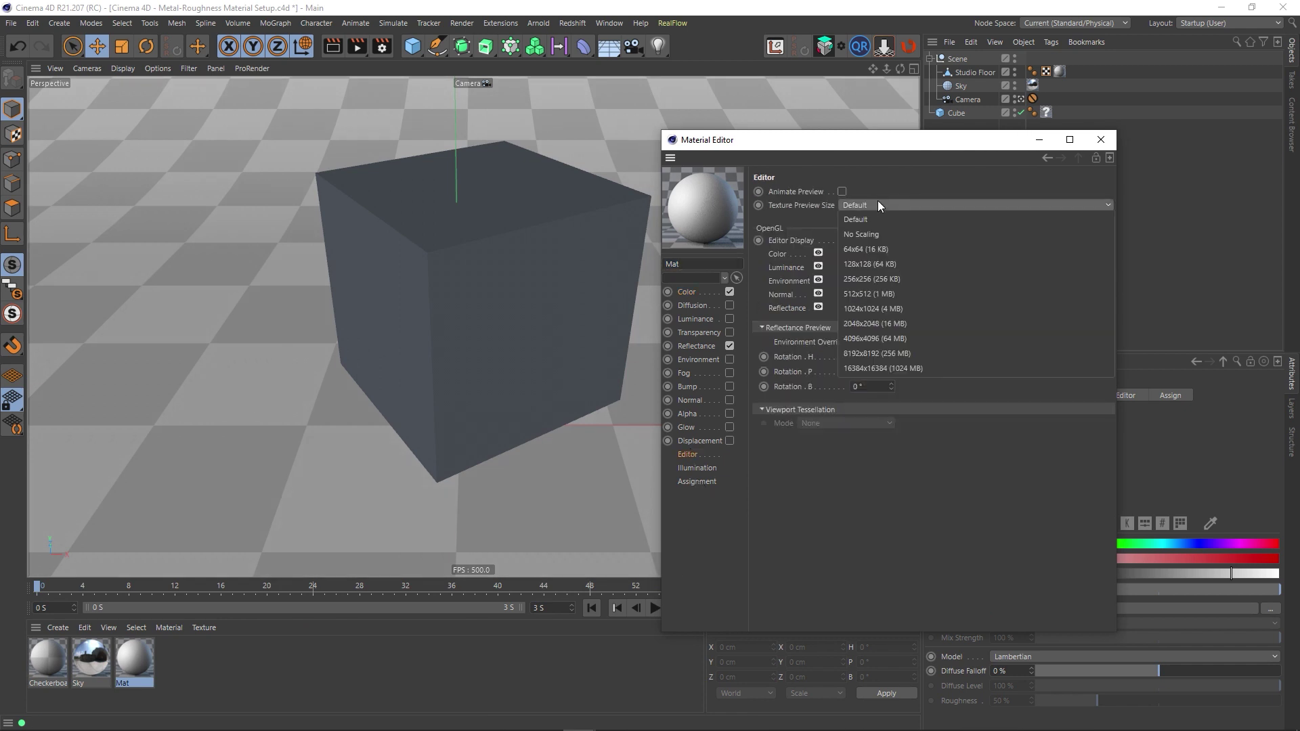
pyautogui.click(870, 331)
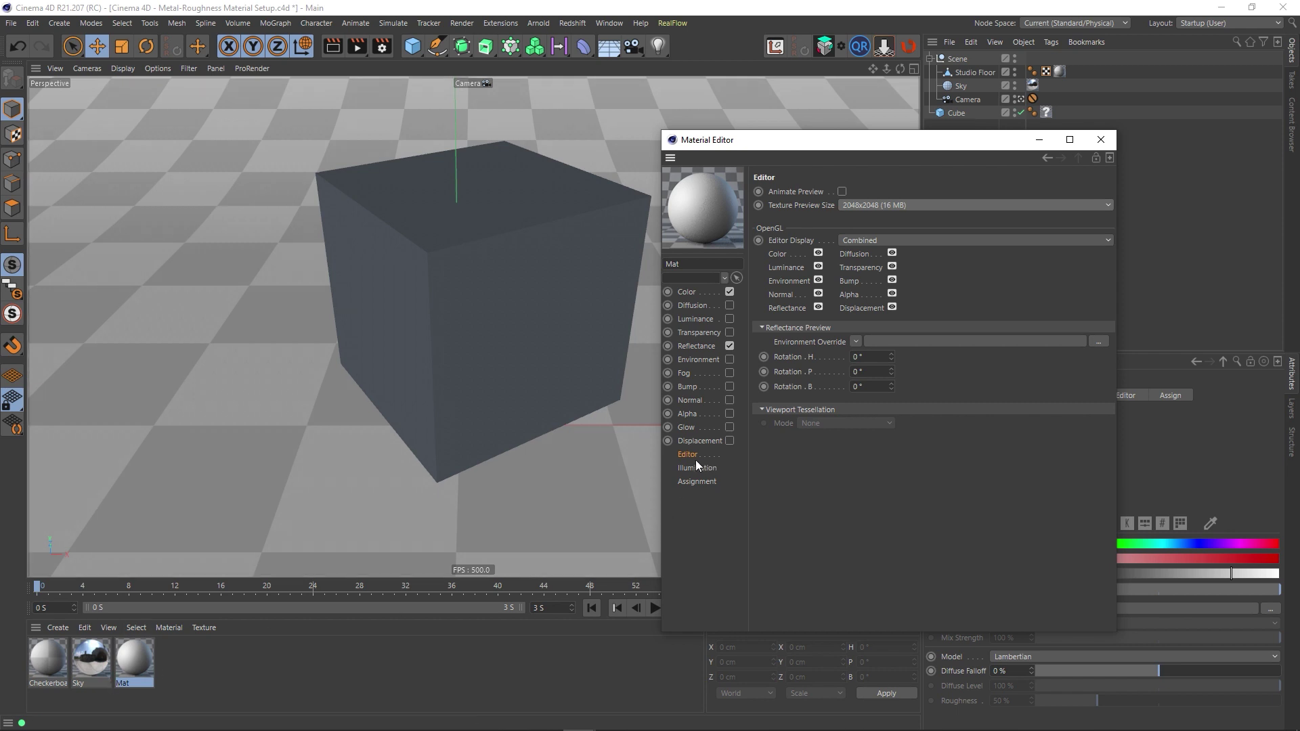
# Load Metal Panels_BaseColor.png from the Metal Panels folder as the new material's color texture and apply the material to the cube
pyautogui.click(685, 292)
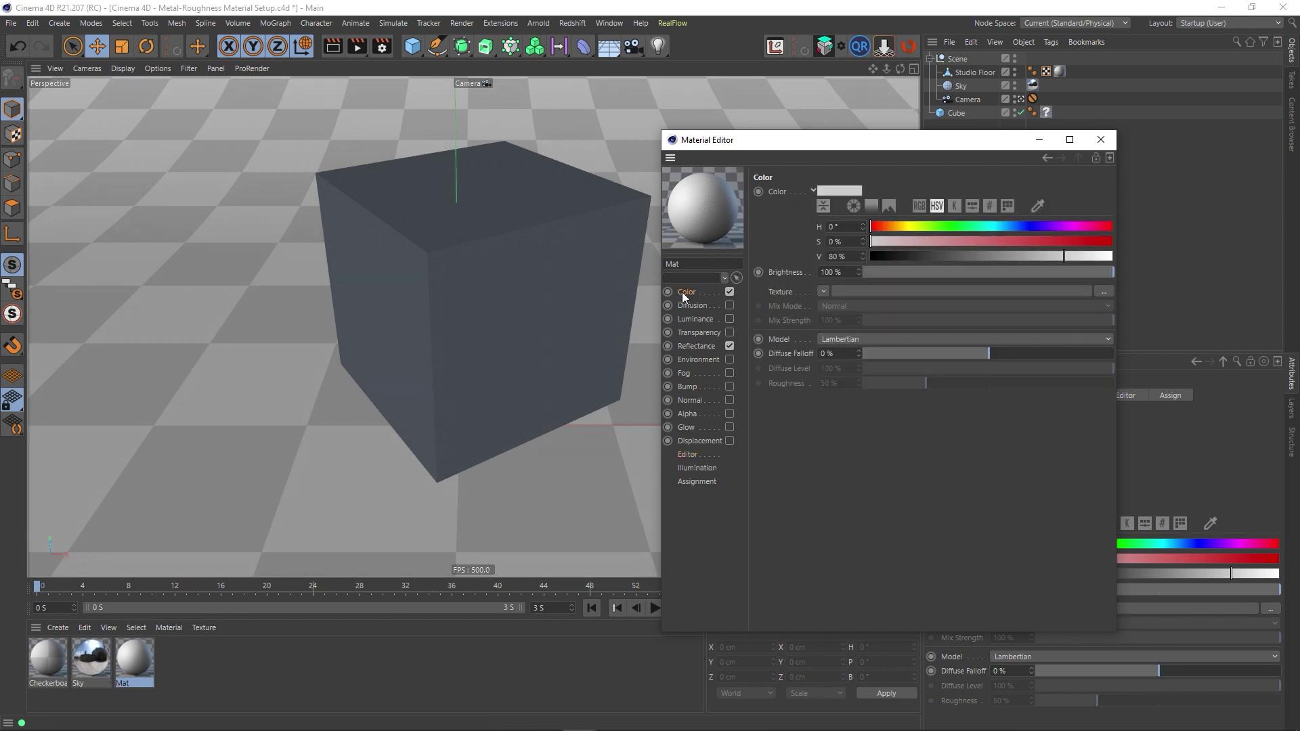
pyautogui.click(1102, 291)
pyautogui.moveTo(1066, 153); pyautogui.dragTo(798, 88)
pyautogui.click(824, 105)
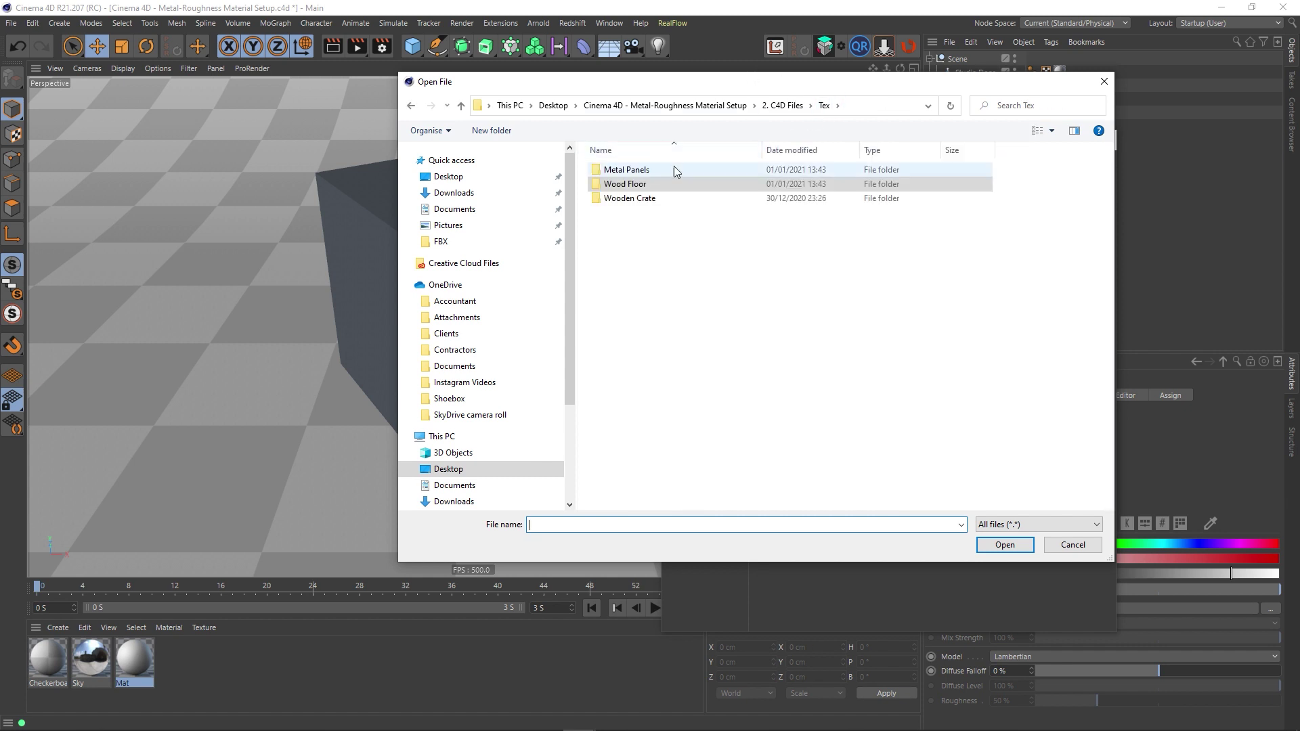
pyautogui.doubleClick(636, 171)
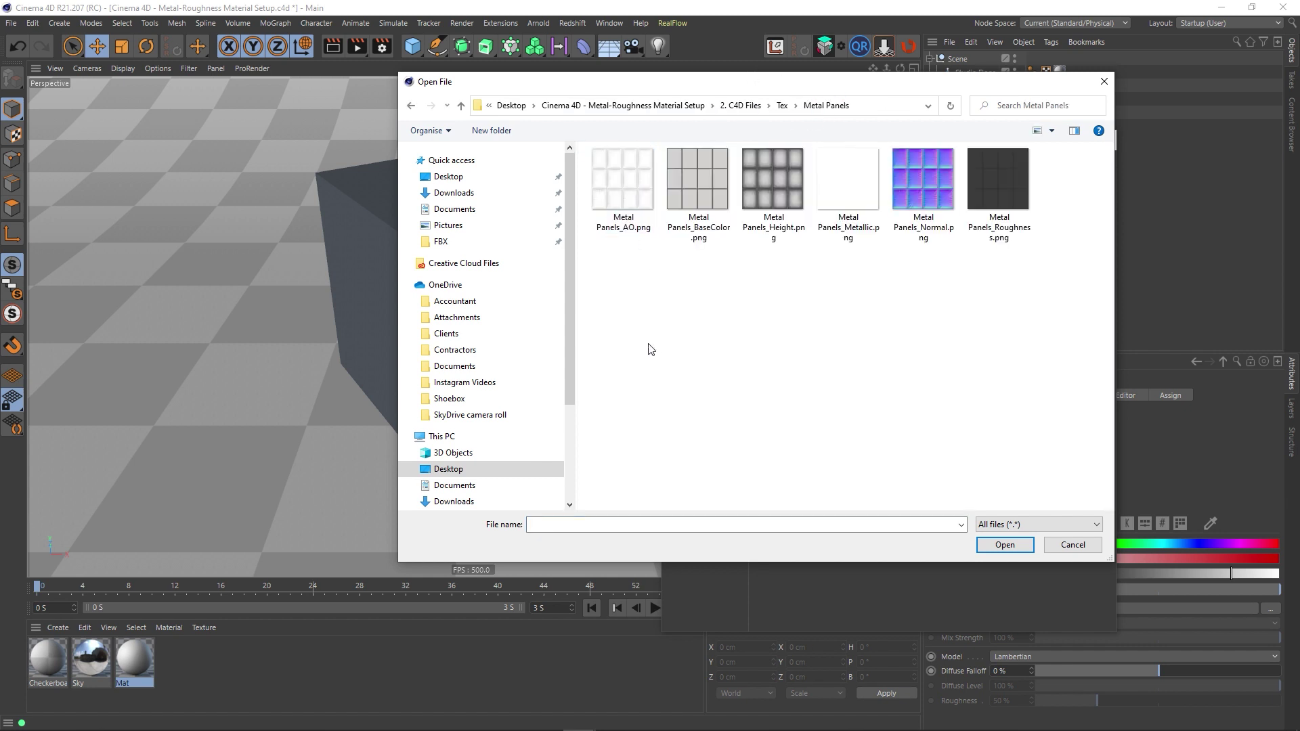
pyautogui.doubleClick(702, 187)
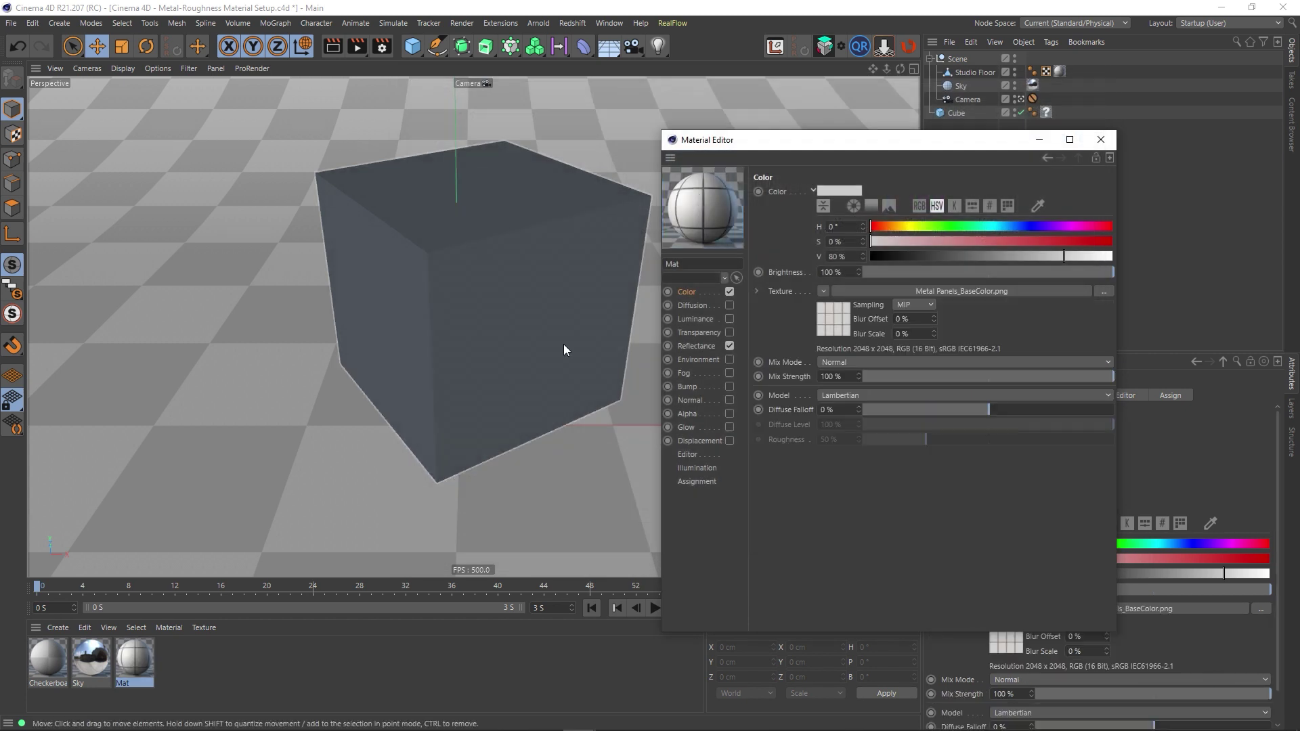
pyautogui.moveTo(126, 662); pyautogui.dragTo(422, 323)
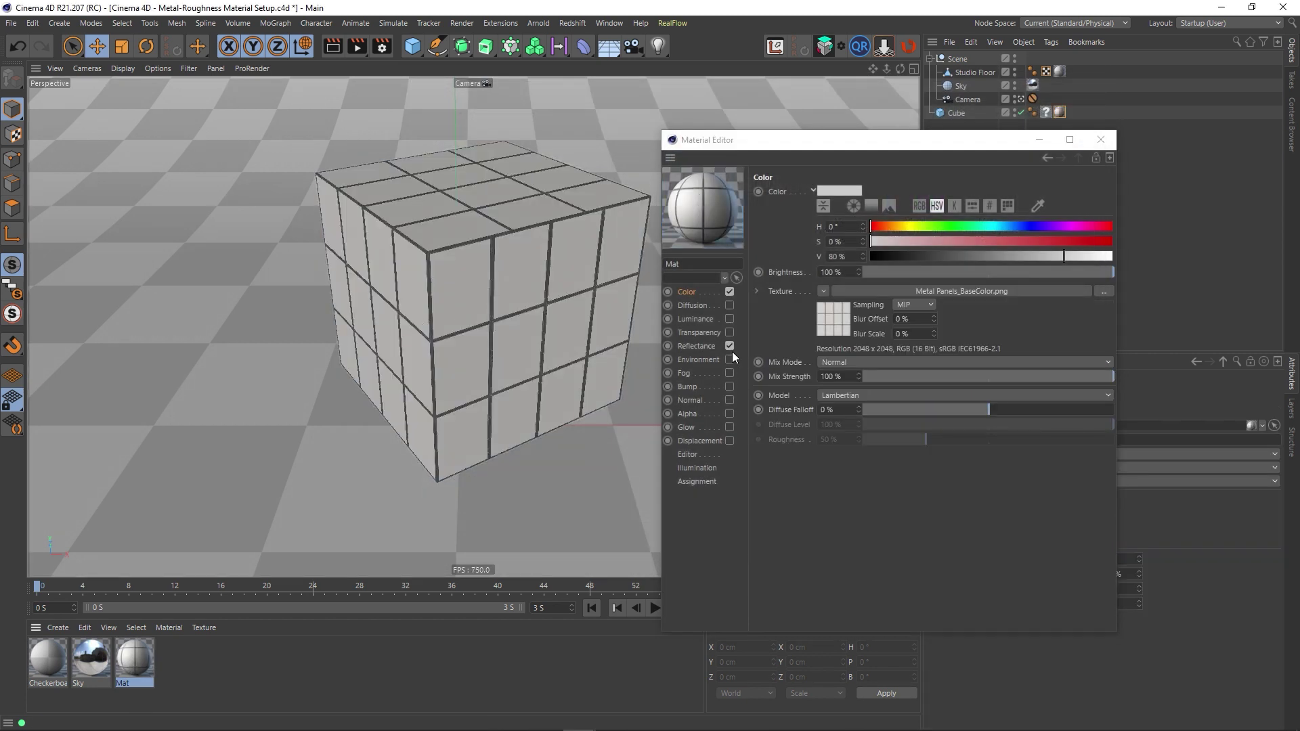
# Enable the material's Diffusion channel and load Metal Panels_AO.png as its texture
pyautogui.click(692, 306)
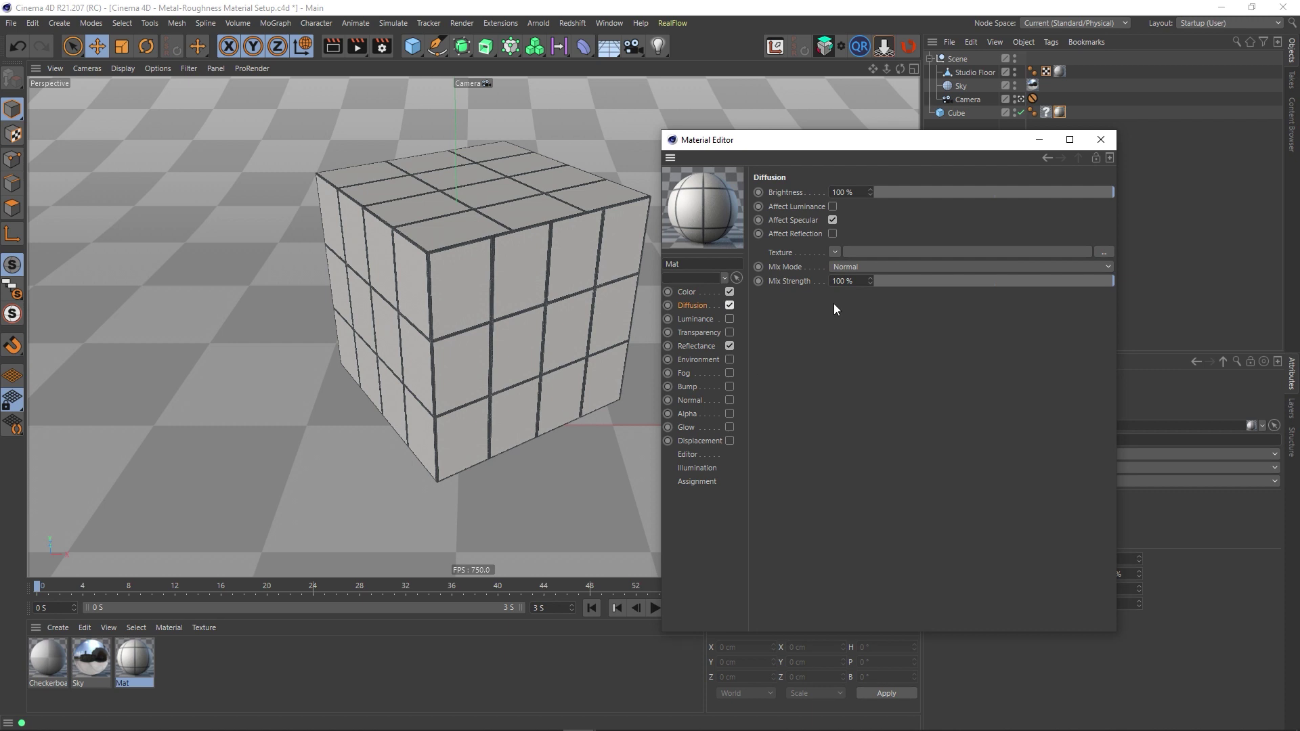
pyautogui.click(1108, 250)
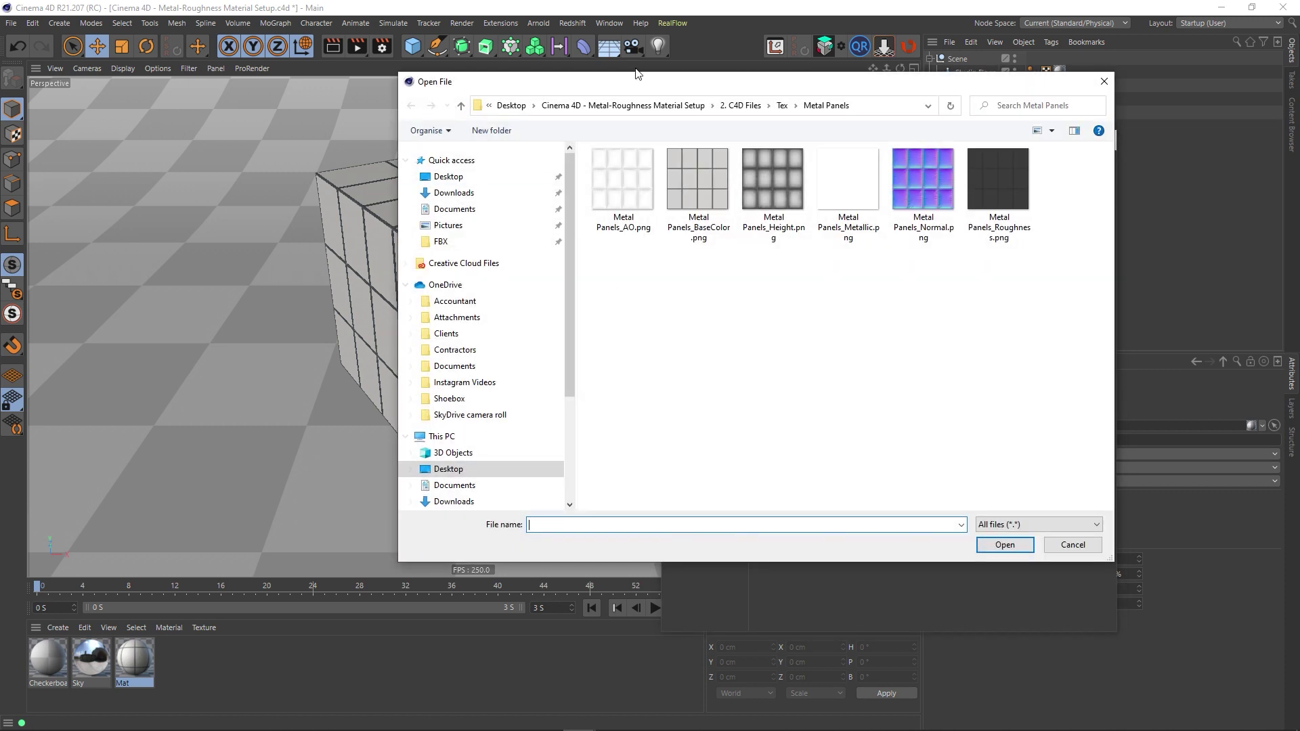
pyautogui.doubleClick(629, 214)
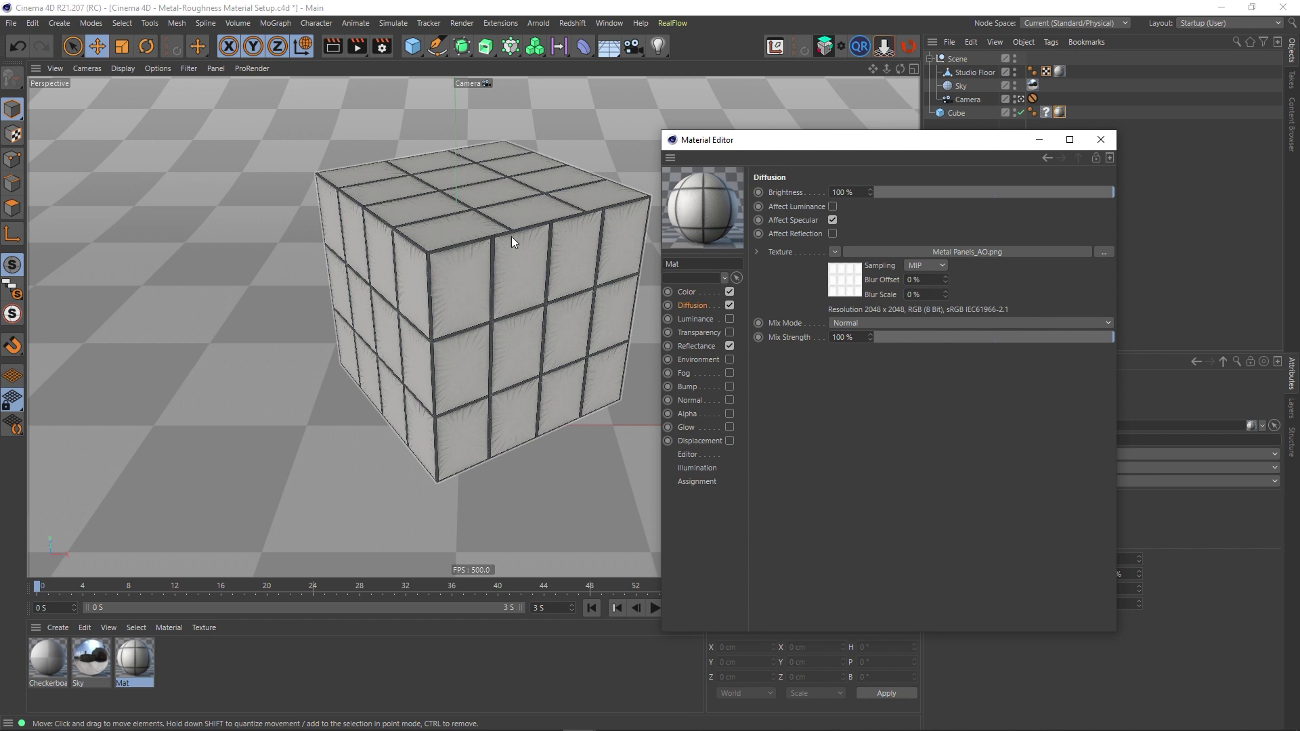
# Remove the Default Specular layer from the material's reflectance, and enable the Normal channel with Metal Panels_Normal.png as its texture
pyautogui.click(702, 347)
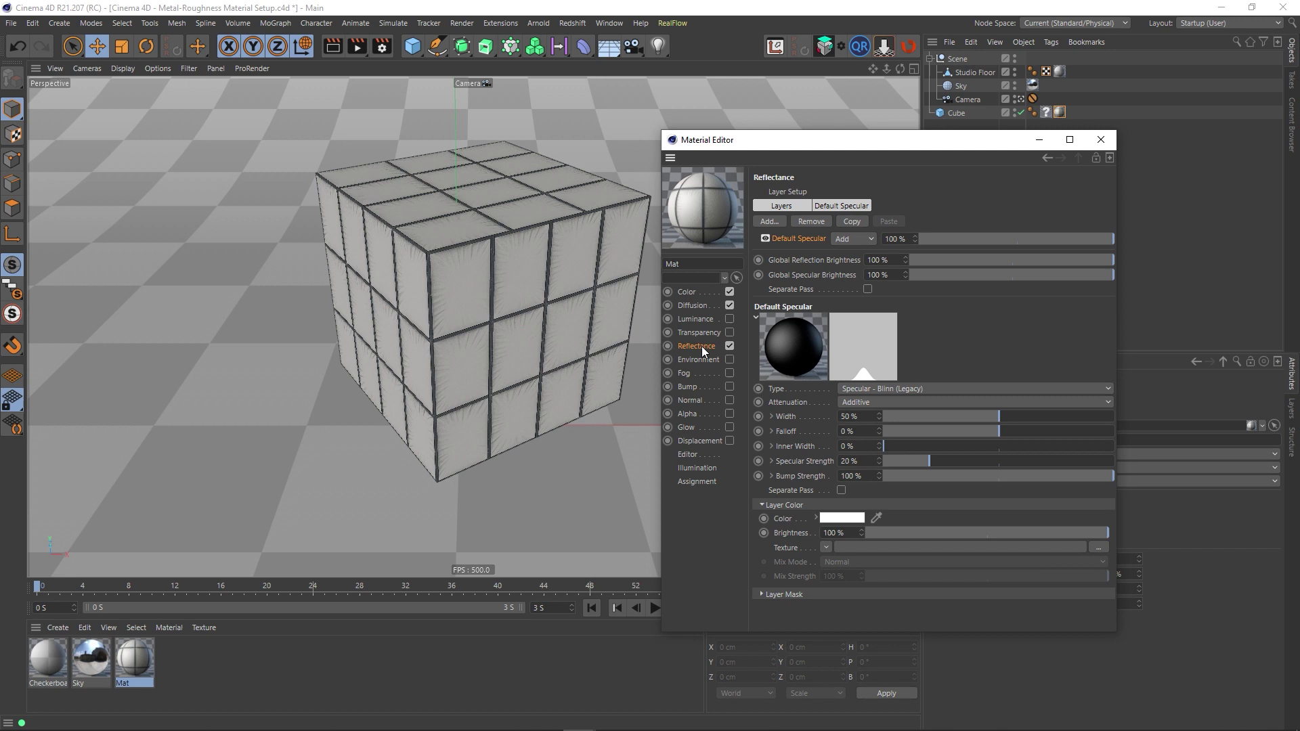
pyautogui.click(808, 224)
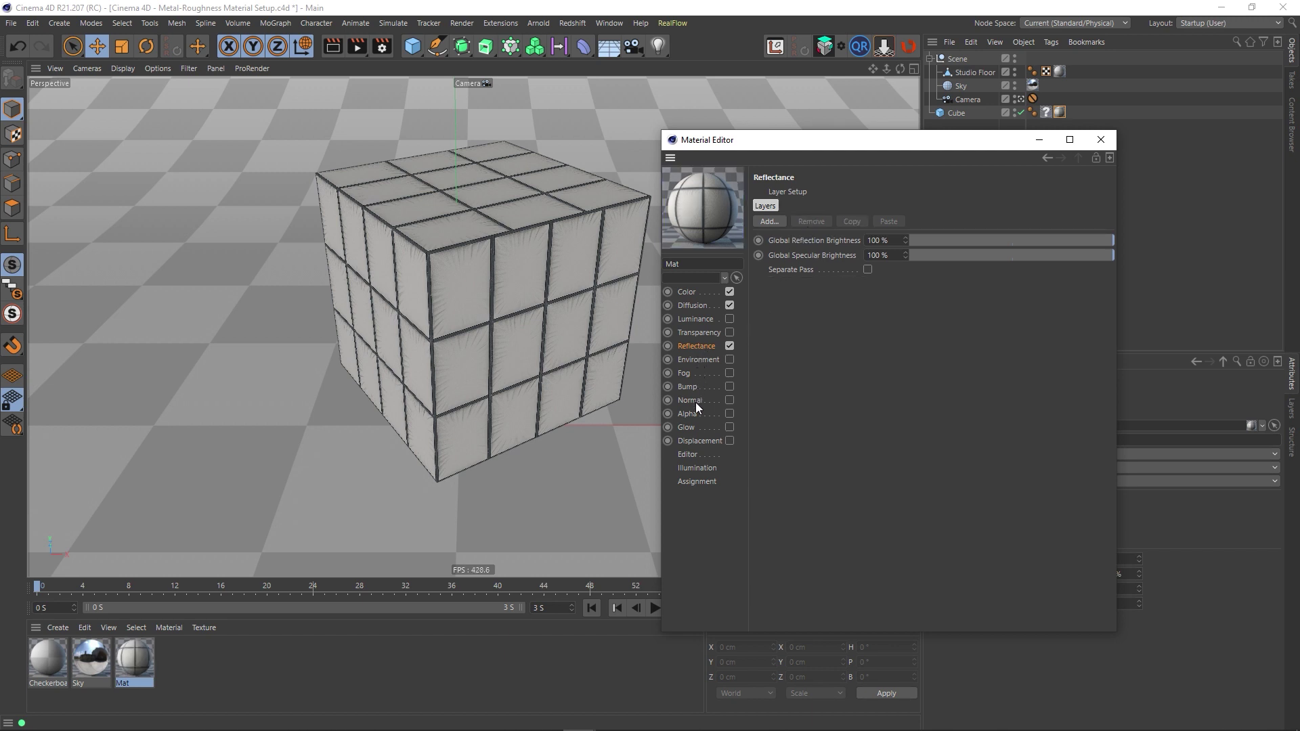
pyautogui.click(729, 400)
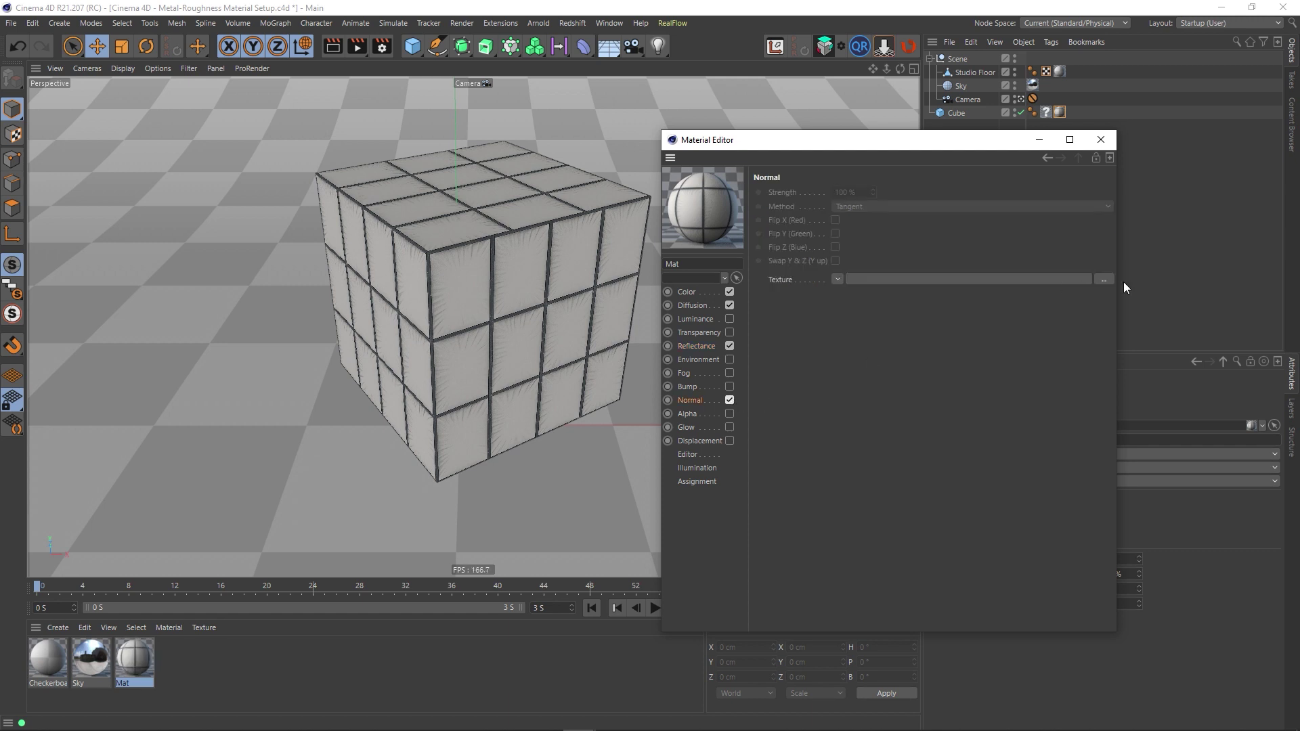
pyautogui.click(1101, 279)
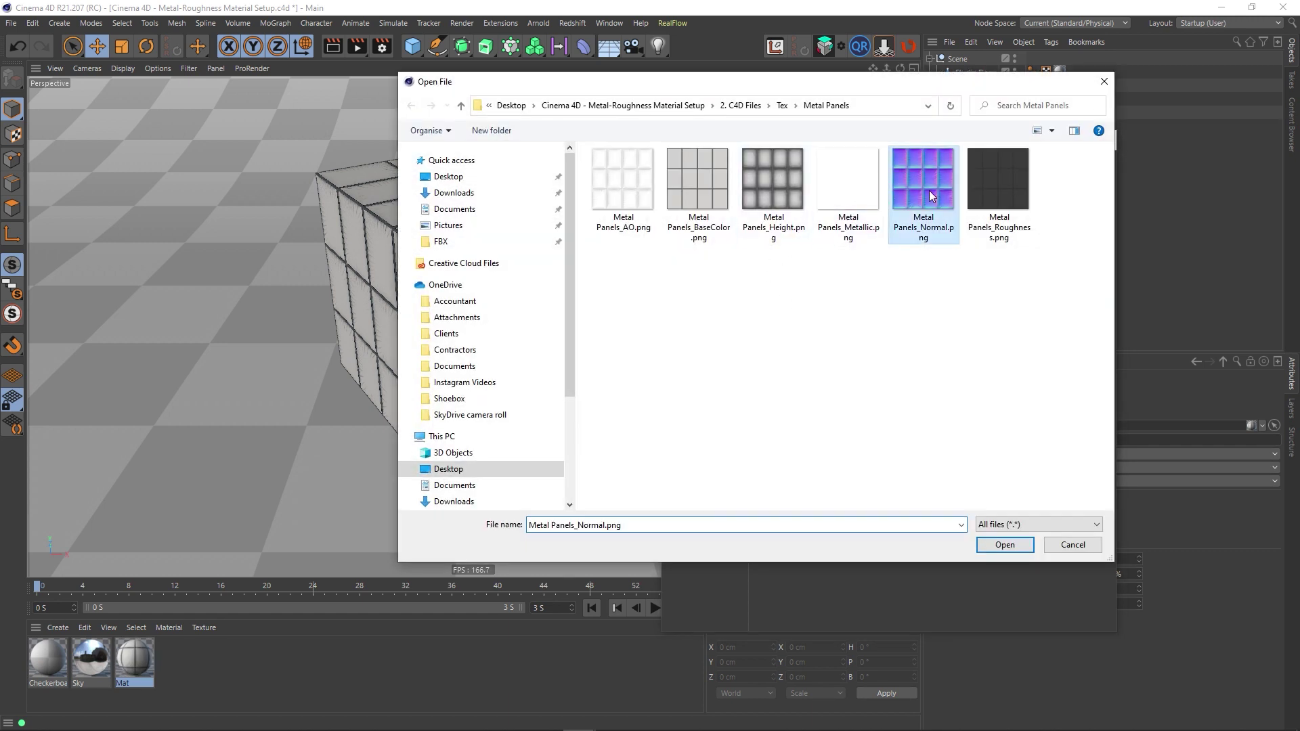
pyautogui.doubleClick(930, 190)
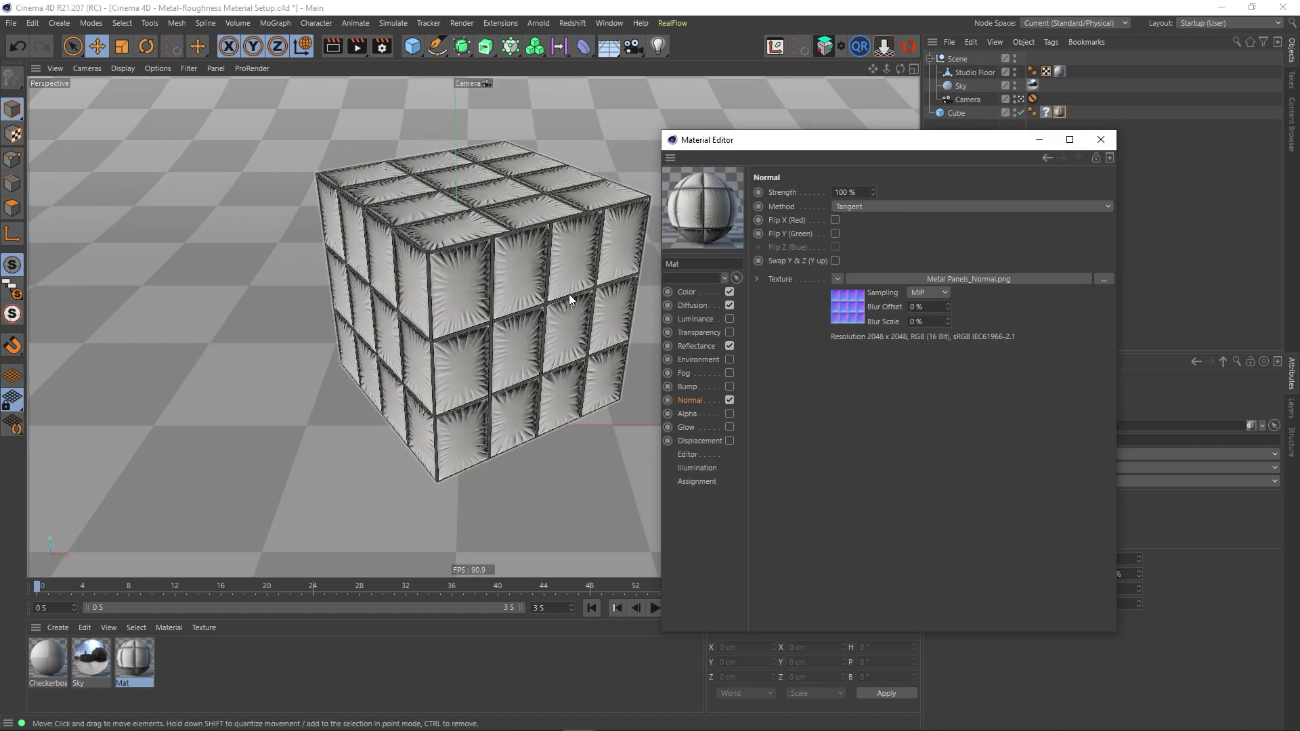
# Add an omni light and position it above the cube at about X 12 cm, Y 52 cm, Z -23 cm
pyautogui.click(1101, 140)
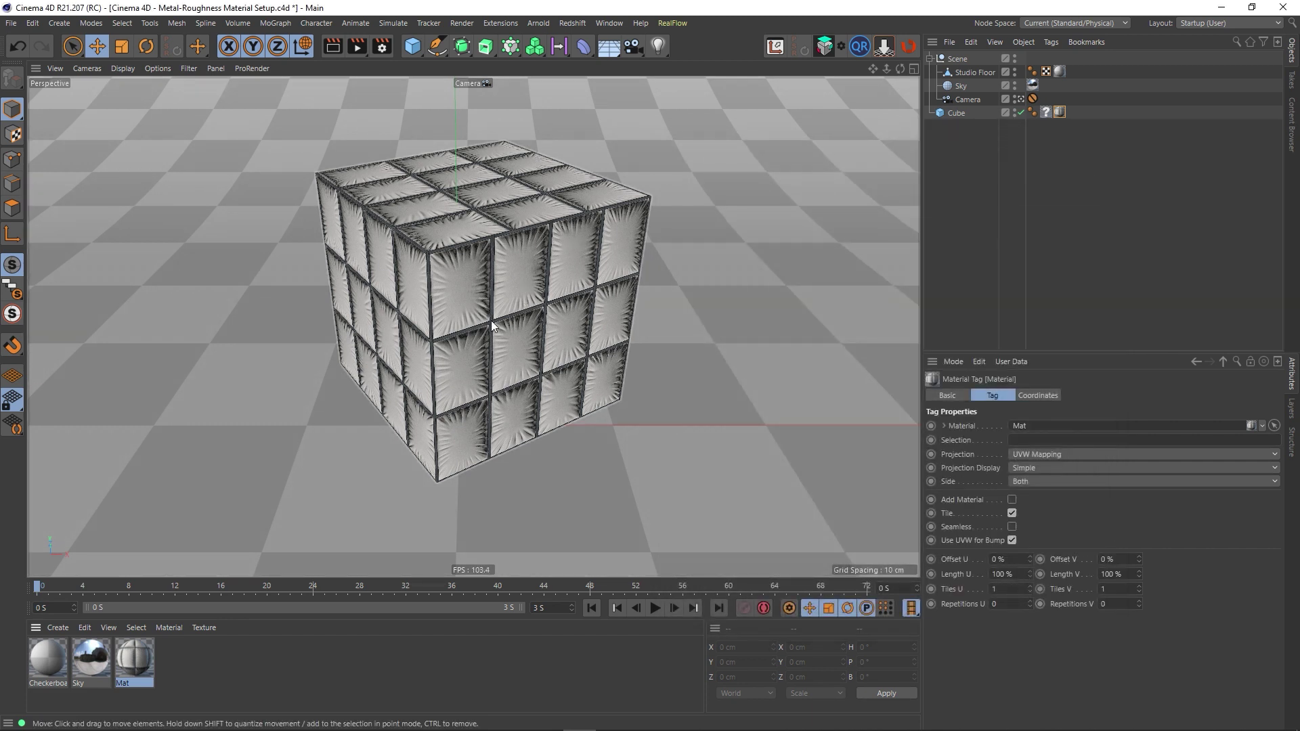
pyautogui.click(654, 47)
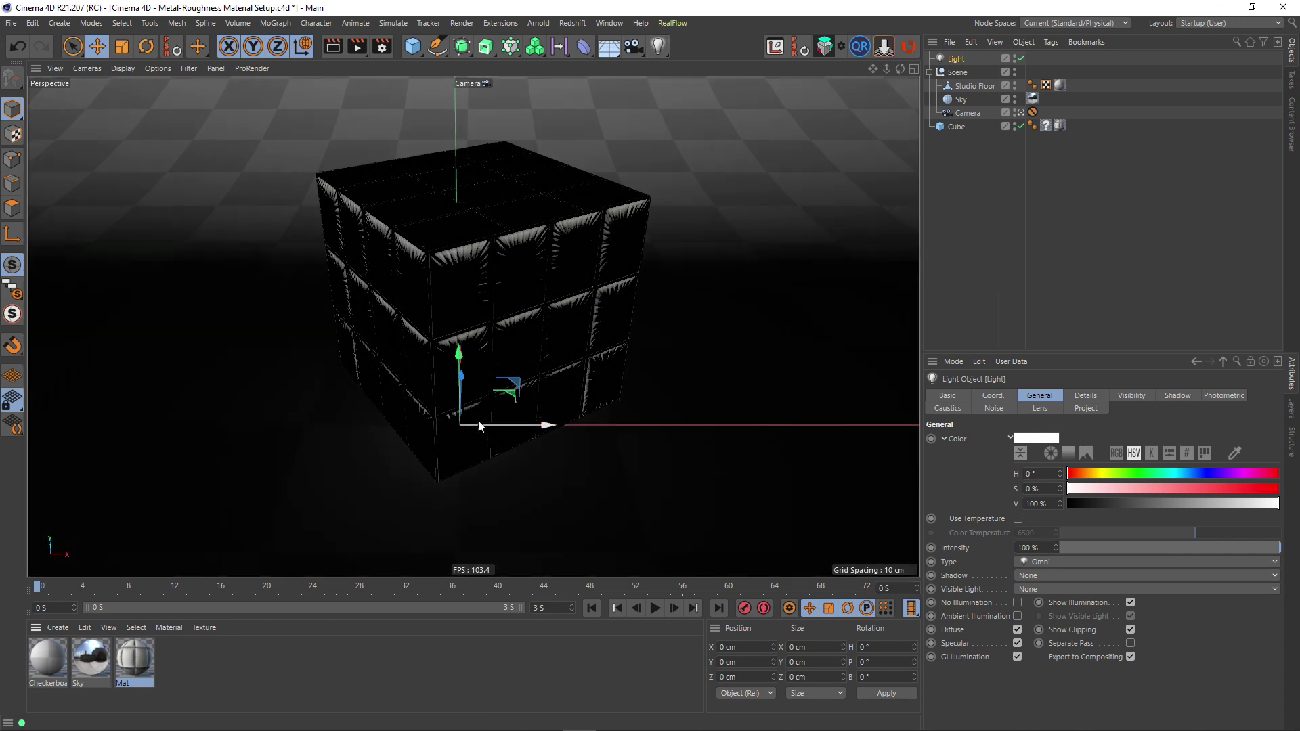
pyautogui.moveTo(518, 425); pyautogui.dragTo(716, 431)
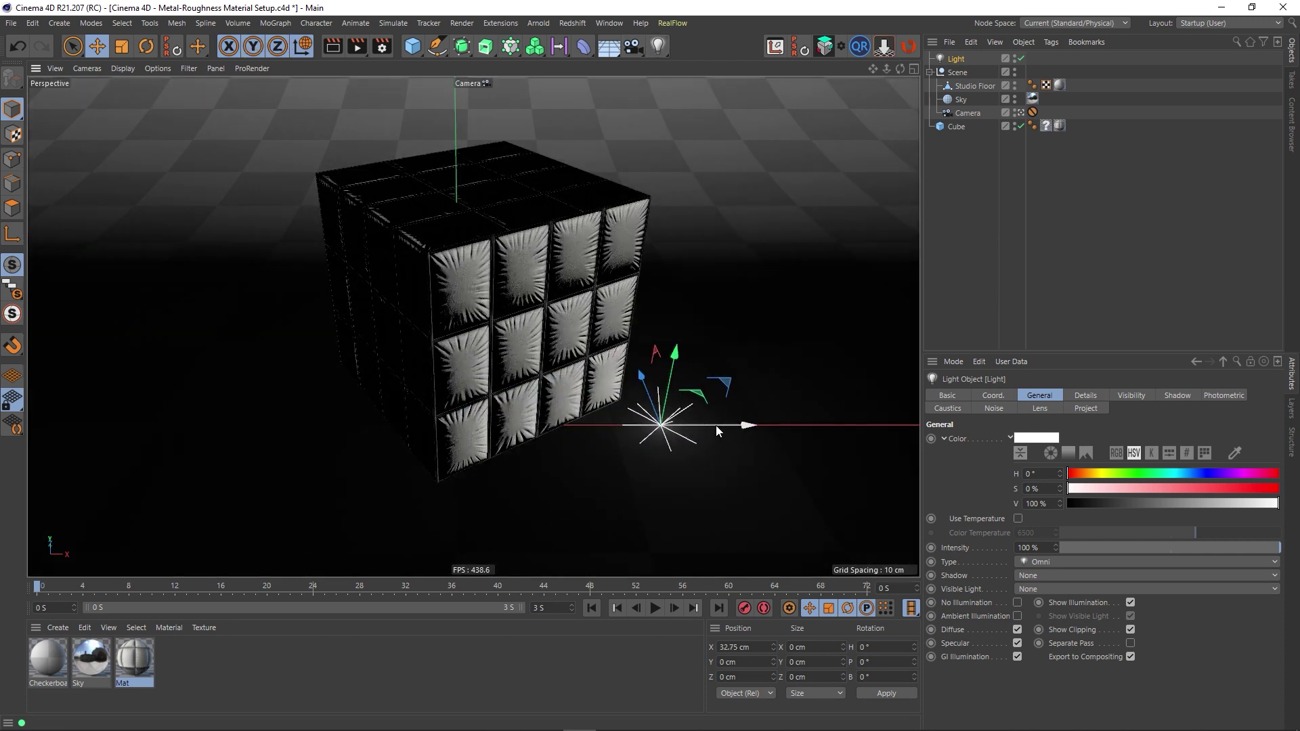
pyautogui.moveTo(681, 367); pyautogui.dragTo(634, 75)
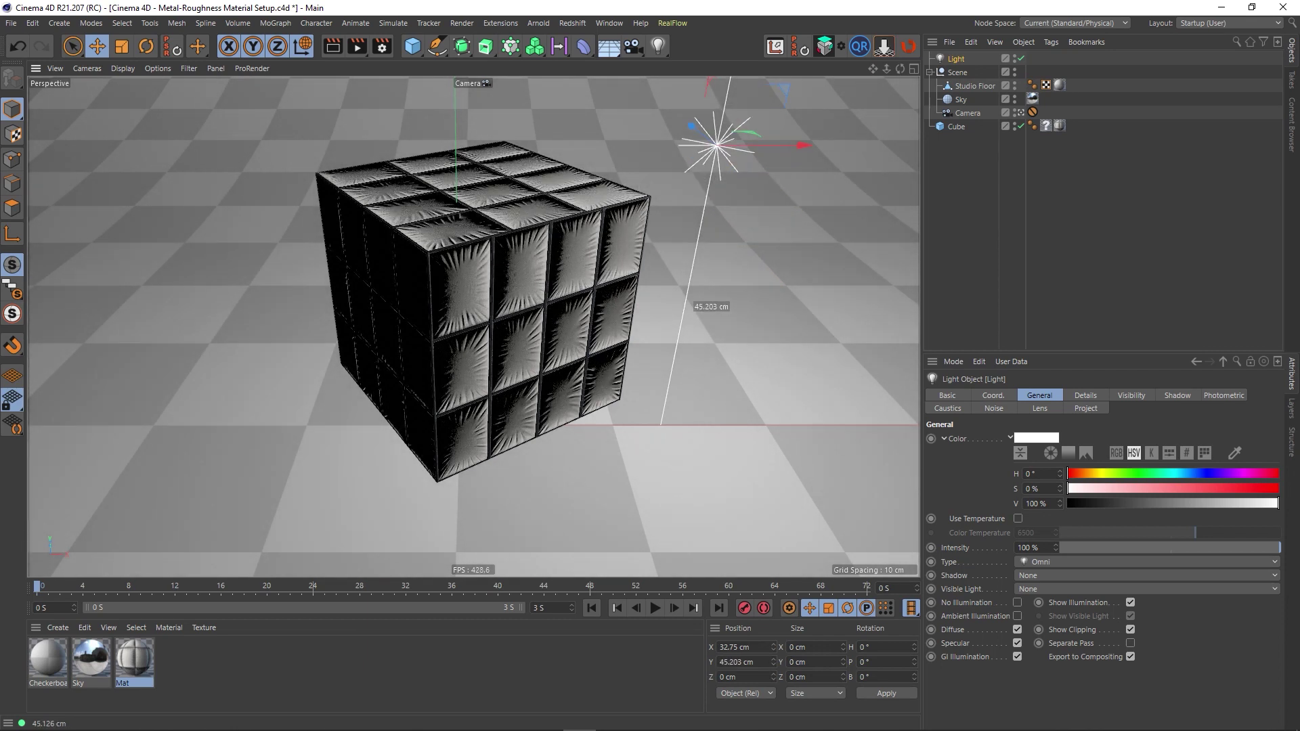
pyautogui.click(751, 131)
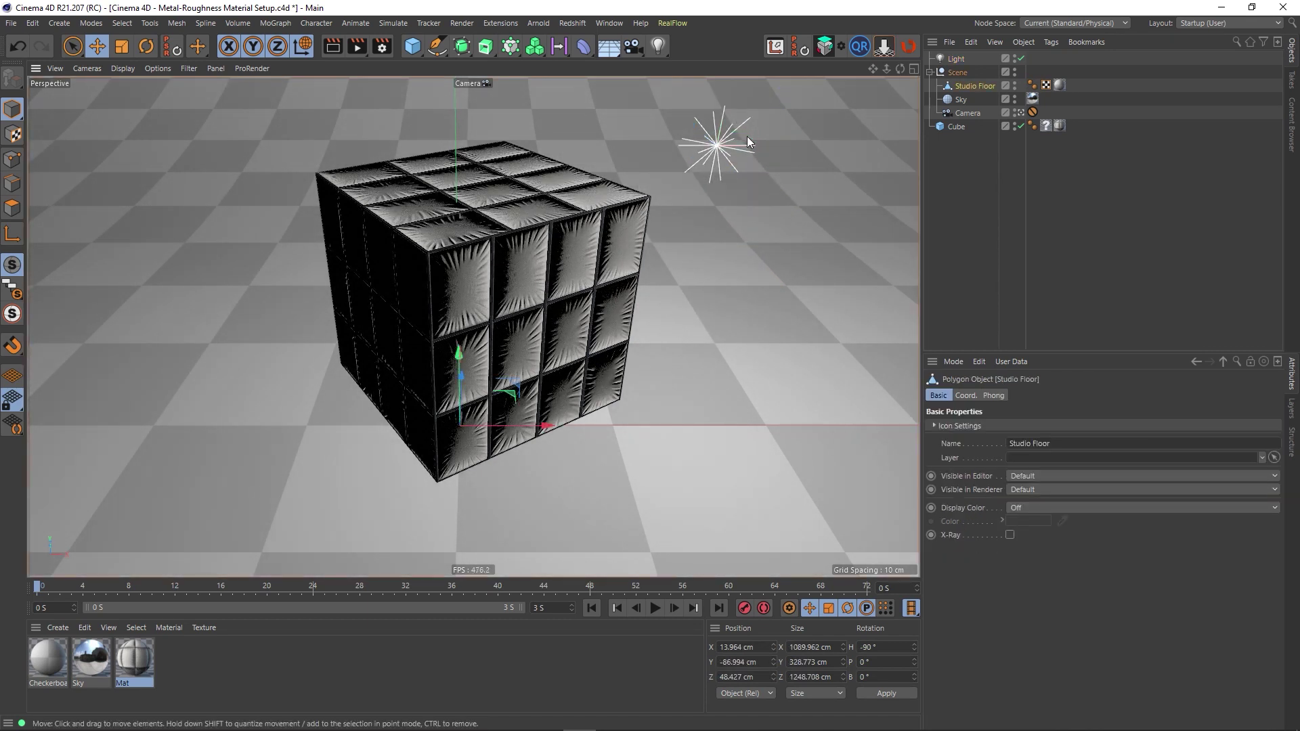
pyautogui.click(956, 59)
pyautogui.moveTo(783, 143); pyautogui.dragTo(618, 197)
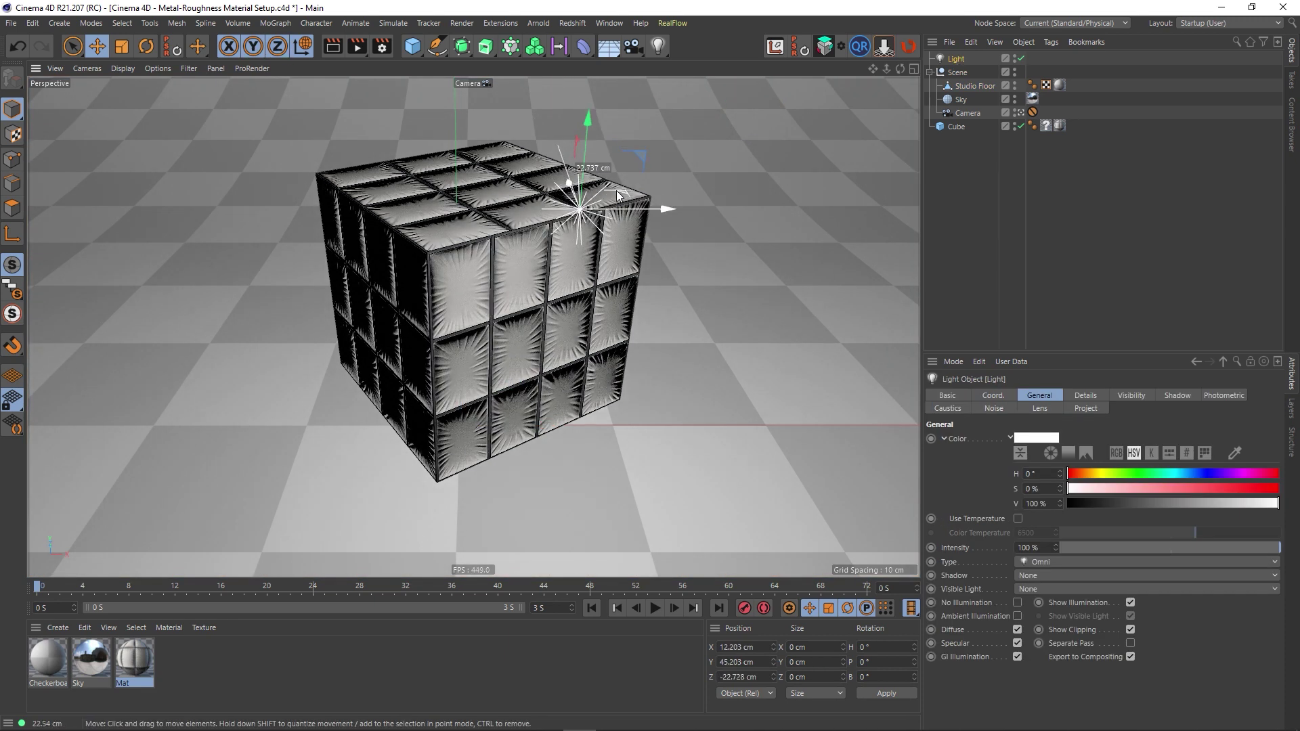
pyautogui.moveTo(586, 102); pyautogui.dragTo(582, 149)
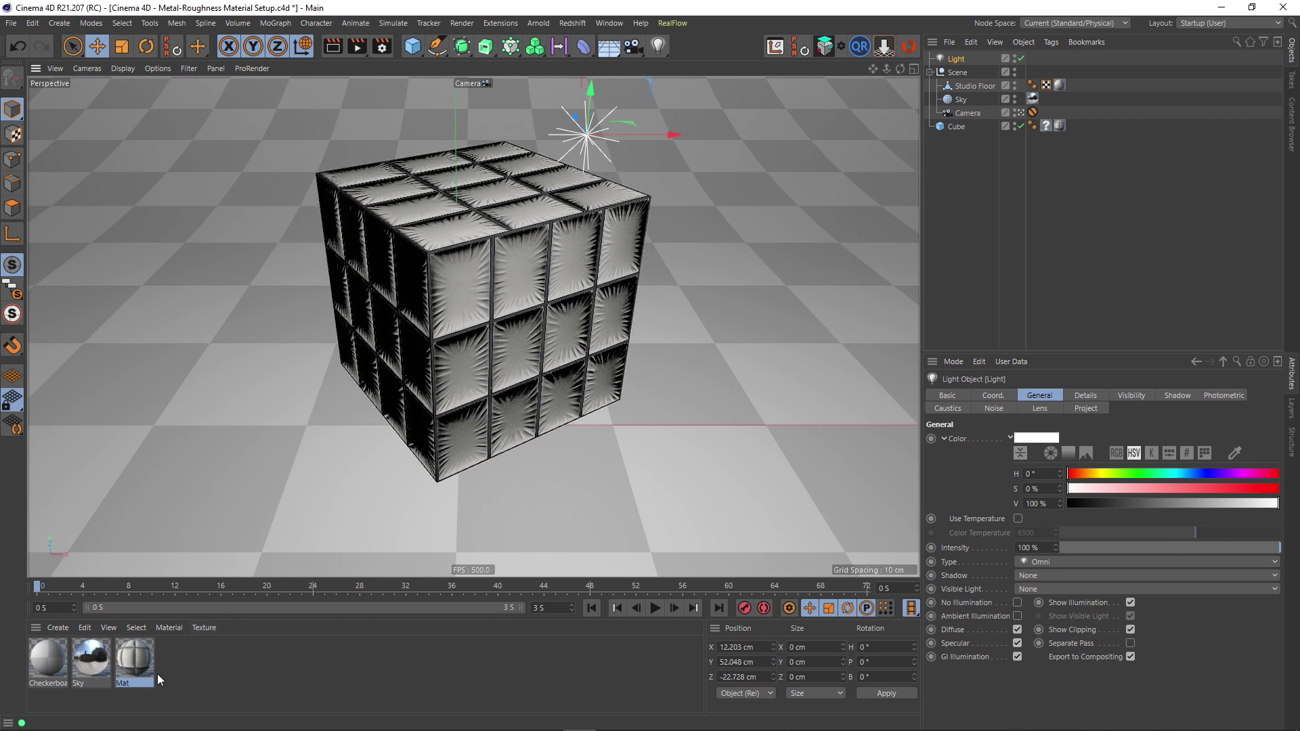
# Enable Flip Y (Green) in the Normal channel of the Mat material
pyautogui.doubleClick(131, 661)
pyautogui.moveTo(397, 95); pyautogui.dragTo(940, 85)
pyautogui.click(919, 176)
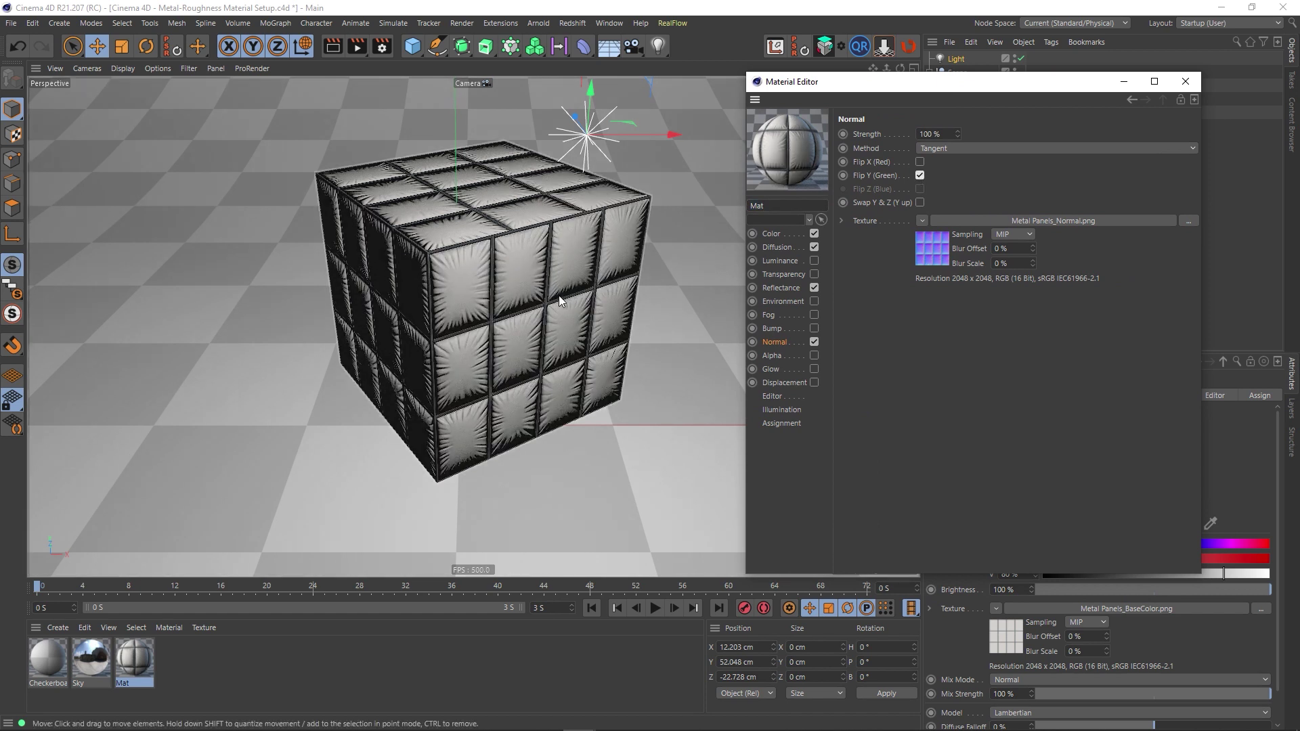
pyautogui.click(1187, 83)
# Delete the light from the scene
pyautogui.click(958, 58)
pyautogui.press('Delete')
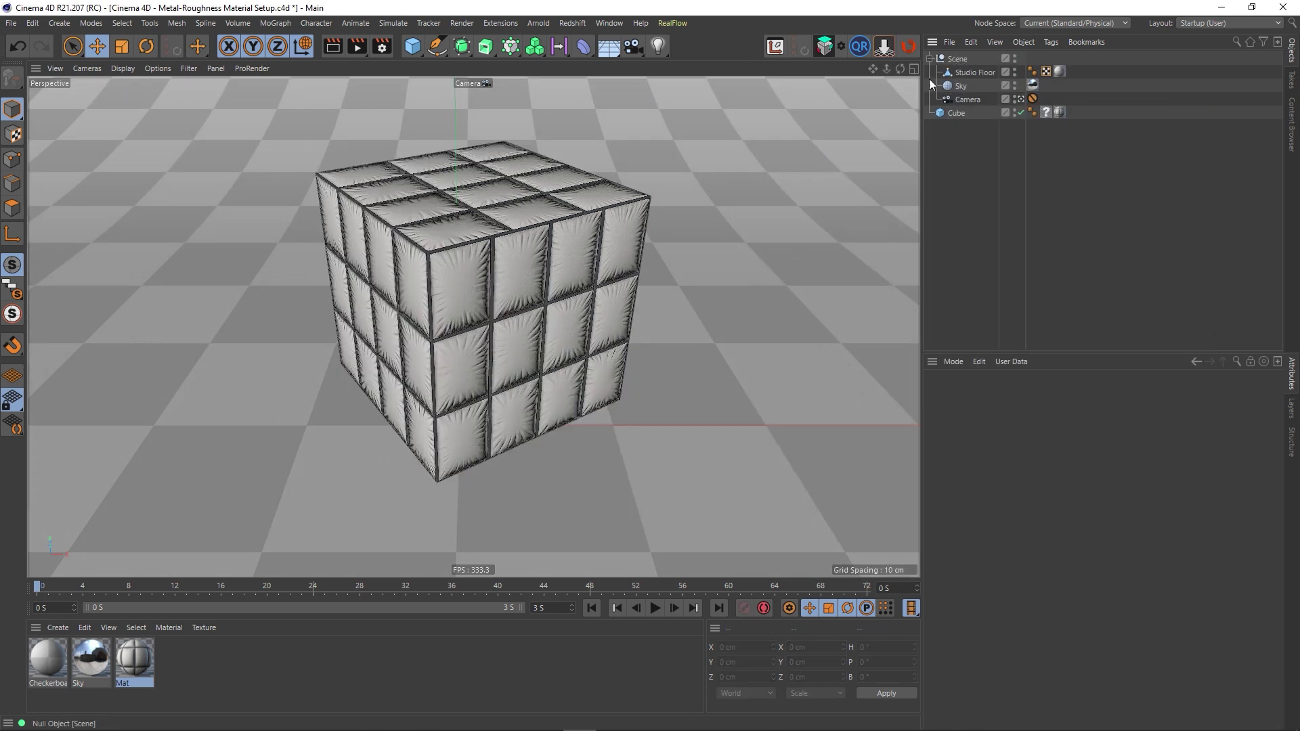
# Enable the Displacement channel of the Mat material and load Metal Panels_Height.png as its texture
pyautogui.doubleClick(133, 668)
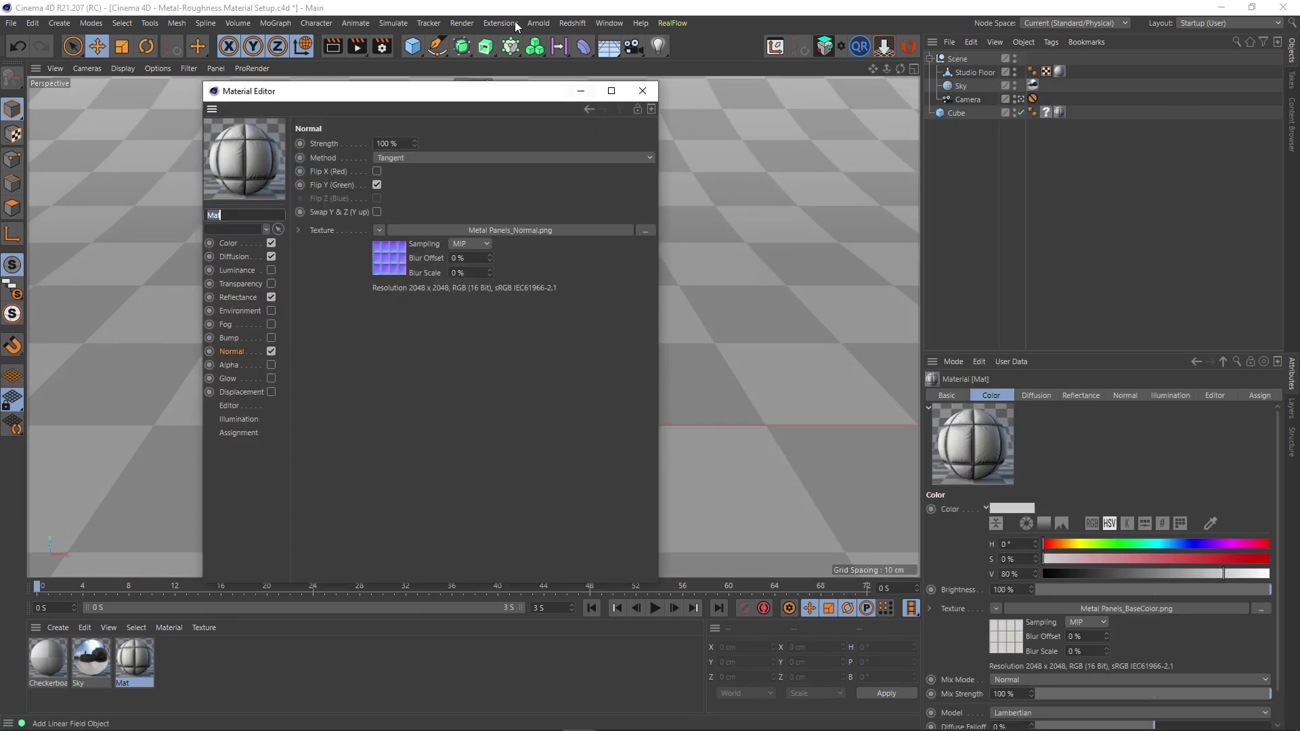
pyautogui.moveTo(402, 100); pyautogui.dragTo(807, 93)
pyautogui.click(660, 388)
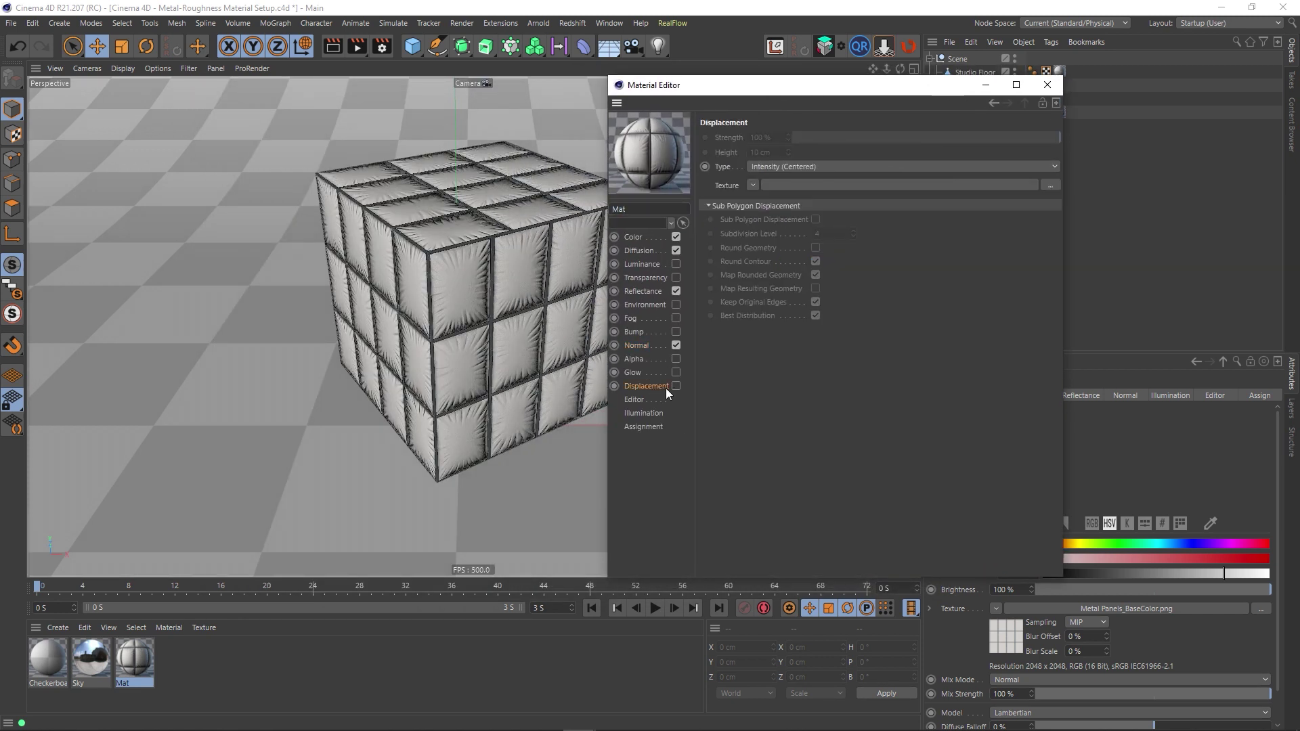
pyautogui.click(676, 386)
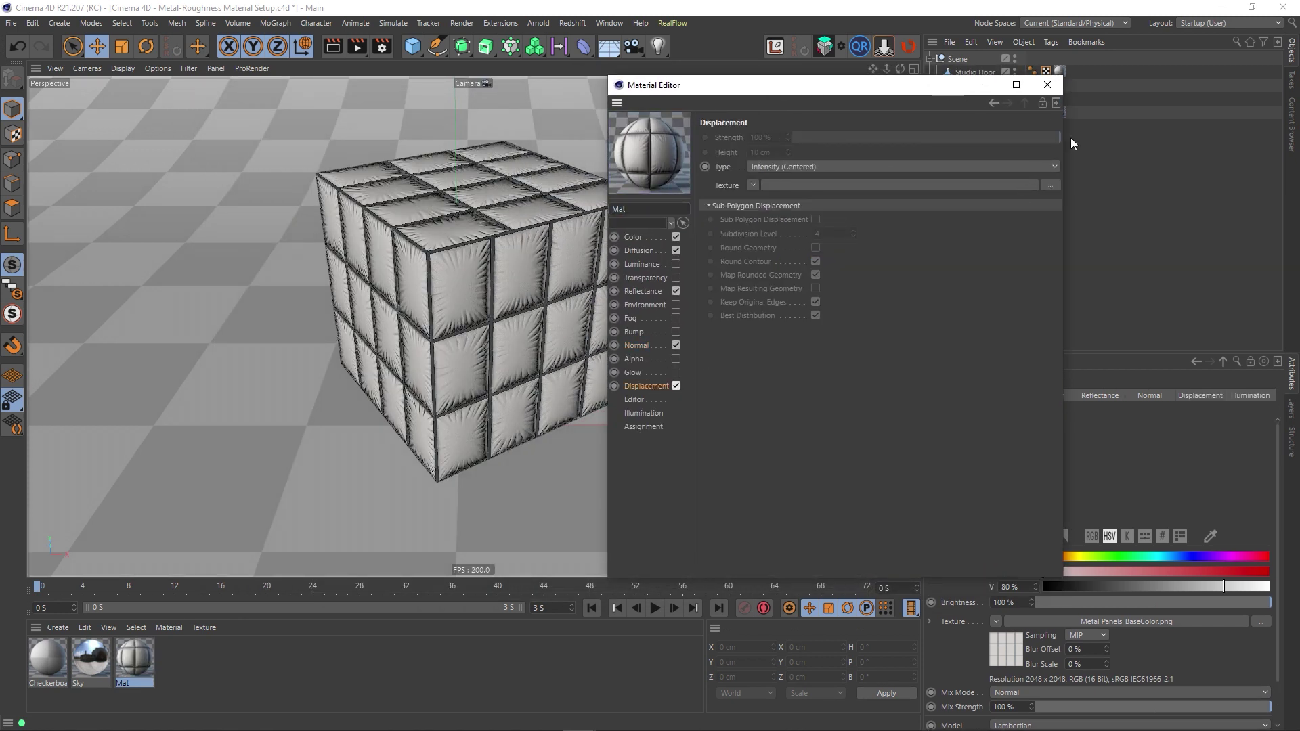
pyautogui.click(1050, 185)
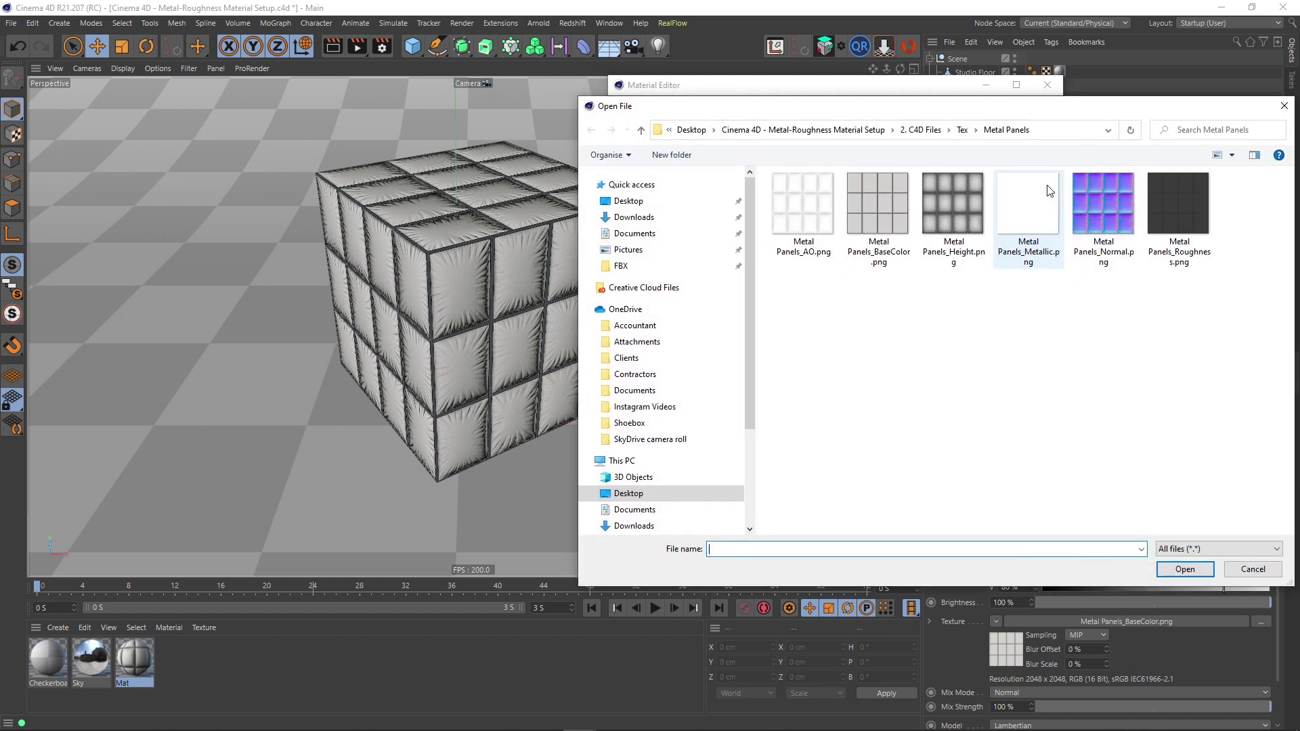
pyautogui.moveTo(919, 115); pyautogui.dragTo(751, 145)
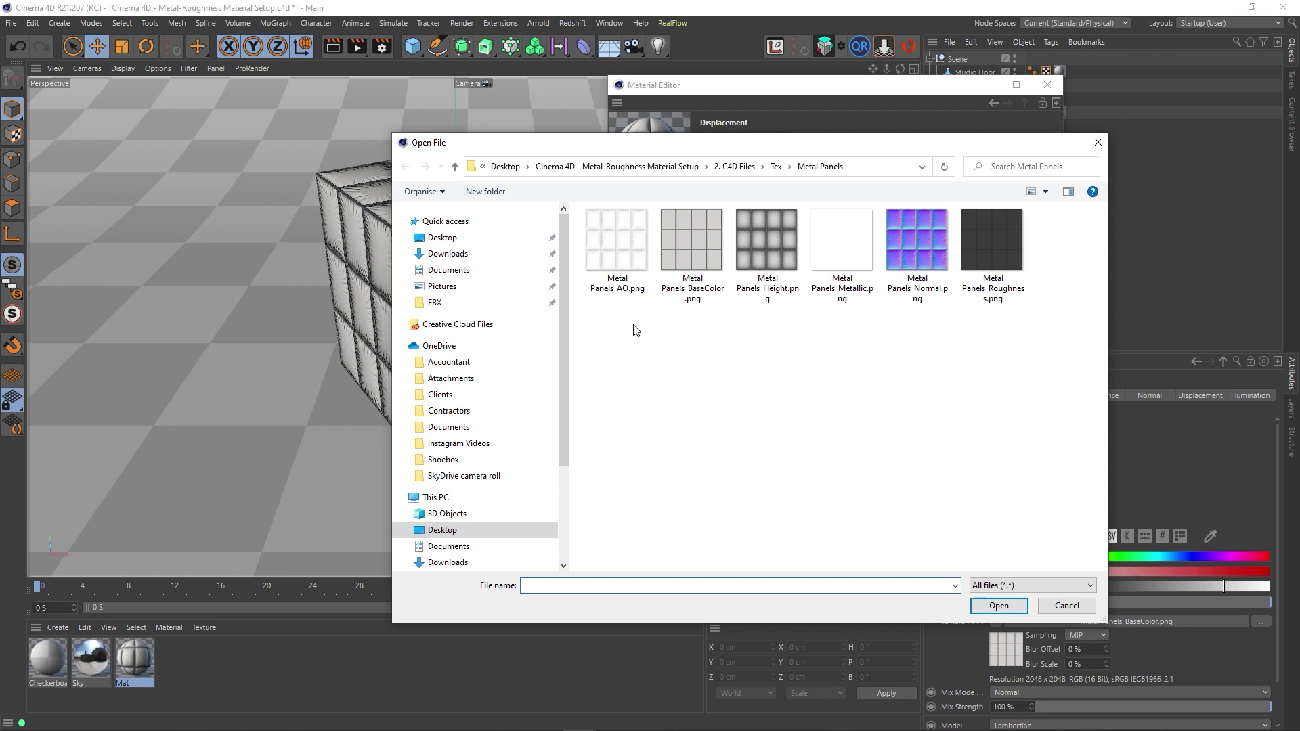
pyautogui.doubleClick(777, 233)
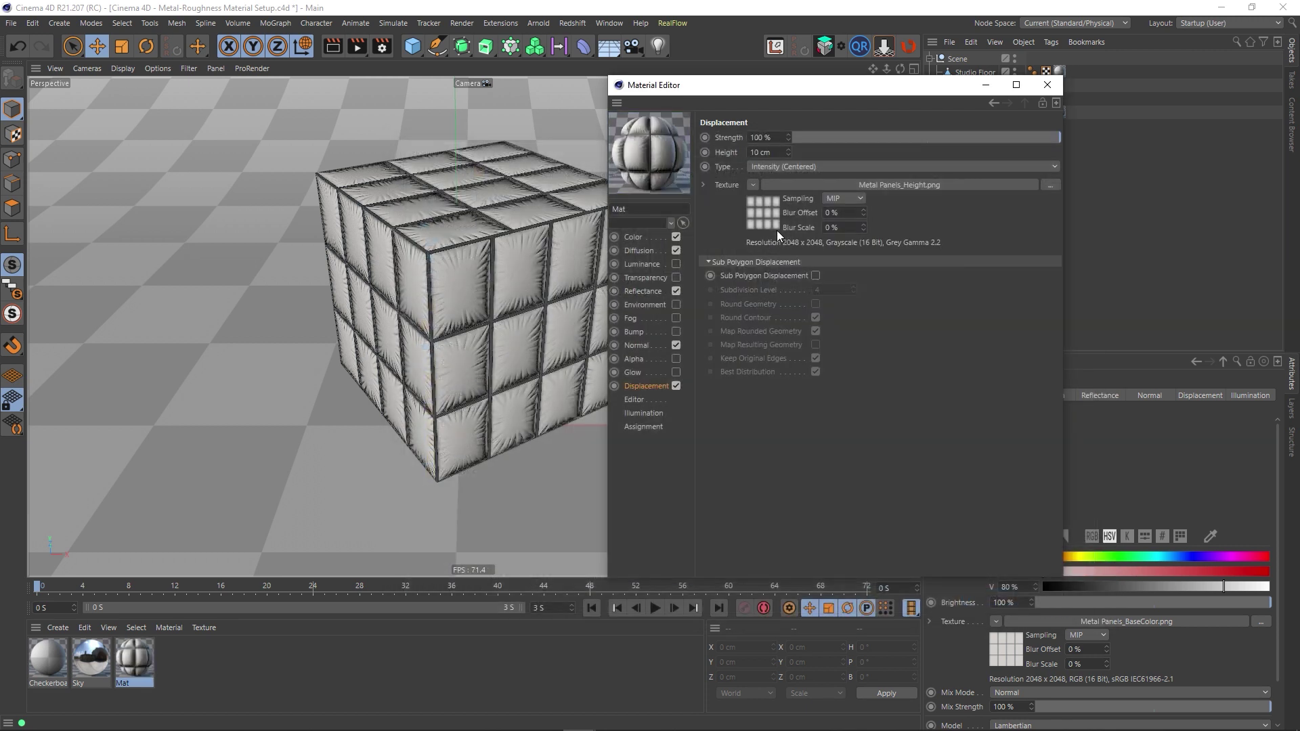
# Set the displacement height of the Mat material to 3 cm
pyautogui.click(779, 154)
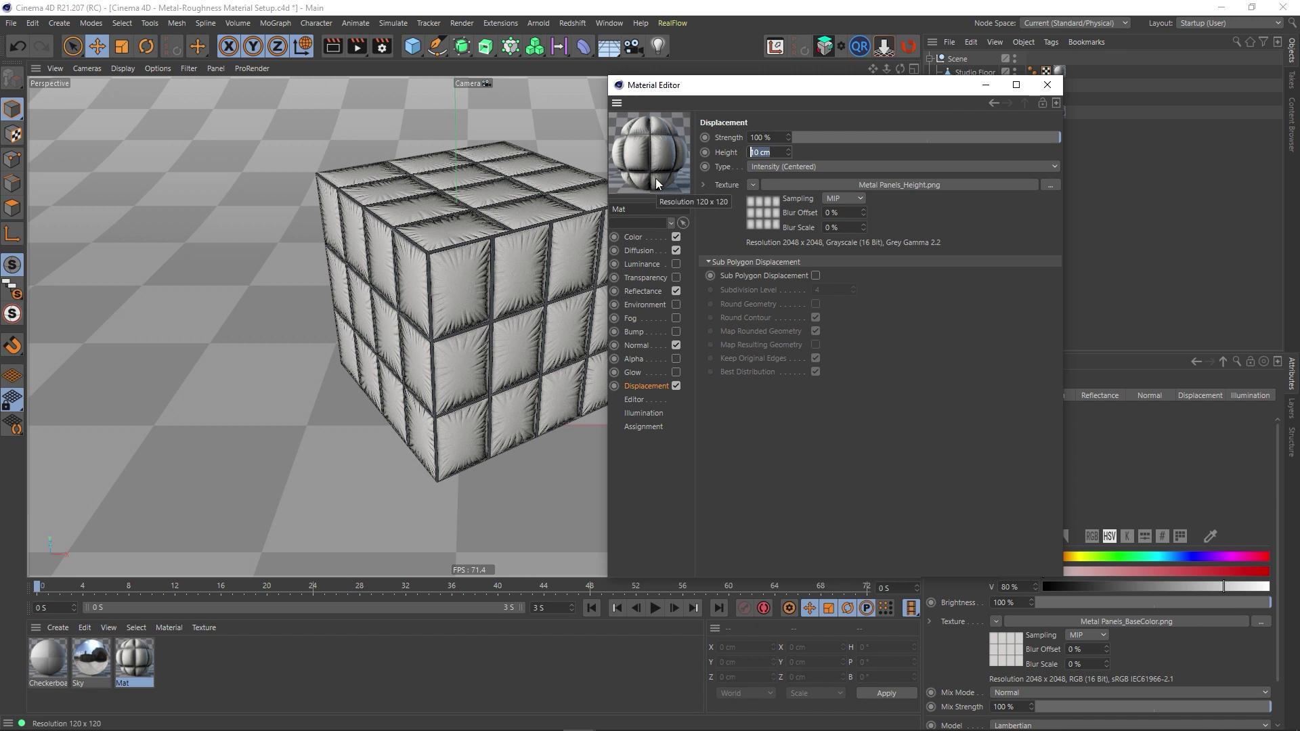
pyautogui.write('3')
pyautogui.press('Return')
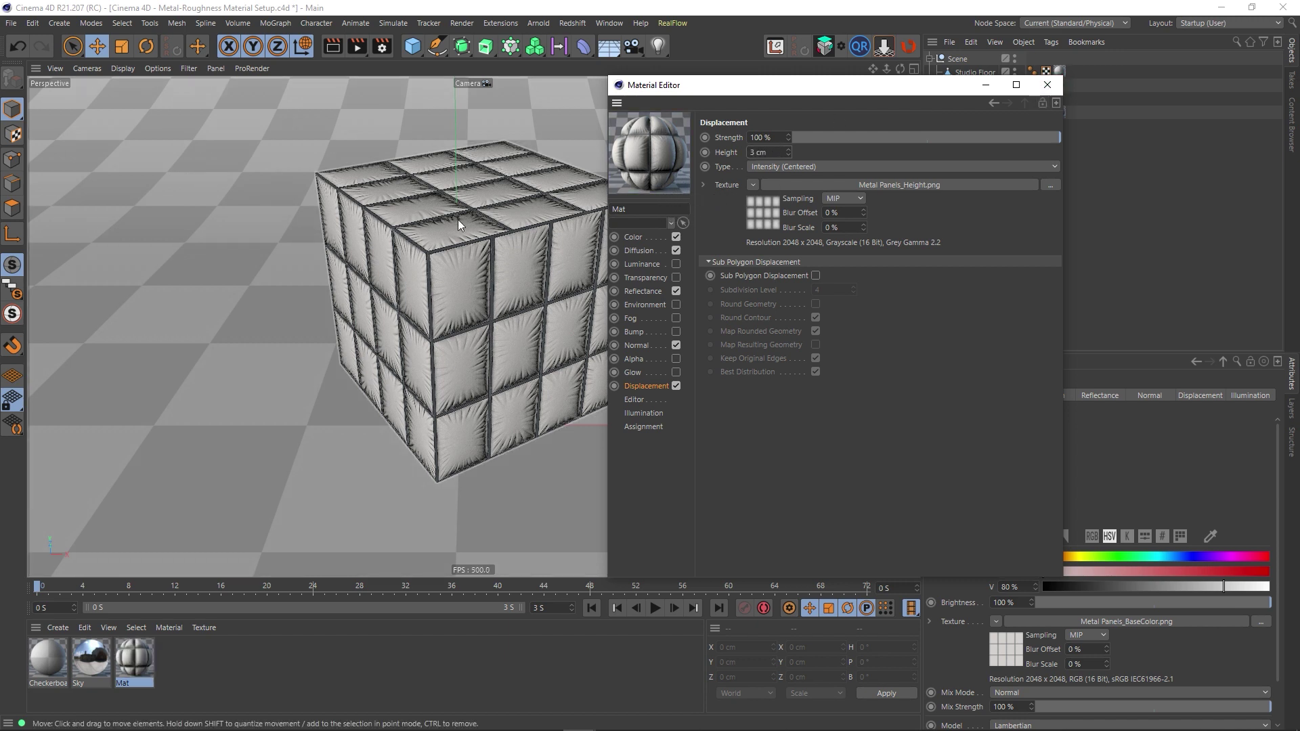
# Reduce the displacement height to 2 cm and render the scene in the Picture Viewer
pyautogui.click(773, 151)
pyautogui.write('2')
pyautogui.press('Return')
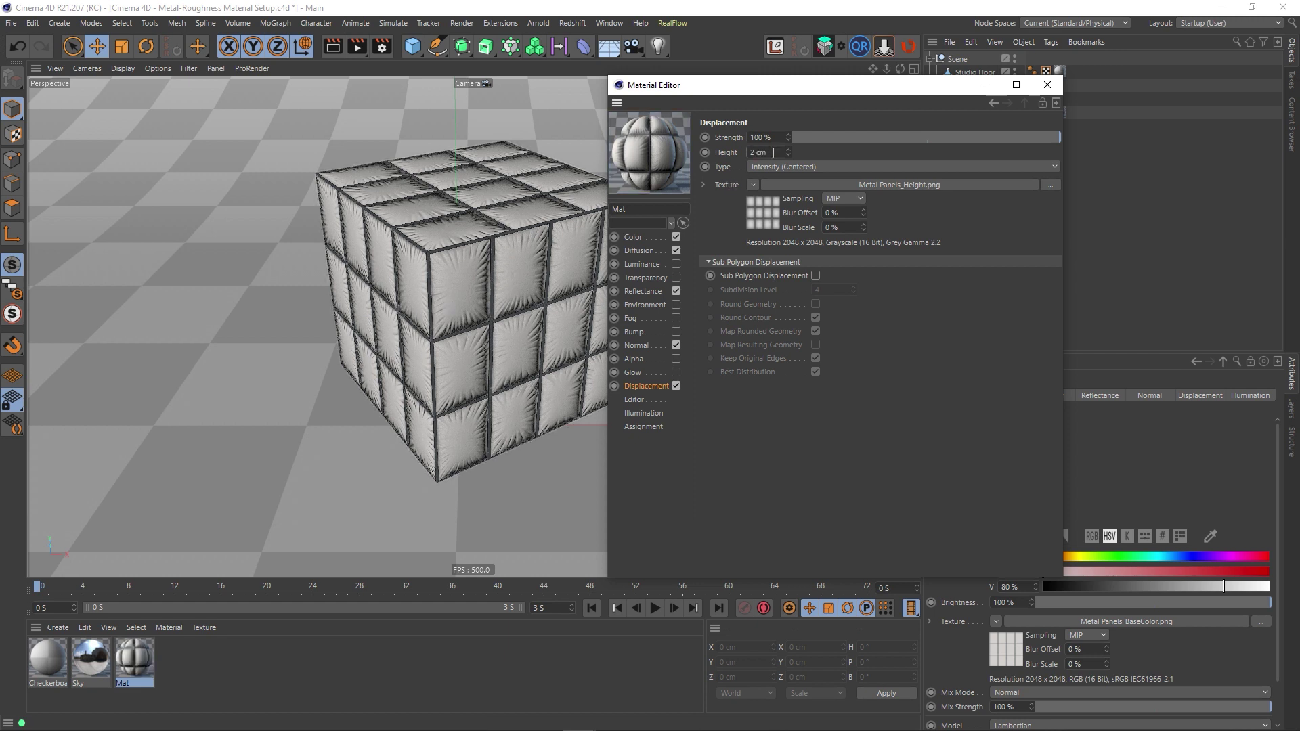
pyautogui.click(1048, 85)
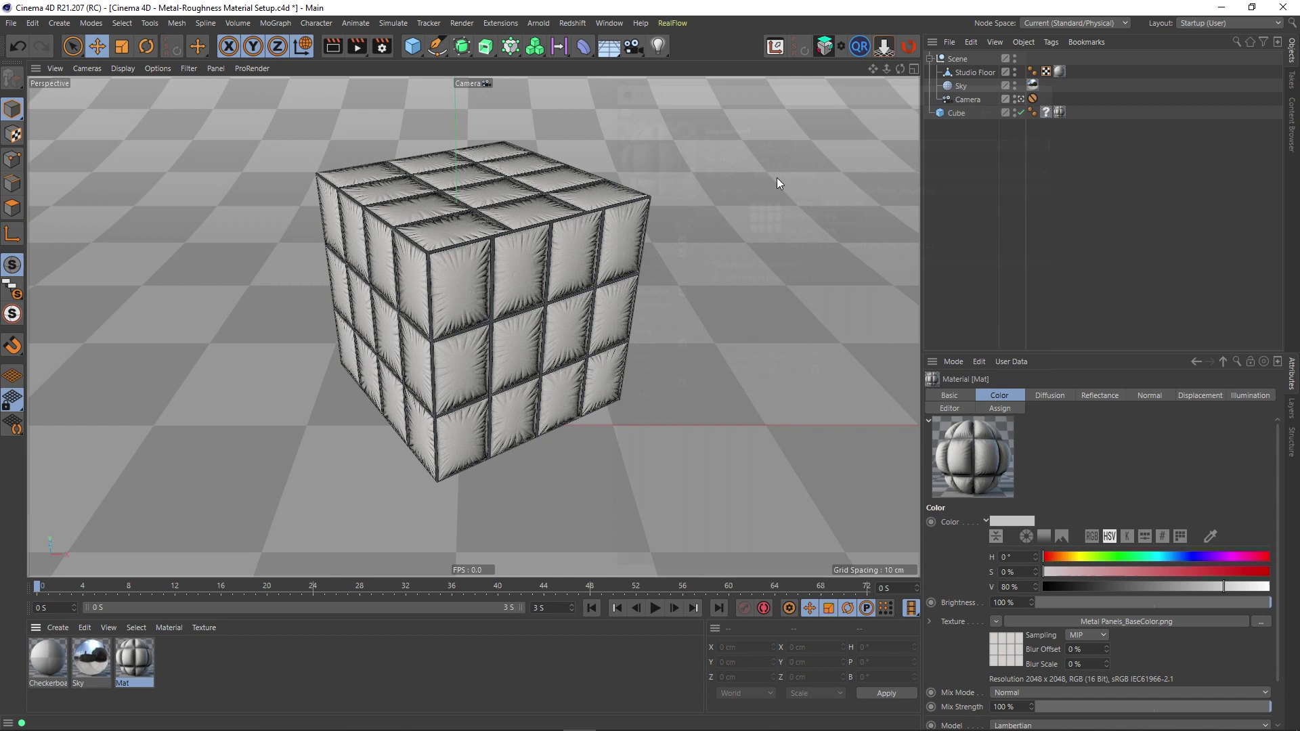
pyautogui.click(356, 46)
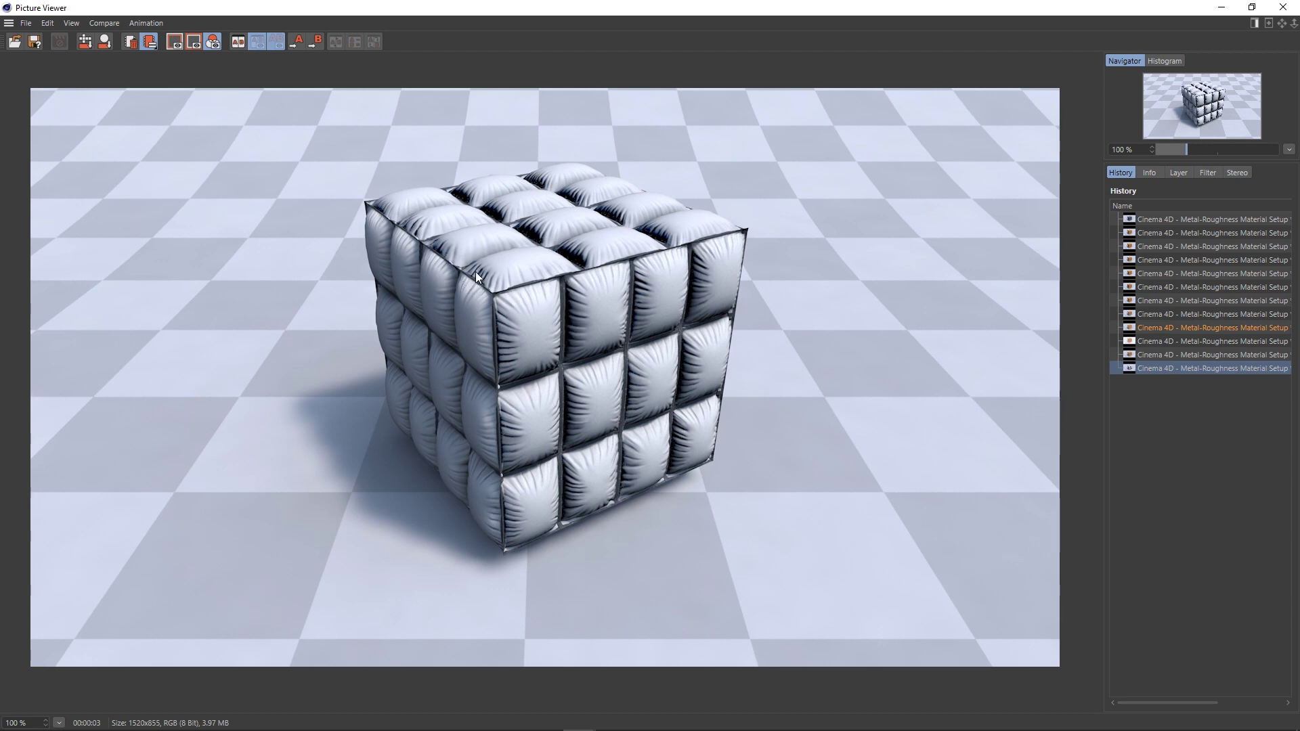
pyautogui.click(1283, 7)
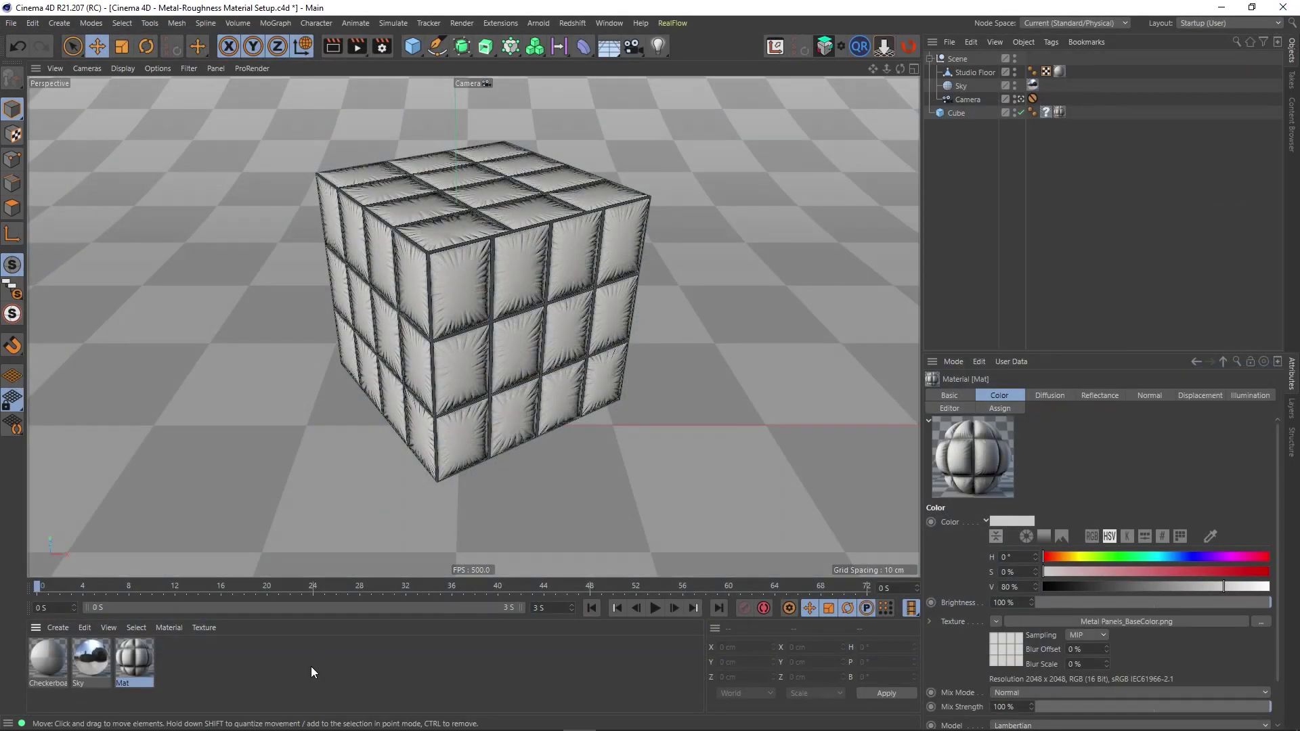
# Change the Mat material's displacement type to Intensity and render the scene again
pyautogui.doubleClick(131, 657)
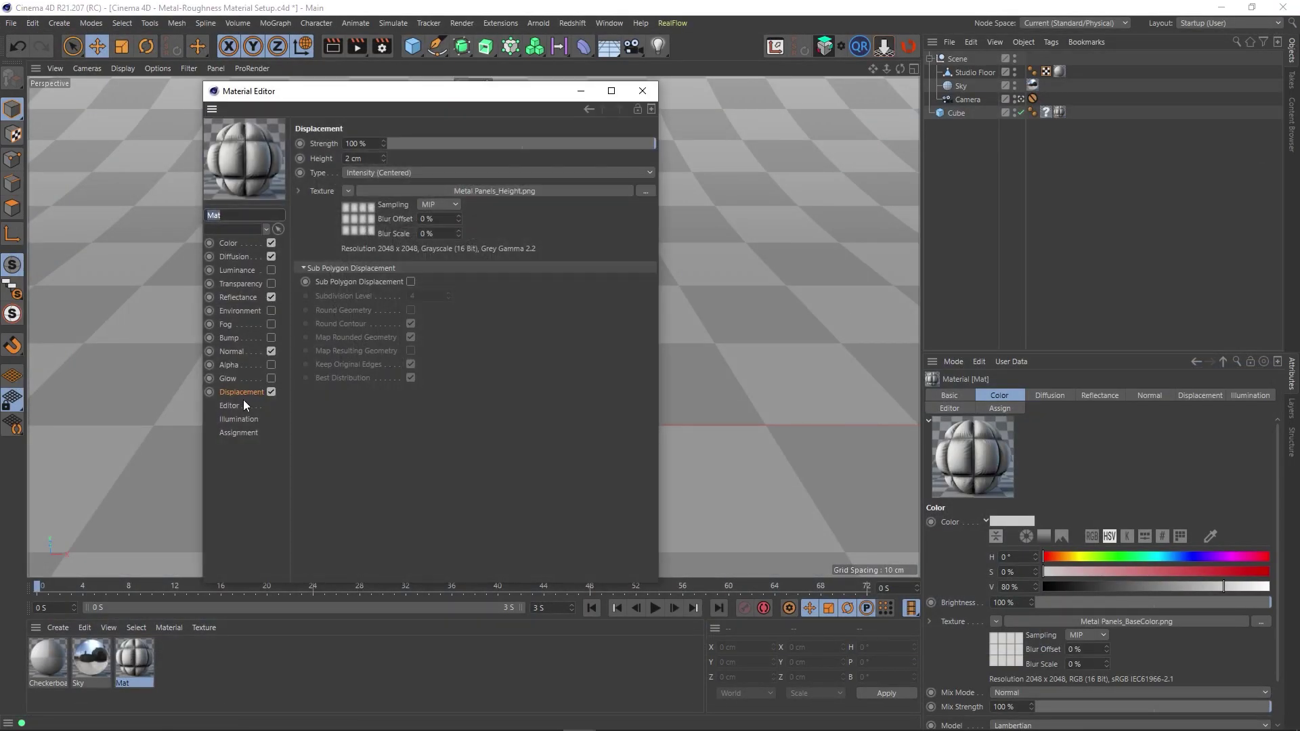
pyautogui.click(376, 174)
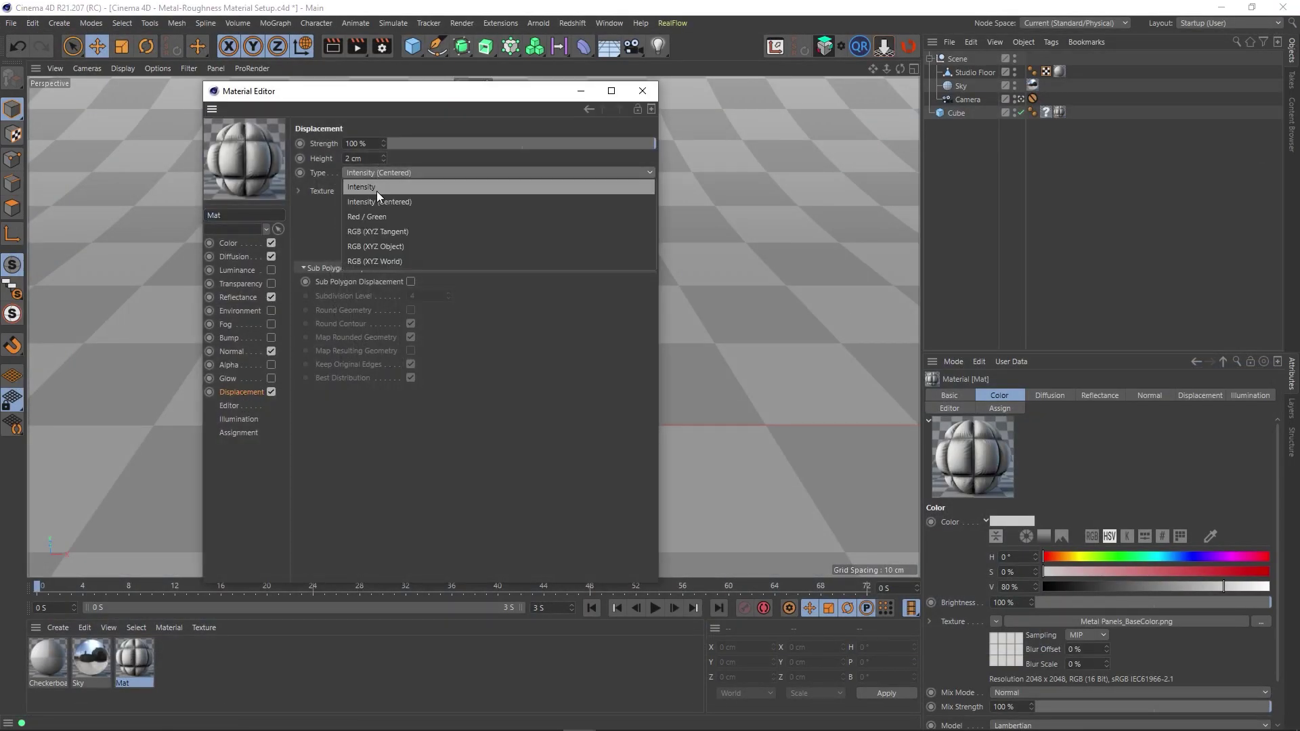
pyautogui.click(373, 184)
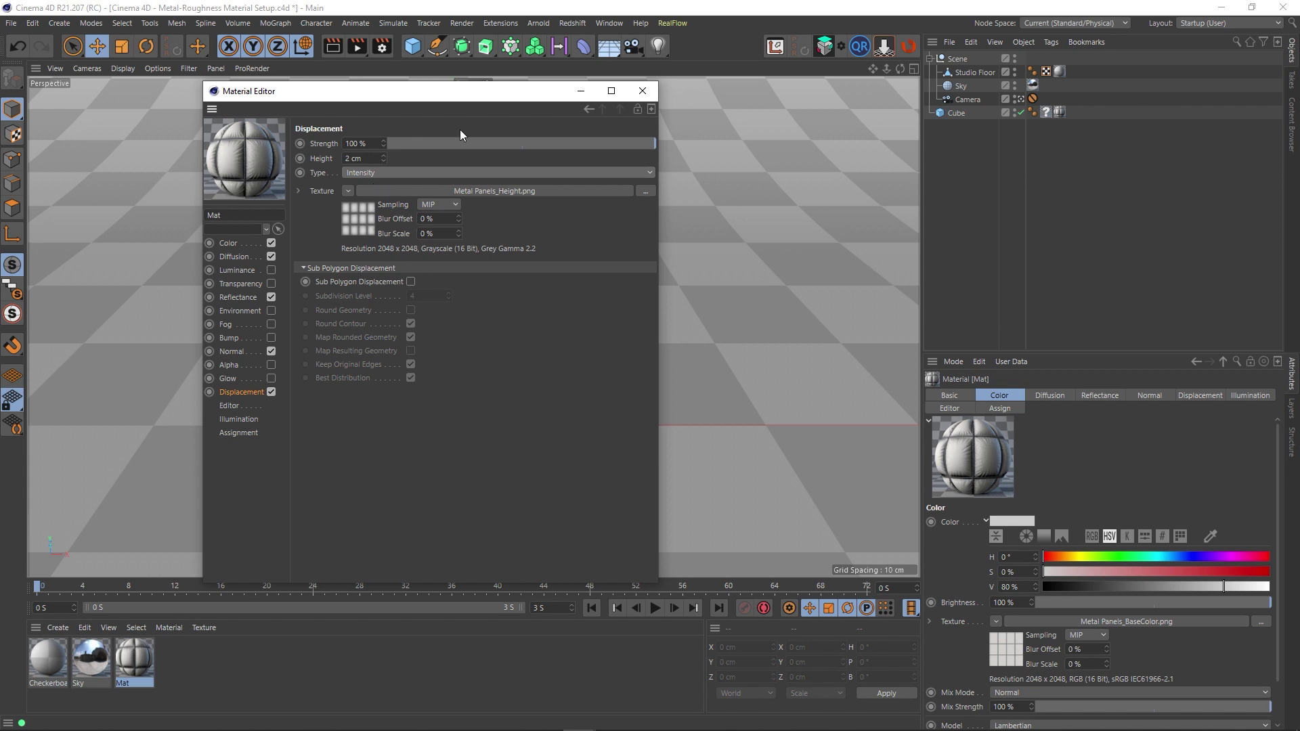
pyautogui.click(639, 99)
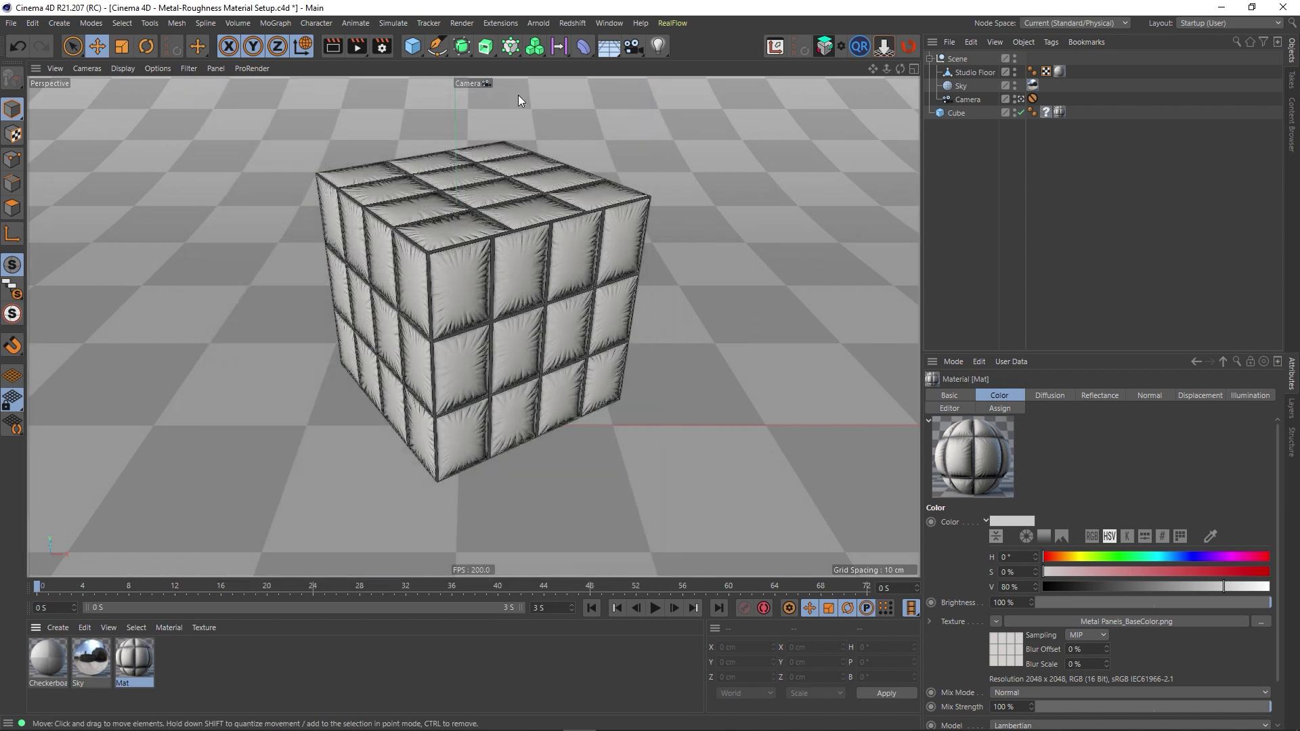
pyautogui.click(357, 46)
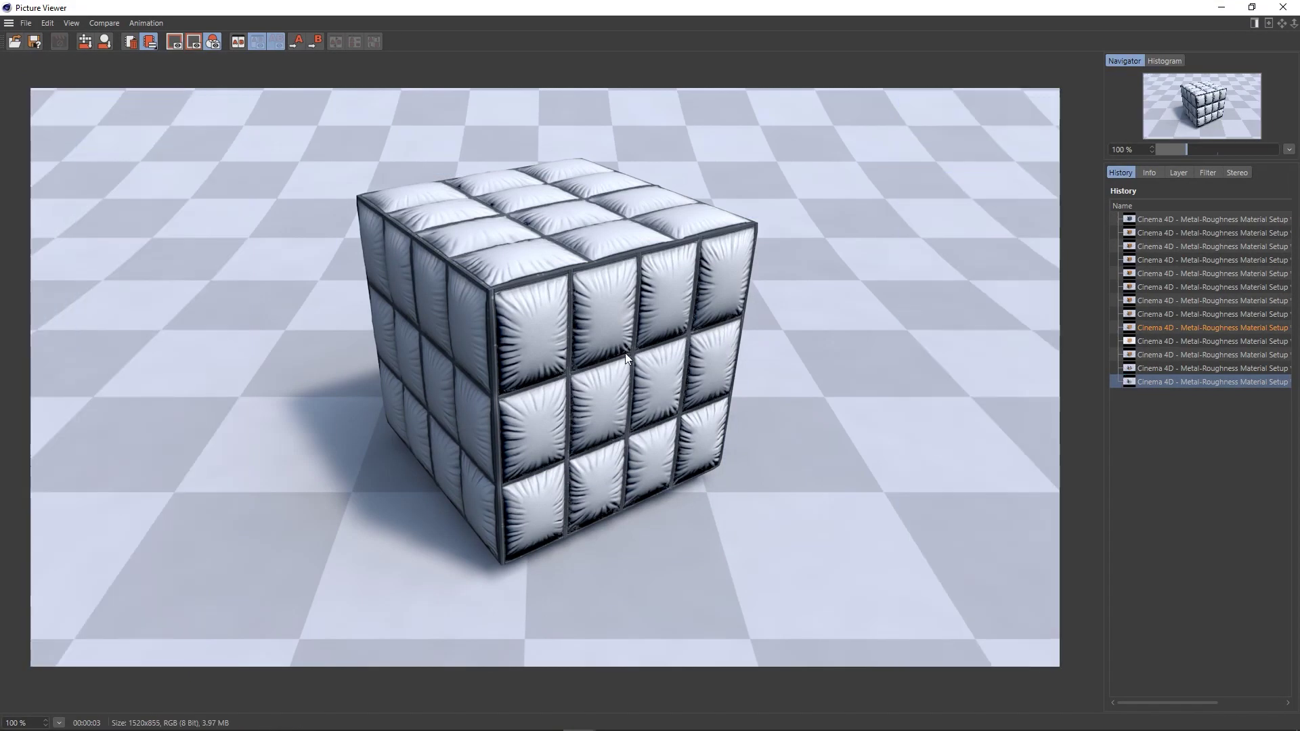
pyautogui.click(1283, 7)
# Set the displacement height to 4 cm and render the scene to check the panels
pyautogui.doubleClick(139, 667)
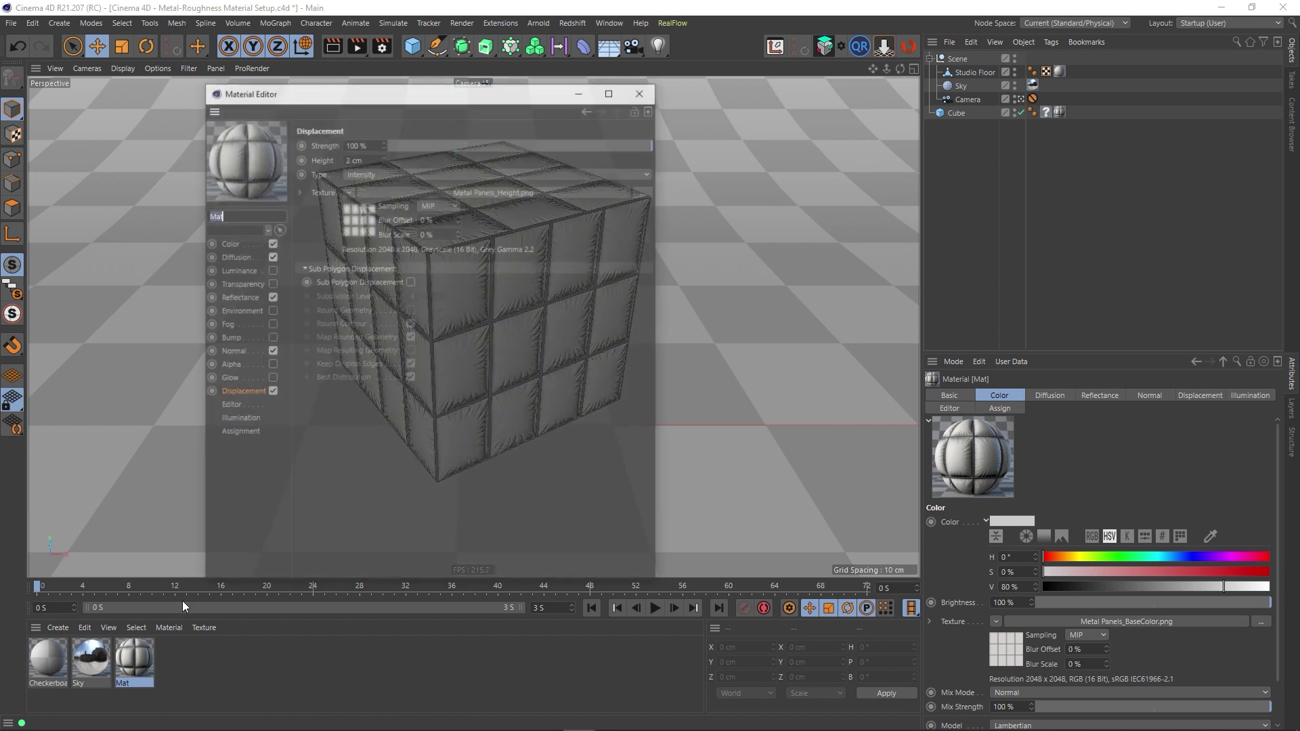
pyautogui.click(372, 158)
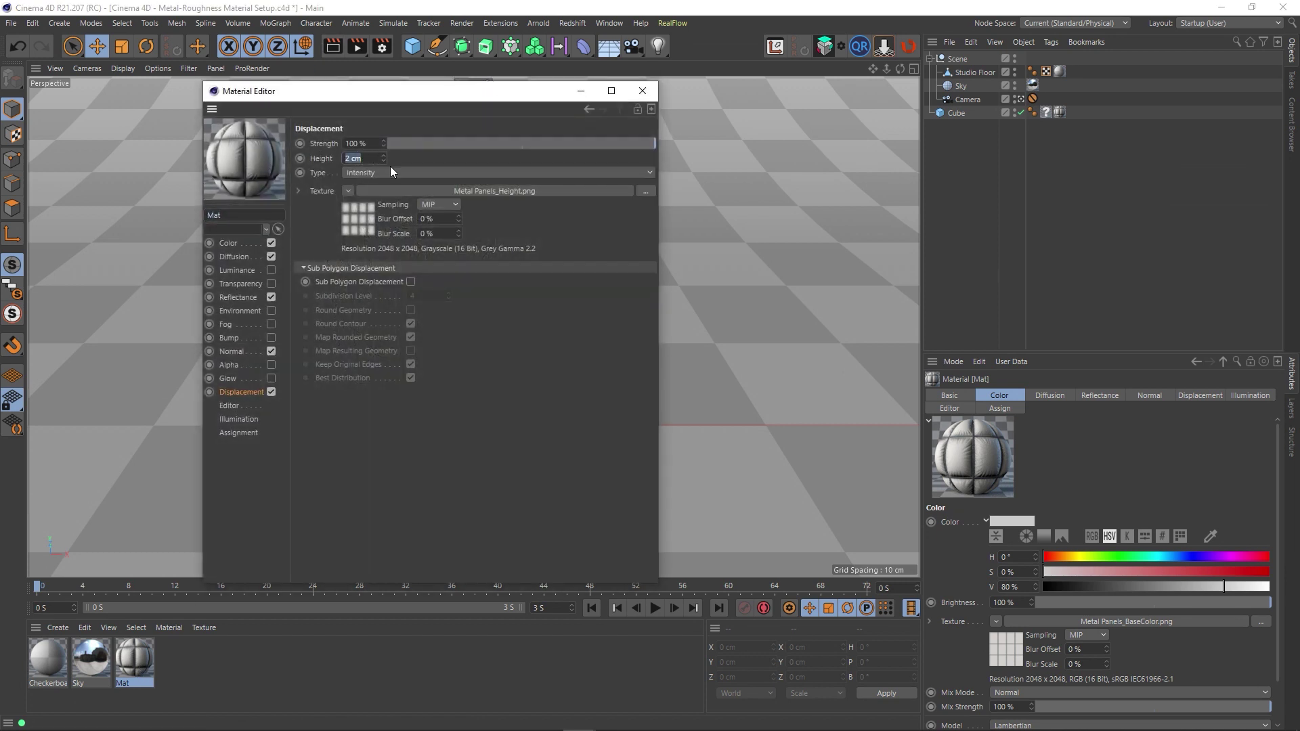
pyautogui.write('4')
pyautogui.press('Return')
pyautogui.click(642, 91)
pyautogui.click(355, 48)
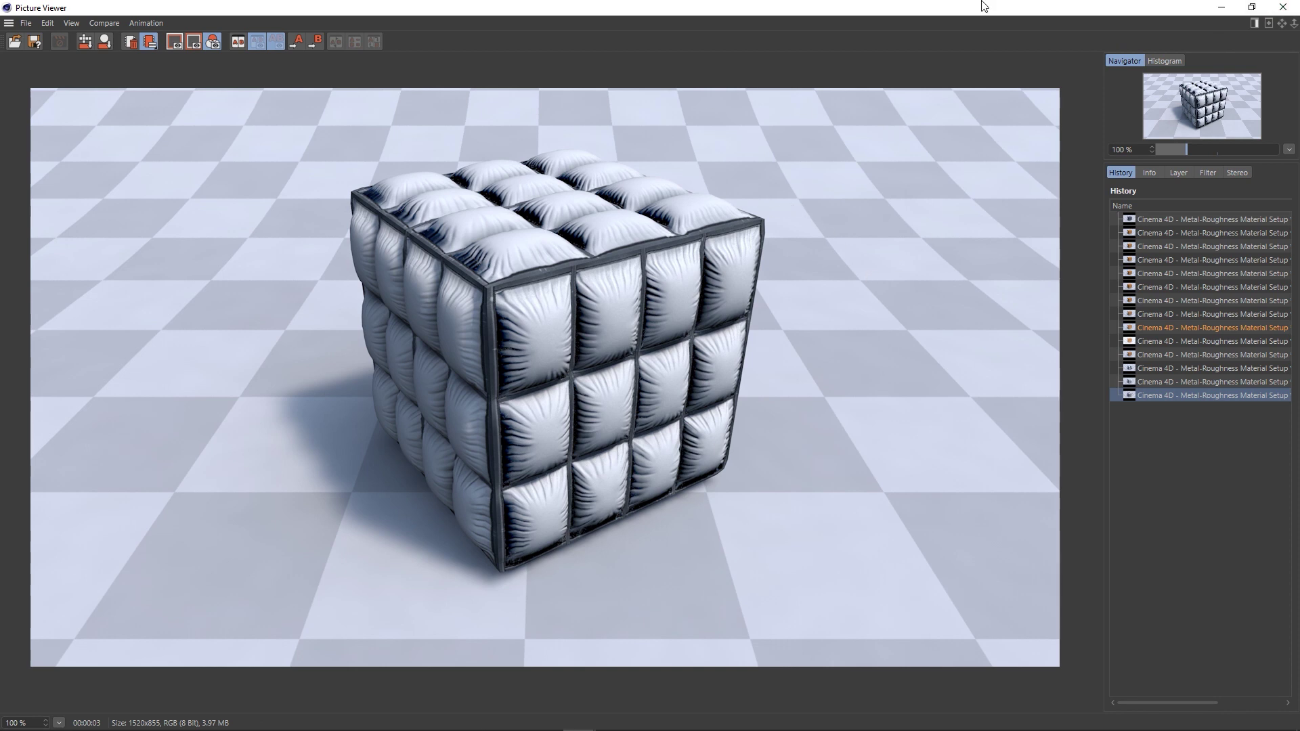
pyautogui.click(1290, 8)
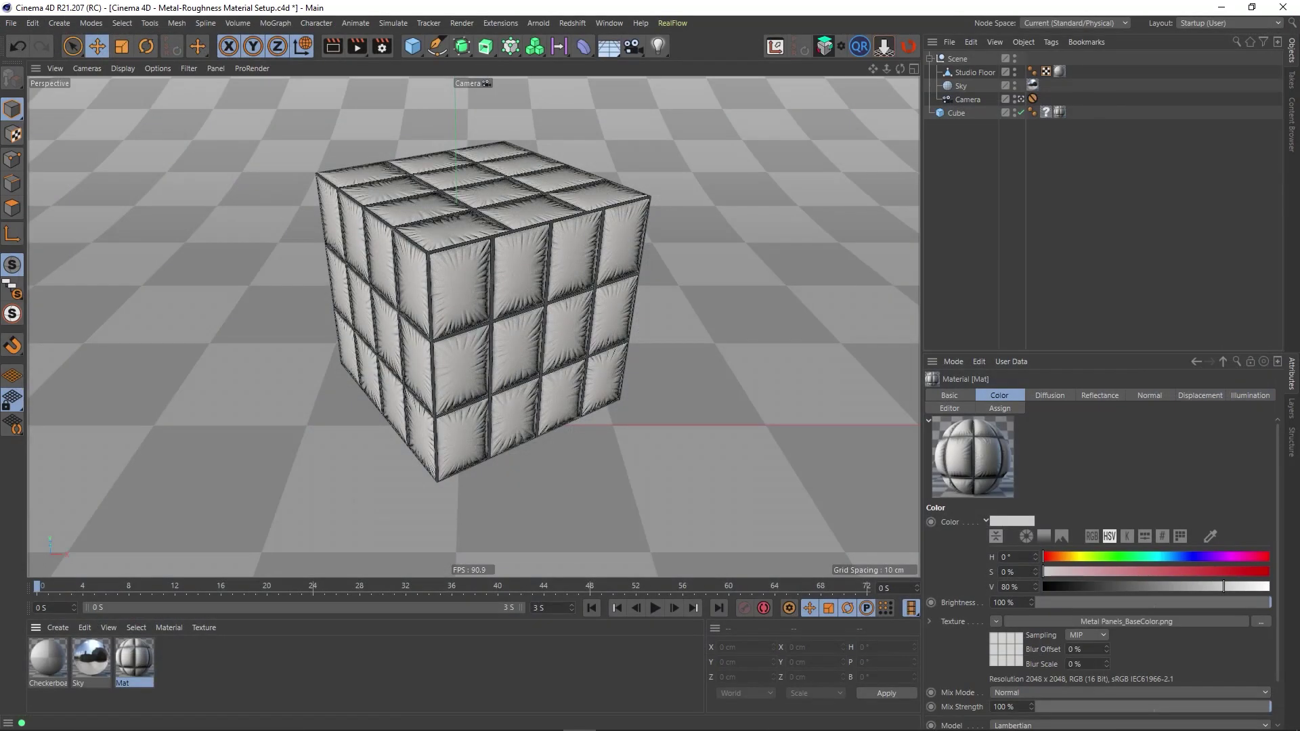
# Select the cube and display the viewport with Gouraud Shading (Lines) to show its segments
pyautogui.click(957, 113)
pyautogui.press('n')
pyautogui.press('b')
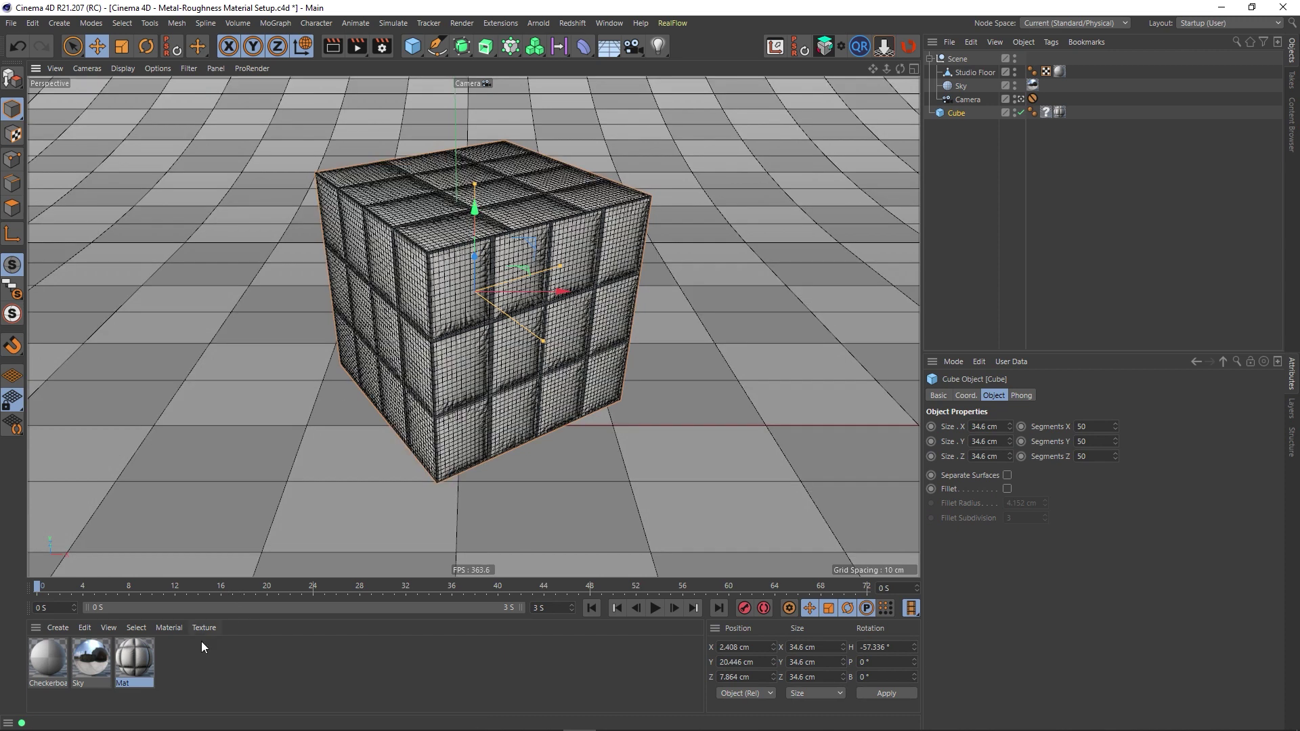
# Enable Sub Polygon Displacement in the Mat material and start a render in the Picture Viewer
pyautogui.doubleClick(143, 662)
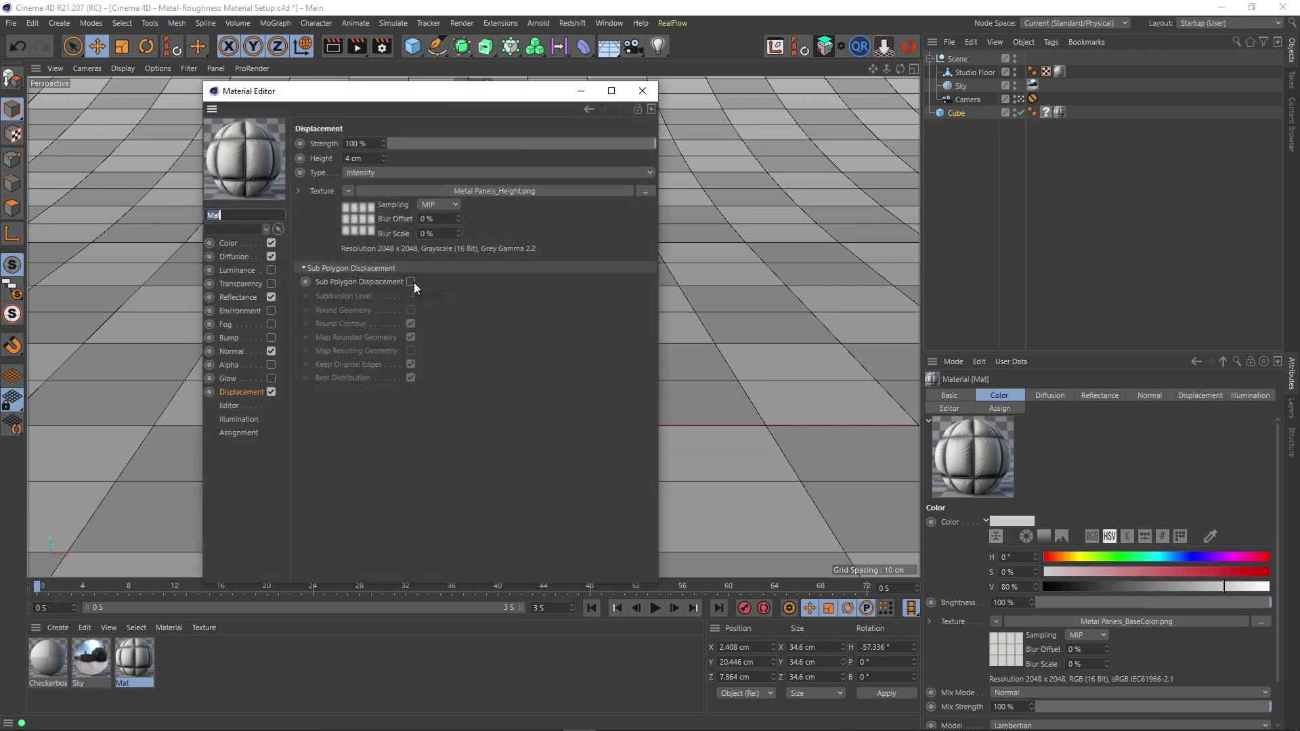
pyautogui.click(411, 282)
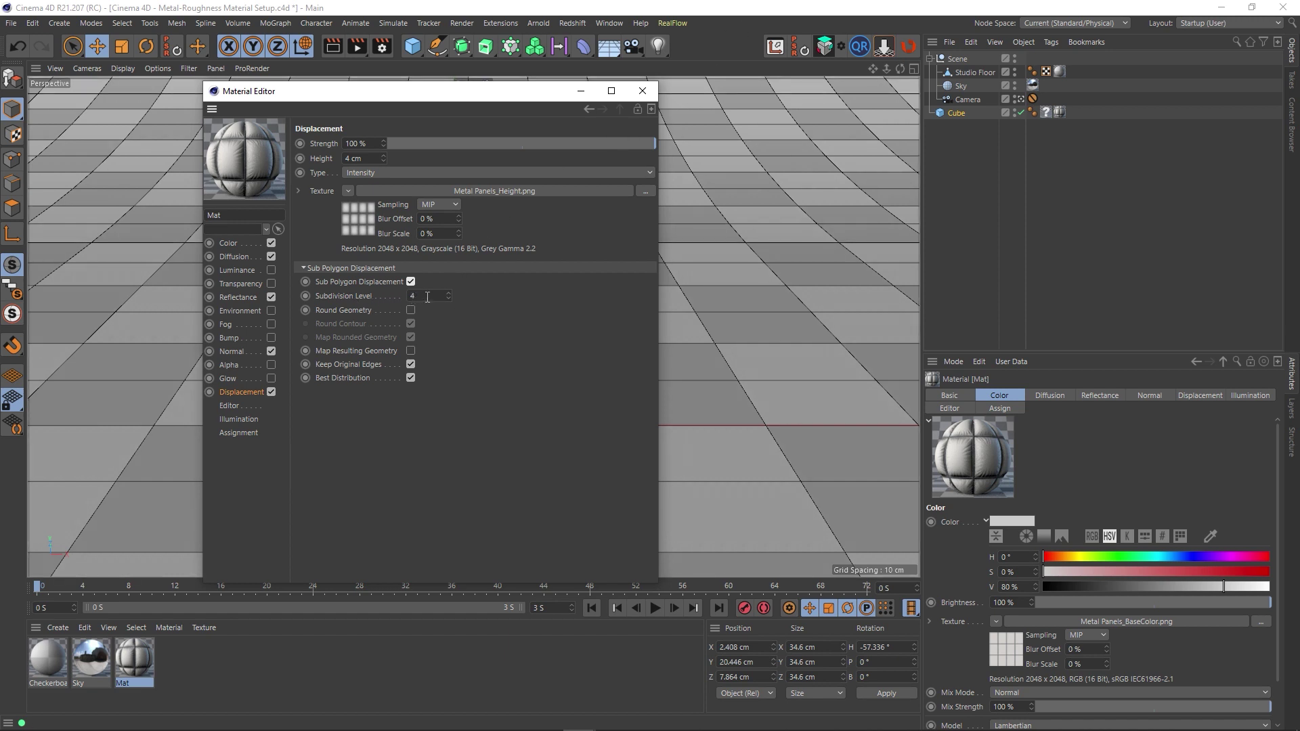
pyautogui.click(427, 297)
pyautogui.click(642, 90)
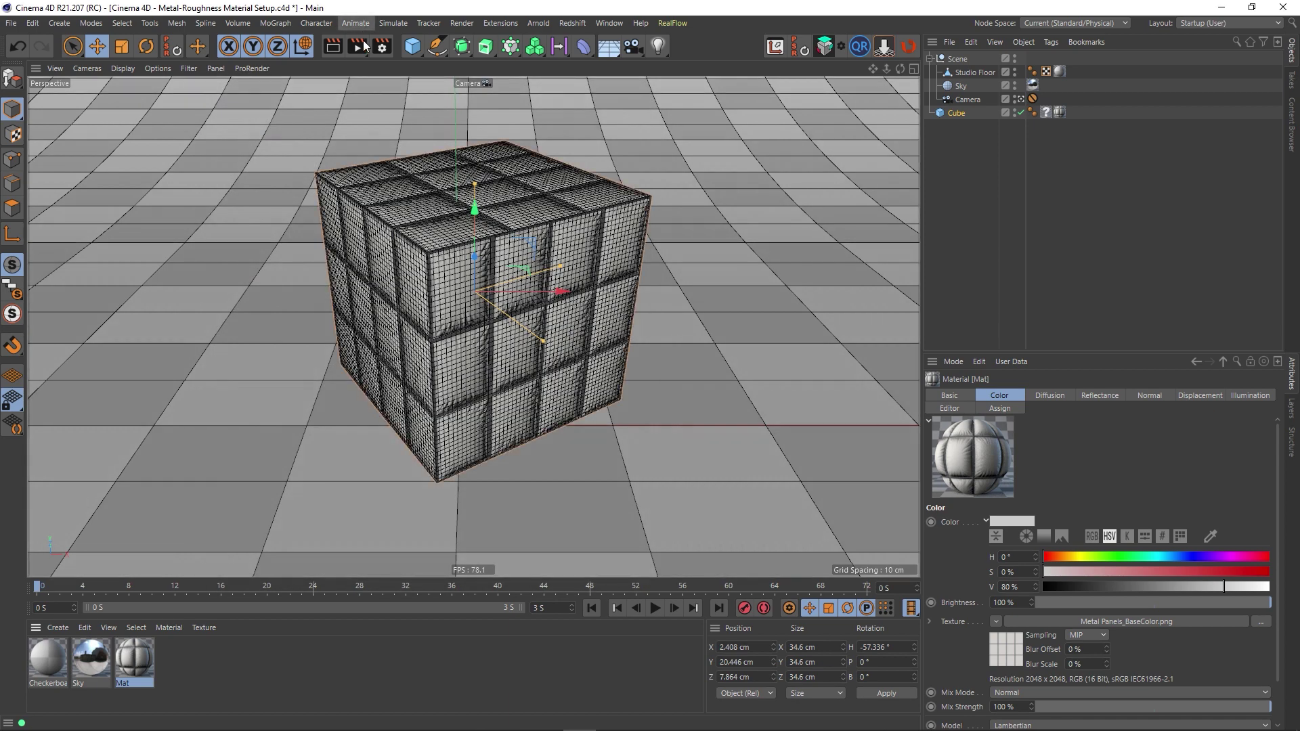
pyautogui.click(363, 46)
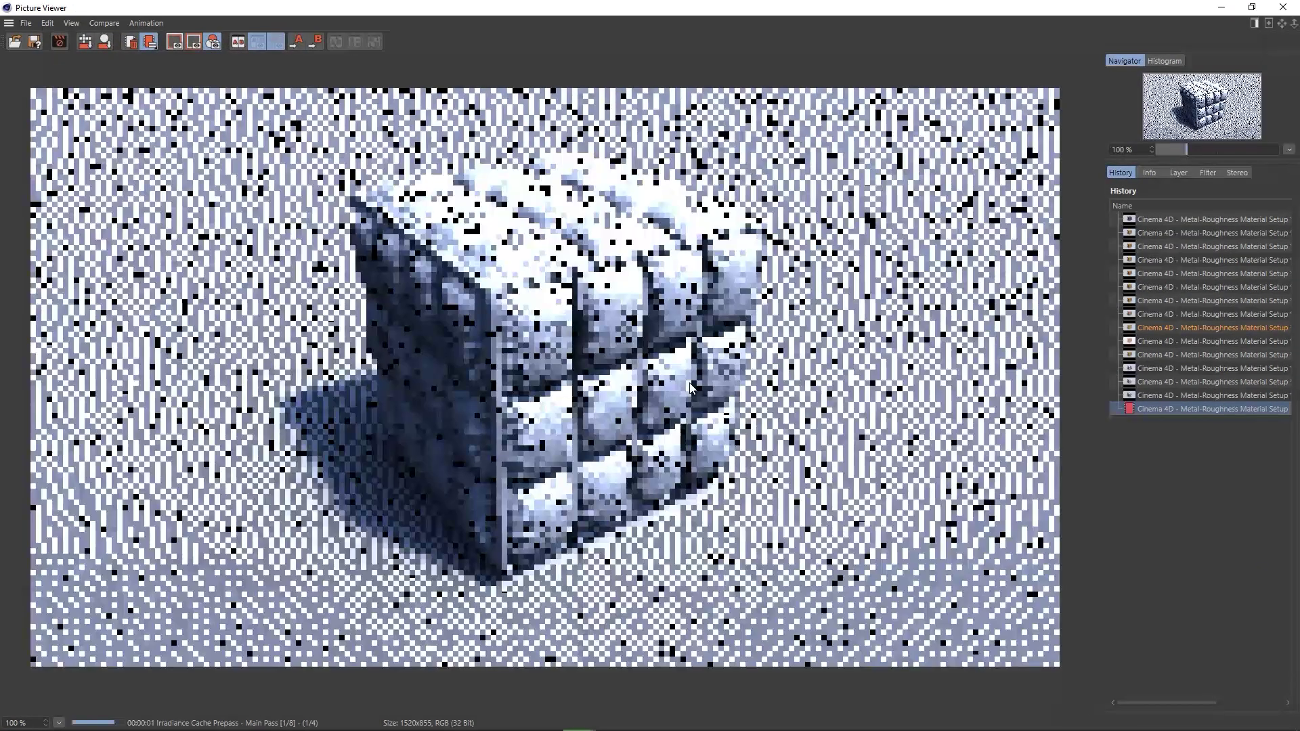
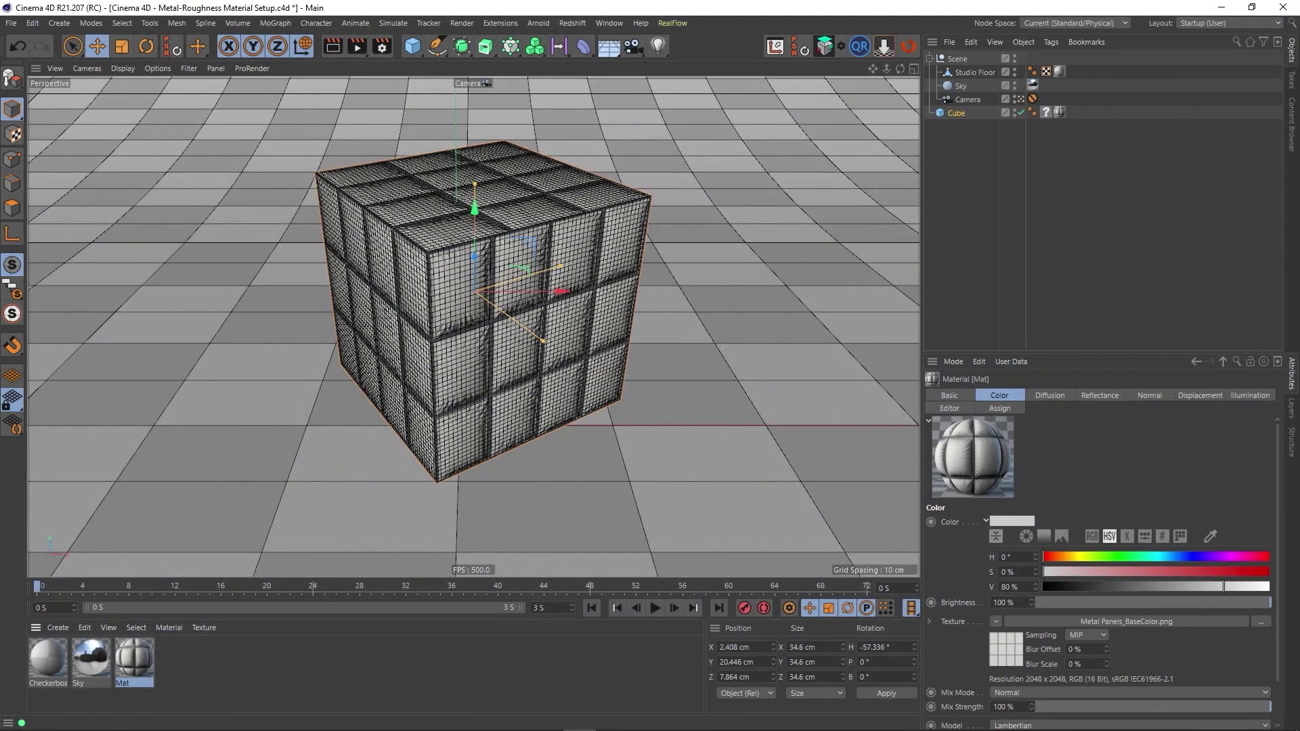
# Open the Mat material's Reflectance channel and add a GGX layer
pyautogui.doubleClick(141, 661)
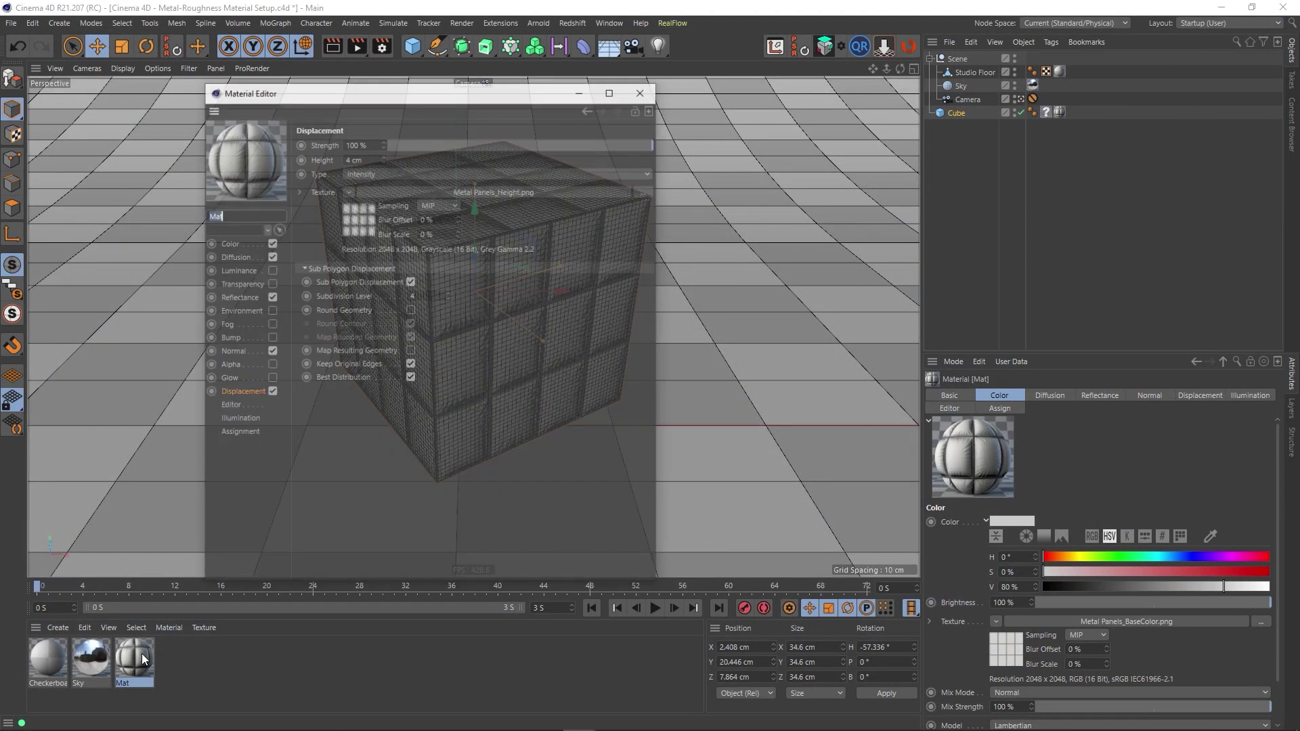
pyautogui.moveTo(406, 93); pyautogui.dragTo(762, 92)
pyautogui.click(595, 289)
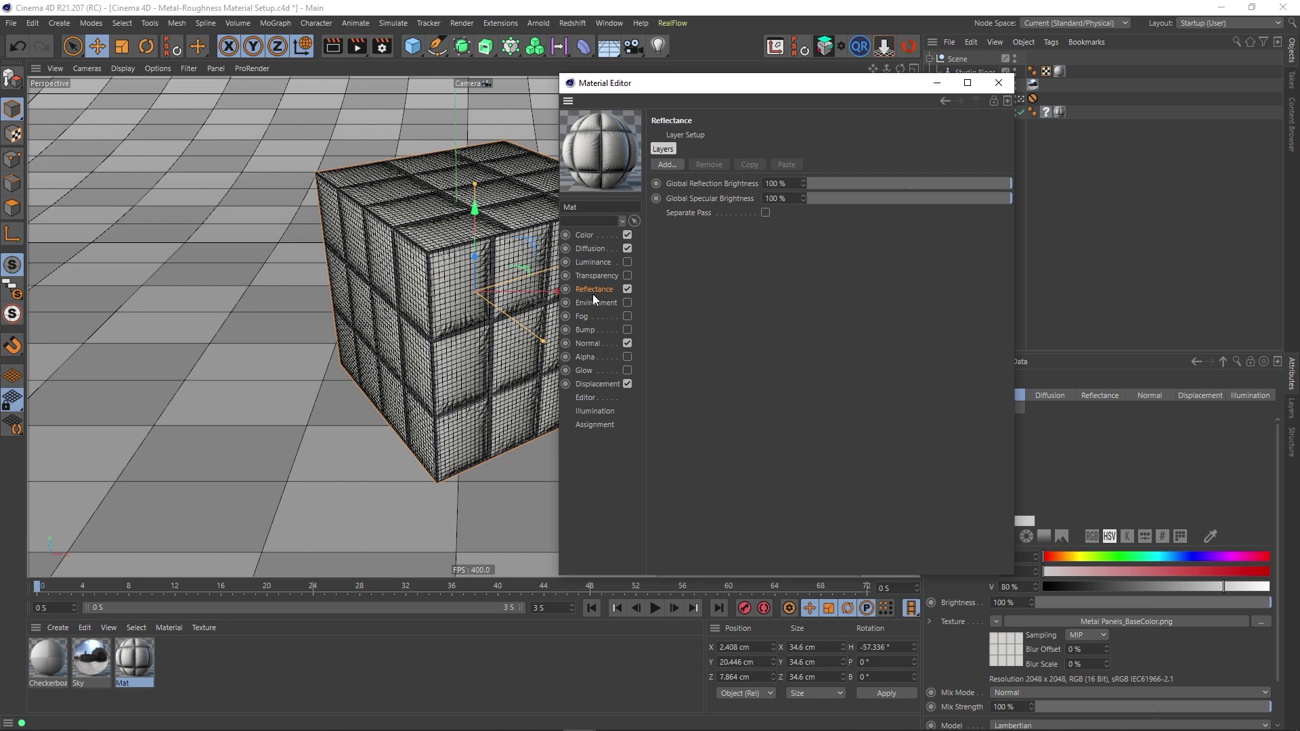
pyautogui.click(665, 166)
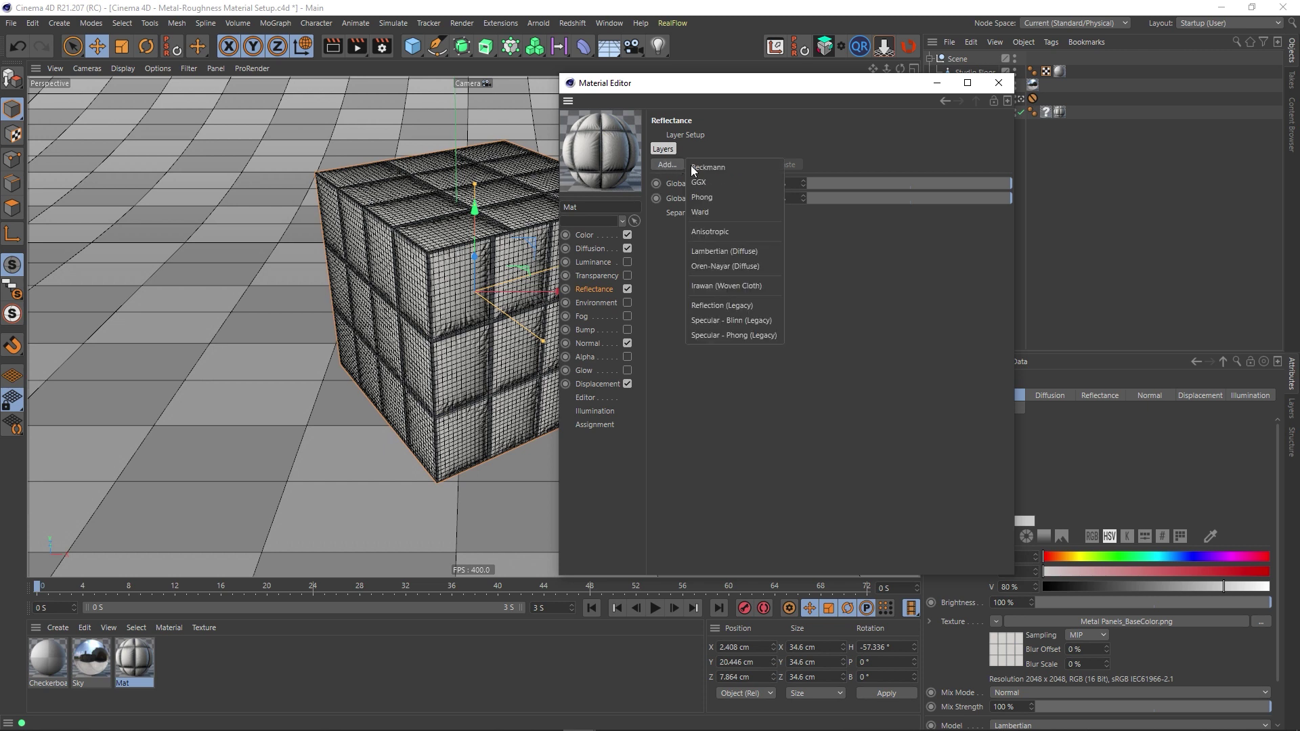
pyautogui.click(698, 183)
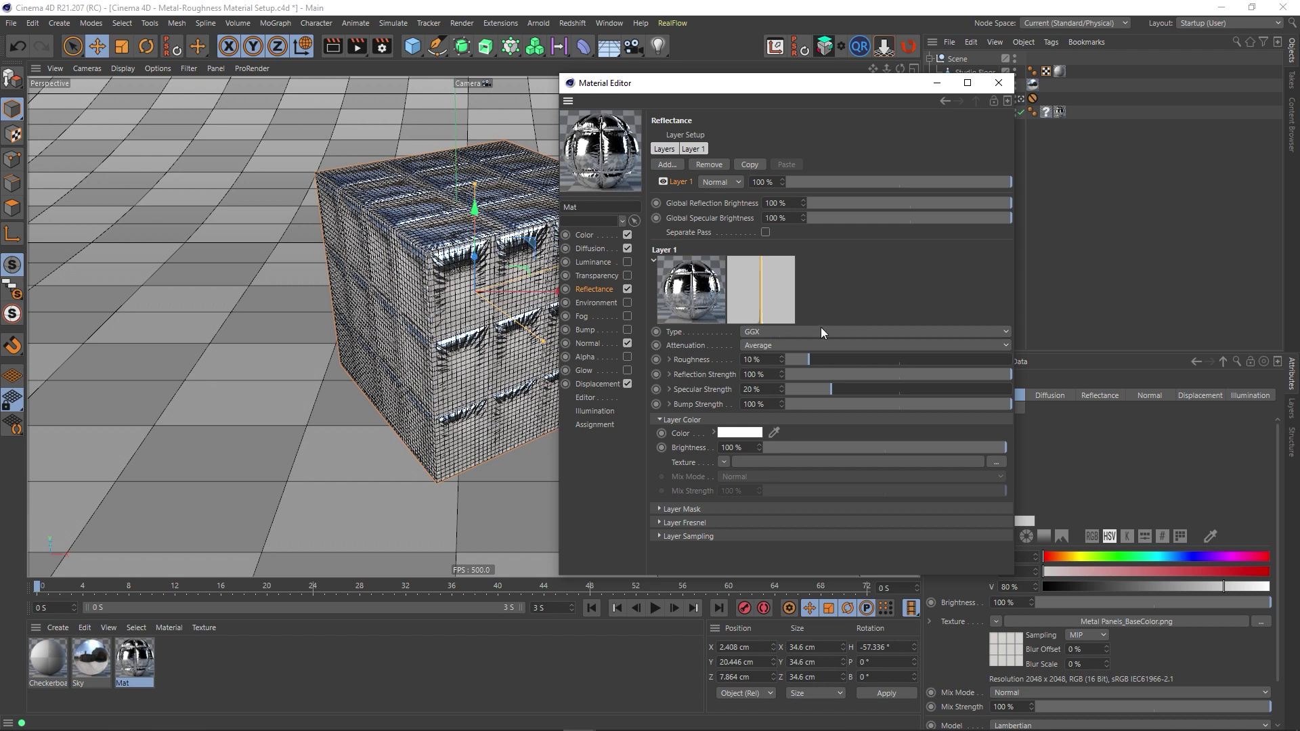
# Try Metal attenuation on the GGX reflectance layer and set it back to Average
pyautogui.click(766, 344)
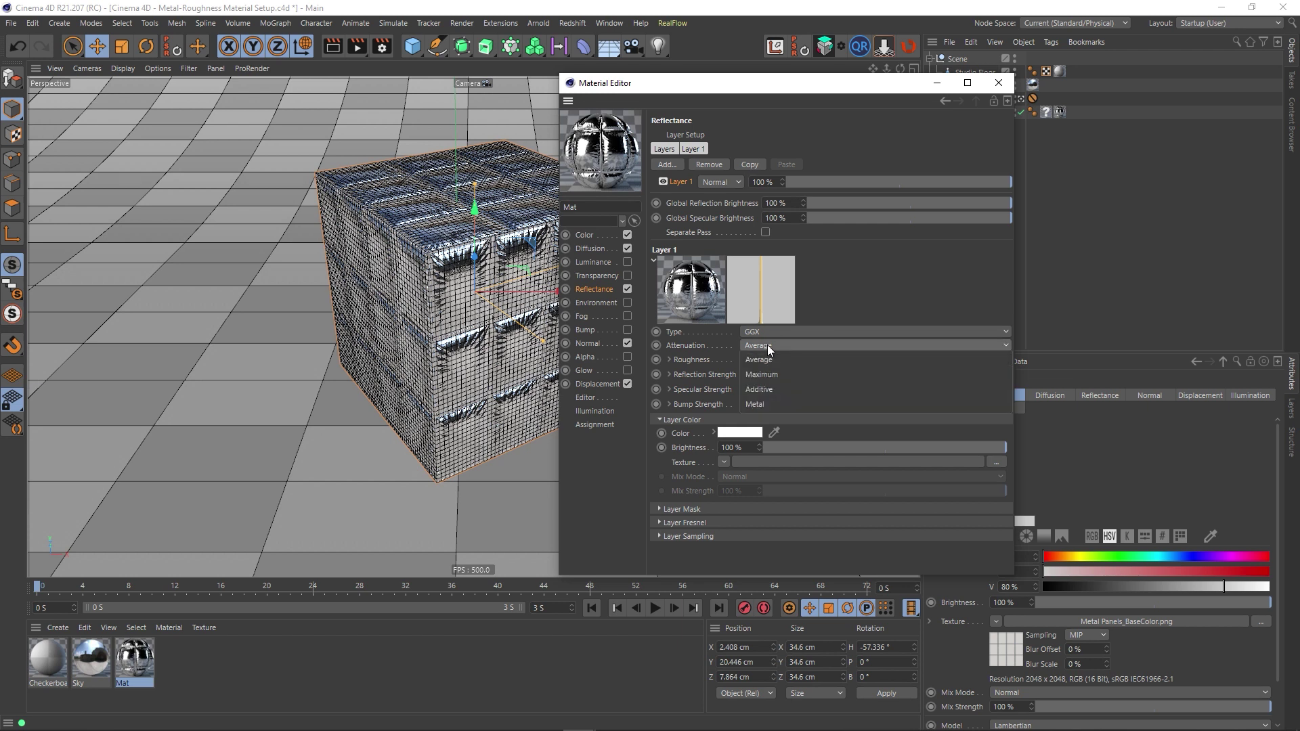
pyautogui.click(764, 407)
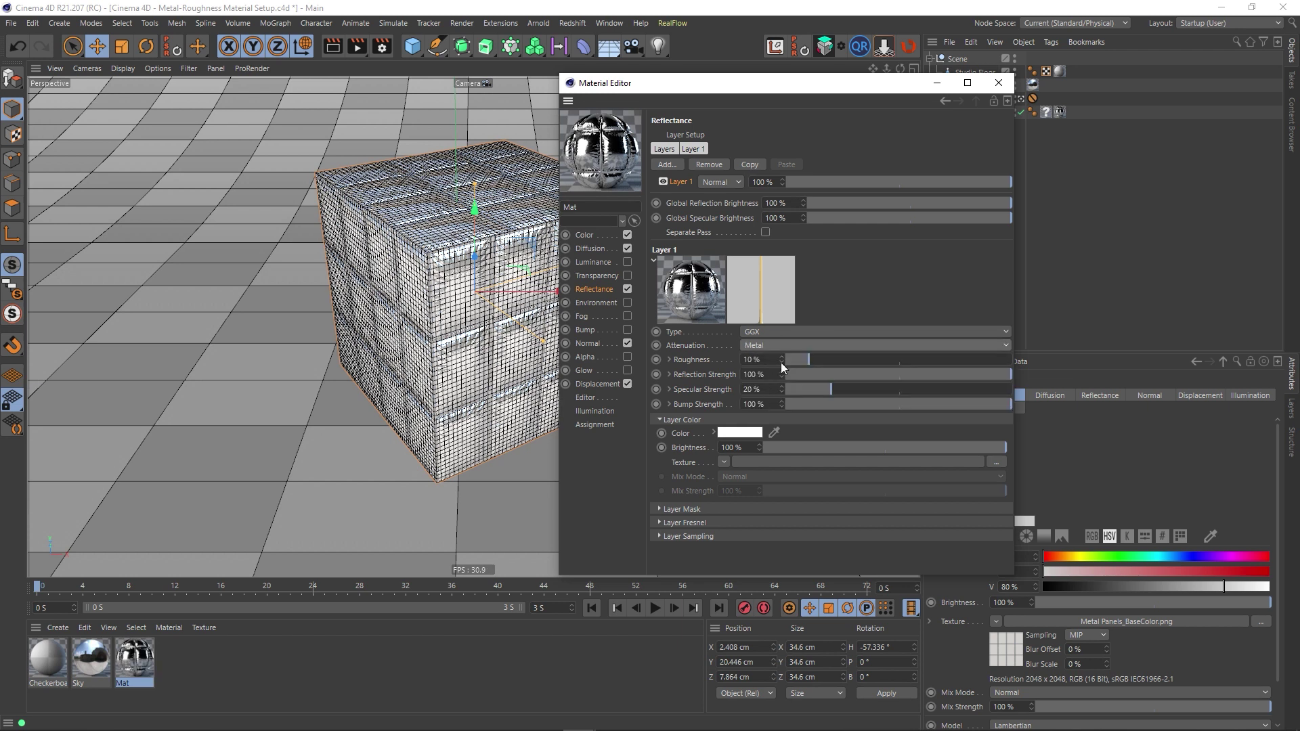
pyautogui.click(779, 345)
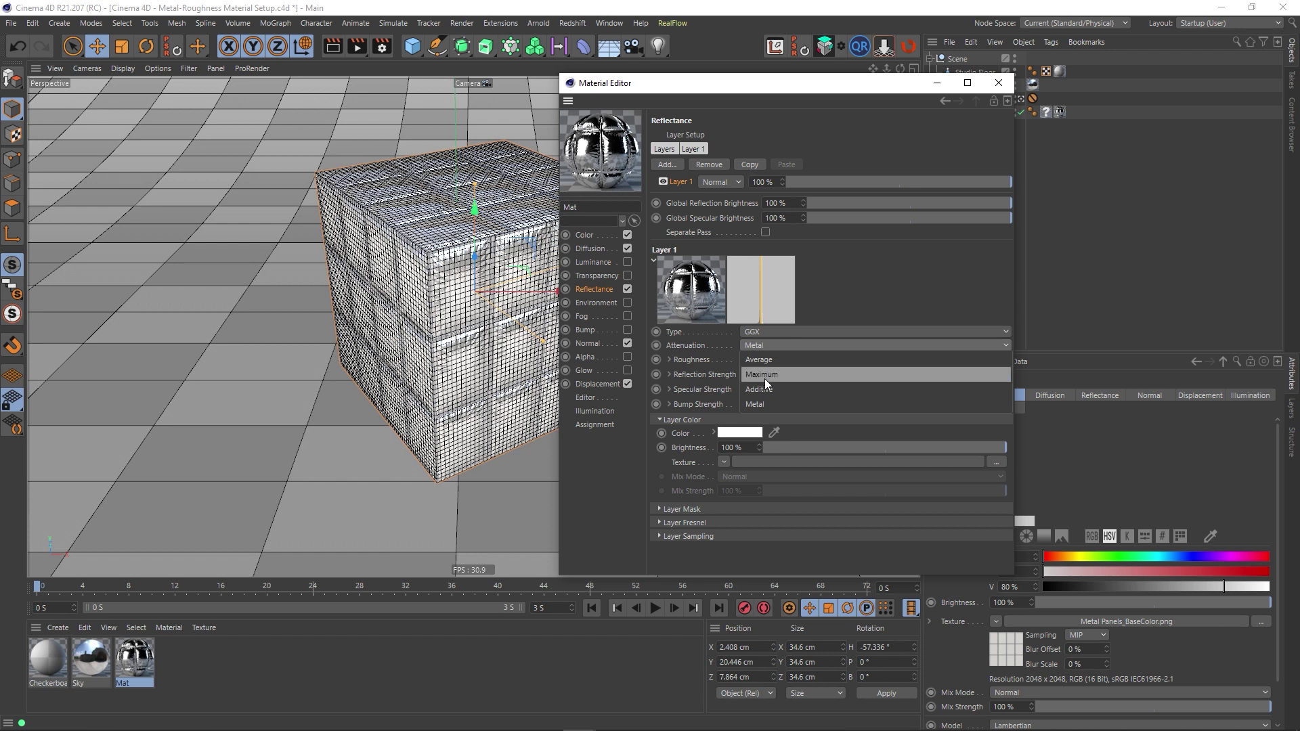
pyautogui.click(762, 360)
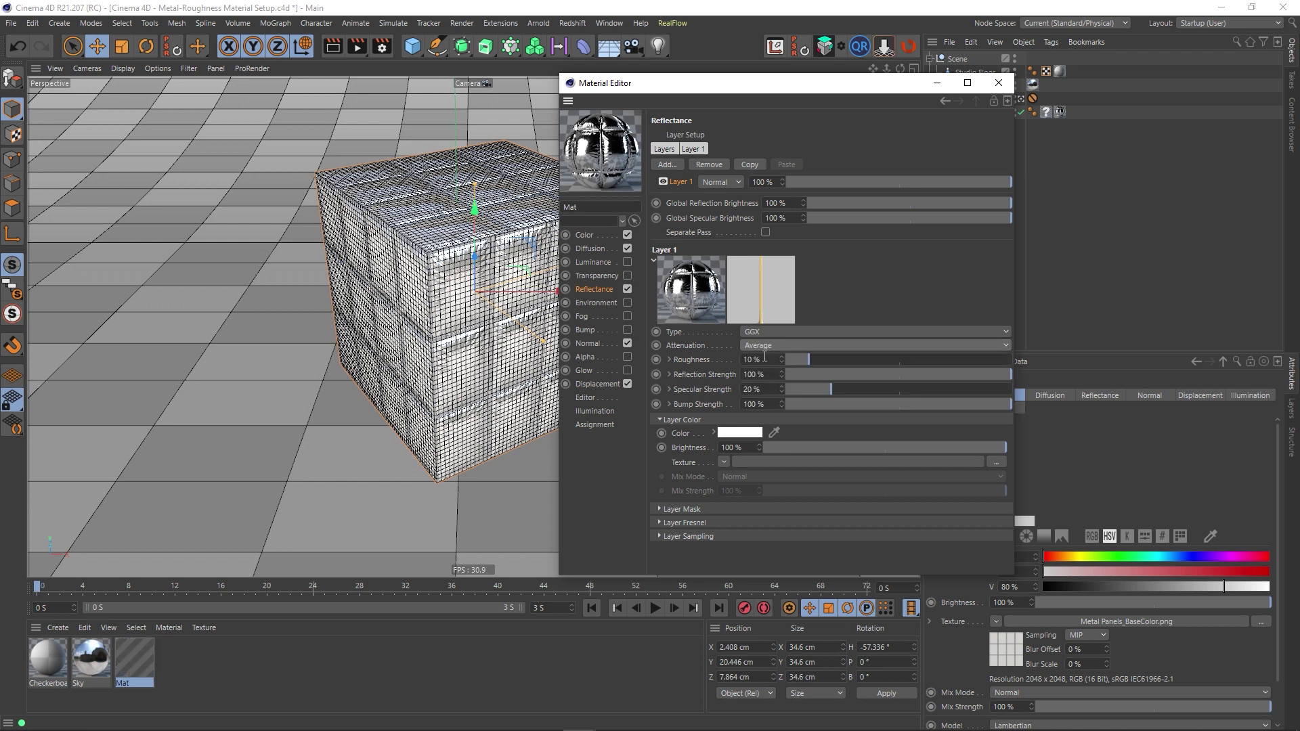
# Set the GGX layer's roughness to 100% and open its texture file selection with enlarged thumbnails
pyautogui.click(669, 360)
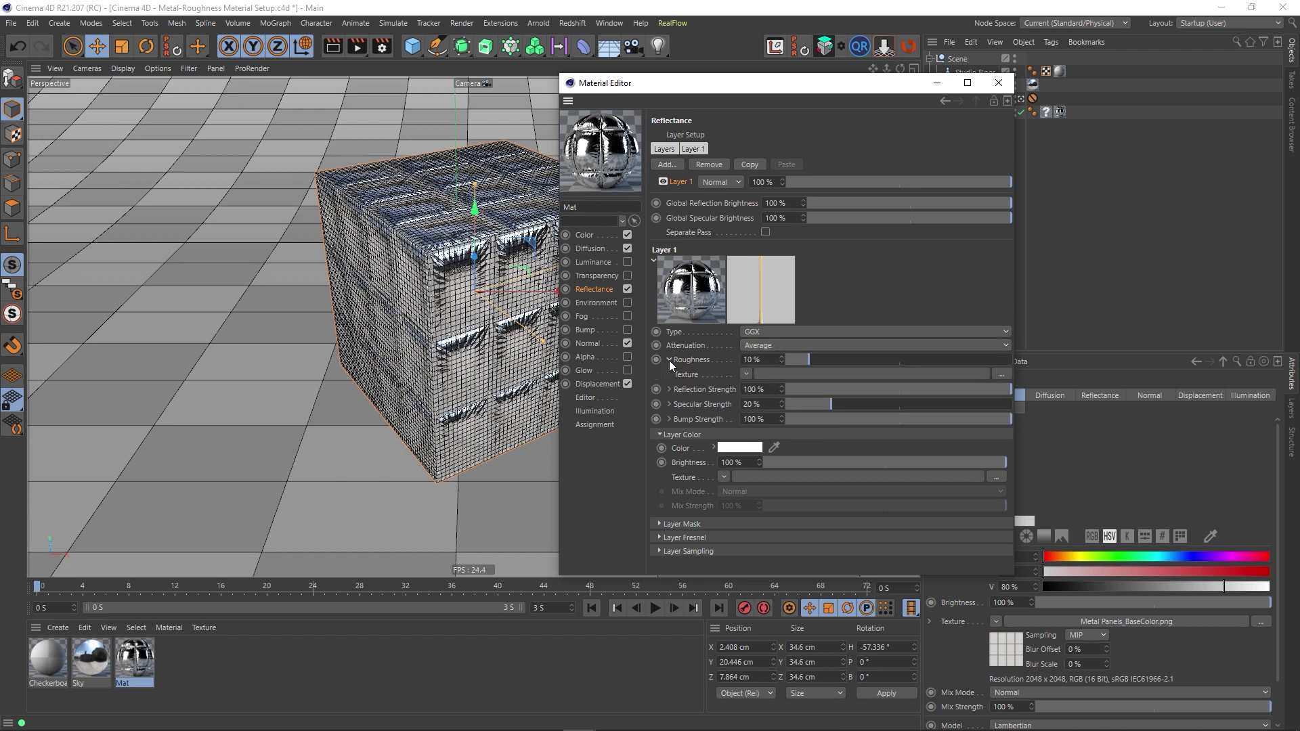
pyautogui.moveTo(818, 360); pyautogui.dragTo(1163, 330)
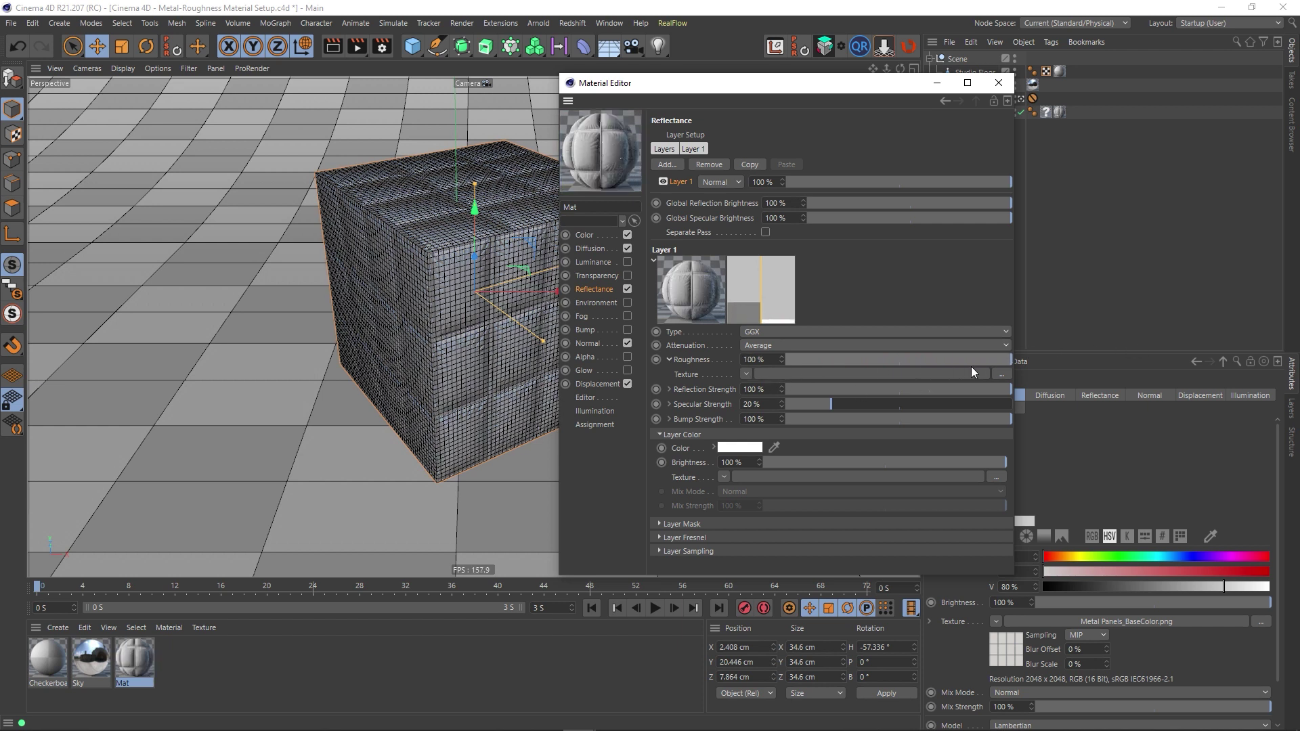
pyautogui.click(998, 374)
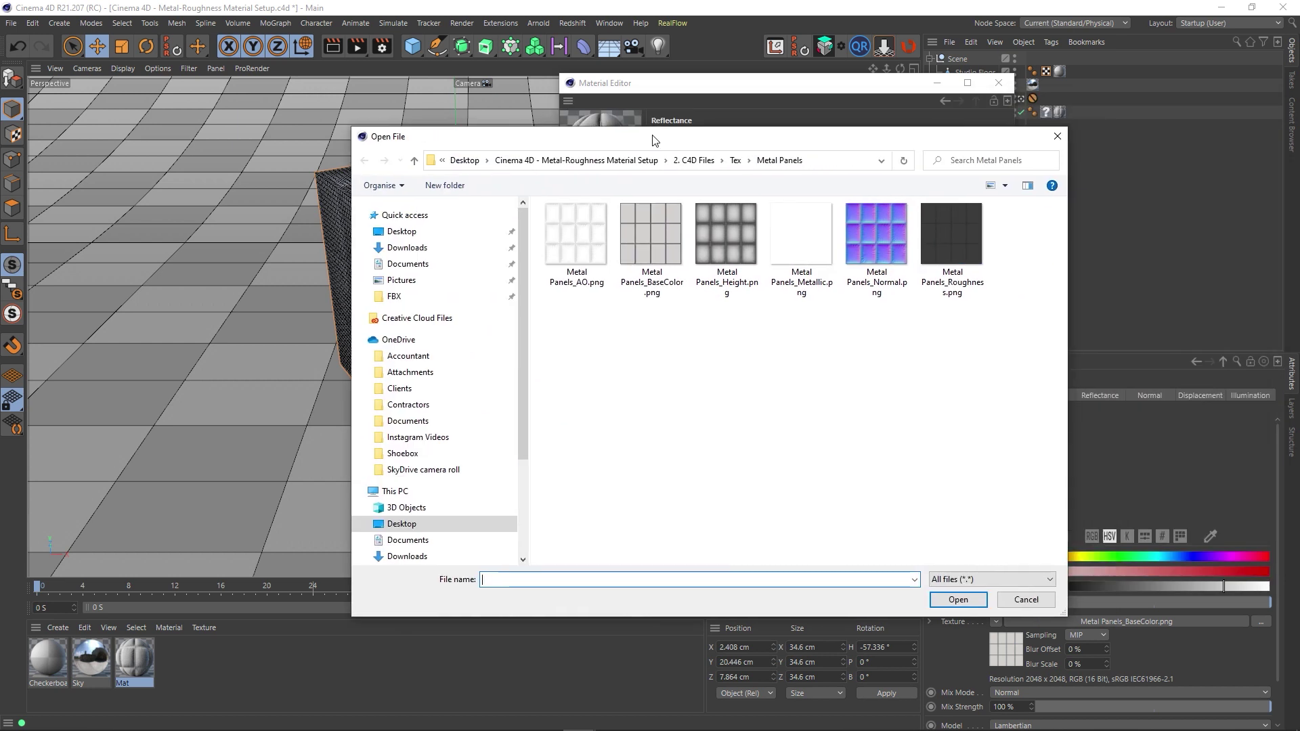
pyautogui.moveTo(654, 140); pyautogui.dragTo(480, 124)
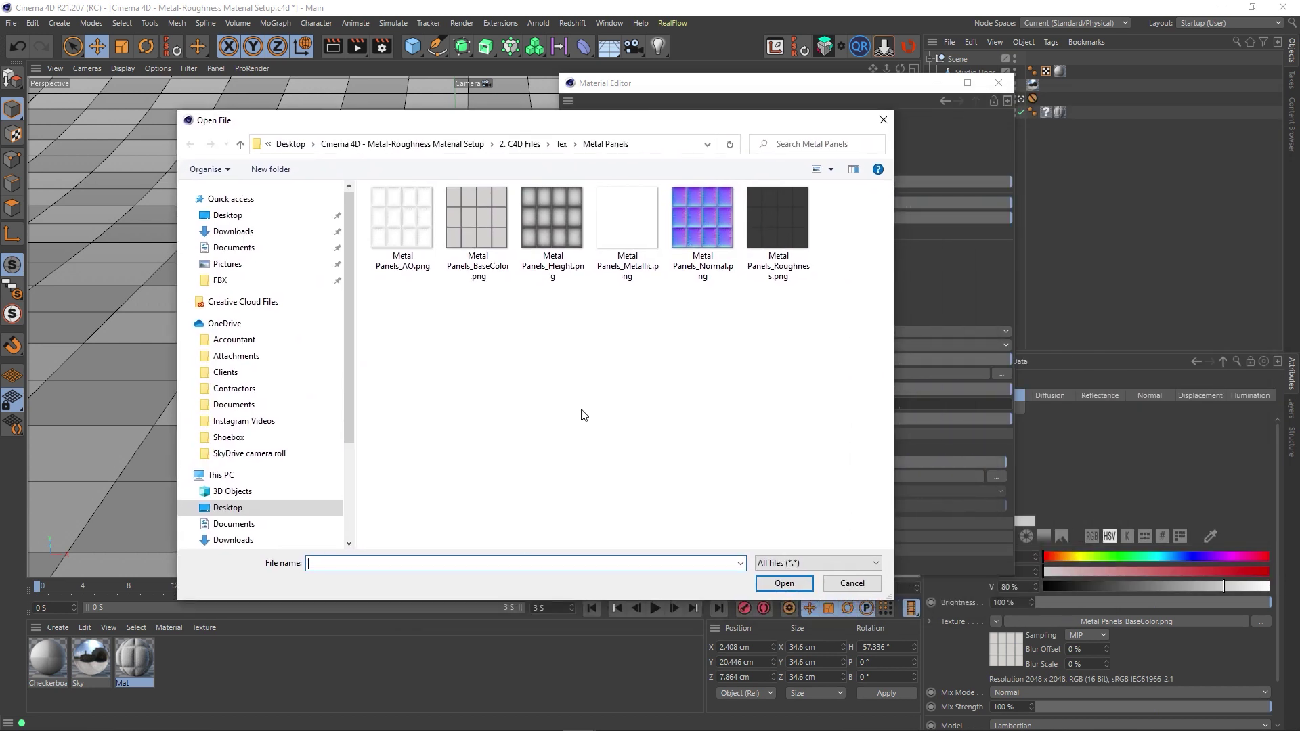
pyautogui.rightClick(604, 347)
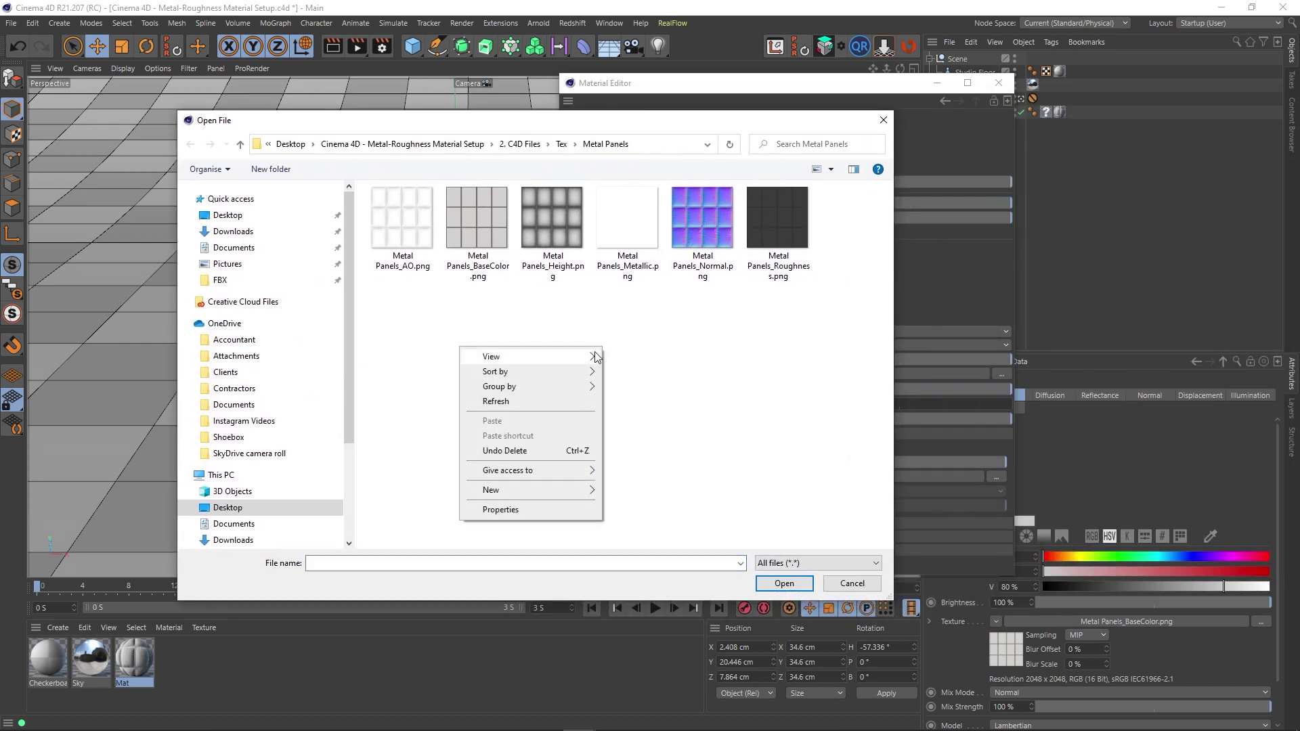
pyautogui.click(738, 326)
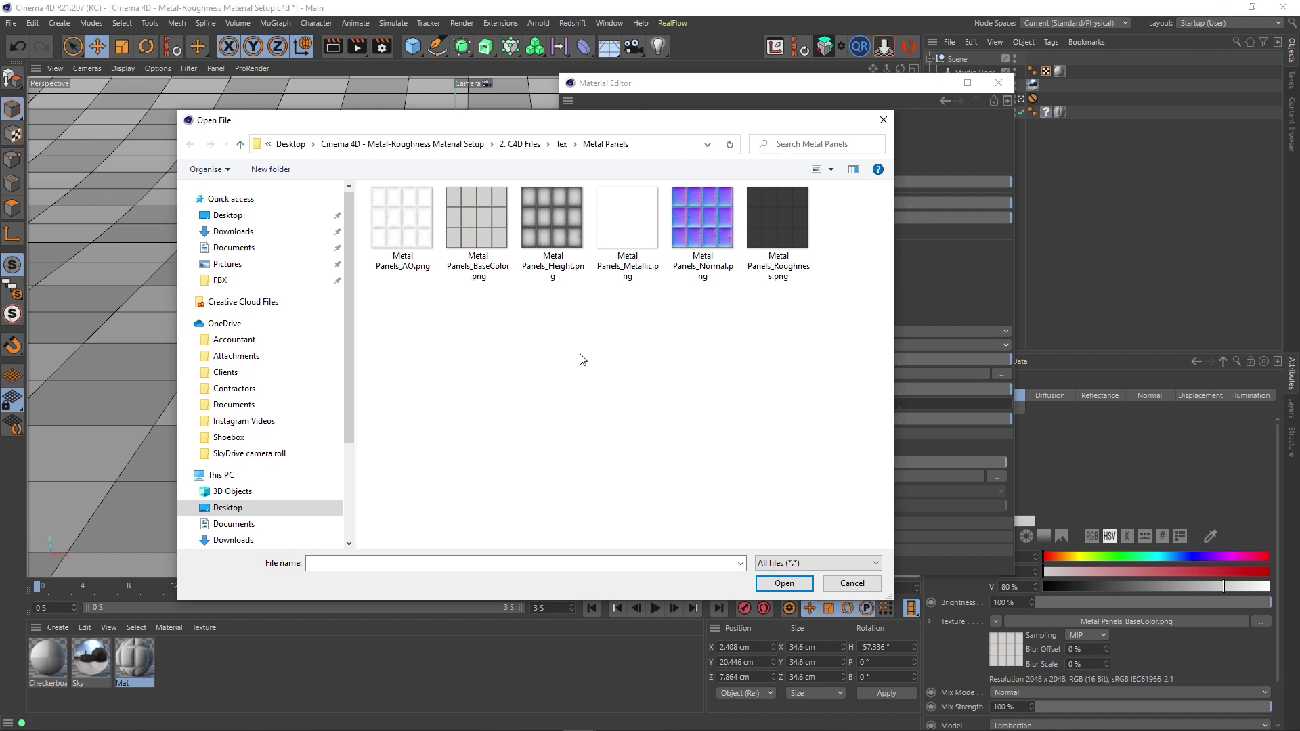
pyautogui.rightClick(359, 357)
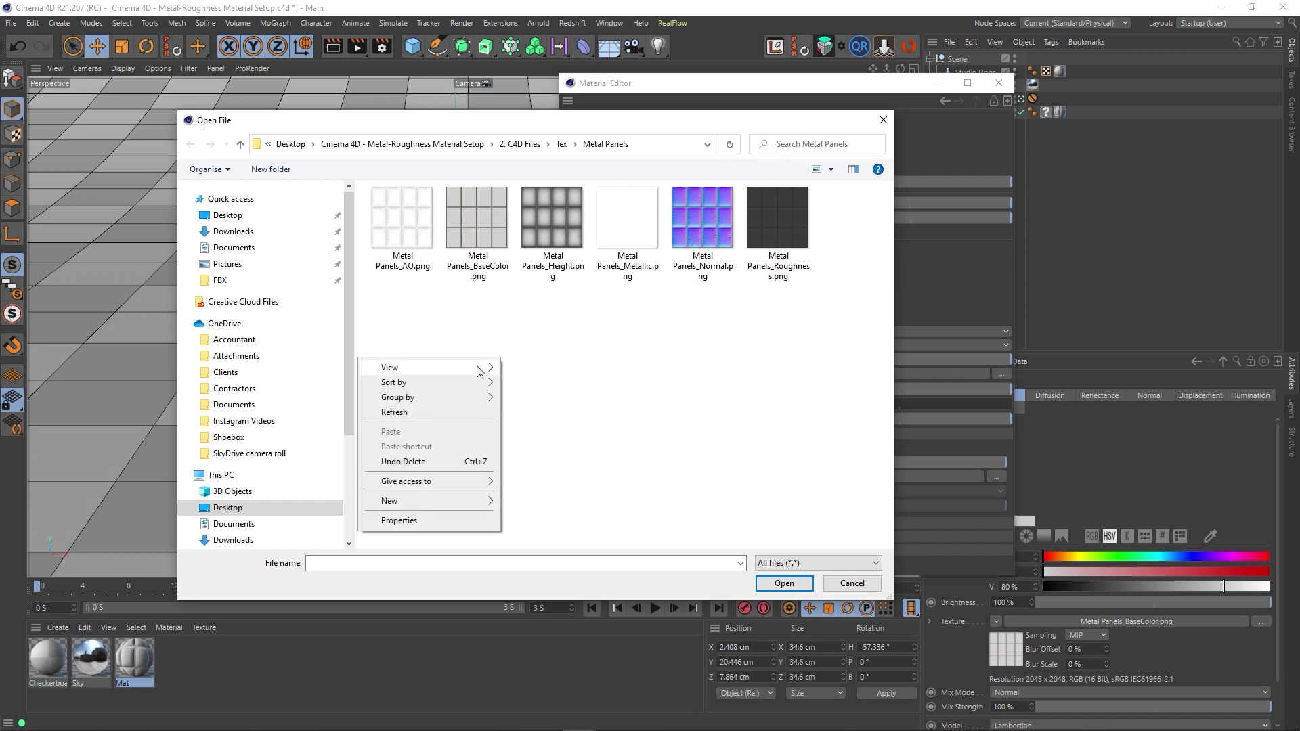
pyautogui.click(525, 364)
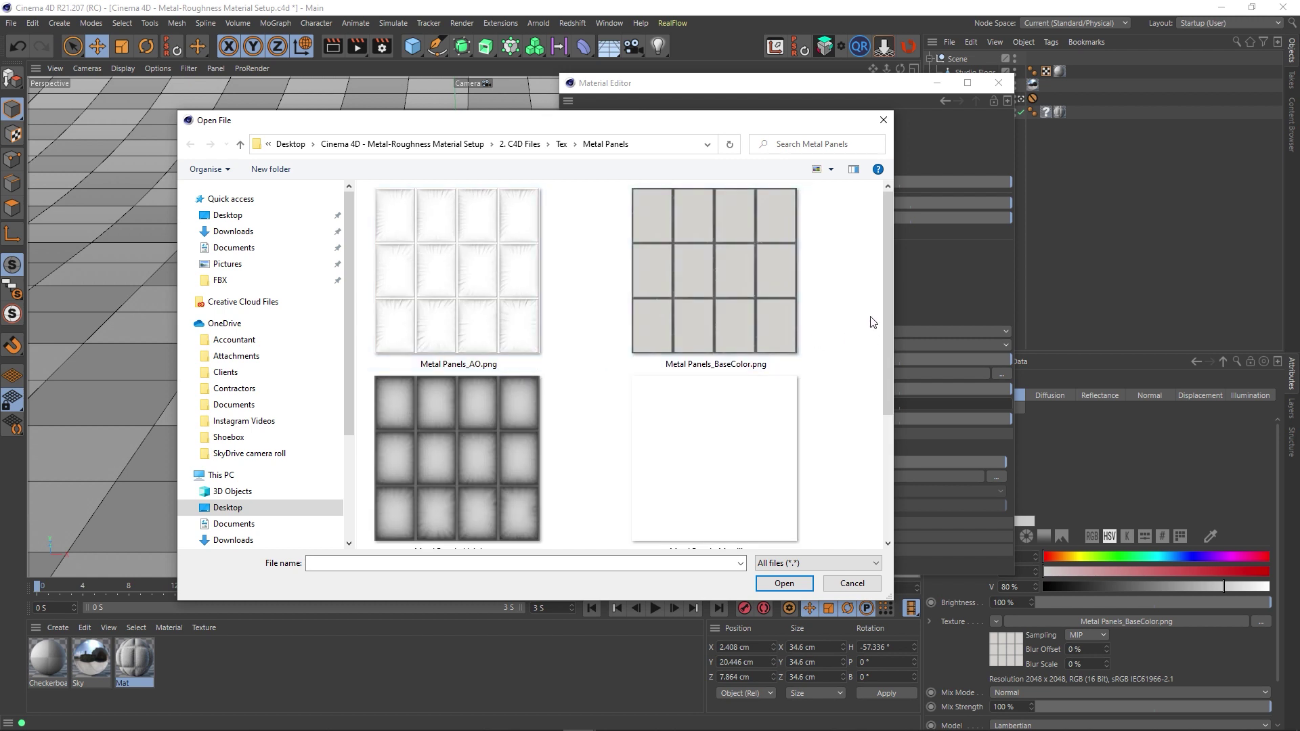
# Look through the Metal Panels maps and load Metal Panels_Roughness.png as the layer's roughness texture
pyautogui.scroll(-3, 864, 319)
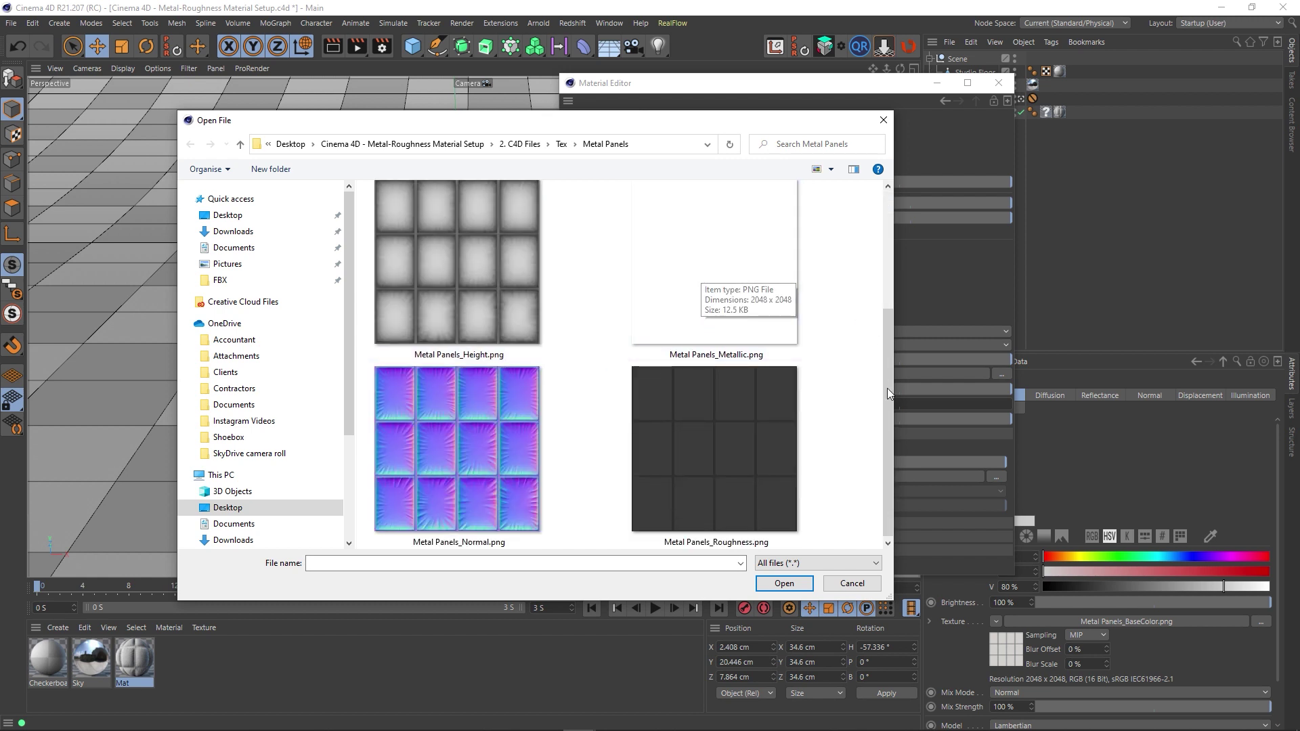
pyautogui.moveTo(887, 393); pyautogui.dragTo(887, 358)
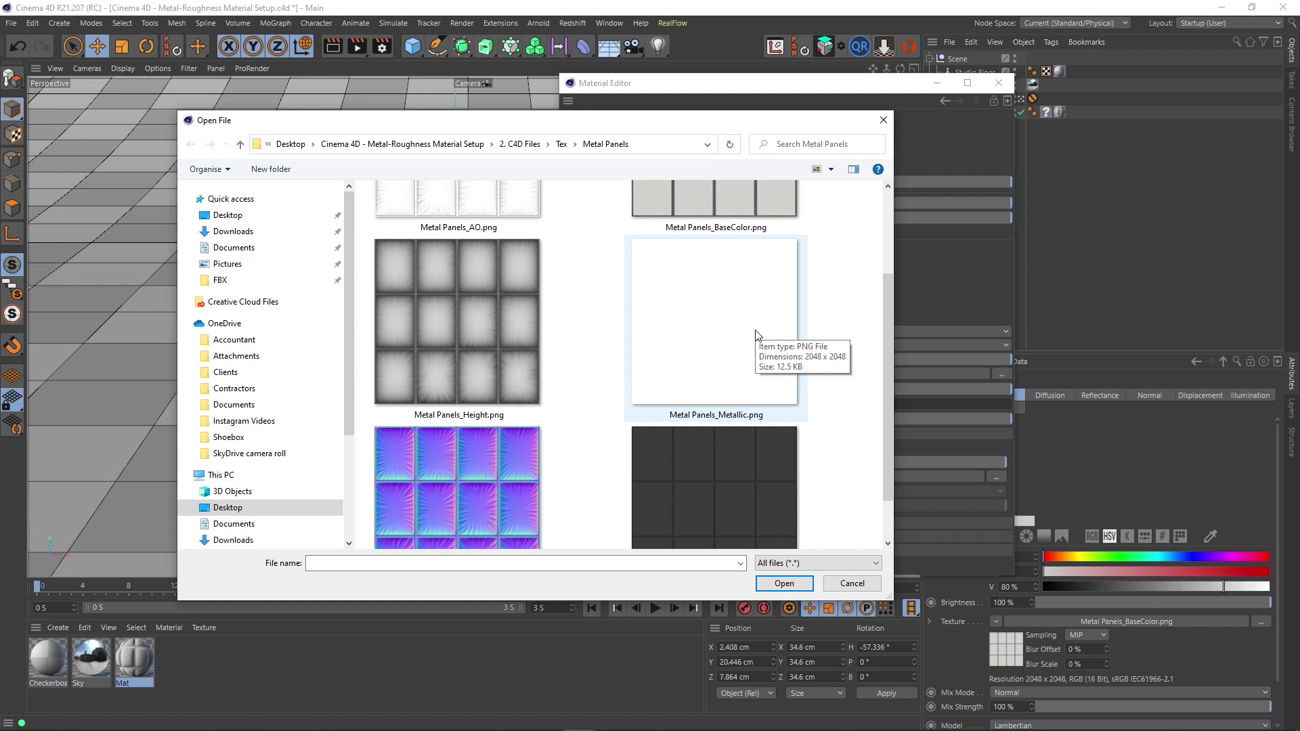
pyautogui.scroll(-1, 858, 403)
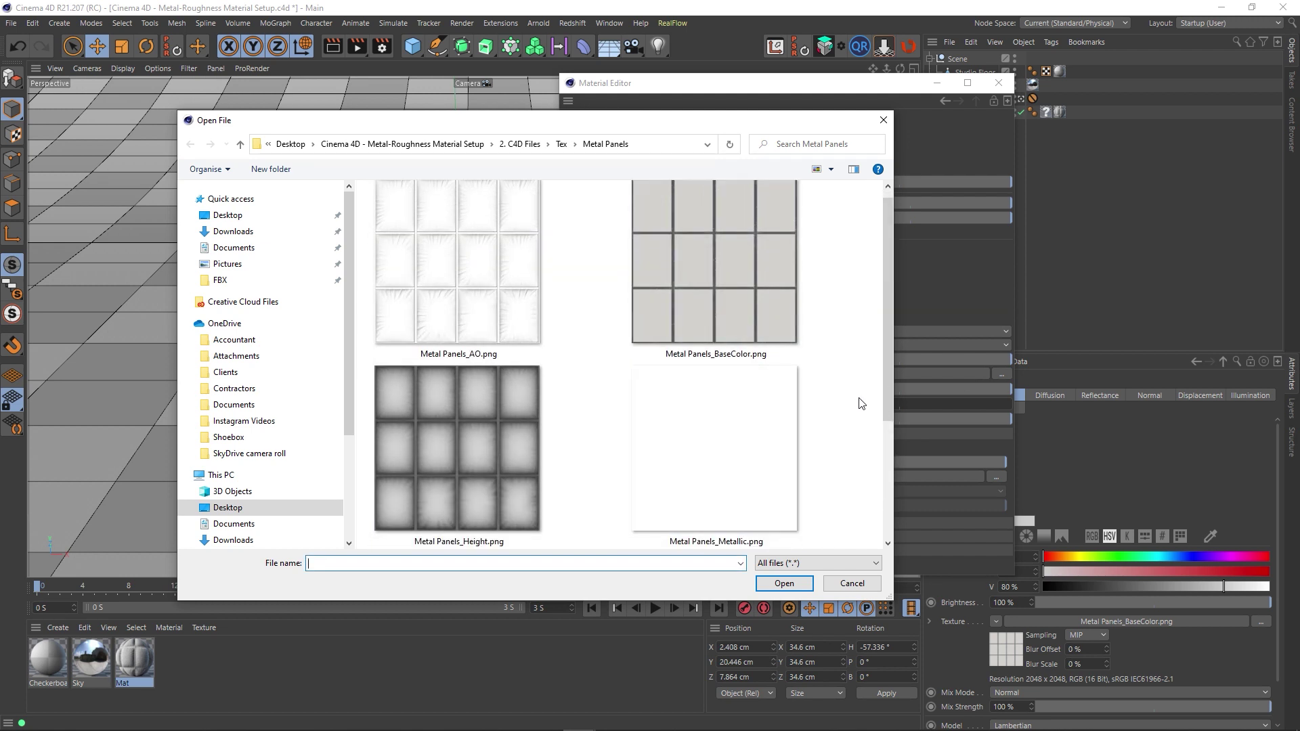
pyautogui.scroll(1, 854, 401)
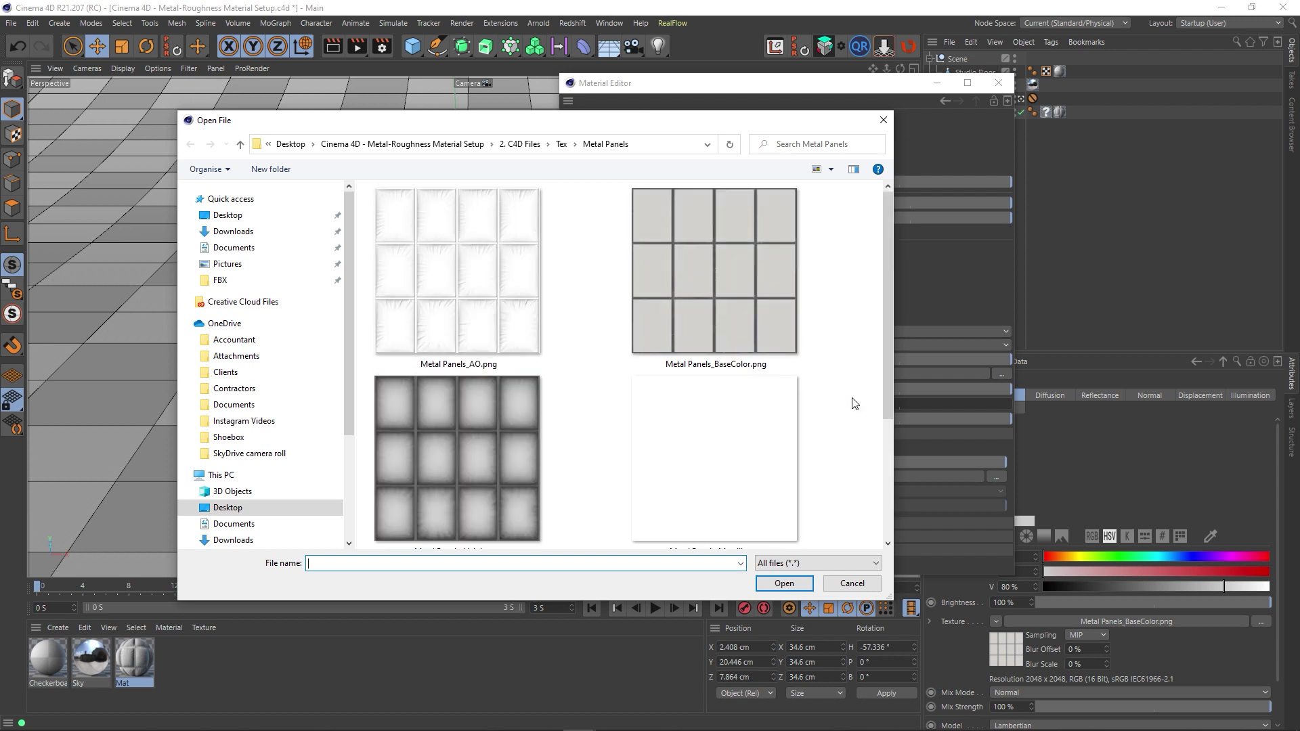
pyautogui.moveTo(888, 364); pyautogui.dragTo(885, 416)
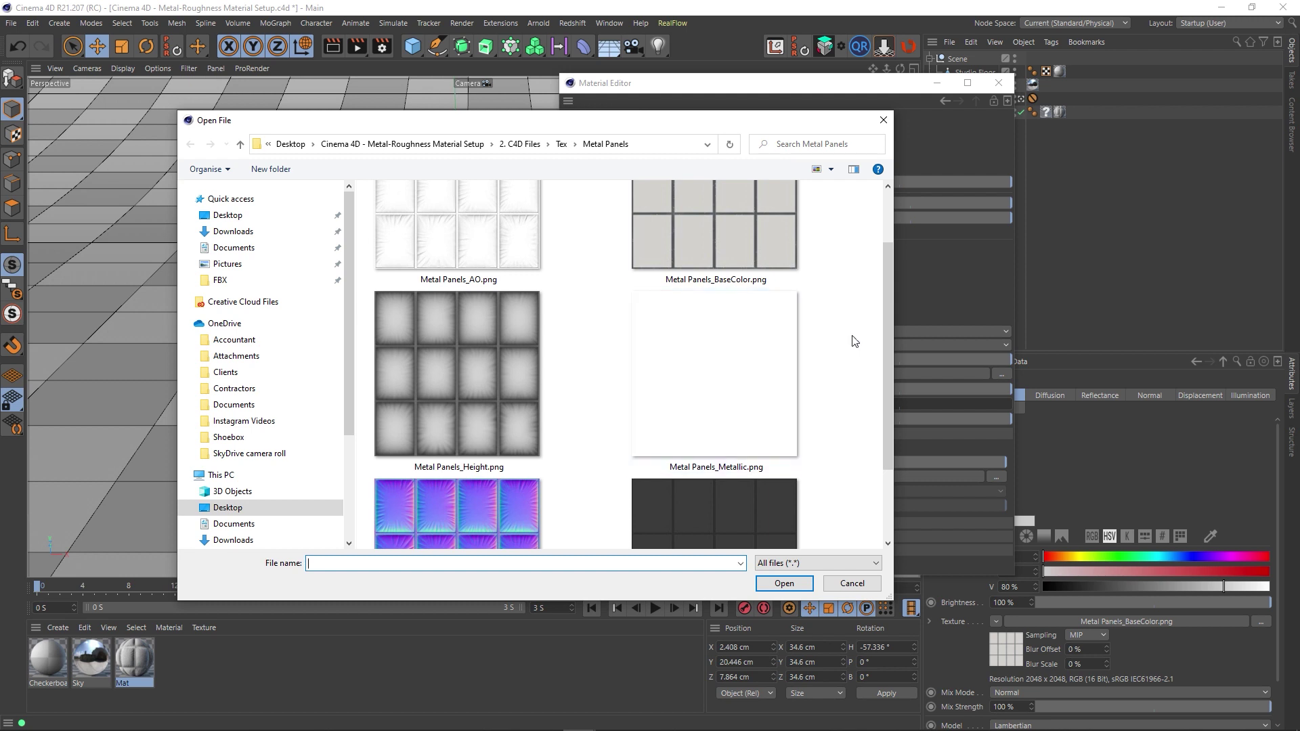
pyautogui.scroll(-2, 847, 329)
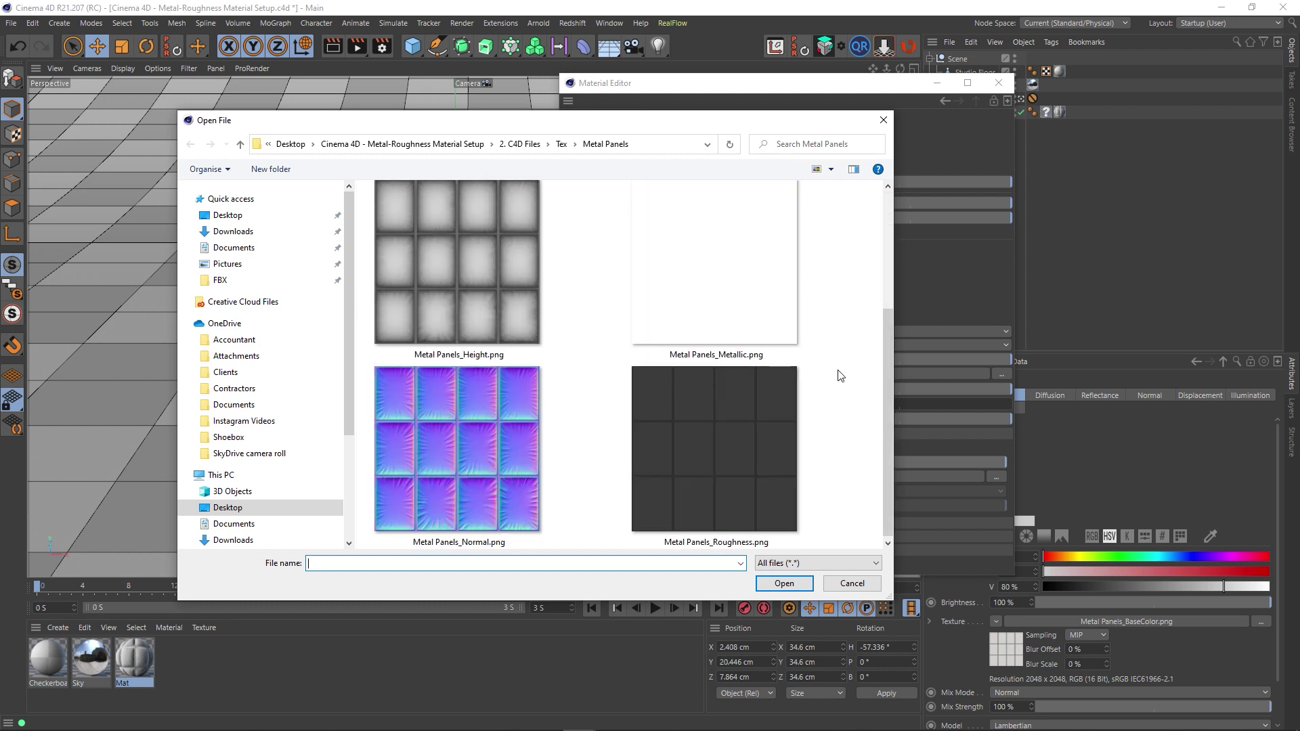
pyautogui.doubleClick(741, 438)
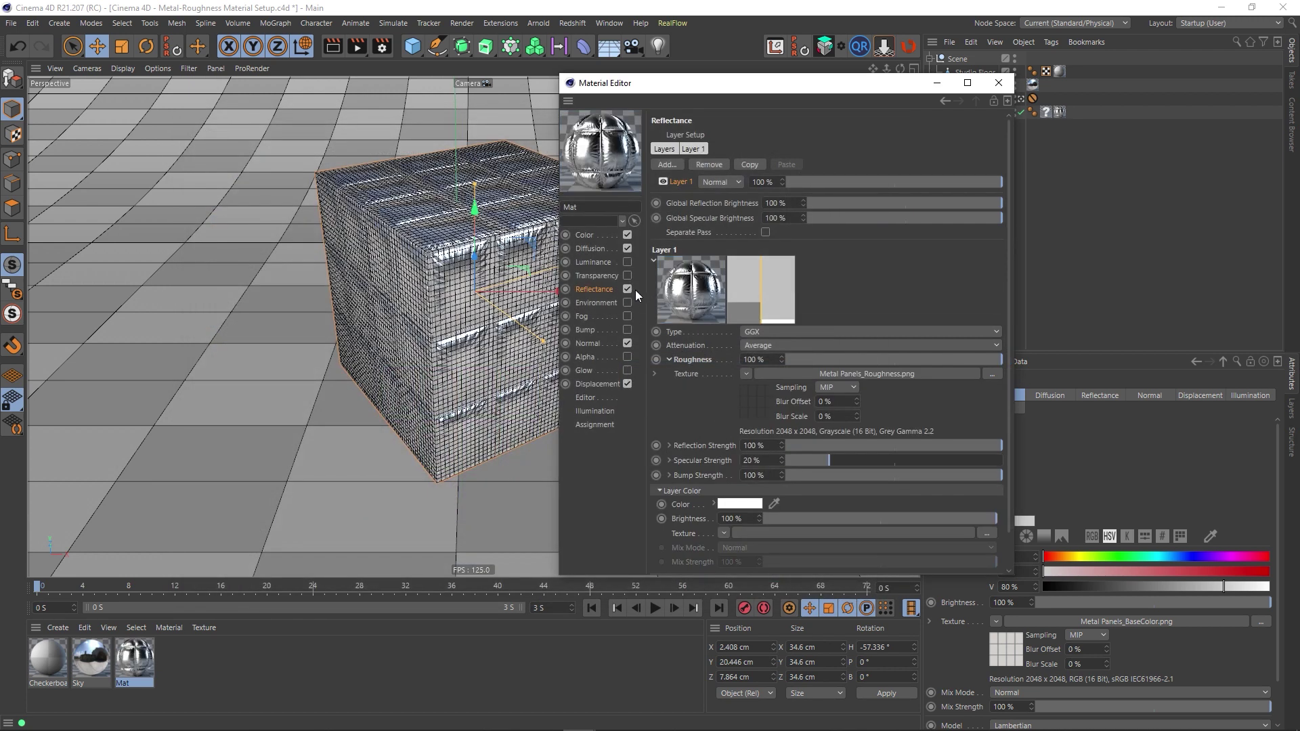
# Close the material editor and delete the display tag from the Cube
pyautogui.click(1008, 82)
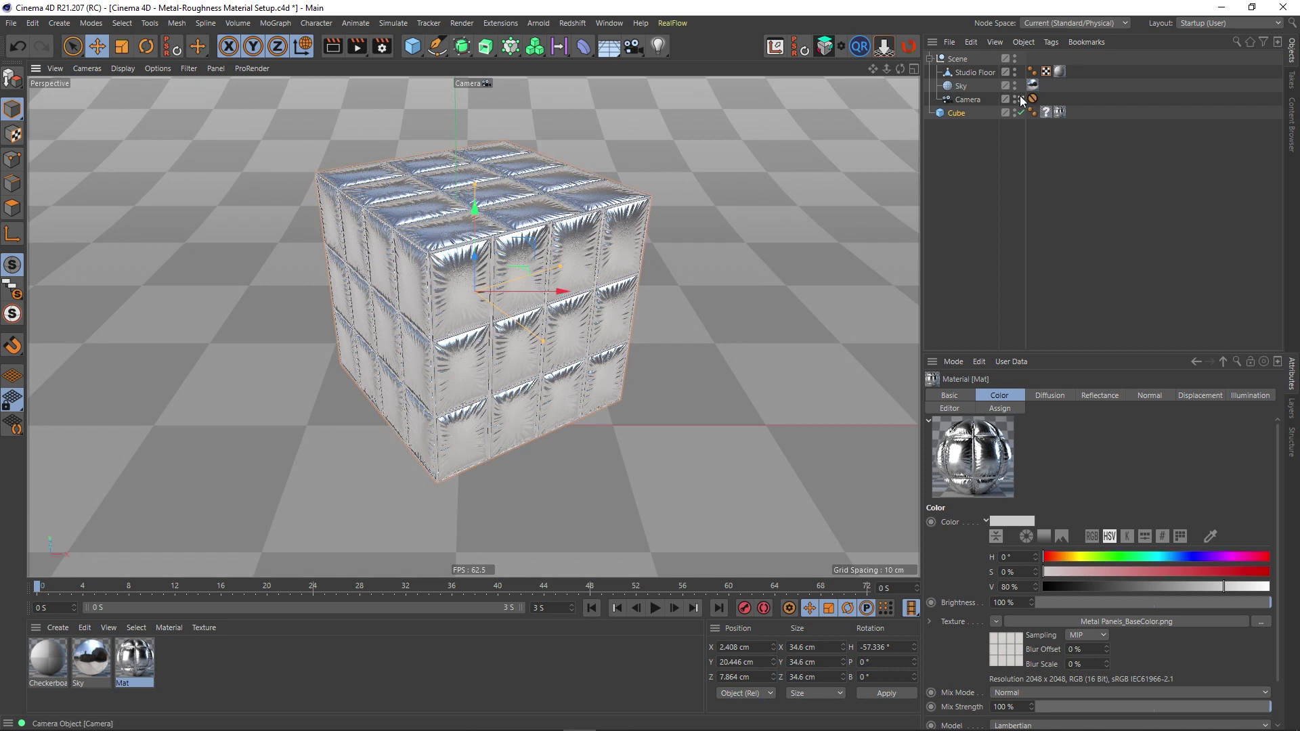
pyautogui.click(1047, 112)
pyautogui.press('Delete')
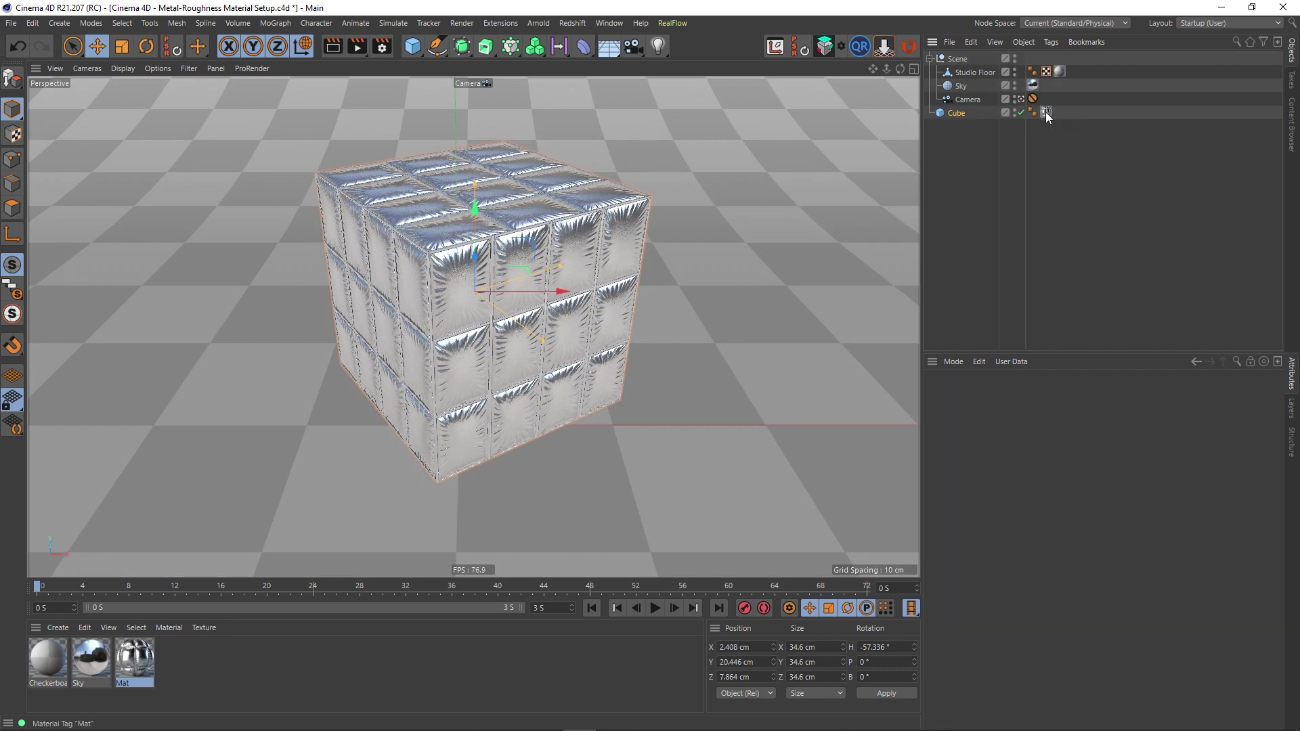
# Reopen the Mat material and rename its reflectance layer Metallic
pyautogui.doubleClick(1046, 113)
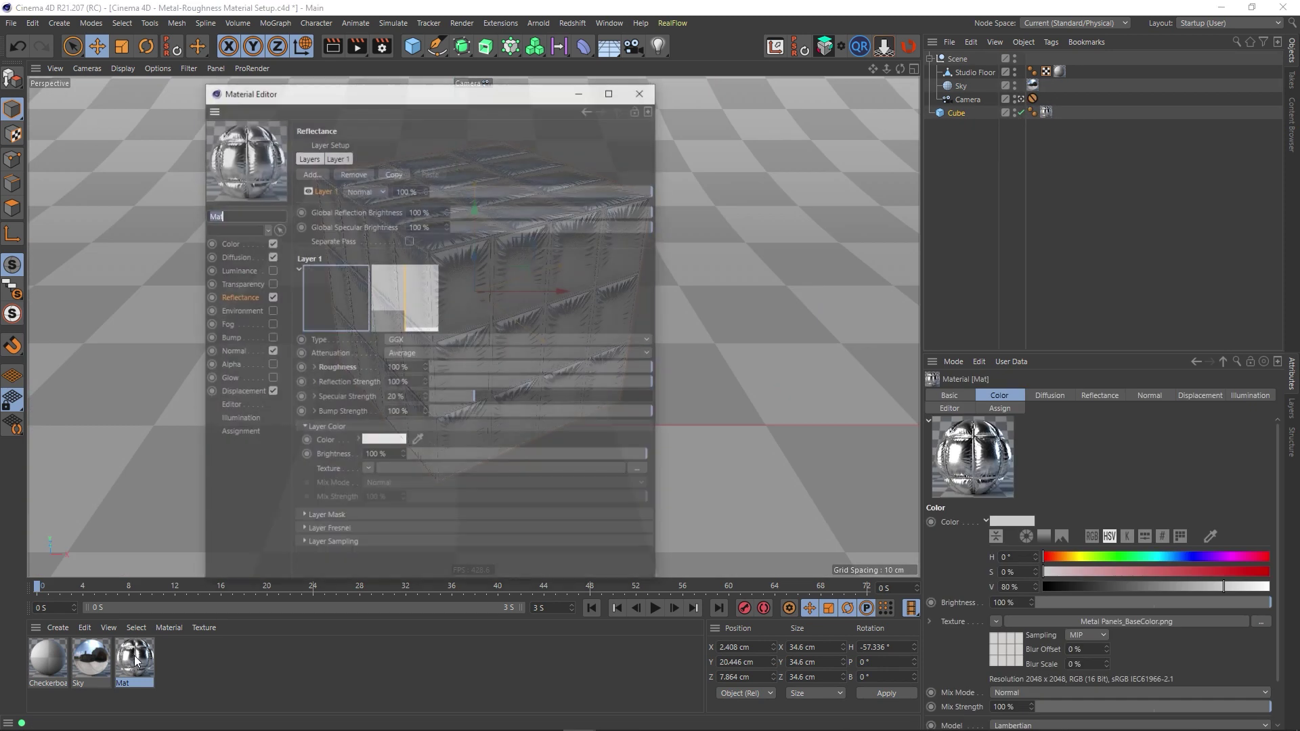
pyautogui.moveTo(456, 93); pyautogui.dragTo(930, 128)
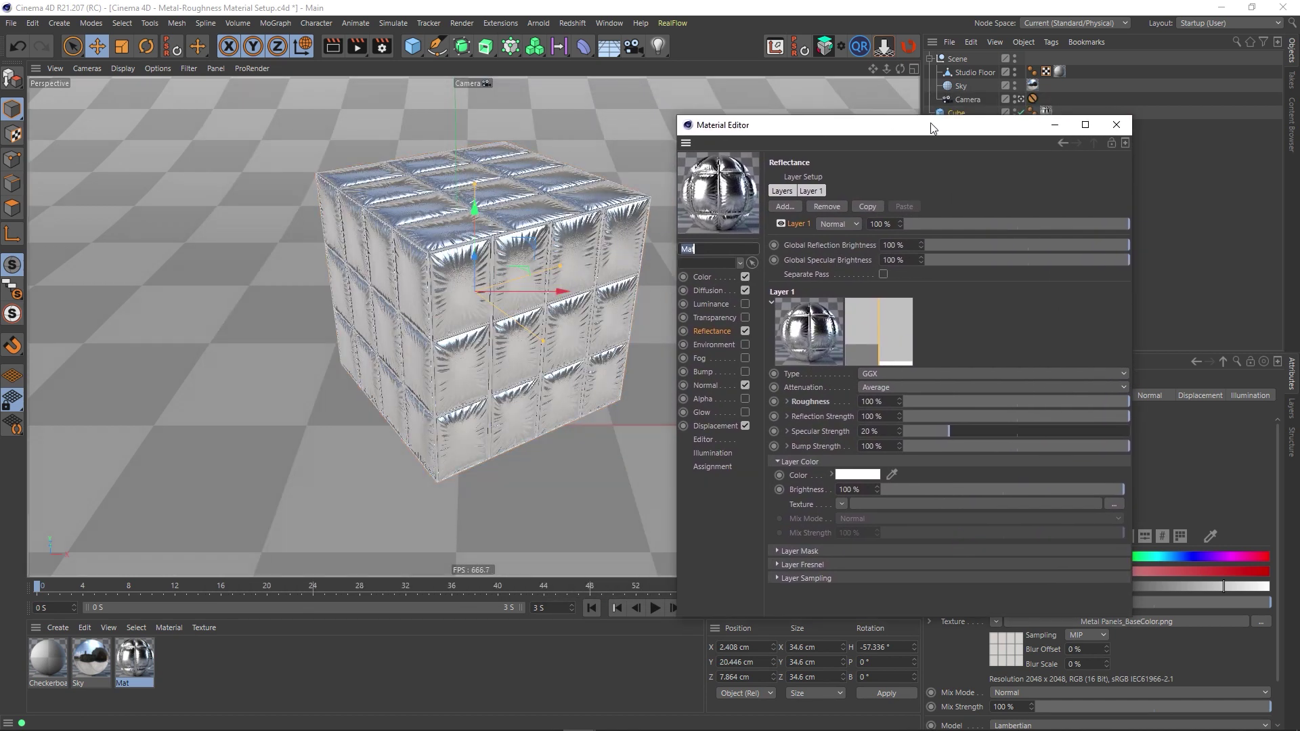
pyautogui.doubleClick(798, 224)
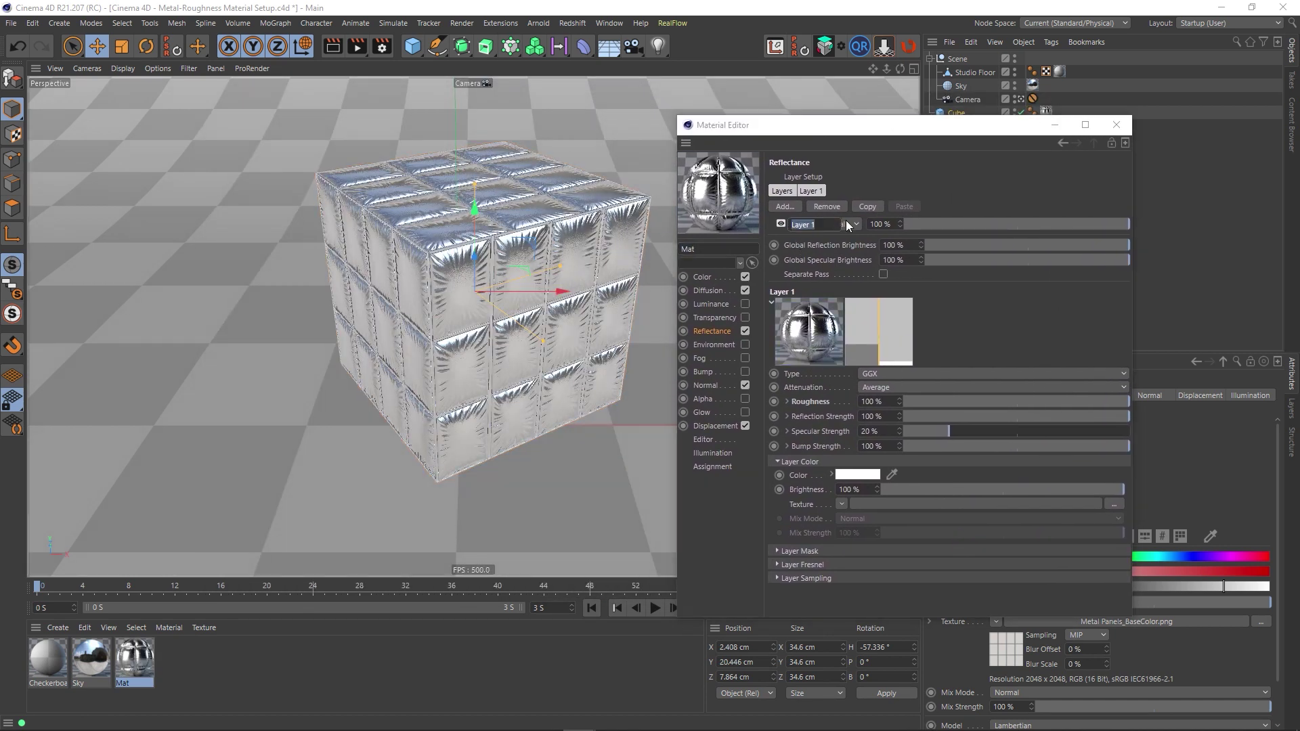
pyautogui.write('Metallic')
pyautogui.press('Return')
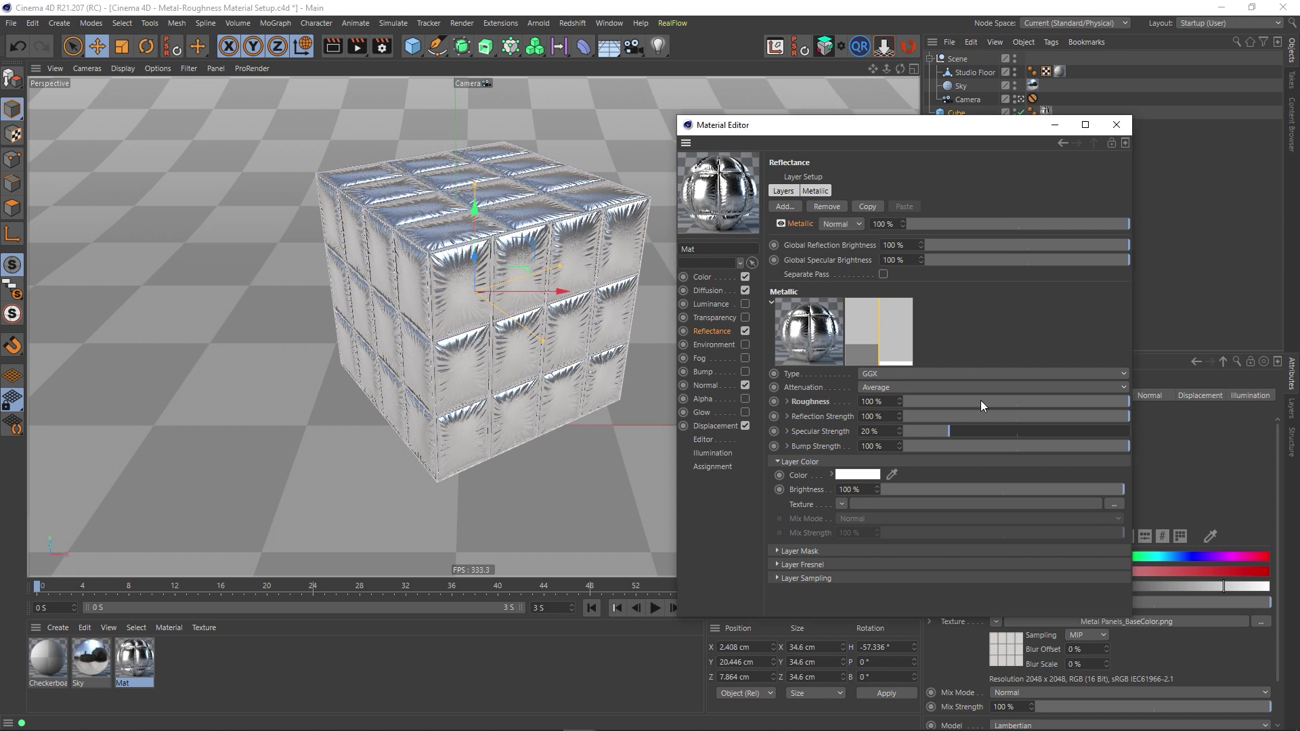
# Set the Metallic layer's specular strength to 0%
pyautogui.click(786, 400)
pyautogui.click(786, 400)
pyautogui.moveTo(938, 432); pyautogui.dragTo(741, 441)
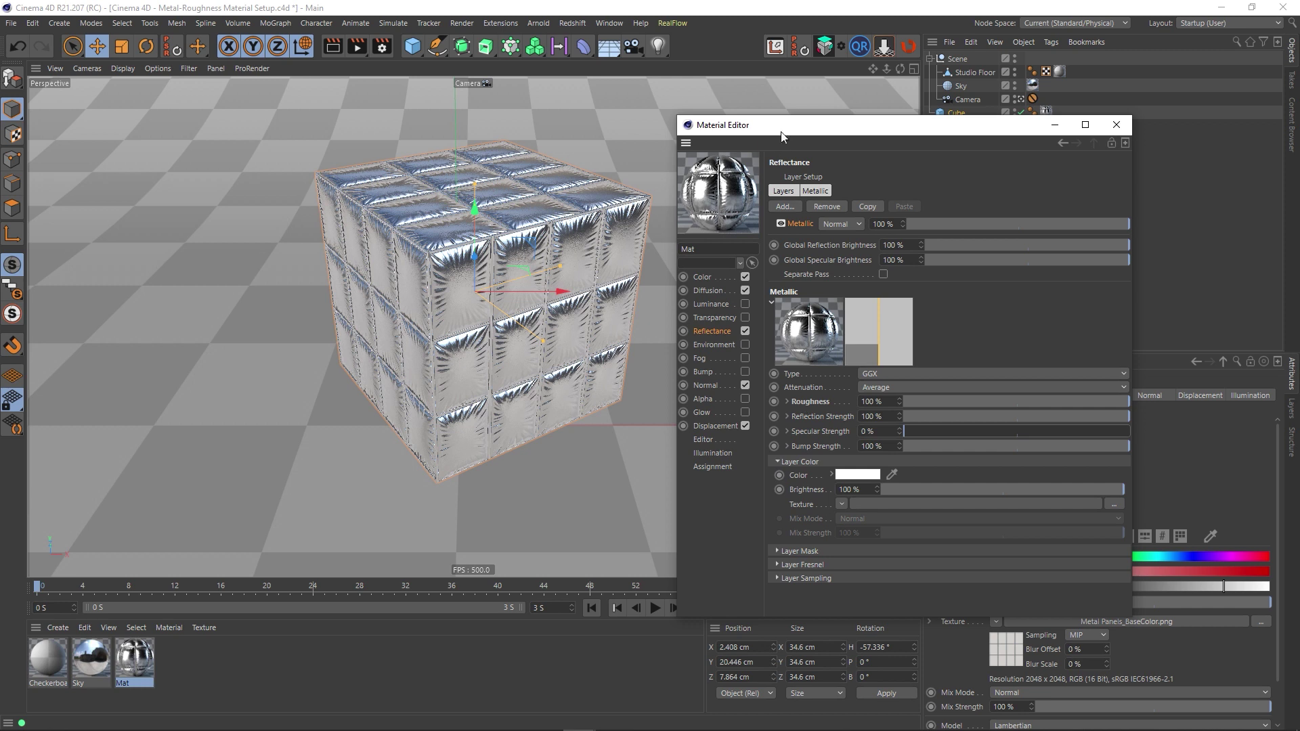
pyautogui.moveTo(781, 133); pyautogui.dragTo(723, 96)
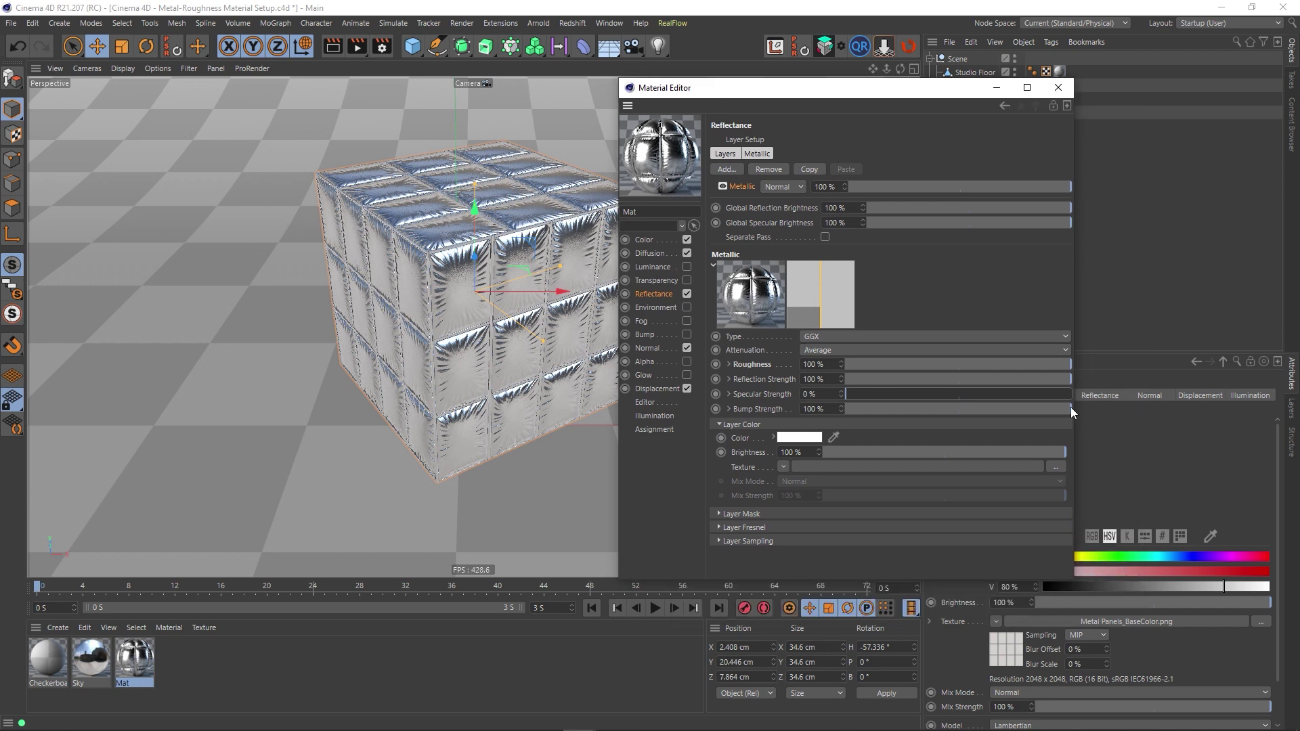
# Set the Metallic layer's Fresnel type to Conductor
pyautogui.click(908, 425)
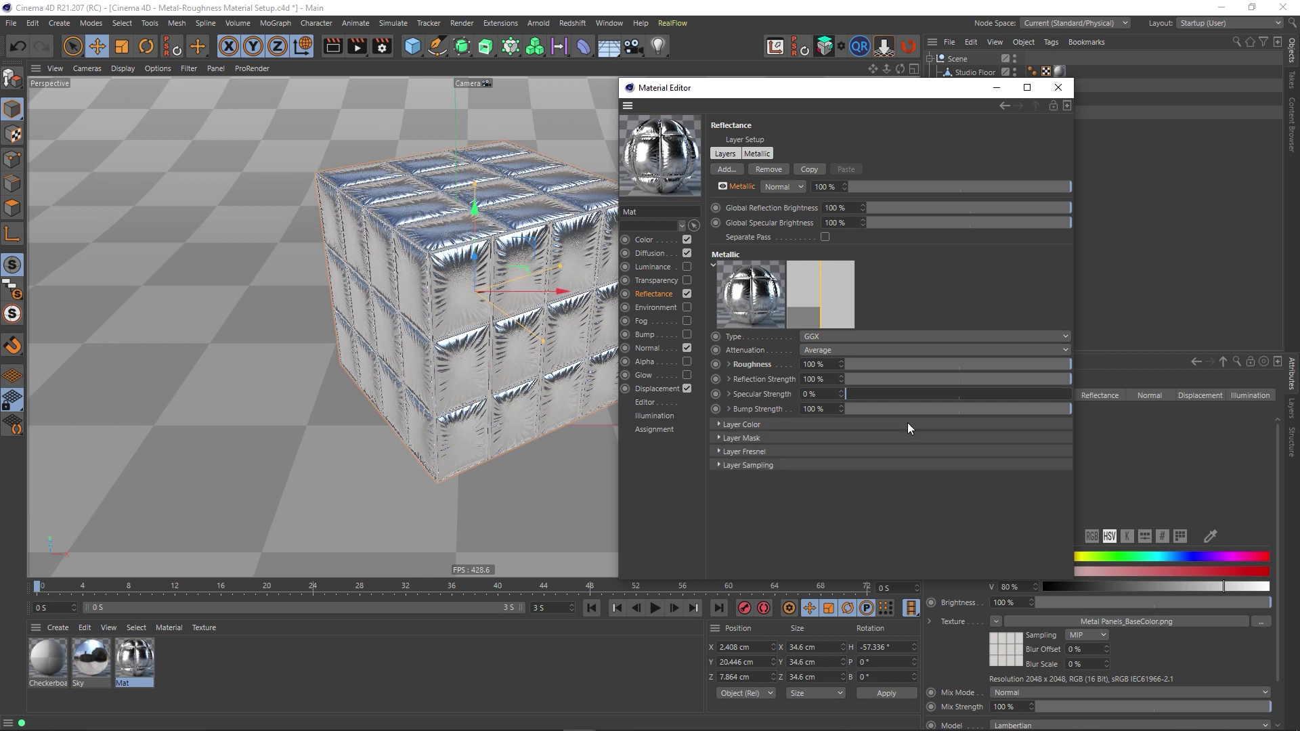
pyautogui.click(755, 453)
pyautogui.click(839, 461)
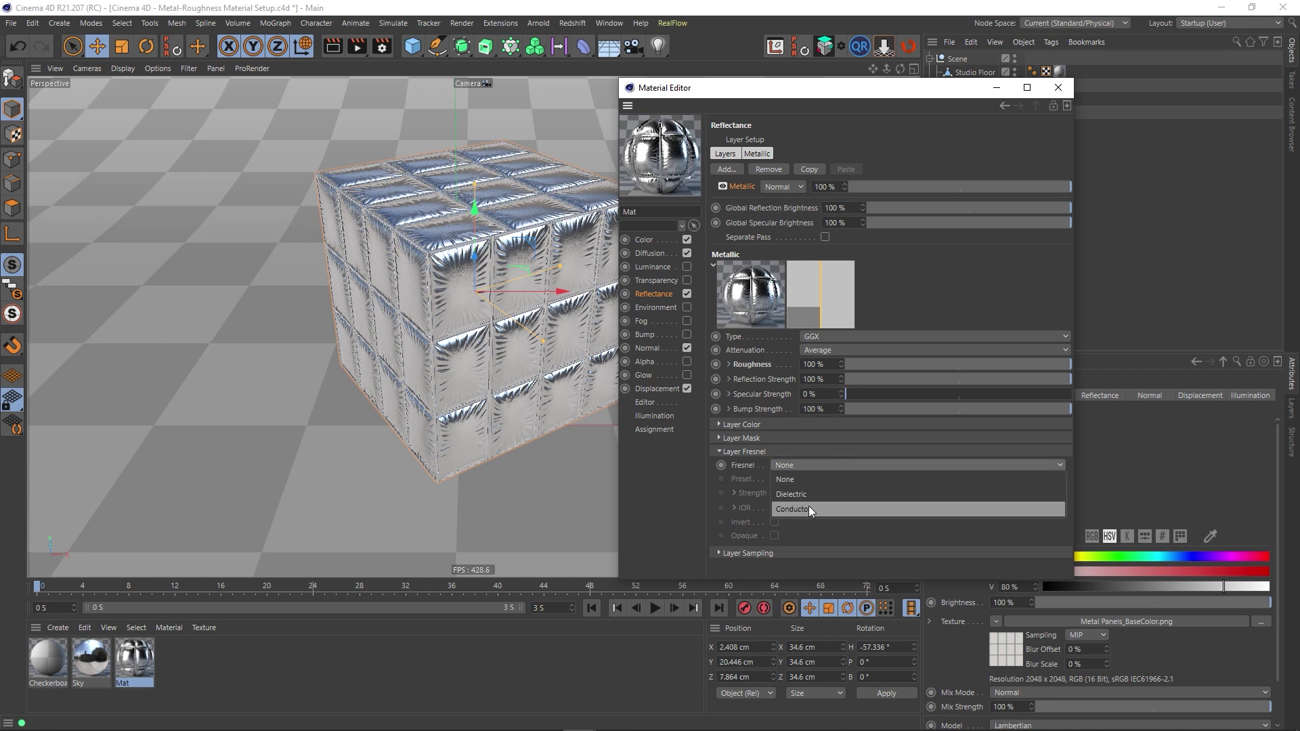
pyautogui.click(808, 506)
pyautogui.click(750, 452)
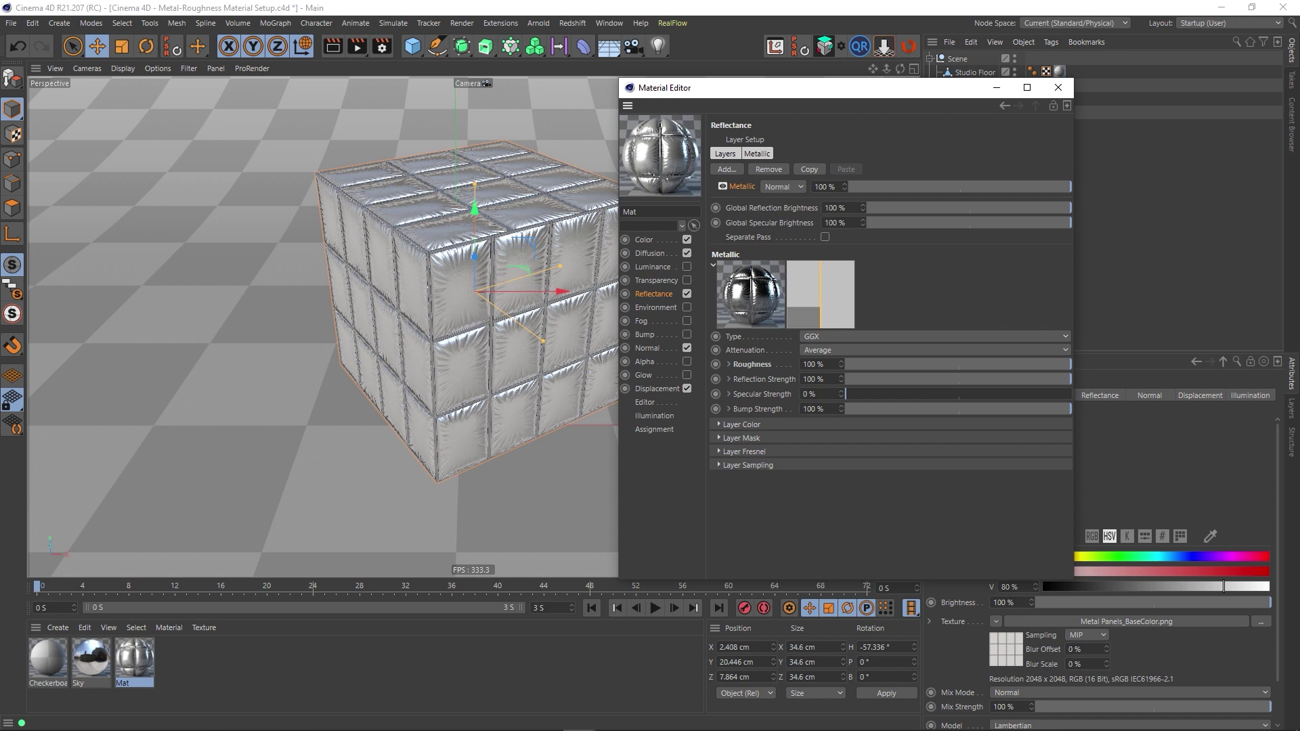
pyautogui.click(746, 439)
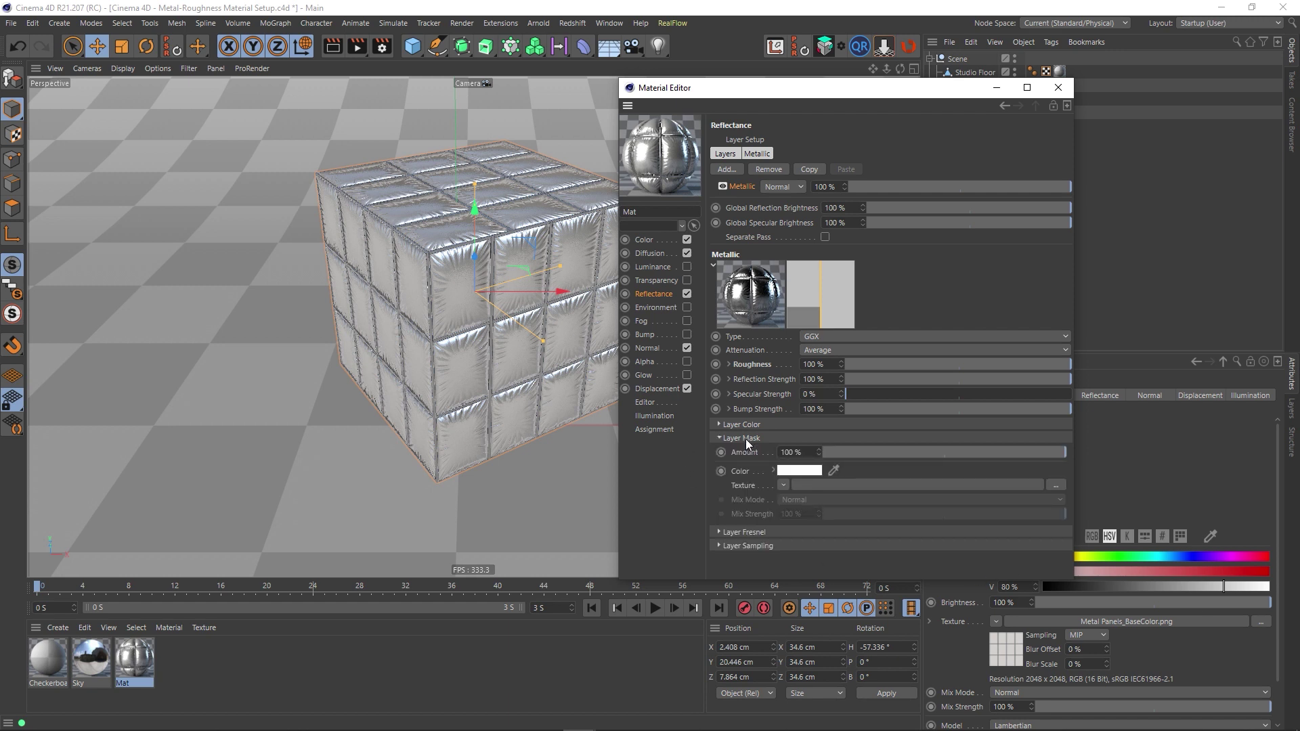
pyautogui.click(745, 439)
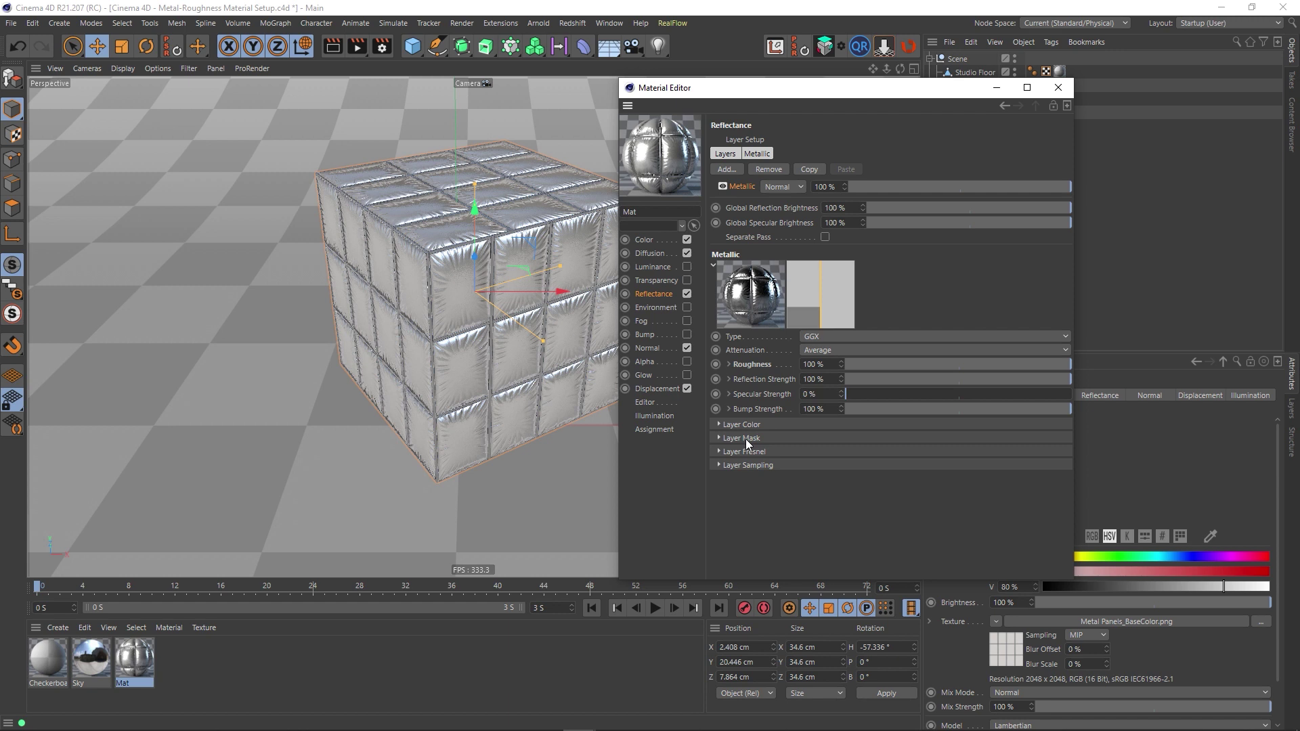
pyautogui.click(745, 439)
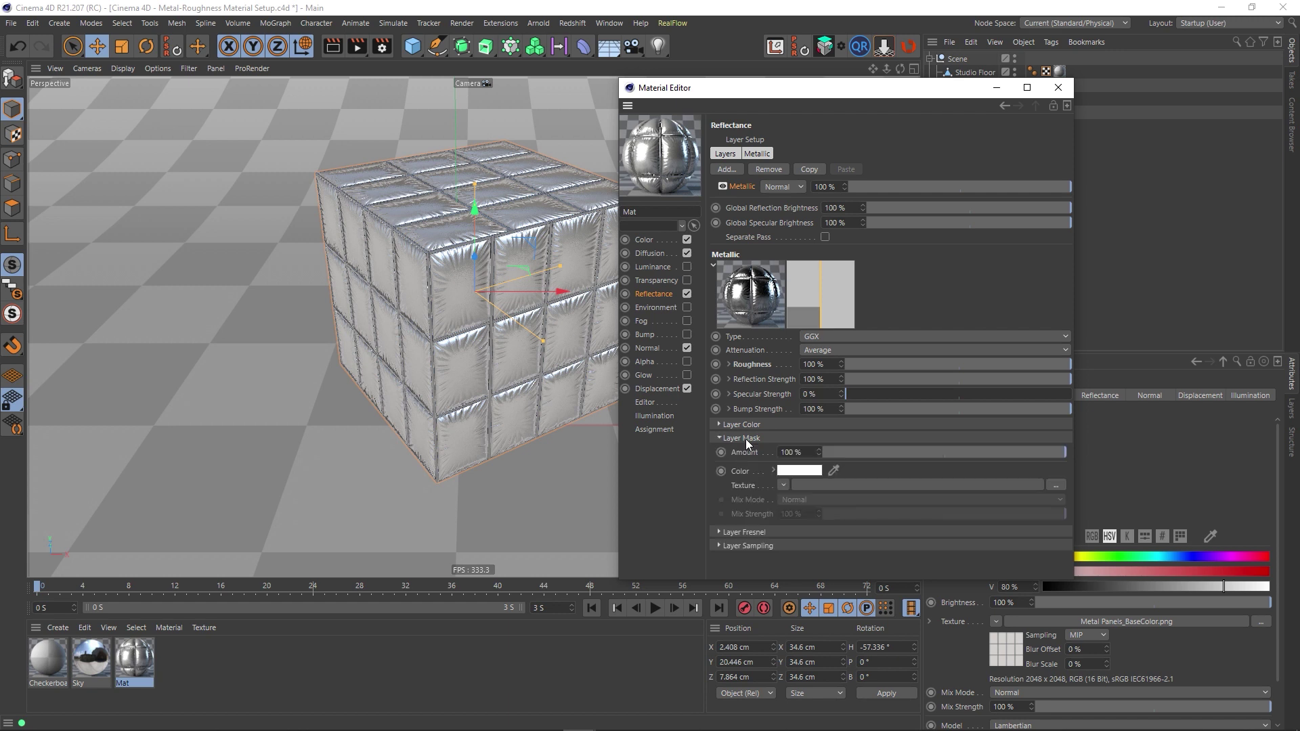
pyautogui.click(746, 438)
# Render the scene in the Picture Viewer and compare the cube with the Metal Panels cube in Unity
pyautogui.click(1058, 87)
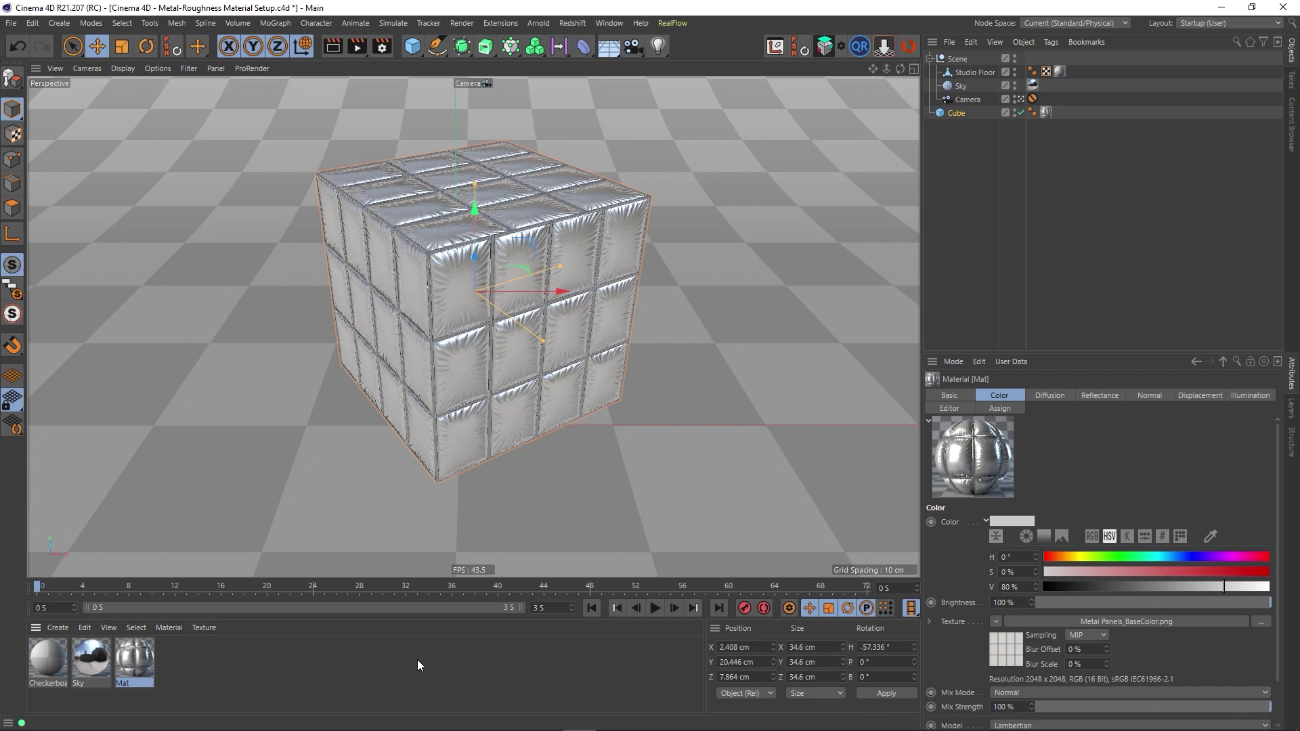
pyautogui.click(356, 46)
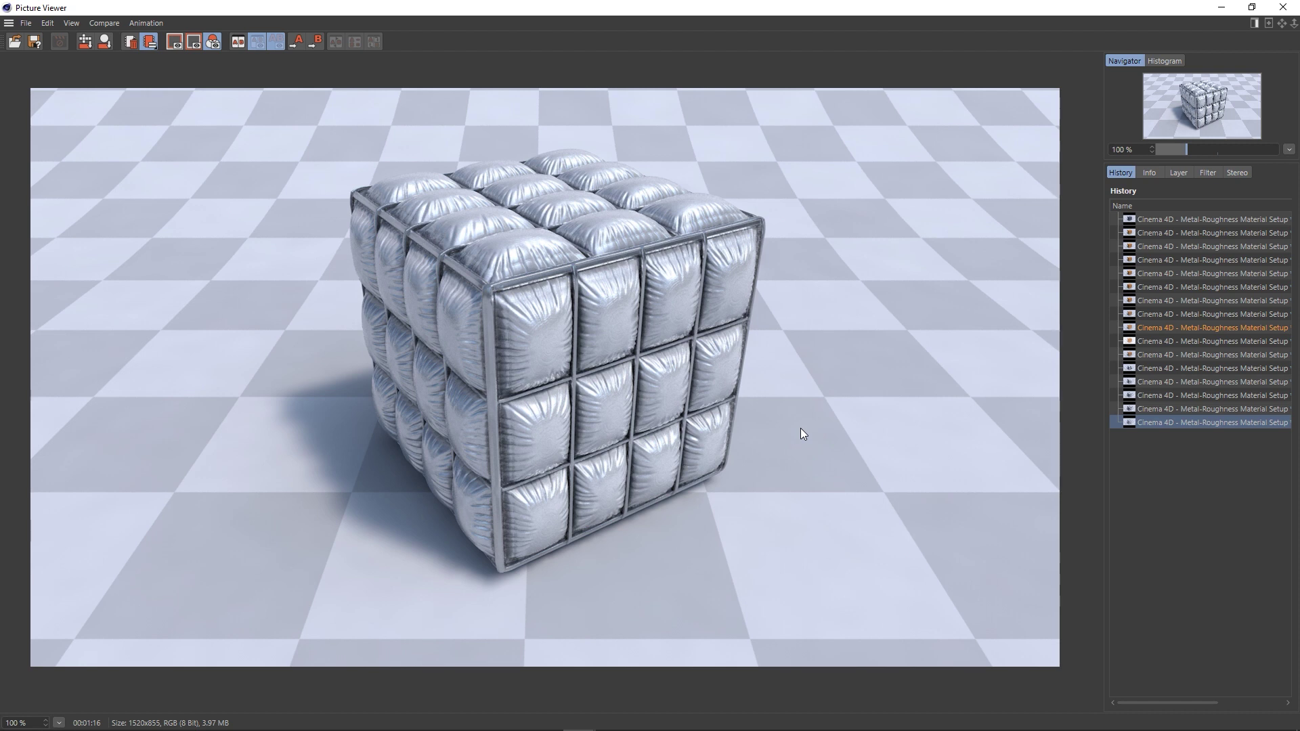
pyautogui.click(978, 720)
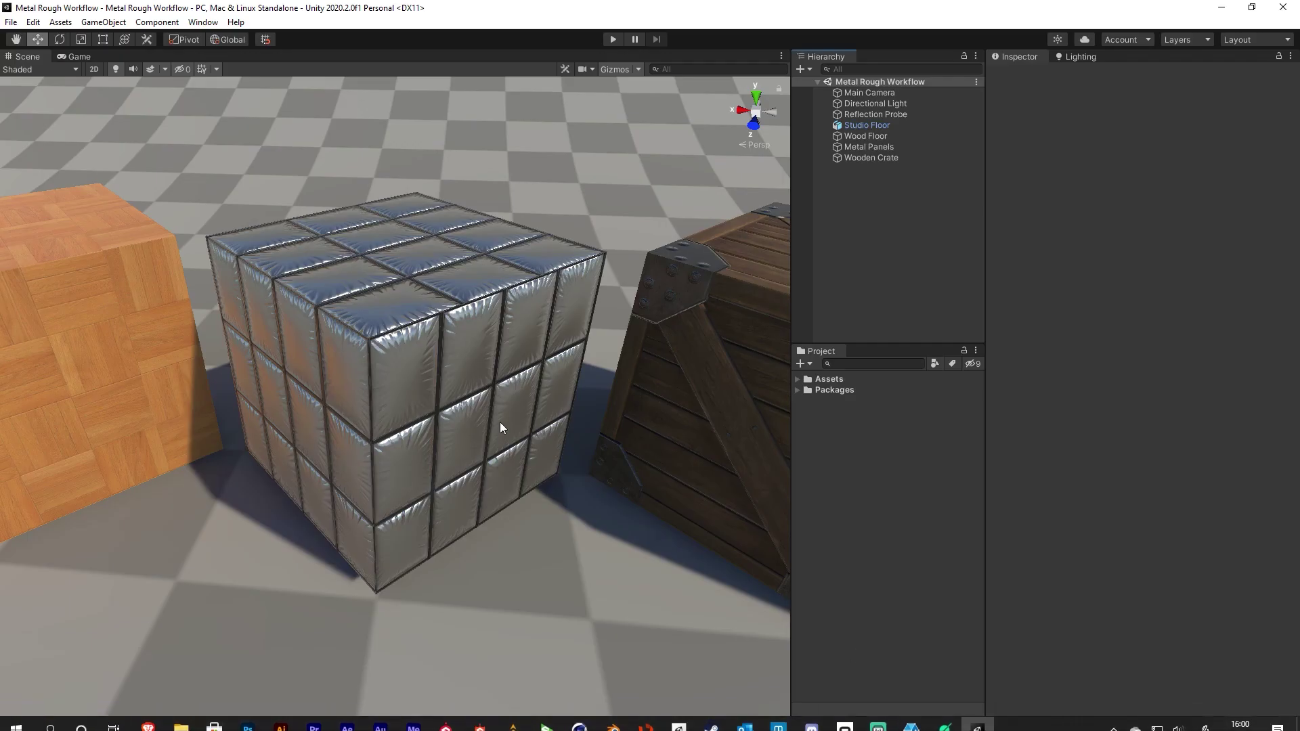
pyautogui.moveTo(461, 308)
pyautogui.keyDown('alt'); pyautogui.mouseDown()
pyautogui.moveTo(609, 465)
pyautogui.moveTo(782, 428)
pyautogui.moveTo(677, 379)
pyautogui.moveTo(540, 281)
pyautogui.moveTo(474, 283)
pyautogui.moveTo(449, 298)
pyautogui.moveTo(466, 311)
pyautogui.mouseUp(); pyautogui.keyUp('alt')
pyautogui.click(579, 723)
pyautogui.click(641, 653)
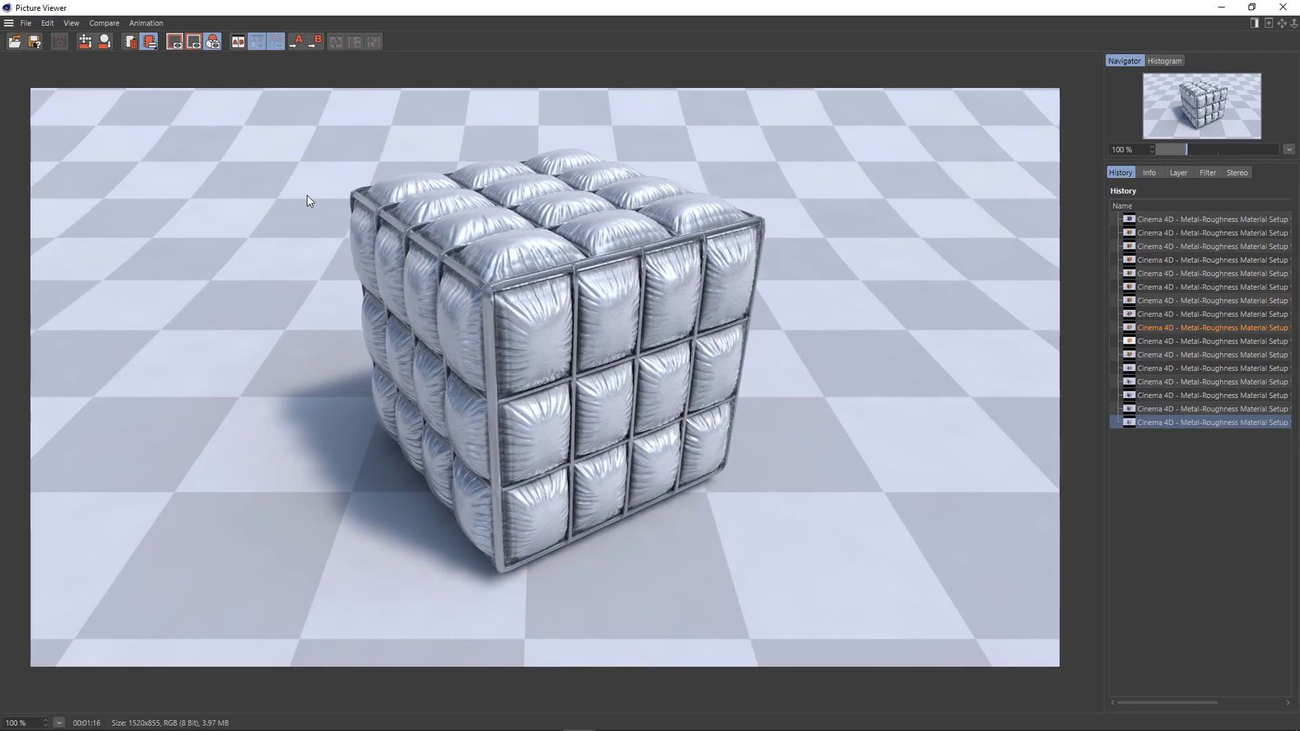
pyautogui.click(1296, 6)
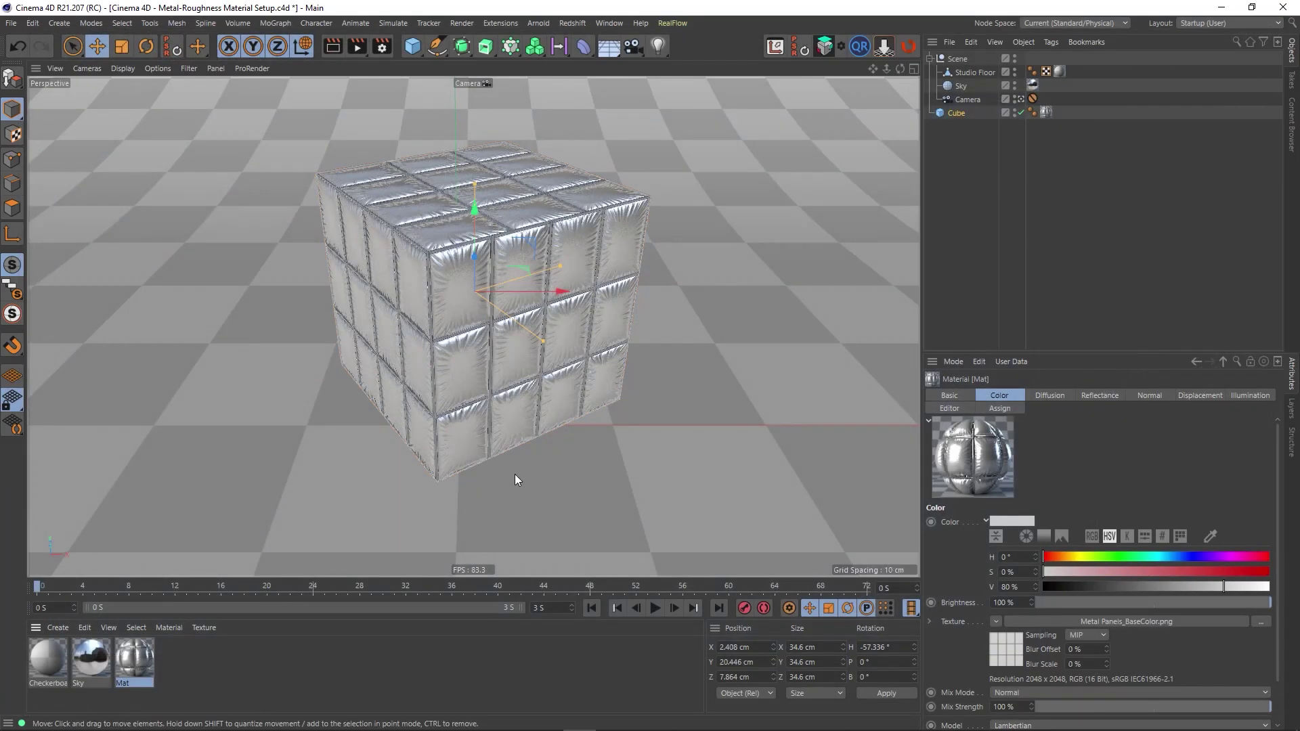
# Compare the Mat material's Color and Reflectance settings and turn off its Color channel
pyautogui.doubleClick(129, 665)
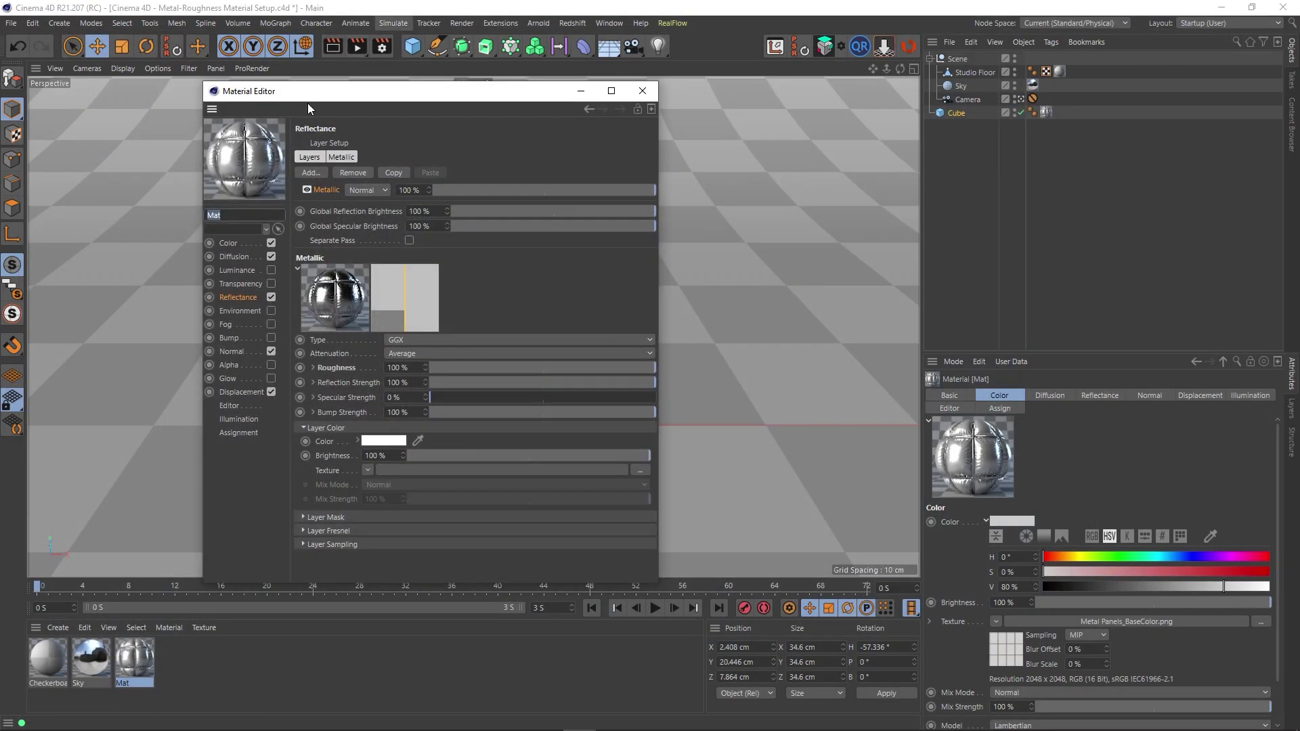
pyautogui.click(226, 243)
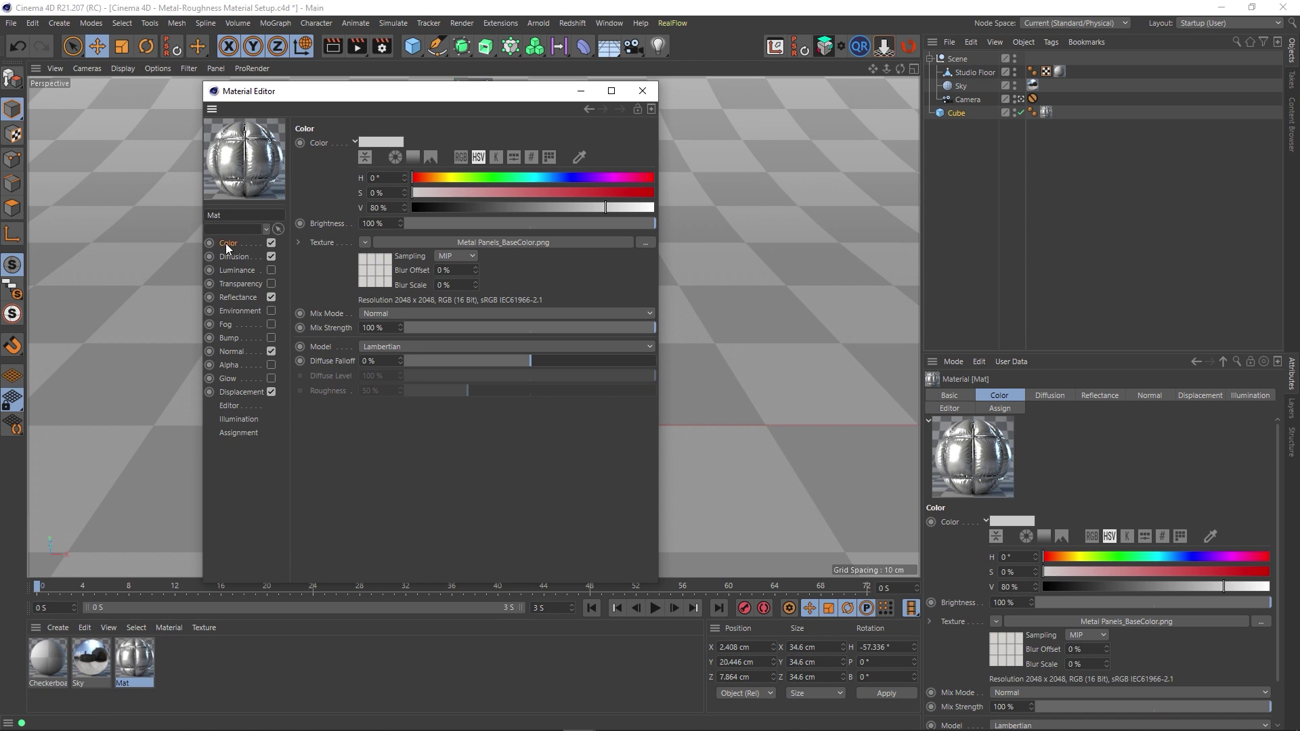
pyautogui.click(245, 299)
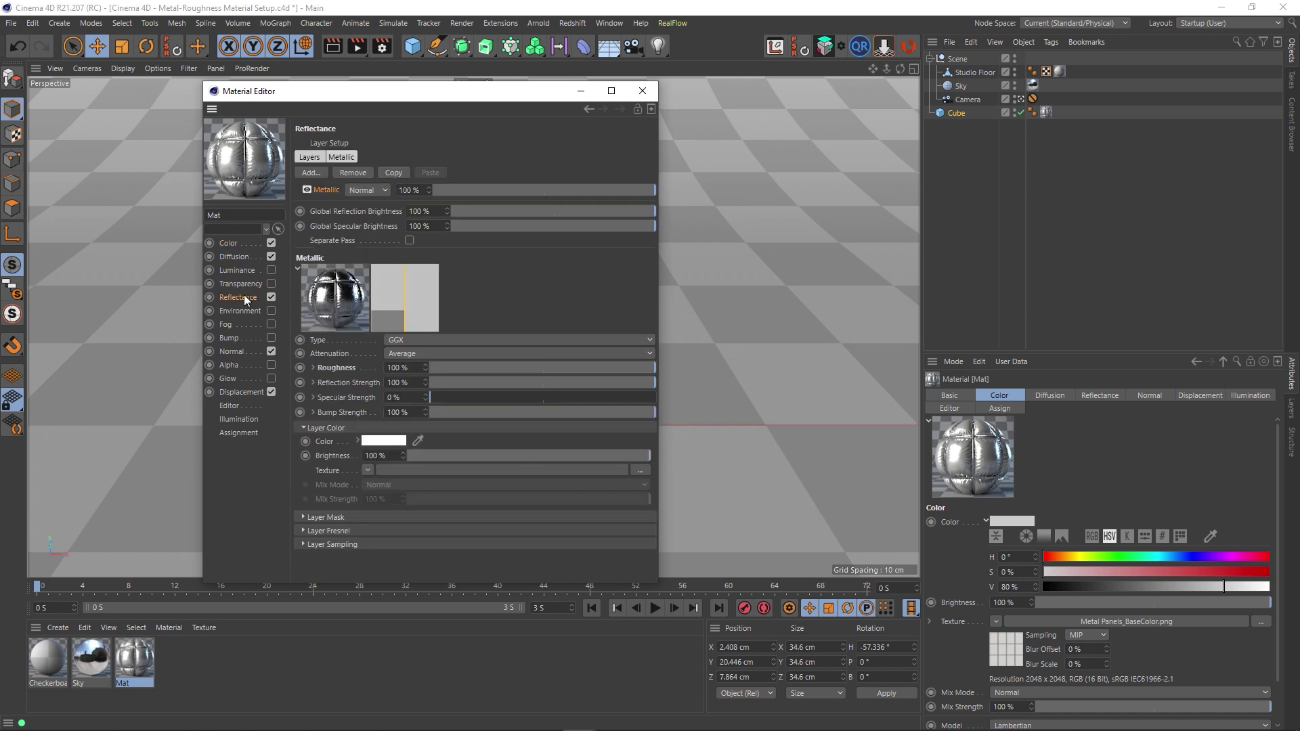
pyautogui.click(230, 245)
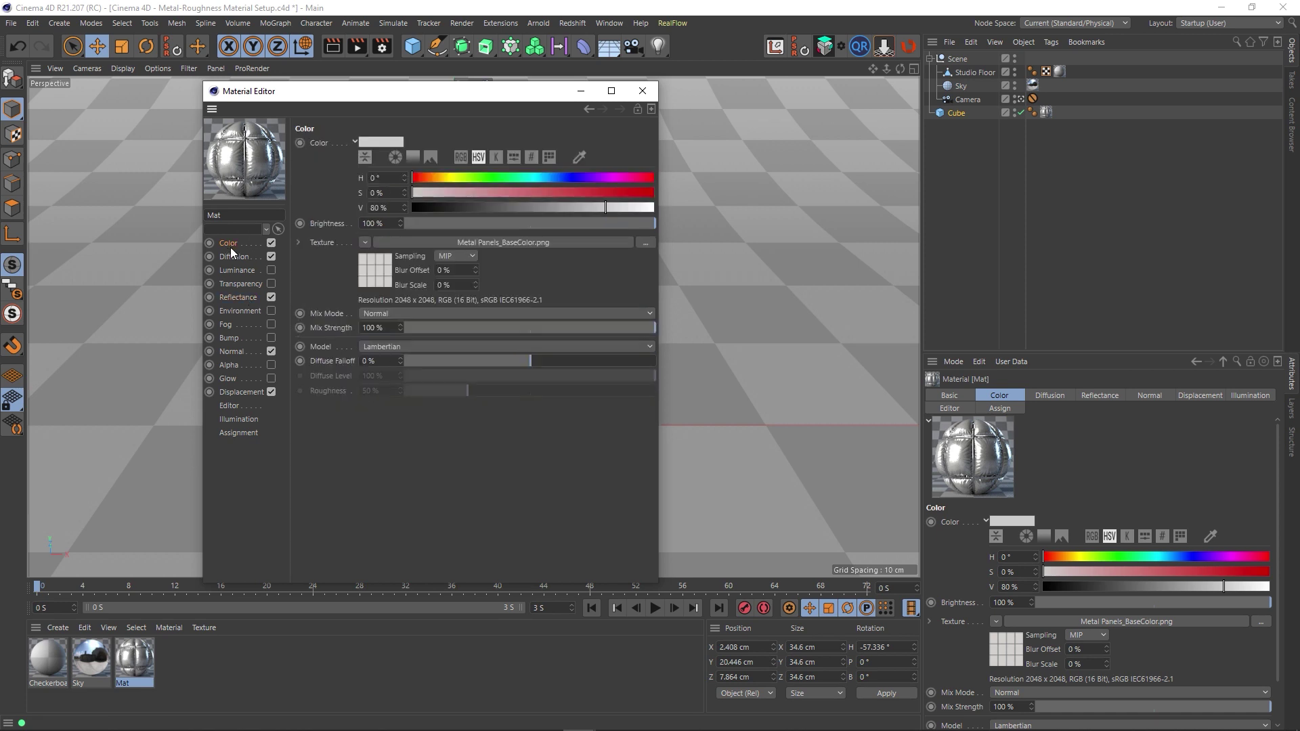
pyautogui.click(241, 296)
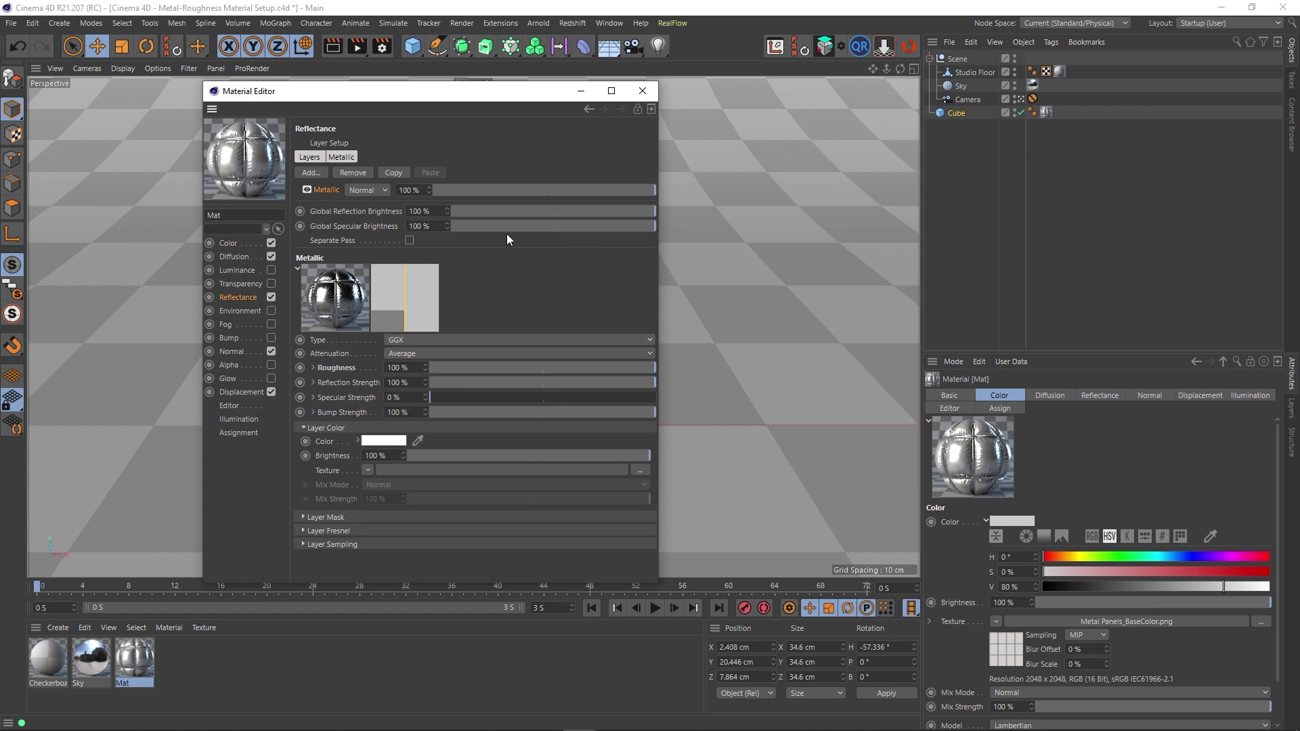
pyautogui.click(271, 243)
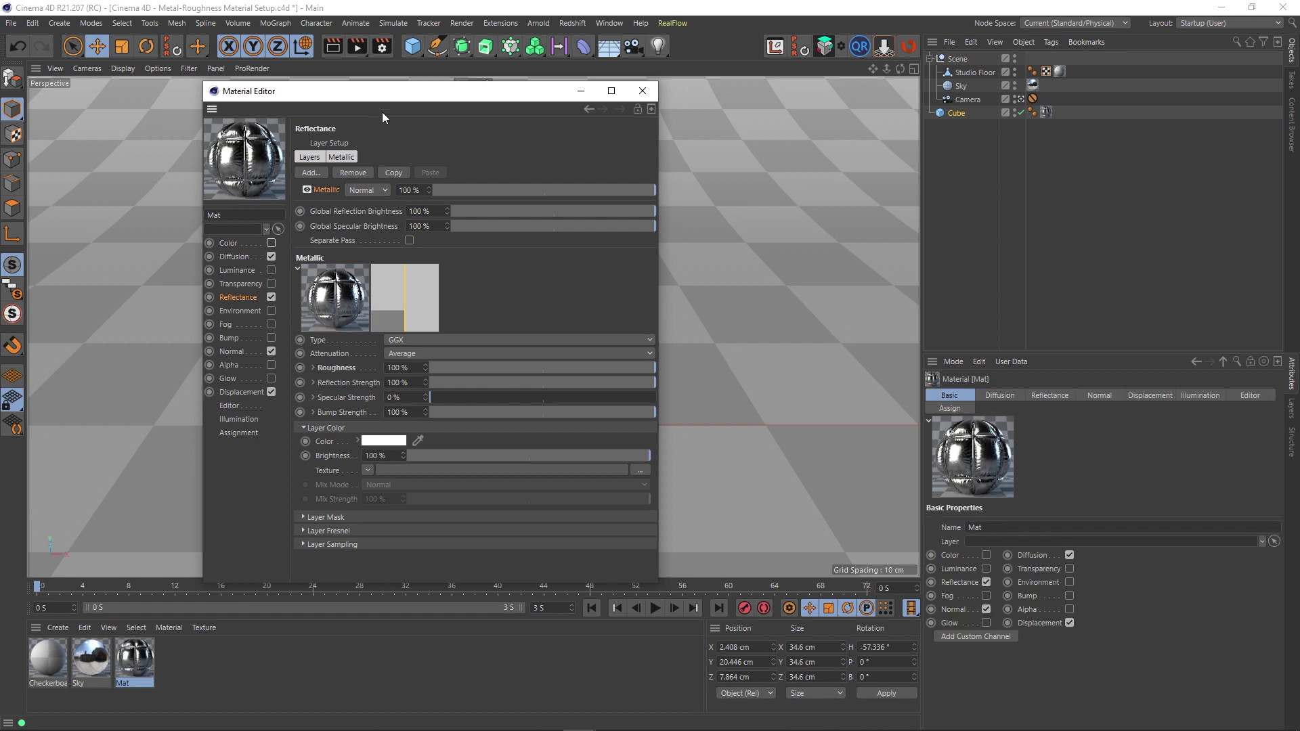
# Load Metal Panels_BaseColor.png as the Layer Color texture of the Metallic reflectance layer
pyautogui.moveTo(398, 93); pyautogui.dragTo(882, 86)
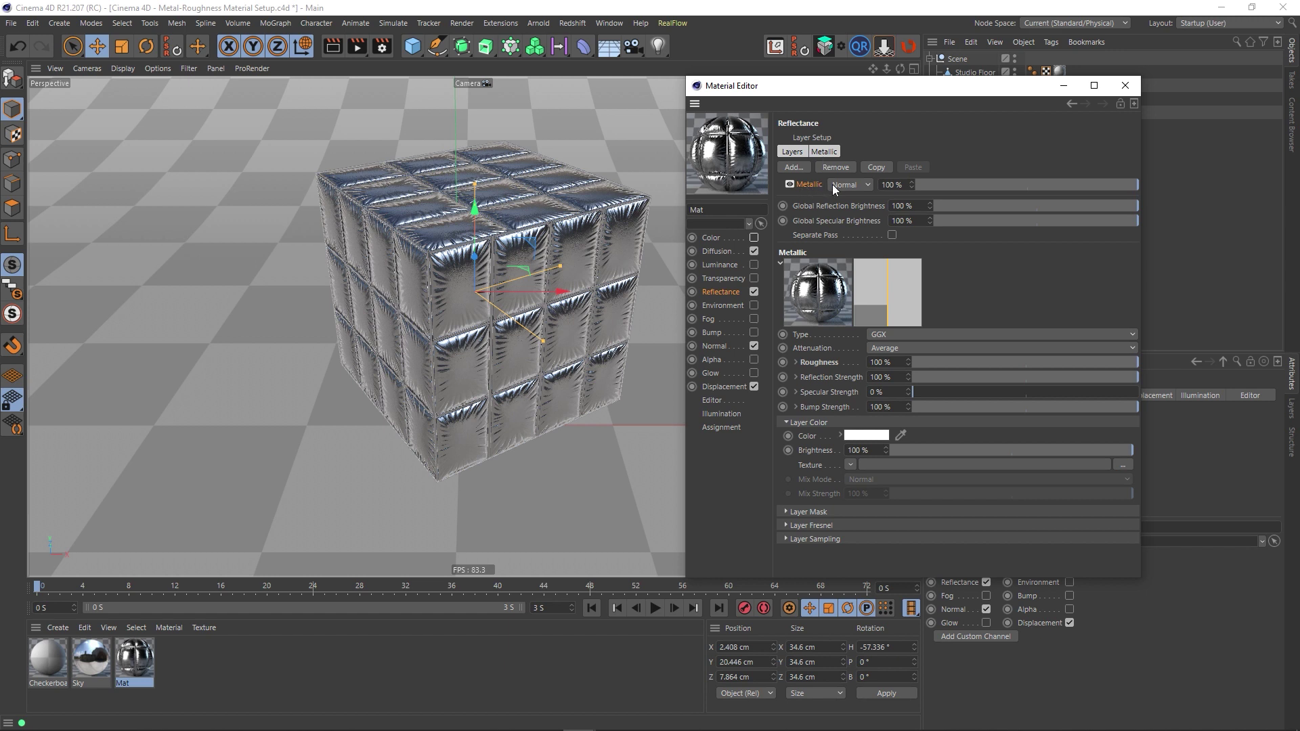
pyautogui.click(708, 238)
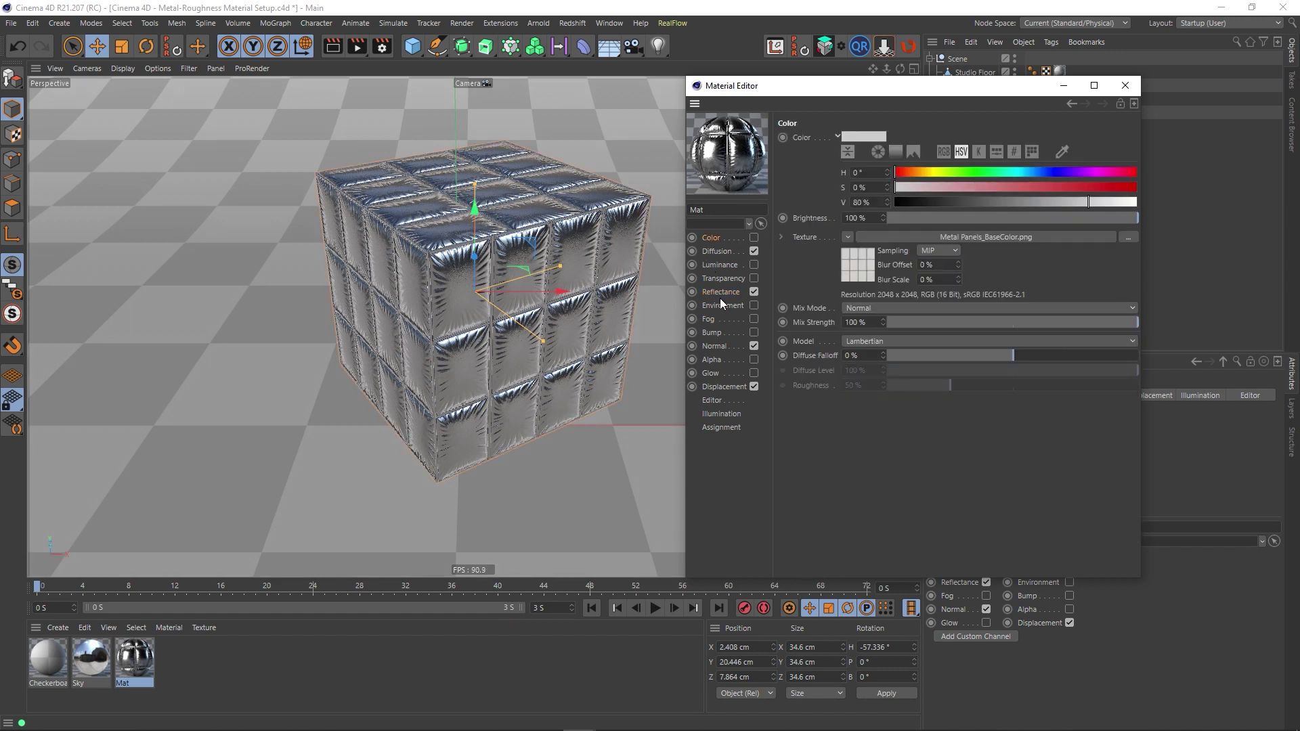
pyautogui.click(716, 292)
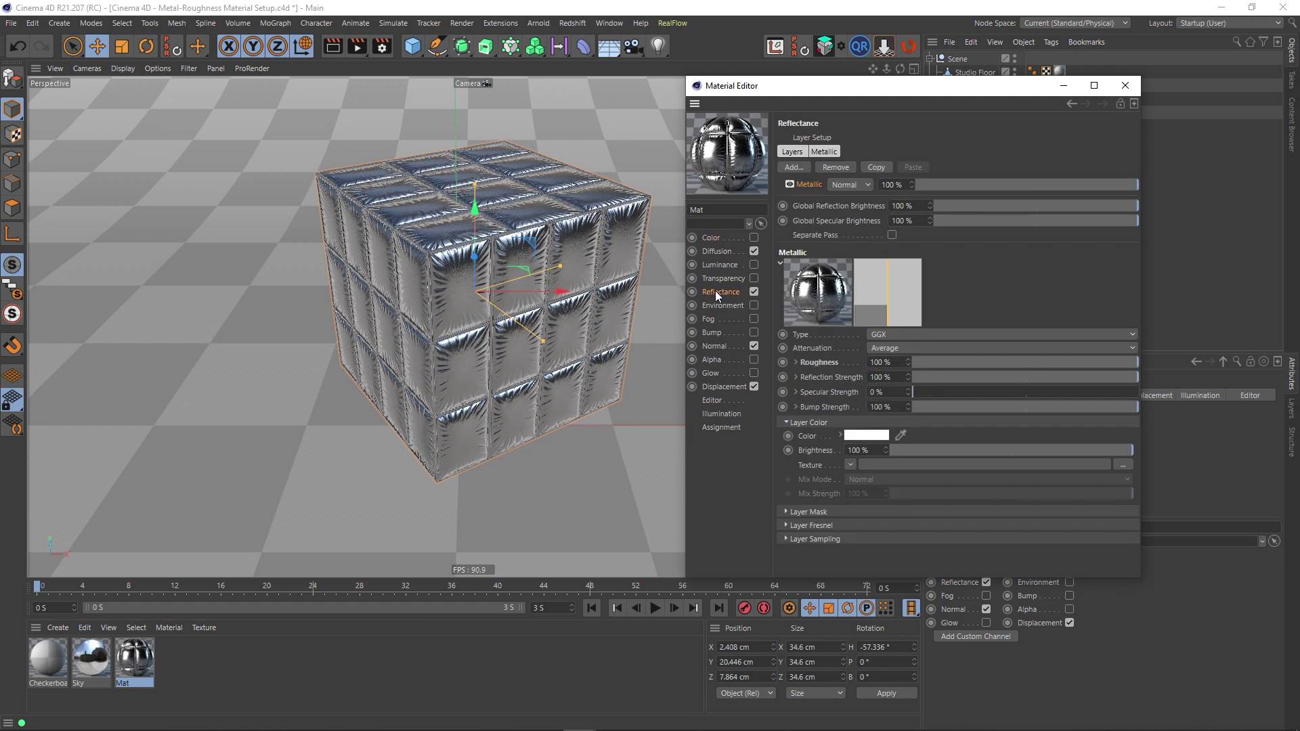
pyautogui.click(1123, 466)
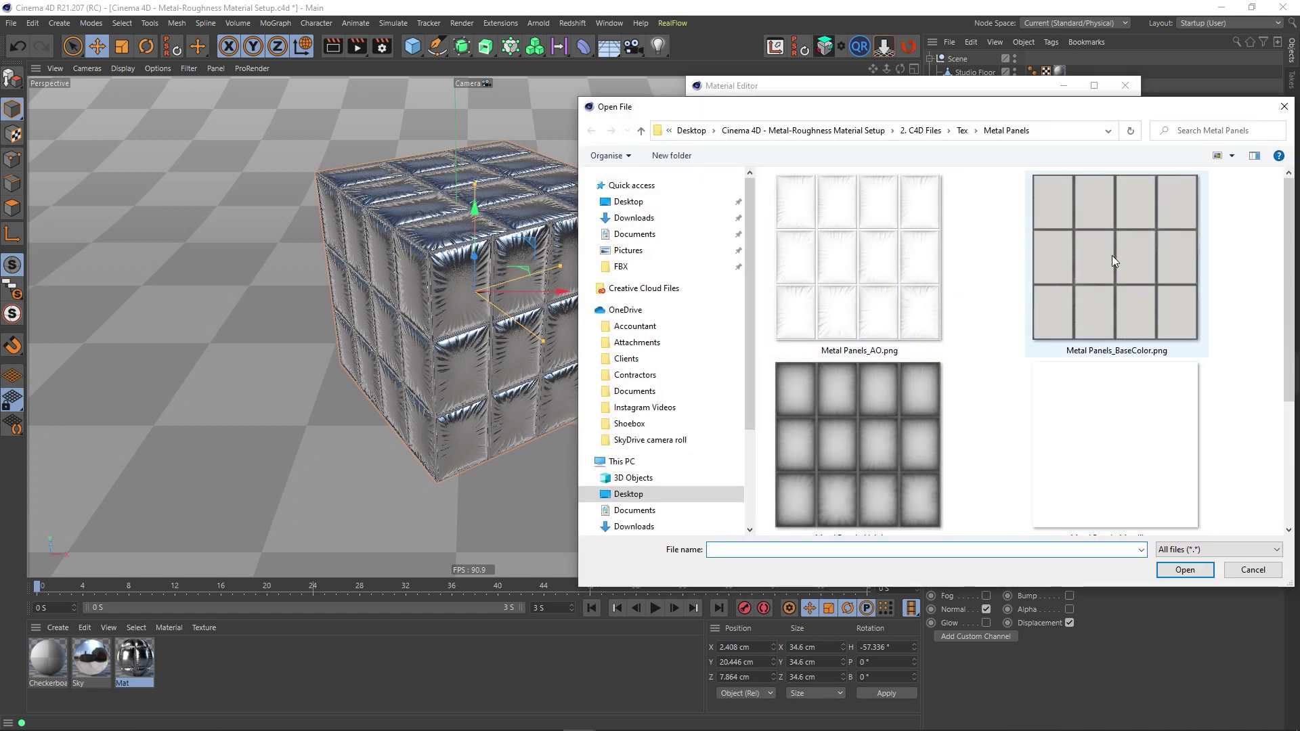
pyautogui.doubleClick(1114, 252)
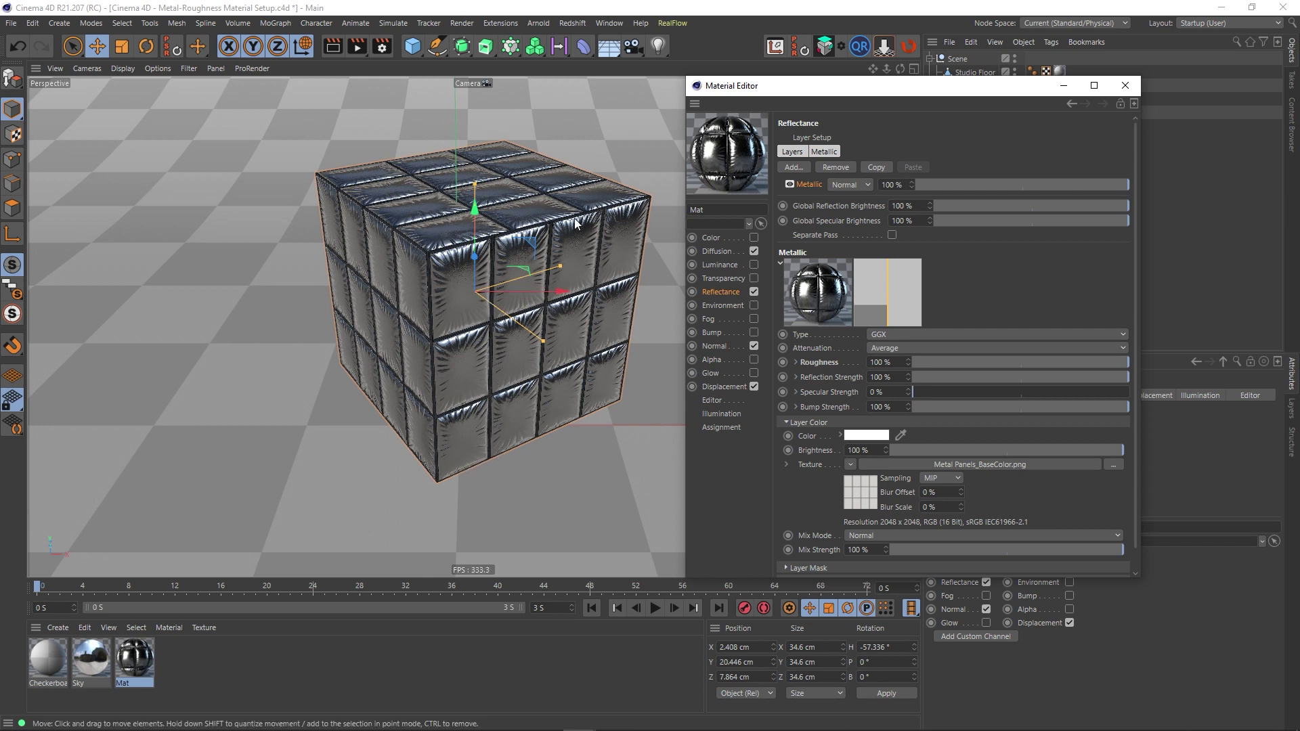
# Render the cube without its Color channel and check the result against the Metal Panels cube in Unity
pyautogui.click(1125, 86)
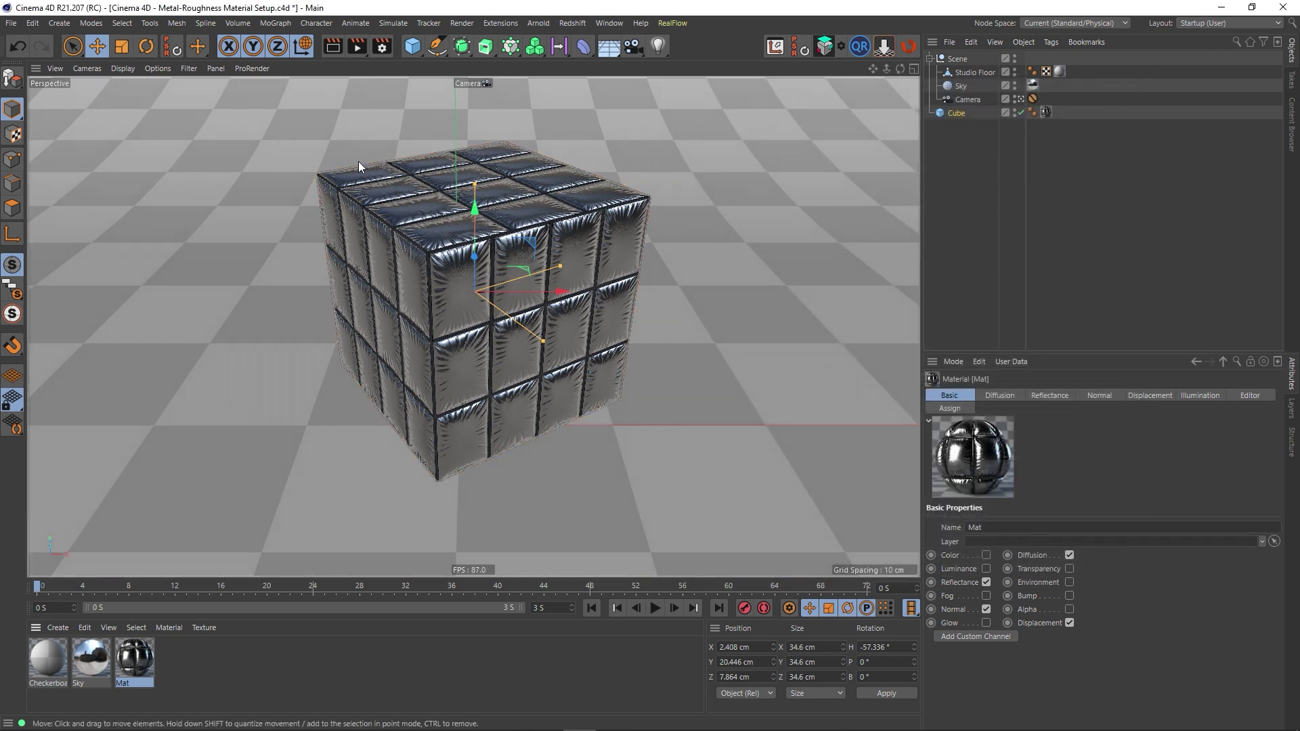
pyautogui.click(358, 47)
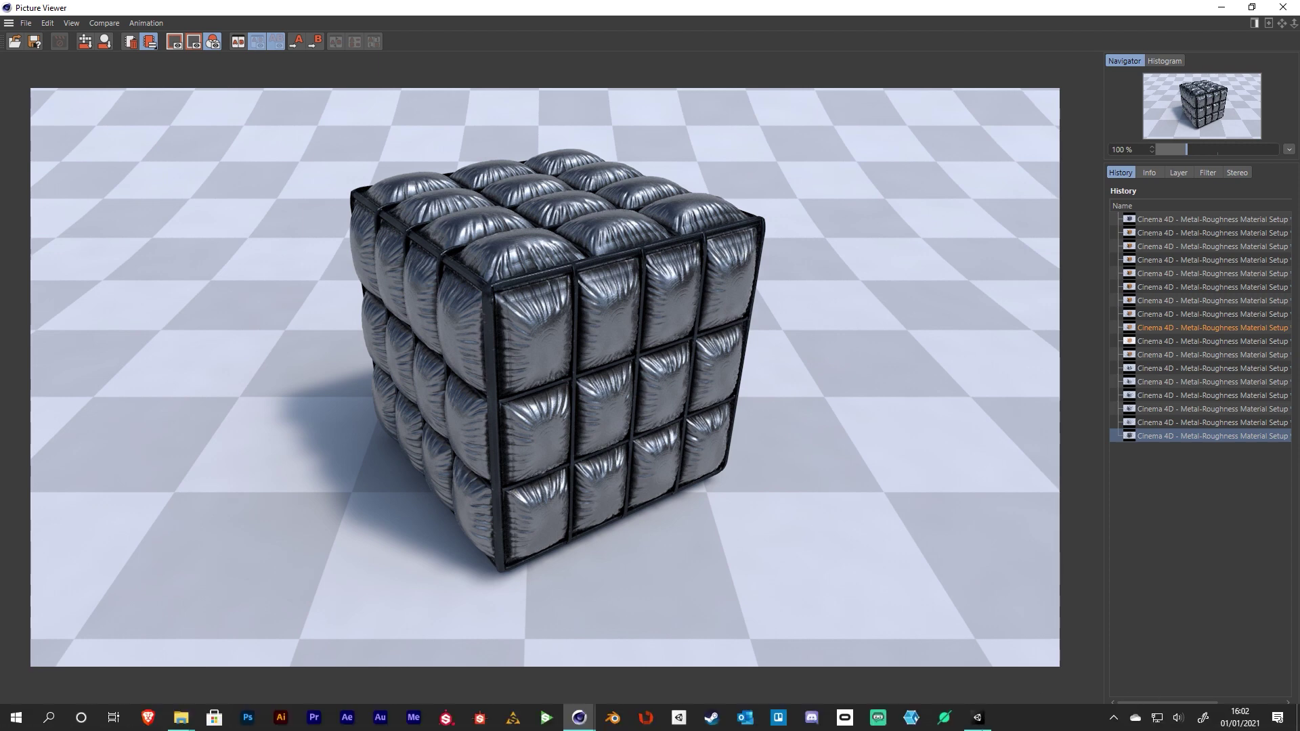
pyautogui.click(978, 724)
pyautogui.keyDown('alt'); pyautogui.moveTo(445, 301); pyautogui.dragTo(439, 357); pyautogui.keyUp('alt')
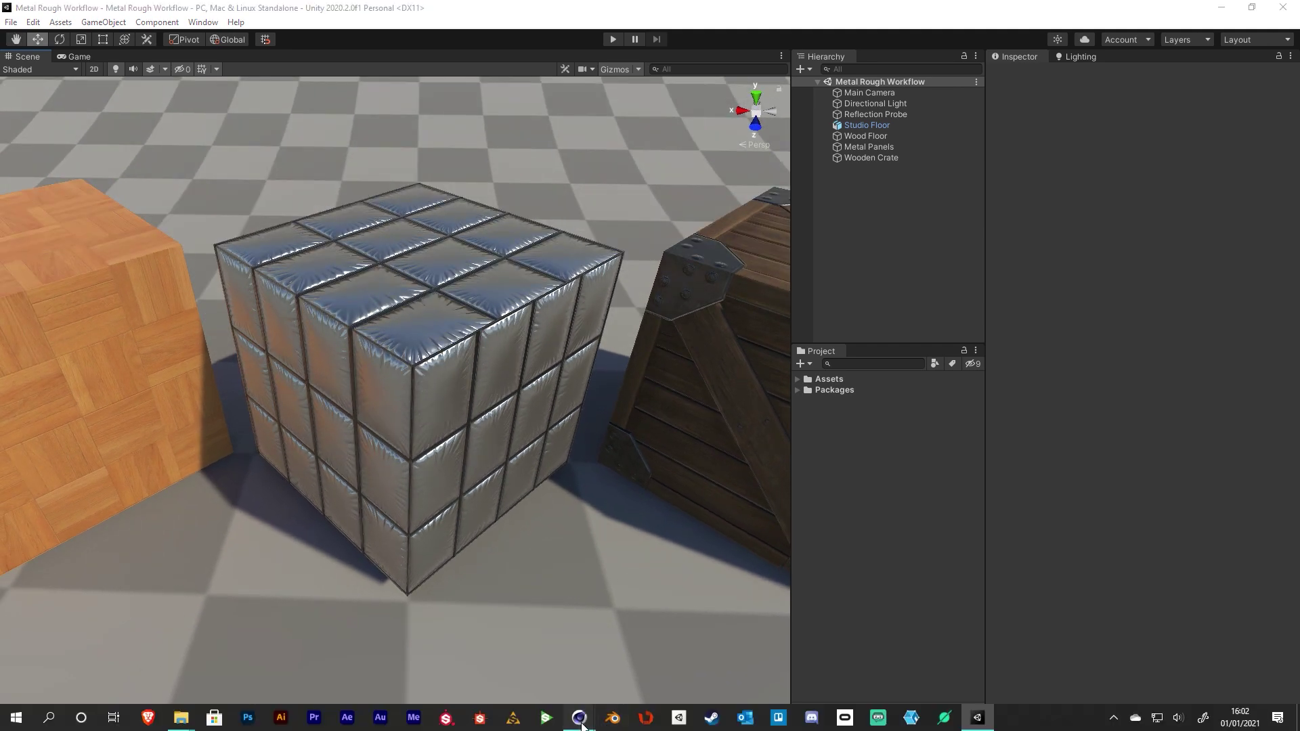
pyautogui.moveTo(580, 717)
pyautogui.click(616, 675)
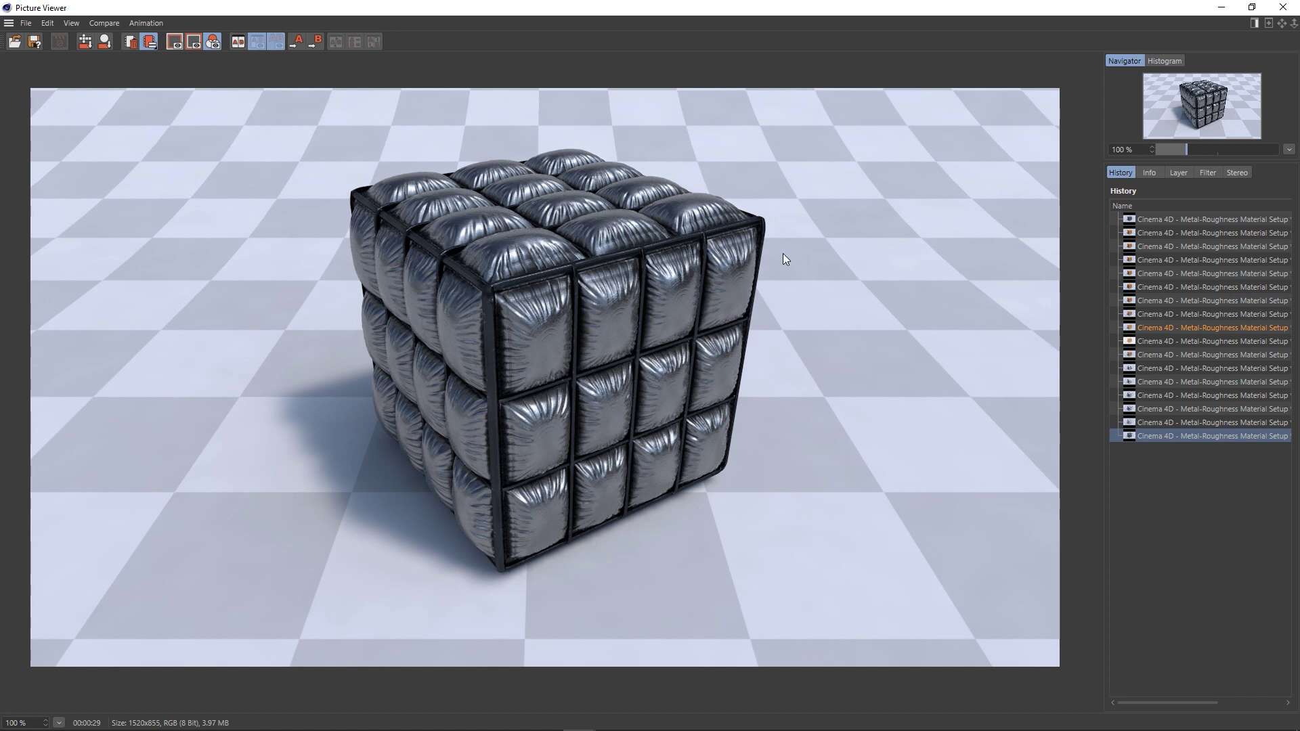
pyautogui.click(1286, 8)
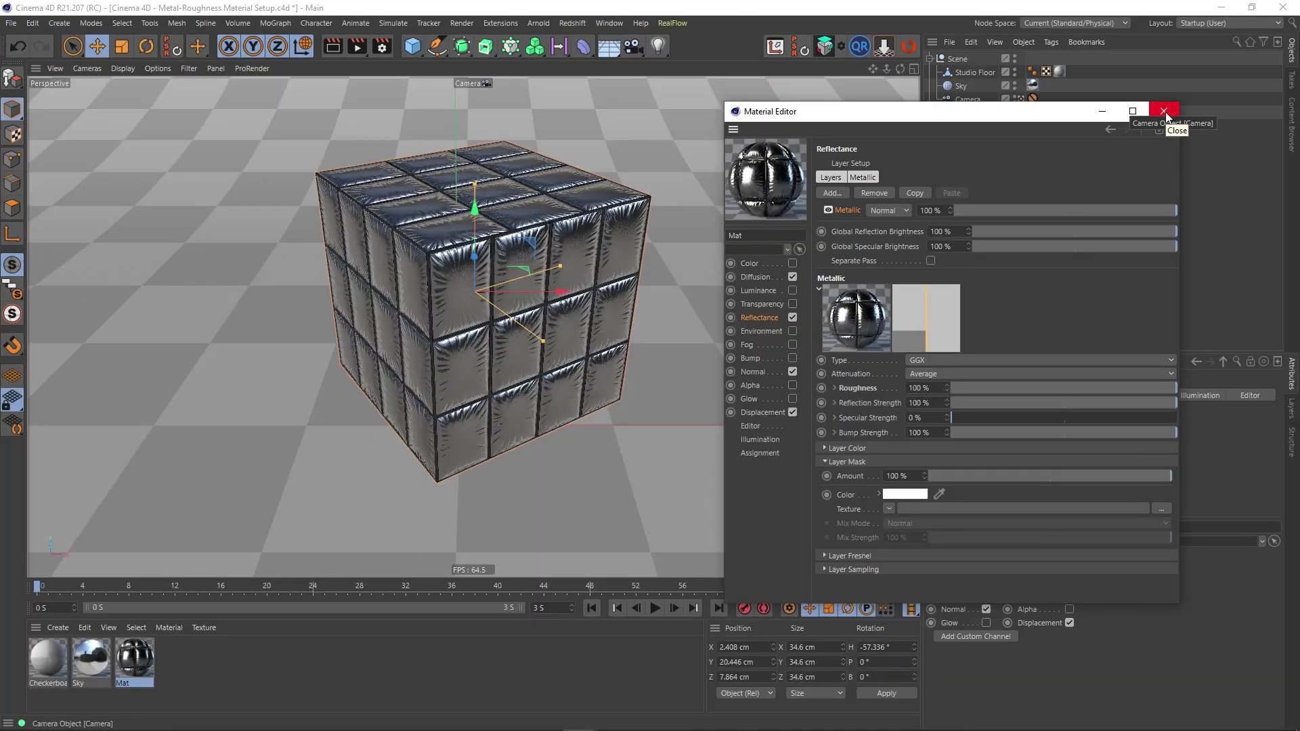
# Remove the material tag from the Cube and delete the metal panel Mat material
pyautogui.click(1161, 110)
pyautogui.click(1046, 112)
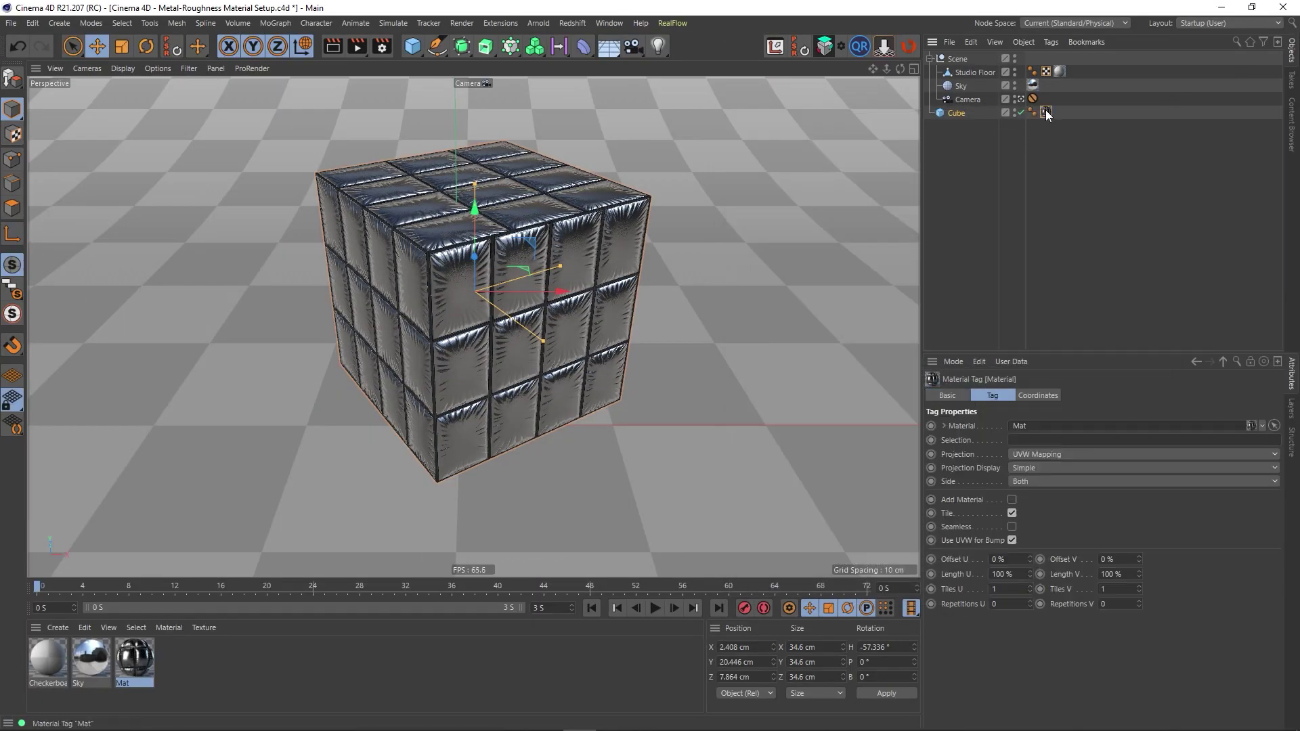
pyautogui.press('Delete')
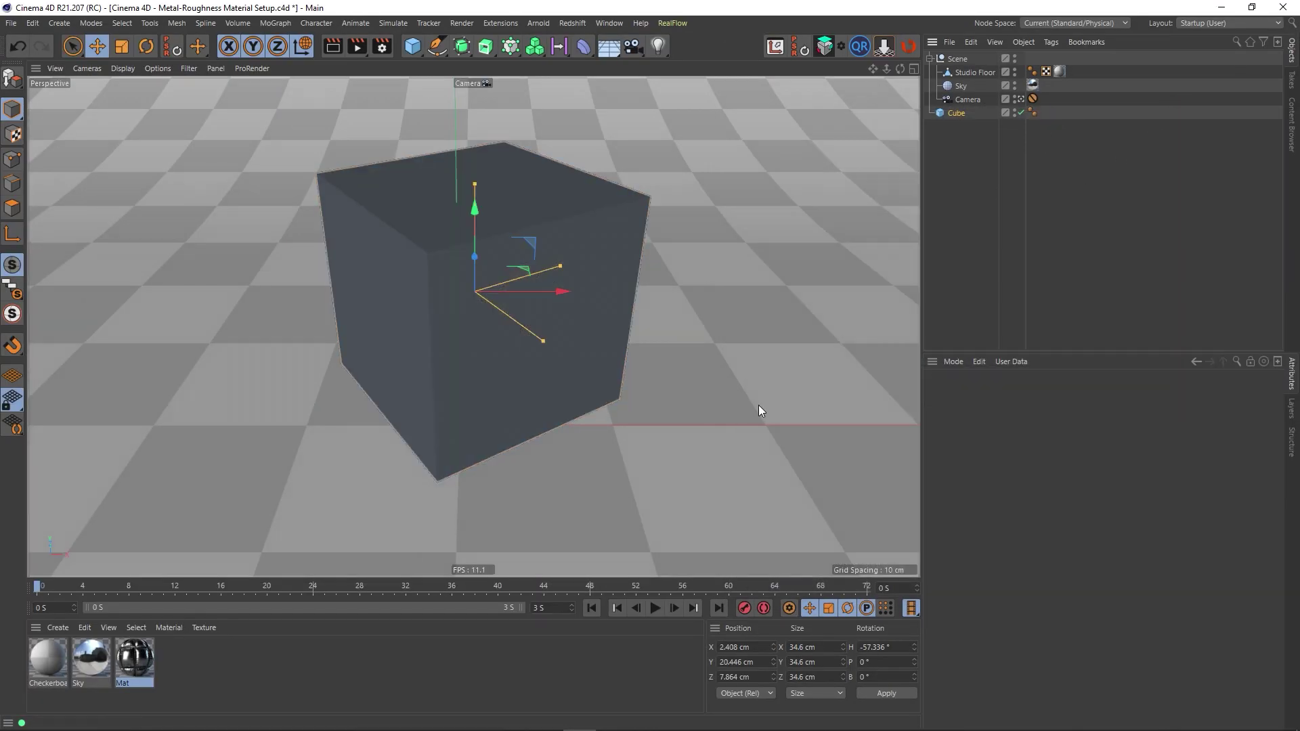
pyautogui.click(124, 675)
pyautogui.press('Delete')
# Apply a new material to the Cube and remove its Default Specular reflectance layer
pyautogui.doubleClick(192, 675)
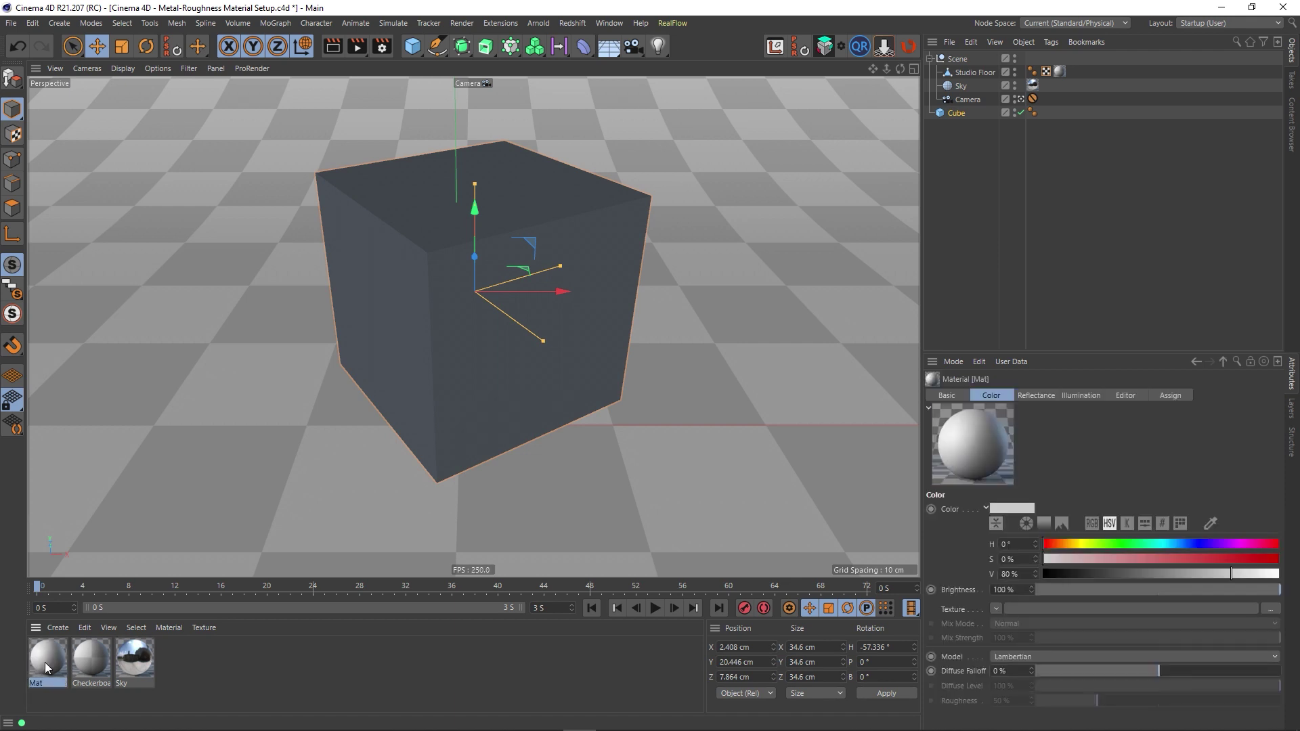
pyautogui.moveTo(45, 663); pyautogui.dragTo(453, 400)
pyautogui.doubleClick(134, 658)
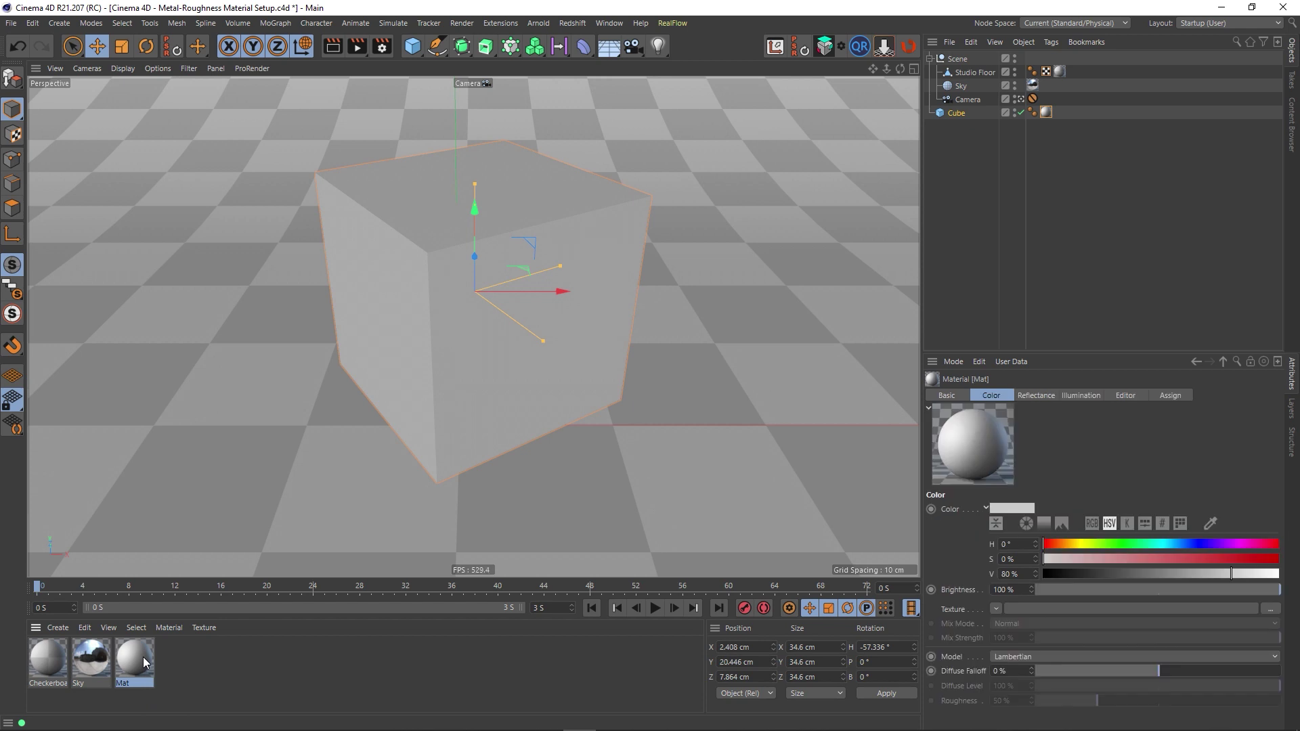
pyautogui.moveTo(391, 93); pyautogui.dragTo(892, 109)
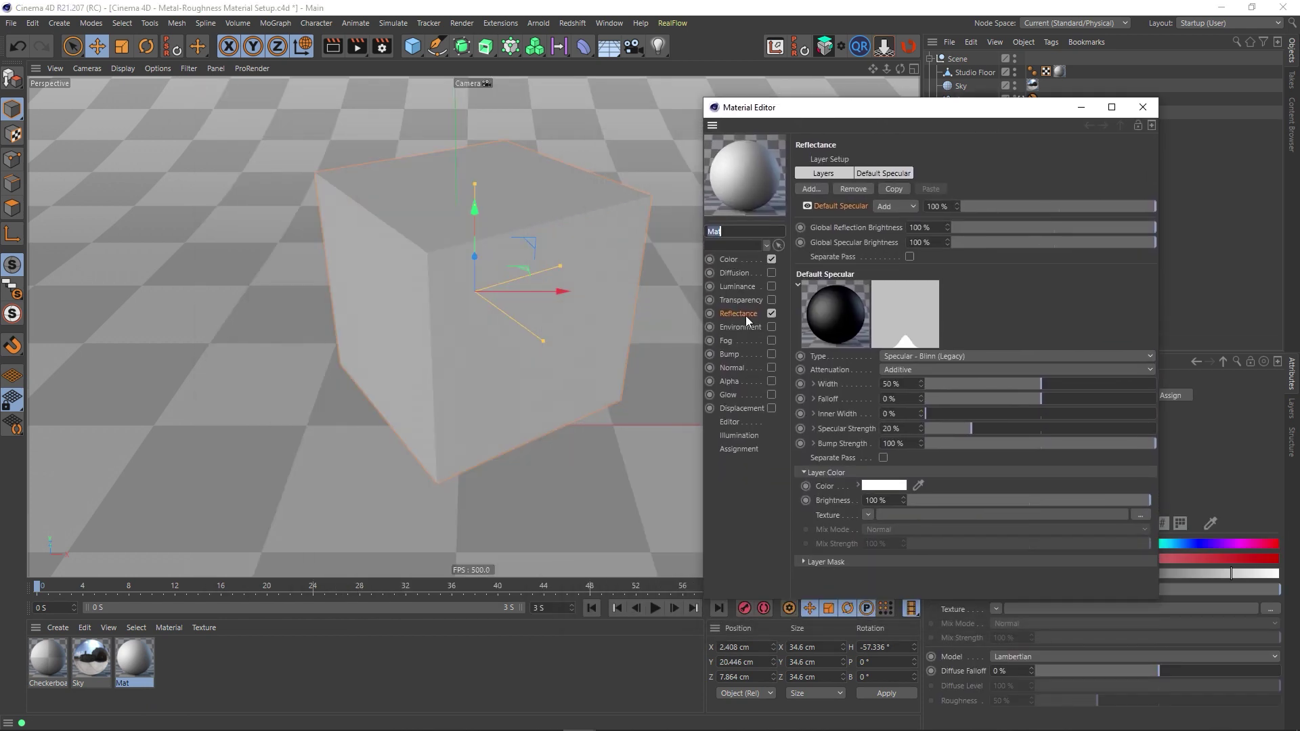
pyautogui.click(847, 190)
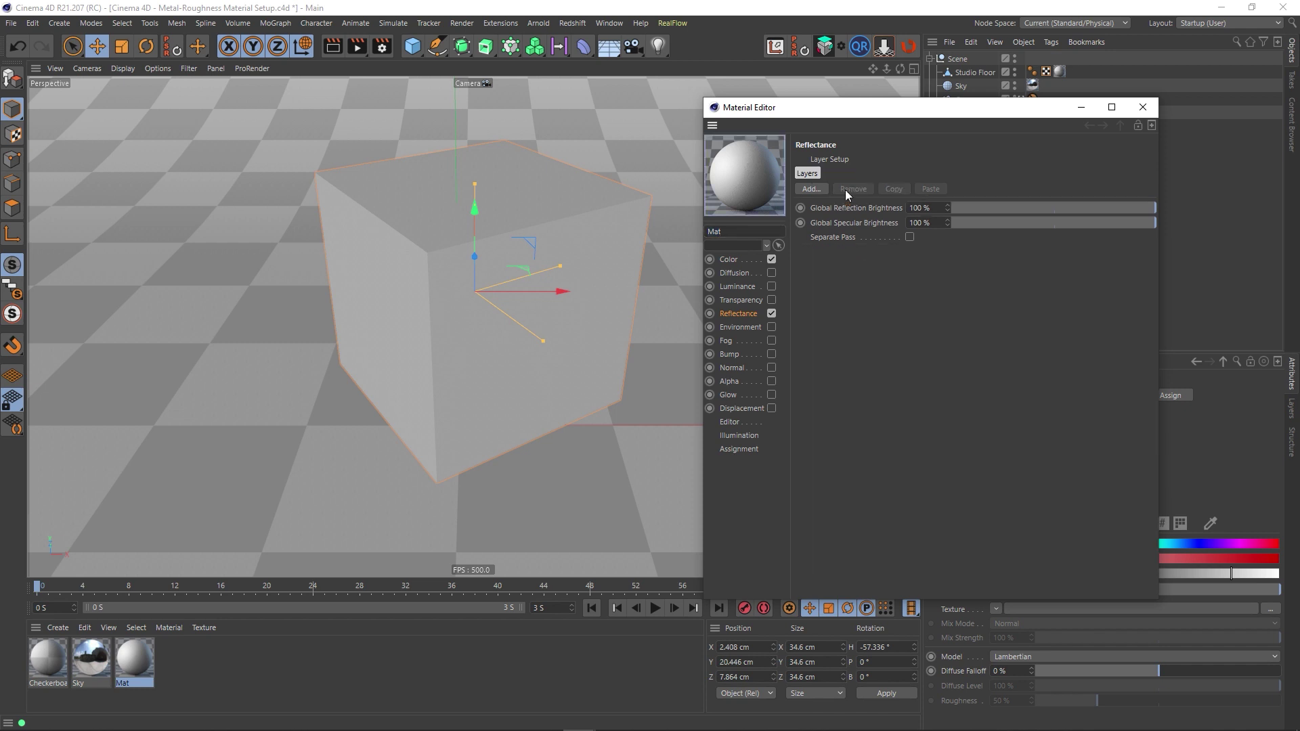
# Load Wooden Crate_BaseColor.png from the Wooden Crate texture folder as the new material's Color texture
pyautogui.click(730, 259)
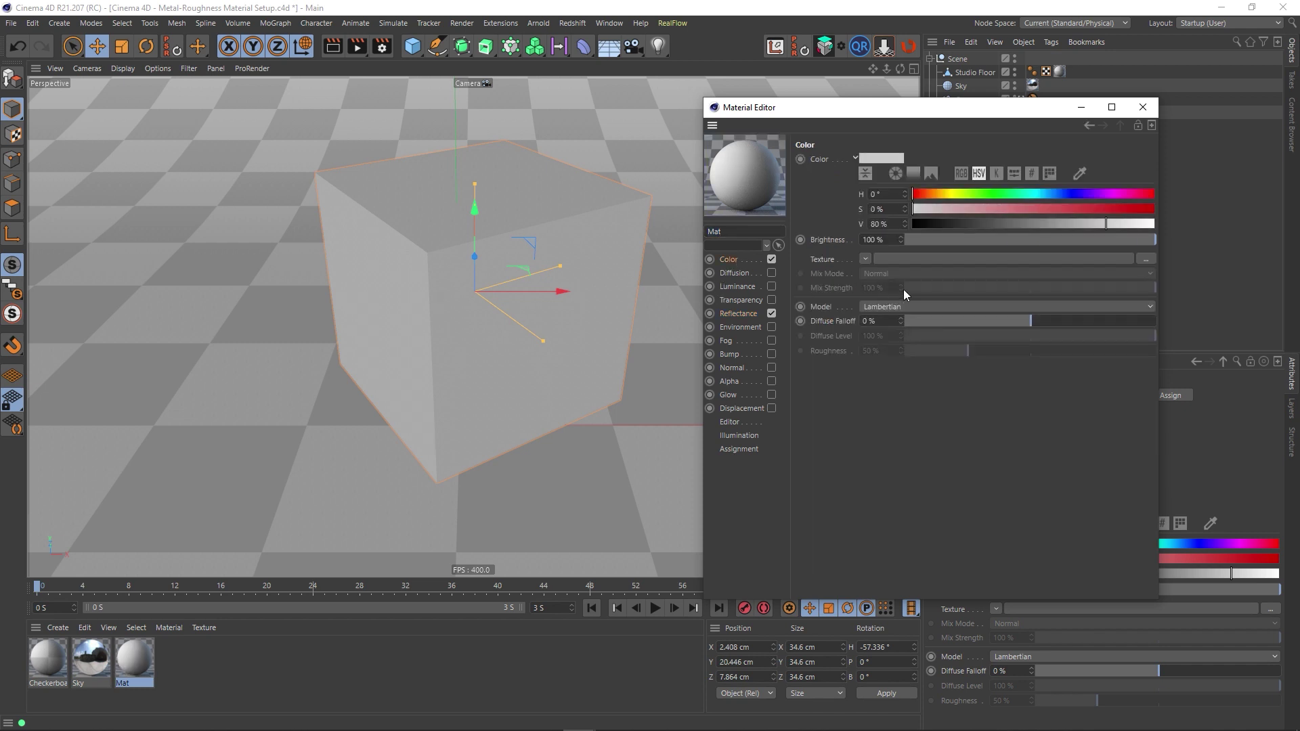
pyautogui.click(1146, 259)
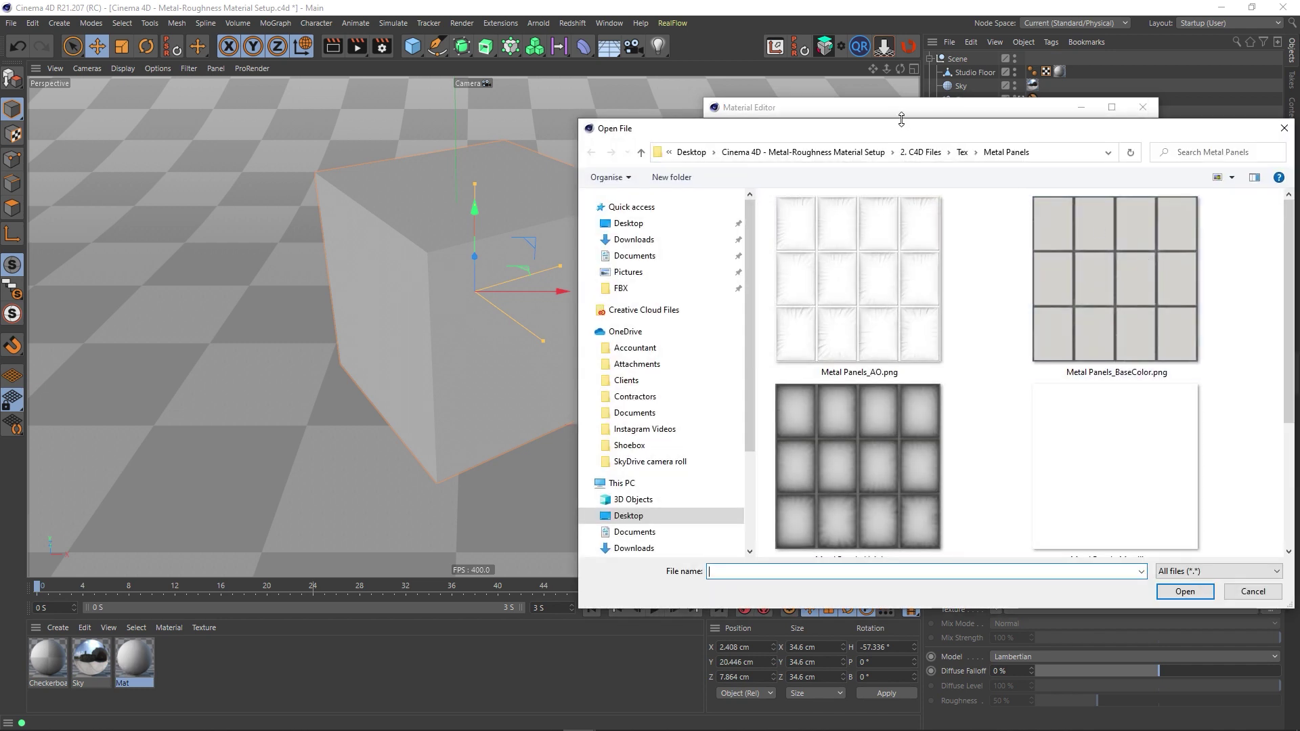
pyautogui.moveTo(891, 140); pyautogui.dragTo(760, 129)
pyautogui.click(832, 141)
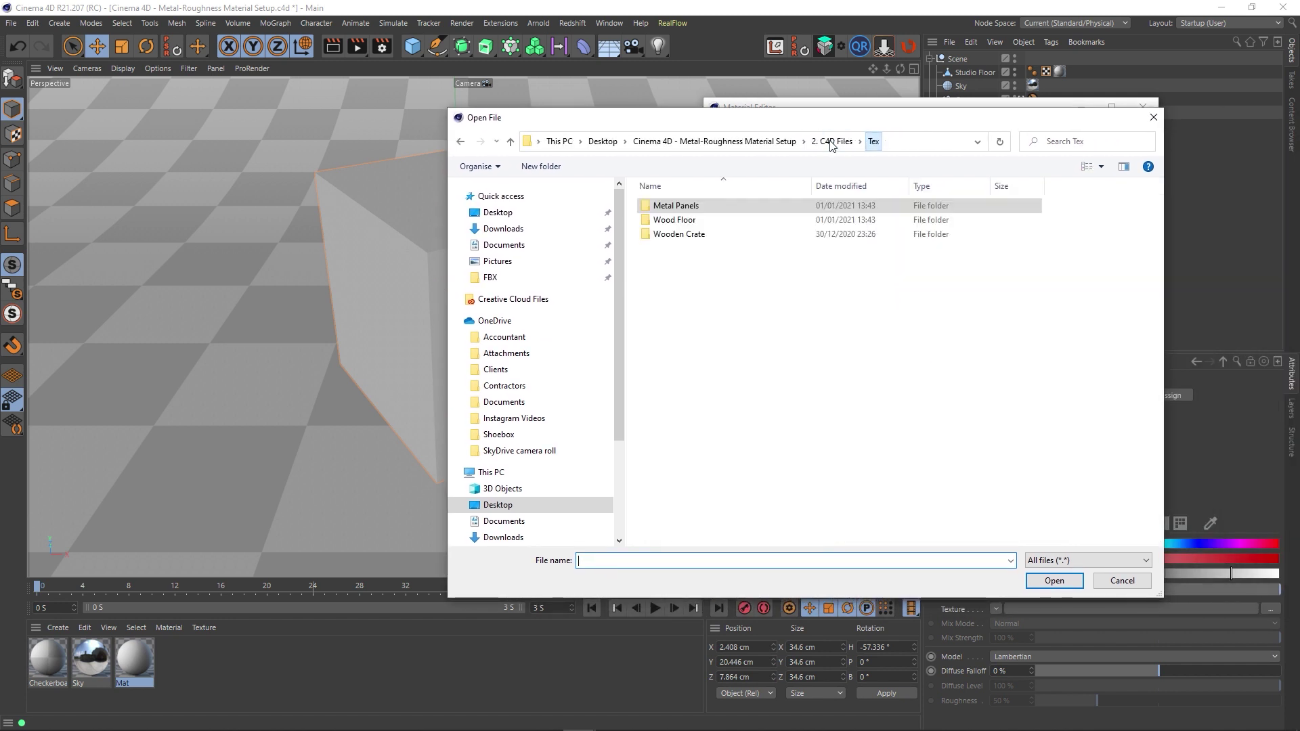
pyautogui.doubleClick(676, 236)
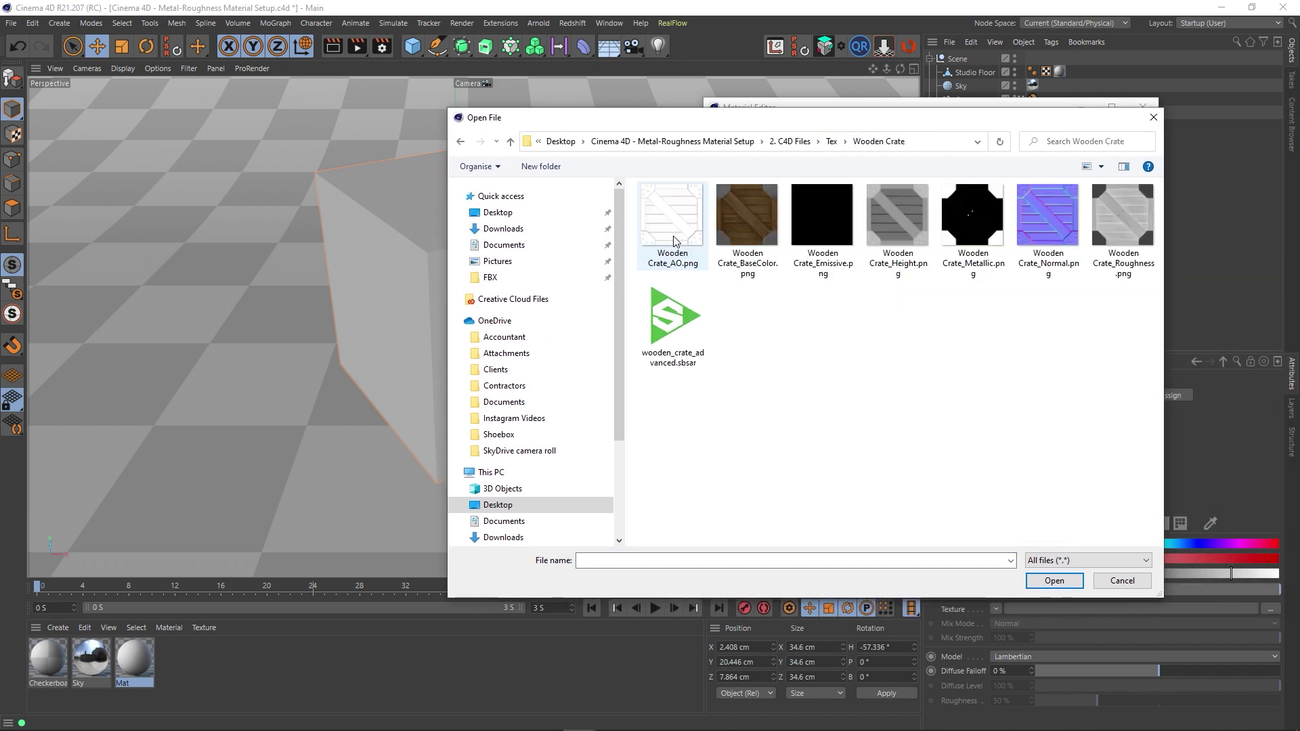
pyautogui.click(741, 217)
pyautogui.doubleClick(740, 214)
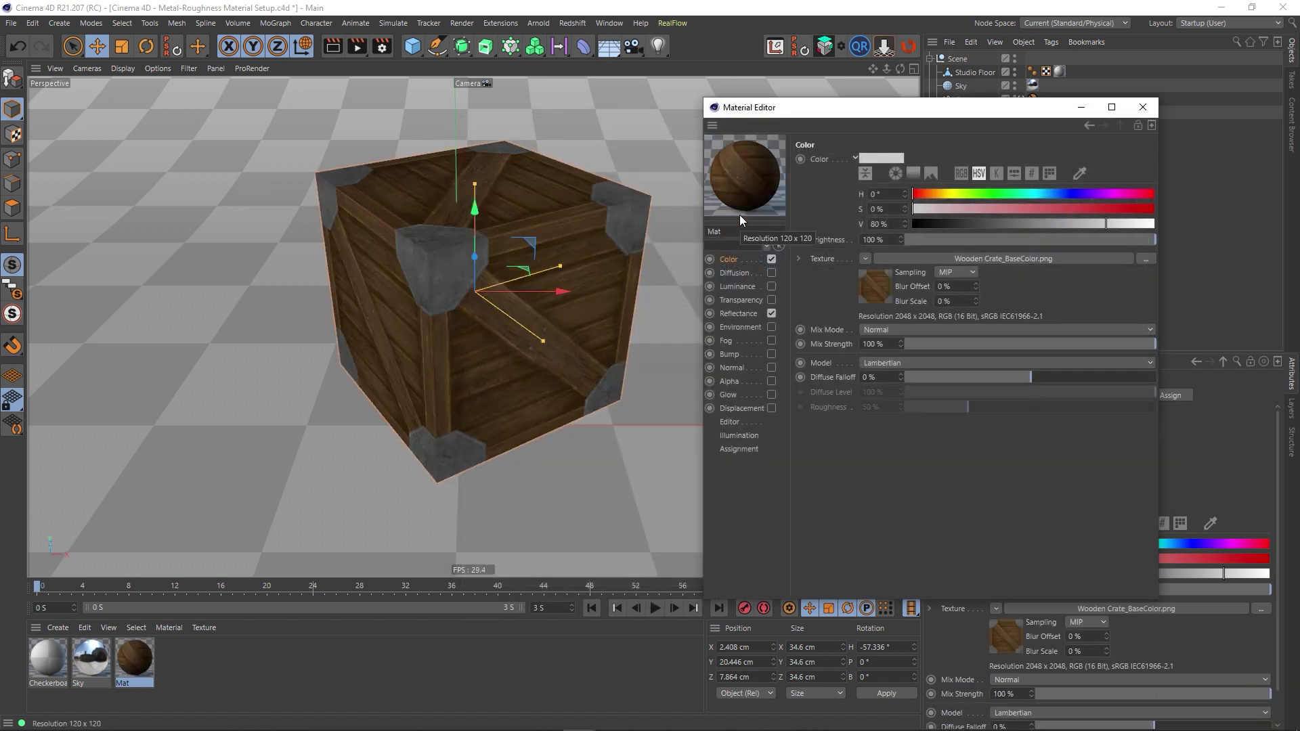
# Enable the material's Diffusion channel and load Wooden Crate_AO.png as its texture
pyautogui.click(734, 273)
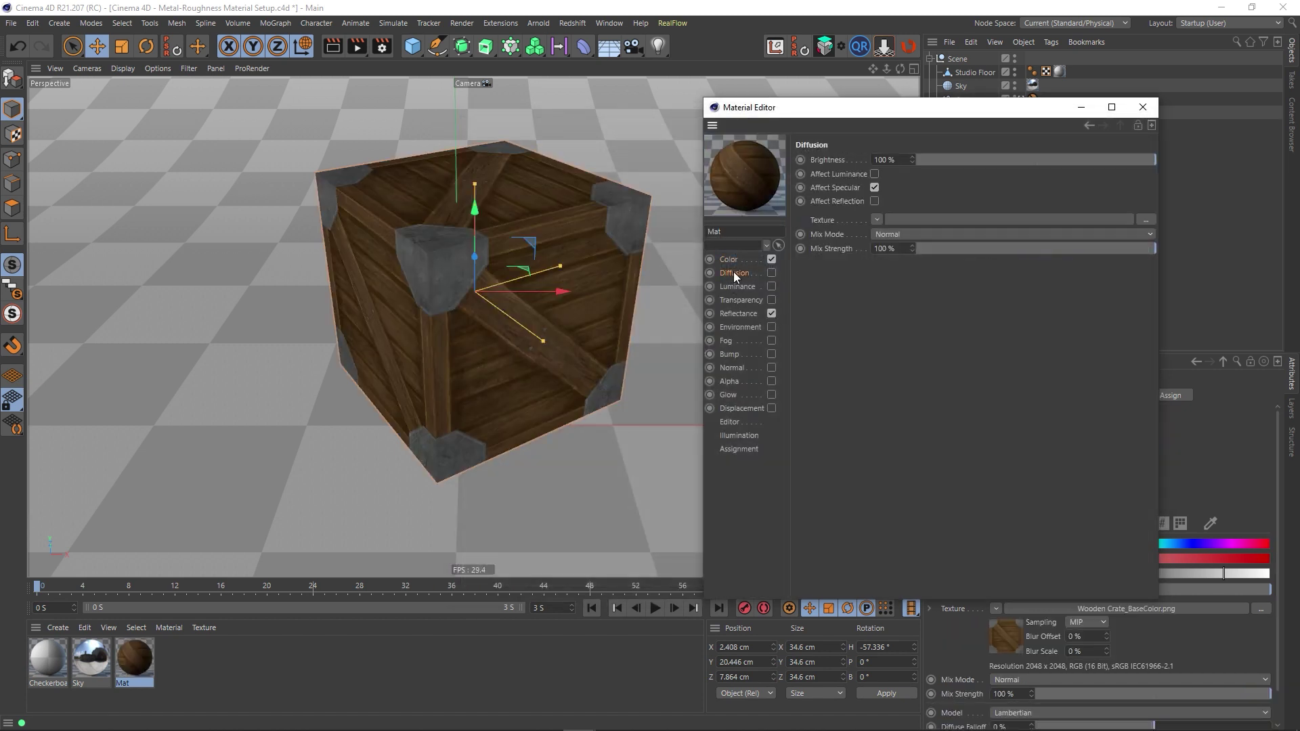
pyautogui.click(771, 273)
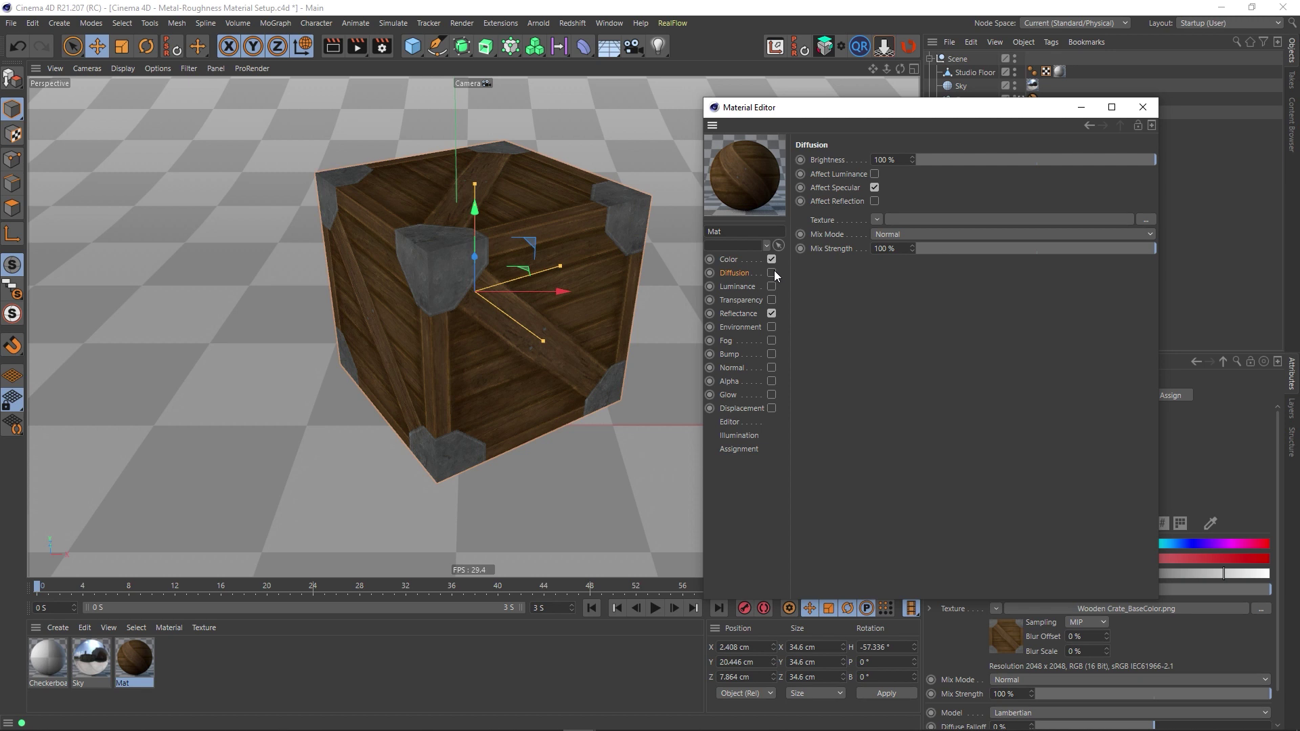
pyautogui.click(1143, 220)
pyautogui.click(667, 237)
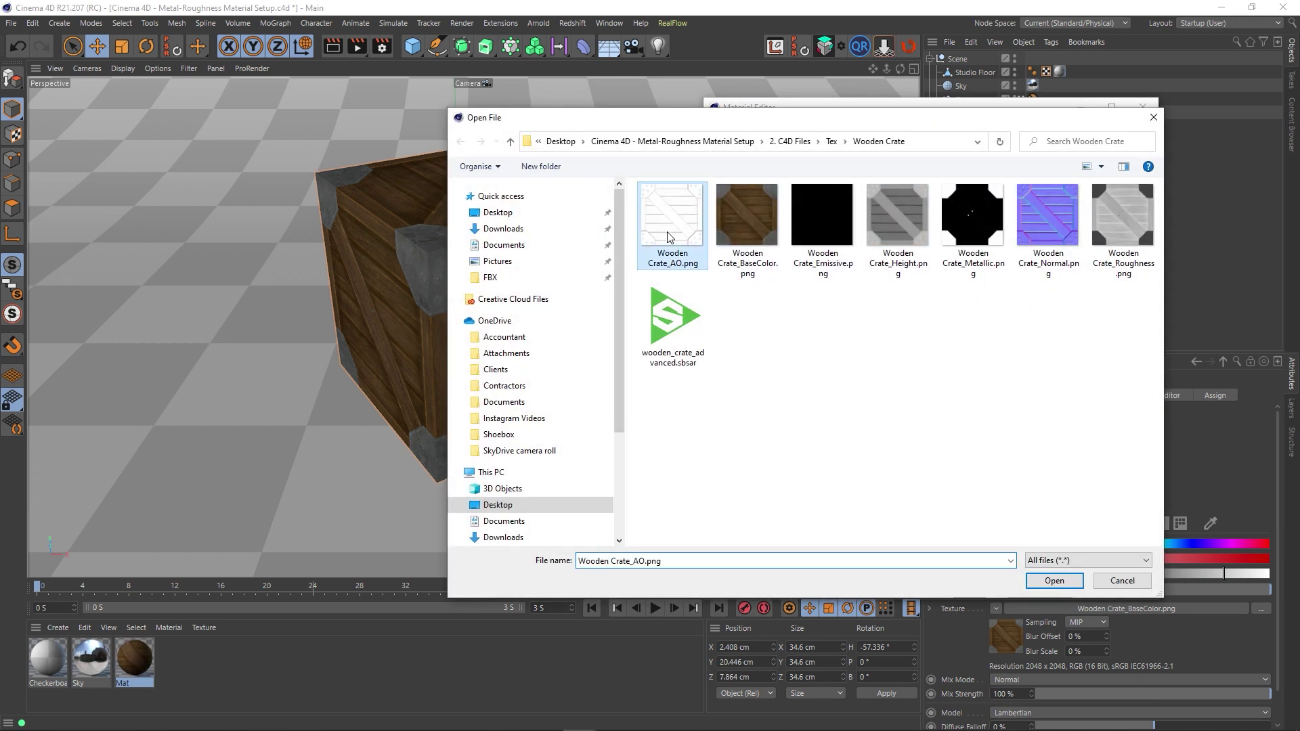
pyautogui.doubleClick(668, 234)
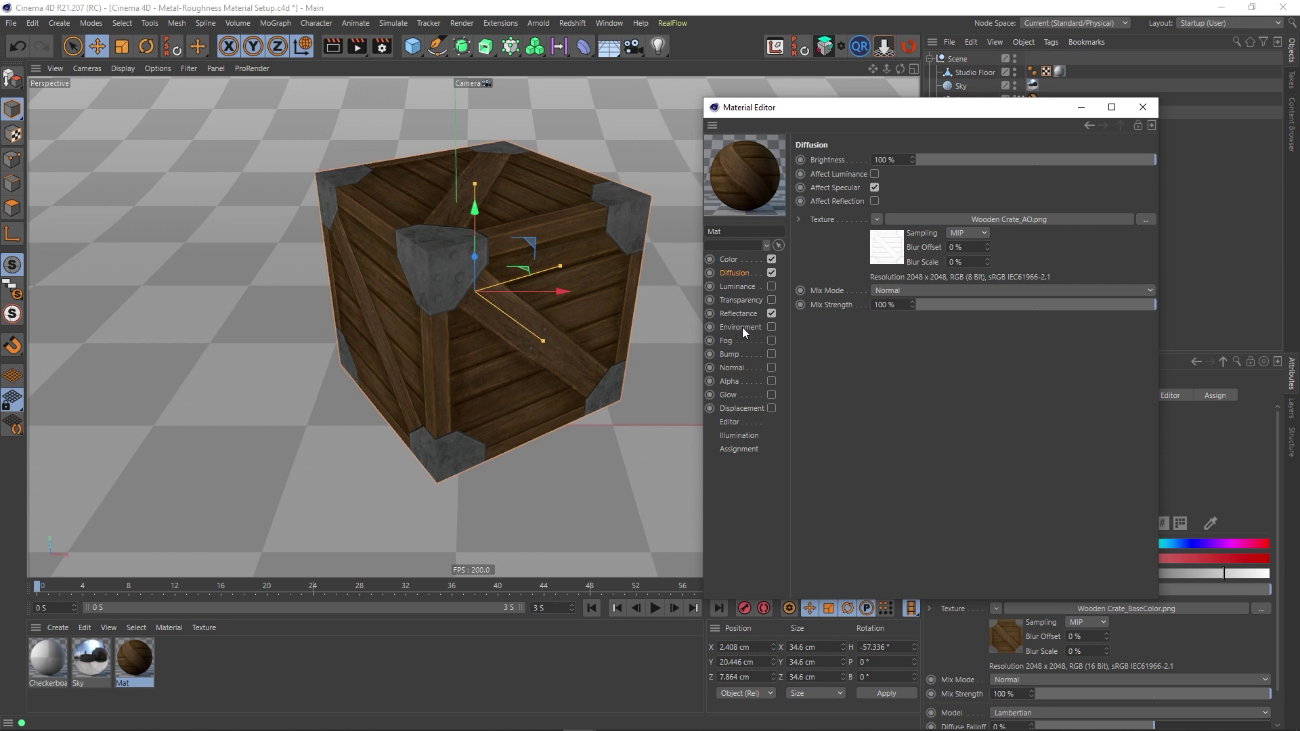
# Enable the Normal channel, load Wooden Crate_Normal.png as its texture and turn on Flip Y (Green)
pyautogui.click(772, 367)
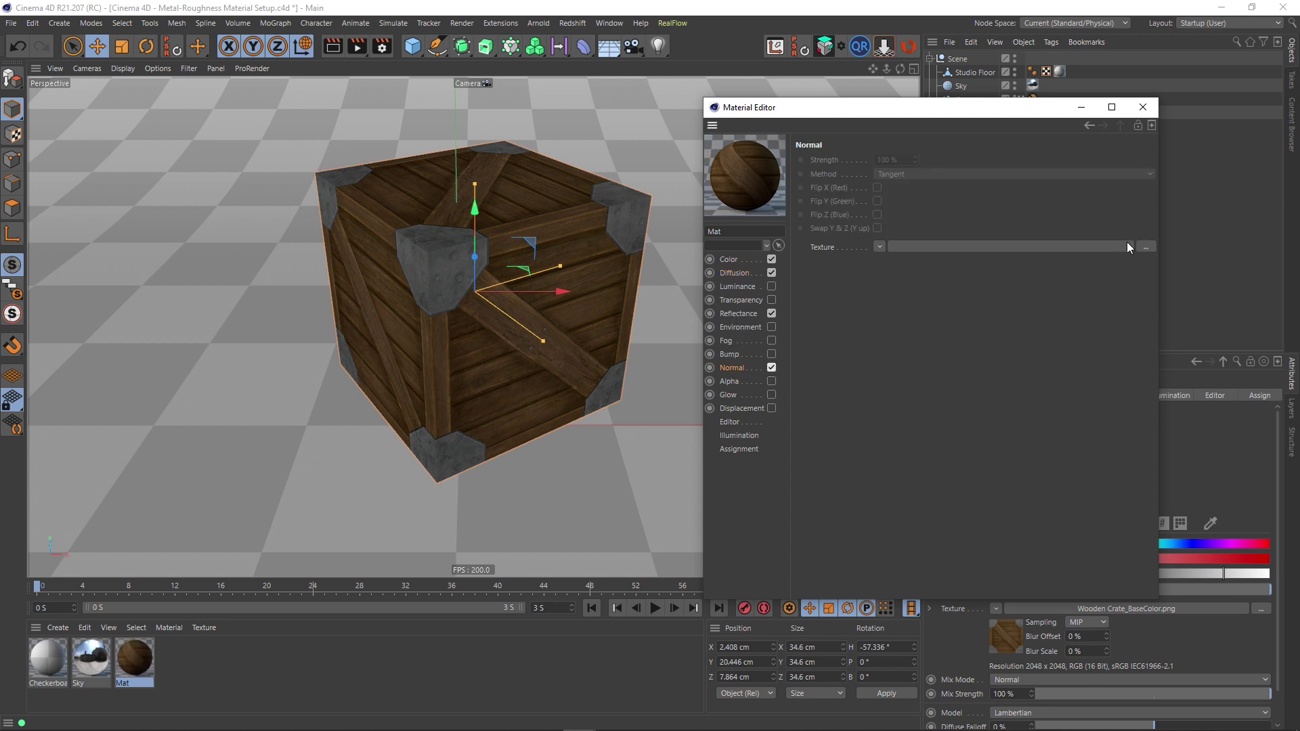
pyautogui.click(1147, 246)
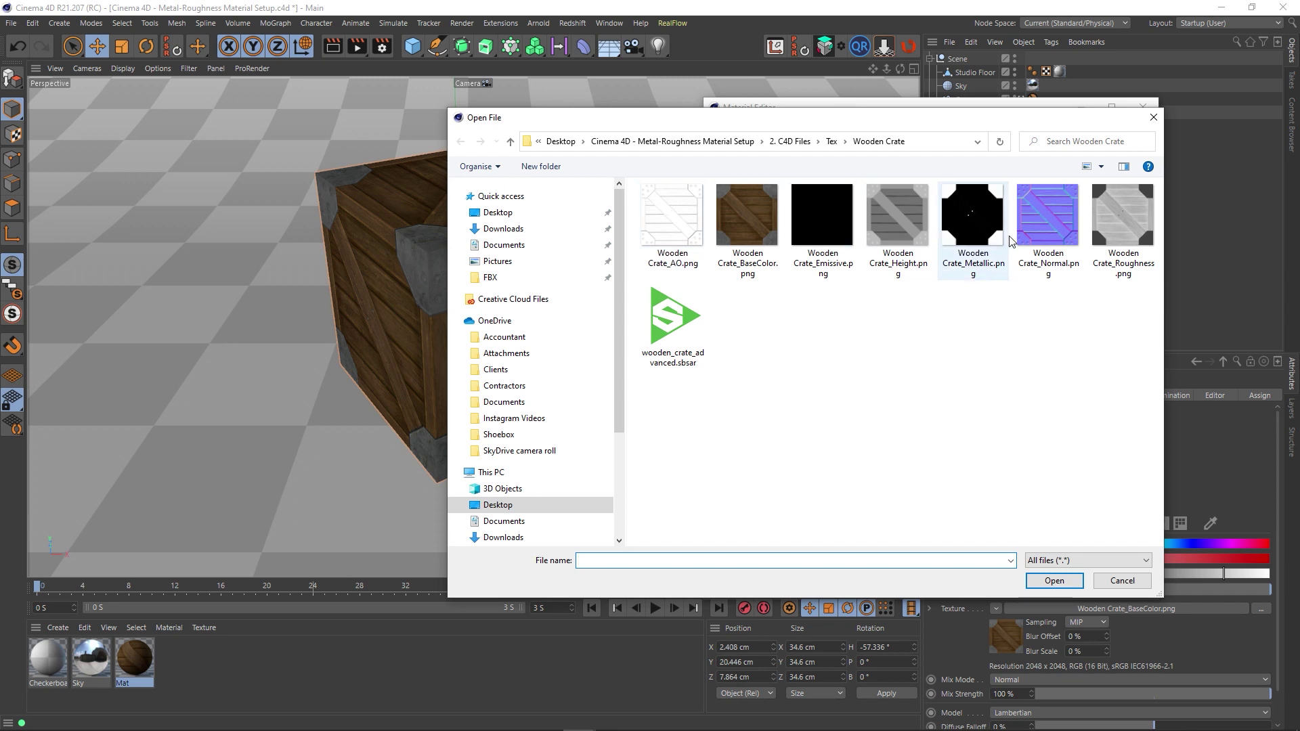
pyautogui.click(1060, 229)
pyautogui.doubleClick(1060, 229)
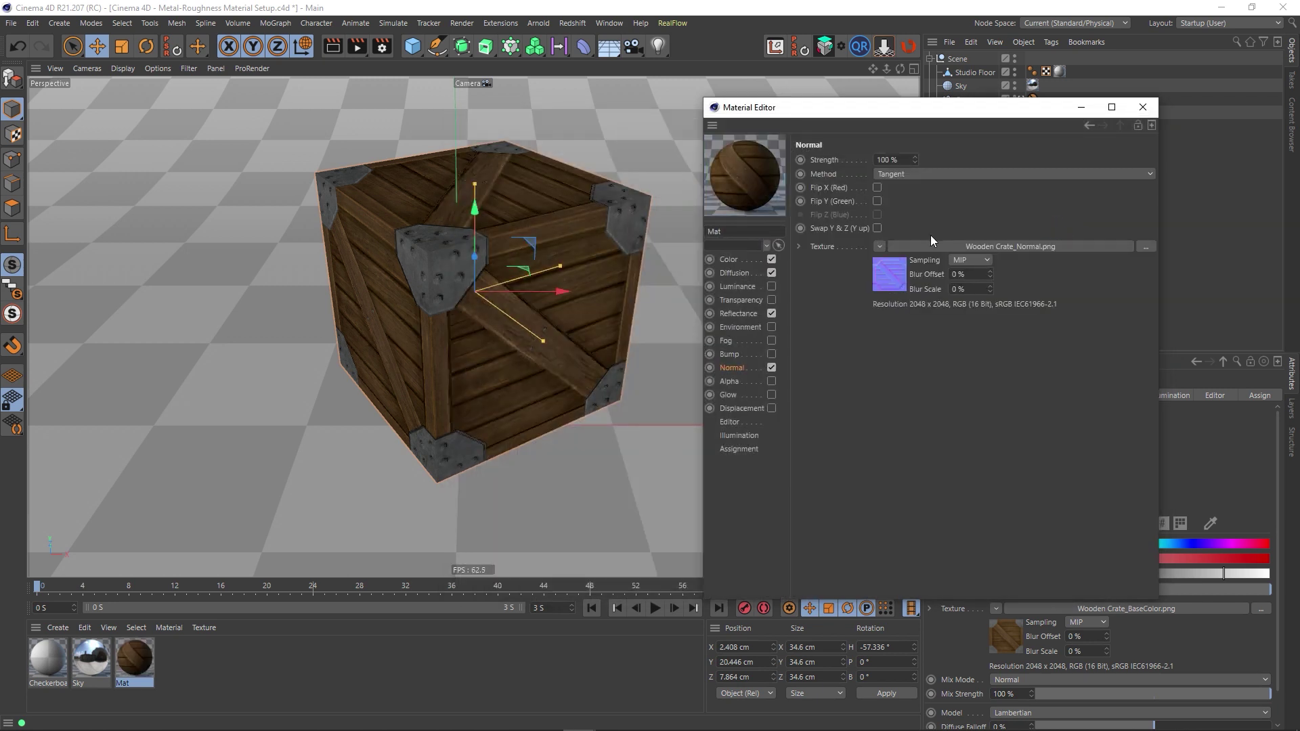
pyautogui.click(877, 201)
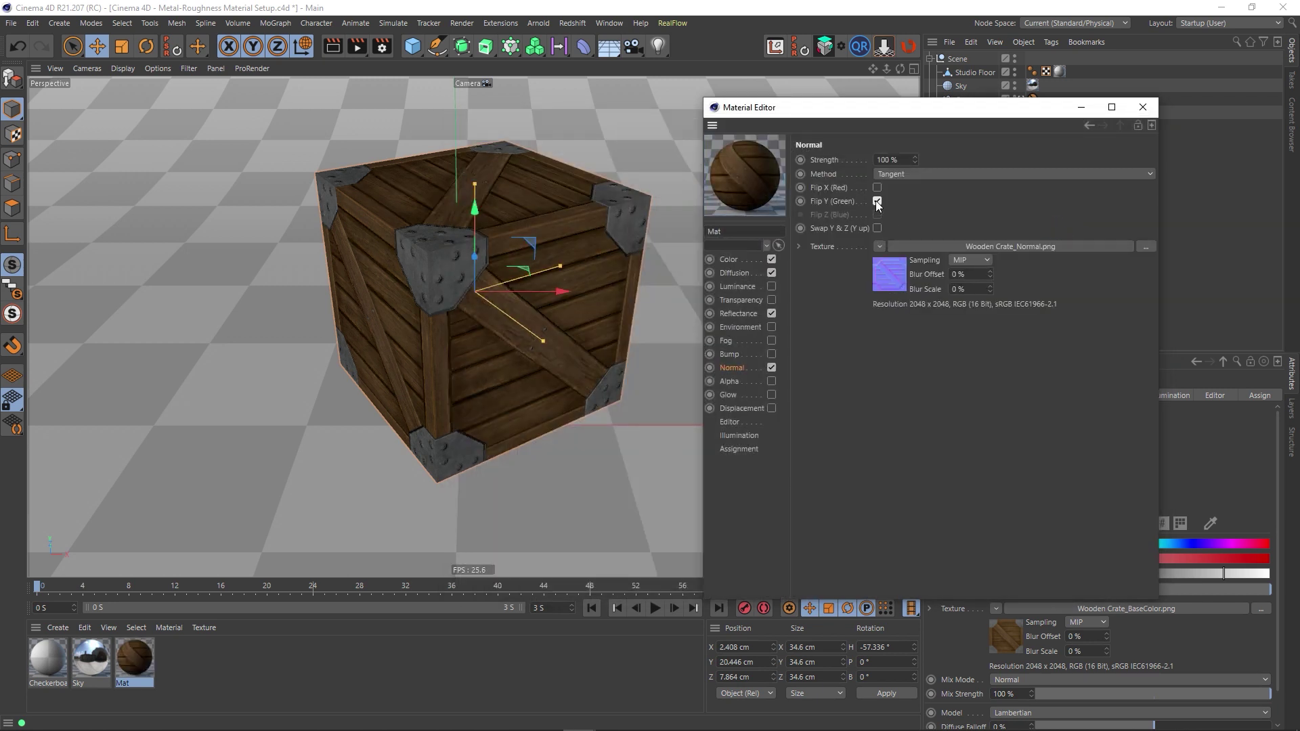
# Set the material's viewport texture preview size to 2048x2048 (16 MB)
pyautogui.click(730, 423)
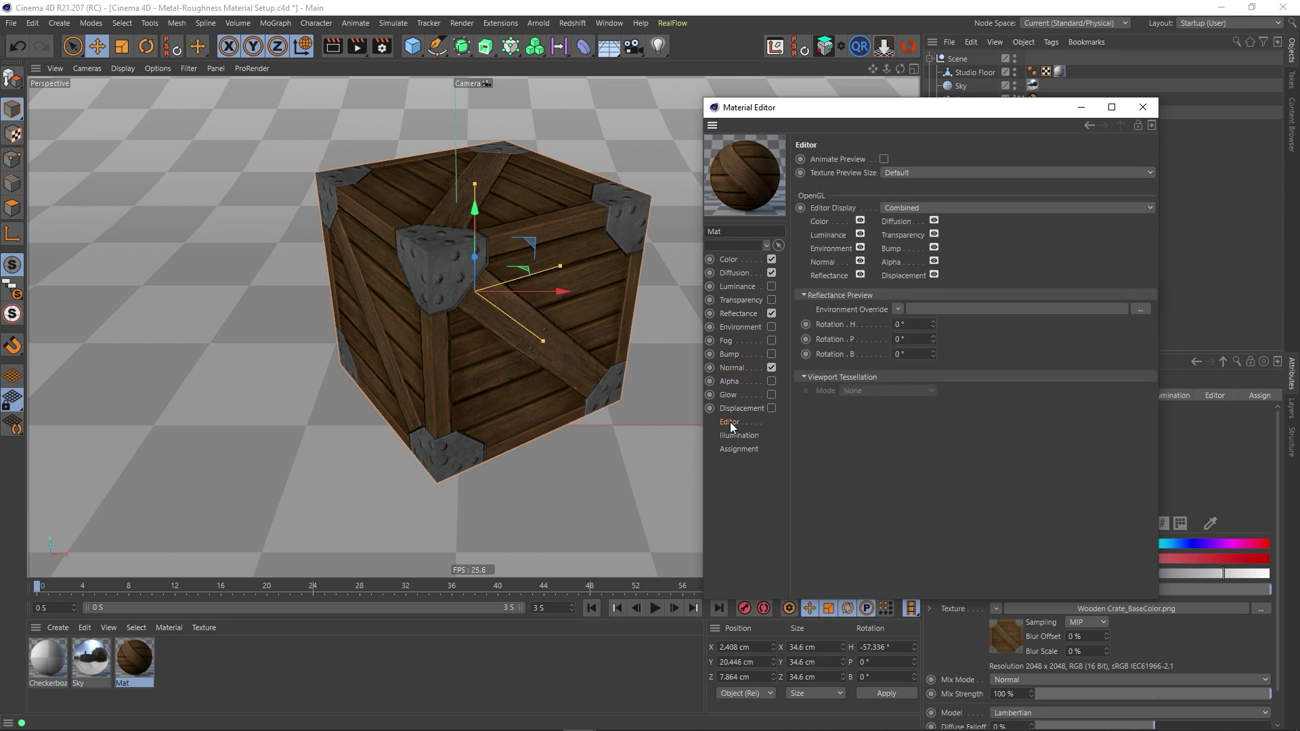
pyautogui.click(924, 171)
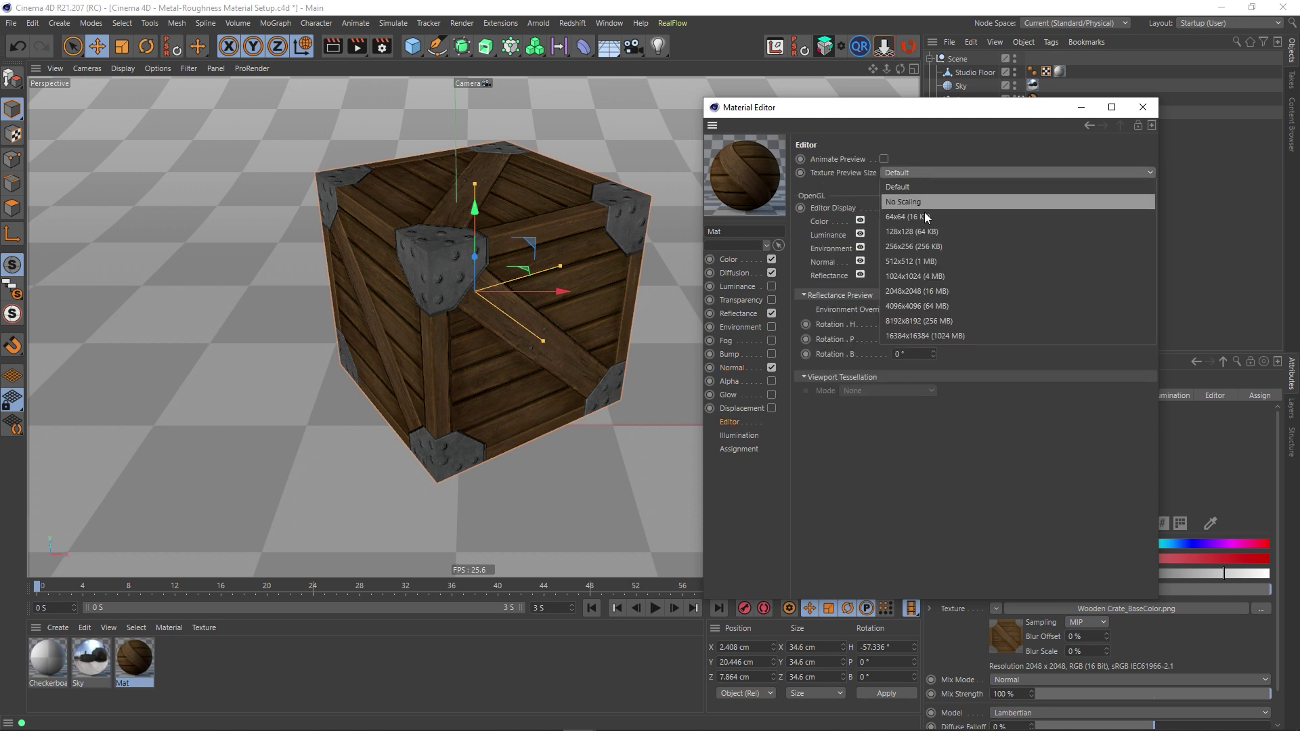
pyautogui.click(912, 292)
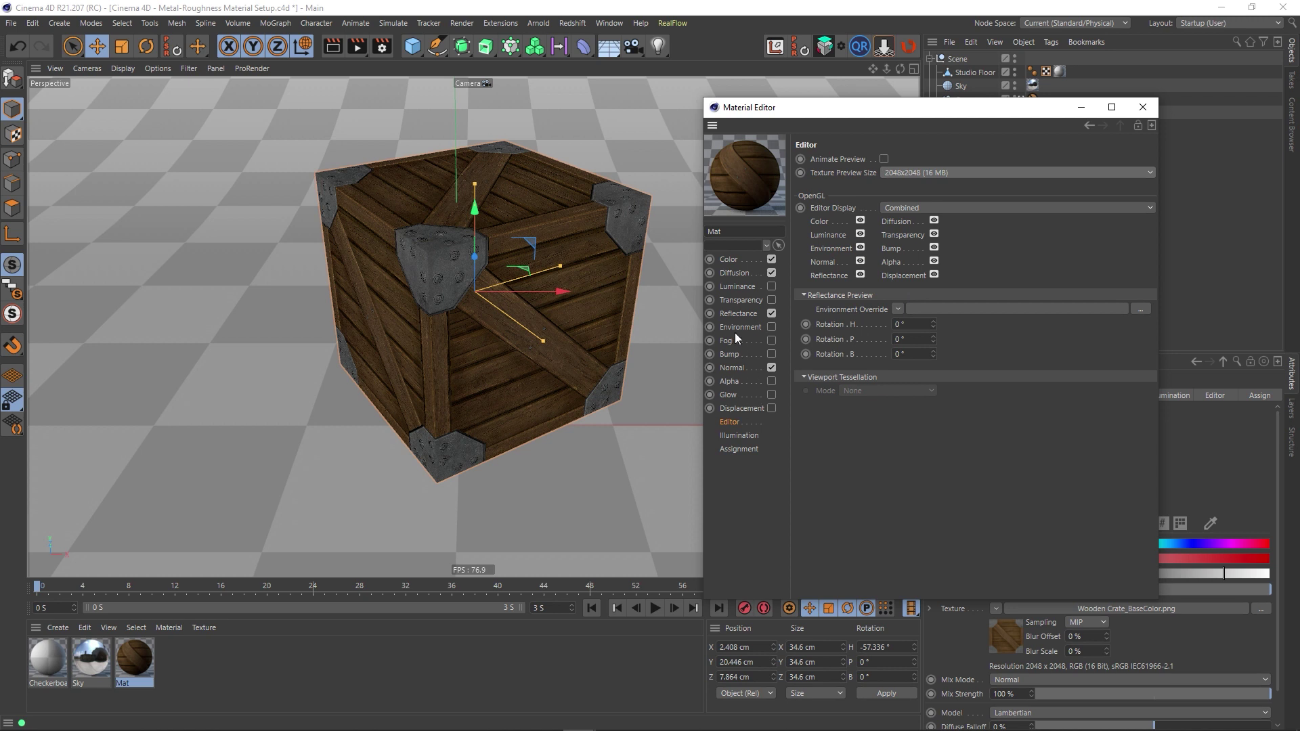
# Enable the Displacement channel and load Wooden Crate_Height.png as its texture
pyautogui.click(742, 408)
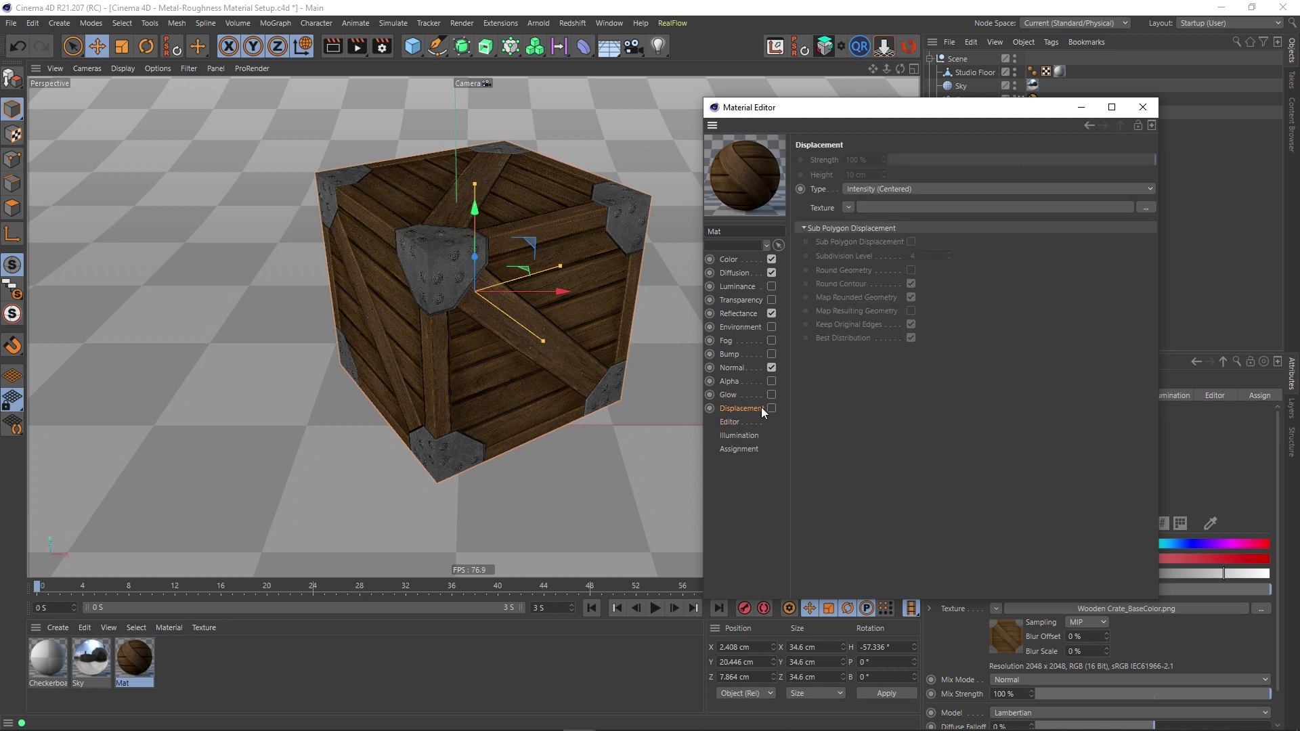
pyautogui.click(771, 408)
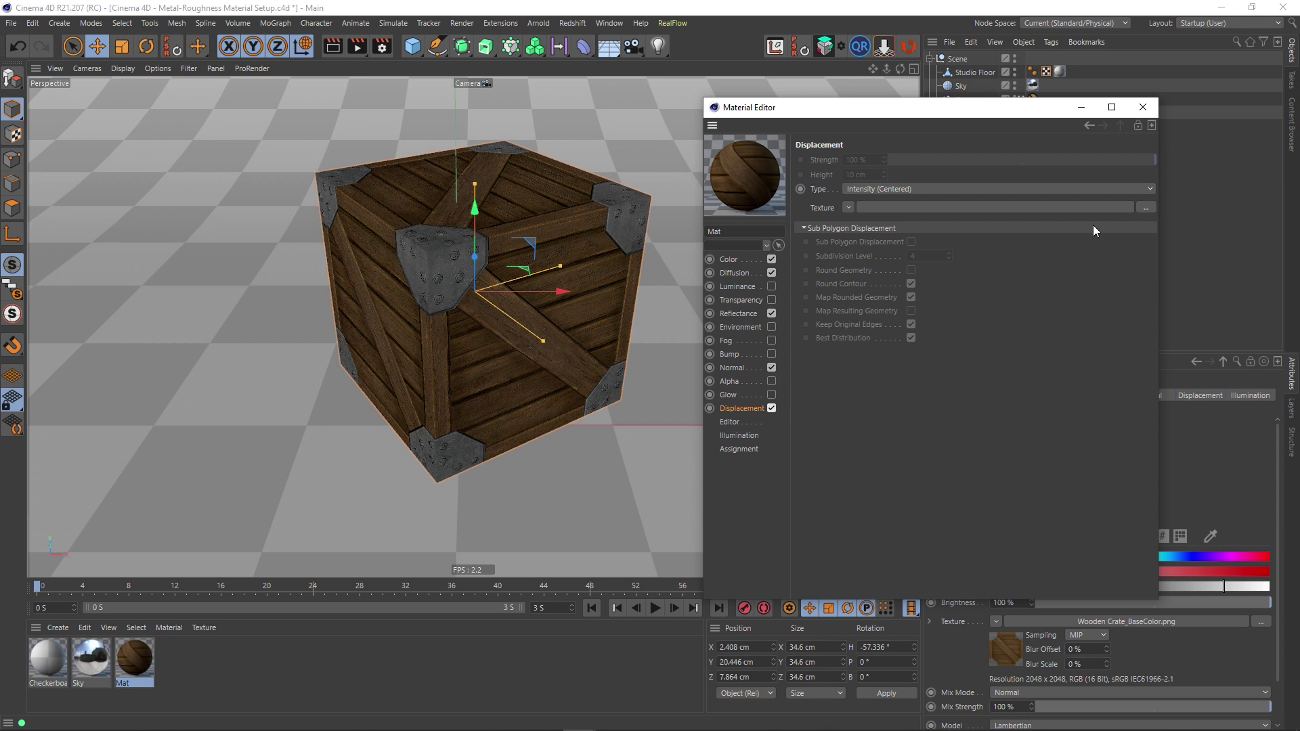
pyautogui.click(1147, 208)
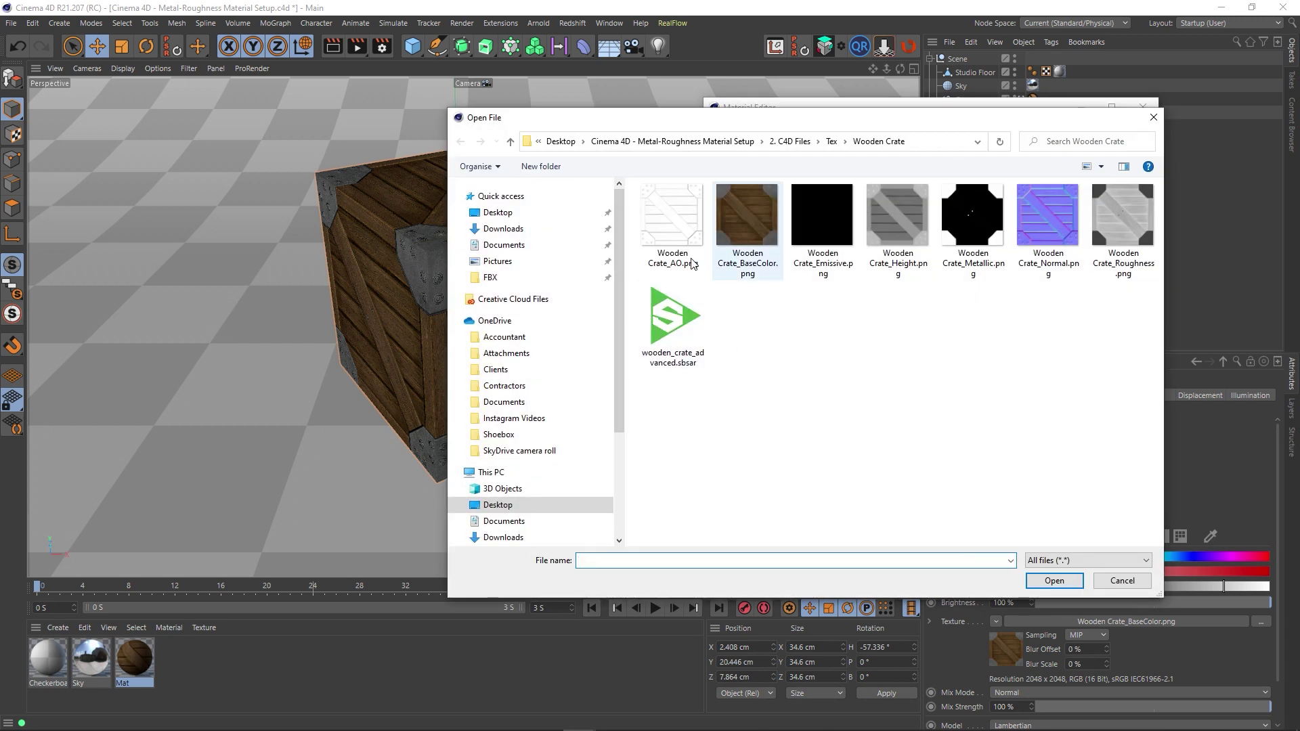
pyautogui.doubleClick(905, 223)
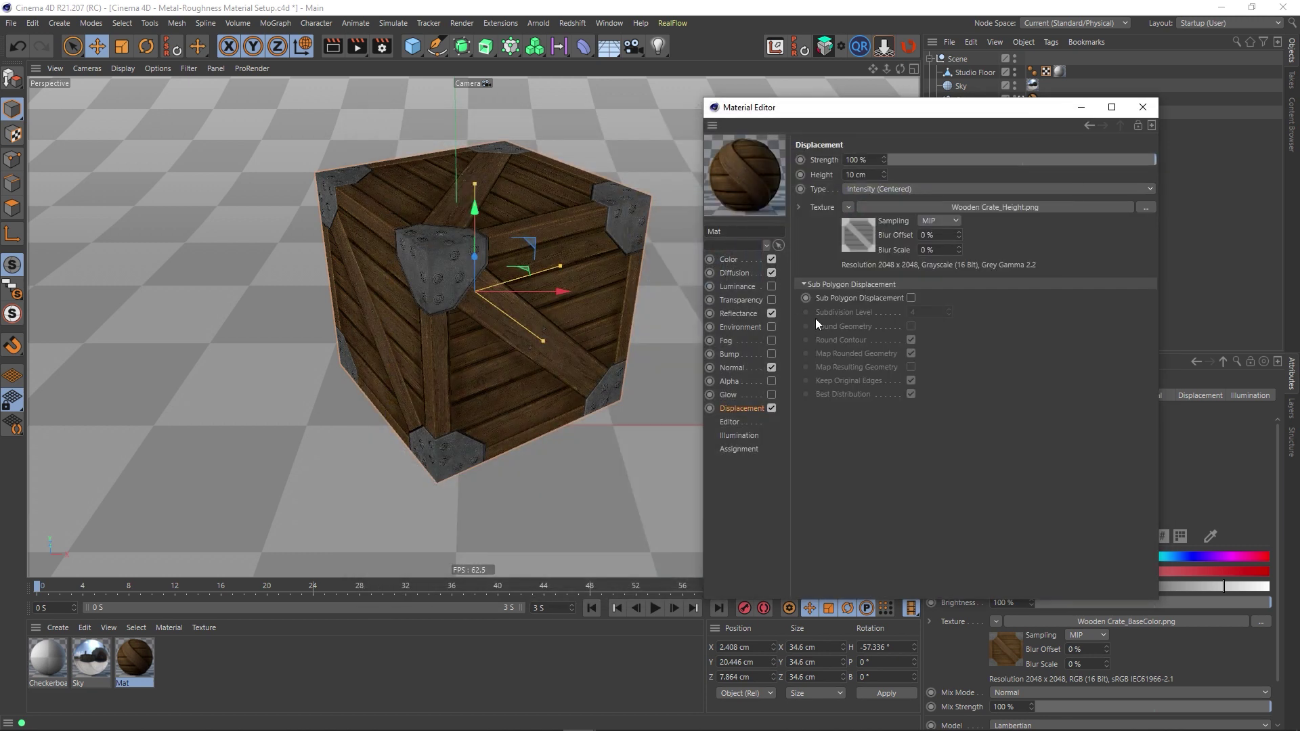
# Set the displacement height to 1 cm and turn on Sub Polygon Displacement
pyautogui.click(870, 174)
pyautogui.write('1')
pyautogui.click(911, 298)
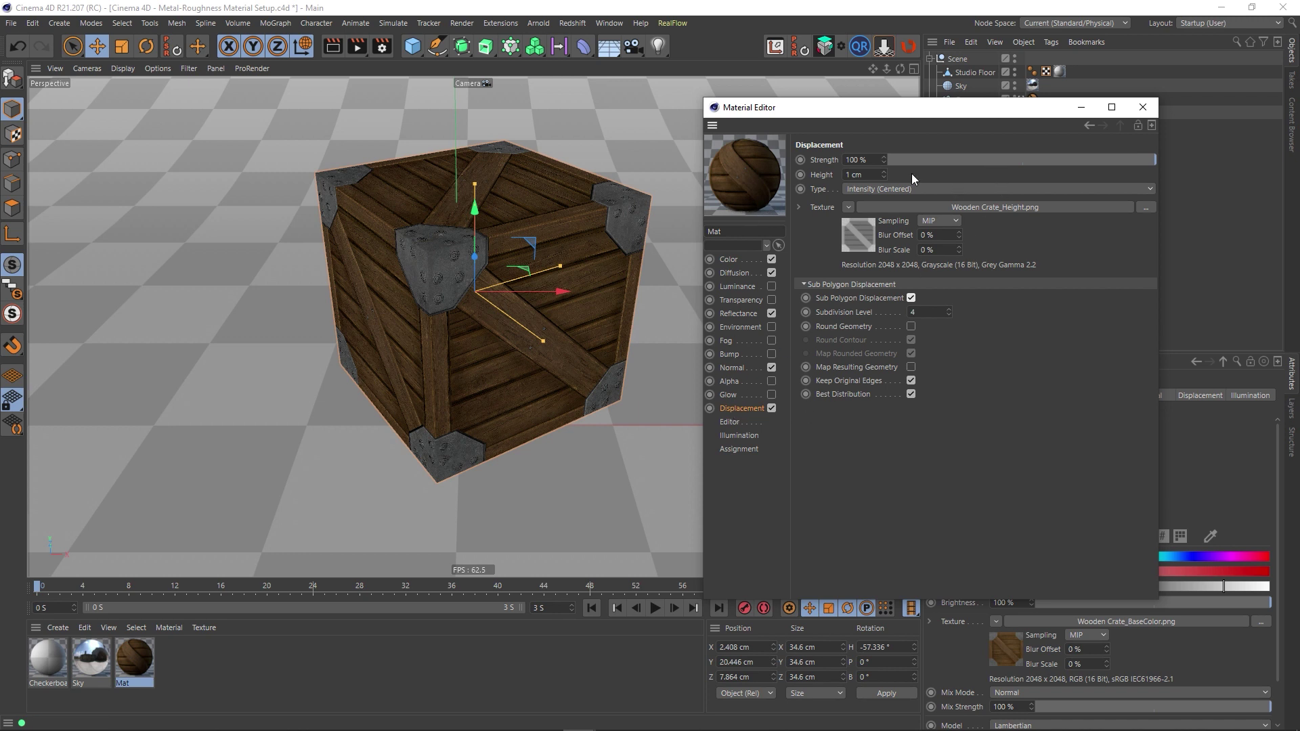
# Close the material settings and render the crate to check its surface detail and displacement
pyautogui.click(1143, 107)
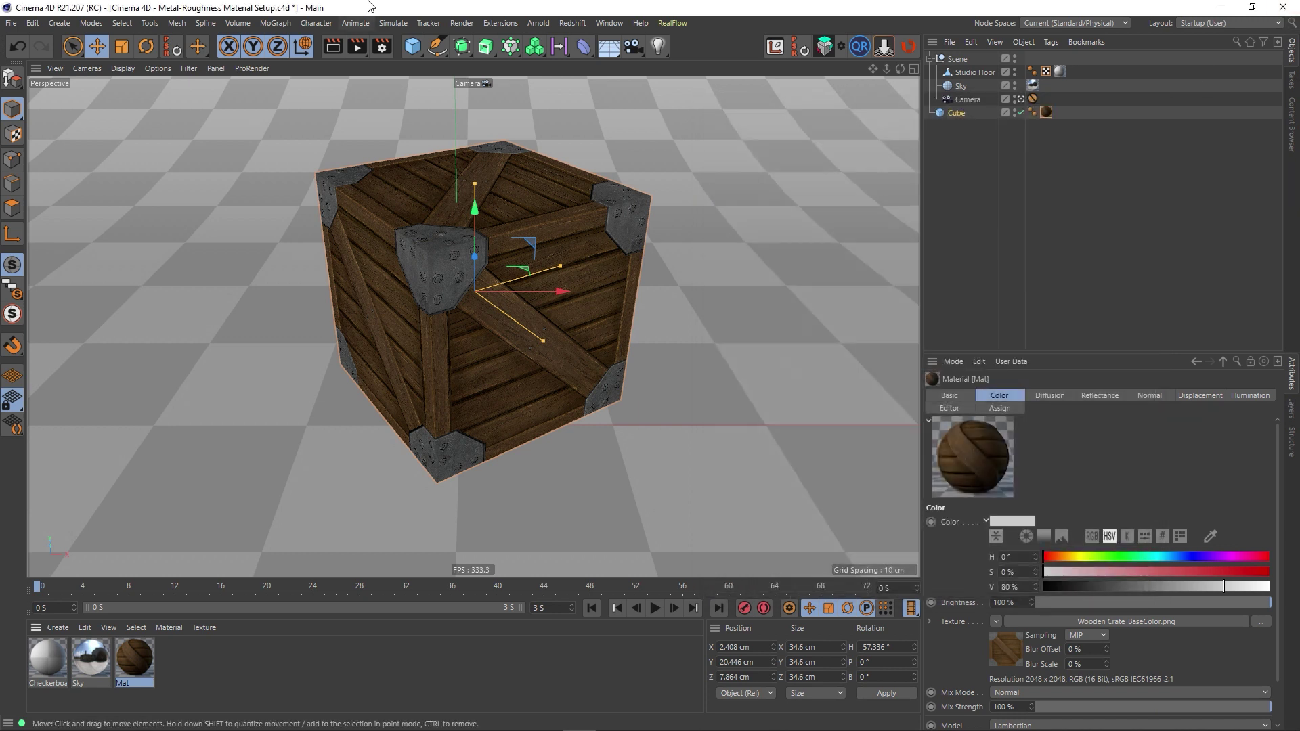
pyautogui.click(364, 46)
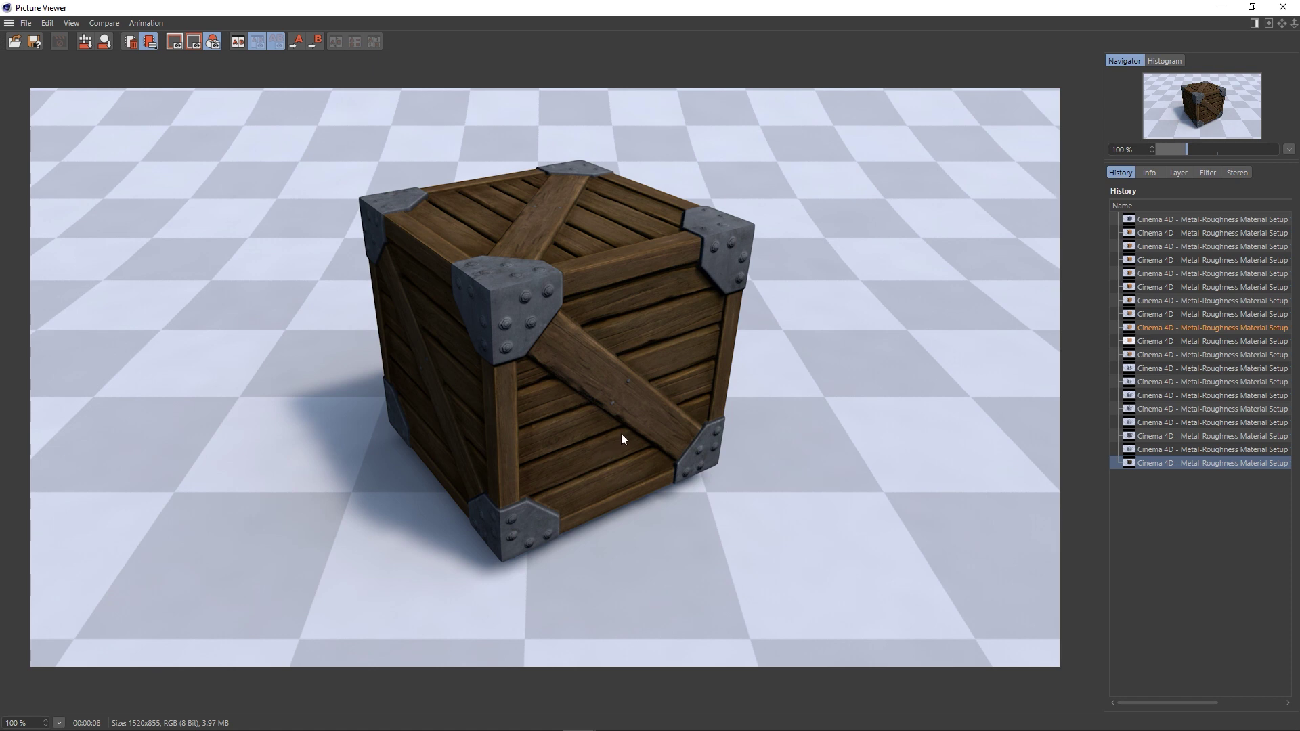
pyautogui.click(1284, 8)
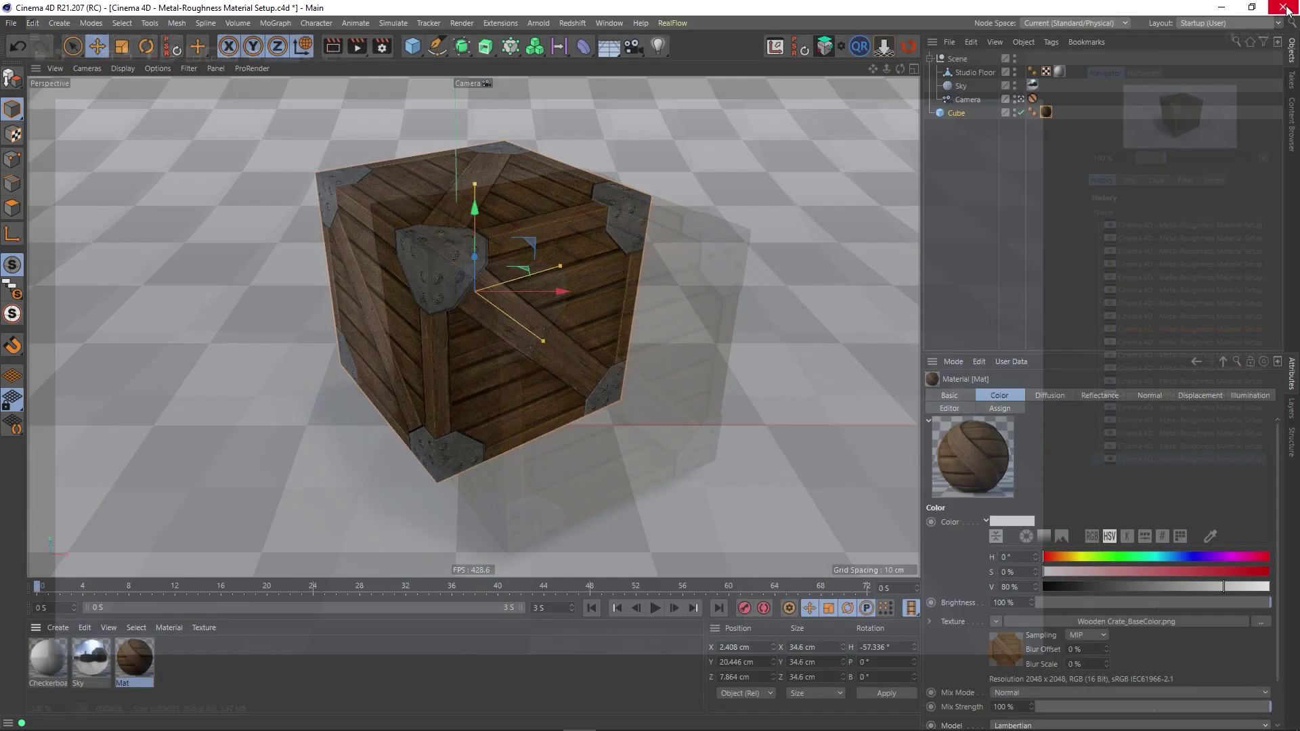
# Reopen the crate material and add a GGX layer to its Reflectance channel
pyautogui.doubleClick(120, 665)
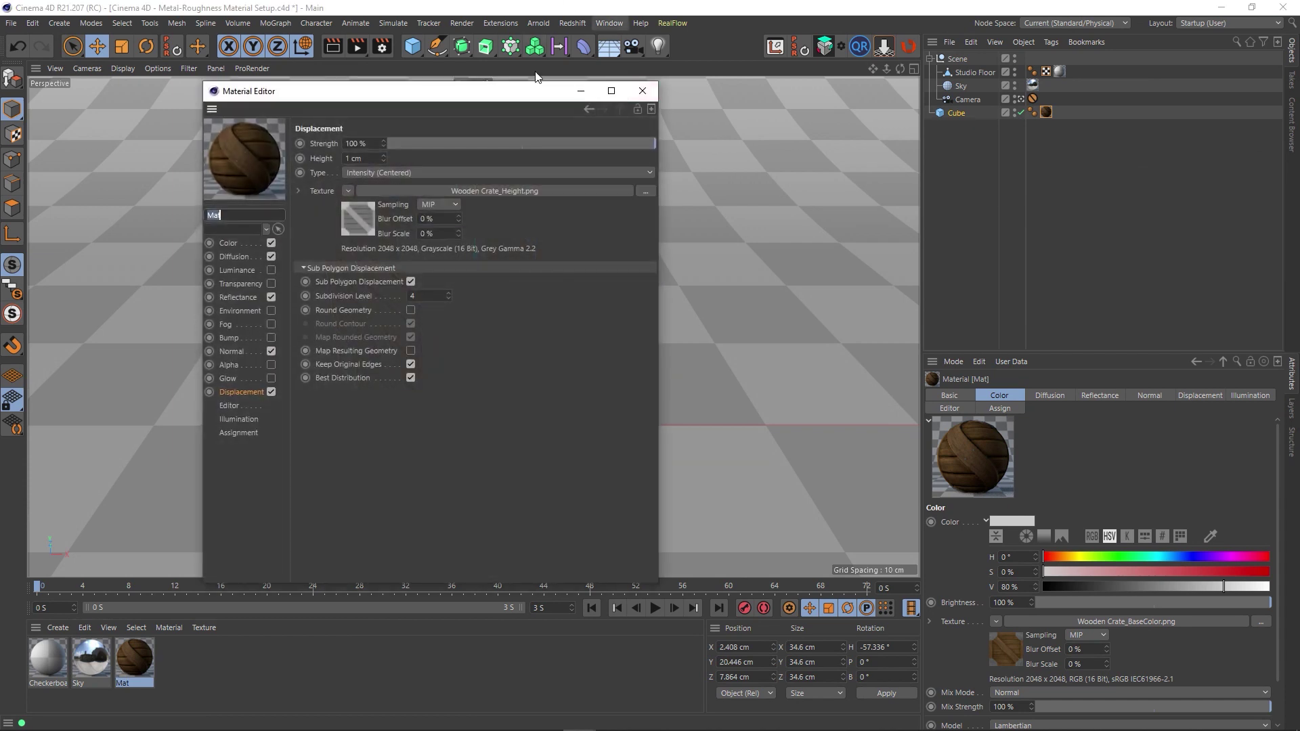
pyautogui.moveTo(438, 99); pyautogui.dragTo(877, 142)
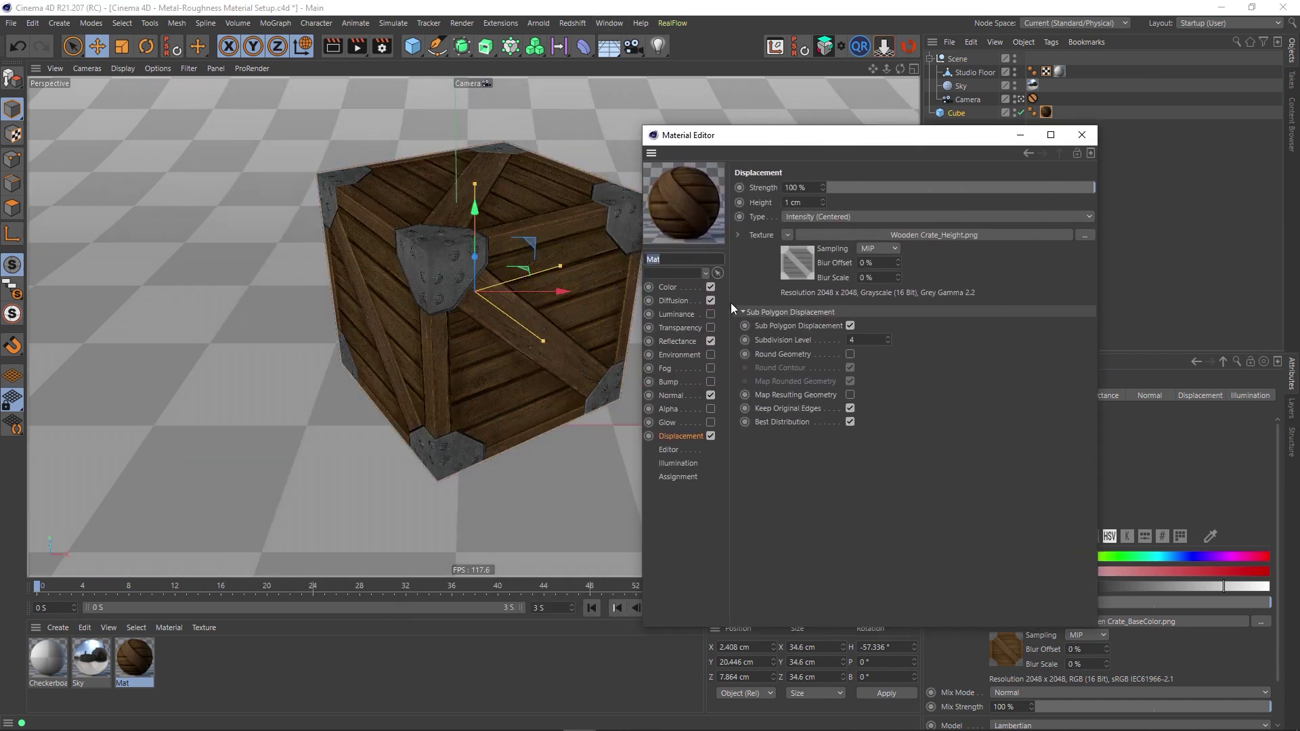
pyautogui.click(681, 300)
pyautogui.click(677, 341)
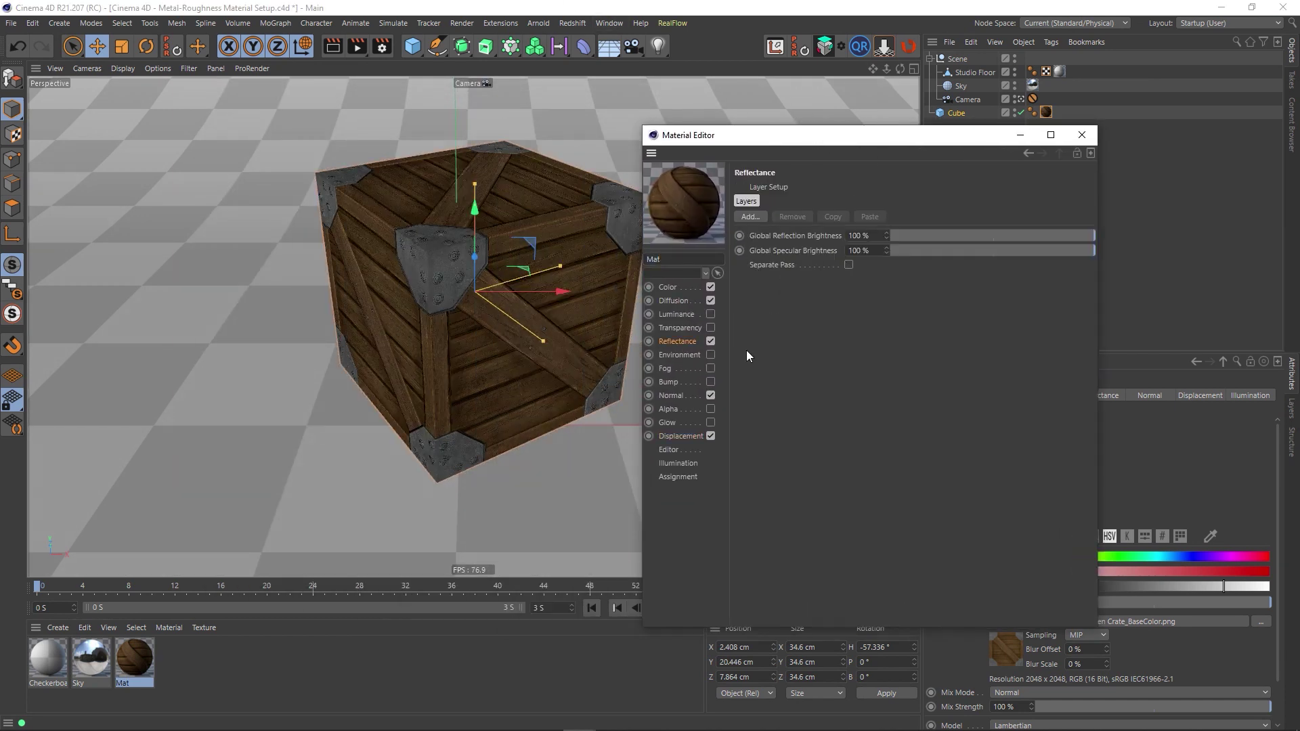
pyautogui.click(748, 217)
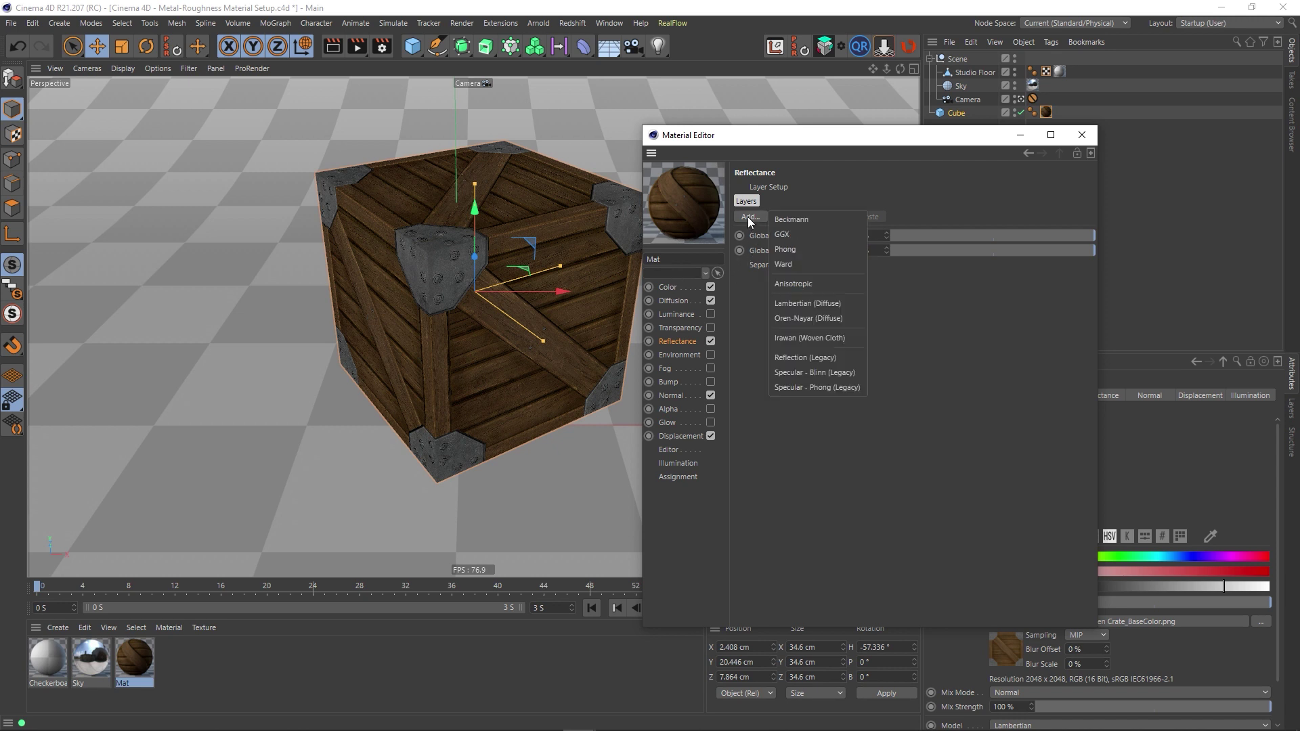
pyautogui.click(787, 228)
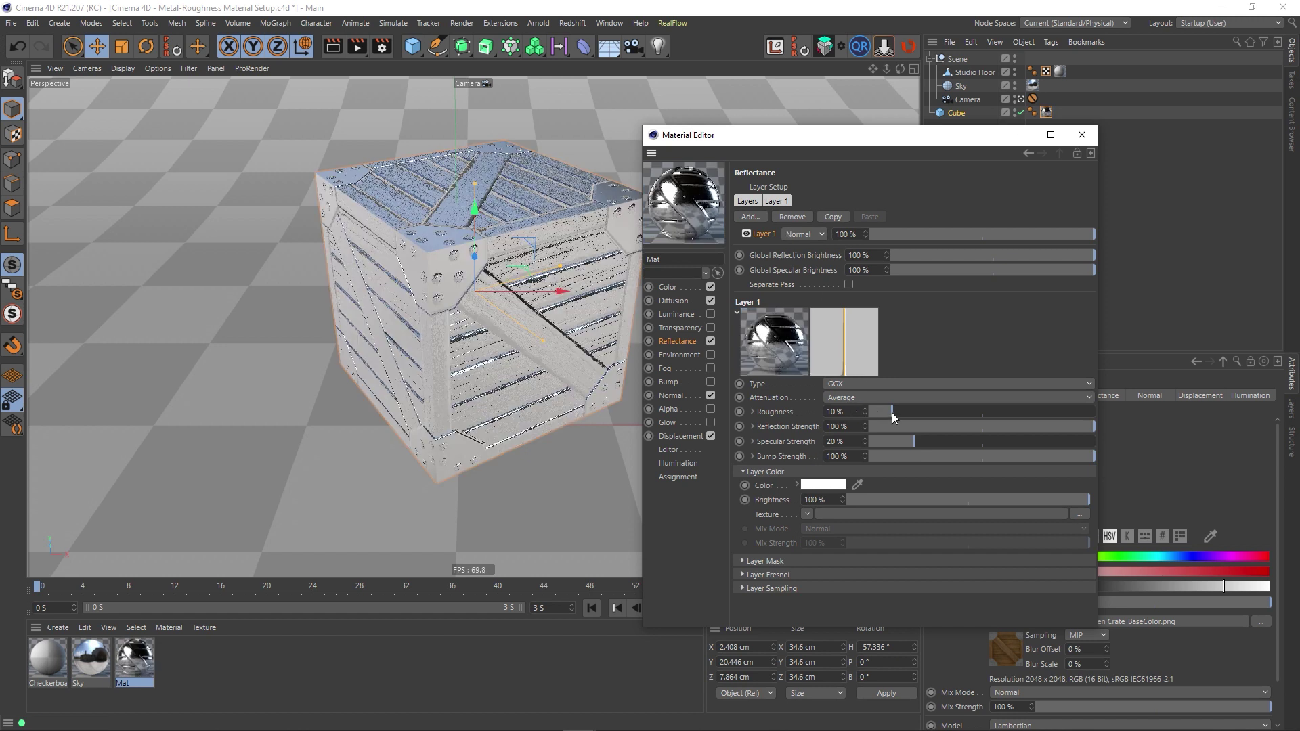
# Set the GGX layer's roughness to 100% with Wooden Crate_Roughness.png as its texture, and its specular strength to 0%
pyautogui.moveTo(892, 412); pyautogui.dragTo(1094, 411)
pyautogui.click(752, 412)
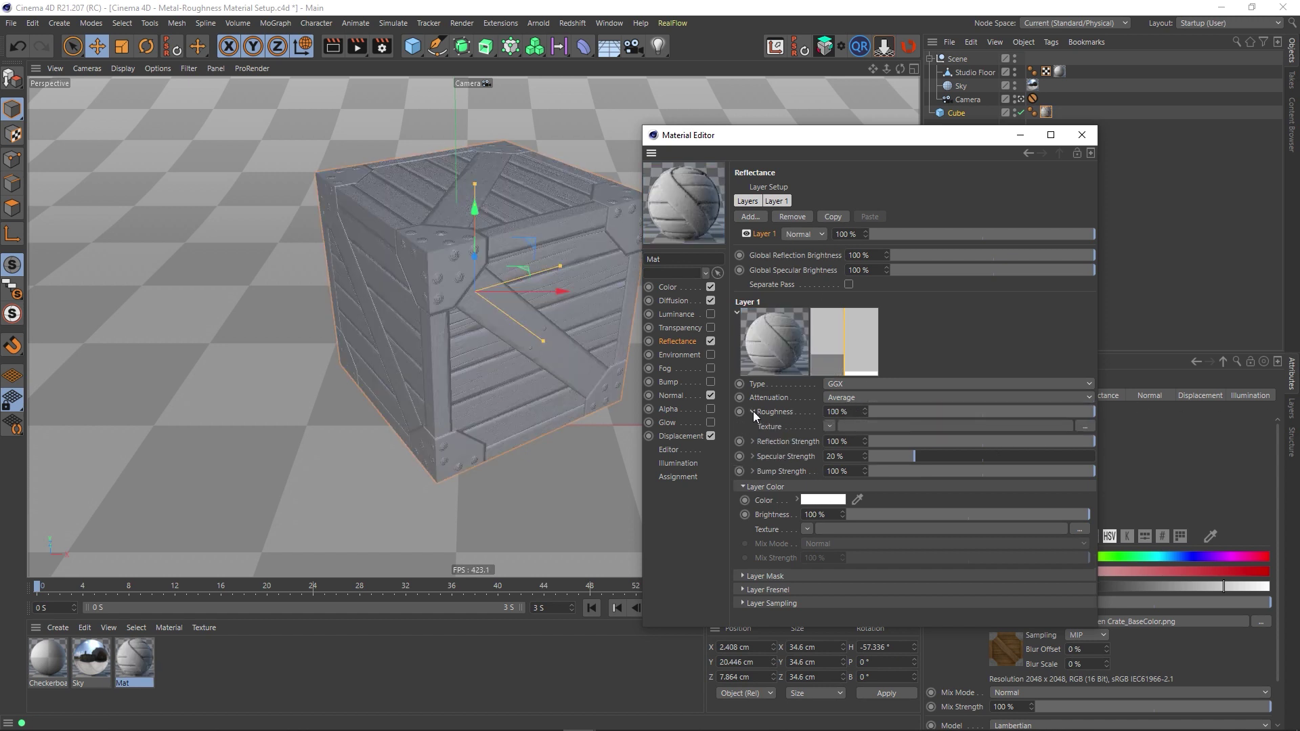
pyautogui.click(1084, 427)
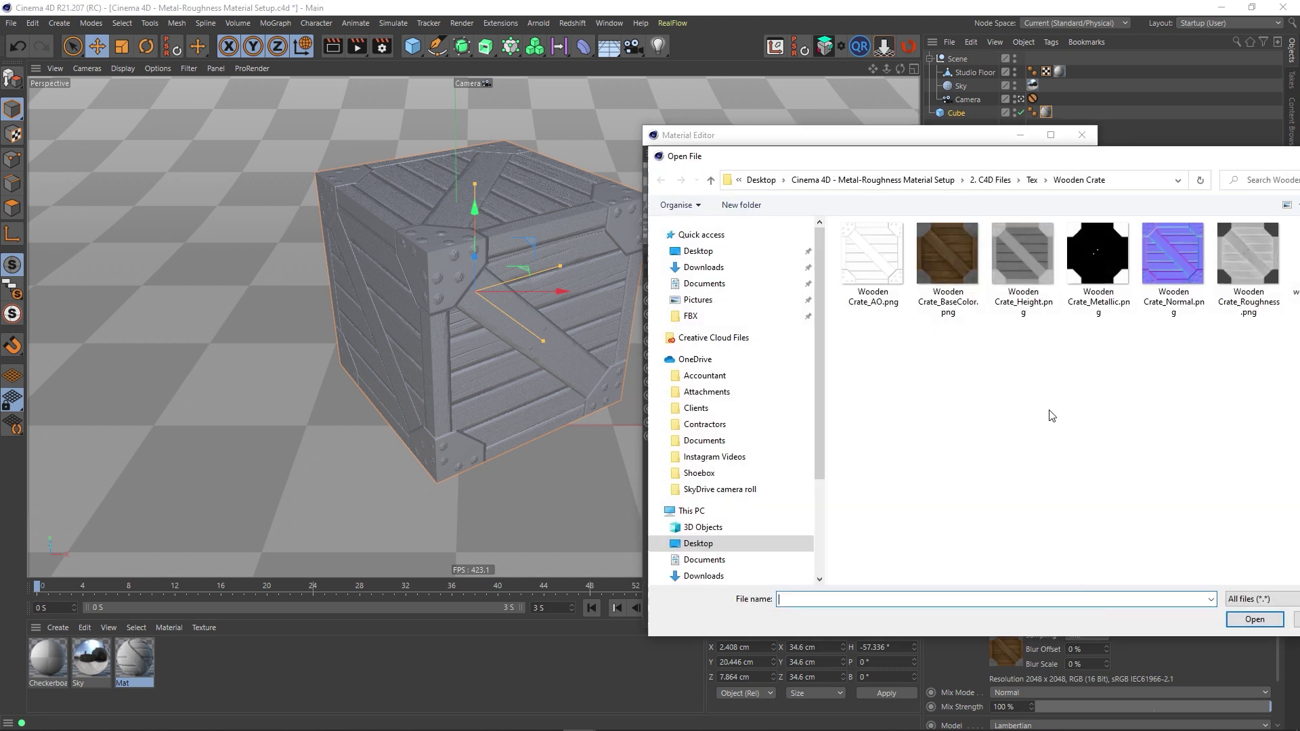
pyautogui.moveTo(833, 136); pyautogui.dragTo(400, 125)
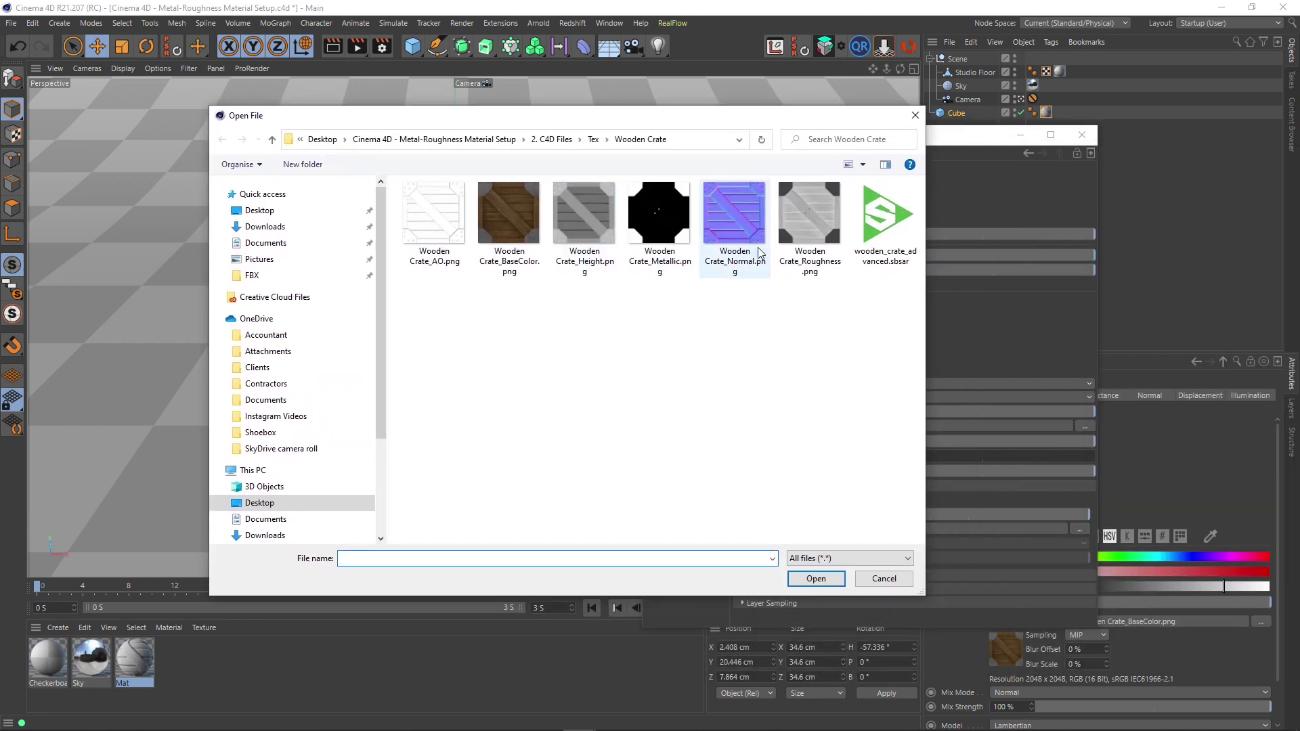
pyautogui.click(810, 221)
pyautogui.doubleClick(810, 221)
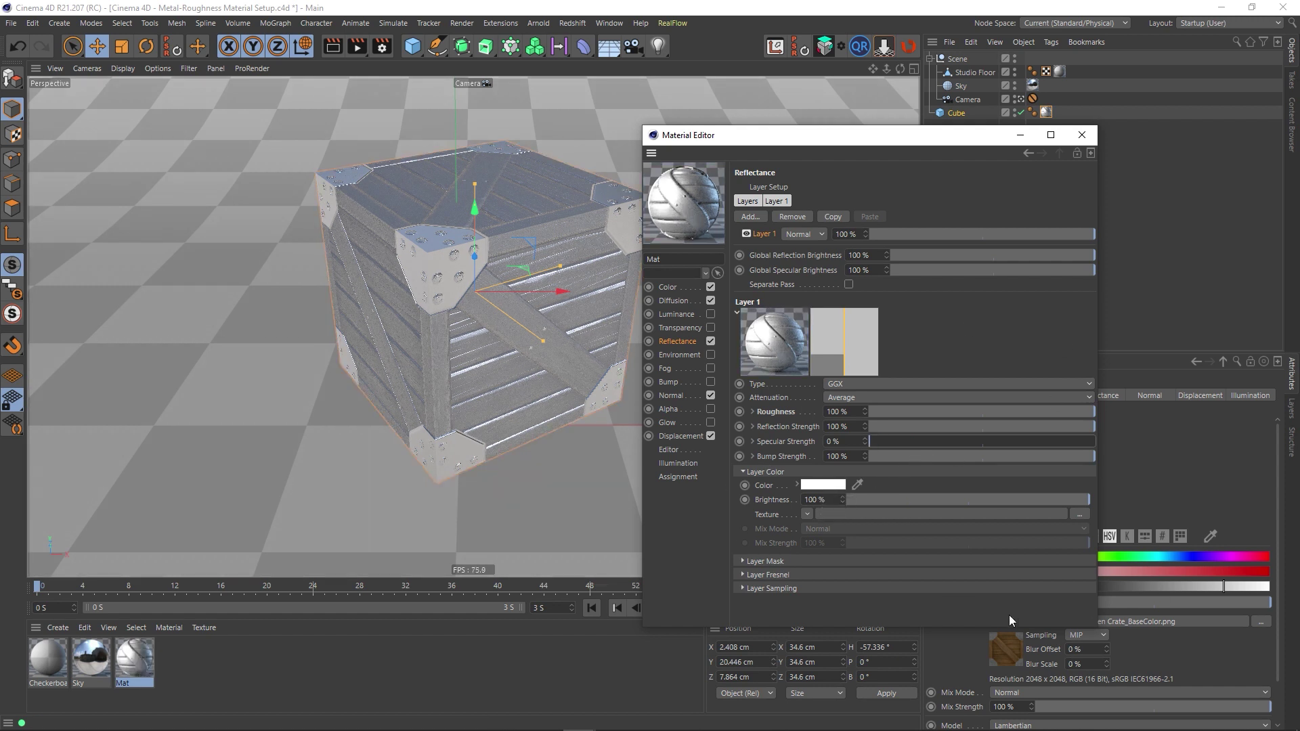
# Rename the GGX reflectance layer as Dielectric
pyautogui.doubleClick(763, 234)
pyautogui.write('D')
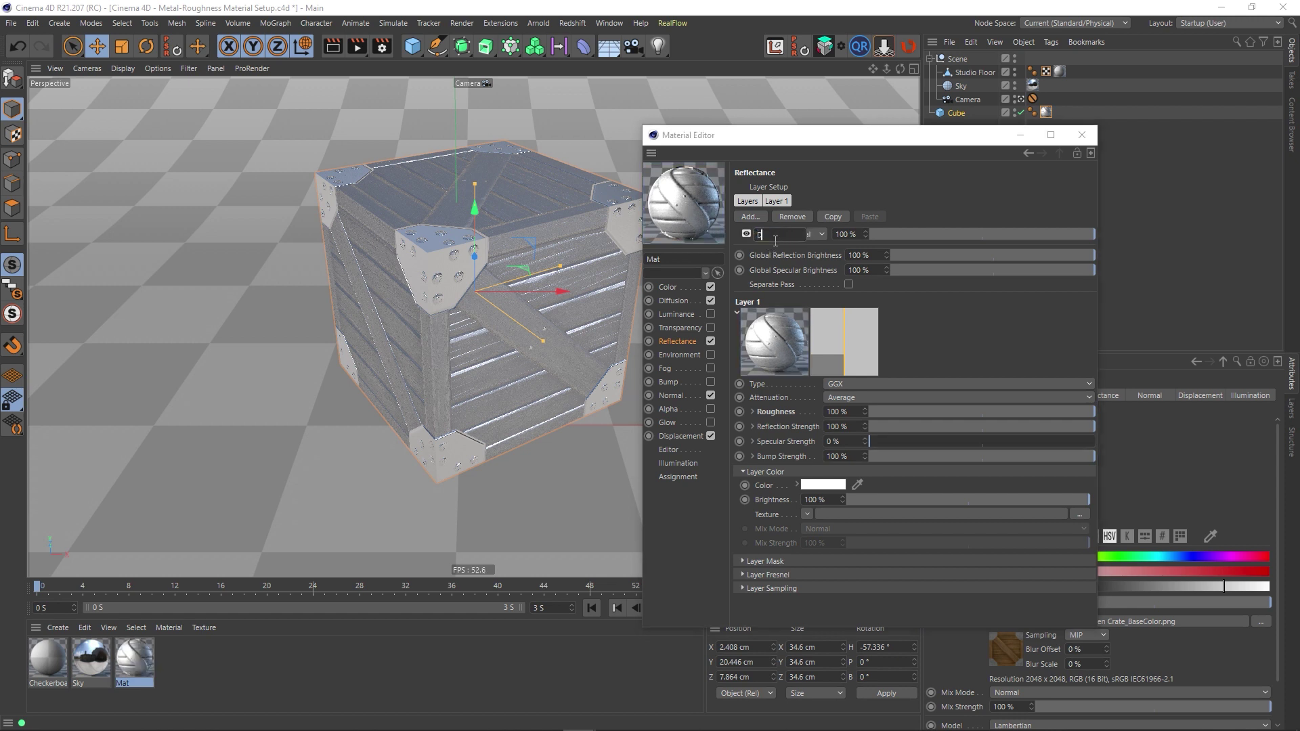
pyautogui.write('ielectric')
pyautogui.press('Return')
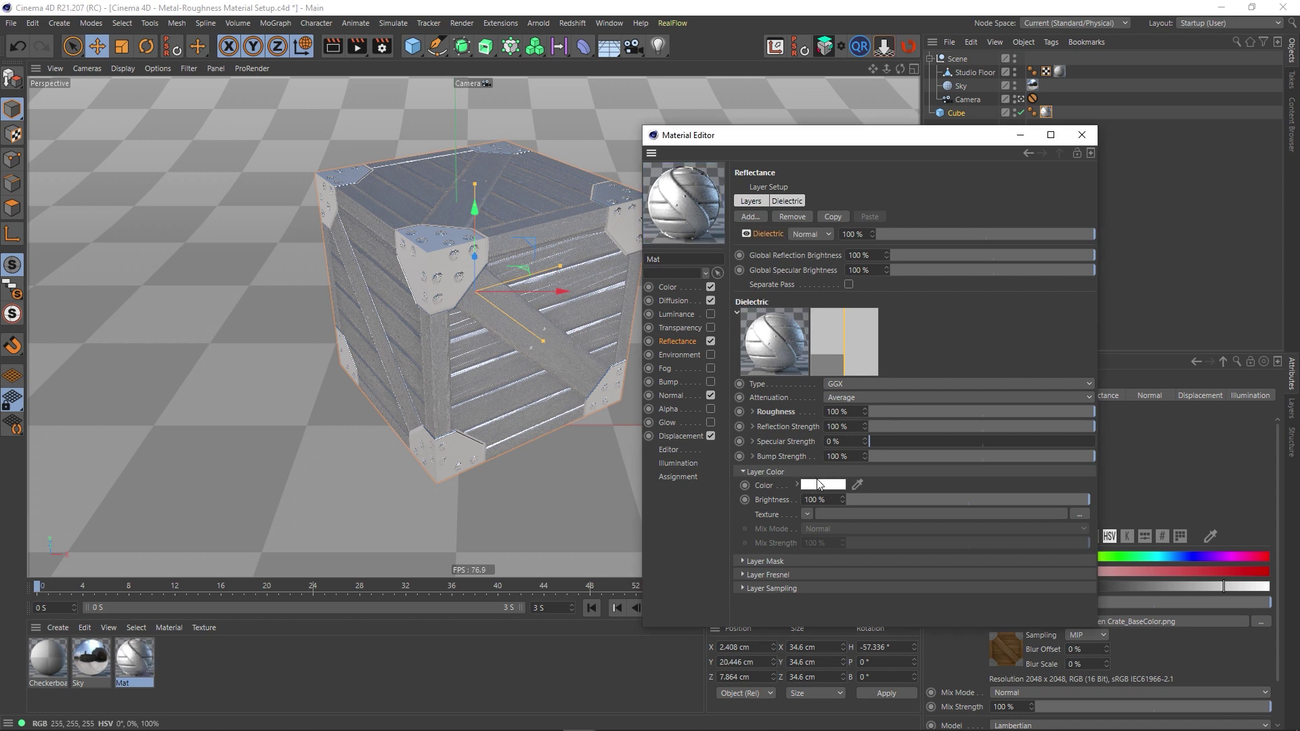
# Set the Dielectric layer's Fresnel type to Dielectric
pyautogui.click(766, 473)
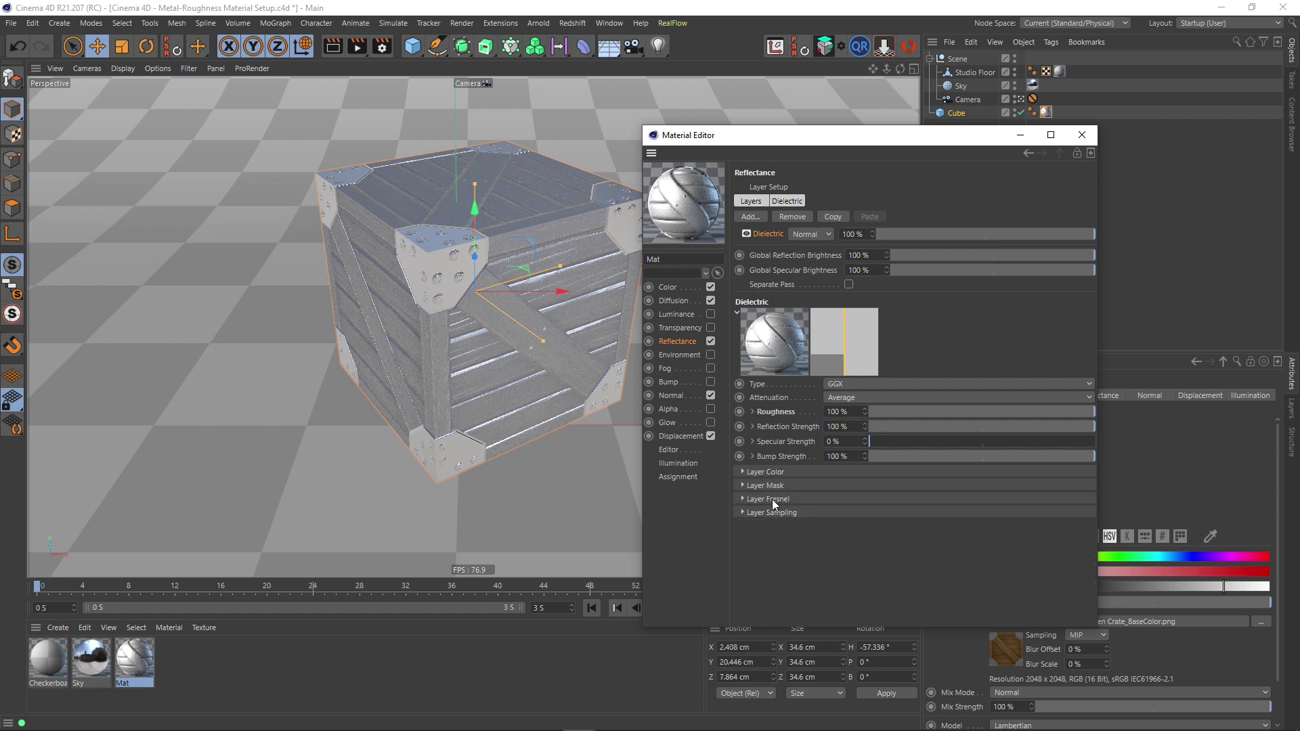
pyautogui.click(772, 500)
pyautogui.click(841, 512)
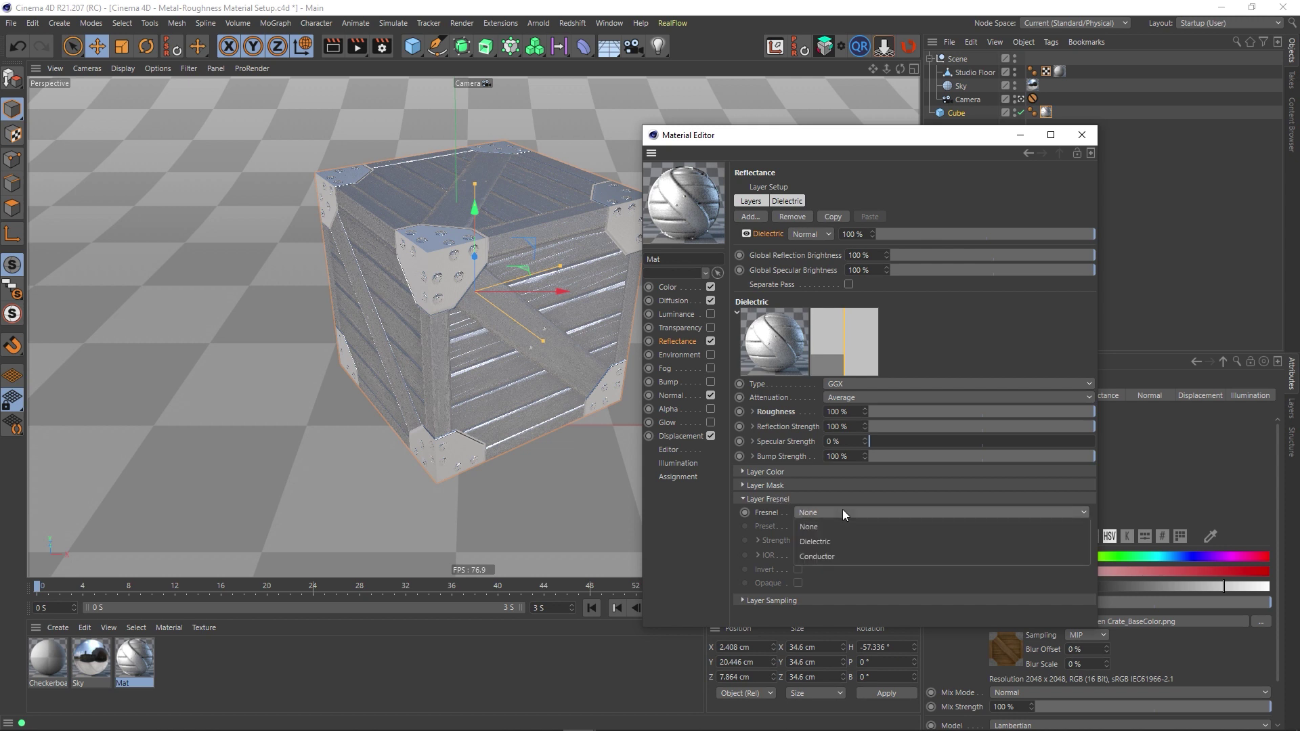
pyautogui.click(825, 540)
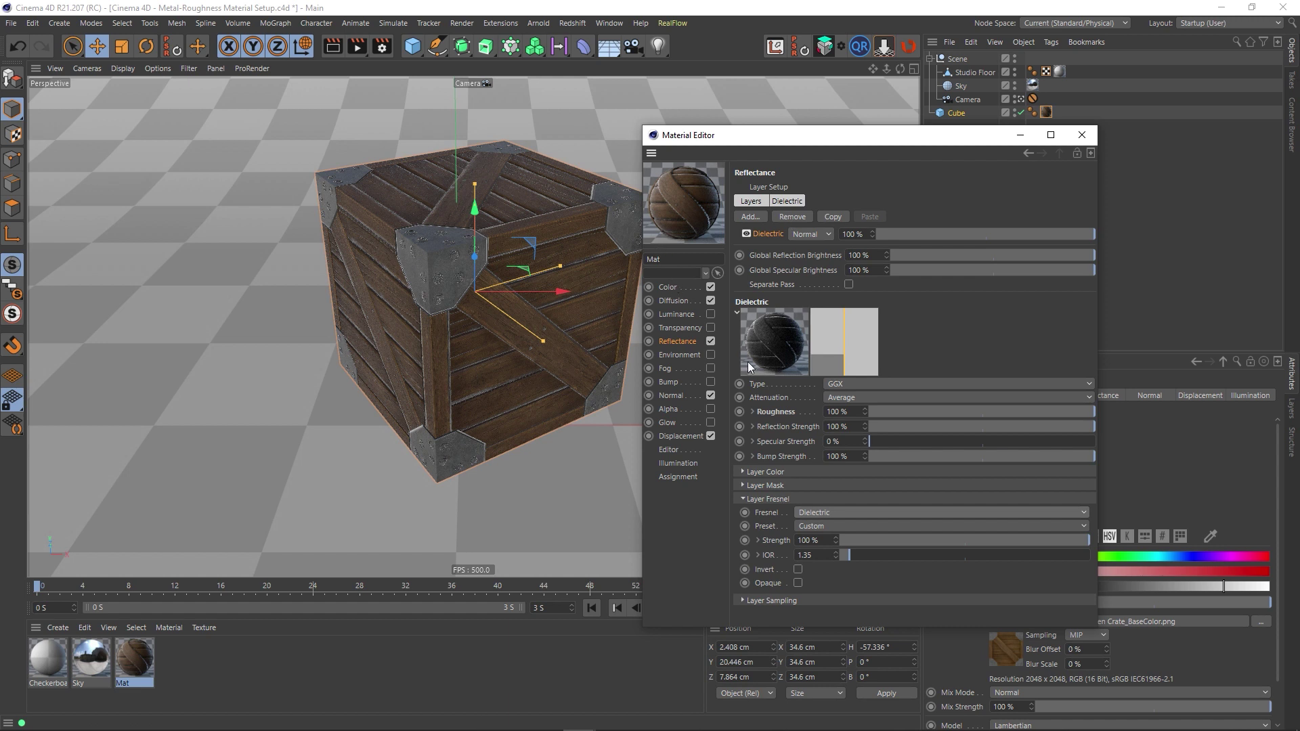
# Add a second GGX reflectance layer above the Dielectric layer and rename it as Metallic
pyautogui.click(750, 217)
pyautogui.click(782, 235)
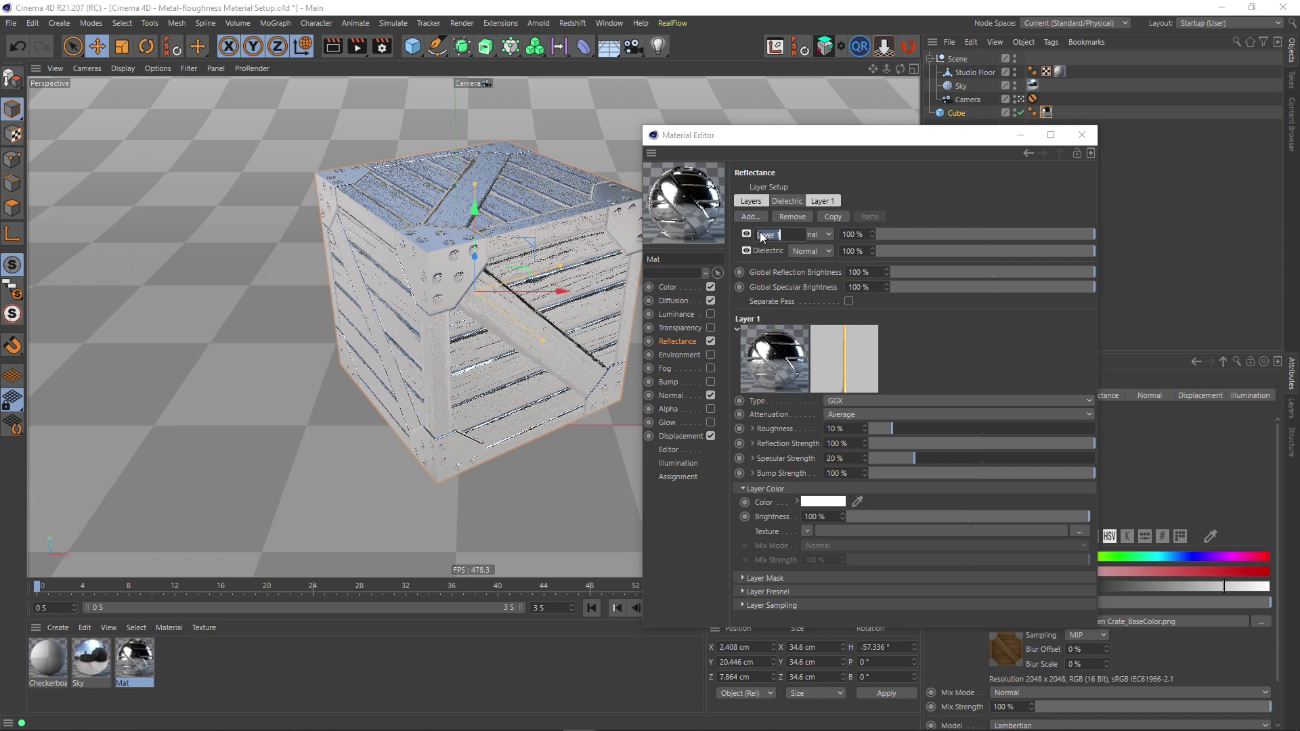
pyautogui.doubleClick(761, 235)
pyautogui.press('BackSpace')
pyautogui.write('Metallic')
pyautogui.press('Return')
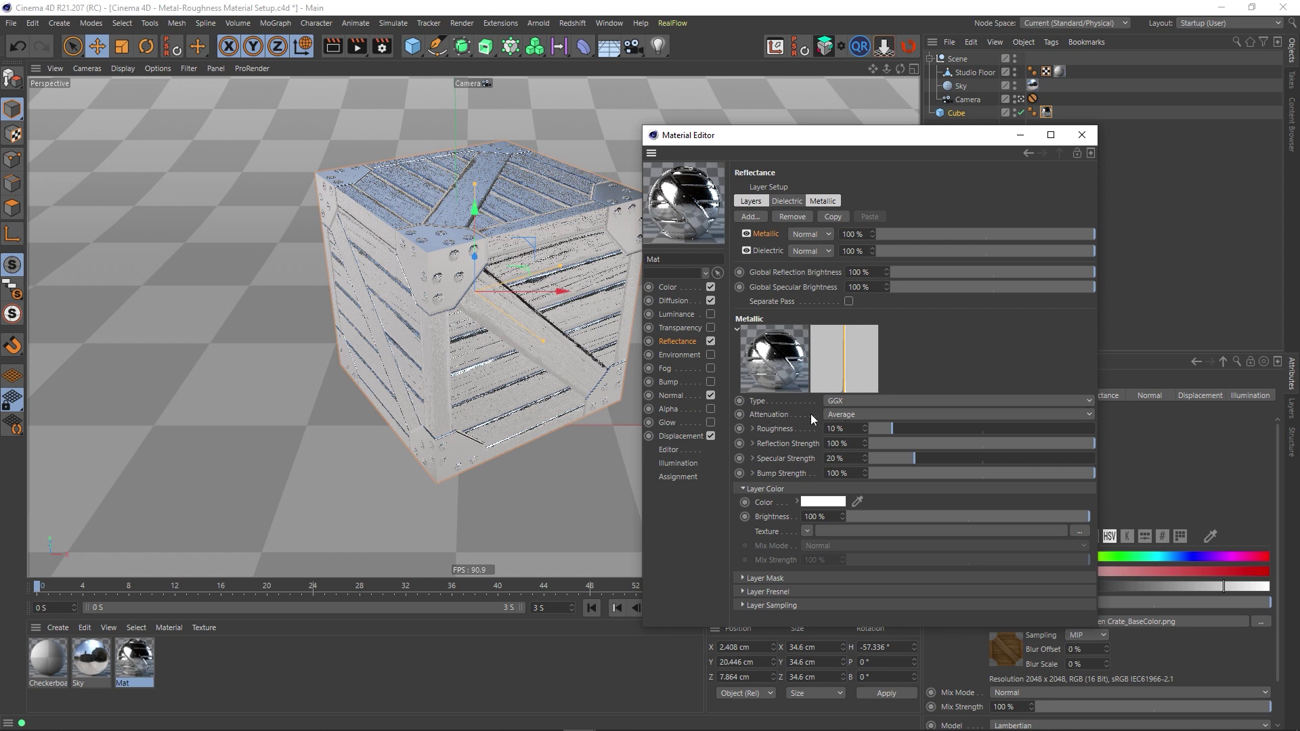
# Set the Metallic layer's roughness to 100% with Wooden Crate_Roughness.png as its texture, and its specular strength to 0%
pyautogui.moveTo(884, 424); pyautogui.dragTo(1097, 427)
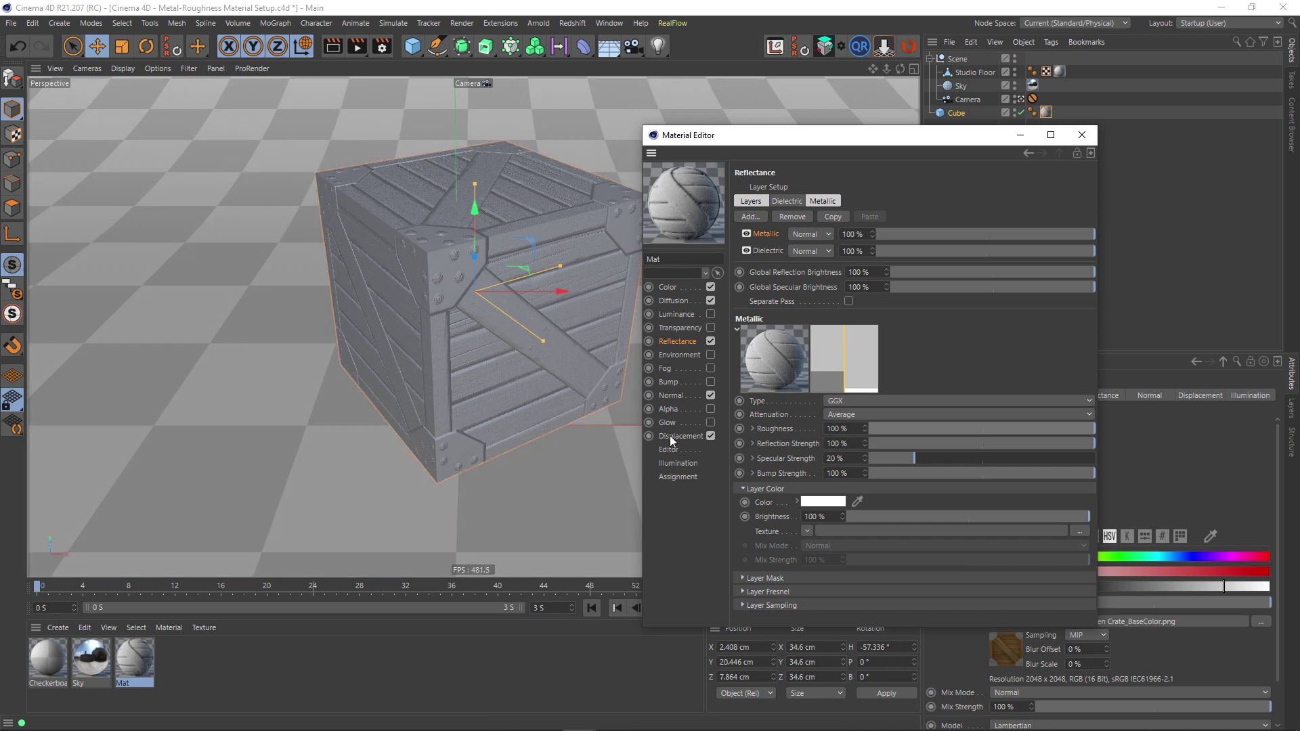
pyautogui.click(752, 428)
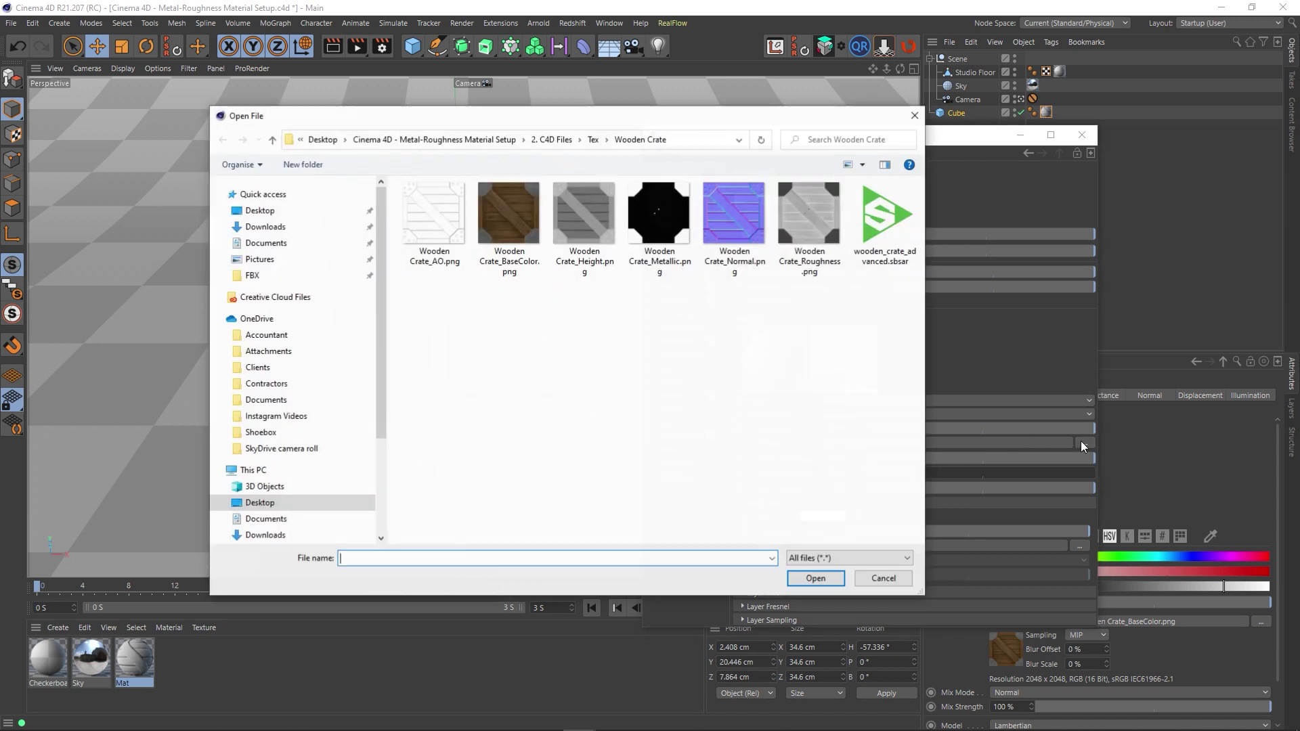
pyautogui.doubleClick(802, 226)
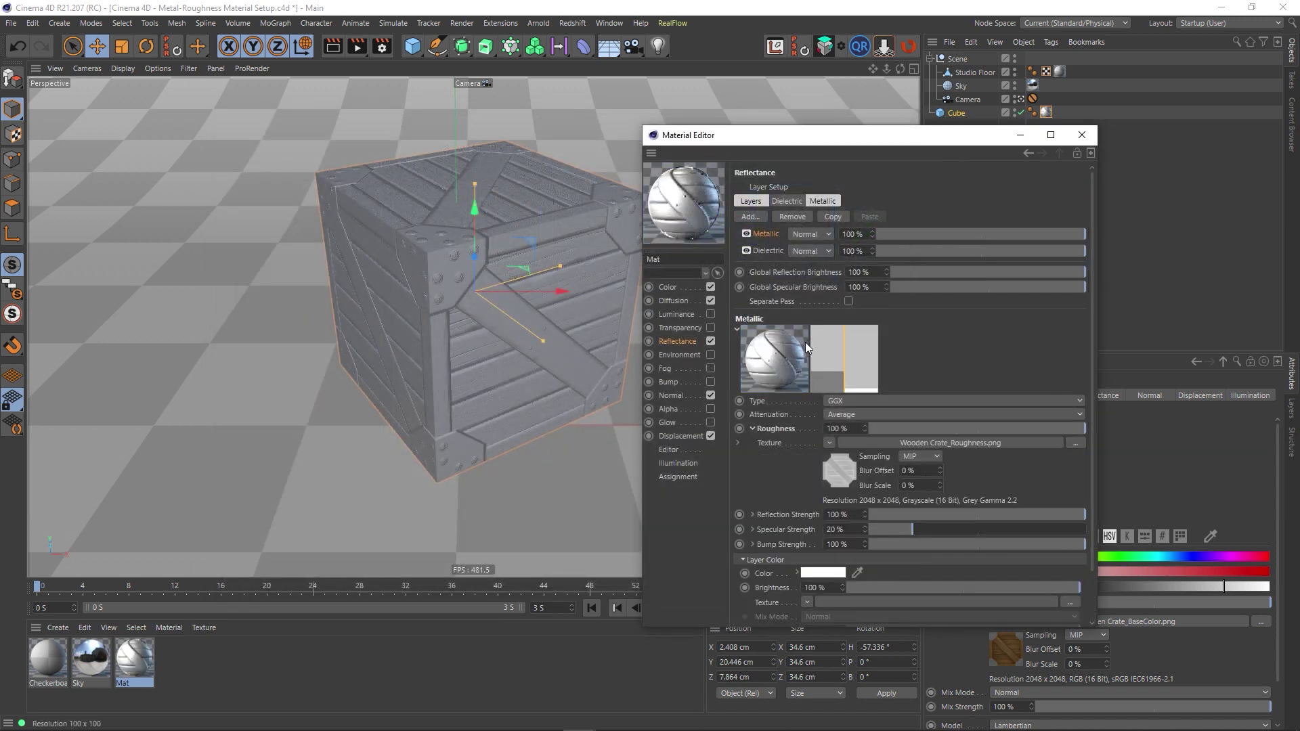
pyautogui.click(752, 429)
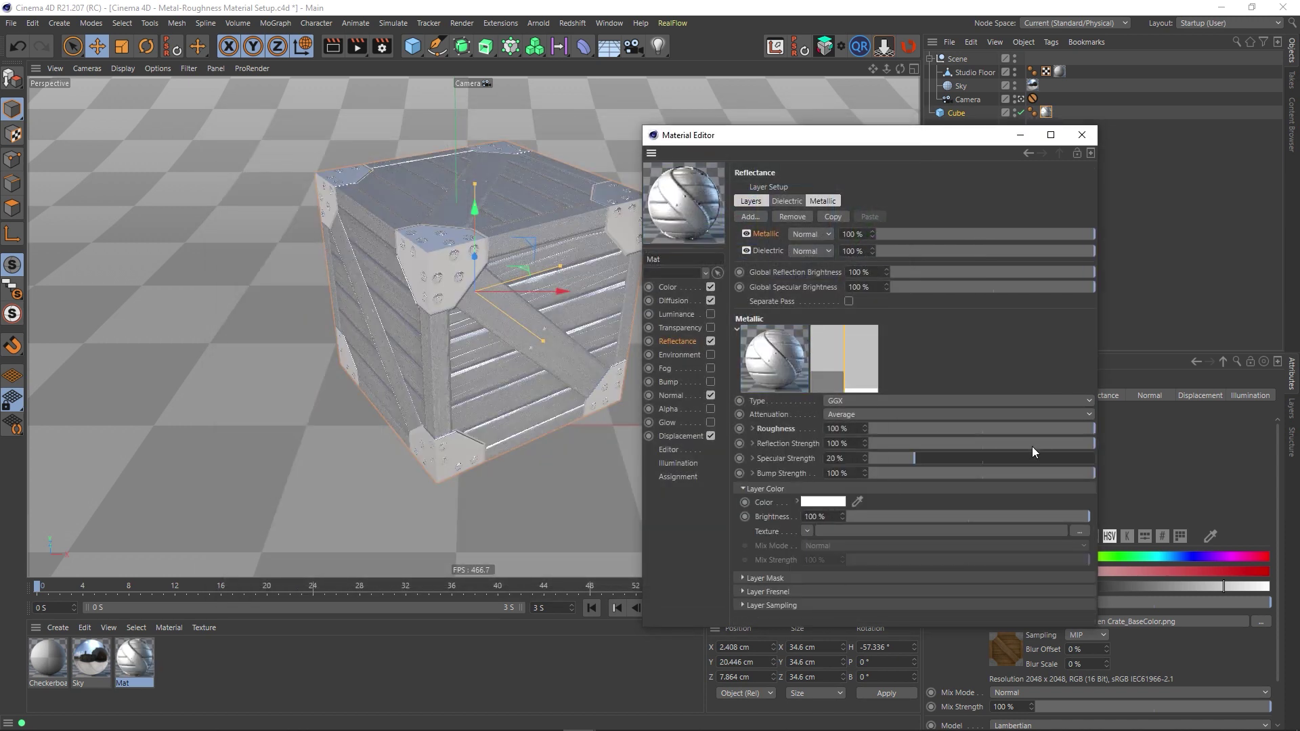
pyautogui.moveTo(895, 458); pyautogui.dragTo(368, 476)
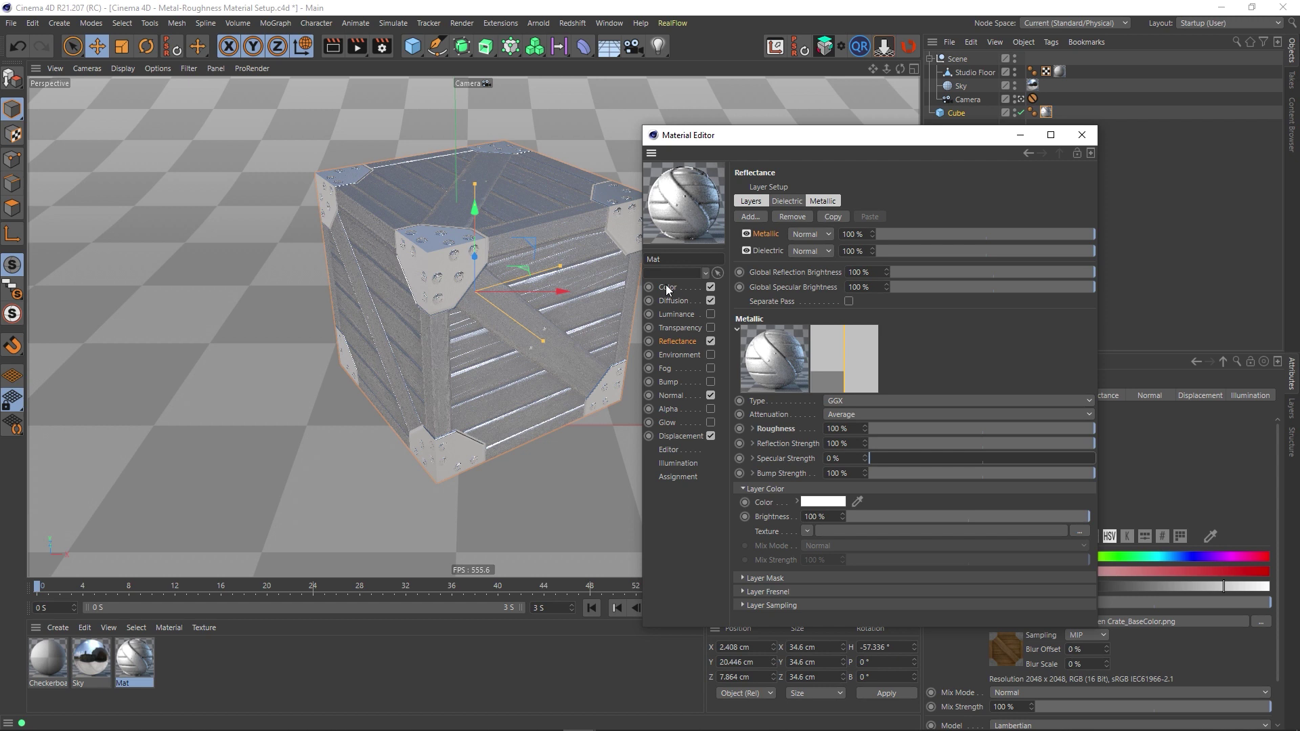
# Set the Metallic layer's Fresnel type to Conductor
pyautogui.click(774, 489)
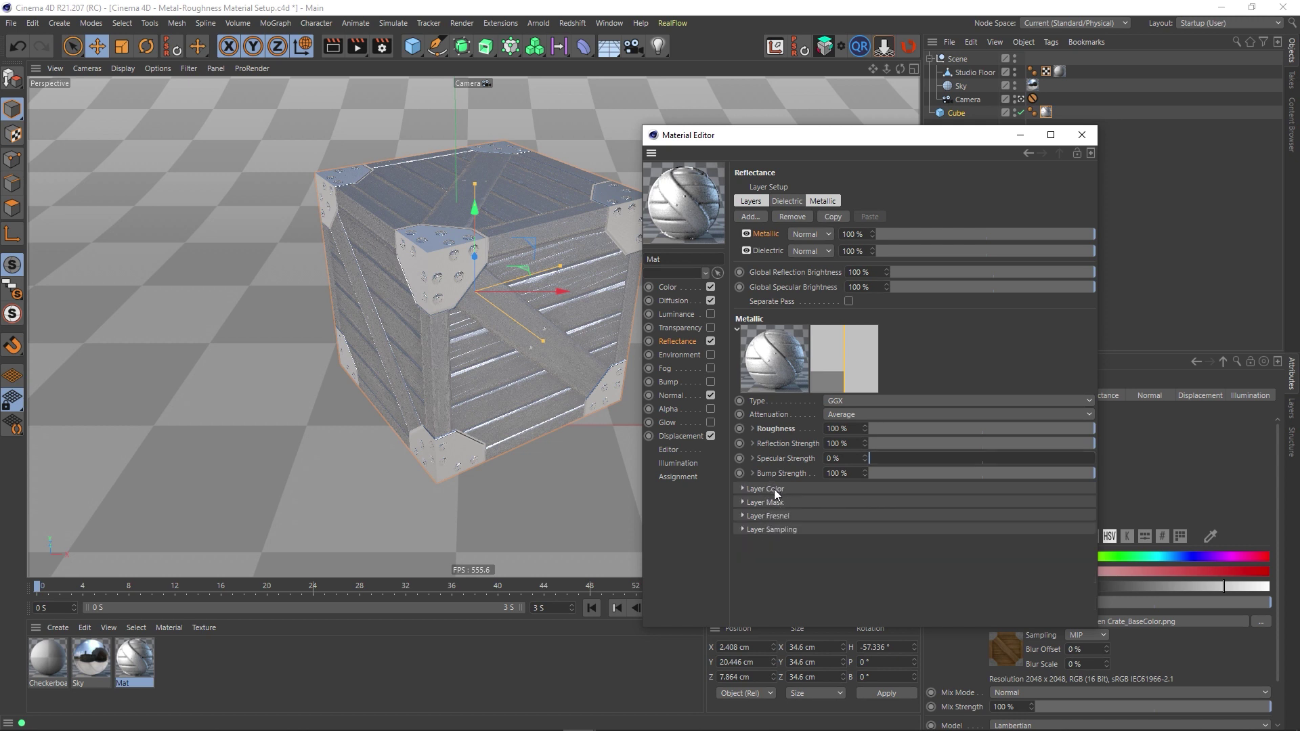
pyautogui.click(767, 503)
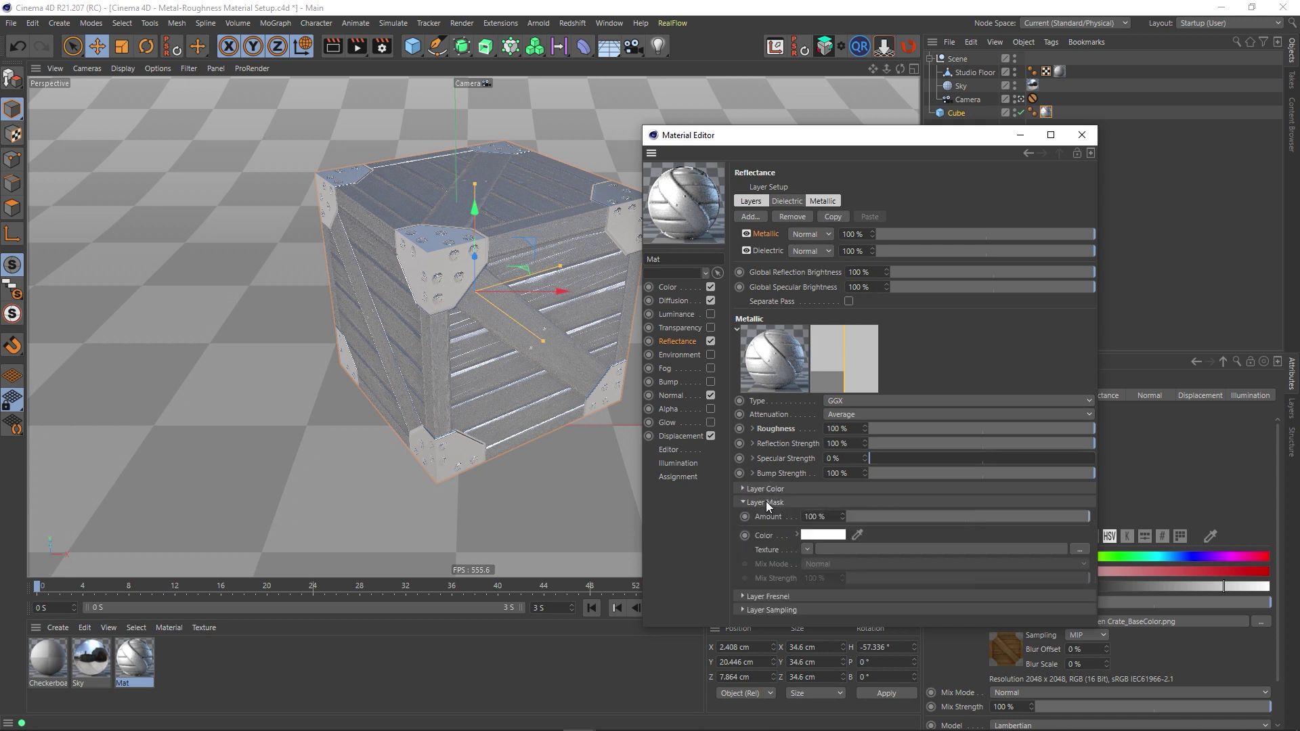
pyautogui.click(768, 503)
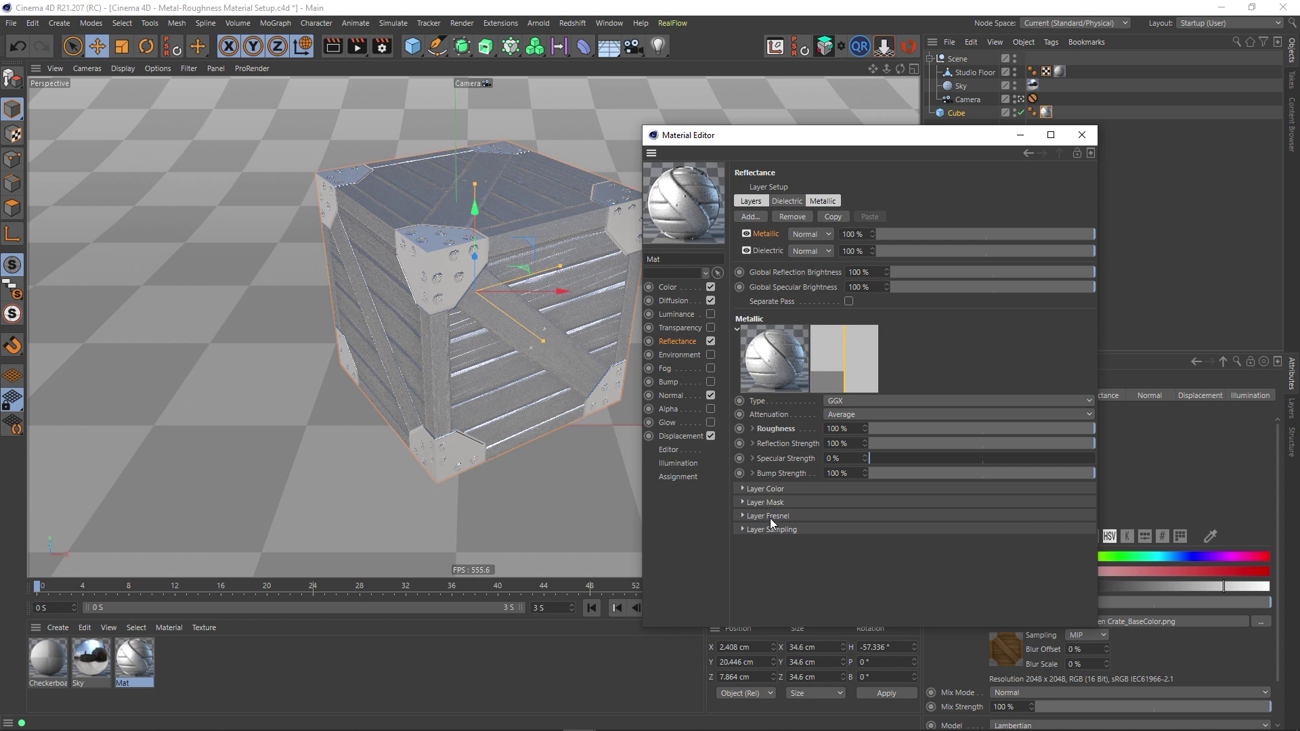
pyautogui.click(770, 518)
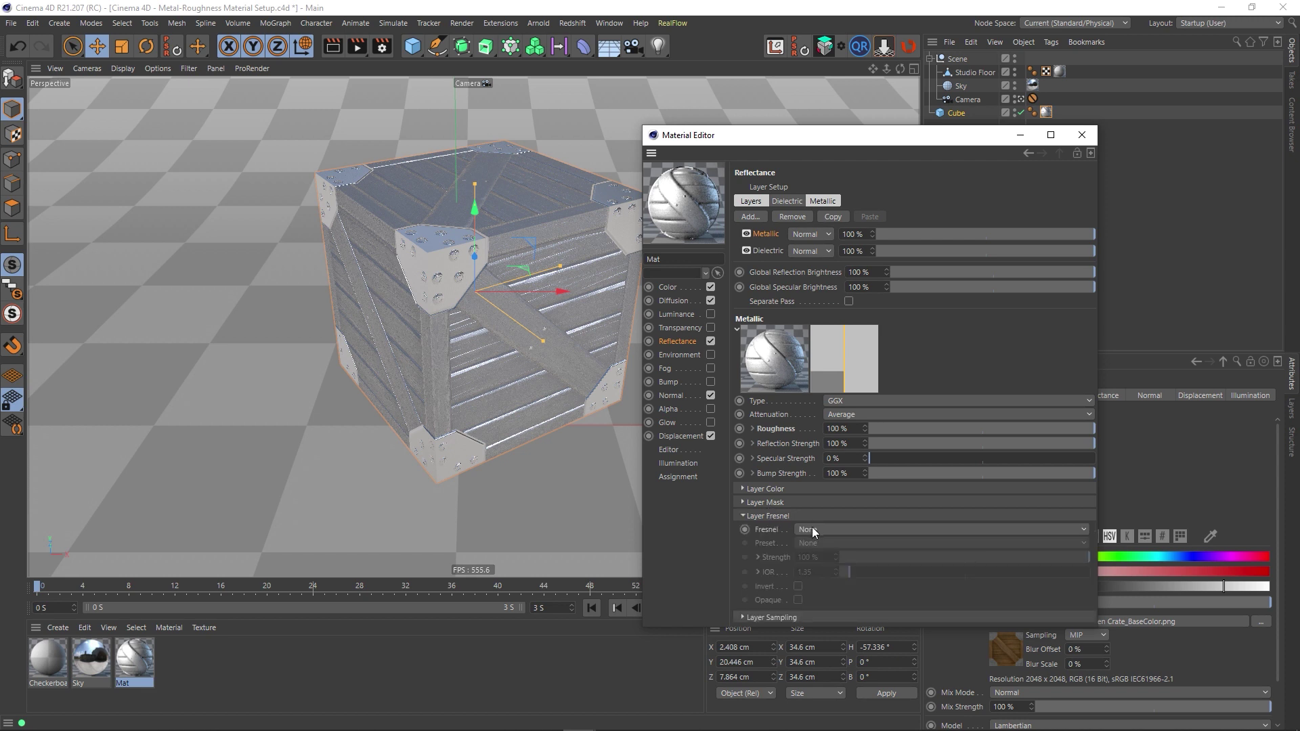
pyautogui.click(817, 529)
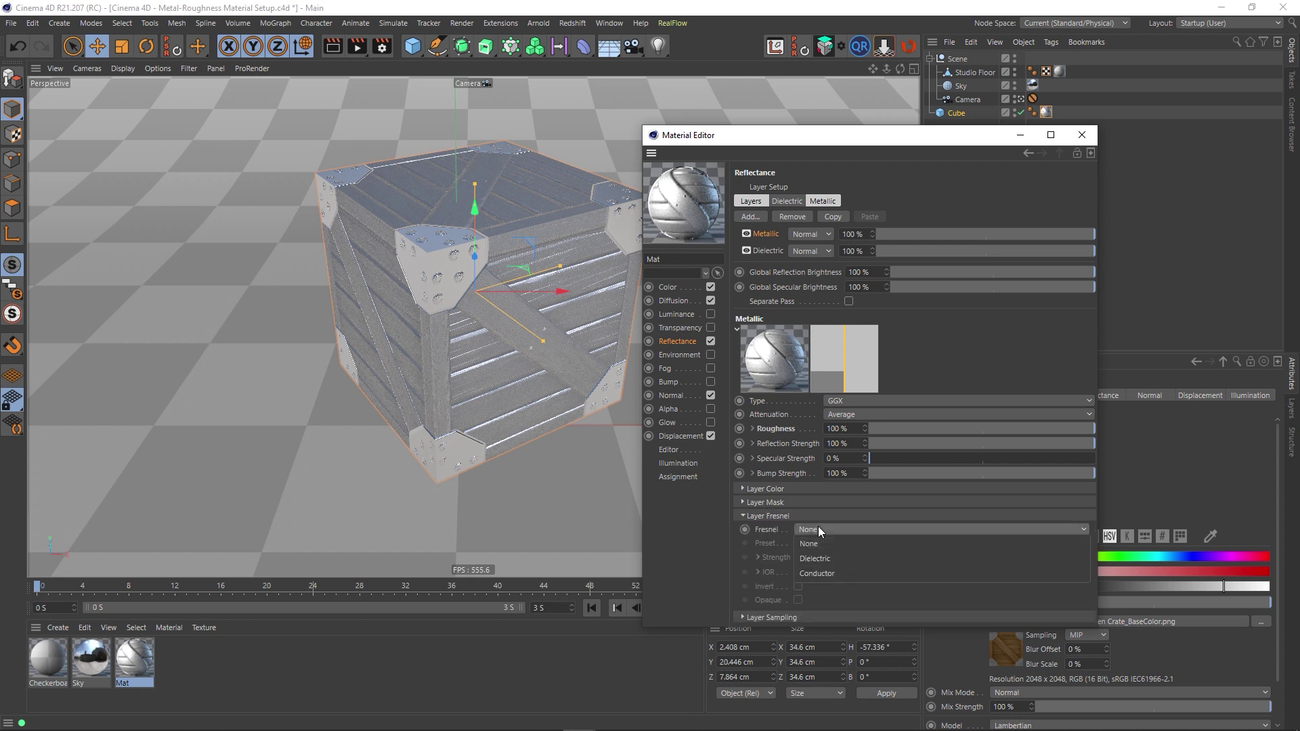
pyautogui.click(818, 575)
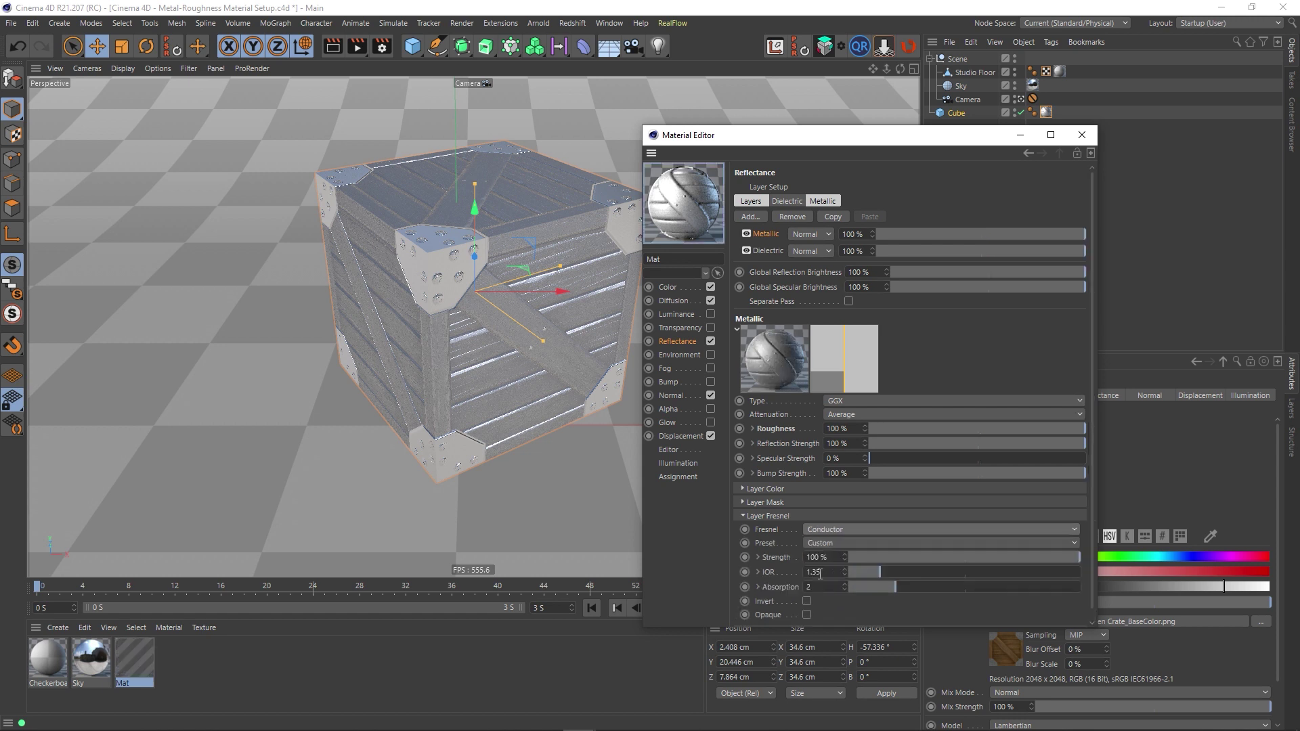
pyautogui.click(769, 516)
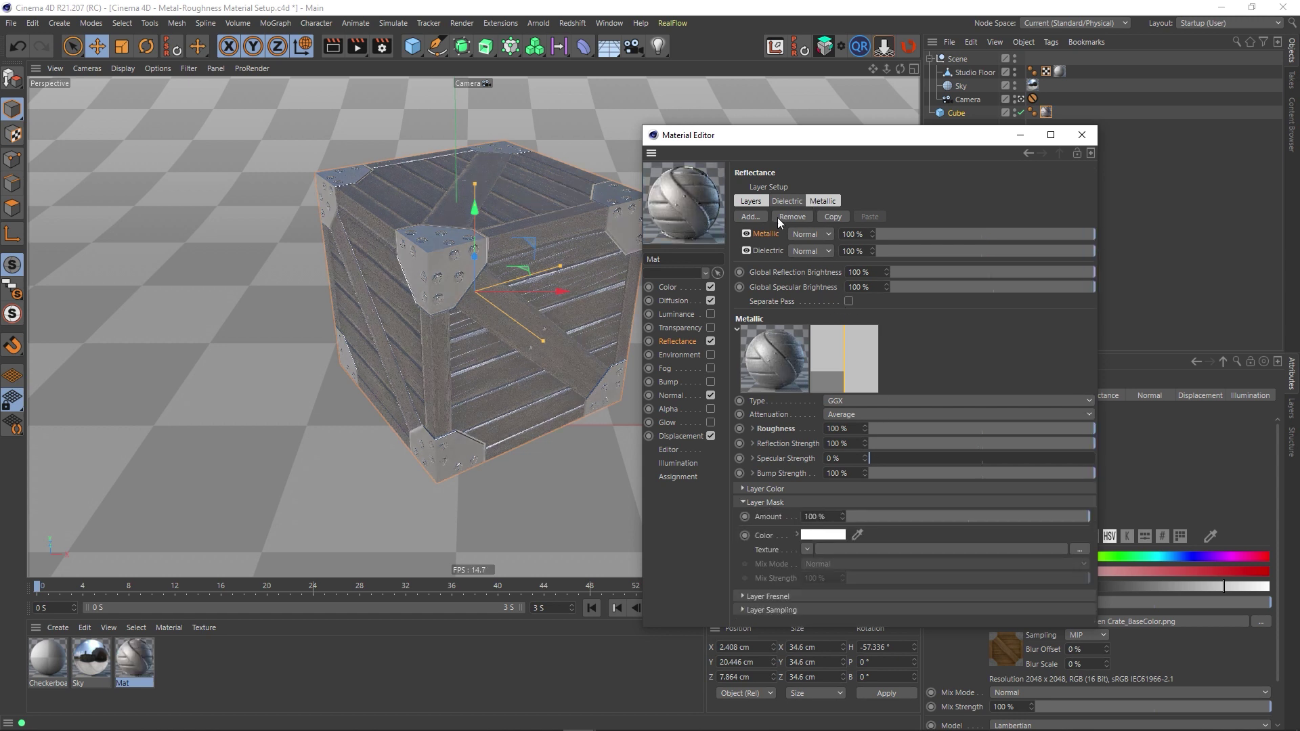
# Enlarge the file thumbnails and load Wooden Crate_Metallic.png as the Metallic layer's mask texture
pyautogui.click(1078, 549)
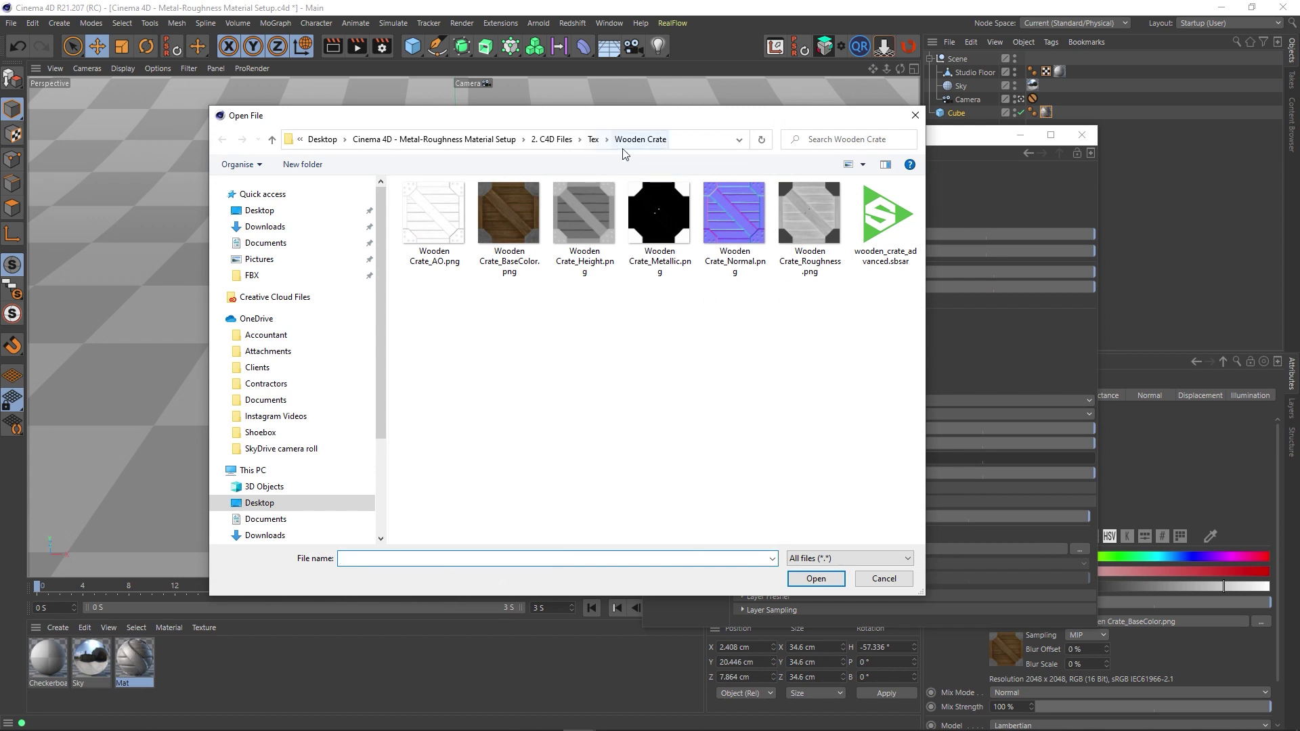
pyautogui.rightClick(580, 391)
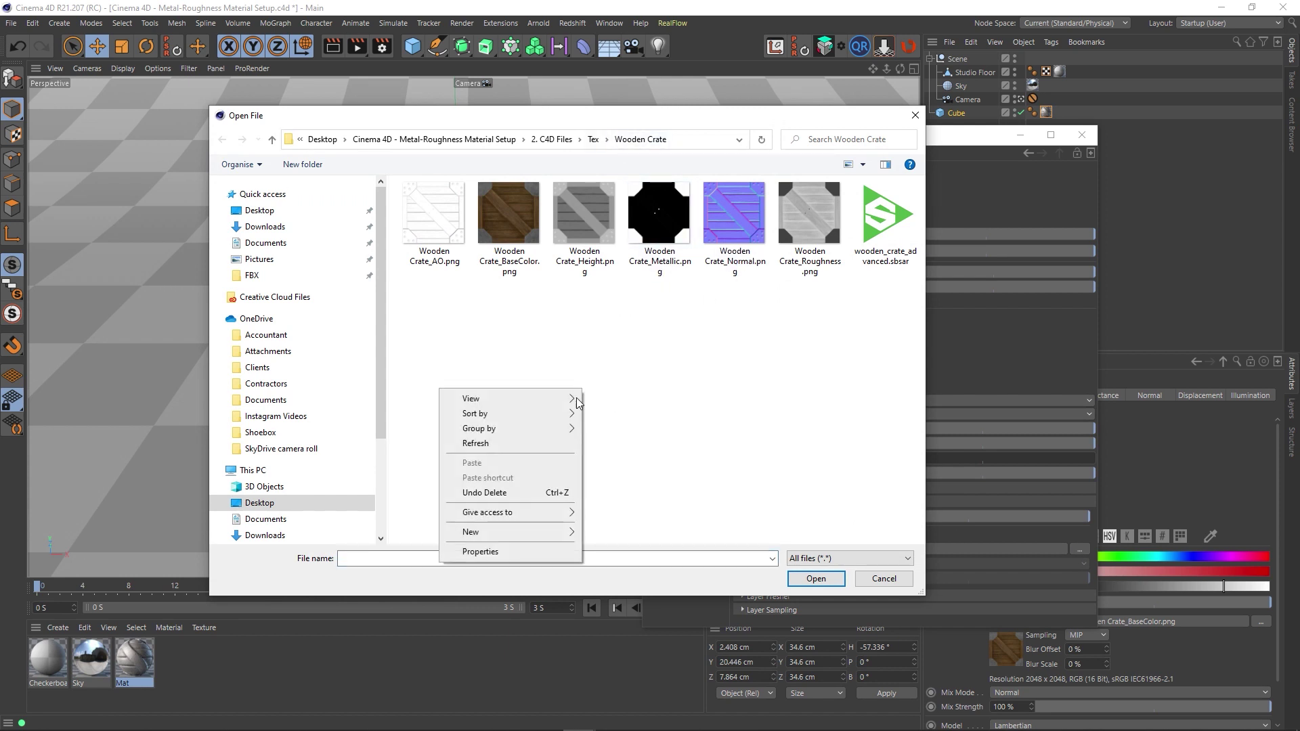
pyautogui.moveTo(579, 399)
pyautogui.click(620, 400)
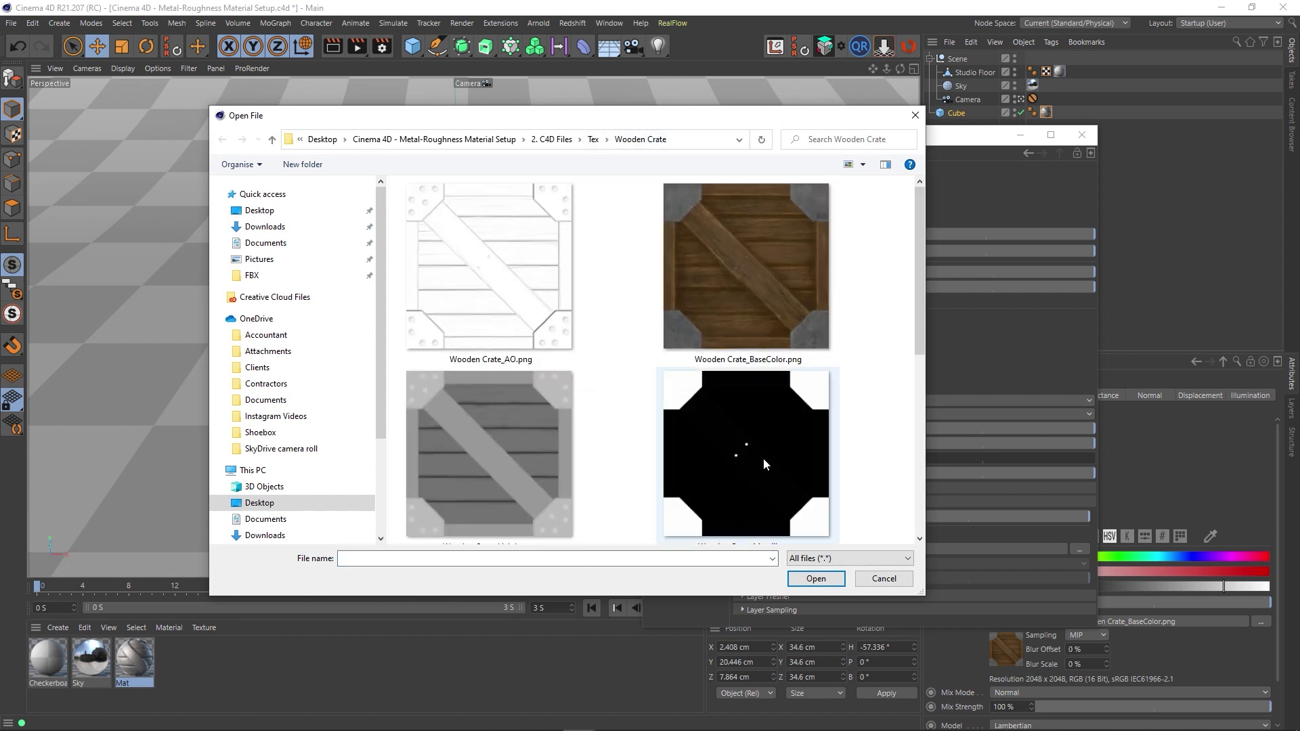
pyautogui.scroll(-2, 901, 403)
pyautogui.scroll(2, 872, 350)
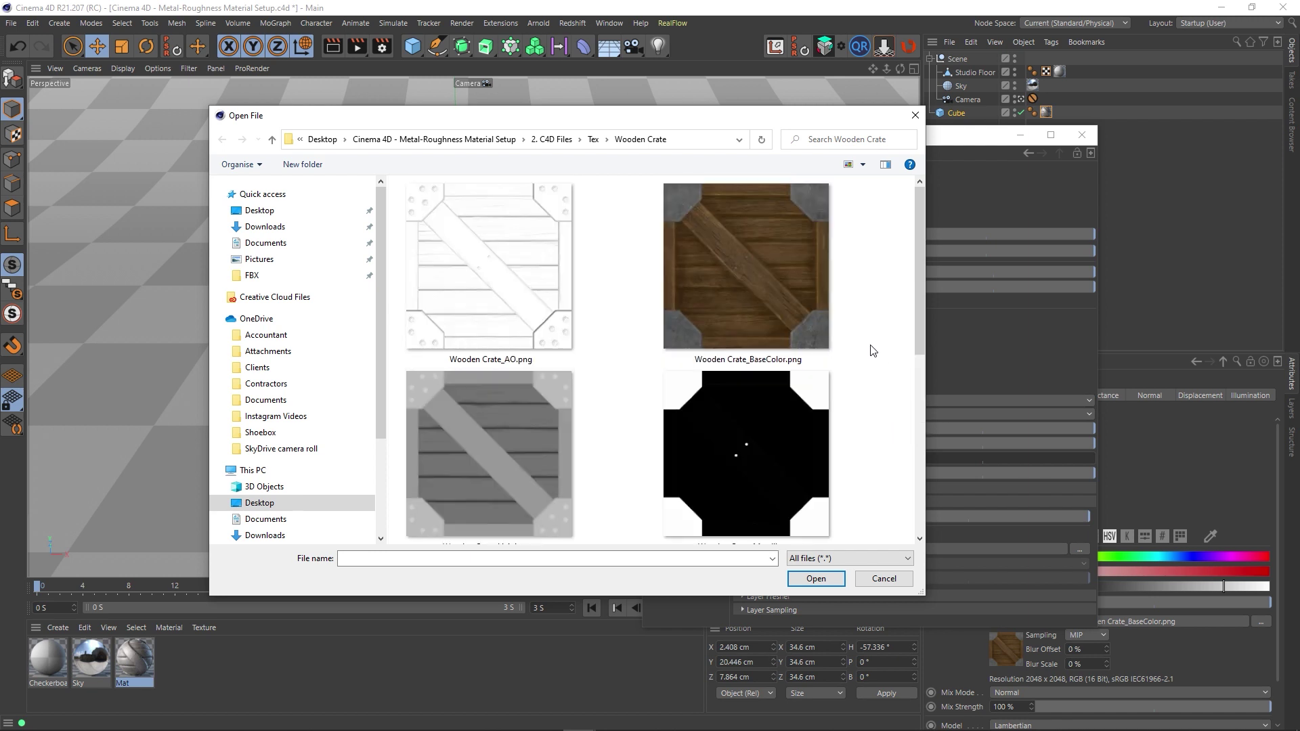
pyautogui.doubleClick(768, 422)
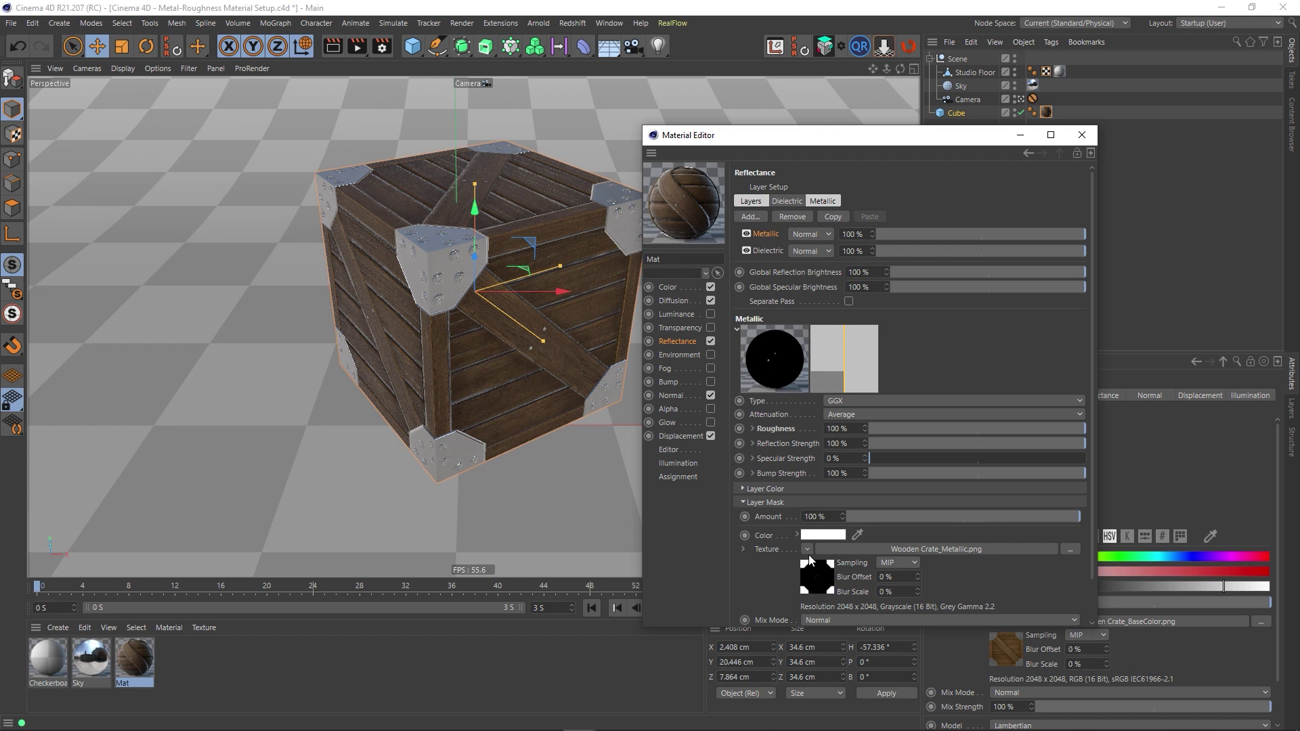
pyautogui.click(778, 504)
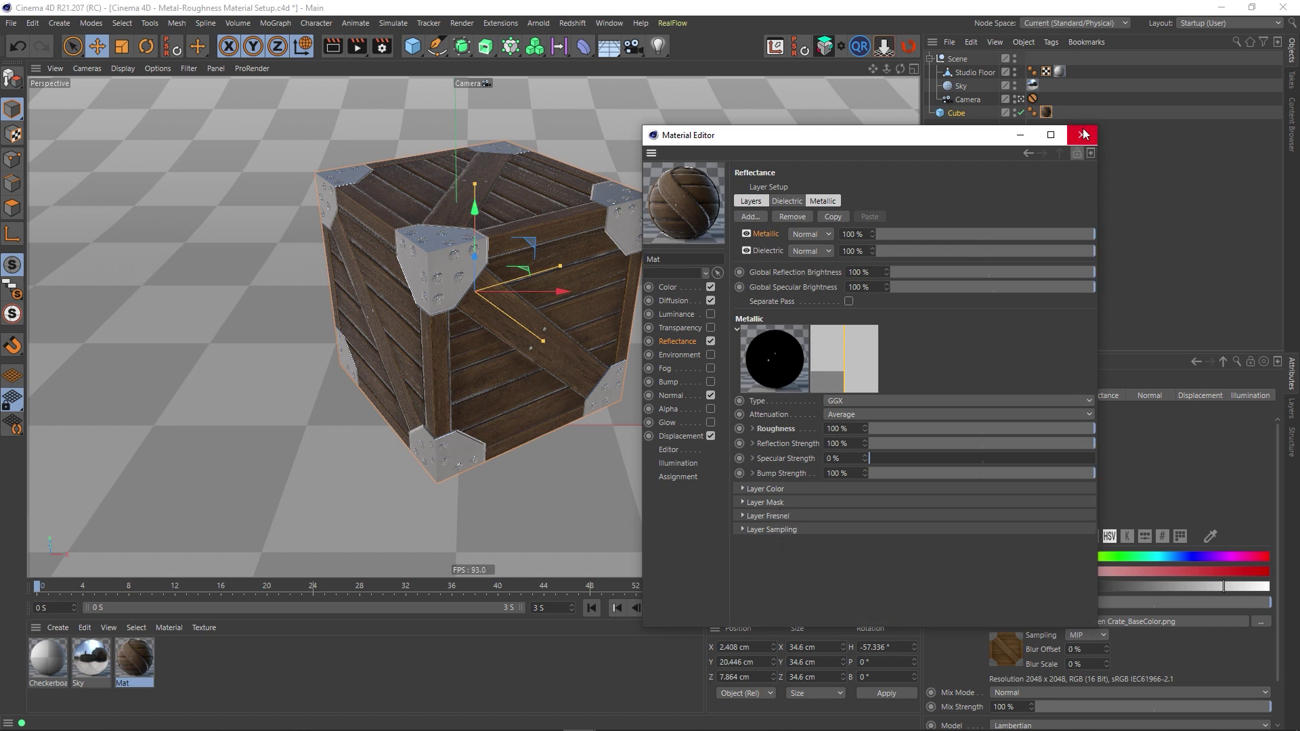
# Close the material editor and render the crate scene to the Picture Viewer
pyautogui.click(1080, 136)
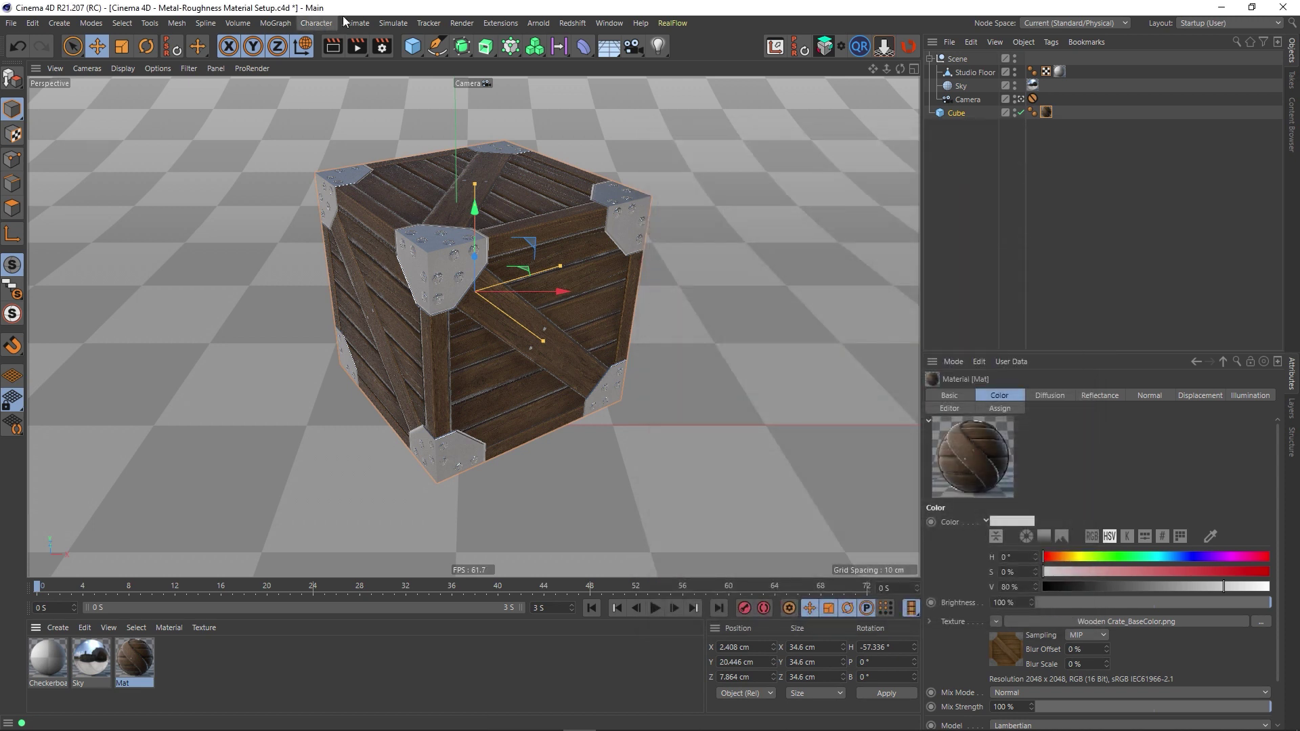
pyautogui.click(348, 43)
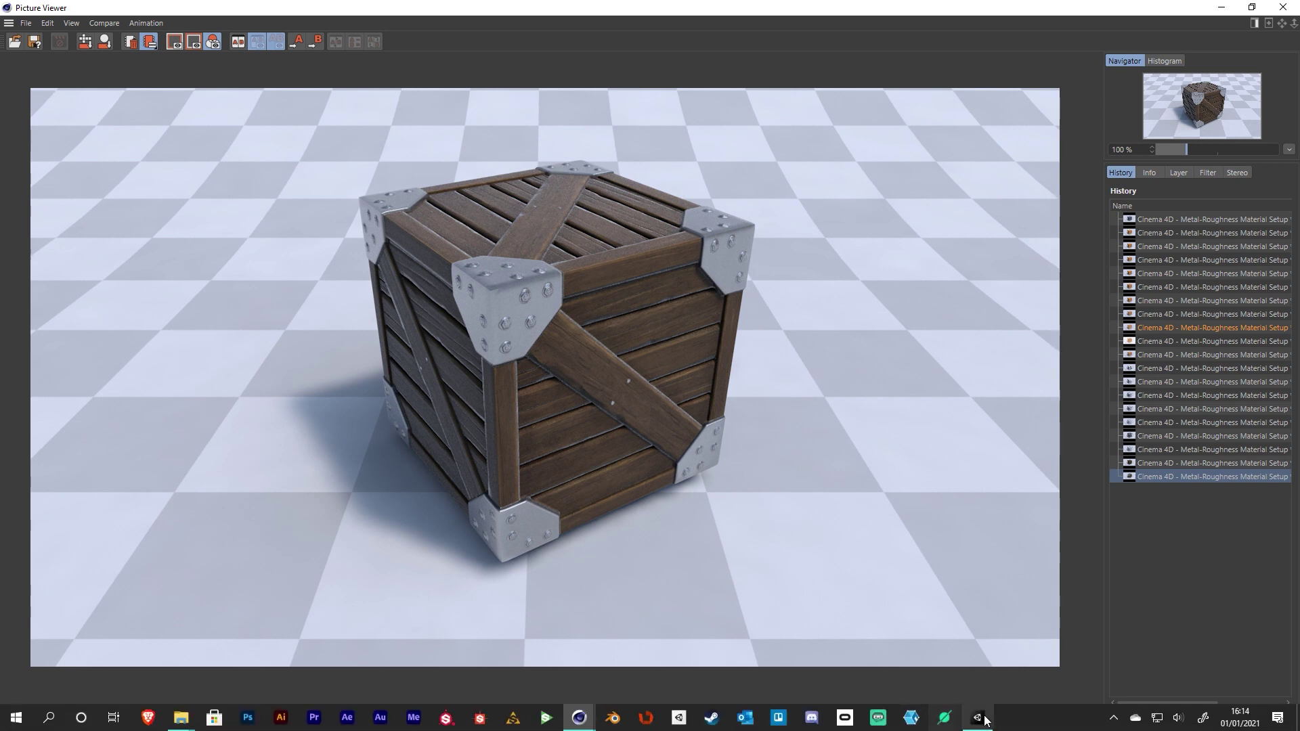
# Switch to Unity and examine the wooden crate's metal corners and planks up close for comparison with the render
pyautogui.click(977, 720)
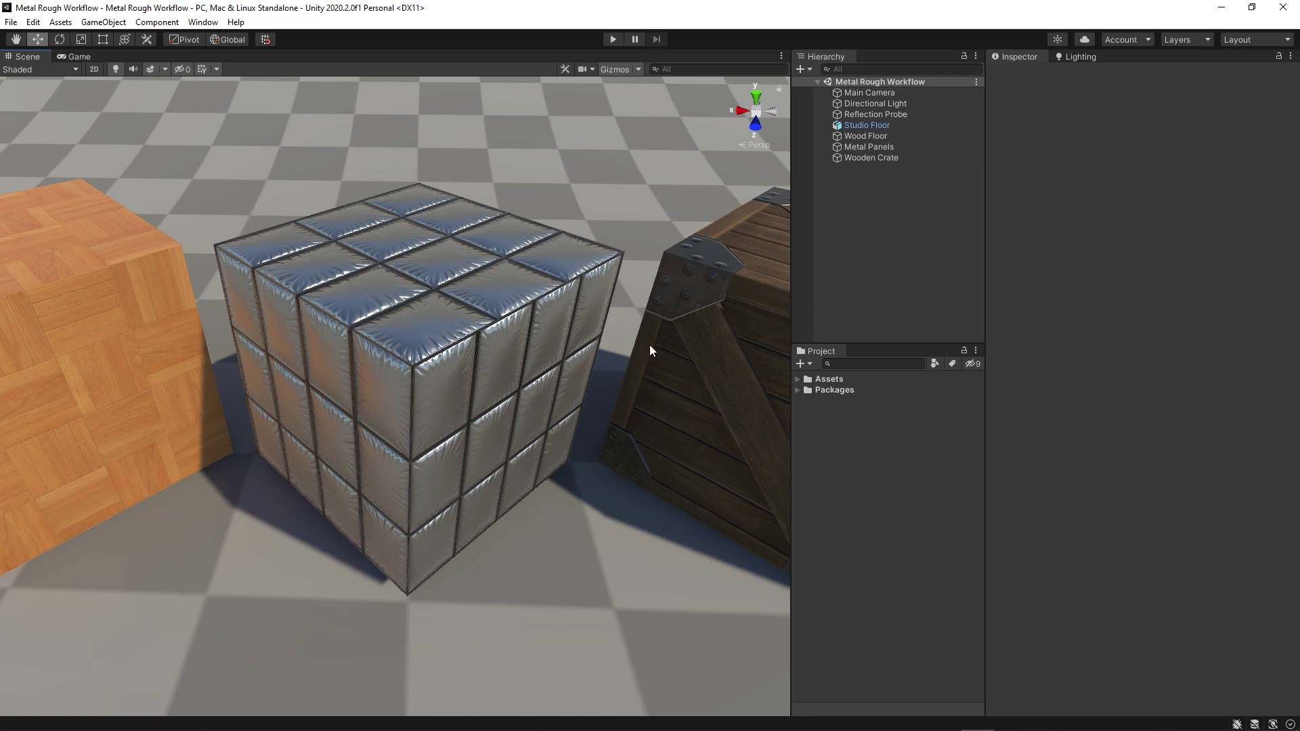
pyautogui.keyDown('alt'); pyautogui.moveTo(649, 344); pyautogui.dragTo(319, 360); pyautogui.keyUp('alt')
pyautogui.scroll(-5, 318, 360)
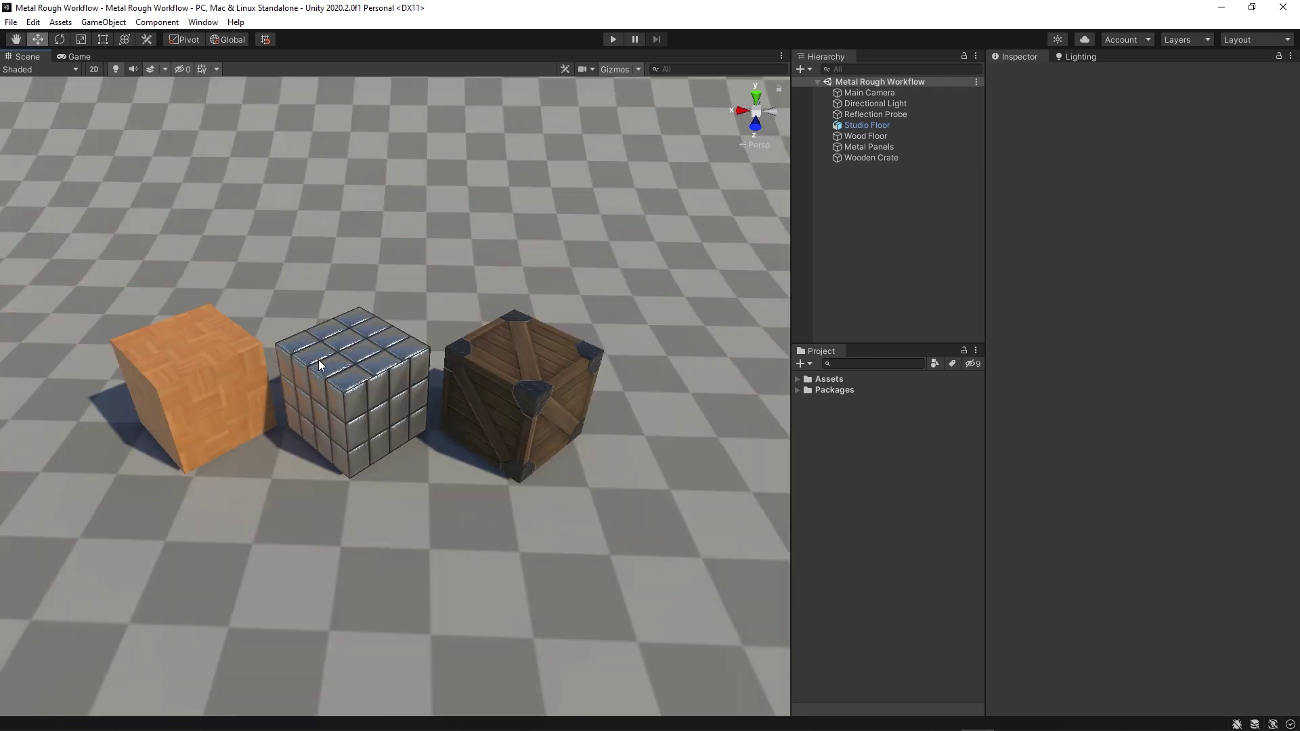
pyautogui.click(535, 351)
pyautogui.press('f')
pyautogui.keyDown('alt'); pyautogui.moveTo(469, 409); pyautogui.dragTo(510, 386); pyautogui.keyUp('alt')
pyautogui.click(900, 248)
pyautogui.keyDown('alt'); pyautogui.moveTo(596, 338); pyautogui.dragTo(348, 380); pyautogui.keyUp('alt')
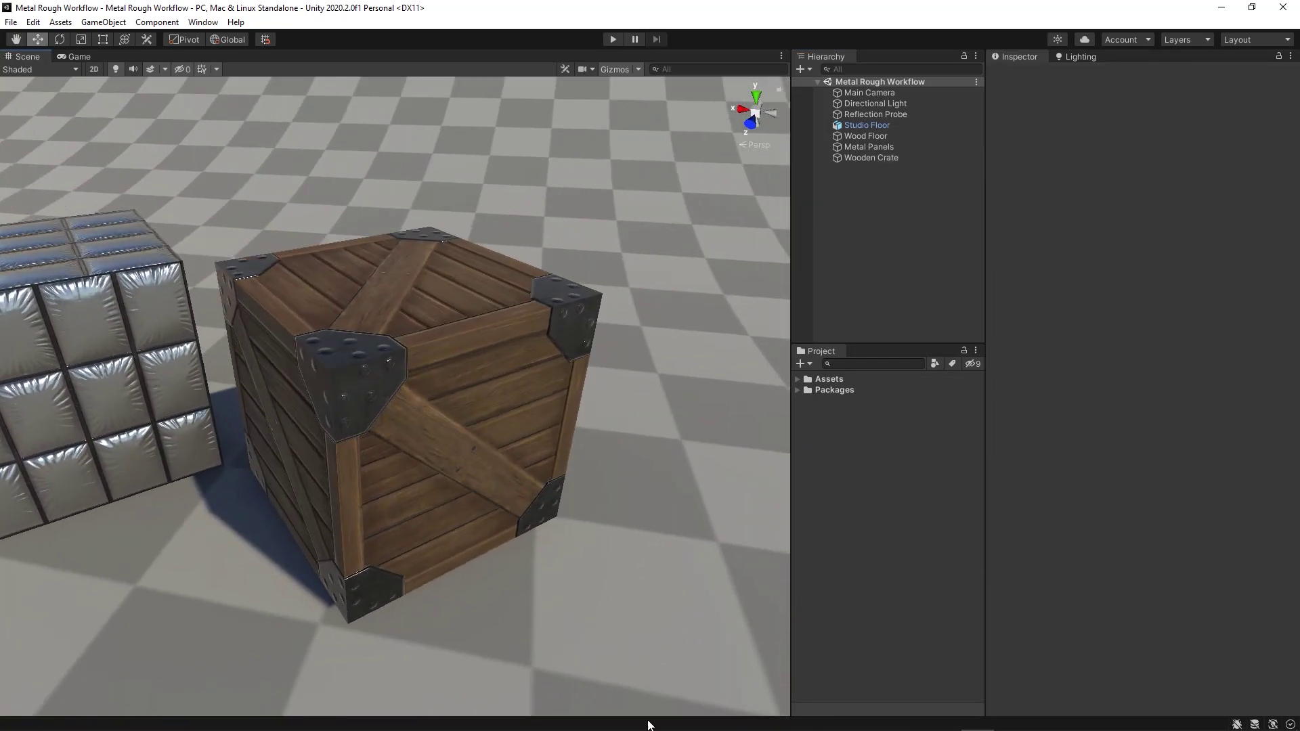
# Return to the rendered crate in the Picture Viewer, compare its metal corners, and close the render window
pyautogui.moveTo(579, 718)
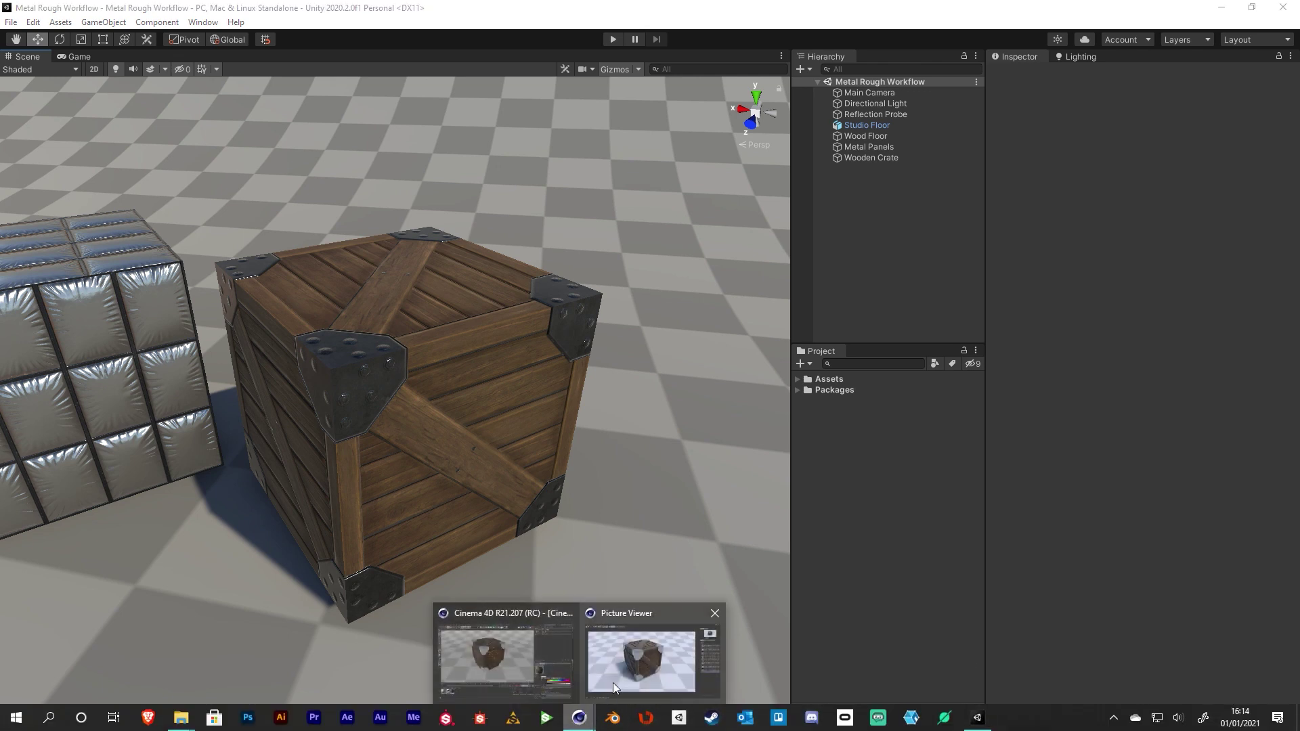
pyautogui.click(615, 685)
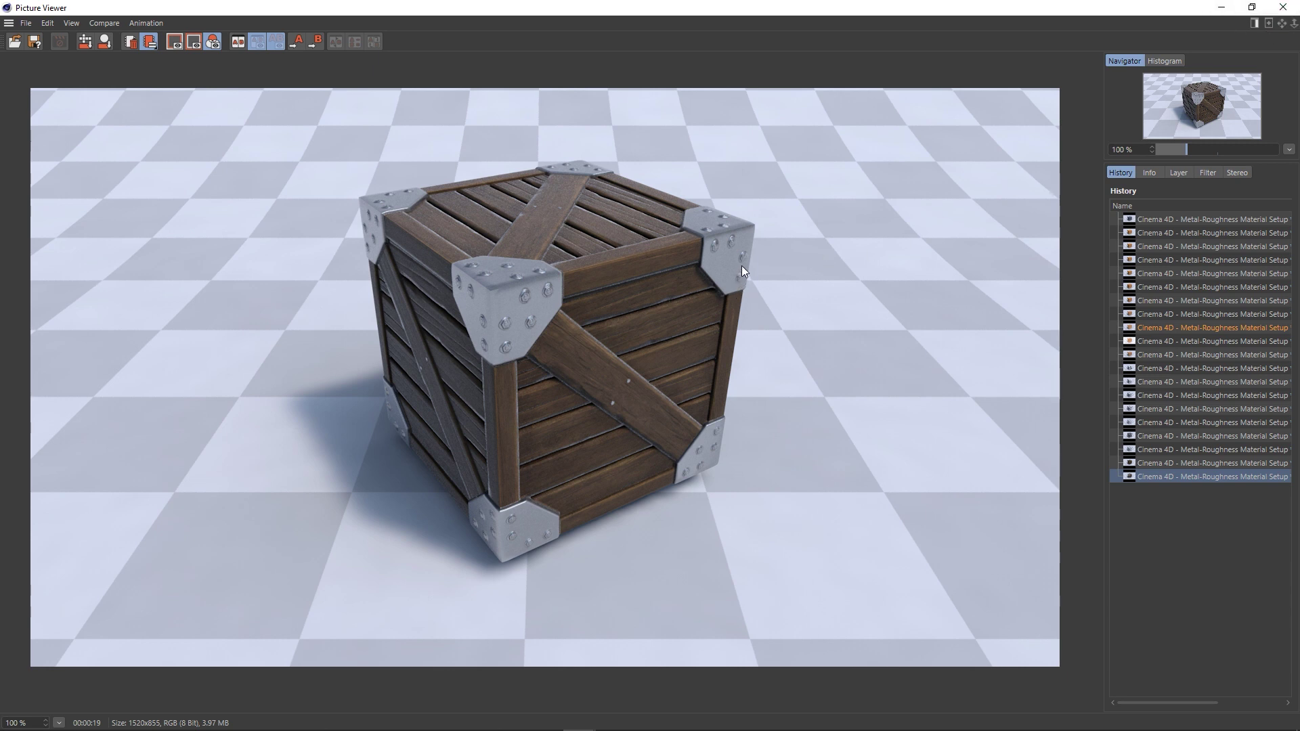
pyautogui.click(1284, 7)
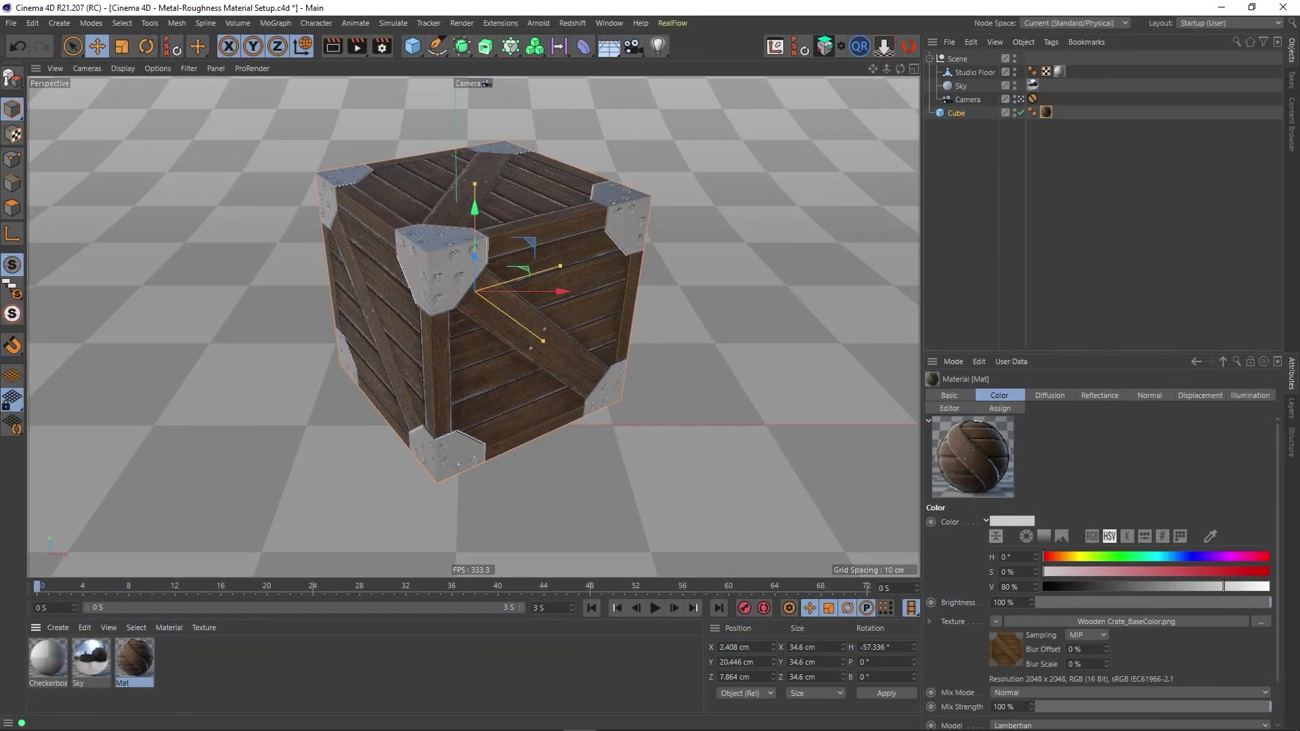
# Reopen the crate material Mat for editing and disable its Color channel
pyautogui.doubleClick(128, 660)
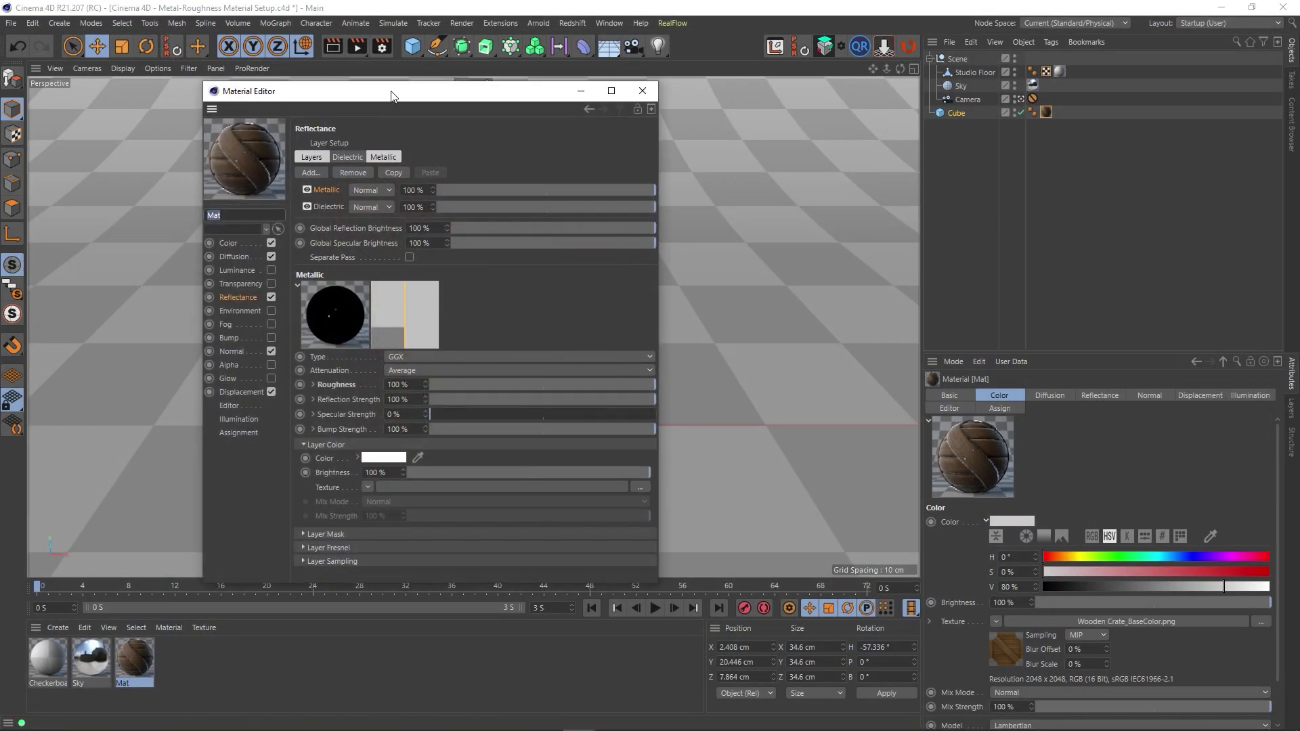
pyautogui.moveTo(392, 95); pyautogui.dragTo(823, 115)
pyautogui.click(702, 264)
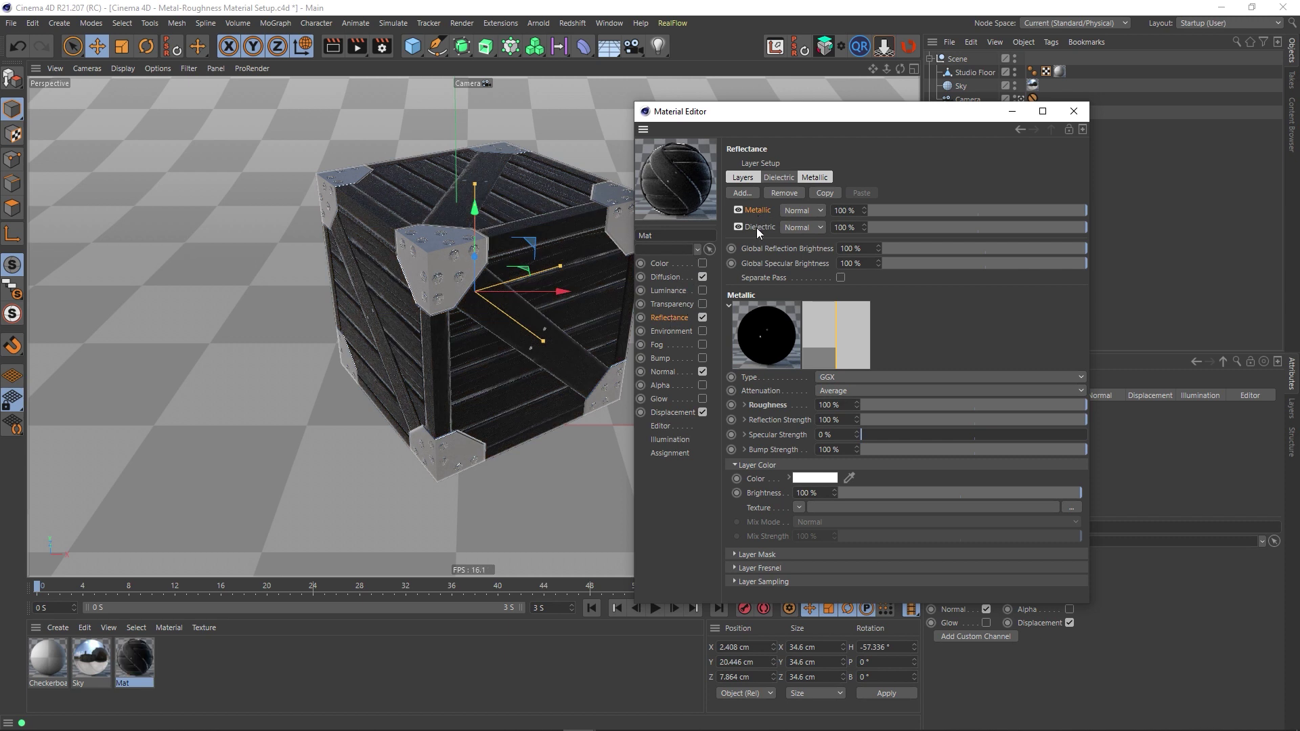
# Load Wooden Crate_BaseColor.png as the Metallic layer's color texture and close the material editor
pyautogui.click(1069, 507)
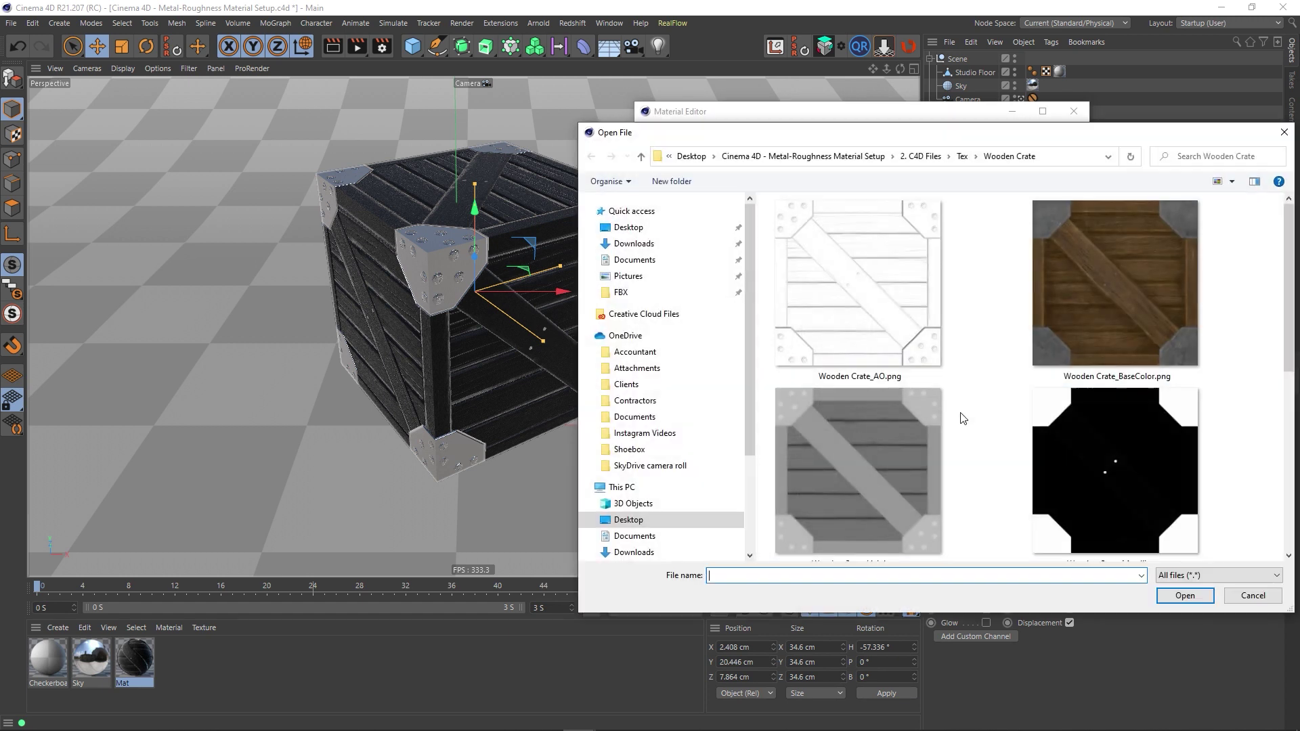
pyautogui.doubleClick(1112, 293)
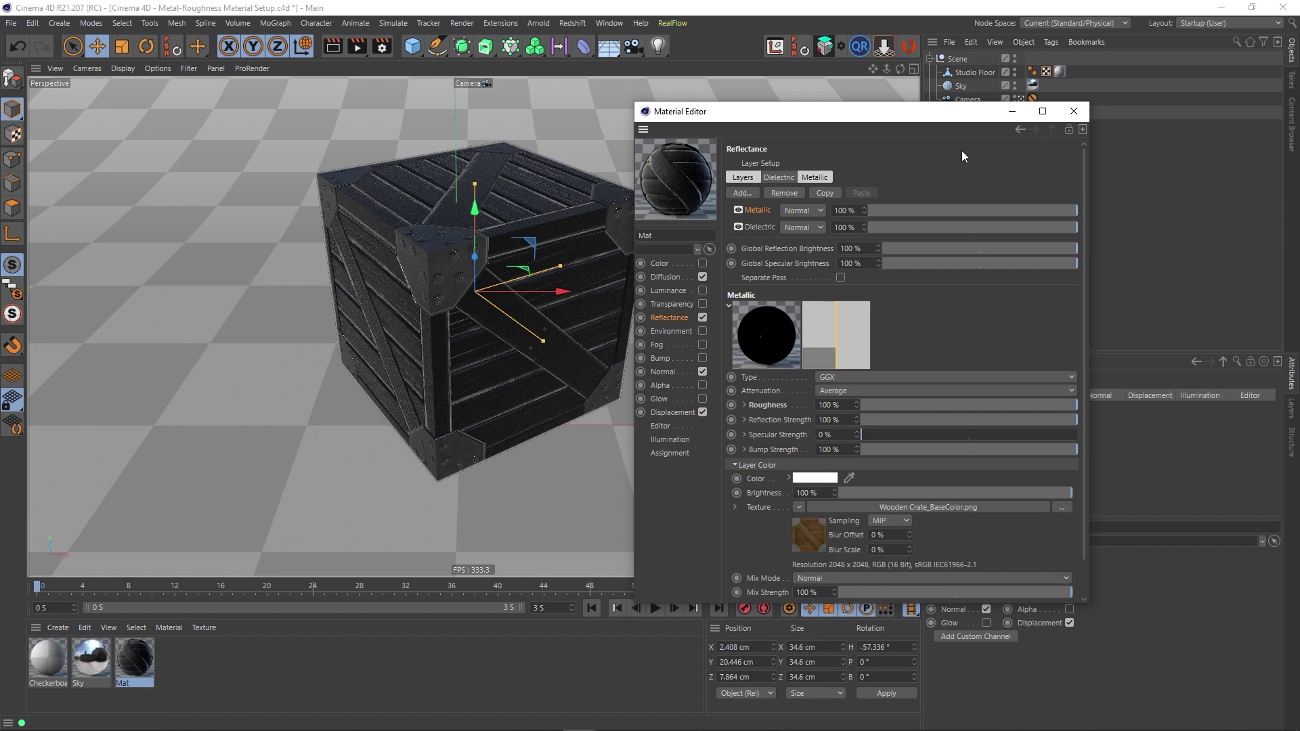
pyautogui.click(1074, 111)
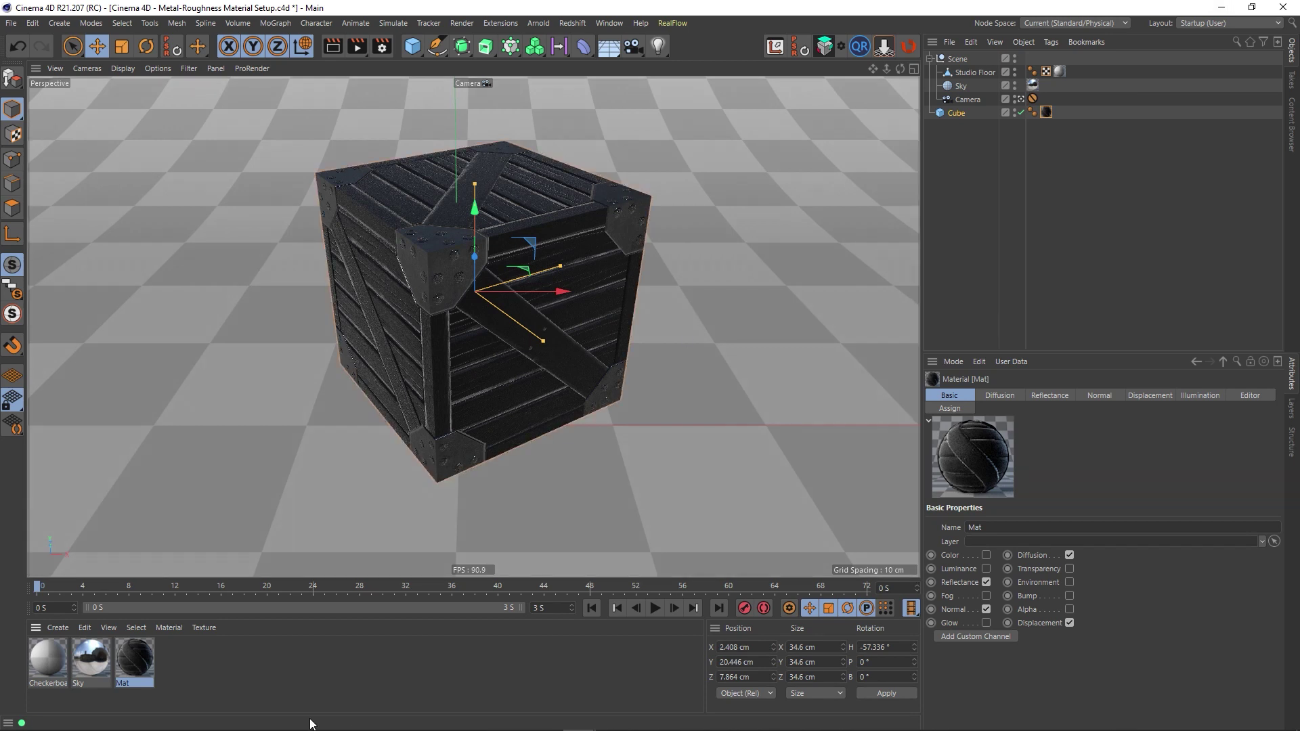
# Add a Lambertian (Diffuse) reflectance layer to the crate material and move it below the Dielectric layer
pyautogui.doubleClick(129, 664)
pyautogui.moveTo(368, 99); pyautogui.dragTo(830, 107)
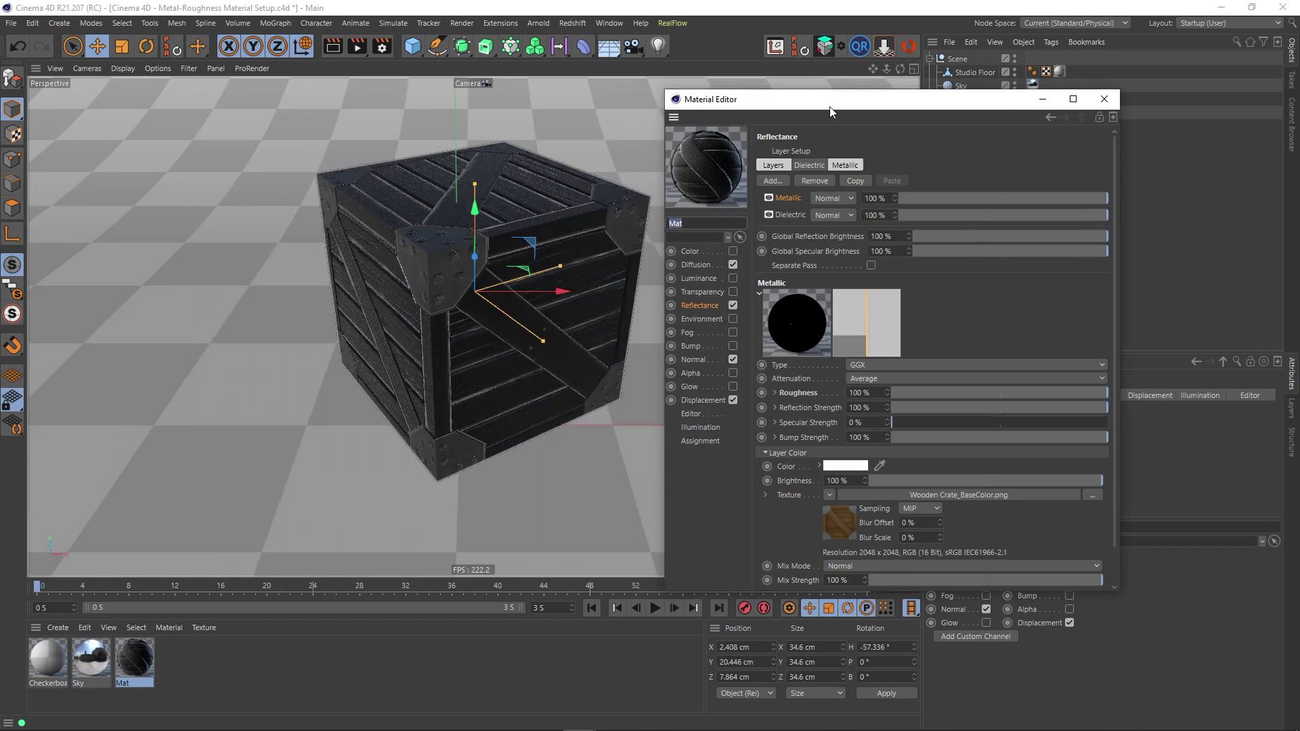
pyautogui.click(775, 182)
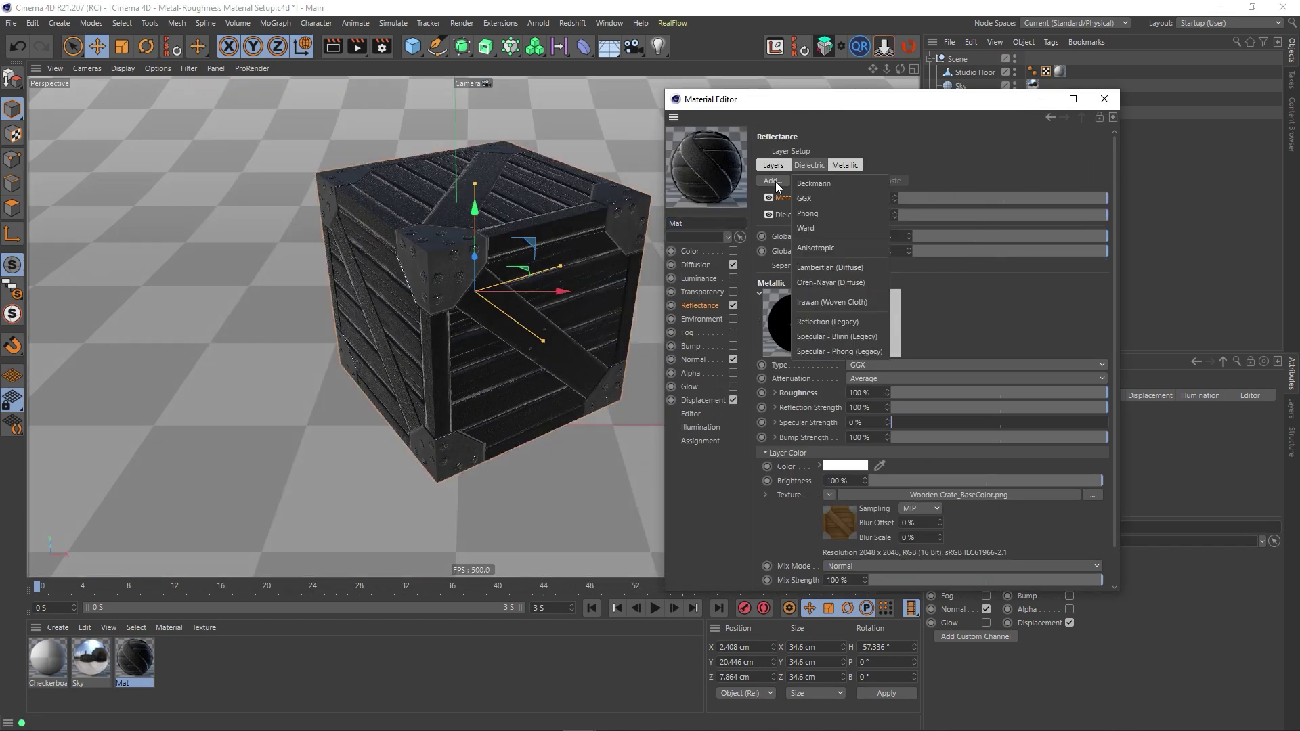
pyautogui.click(819, 270)
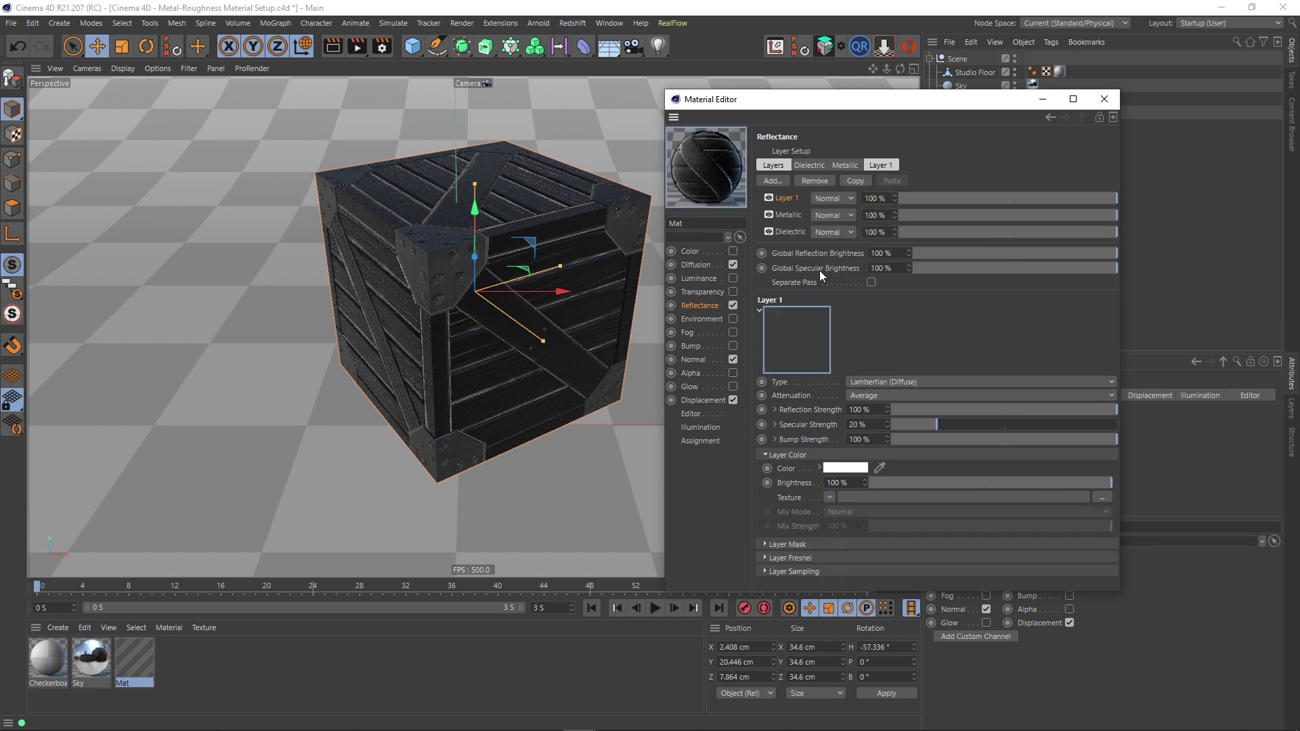
pyautogui.moveTo(789, 232); pyautogui.dragTo(790, 240)
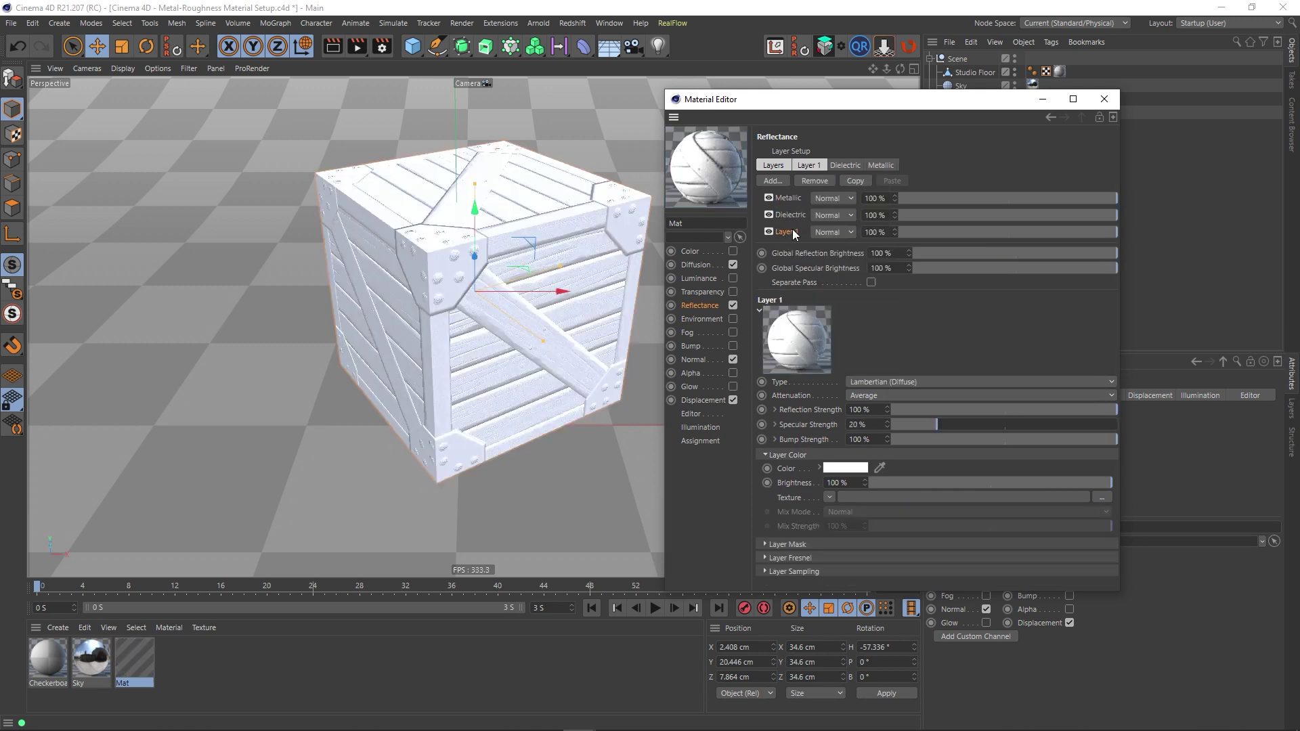
# Rename the Lambertian layer to Diffuse and load Wooden Crate_BaseColor.png as its color texture
pyautogui.doubleClick(783, 229)
pyautogui.write('D')
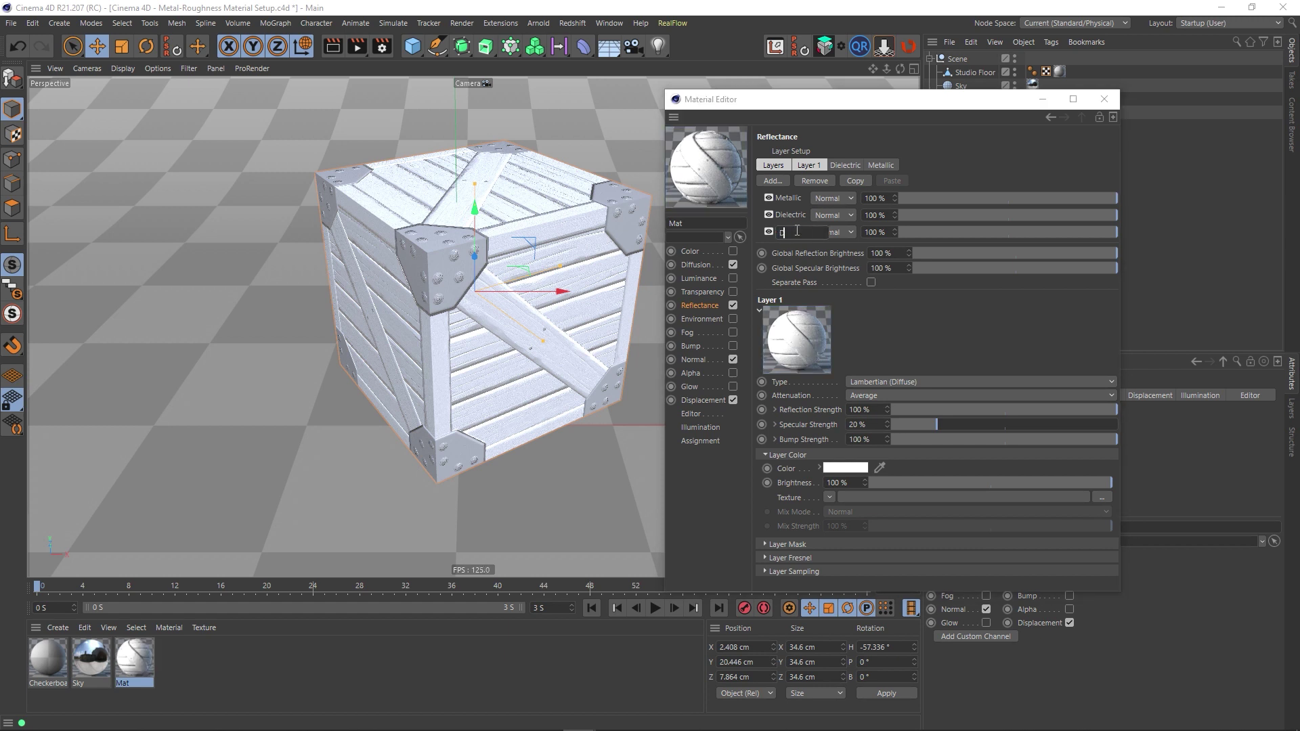
pyautogui.write('iffuse')
pyautogui.press('Return')
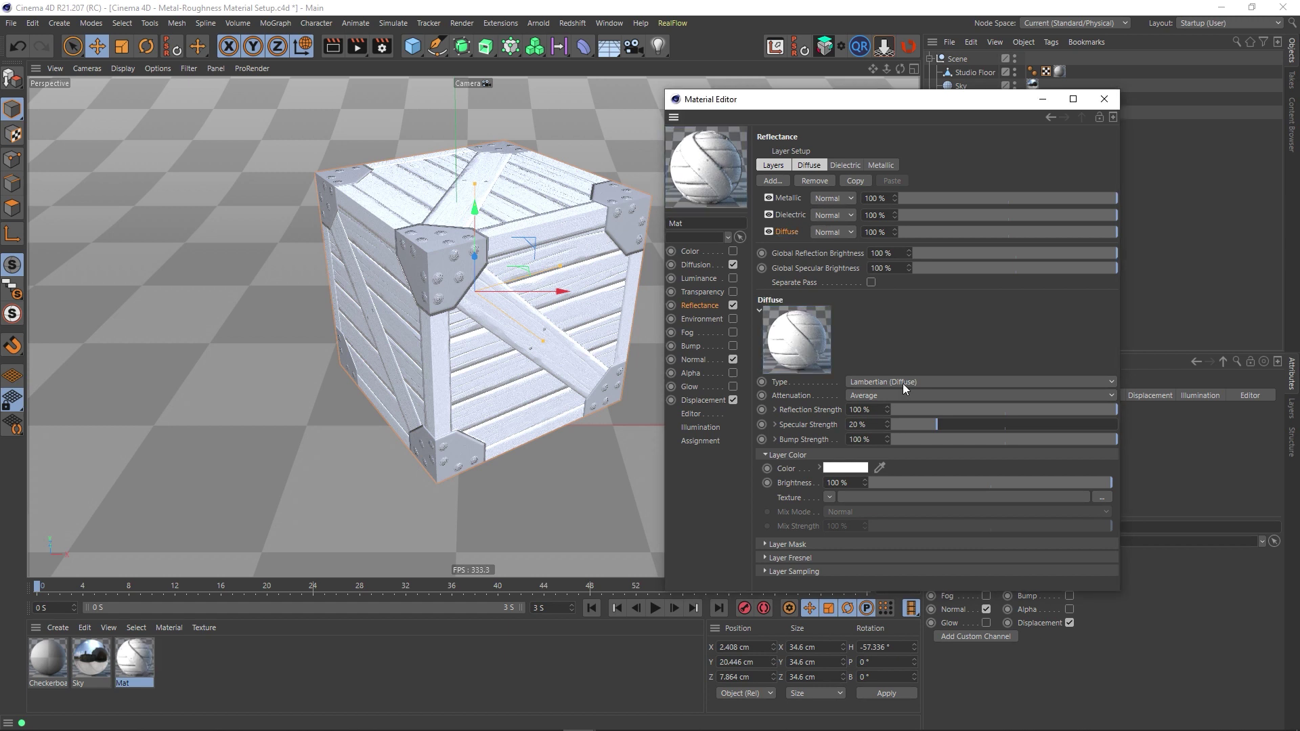
pyautogui.click(1102, 497)
pyautogui.click(1161, 288)
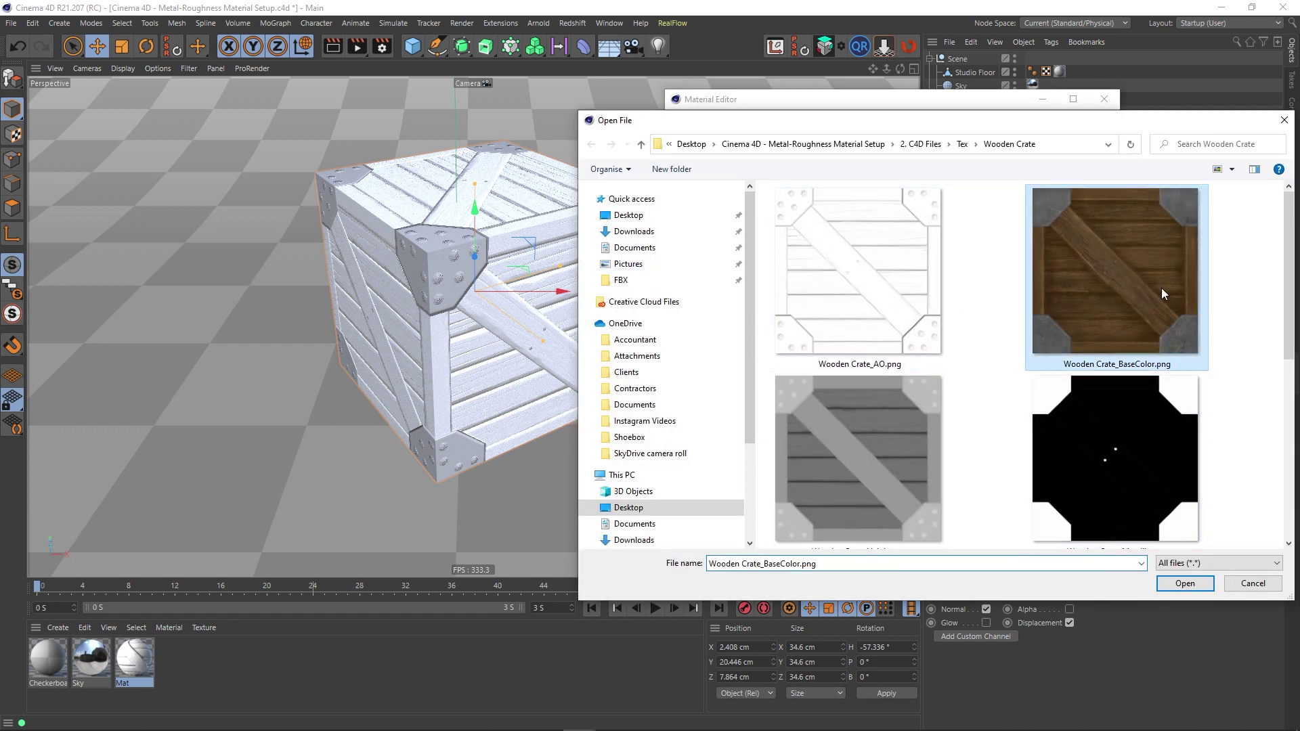
pyautogui.doubleClick(1161, 288)
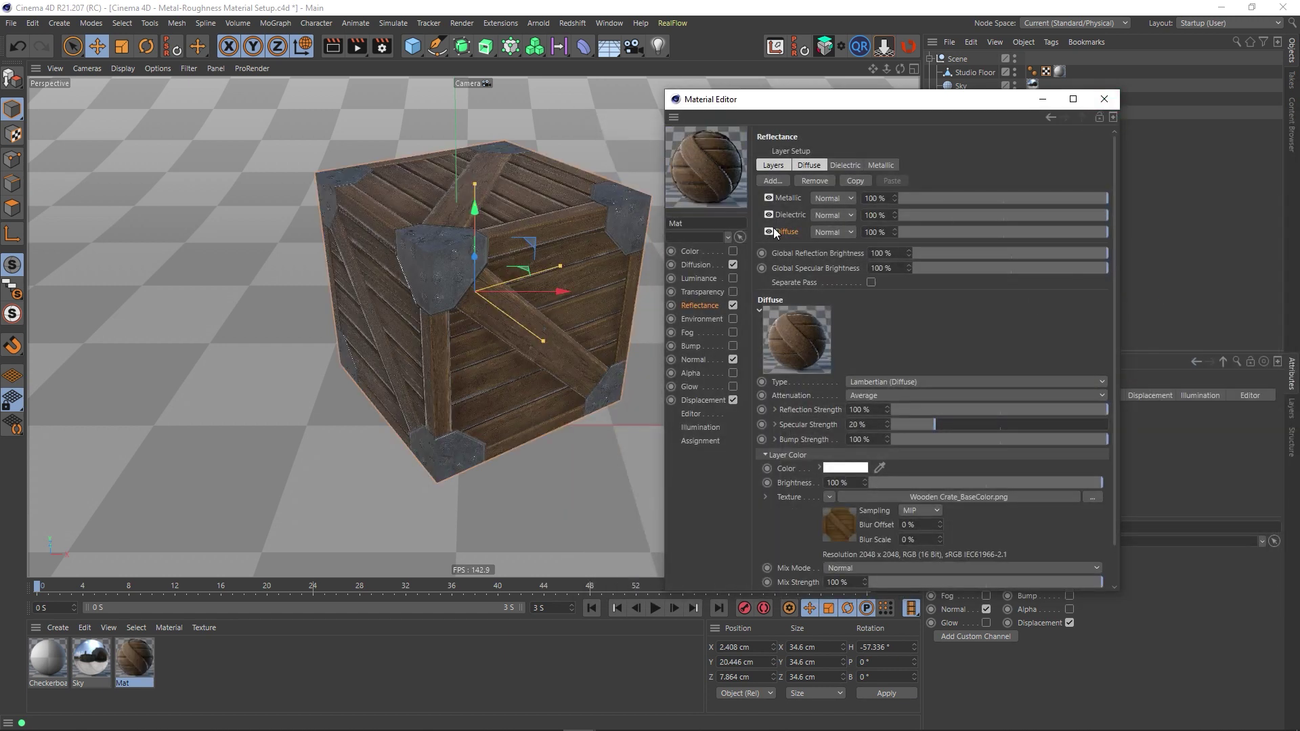
# Check the Diffuse layer's Fresnel settings, close the material editor, and render the crate to the Picture Viewer
pyautogui.click(786, 455)
pyautogui.click(787, 481)
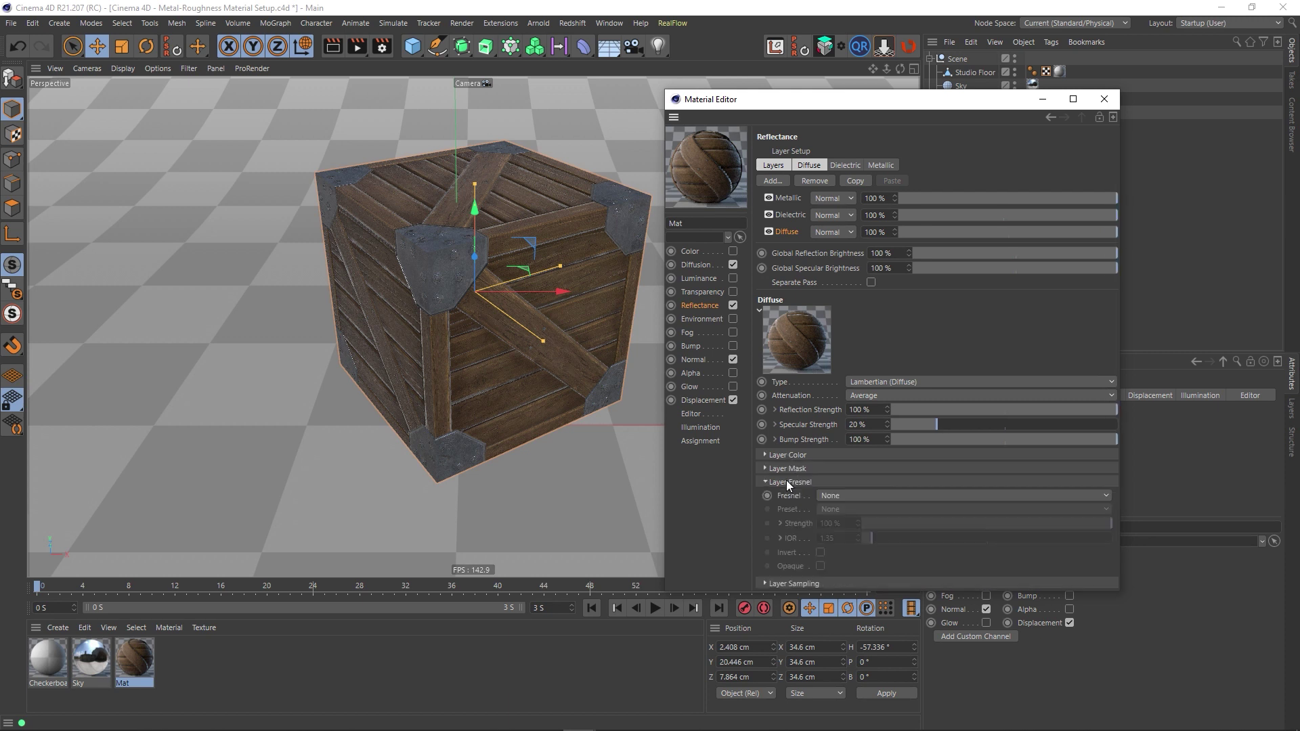
pyautogui.click(786, 481)
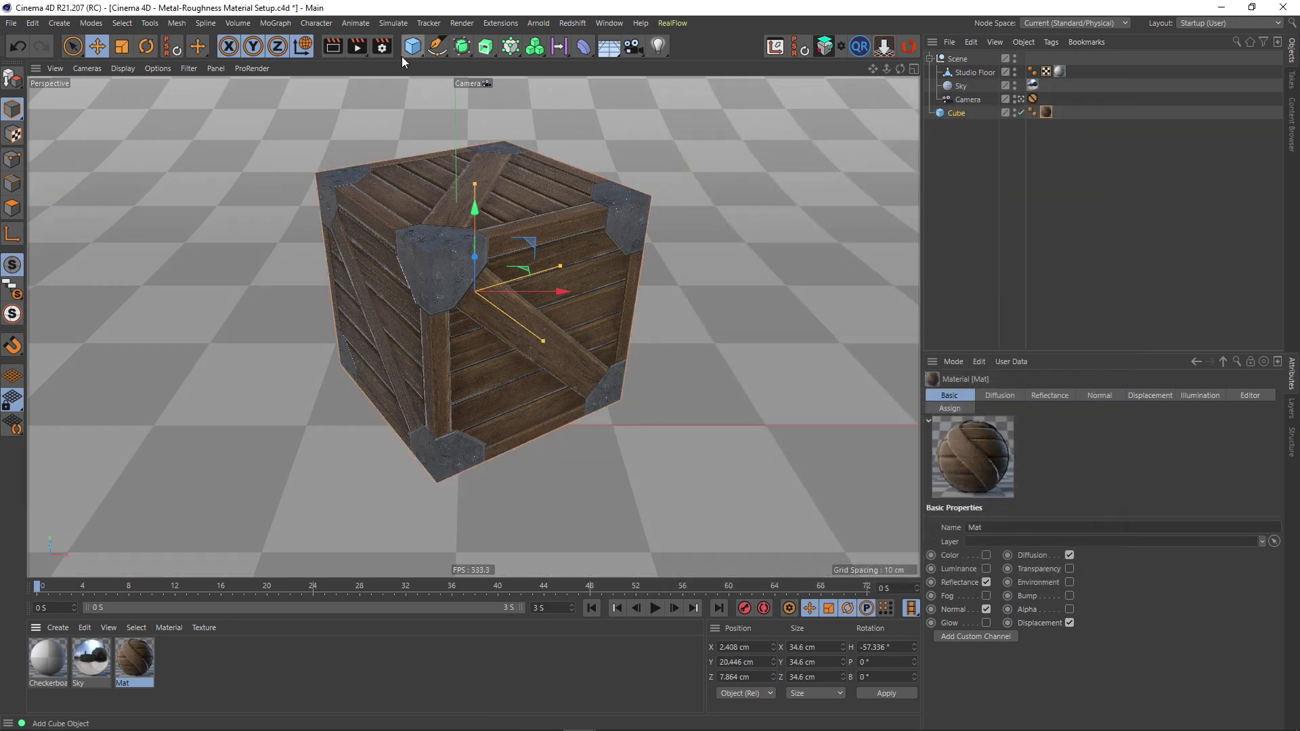
pyautogui.click(359, 47)
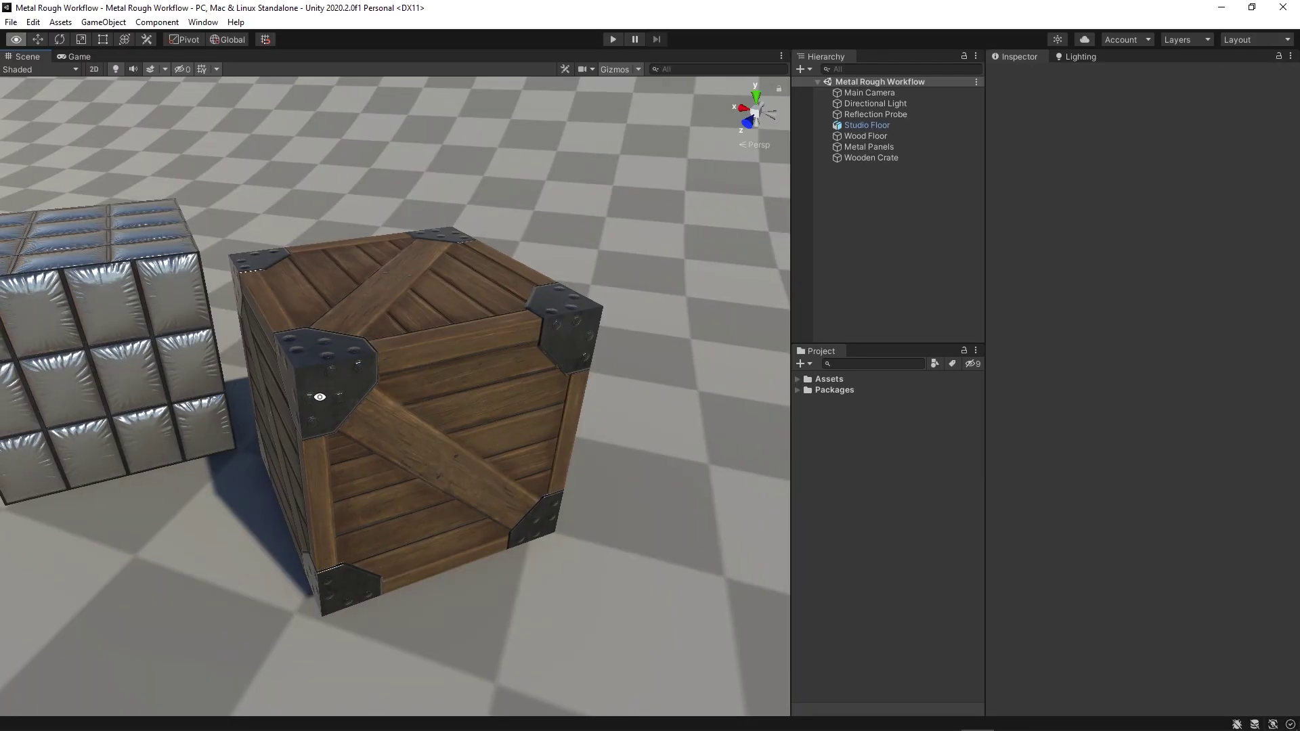
# Compare the wooden crate in Unity with the Cinema 4D render, and close the Picture Viewer
pyautogui.keyDown('alt'); pyautogui.moveTo(319, 397); pyautogui.dragTo(317, 398); pyautogui.keyUp('alt')
pyautogui.moveTo(779, 728)
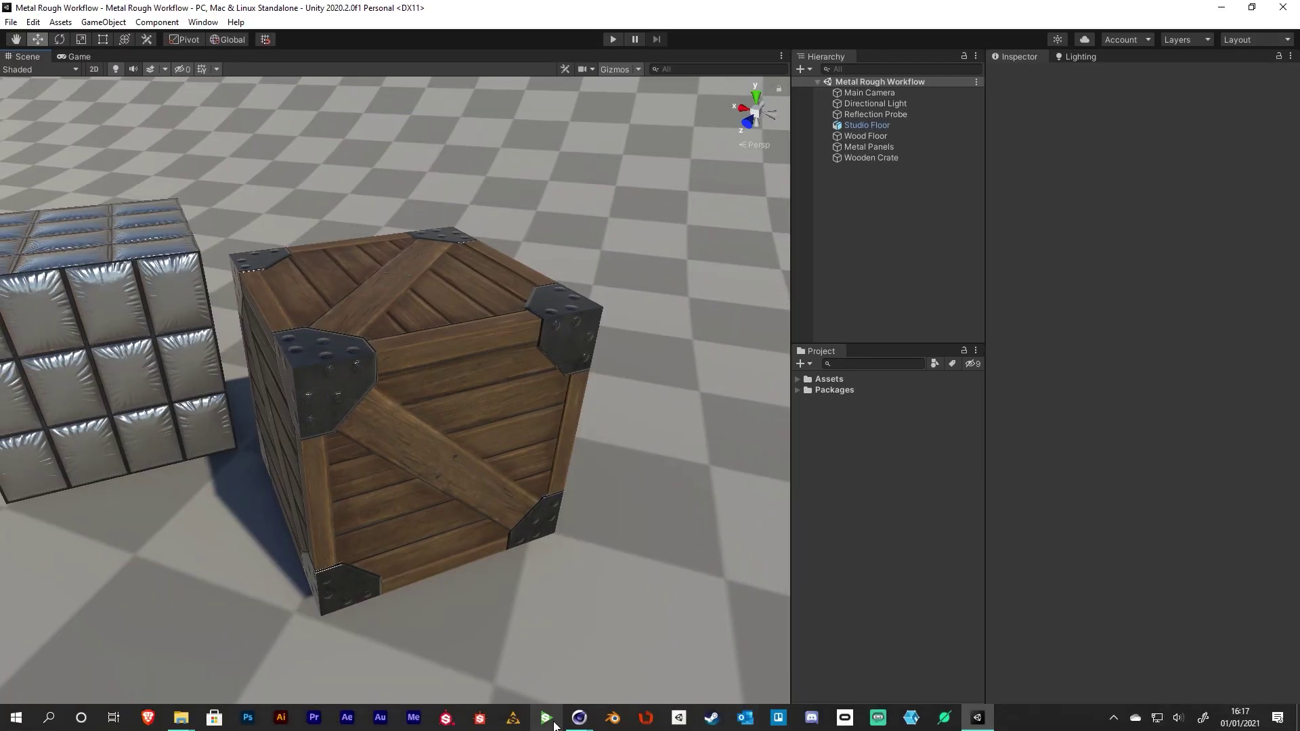
pyautogui.moveTo(573, 725)
pyautogui.click(638, 680)
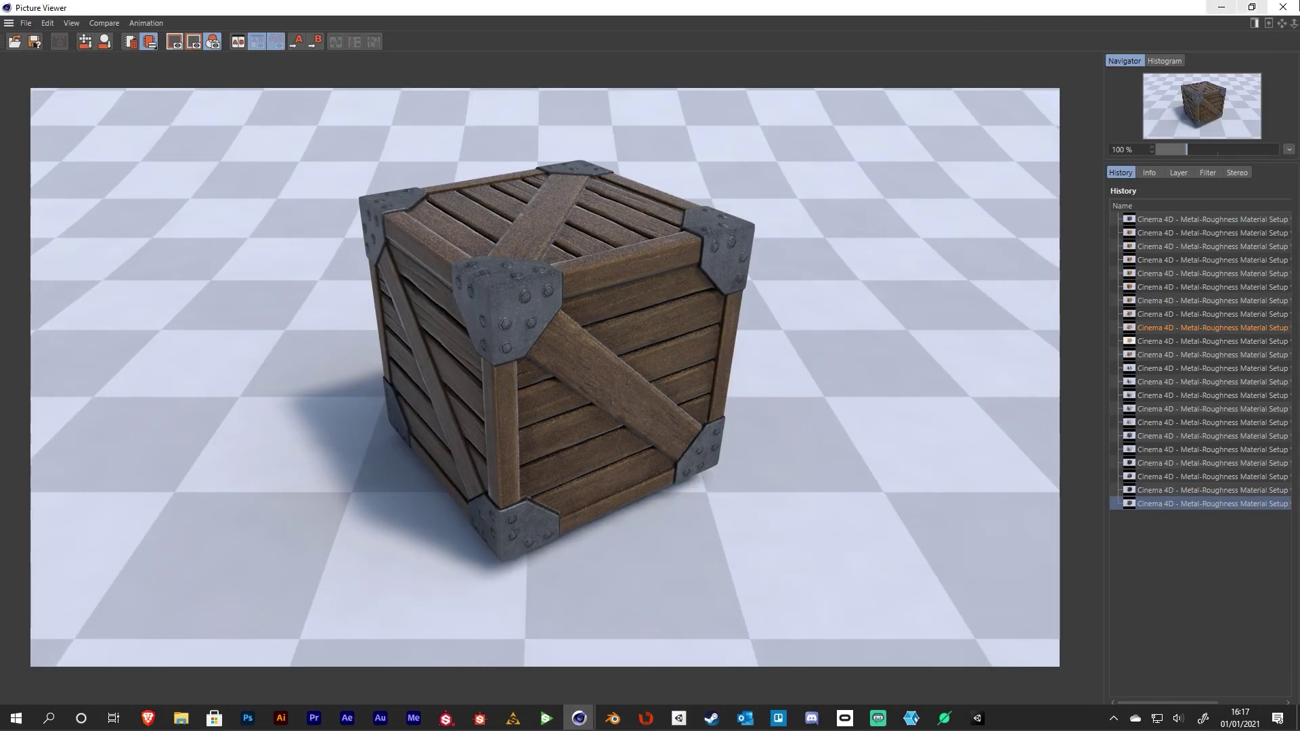
pyautogui.click(1283, 9)
# Reopen the crate material Mat and enable Opaque in the Metallic layer's Fresnel settings
pyautogui.doubleClick(134, 657)
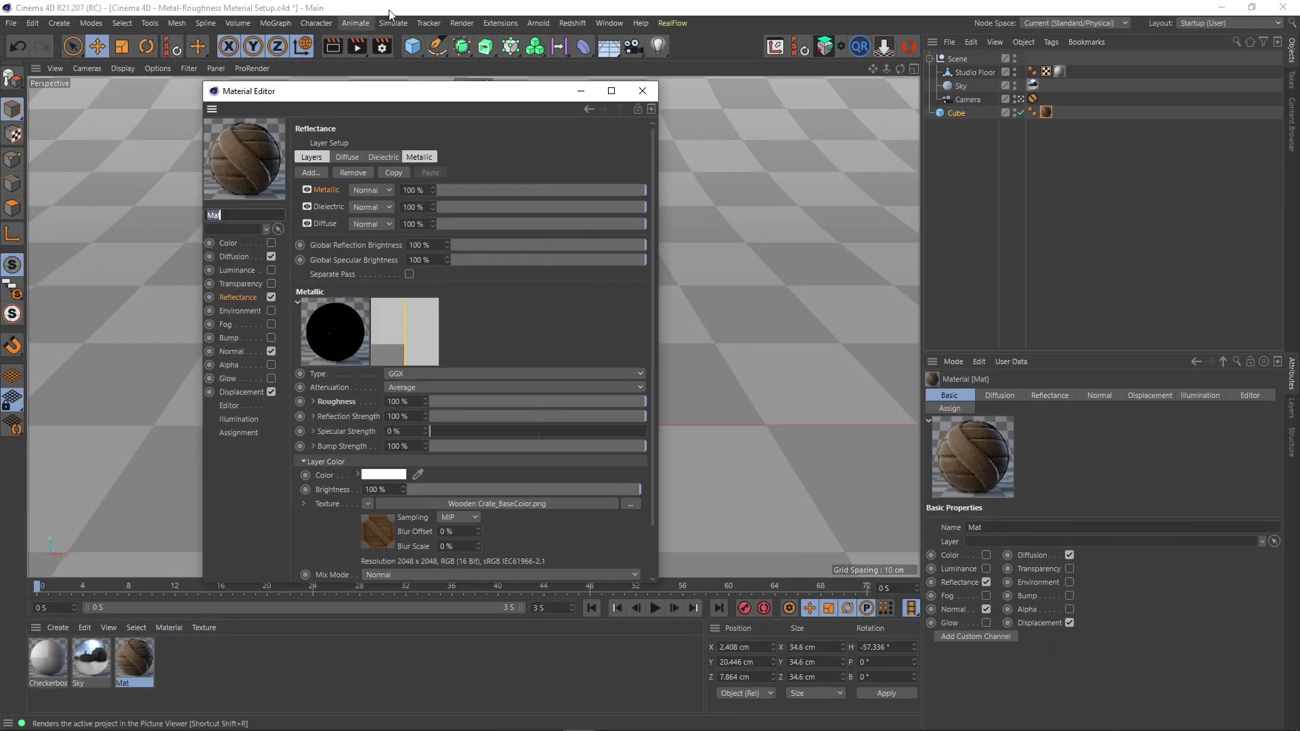
pyautogui.moveTo(402, 93); pyautogui.dragTo(860, 36)
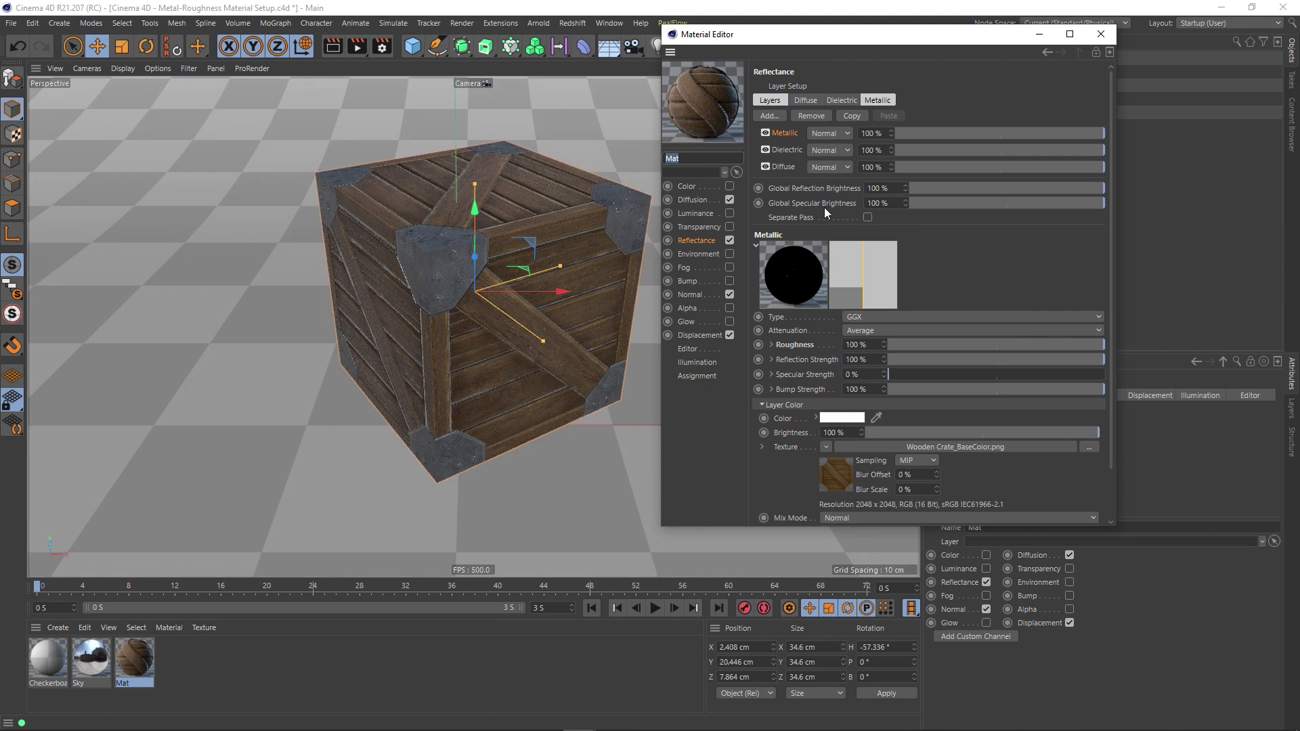
pyautogui.click(792, 404)
pyautogui.click(786, 434)
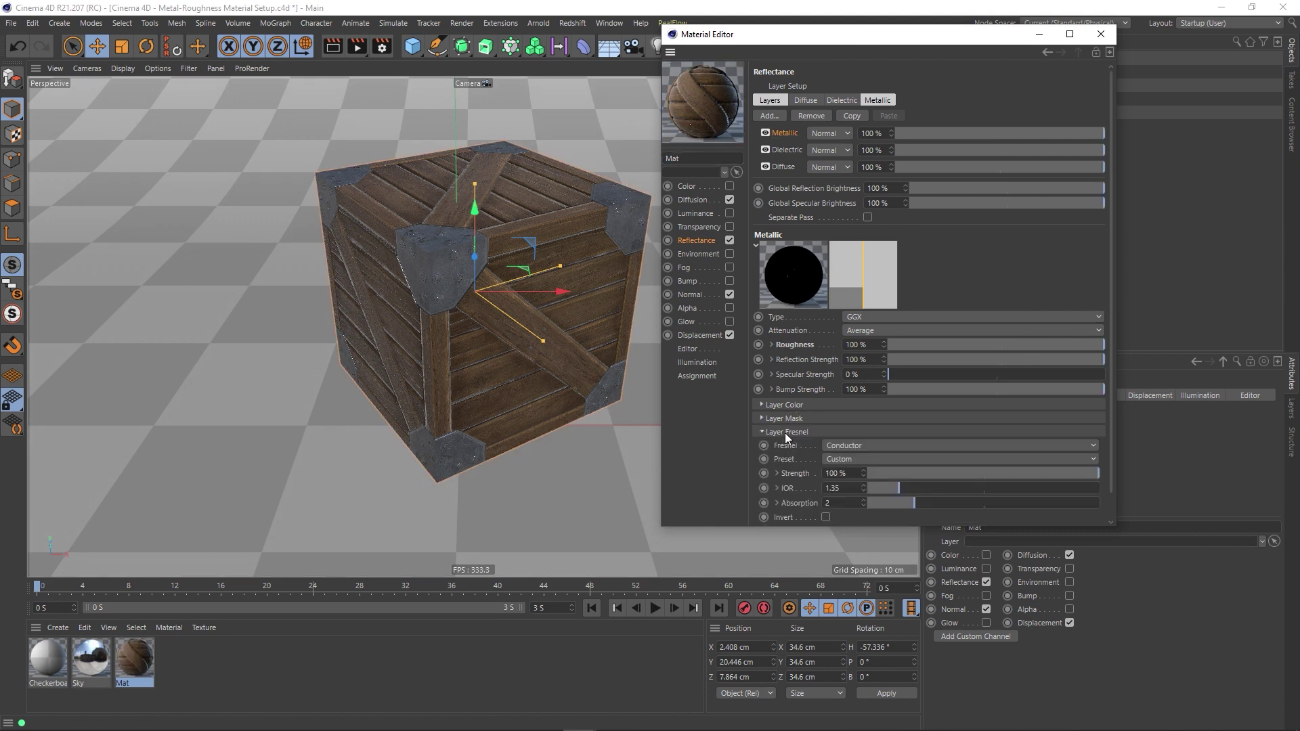
pyautogui.scroll(-1, 1110, 456)
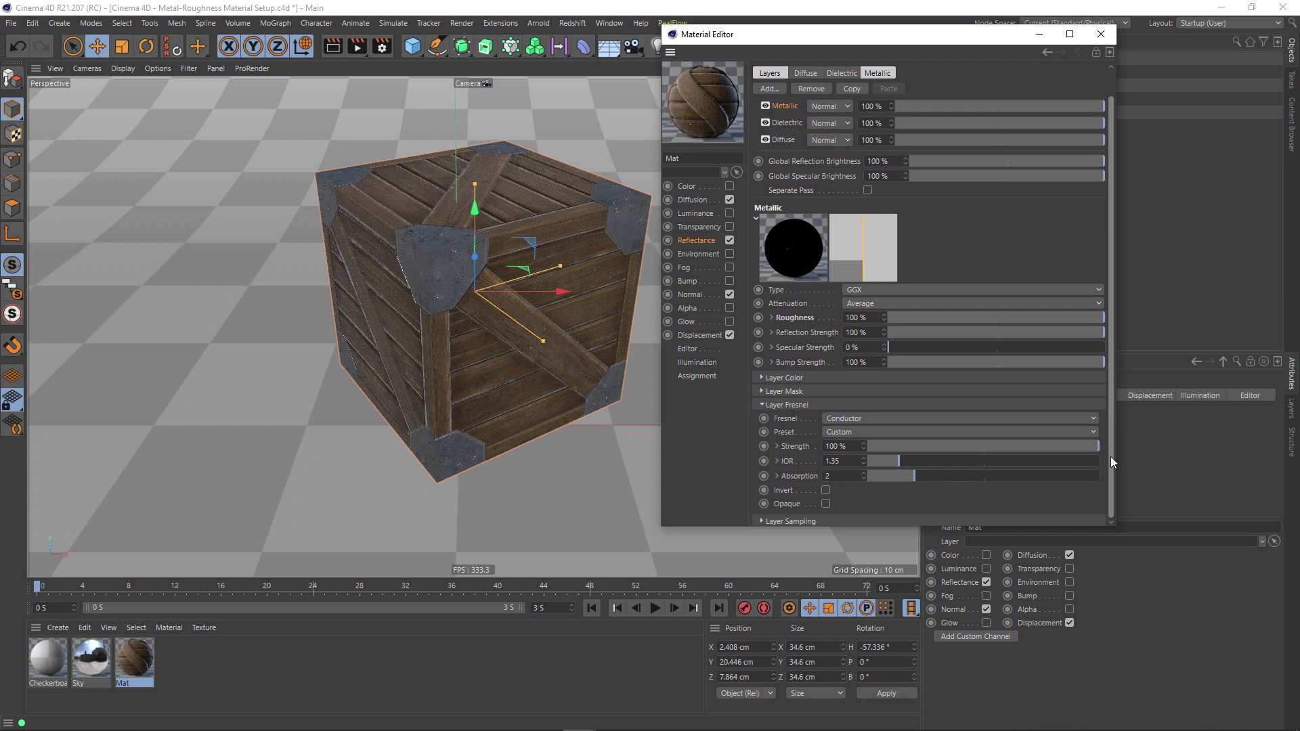
pyautogui.click(826, 504)
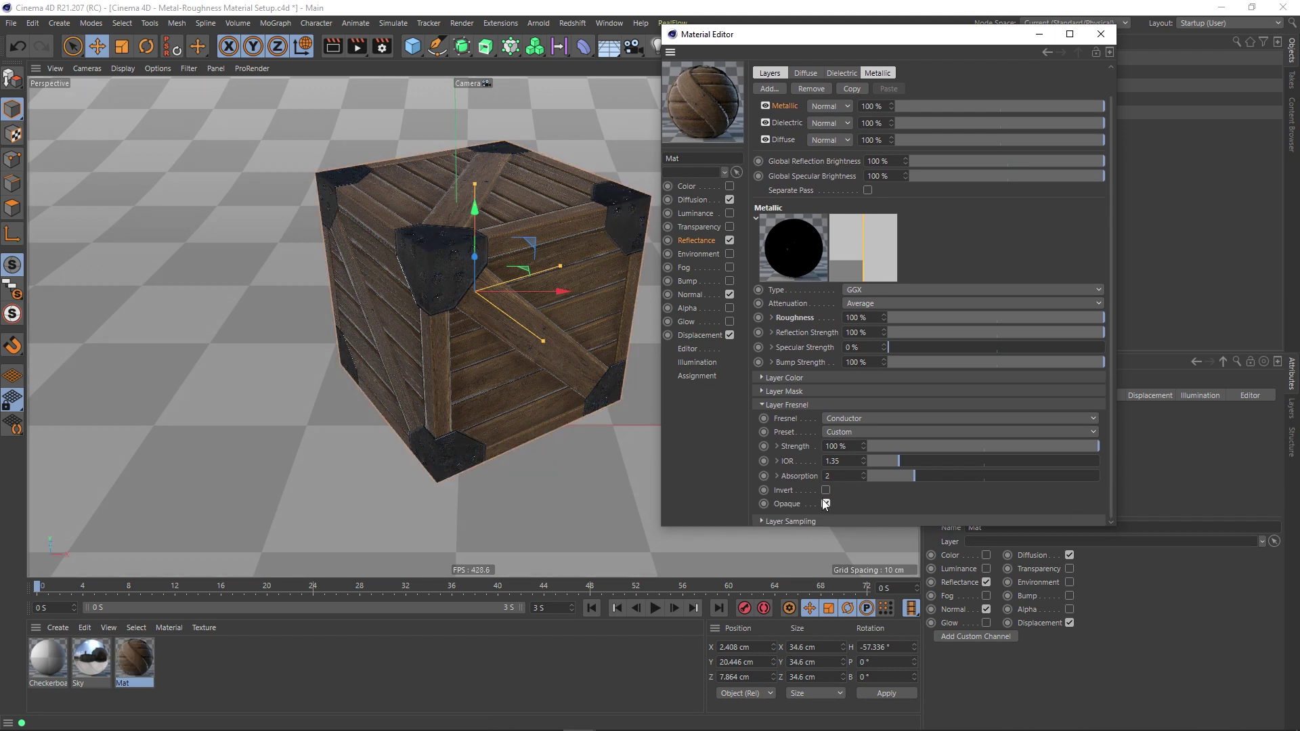
pyautogui.click(826, 505)
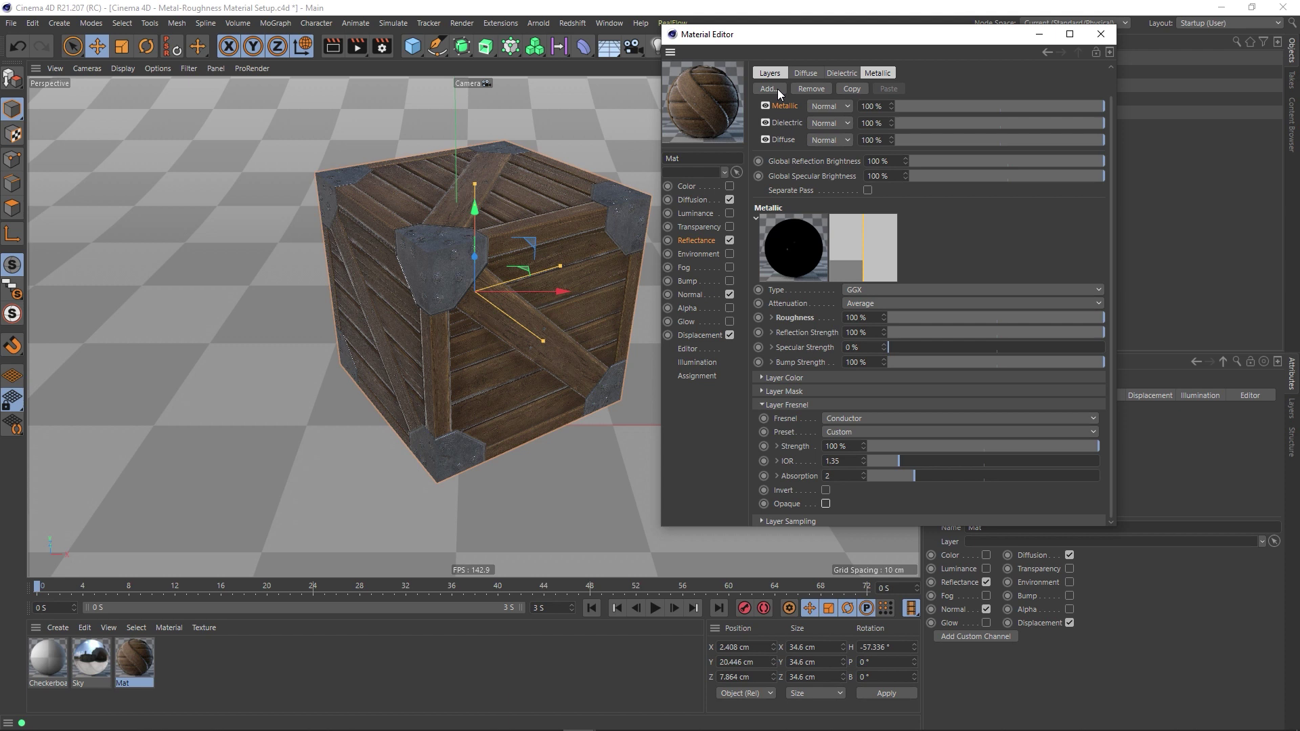
pyautogui.click(826, 504)
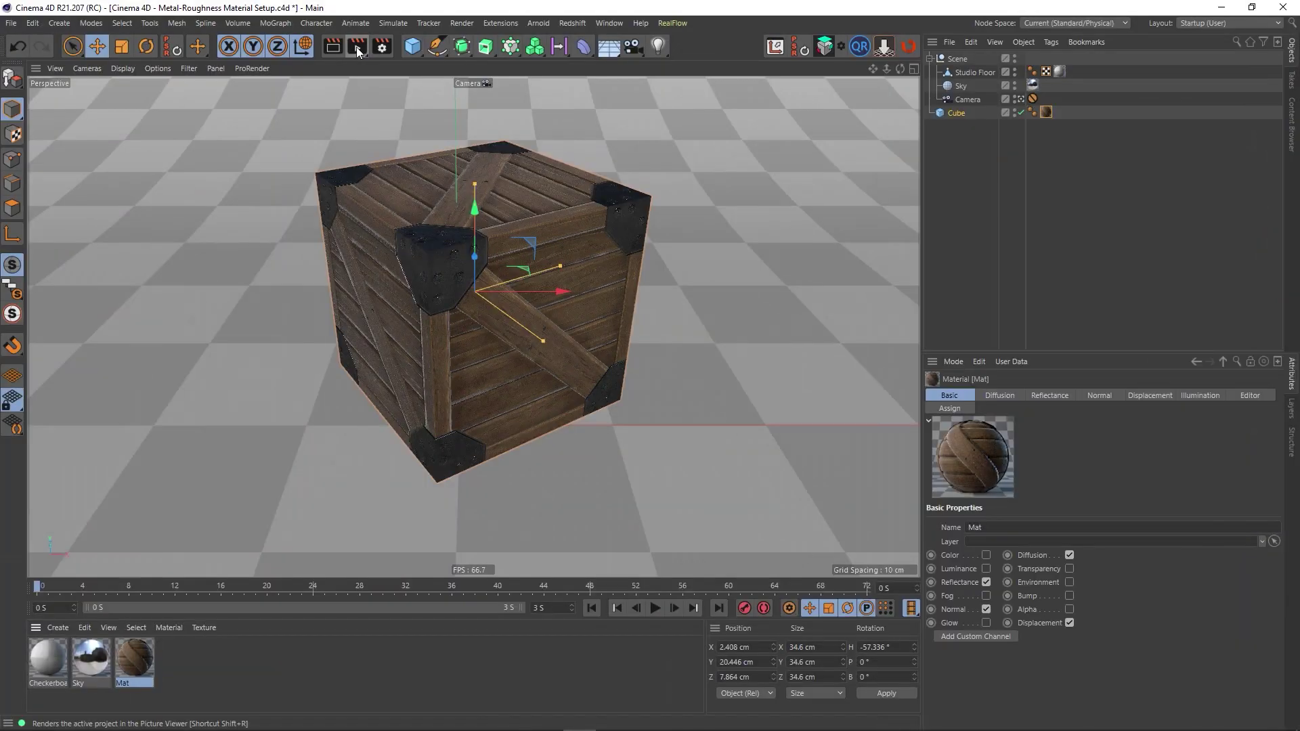
# Render the crate, compare its metal corners with the crate in Unity, and close the render window
pyautogui.click(357, 46)
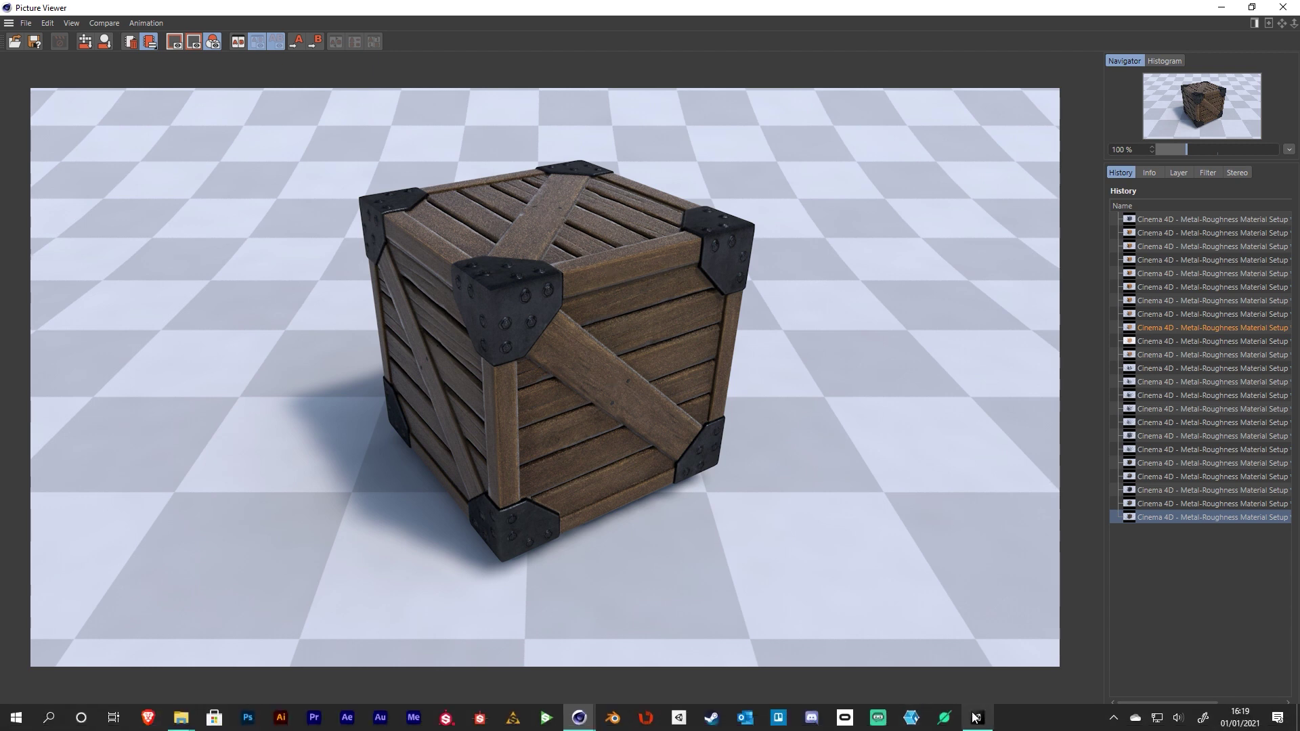
pyautogui.click(977, 723)
pyautogui.keyDown('alt'); pyautogui.moveTo(477, 375); pyautogui.dragTo(42, 401); pyautogui.keyUp('alt')
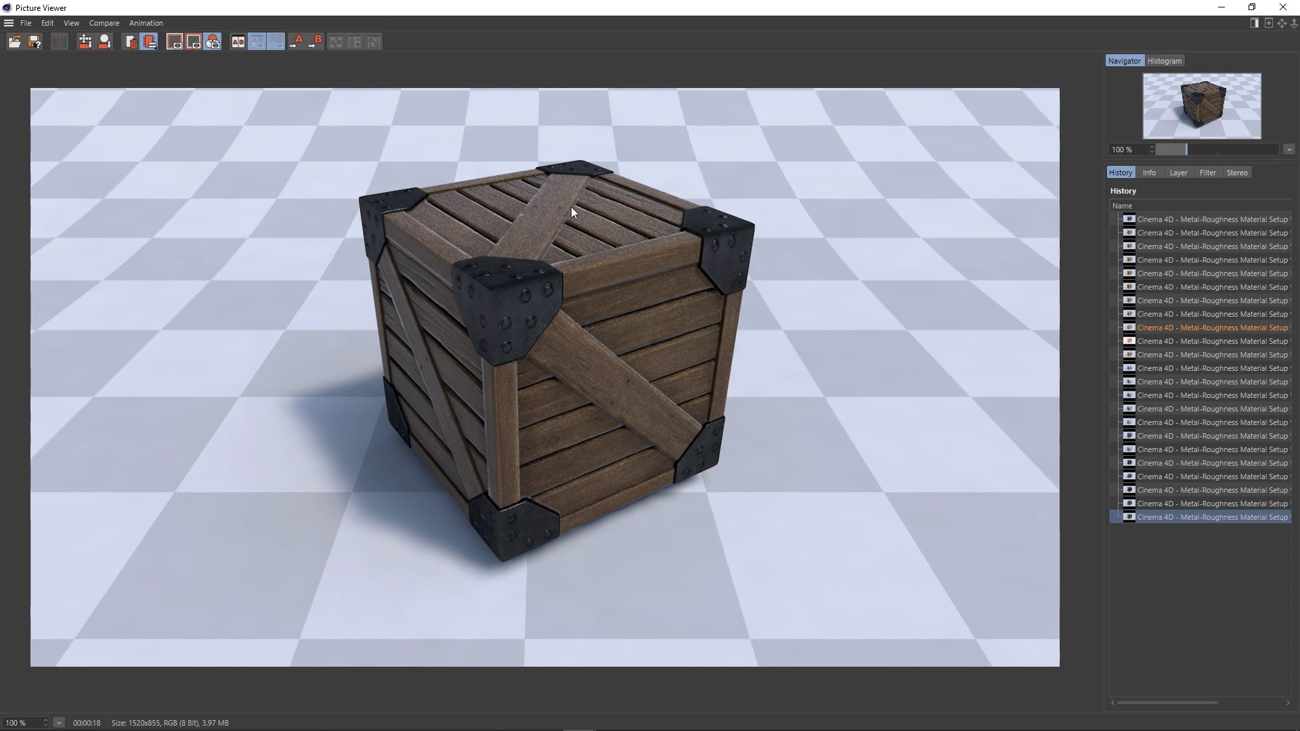
pyautogui.click(1288, 6)
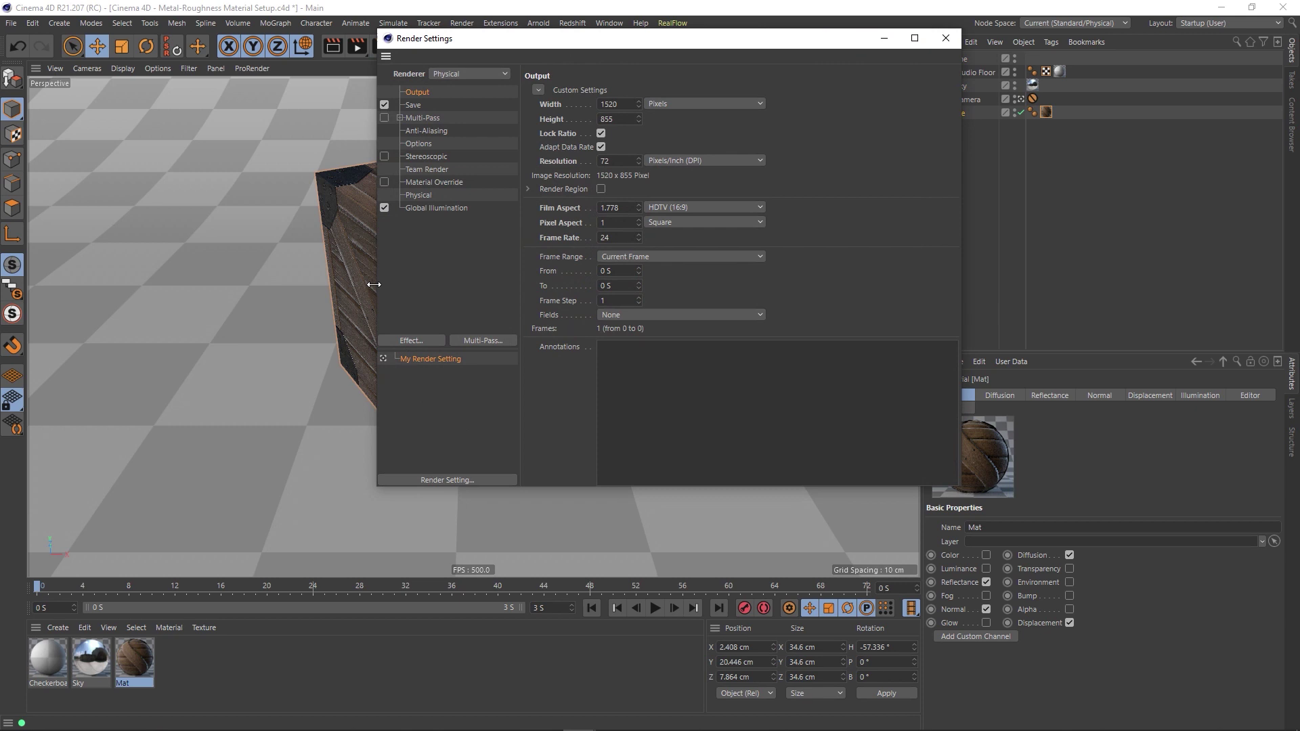
# Set the Physical renderer's maximum blurriness subdivision to 5 in the render settings and render the crate
pyautogui.click(427, 192)
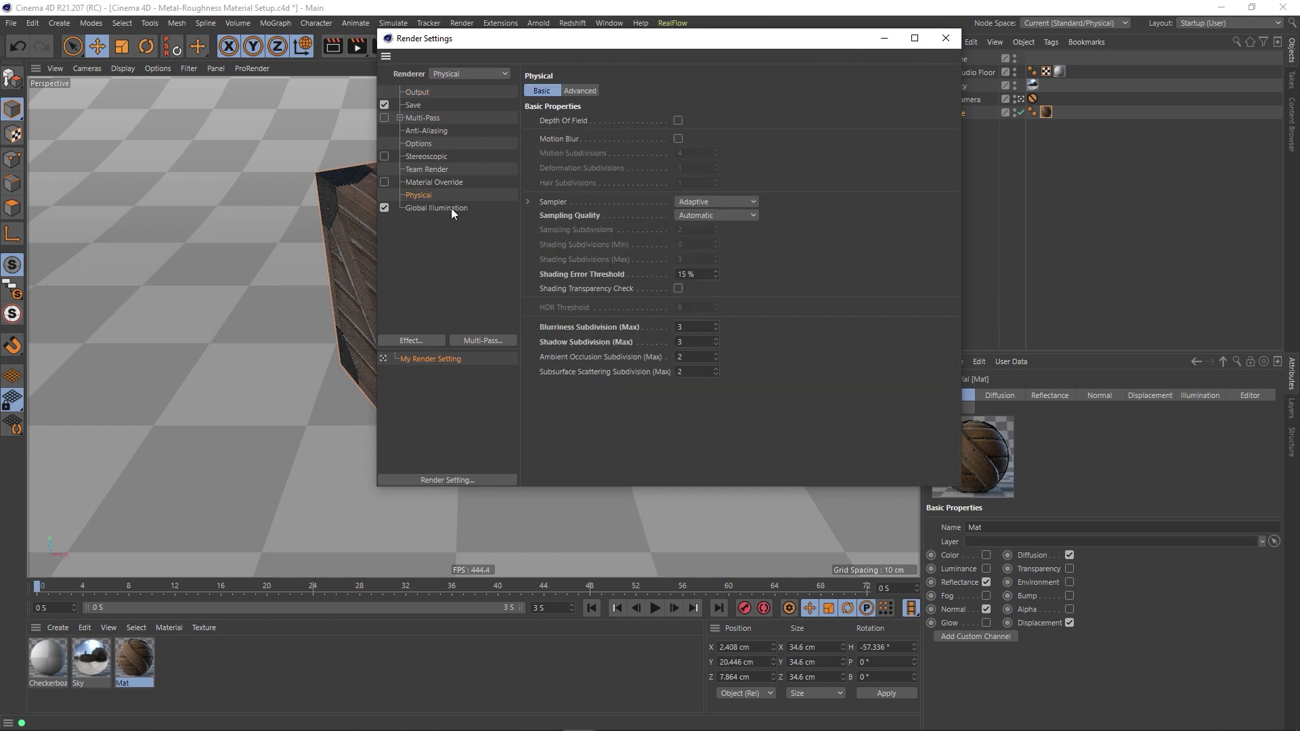
pyautogui.click(696, 326)
pyautogui.write('5')
pyautogui.click(946, 38)
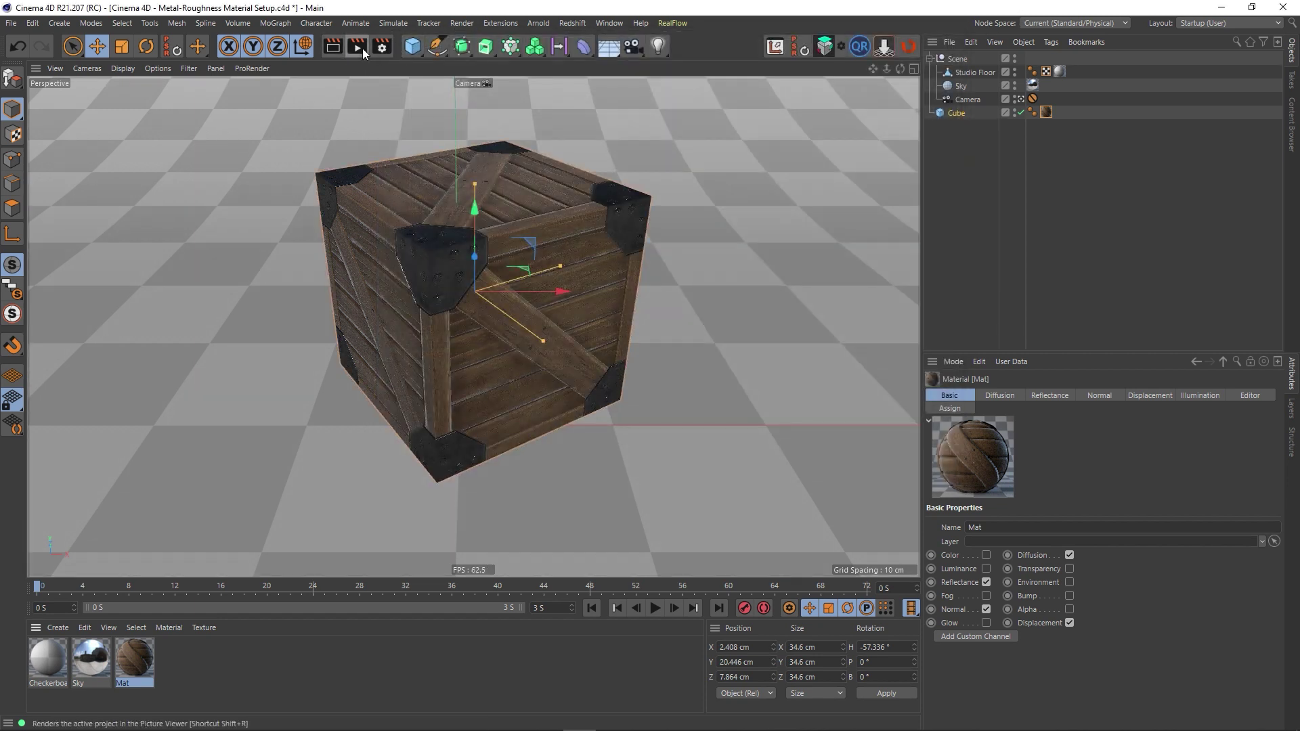
pyautogui.click(363, 47)
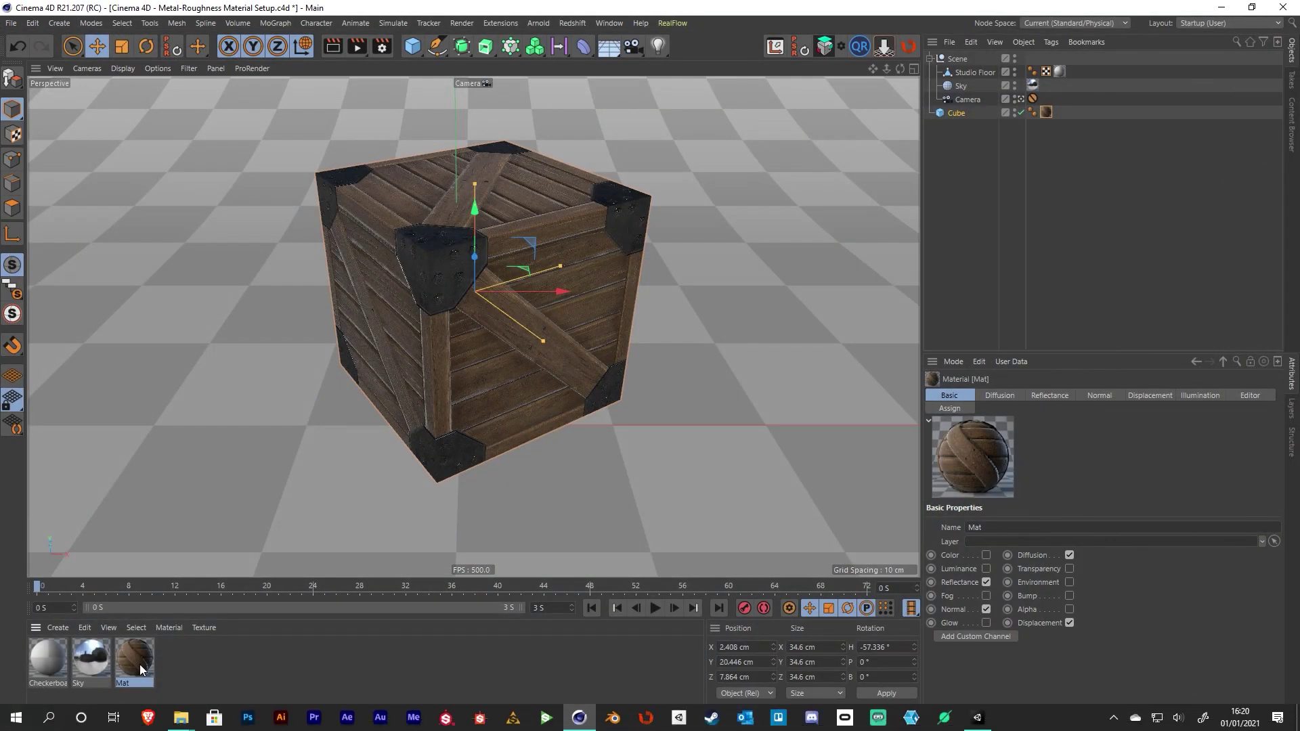
# Reopen the crate material Mat and review the Dielectric layer's Fresnel settings and the Diffuse layer's settings
pyautogui.doubleClick(135, 661)
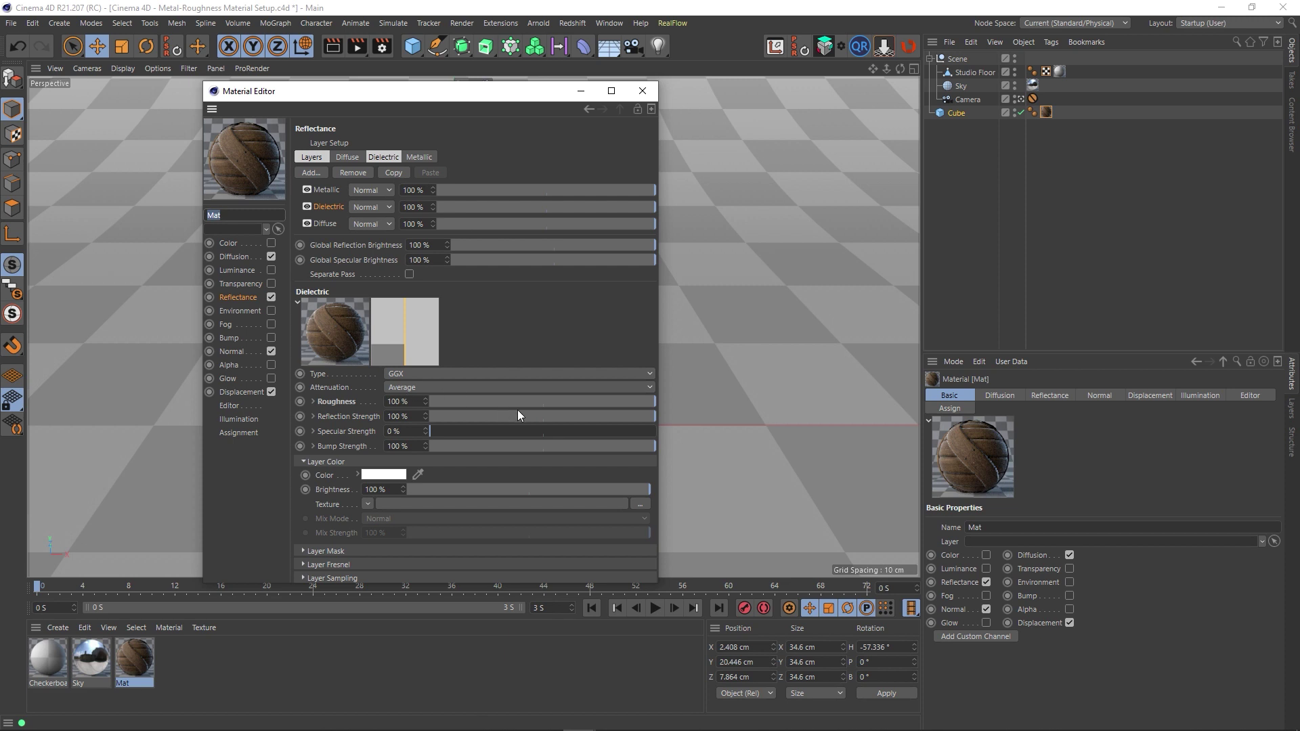
pyautogui.click(353, 461)
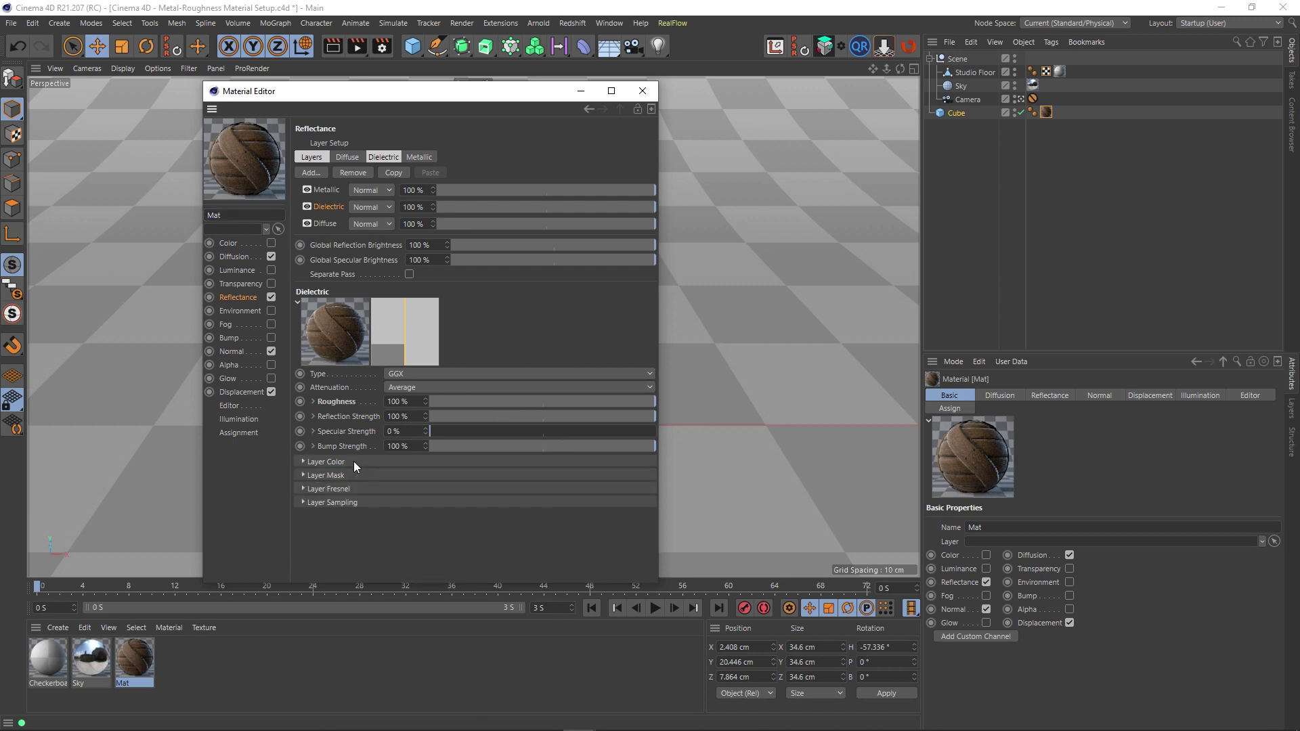
pyautogui.click(335, 489)
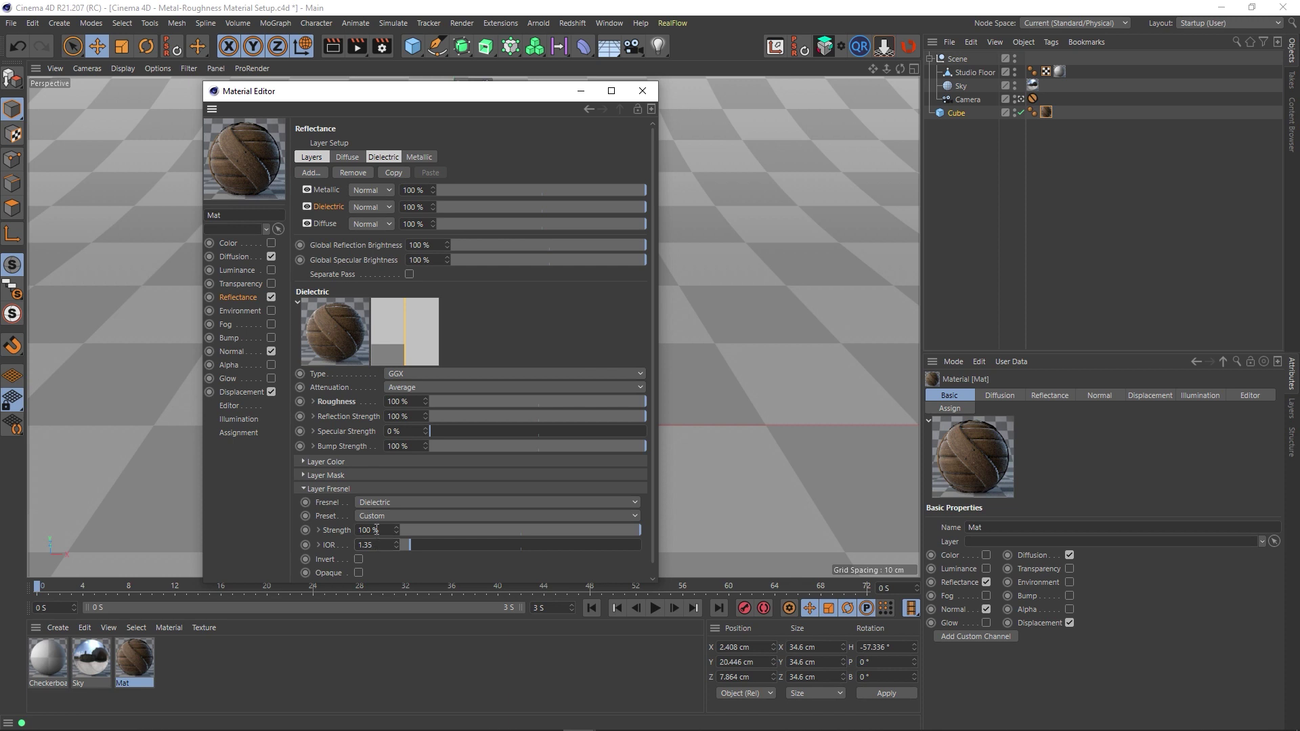
pyautogui.click(354, 489)
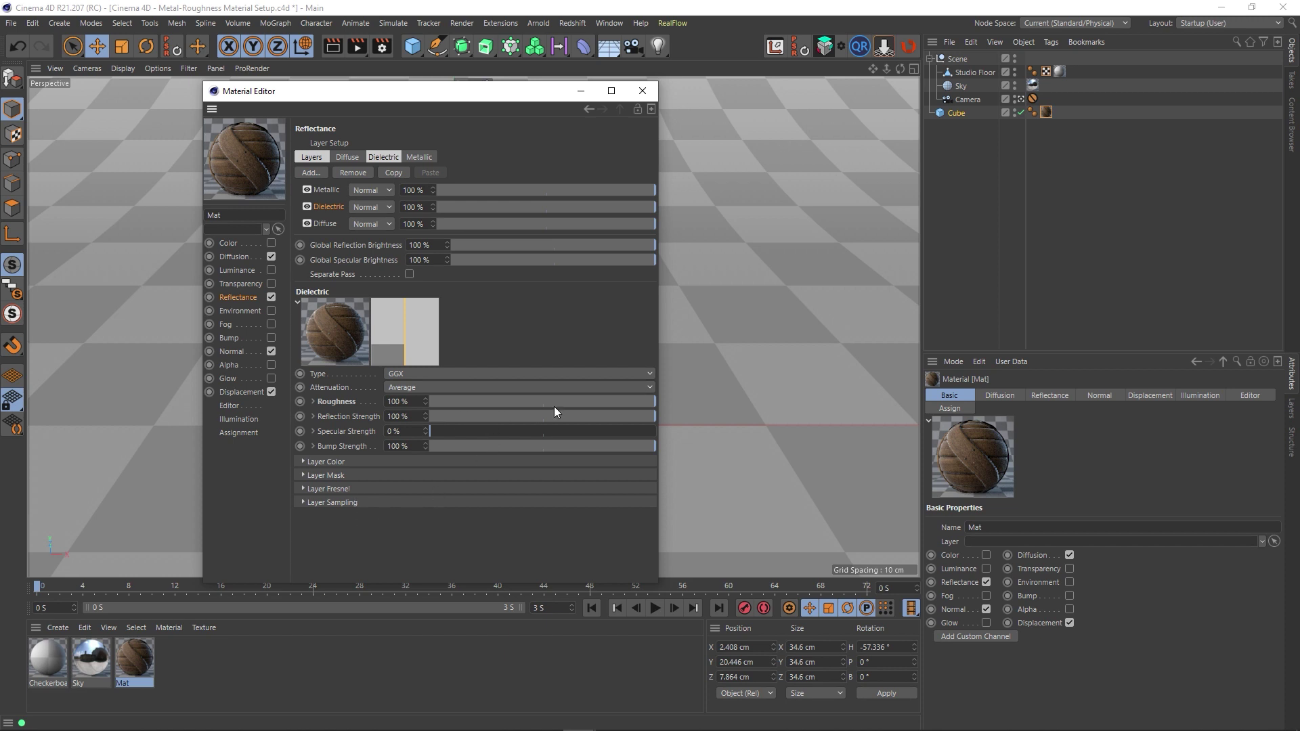
pyautogui.moveTo(505, 100); pyautogui.dragTo(971, 100)
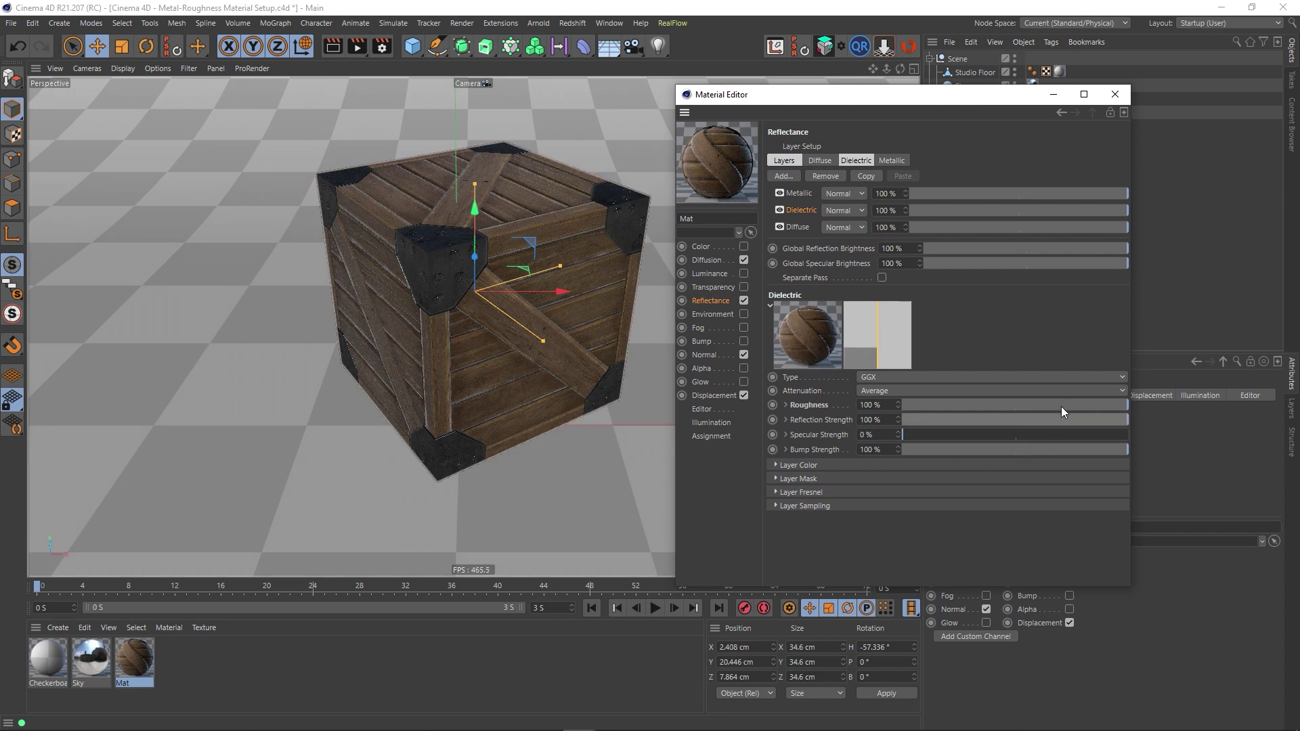
pyautogui.click(797, 227)
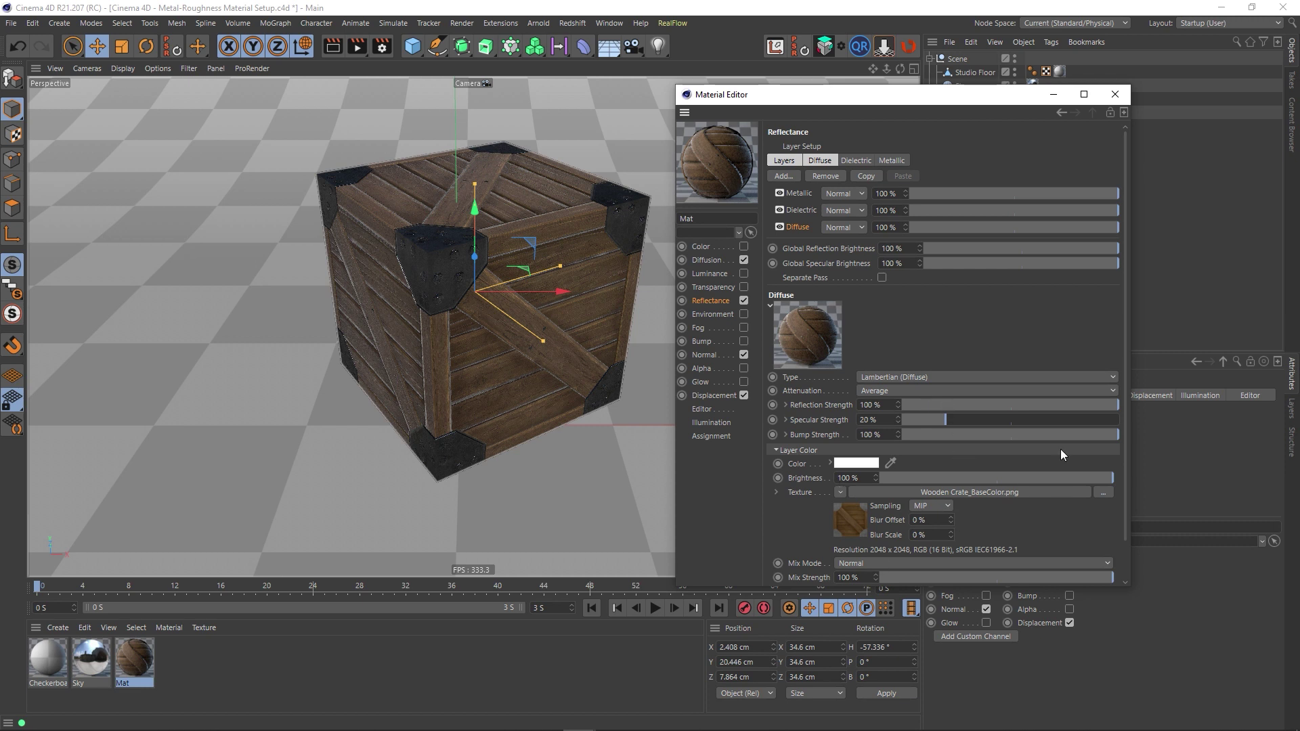
# Compare the Dielectric layer hidden and shown at 0 % reflection strength, and set its reflection strength to 25 %
pyautogui.click(791, 210)
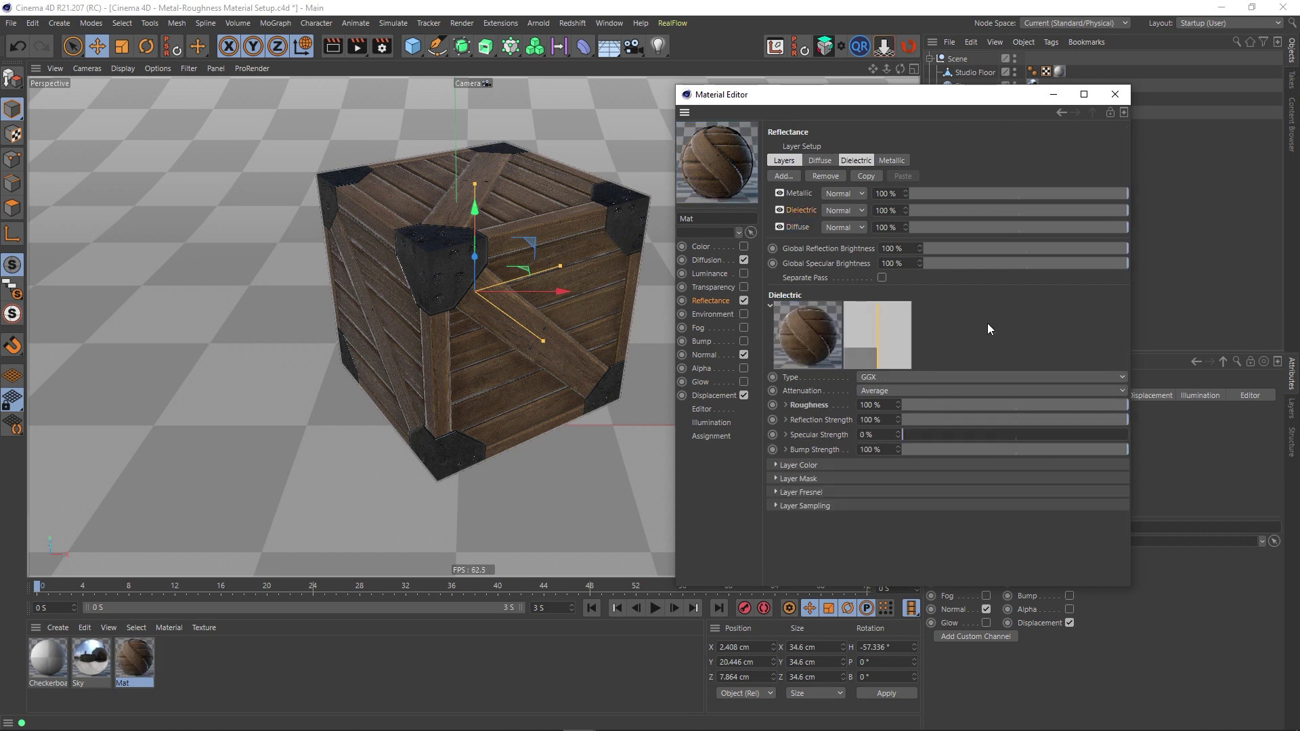
pyautogui.moveTo(1113, 421); pyautogui.dragTo(899, 427)
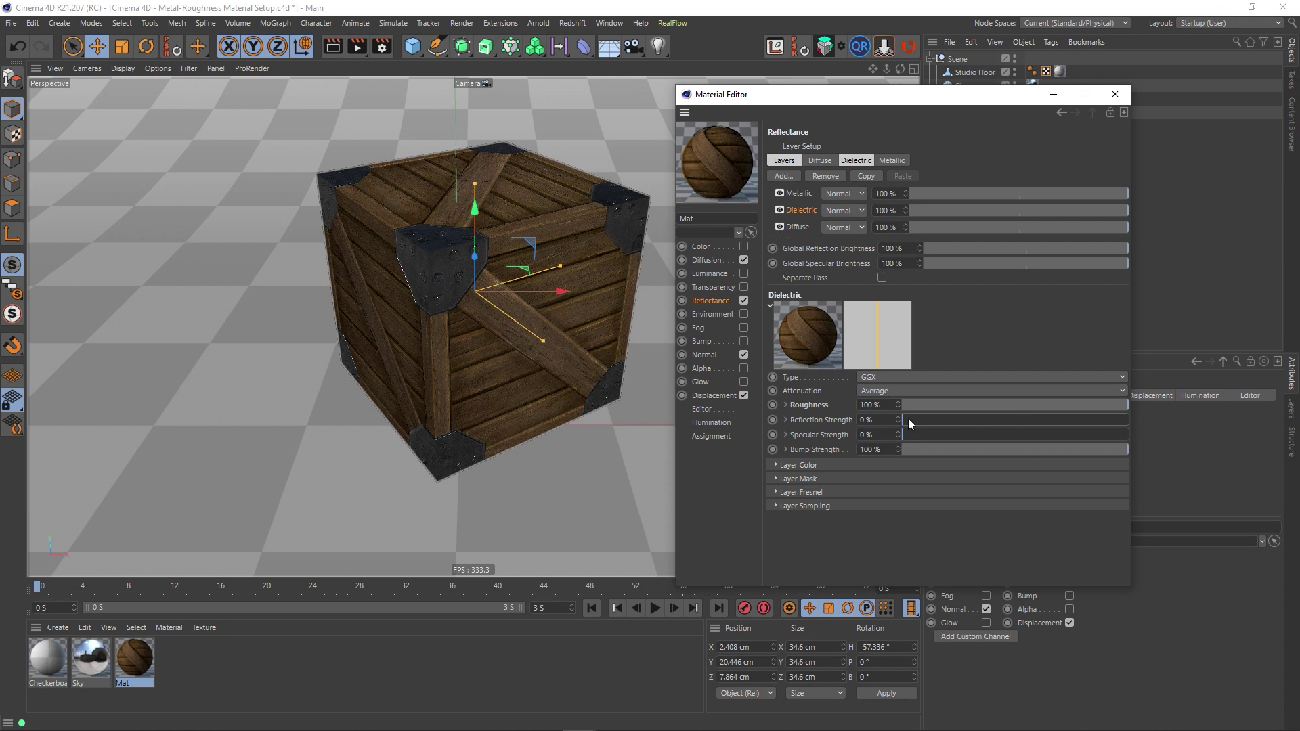
pyautogui.click(779, 210)
pyautogui.click(778, 211)
pyautogui.click(779, 211)
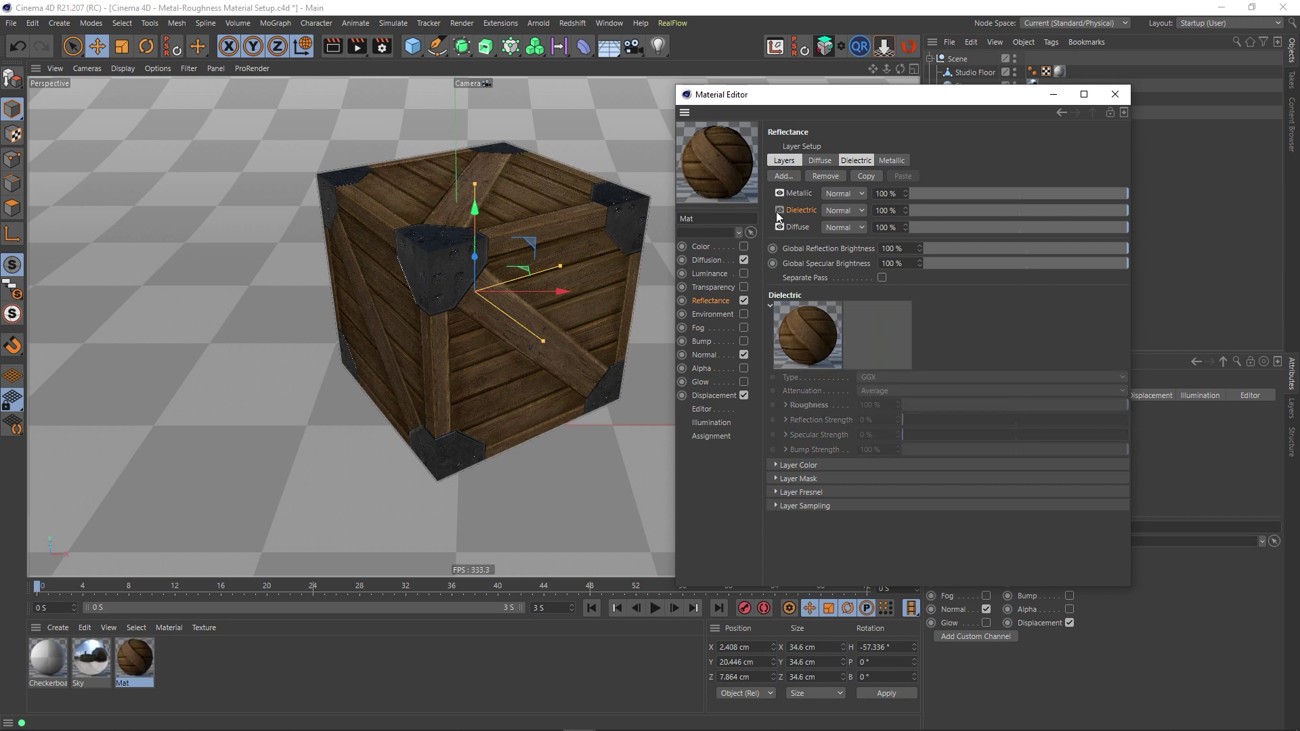
pyautogui.click(778, 211)
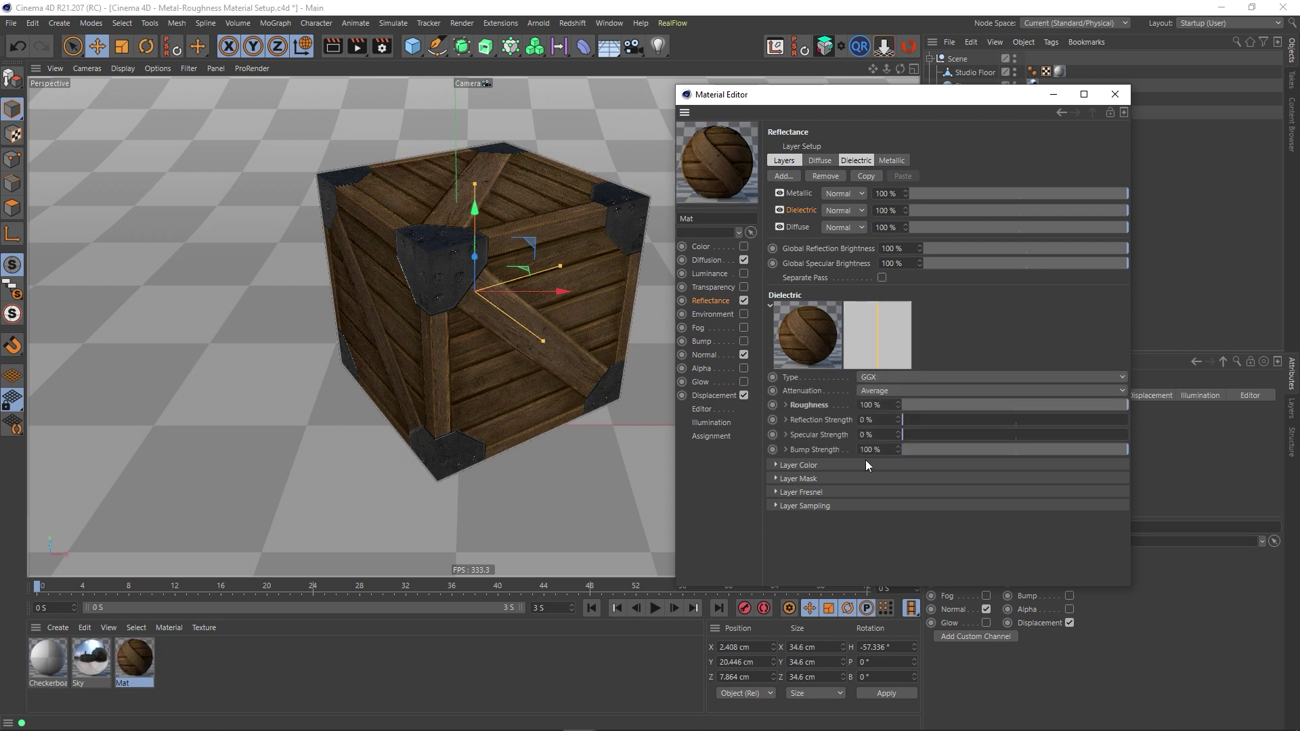
pyautogui.moveTo(908, 418); pyautogui.dragTo(961, 424)
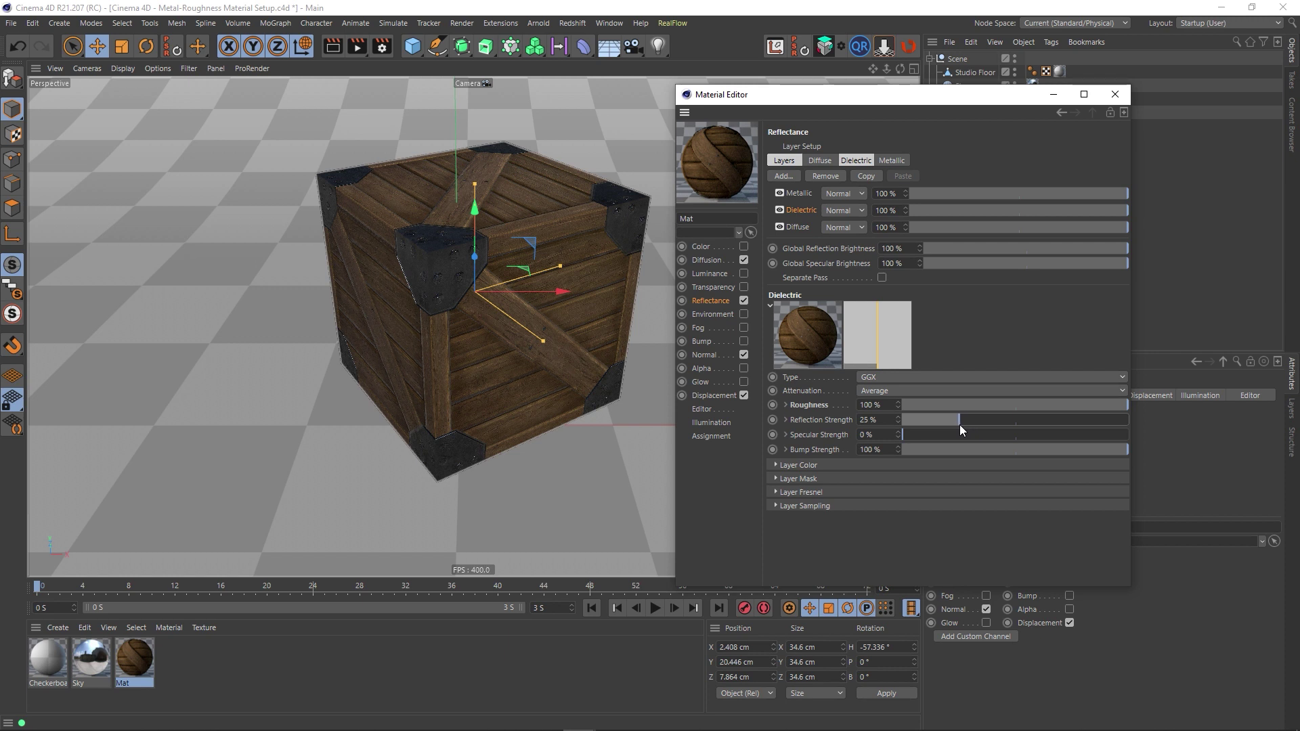
pyautogui.click(1116, 94)
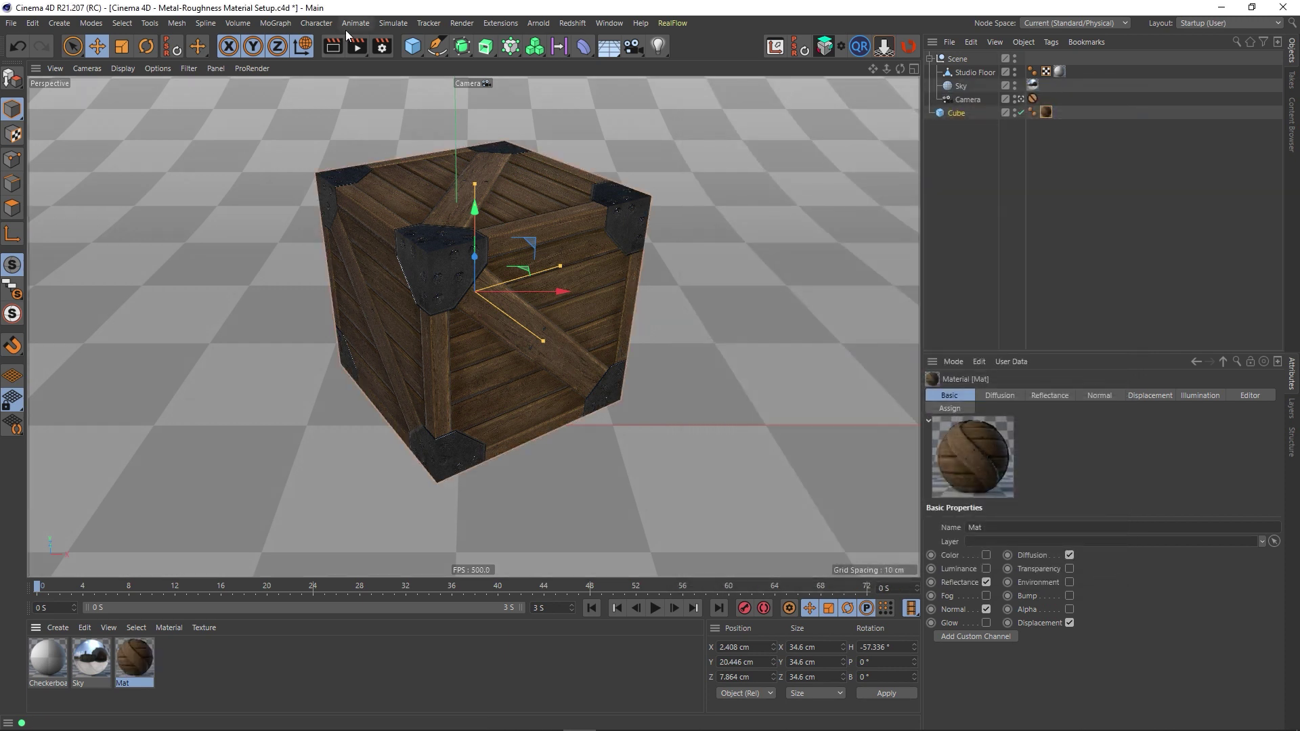
# Render the crate to the Picture Viewer and compare its wood with the crate in Unity from another angle
pyautogui.click(357, 46)
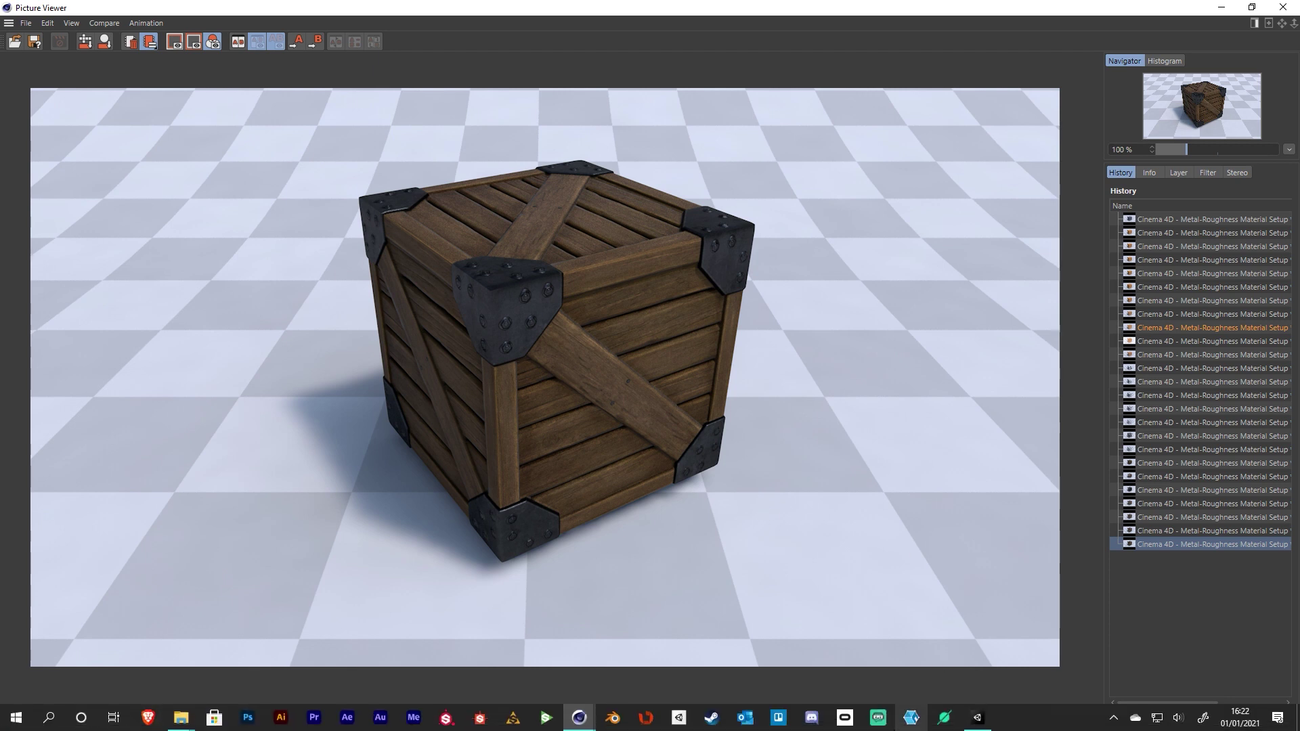
pyautogui.click(979, 721)
pyautogui.keyDown('alt'); pyautogui.moveTo(543, 416); pyautogui.dragTo(465, 470); pyautogui.keyUp('alt')
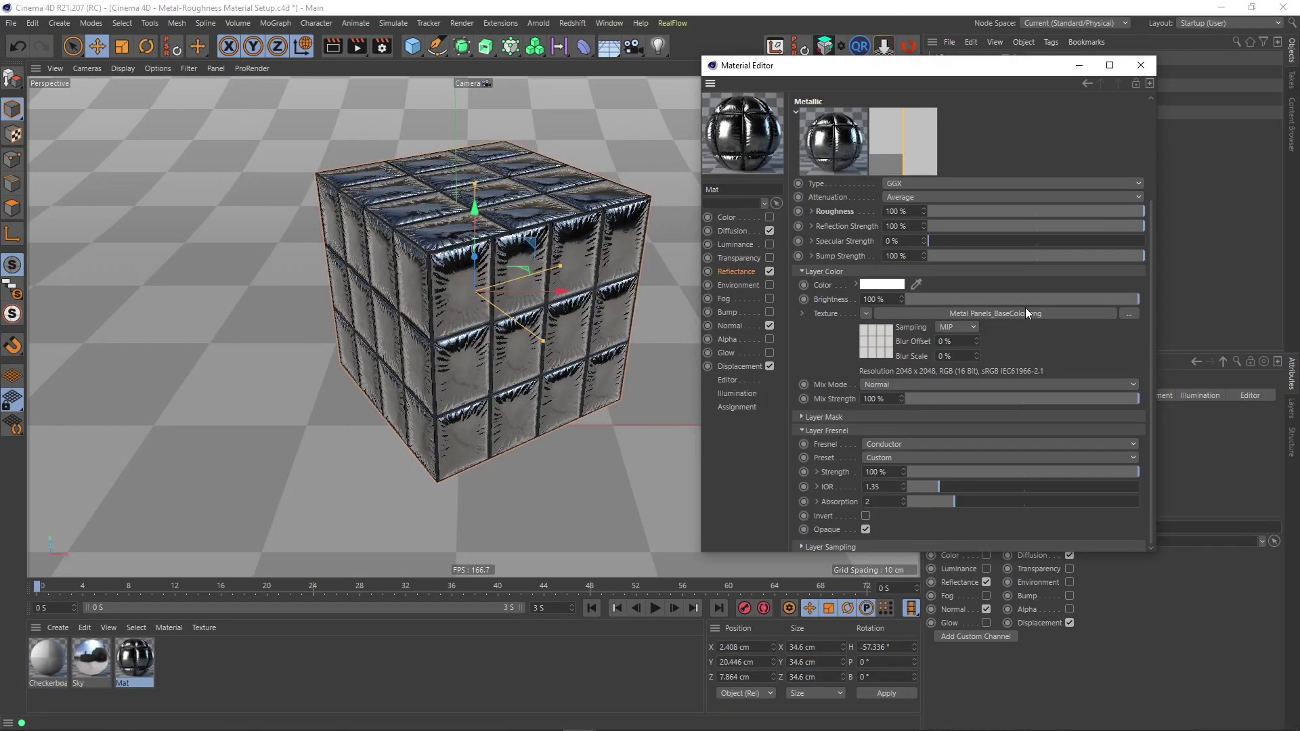